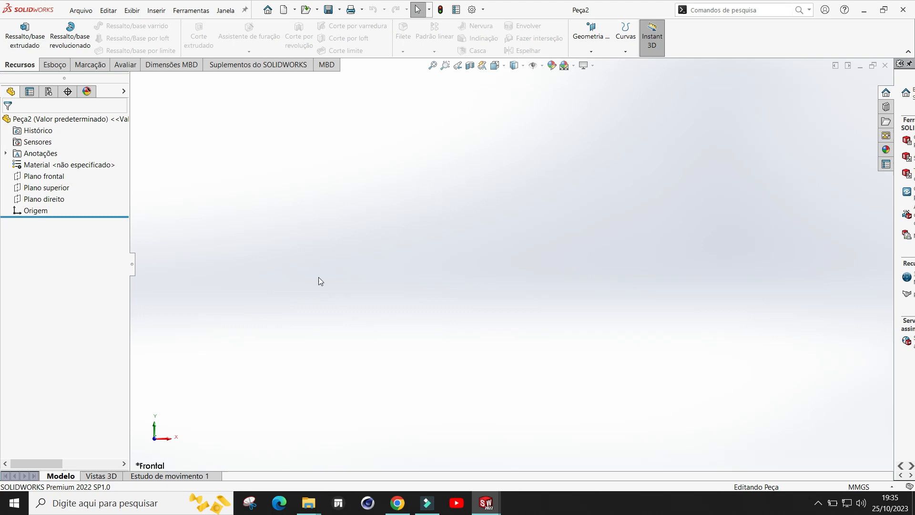
Step: Create a new part document and start a sketch on the Front Plane
left_click(282, 11)
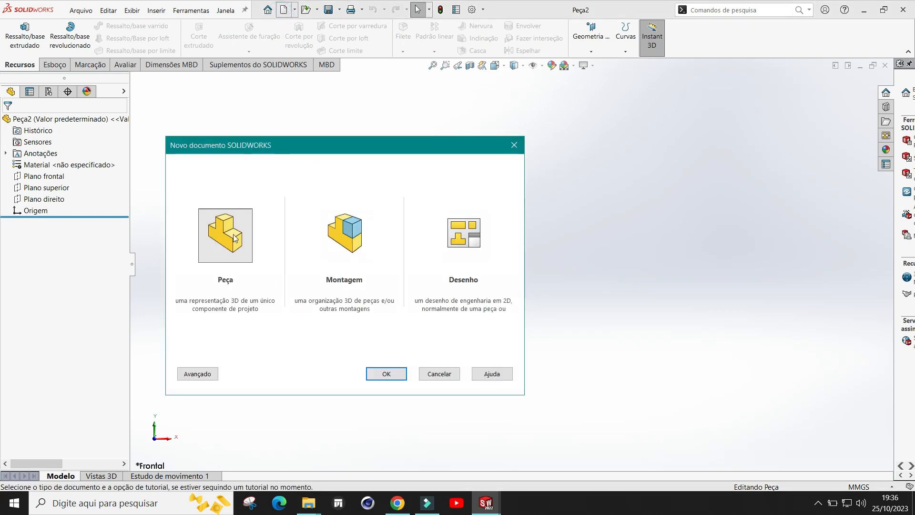
left_click(434, 377)
left_click(55, 65)
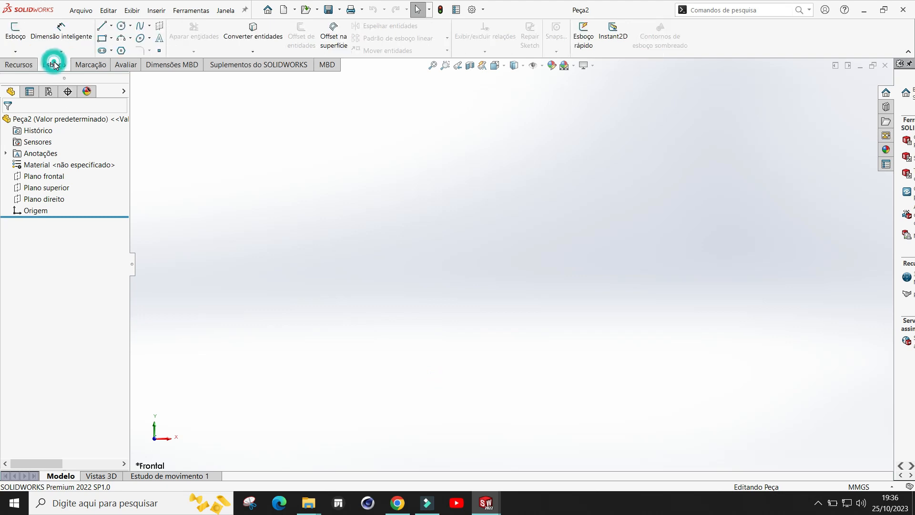
left_click(13, 28)
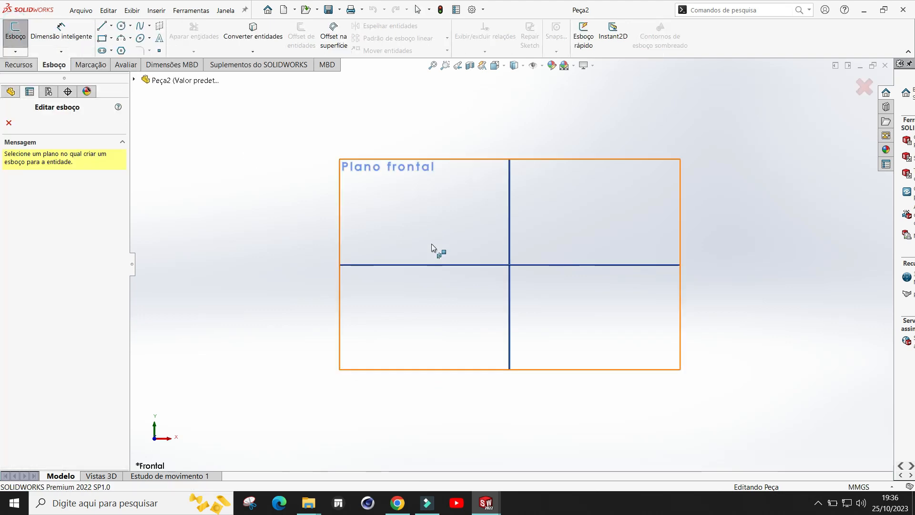
left_click(419, 184)
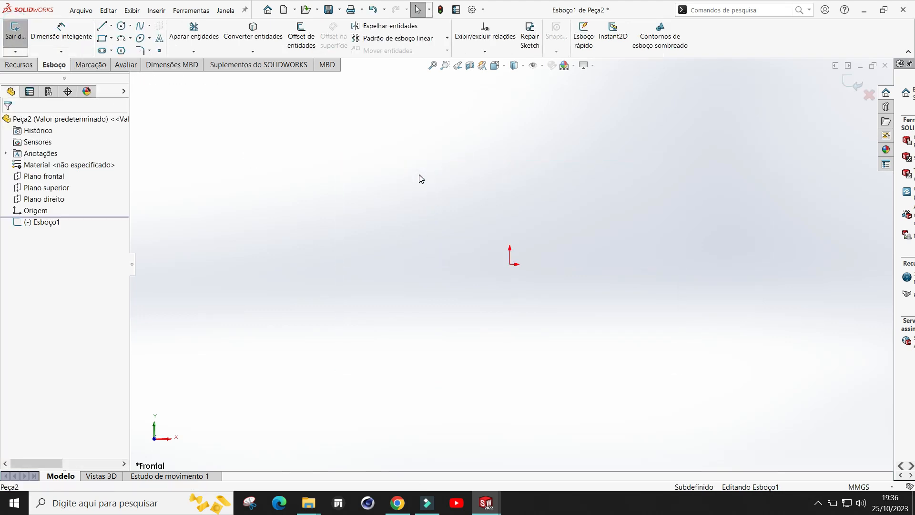
Step: Sketch a corner rectangle from the origin, about 141 mm wide and 87 mm tall
left_click(104, 39)
mouse_move(510, 265)
left_mouse_down()
mouse_move(652, 186)
mouse_move(780, 147)
left_mouse_up()
scroll(811, 308, "up", 3)
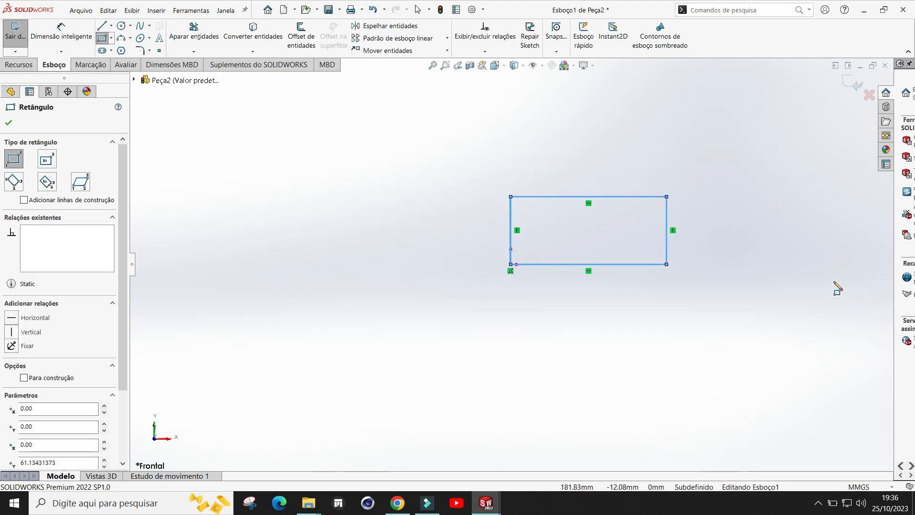
scroll(773, 212, "down", 3)
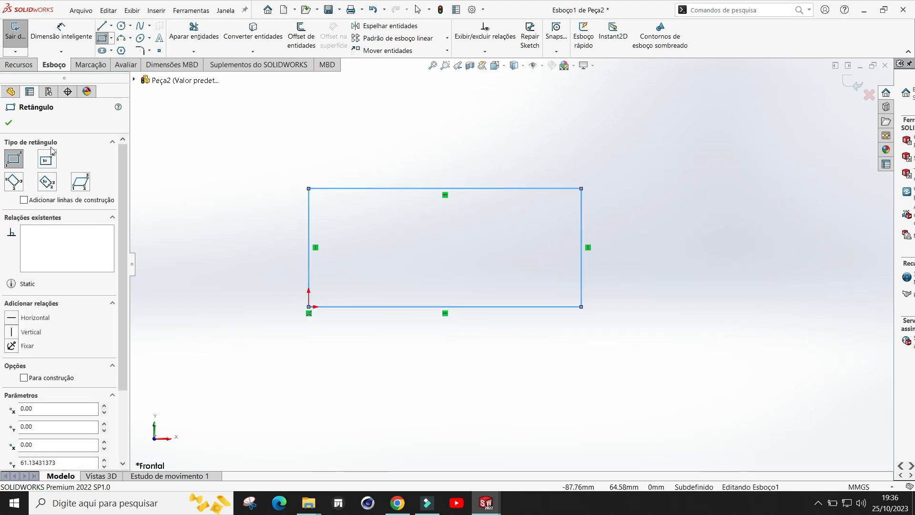
left_click(8, 123)
Step: Dimension the rectangle's bottom edge to 200 mm
left_click(61, 34)
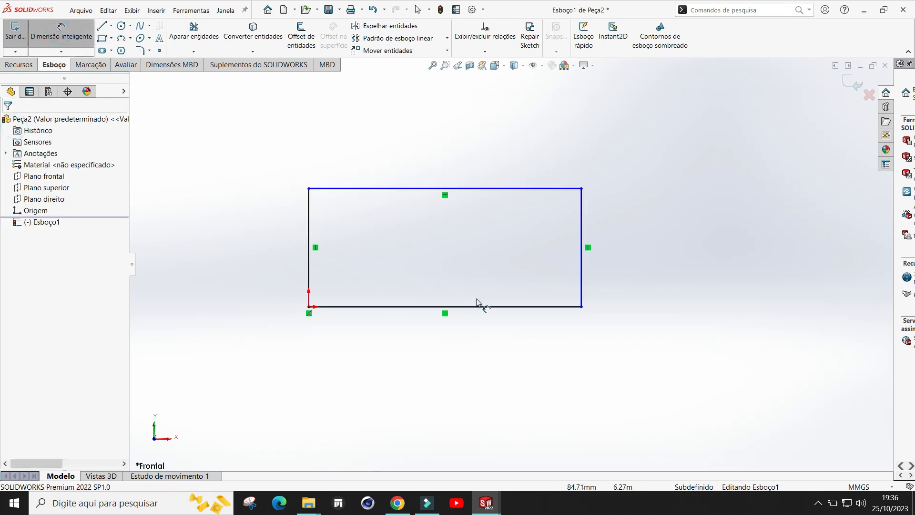
left_click(488, 307)
left_click(449, 363)
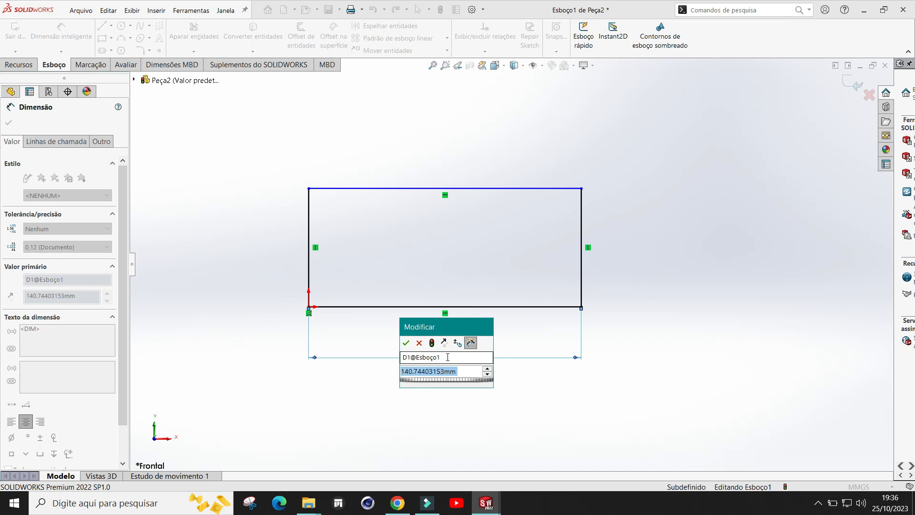
type("2")
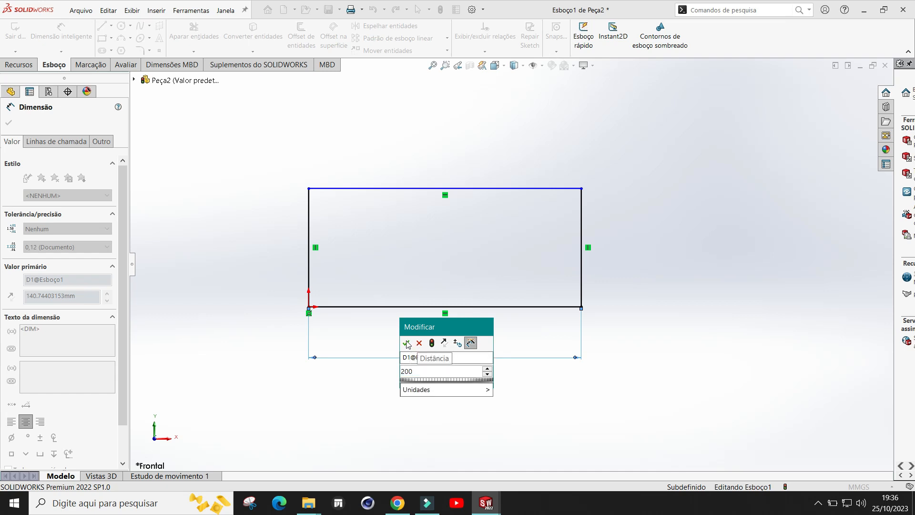
type("00")
left_click(406, 343)
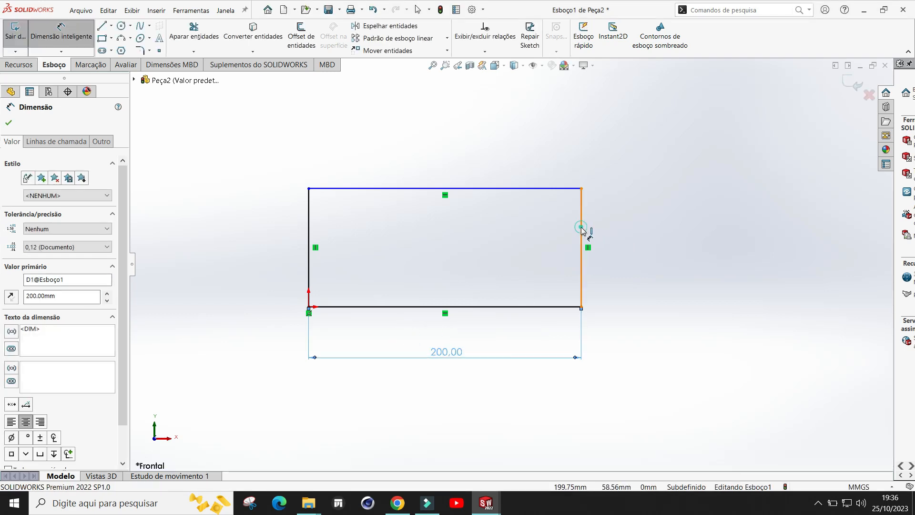
Step: Dimension the rectangle's right edge to 80 mm
left_click(582, 231)
left_click(644, 254)
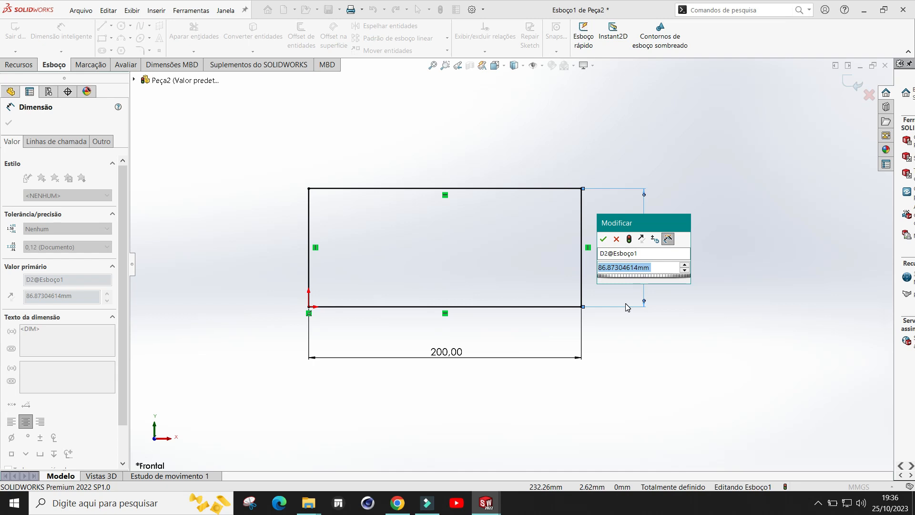
type("80")
left_click(605, 238)
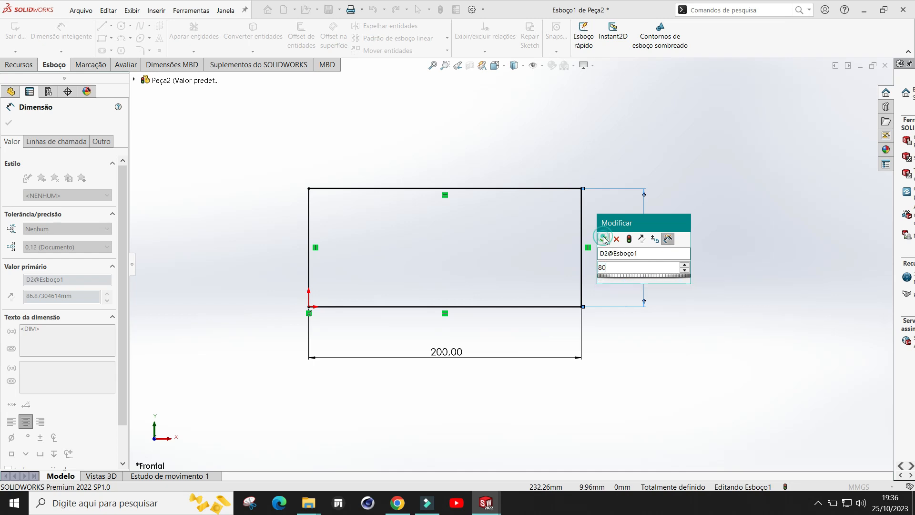
left_click(8, 123)
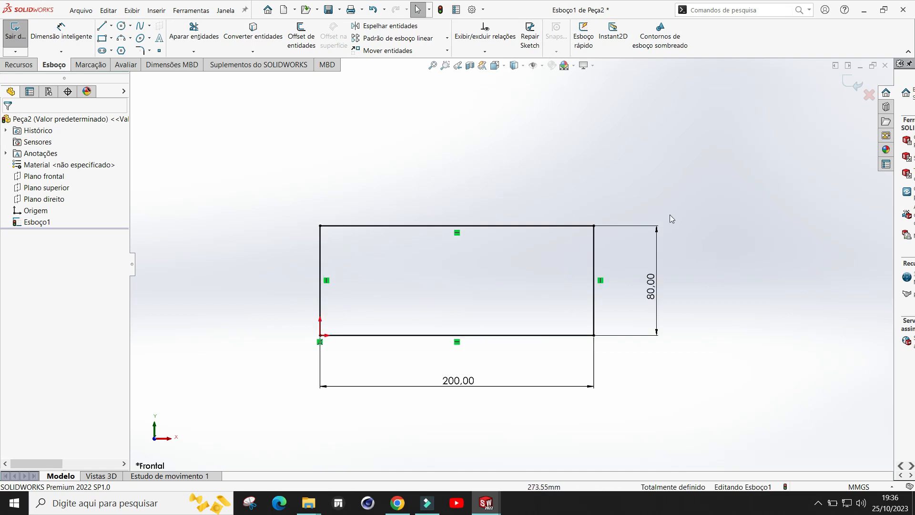
Step: Sketch a second rectangle on top of the first, starting at its upper right corner, about 128 by 63 mm
left_click(103, 40)
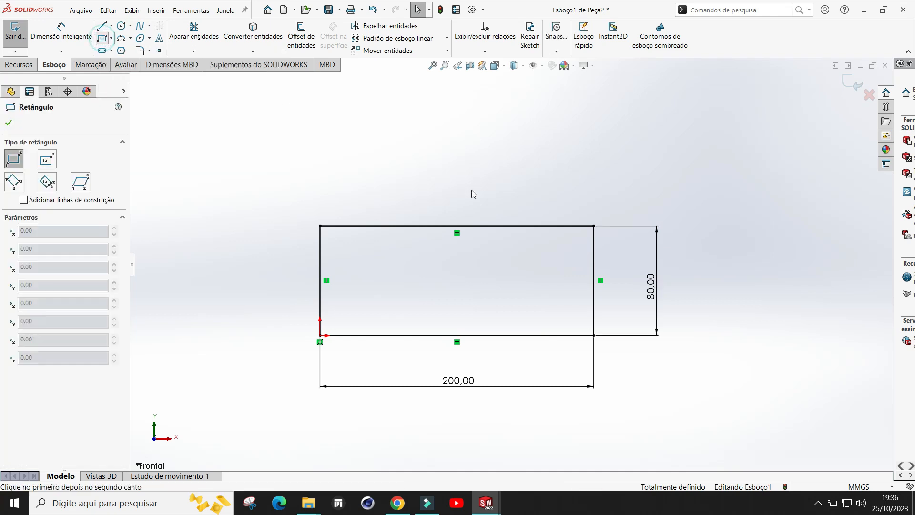
left_click(594, 226)
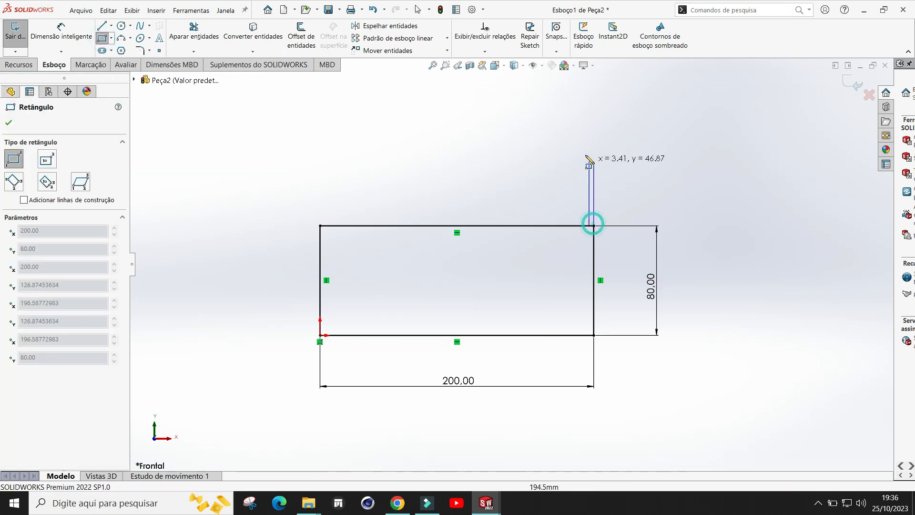
left_click(419, 139)
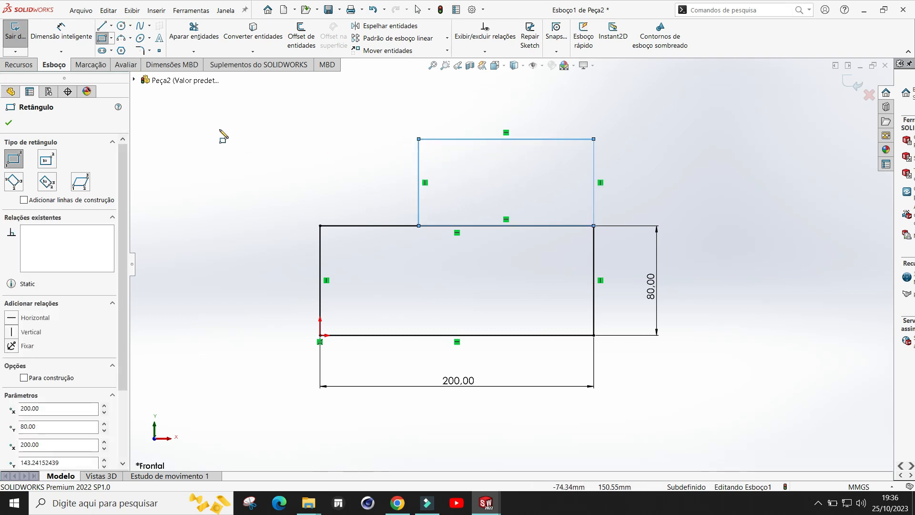
Step: Dimension the upper rectangle's right edge to 60 mm
left_click(61, 31)
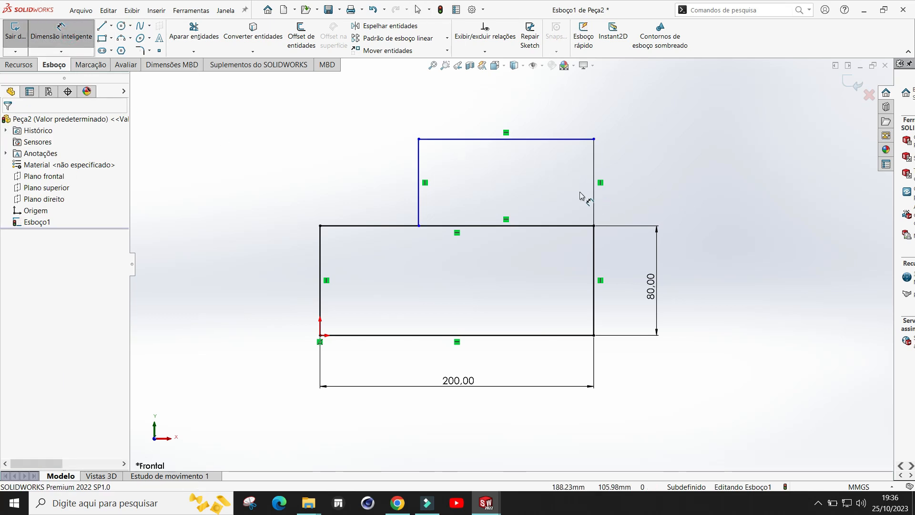
left_click(596, 201)
left_click(630, 194)
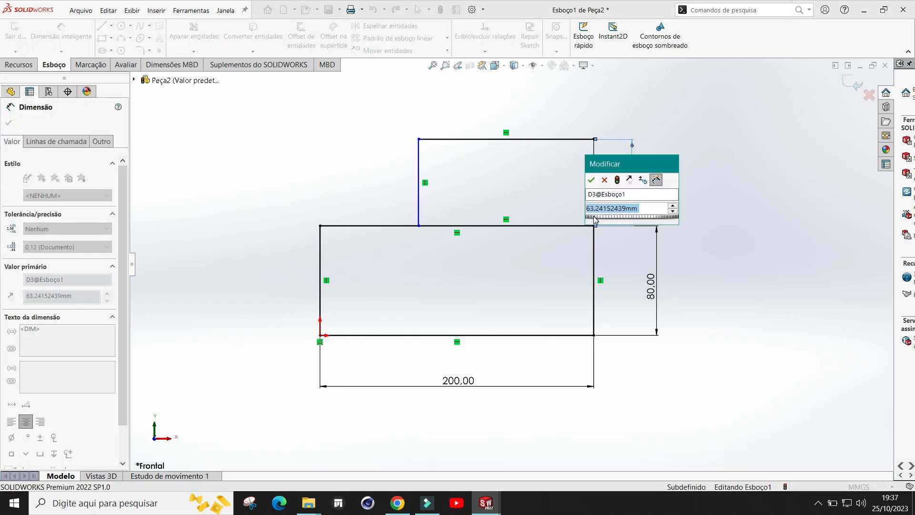
type("6")
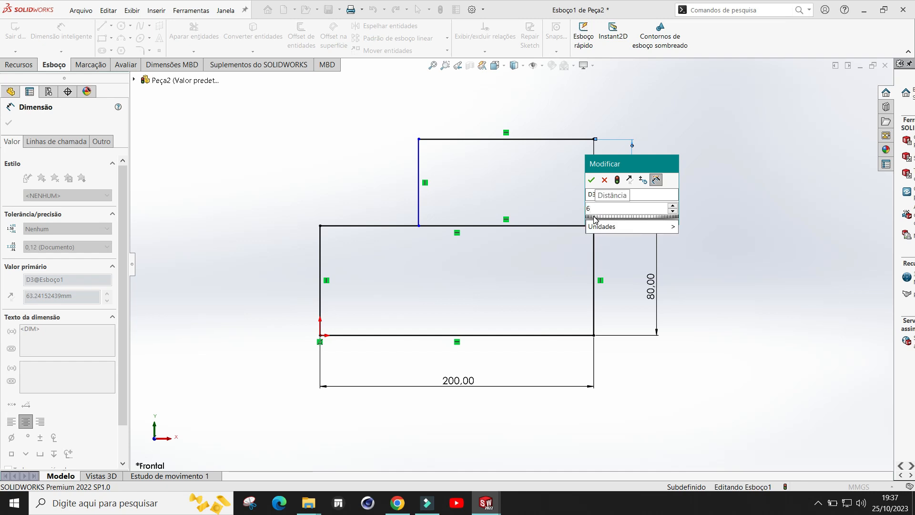
type("0")
key("Return")
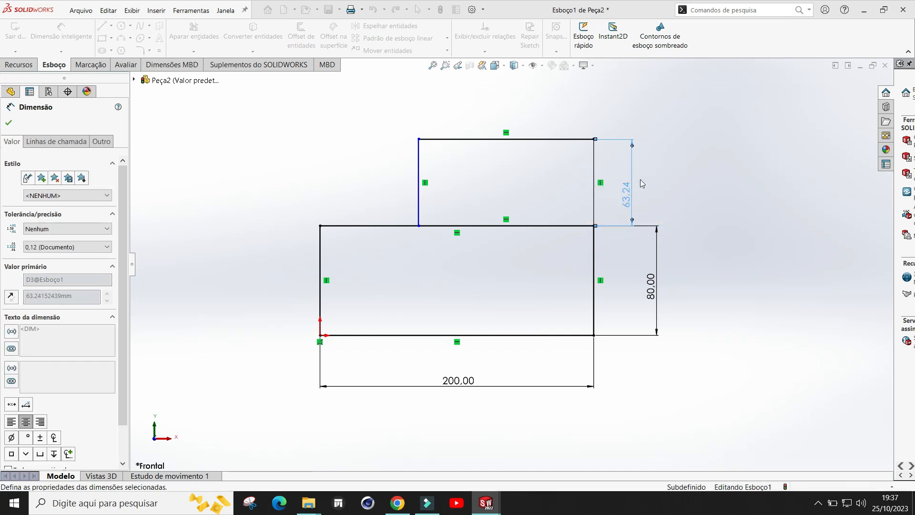
Step: Dimension the upper rectangle's top edge to 130 mm
left_click(479, 149)
left_click(510, 109)
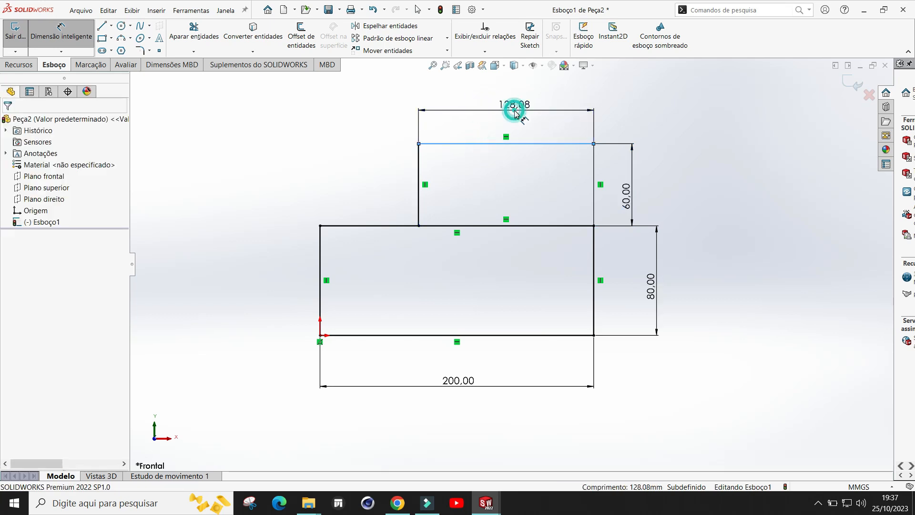
type("13")
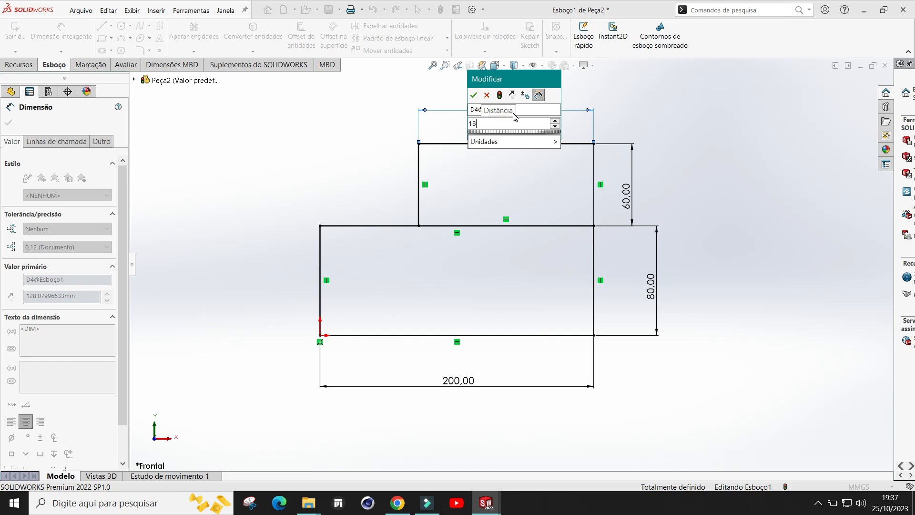
type("0")
left_click(474, 94)
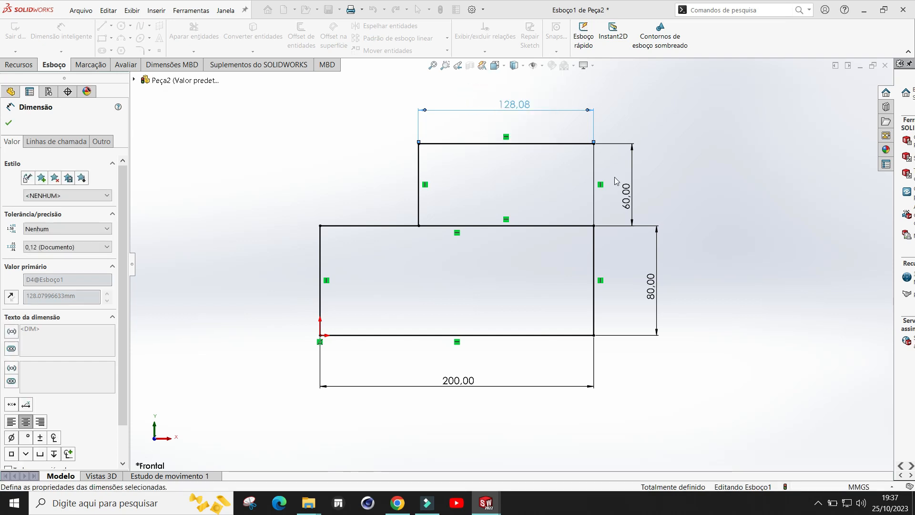
left_click(8, 122)
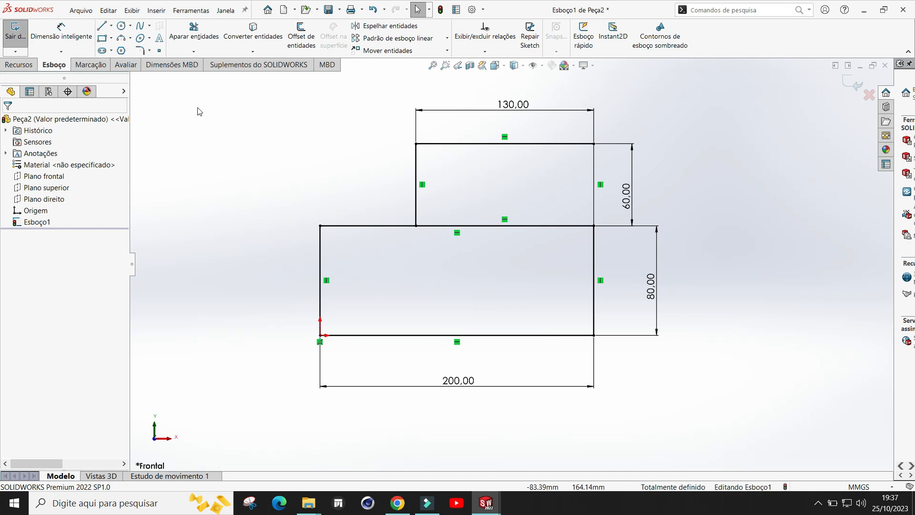
Step: Trim away the shared segment between the two rectangles to merge them into one outline
left_click(194, 30)
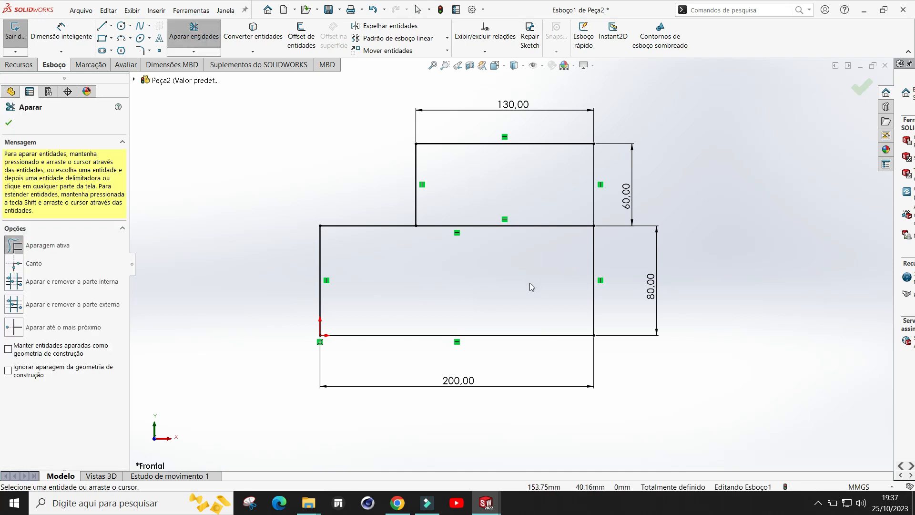
mouse_move(485, 264)
left_mouse_down()
mouse_move(486, 215)
mouse_move(529, 302)
left_mouse_up()
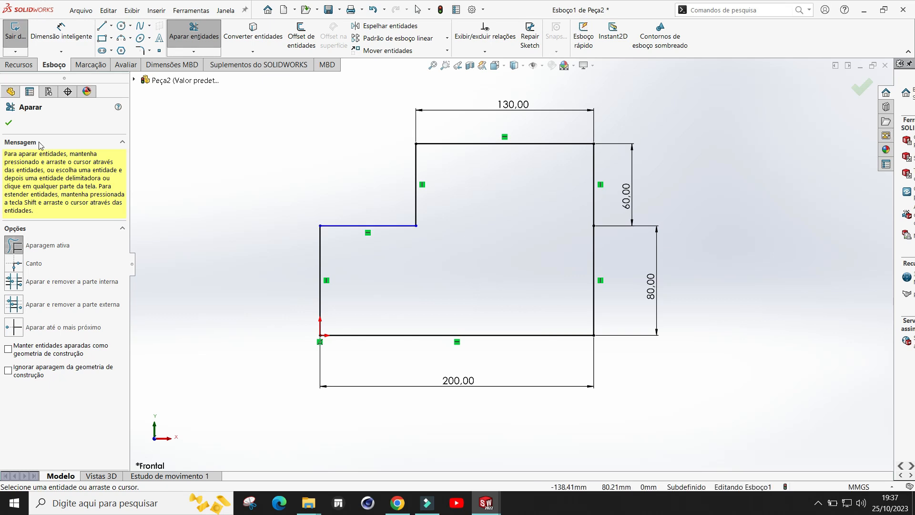
left_click(9, 123)
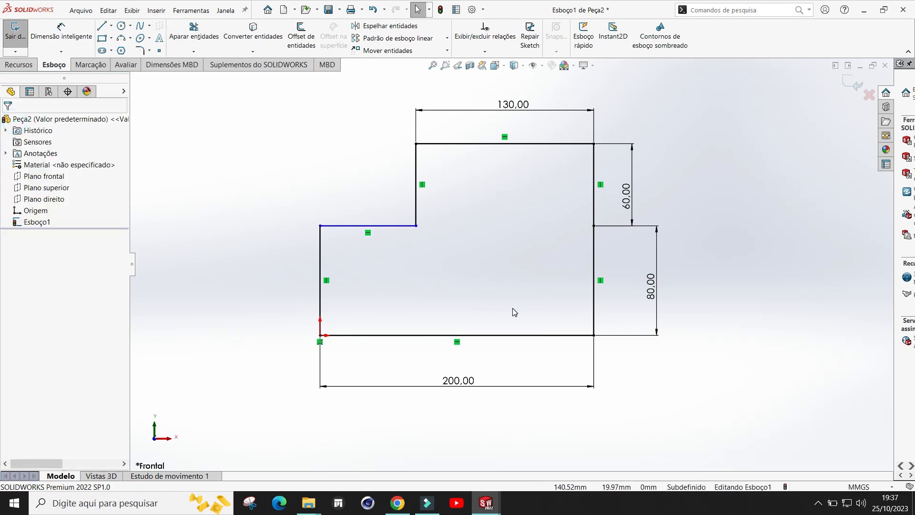
Step: Draw a circle centred on the bottom edge near the left corner, radius about 31 mm
left_click(121, 27)
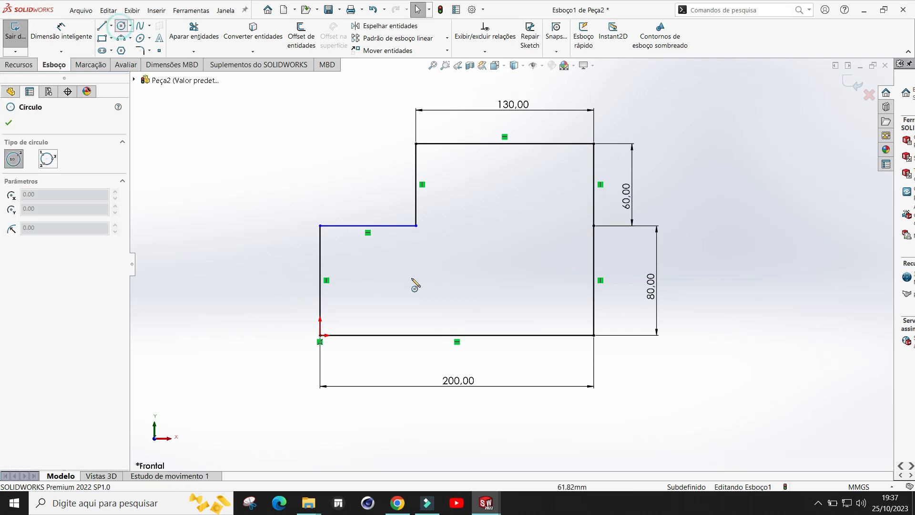
left_click(379, 336)
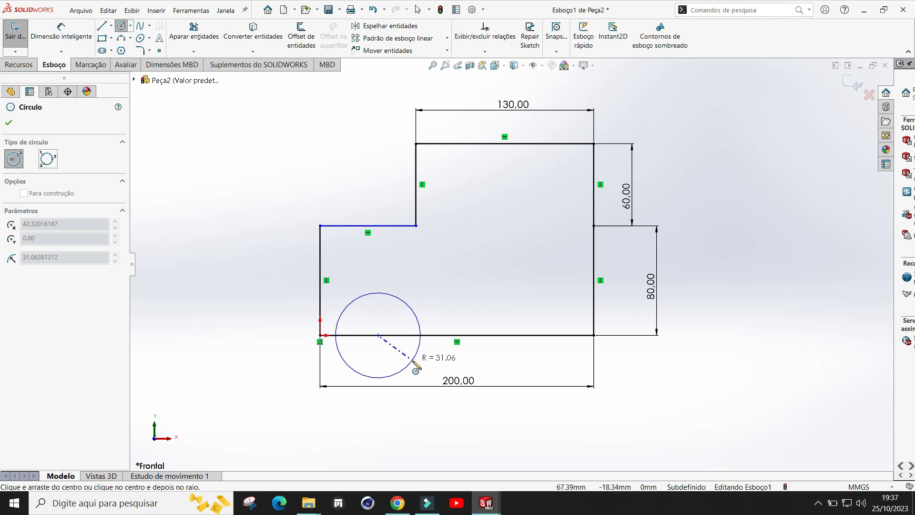
left_click(416, 367)
key("Escape")
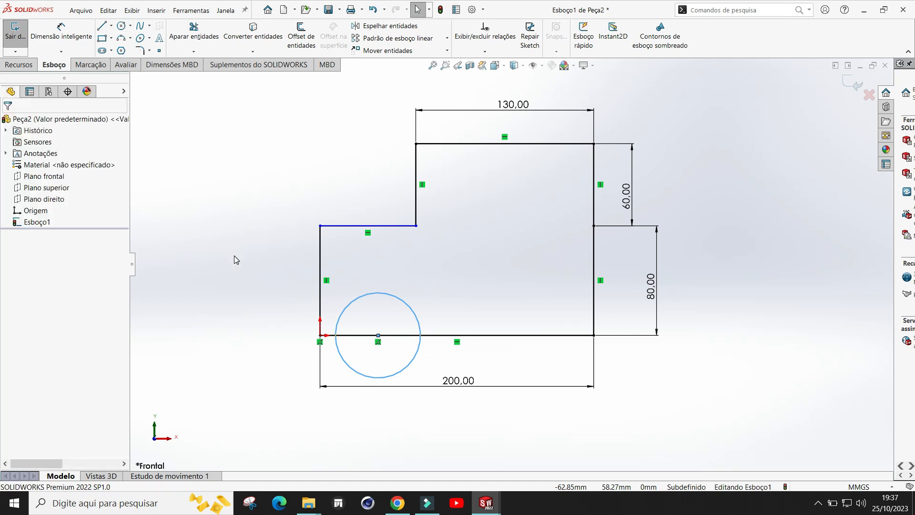
Step: Trim the circle's lower half and the bottom edge segment inside it, leaving a semicircular notch
left_click(195, 35)
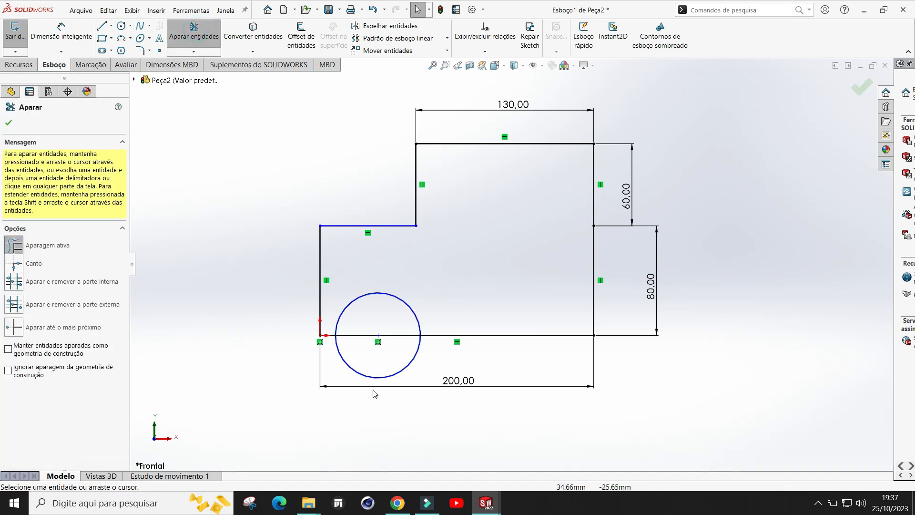
left_click_drag(376, 420, 388, 333)
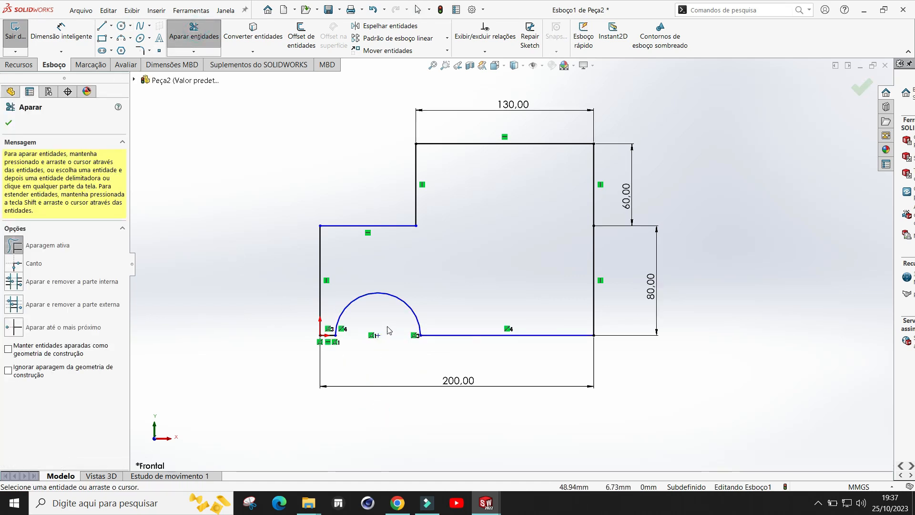
left_click(10, 122)
Step: Dimension the semicircular notch's radius to 31 mm
left_click(71, 34)
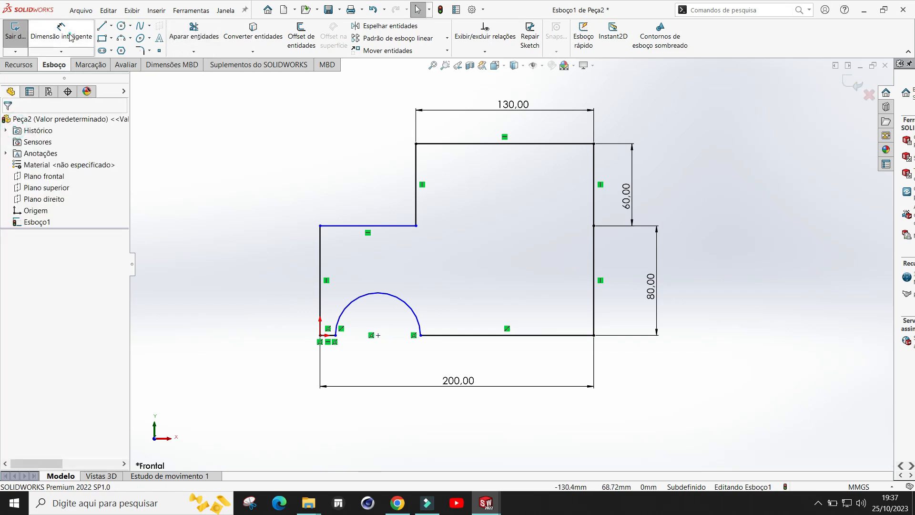
left_click(394, 301)
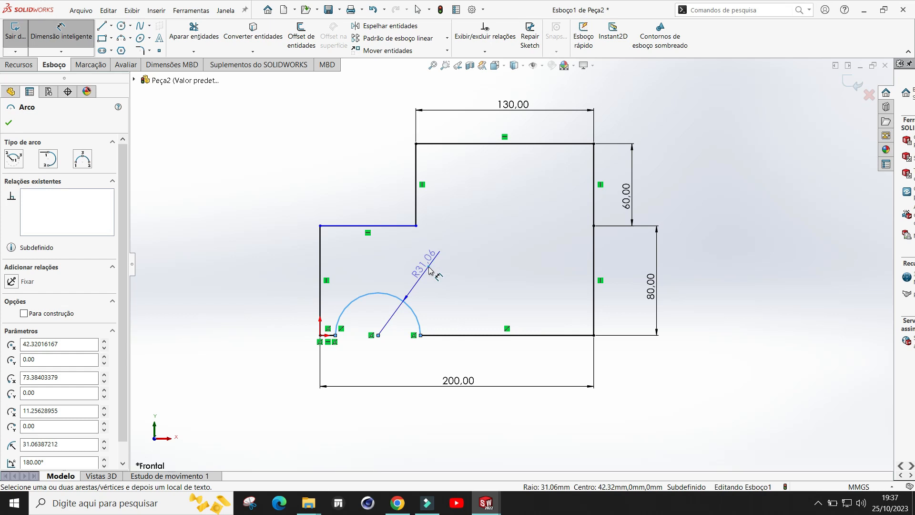
left_click(431, 270)
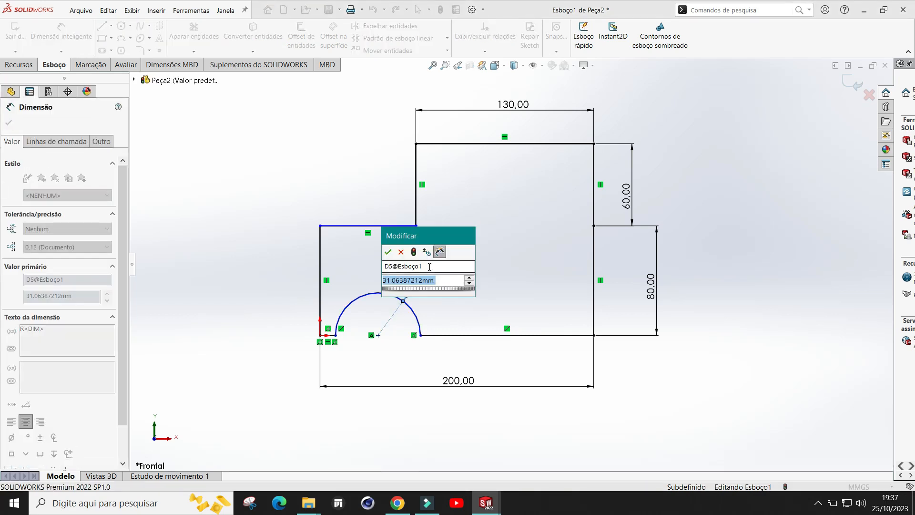
type("31")
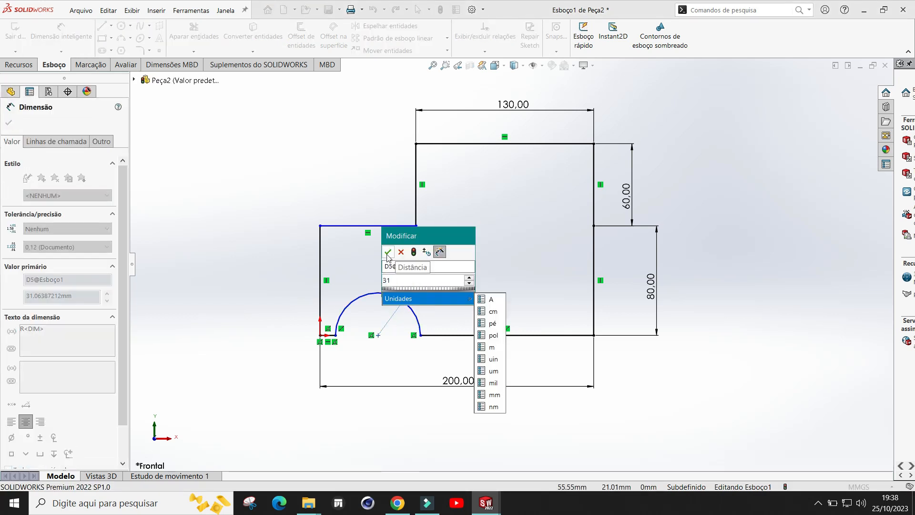
left_click(388, 253)
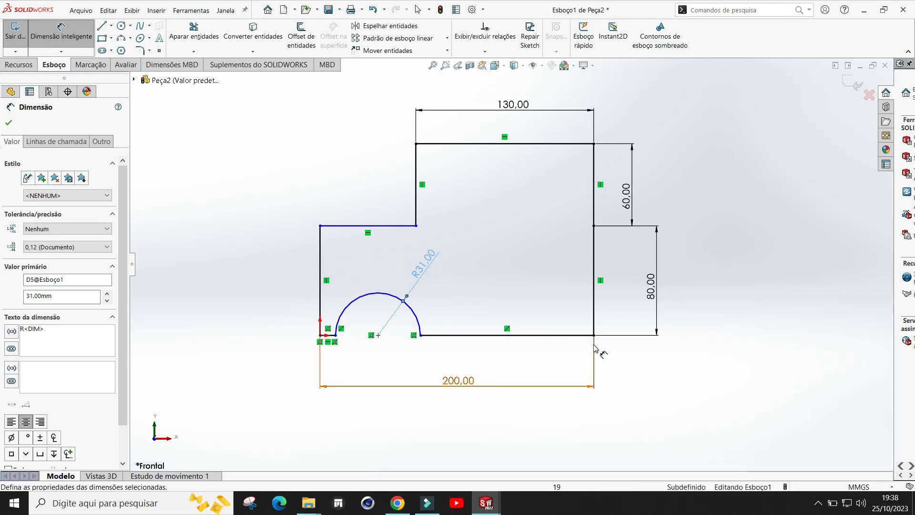
left_click(8, 123)
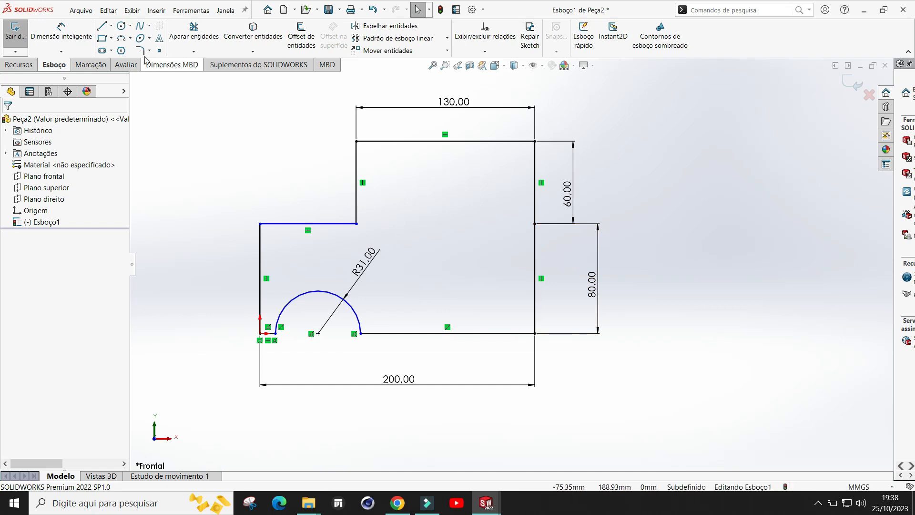
Step: Draw a rectangle about 94 mm wide and 80 mm high attached to the right side of the lower block
left_click(193, 31)
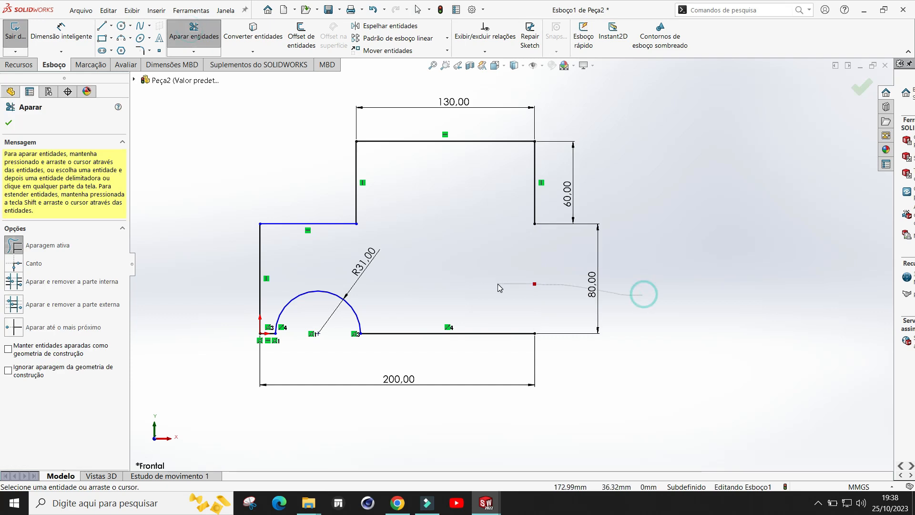
left_click(9, 123)
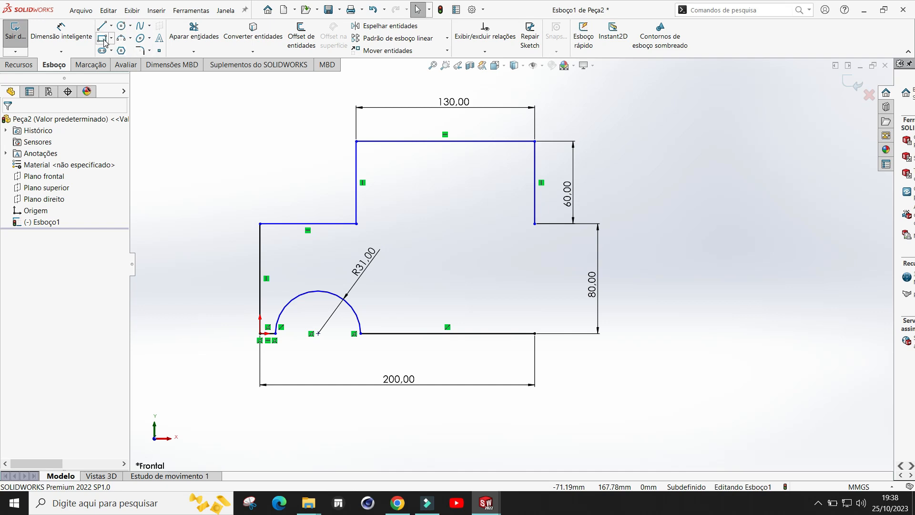
left_click(102, 38)
left_click(535, 224)
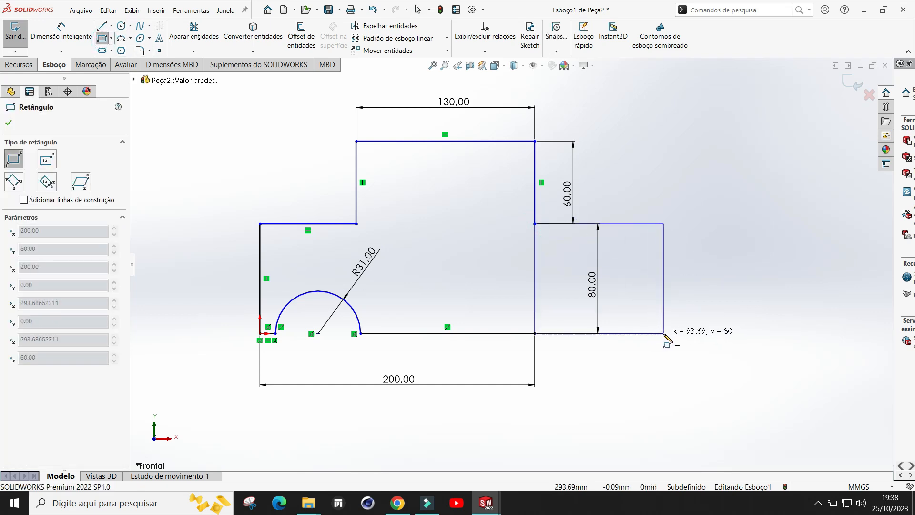
left_click(665, 334)
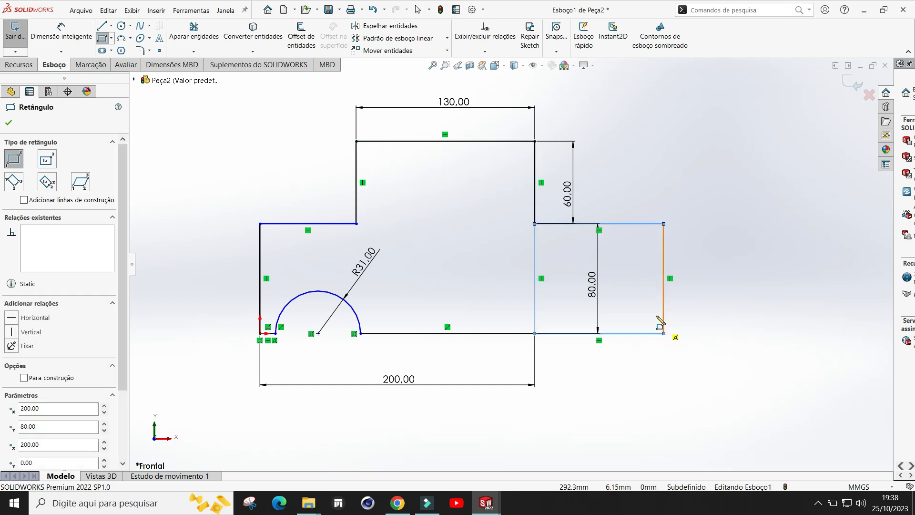
Step: Trim away the shared vertical edge between the lower block and the new rectangle
key("Escape")
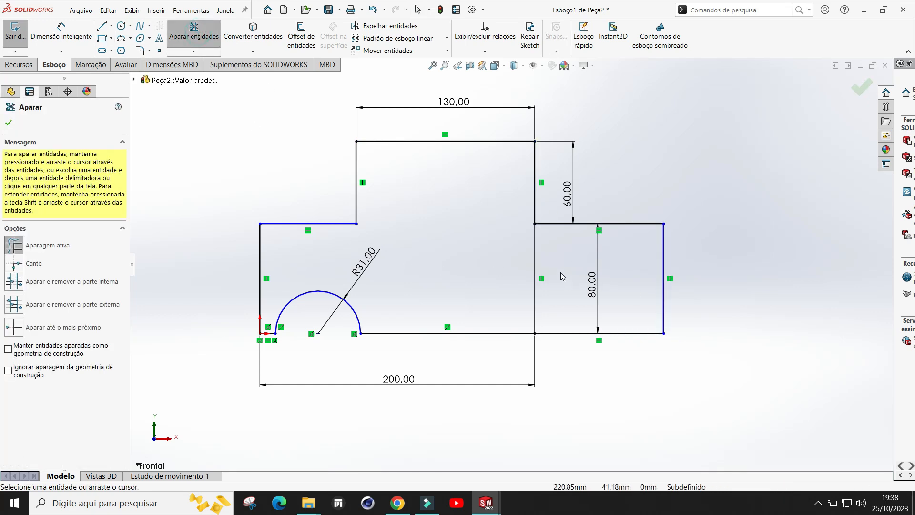
left_click_drag(465, 272, 607, 281)
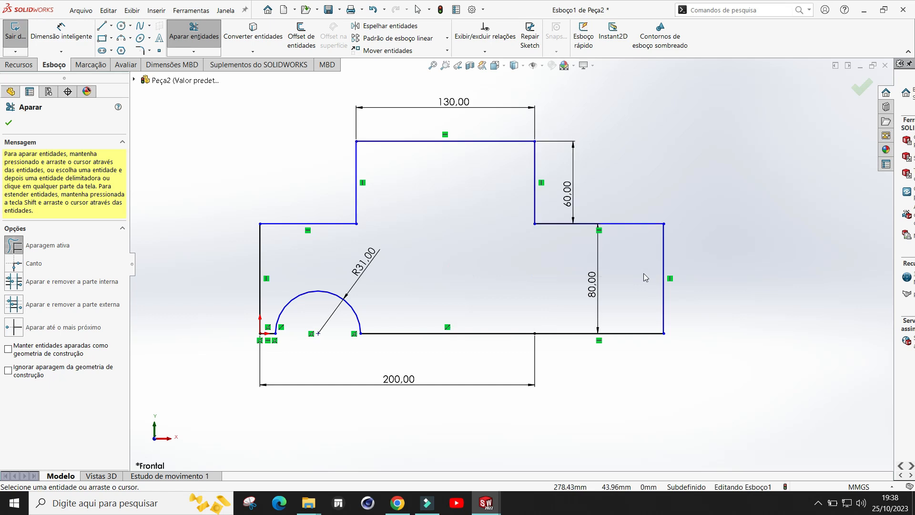
key("Escape")
Step: Draw a circle about 65 mm in diameter centred on the bottom edge of the right extension
left_click(121, 26)
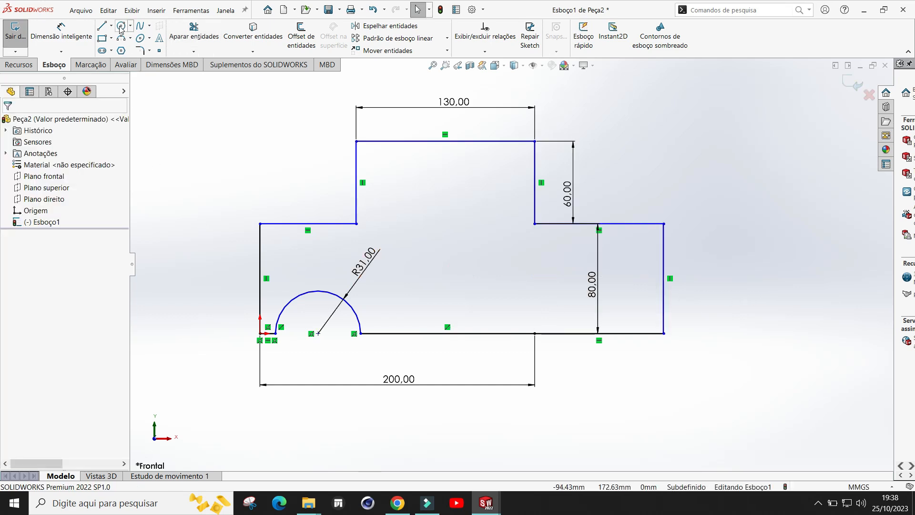
left_click(581, 333)
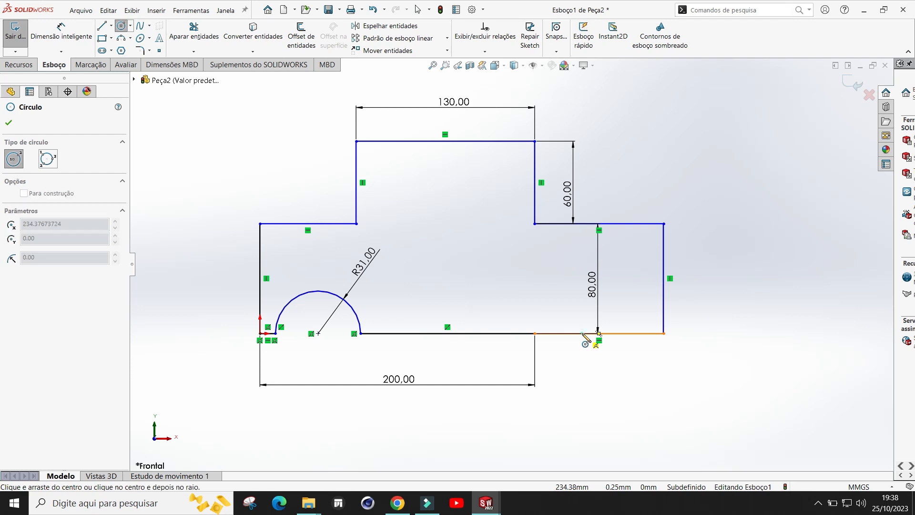
left_click(620, 361)
key("Escape")
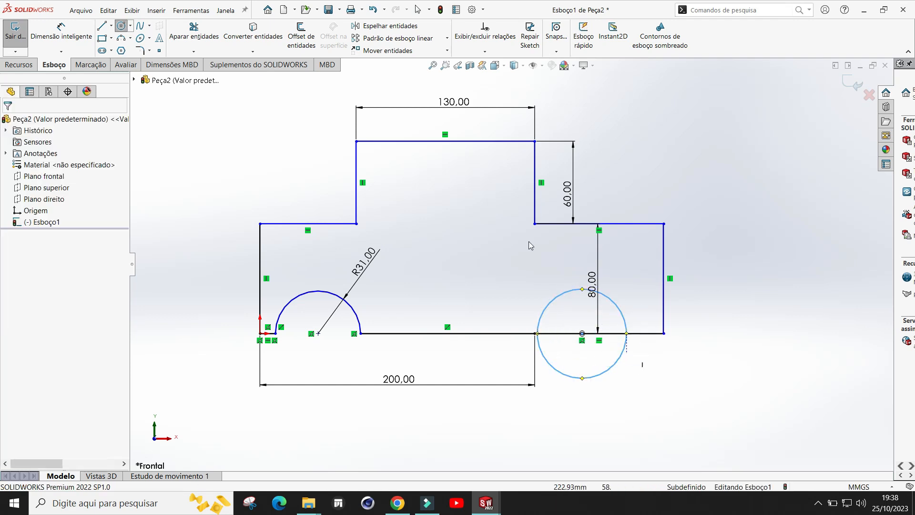
Step: Dimension the new circle's diameter to 62 mm
left_click(70, 36)
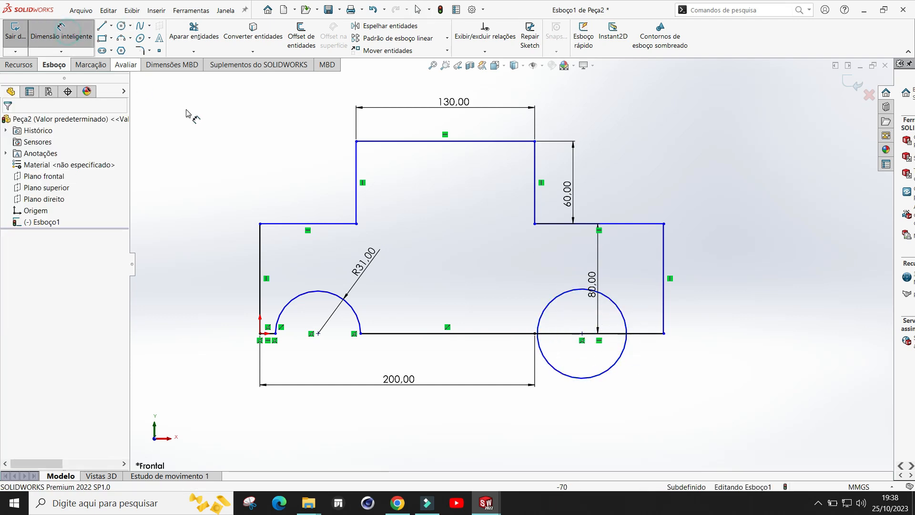
left_click(626, 325)
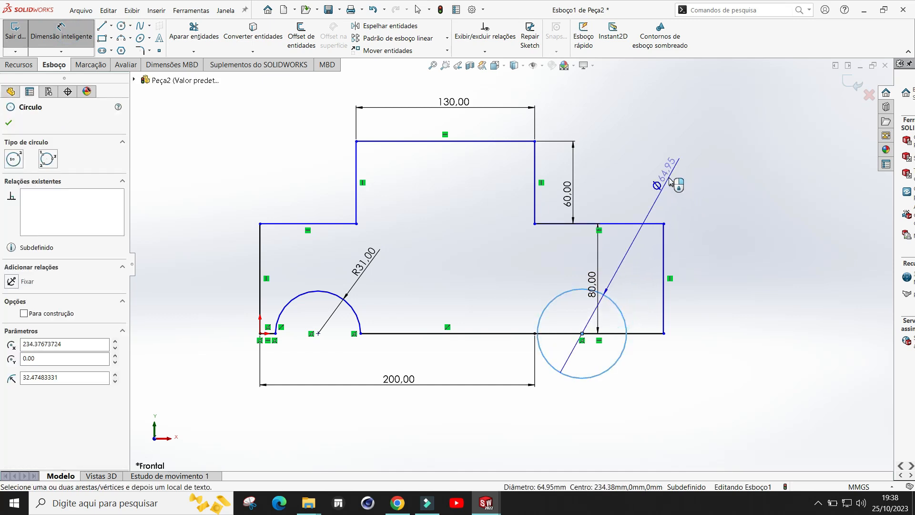
left_click(670, 176)
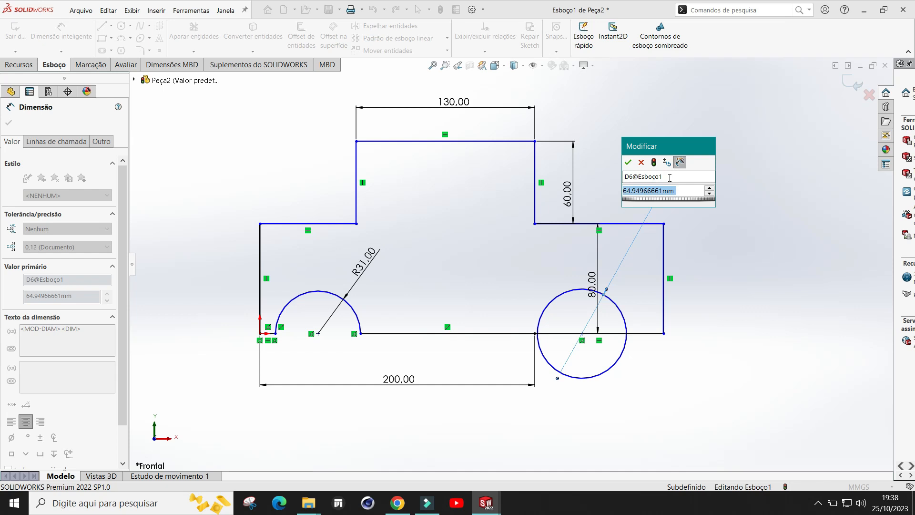
type("6")
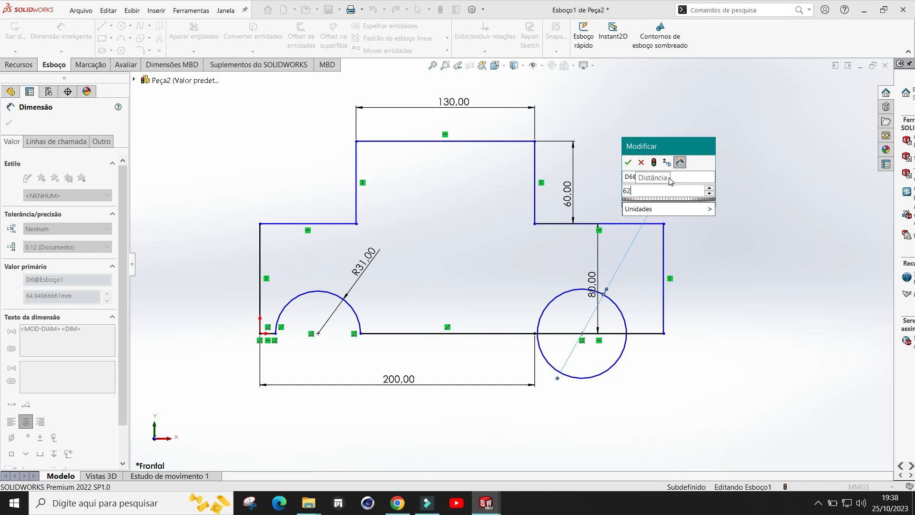
type("2")
left_click(629, 162)
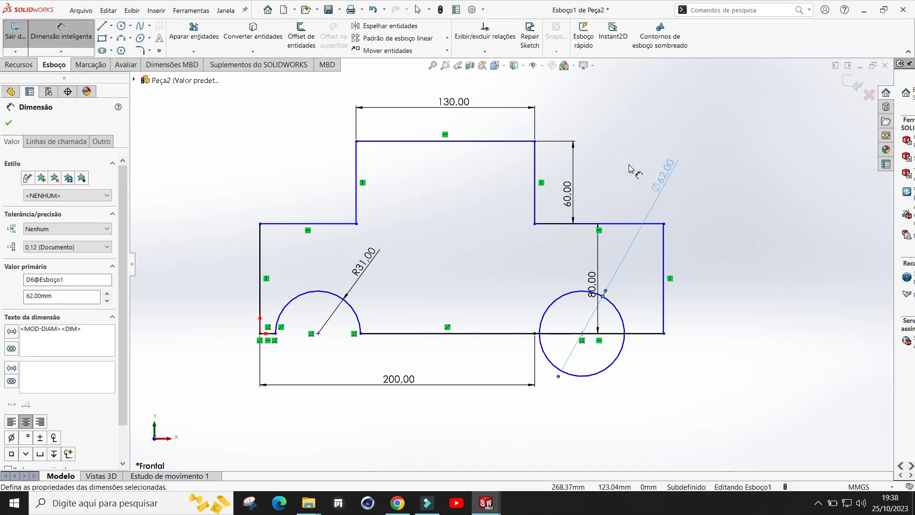
key("Escape")
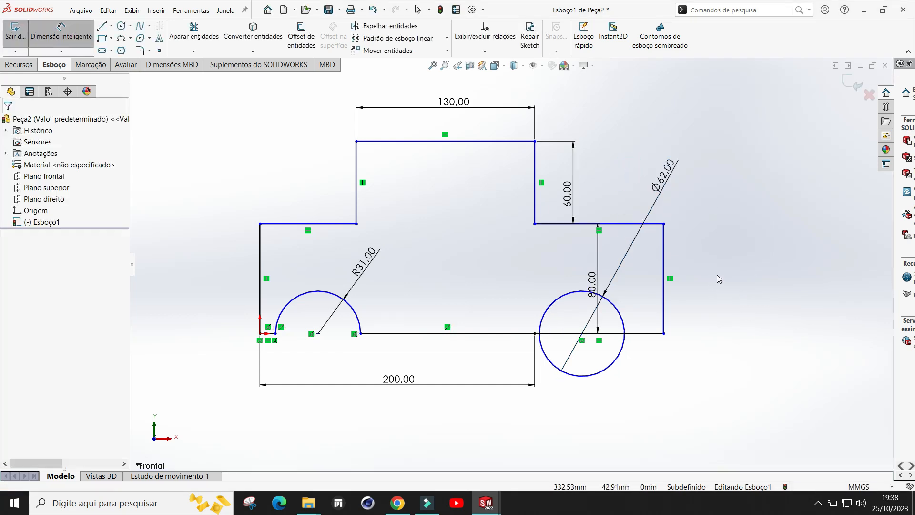
Step: Trim the new circle's lower half and the bottom edge segment inside it, leaving a second semicircular notch
left_click_drag(608, 398, 590, 353)
key("Escape")
left_click(192, 28)
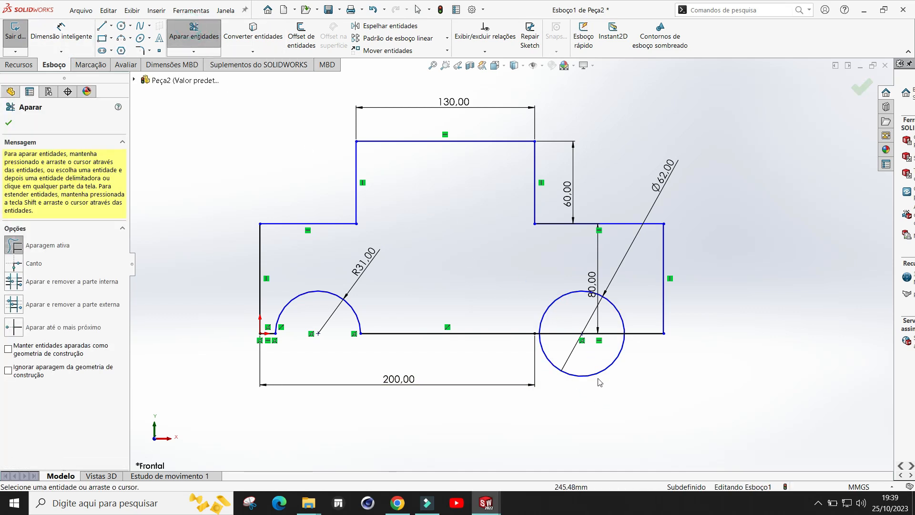
left_click_drag(625, 394, 585, 355)
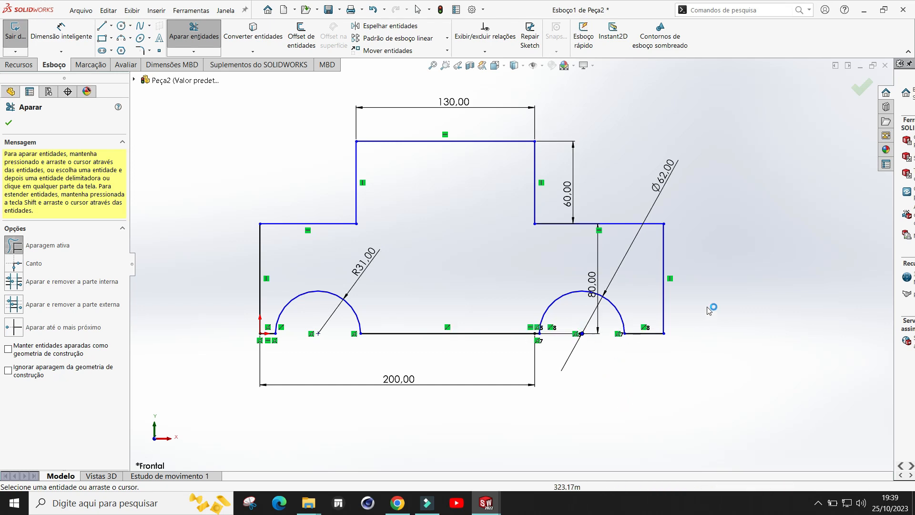
scroll(705, 317, "down", 2)
scroll(705, 317, "up", 2)
scroll(263, 250, "down", 1)
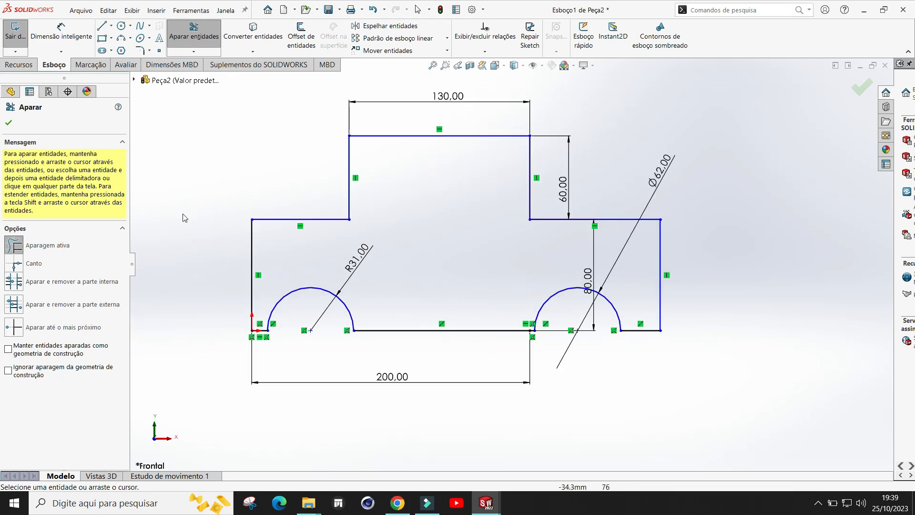
left_click(7, 124)
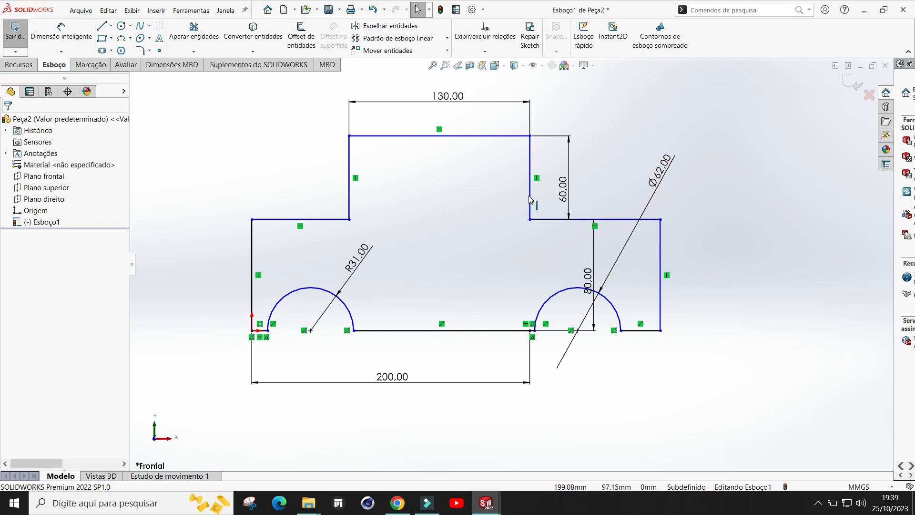
Step: Try dragging the upper block's right edge, then undo the change
left_click(531, 196)
left_click_drag(532, 197, 544, 153)
left_click(502, 156)
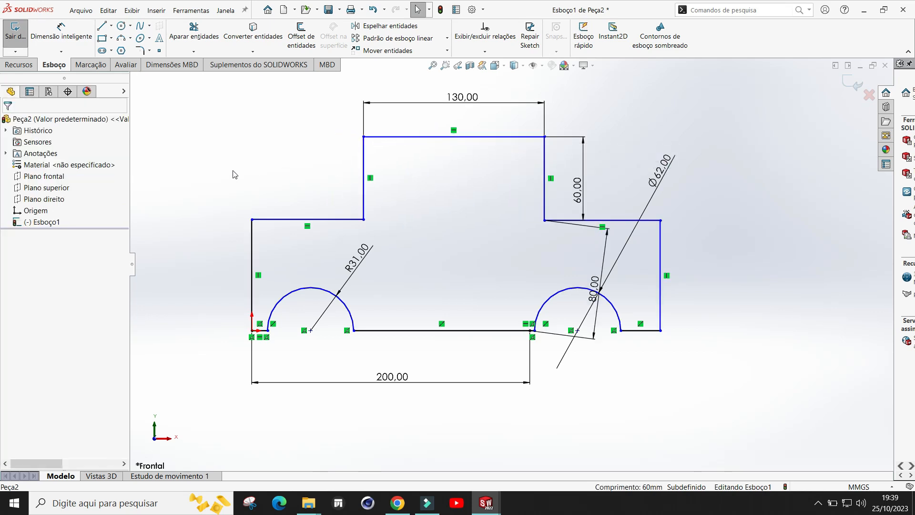
left_click(372, 10)
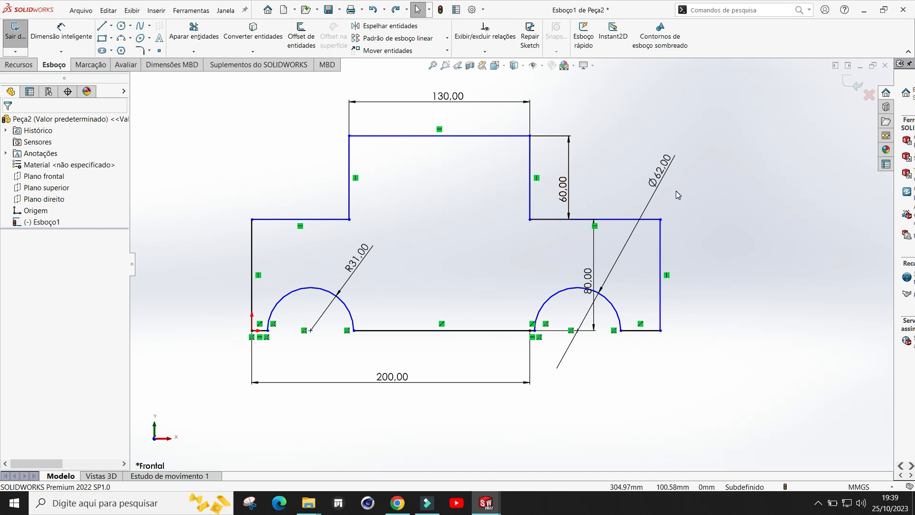
Step: Trim away the upper block's right vertical edge
left_click(193, 33)
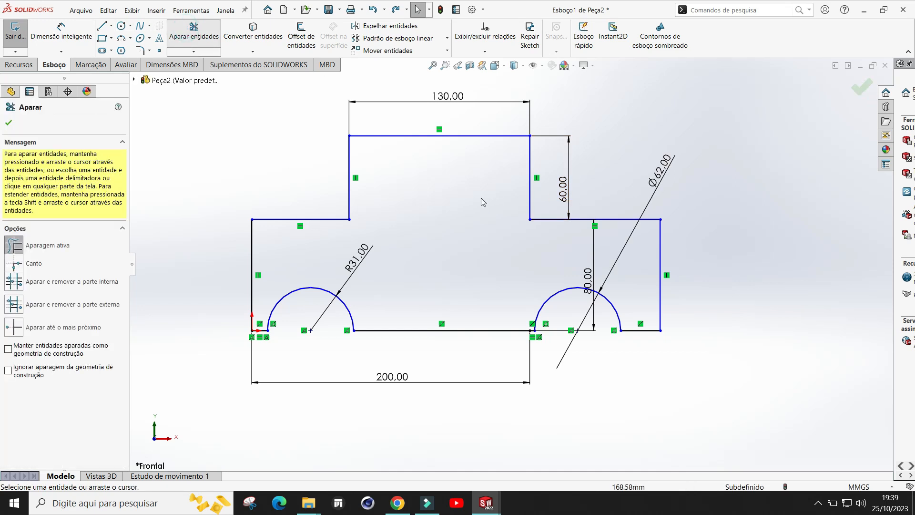
left_click_drag(476, 194, 544, 245)
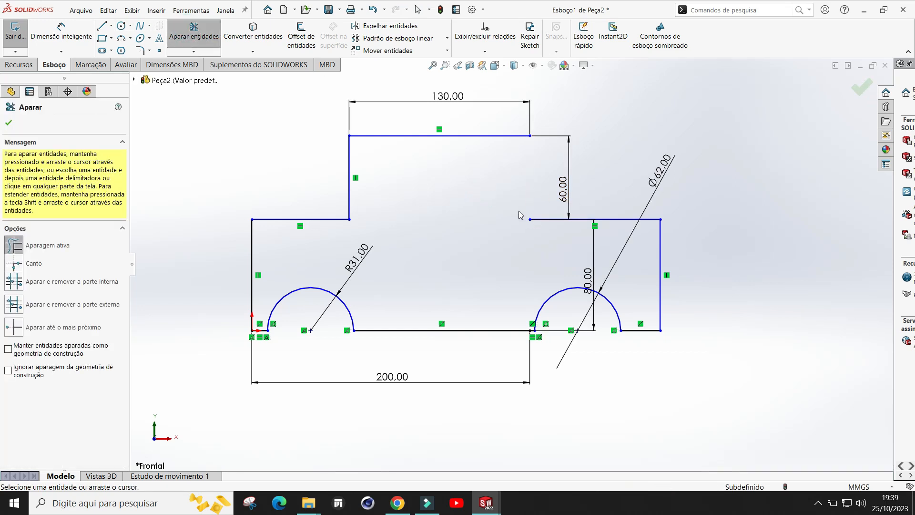
left_click(8, 122)
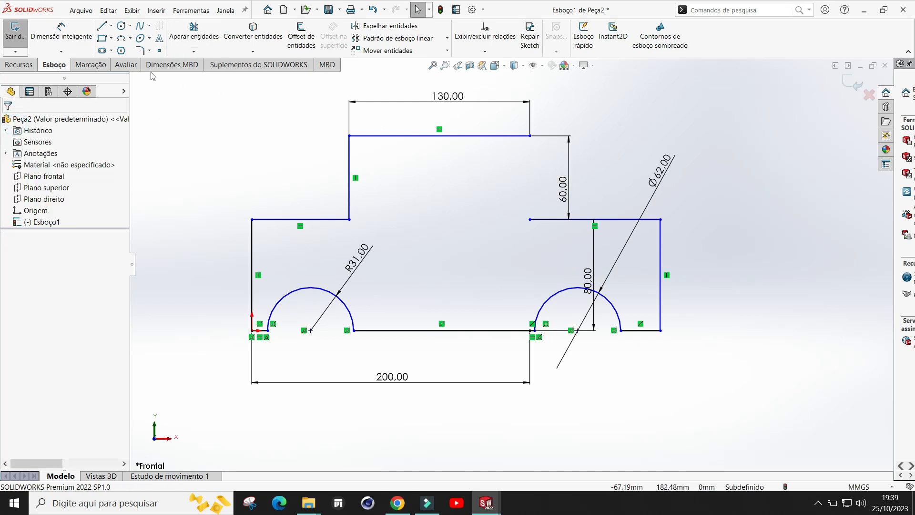
Step: Draw a sloped line about 77 mm long from the upper block's top-right corner down to the lower block's top edge
key("l")
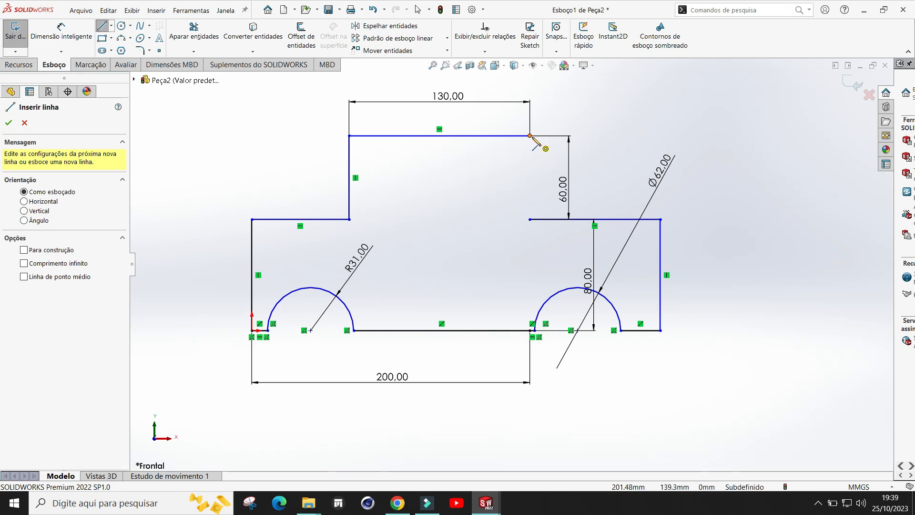
left_click(530, 136)
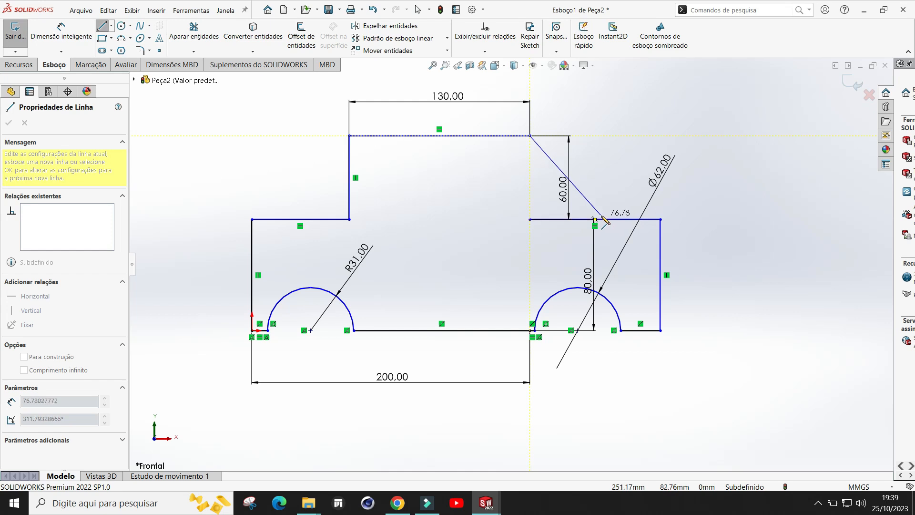
left_click(602, 219)
key("Escape")
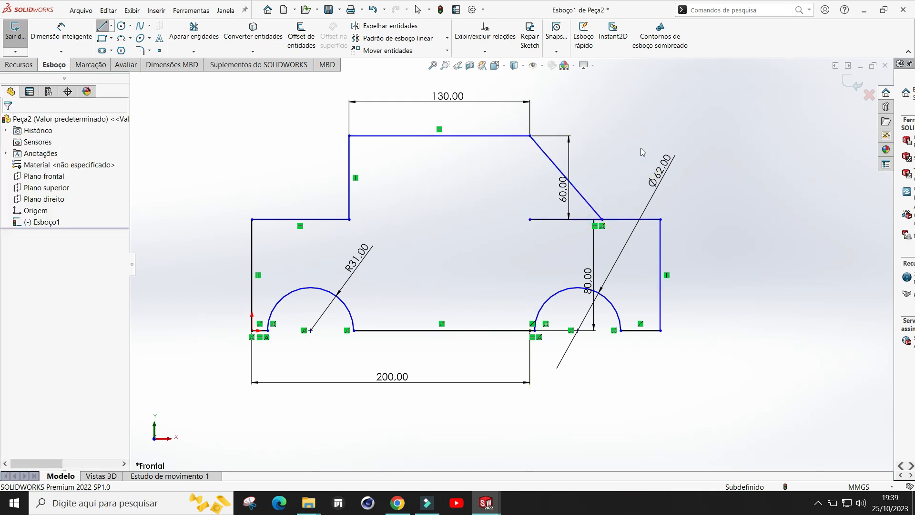
Step: Dimension the angle between the sloped line and the lower block's top edge as 49°
key("t")
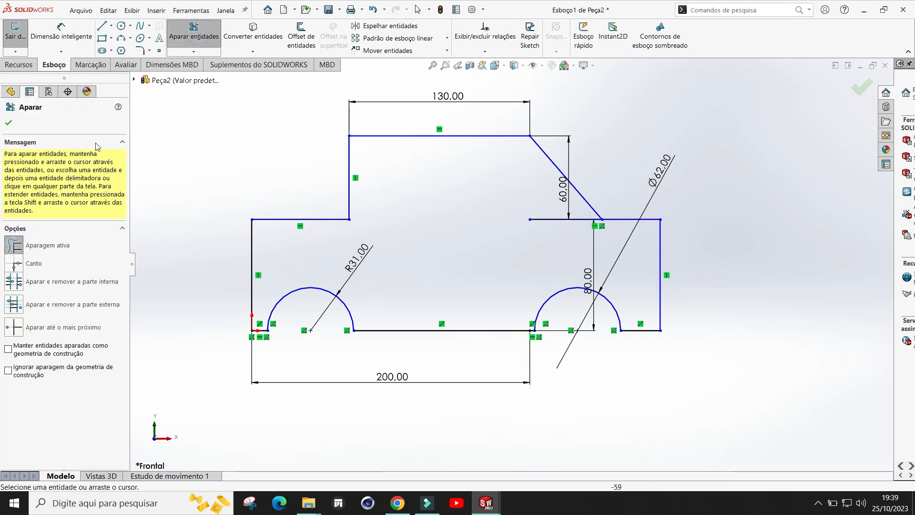
key("Escape")
key("d")
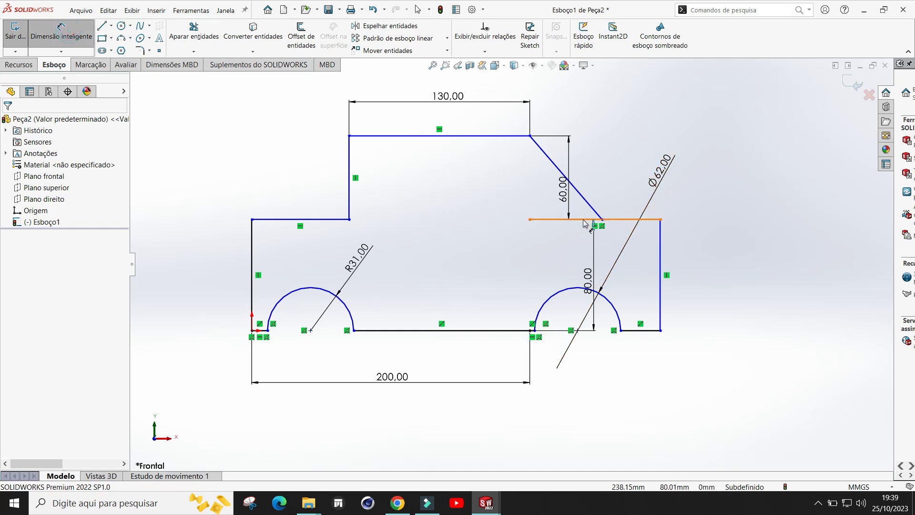
left_click(590, 219)
left_click(594, 210)
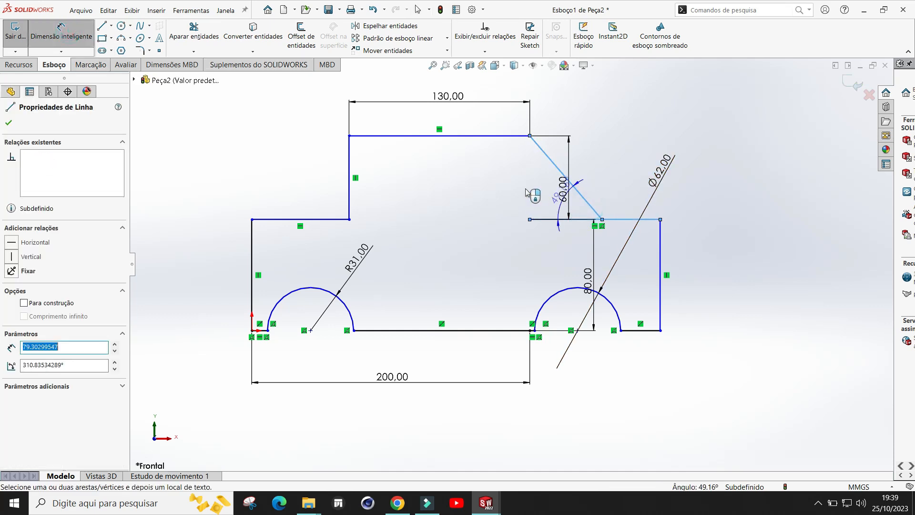
left_click(511, 190)
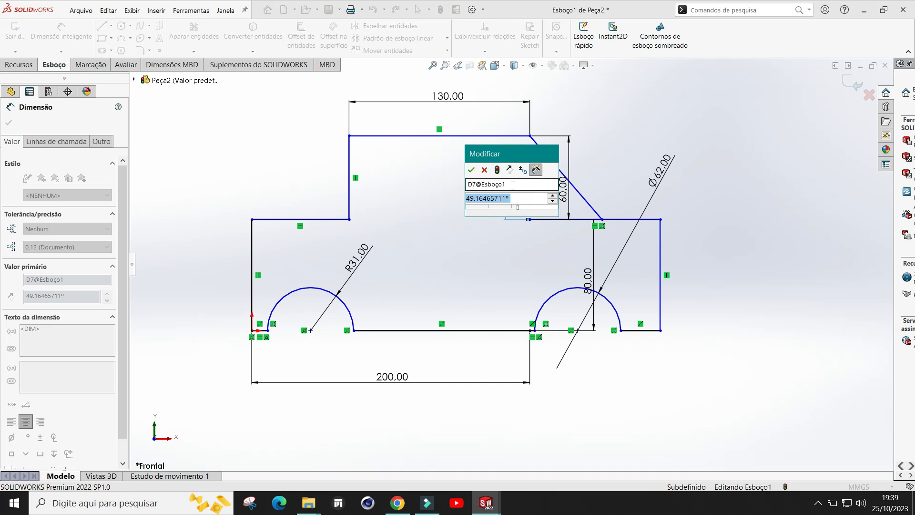
type("49")
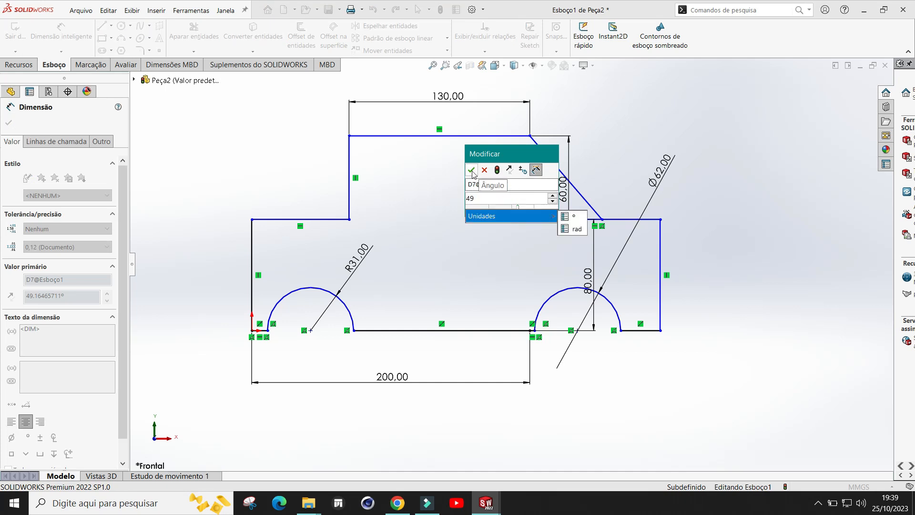
left_click(471, 171)
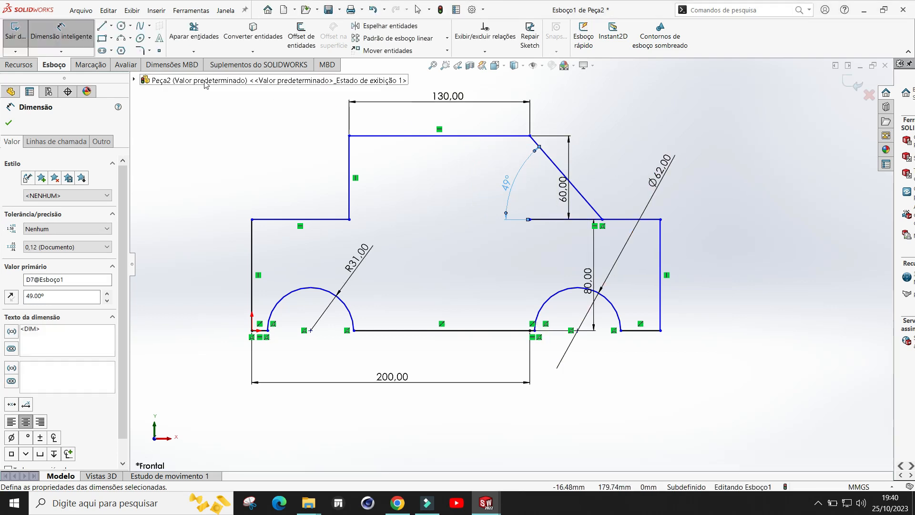
key("Escape")
Step: Trim away the lower block's top edge segment between the upper block and the sloped line's end
left_click(193, 34)
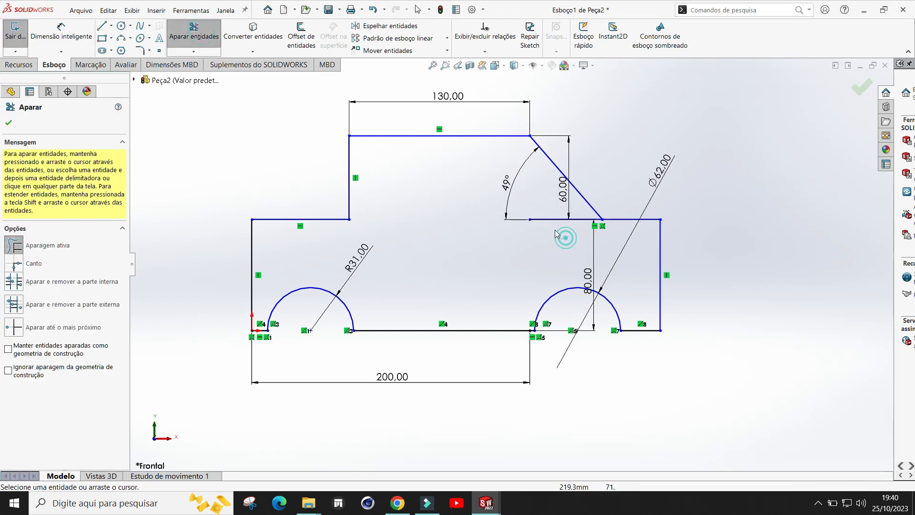
left_click_drag(556, 233, 554, 215)
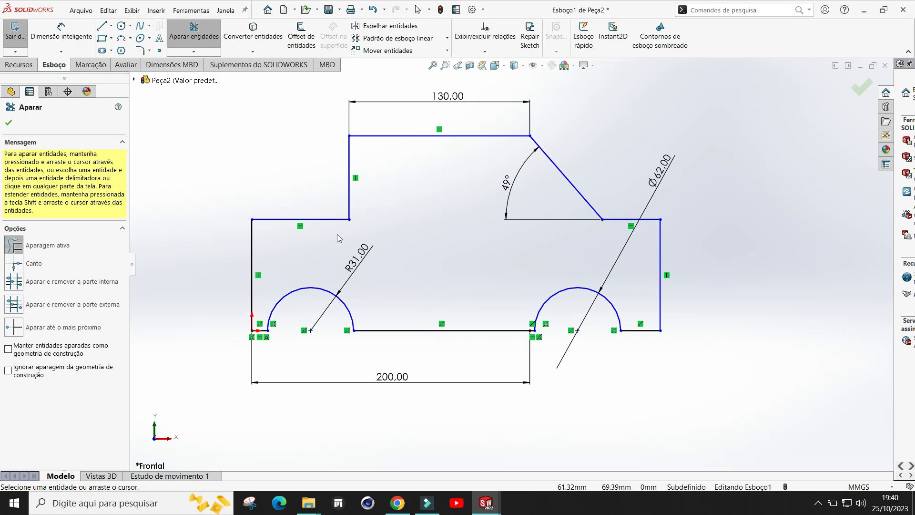
left_click(10, 123)
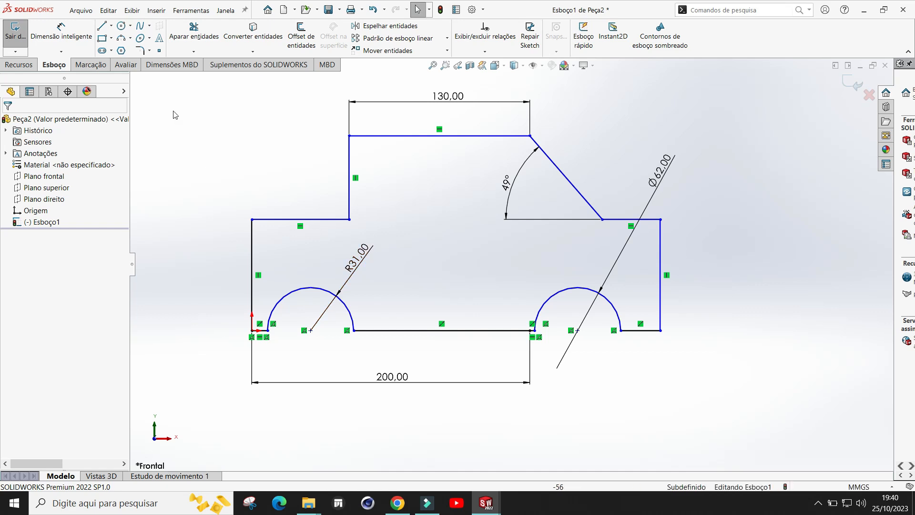
Step: Fillet the inner corner between the lower block's top edge and the upper block's left edge with radius 30 mm
left_click(140, 51)
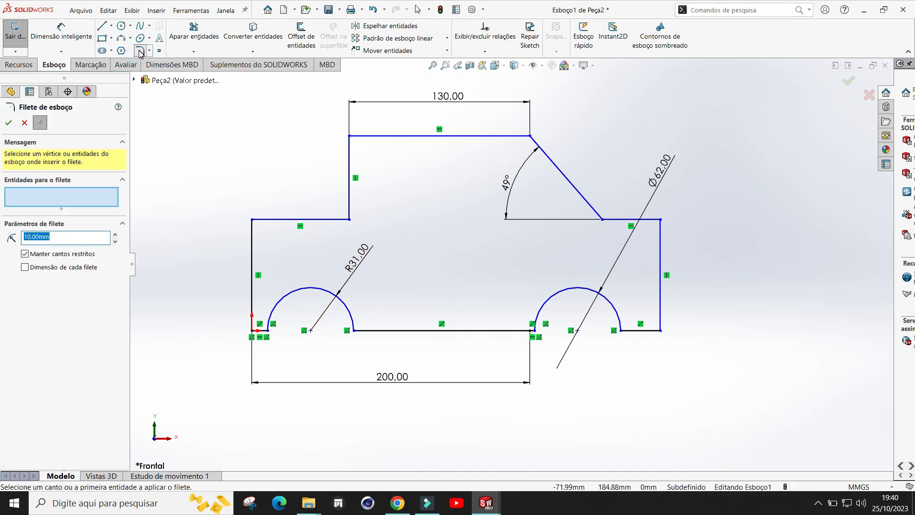
left_click(321, 220)
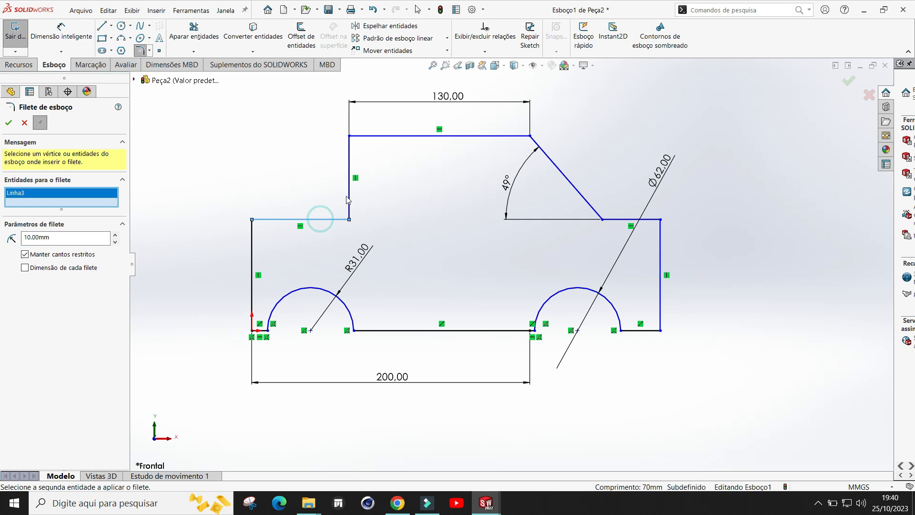
left_click(116, 235)
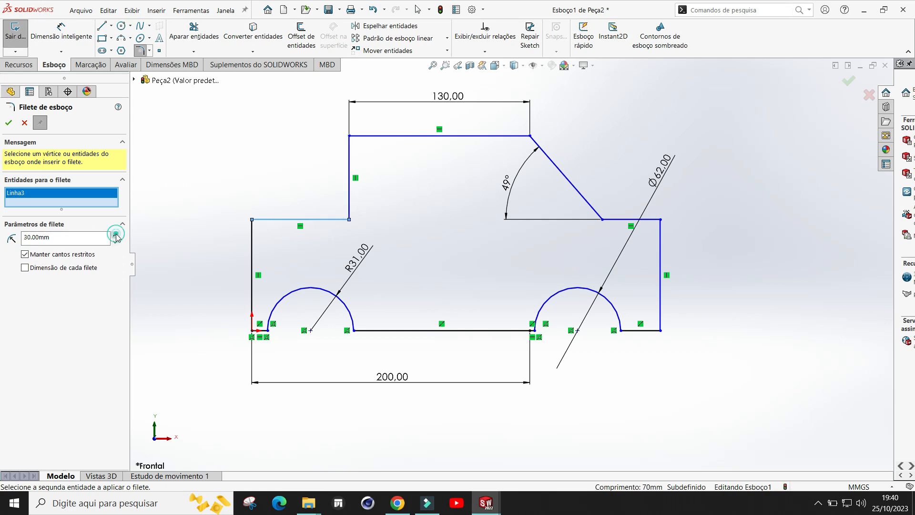
left_click(350, 190)
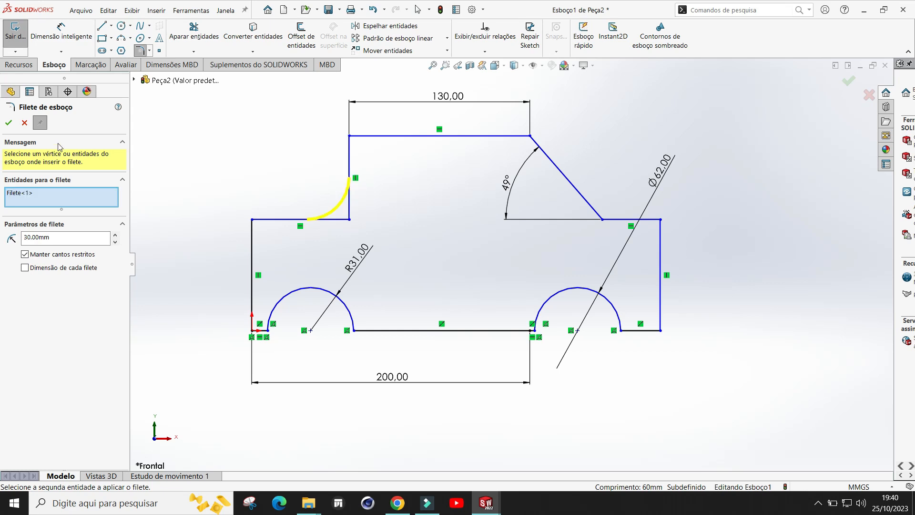
left_click(8, 124)
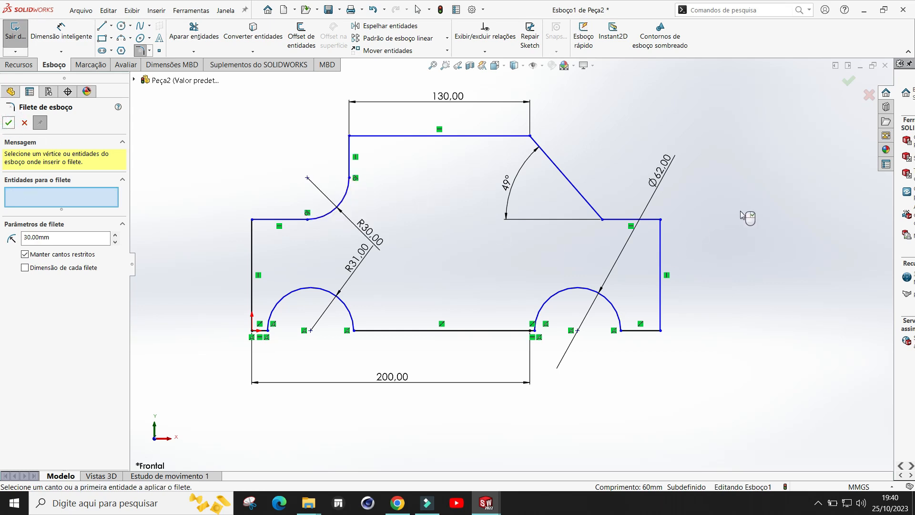
key("Escape")
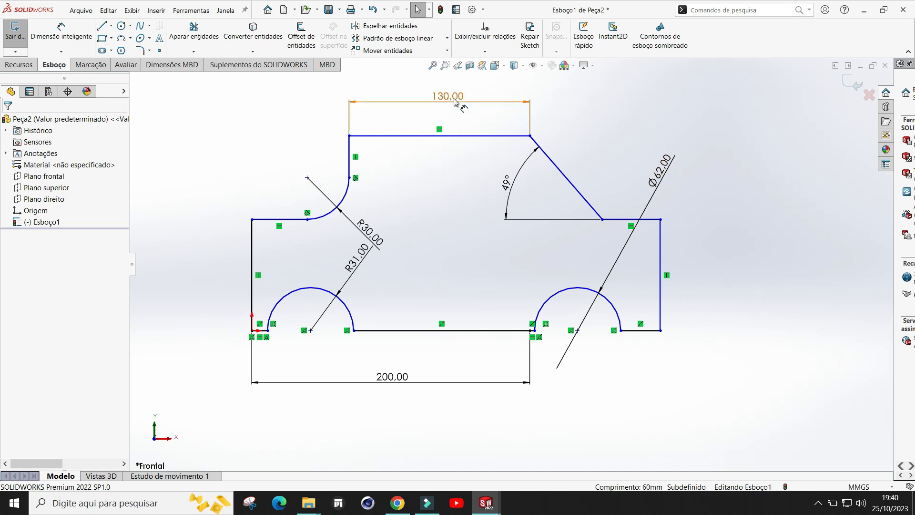
Step: Fillet the lower block's top-right corner with radius 20 mm
left_click(140, 51)
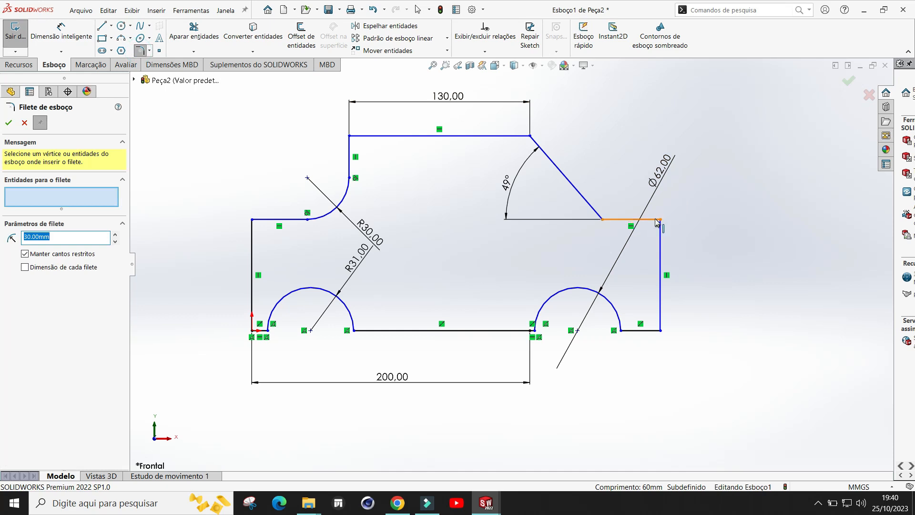
left_click(655, 221)
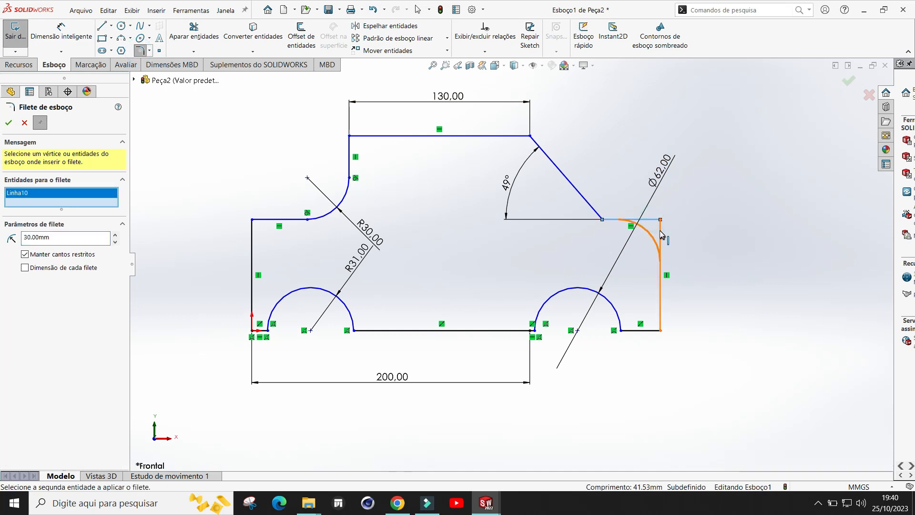
left_click(115, 242)
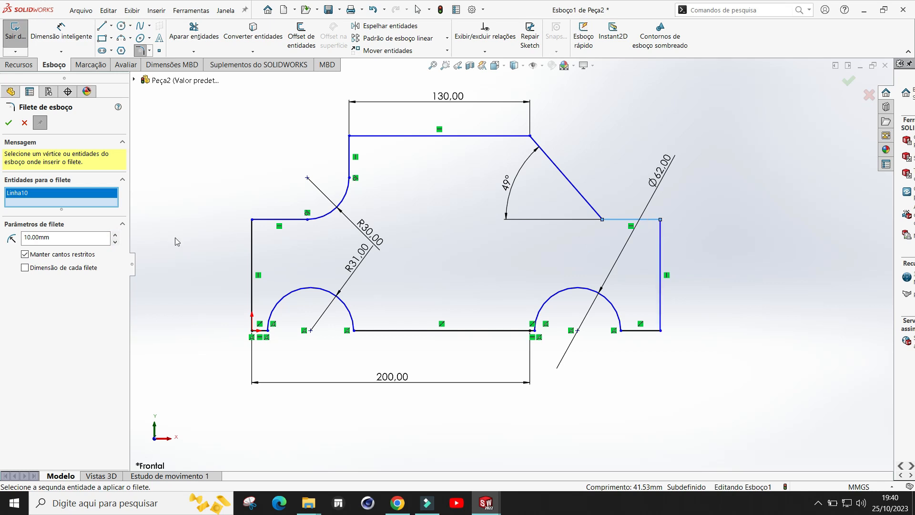
left_click(660, 242)
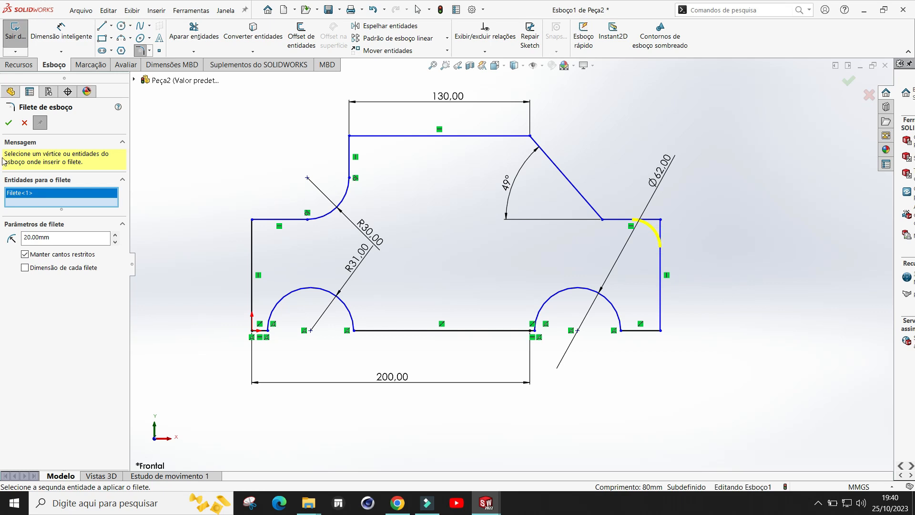
left_click(8, 123)
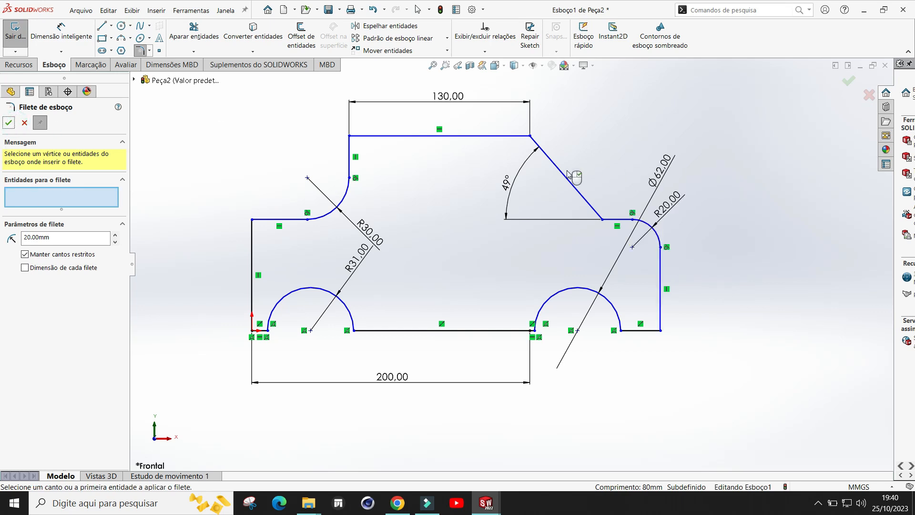
Step: Fillet the upper block's top-left corner with radius 20 mm
left_click(140, 50)
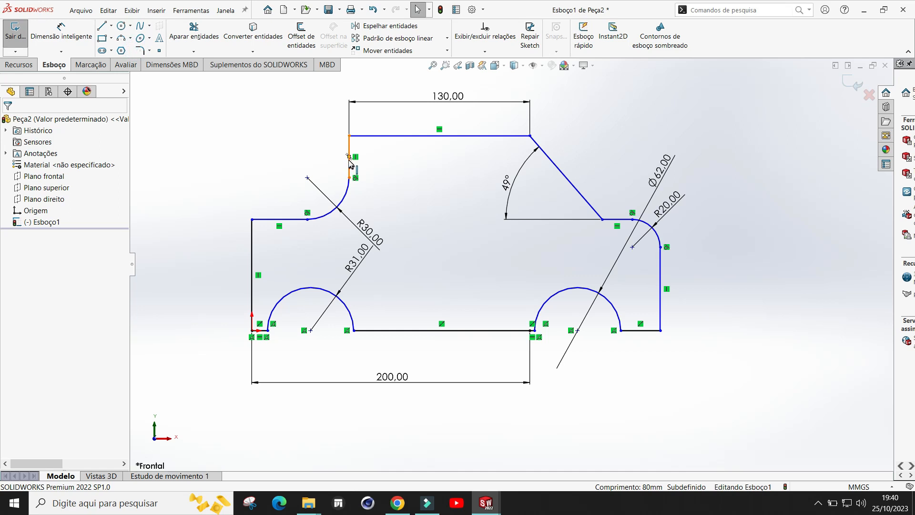
left_click(144, 51)
left_click(350, 155)
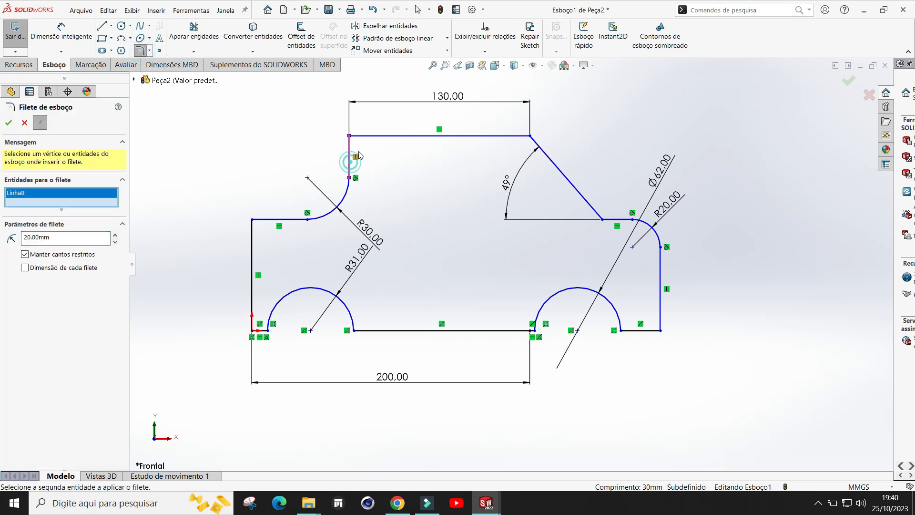
left_click(371, 138)
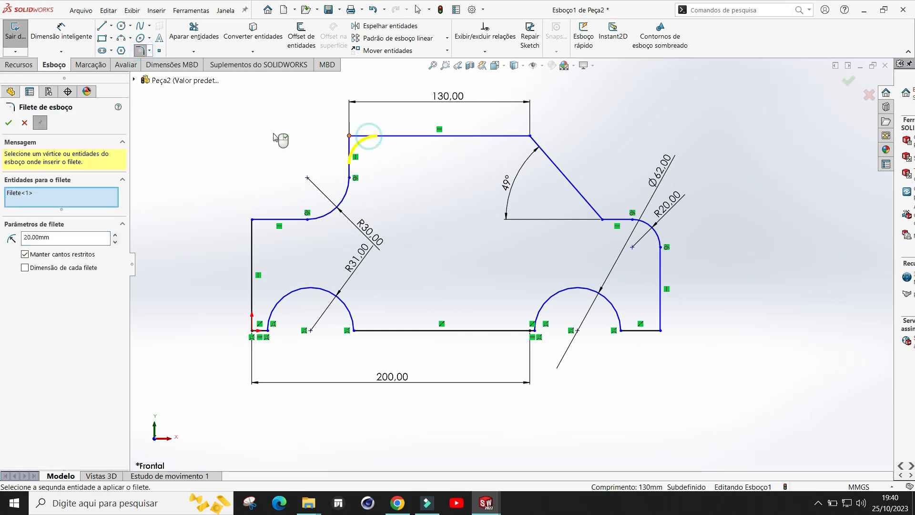
left_click(8, 124)
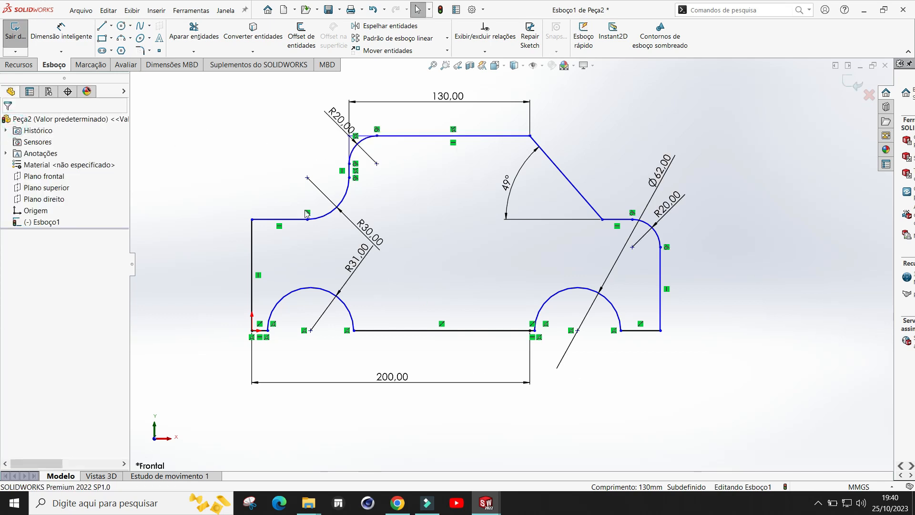
Step: Reposition the R20, Ø62 and R31 dimension labels and delete the 200 mm bottom dimension
left_click_drag(338, 121, 309, 125)
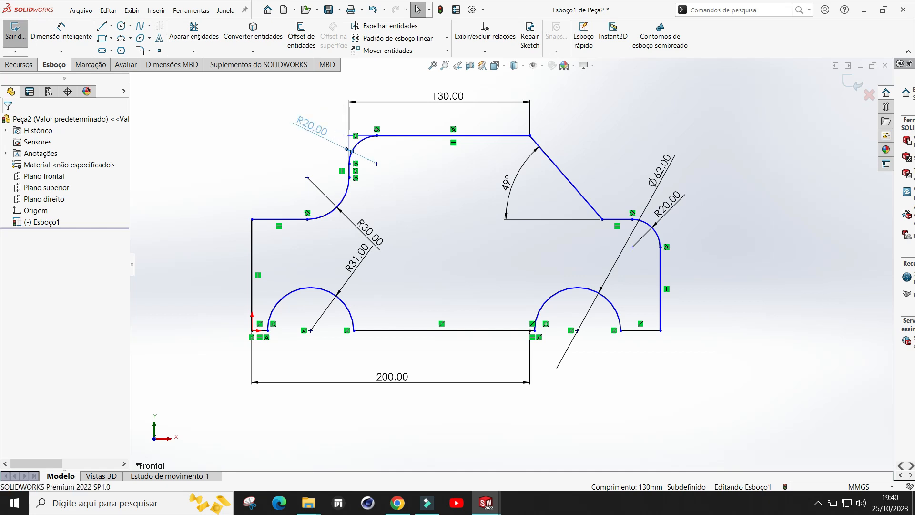
left_click_drag(663, 170, 602, 267)
left_click_drag(356, 257, 395, 292)
left_click_drag(404, 381, 401, 375)
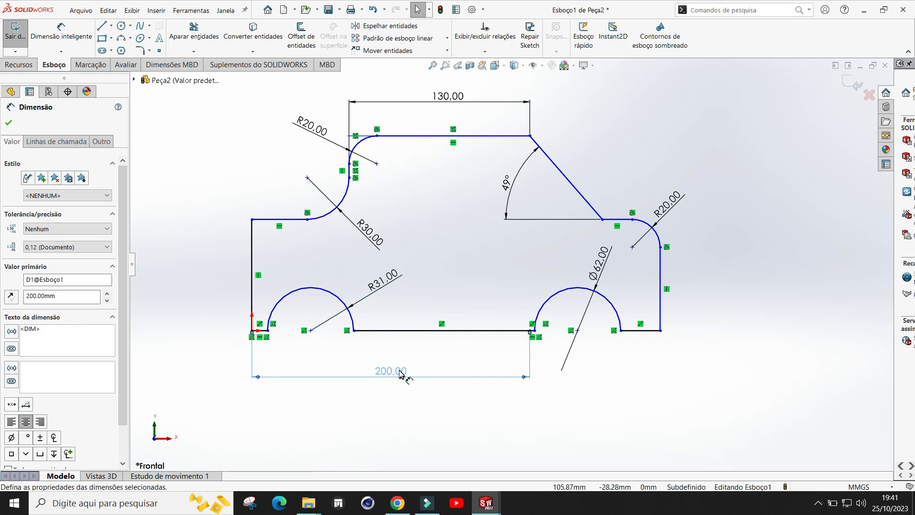
key("Delete")
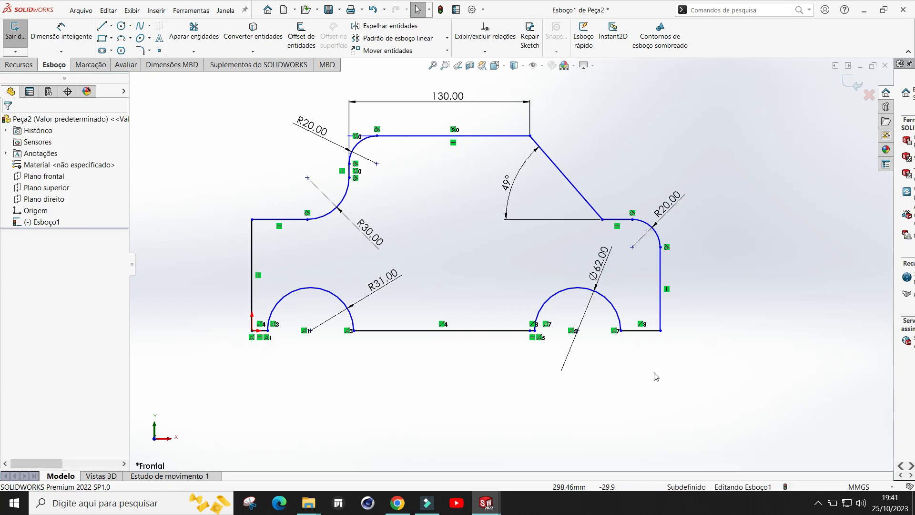
Step: Dimension the horizontal distance between the centres of the two semicircular notches
left_click(61, 30)
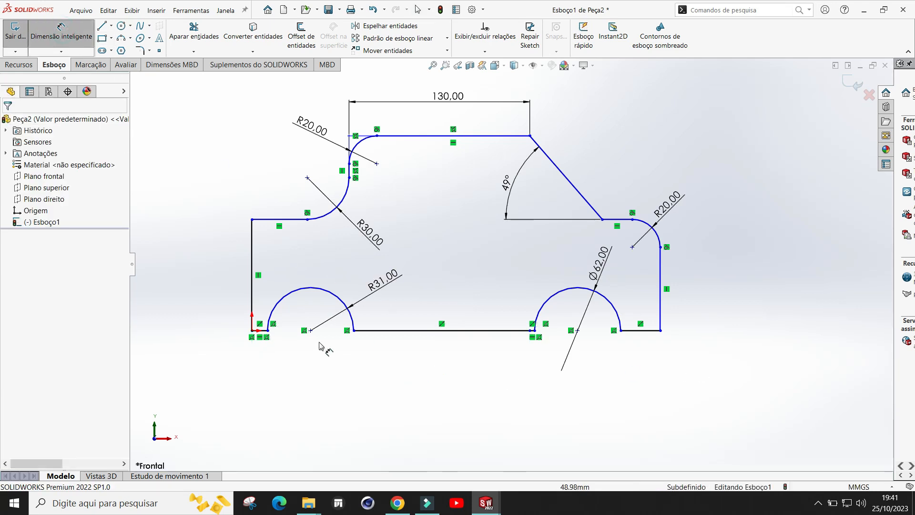
left_click(310, 331)
left_click(578, 330)
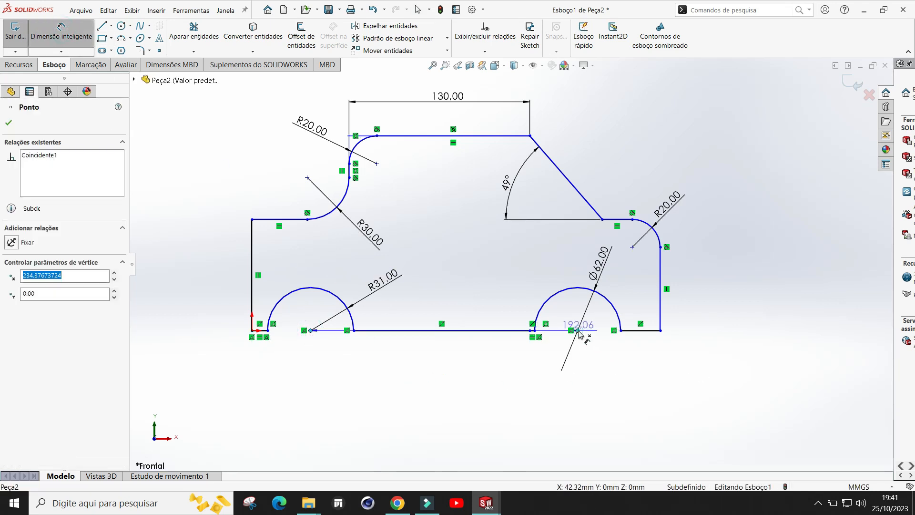
left_click(455, 386)
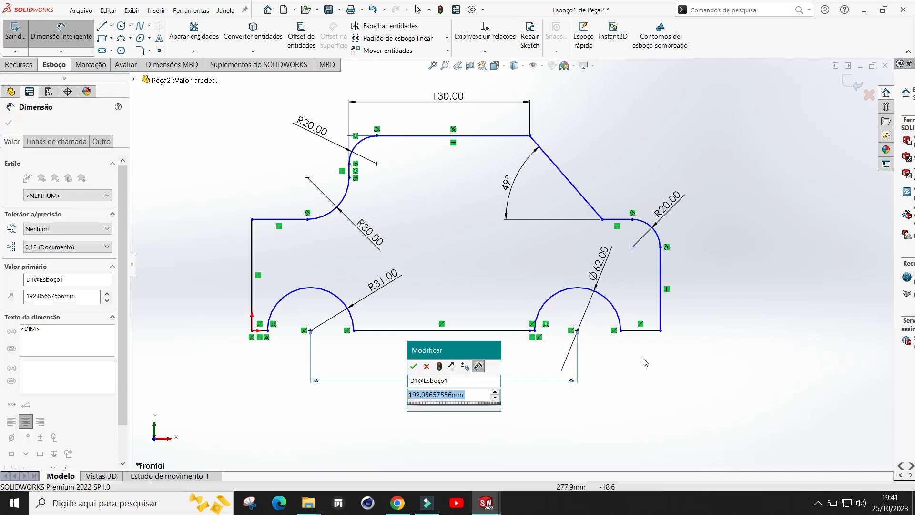
left_click(415, 367)
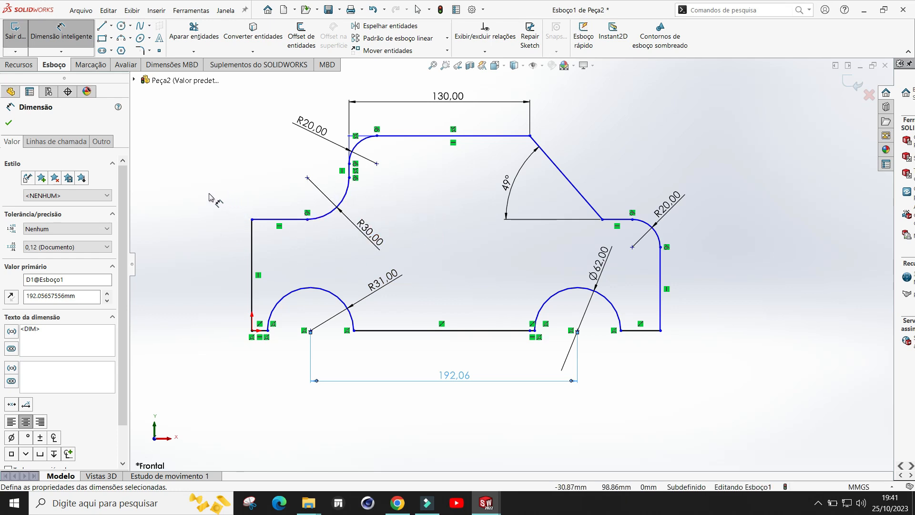
Step: Fillet the lower block's top-left corner with radius 10 mm
left_click(140, 51)
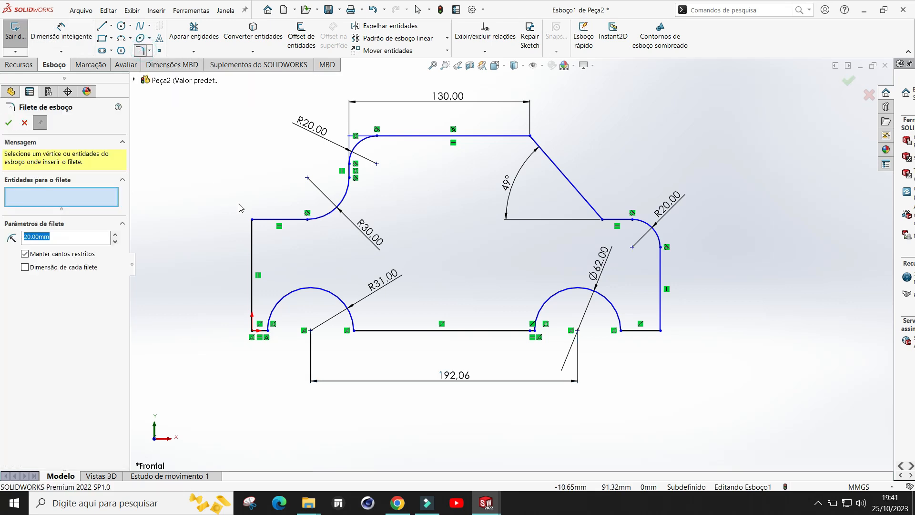
left_click(267, 220)
left_click(253, 238)
double_click(82, 243)
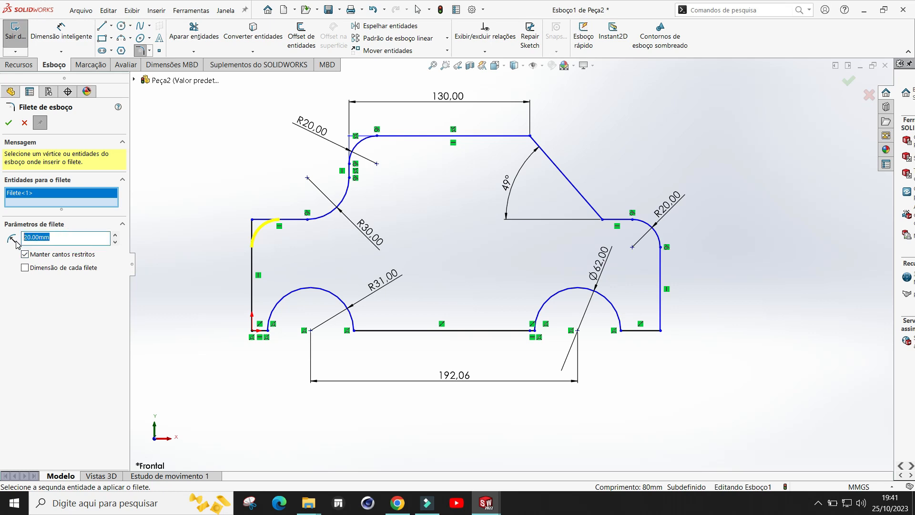
type("1")
left_click(9, 123)
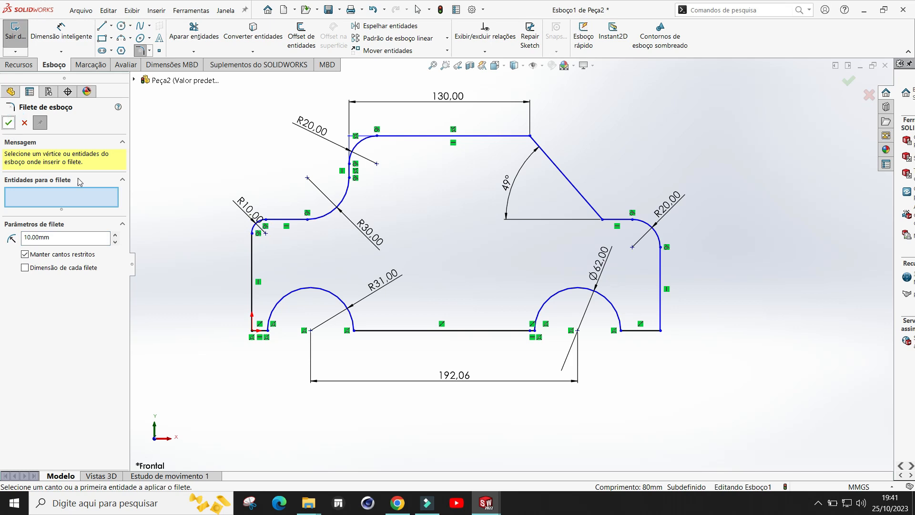
left_click(9, 123)
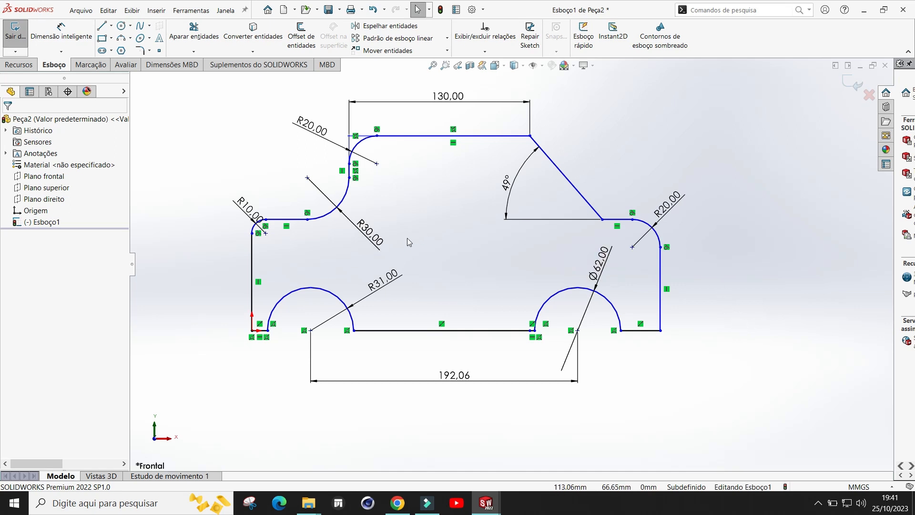
Step: Draw a small rectangle straddling the right vertical edge and another straddling the left vertical edge of the profile
left_click(102, 39)
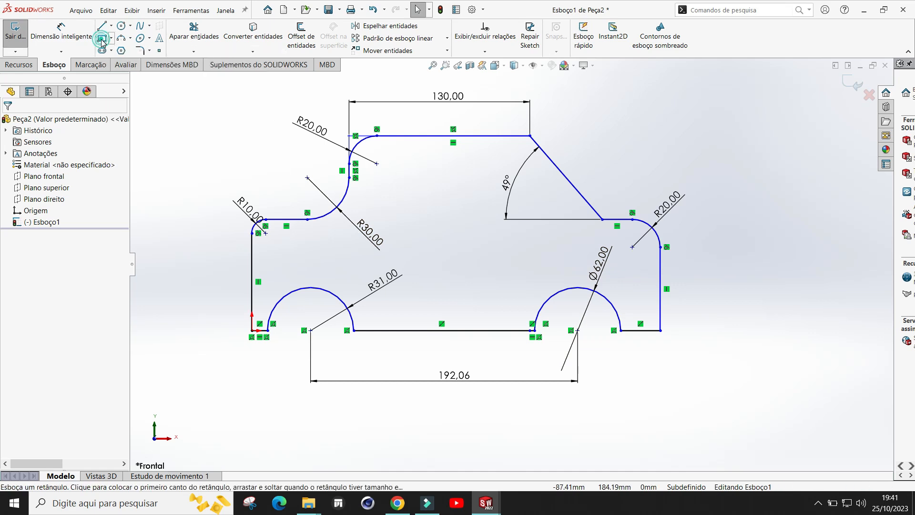
left_click(661, 260)
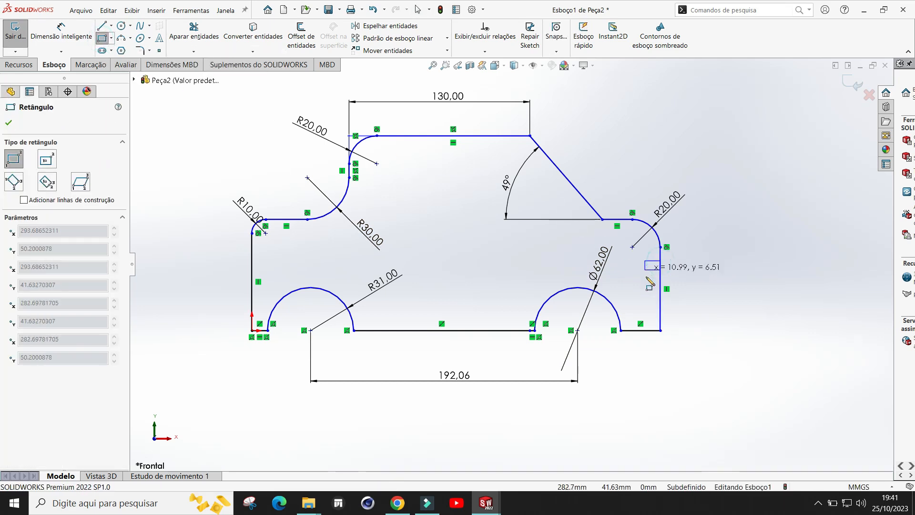
left_click(642, 293)
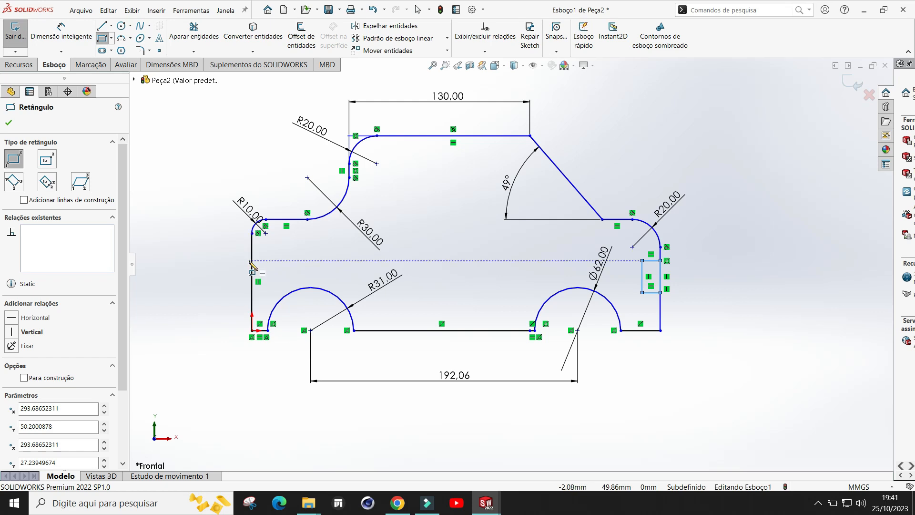
left_click(252, 260)
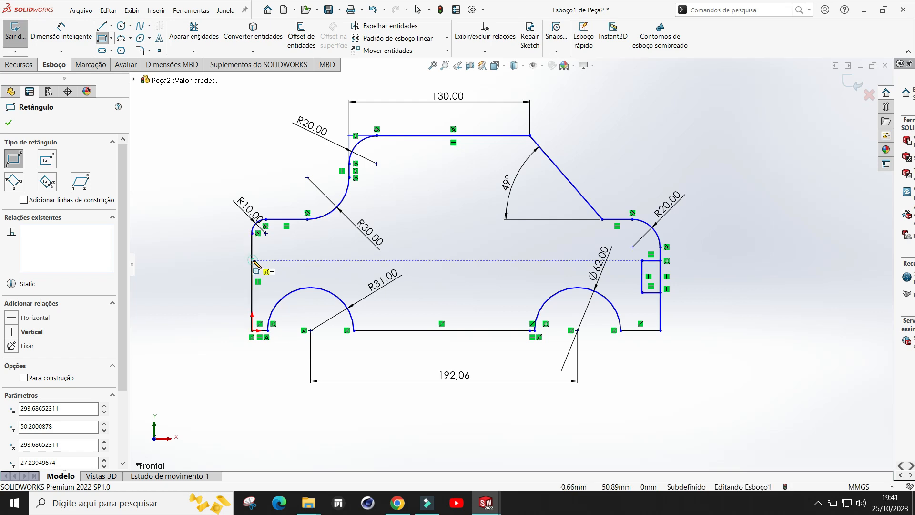
left_click(266, 292)
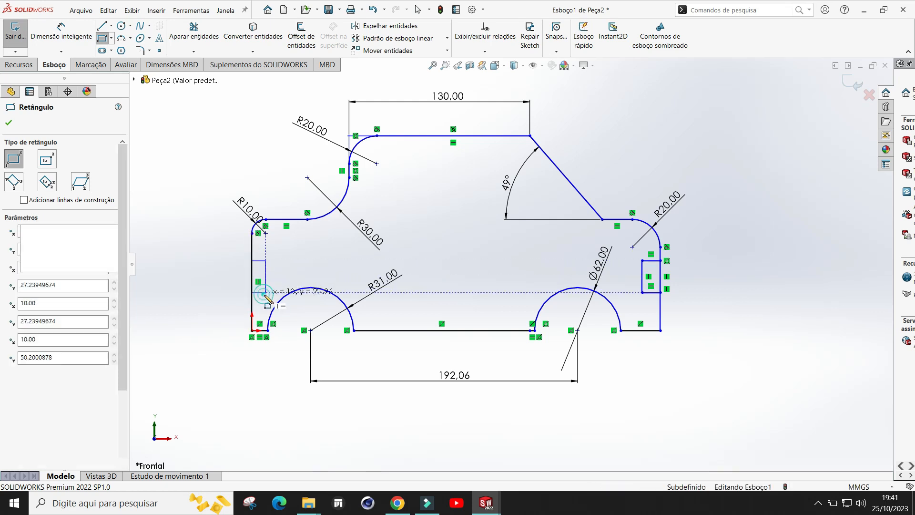
key("Escape")
Step: Dimension the width of the right rectangle's bottom edge with Smart Dimension
scroll(735, 310, "down", 2)
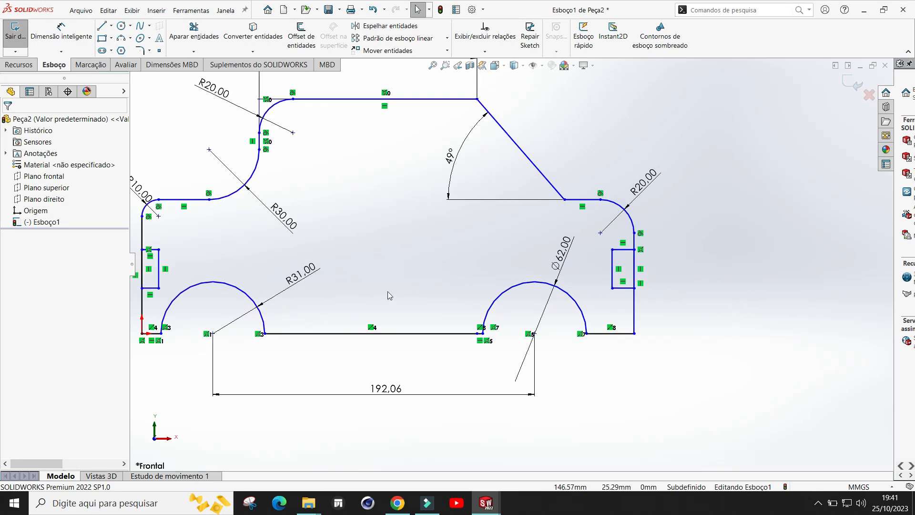
scroll(388, 292, "up", 3)
left_click(61, 29)
scroll(658, 276, "down", 1)
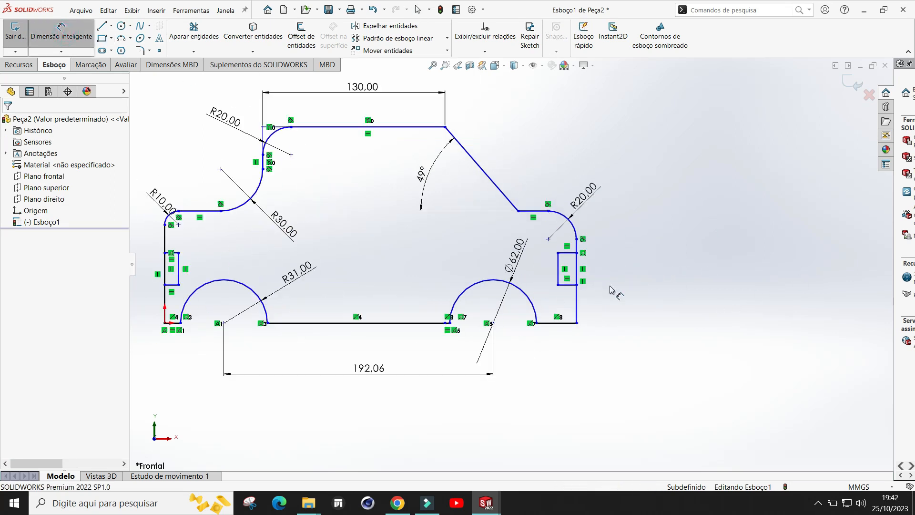
left_click(569, 284)
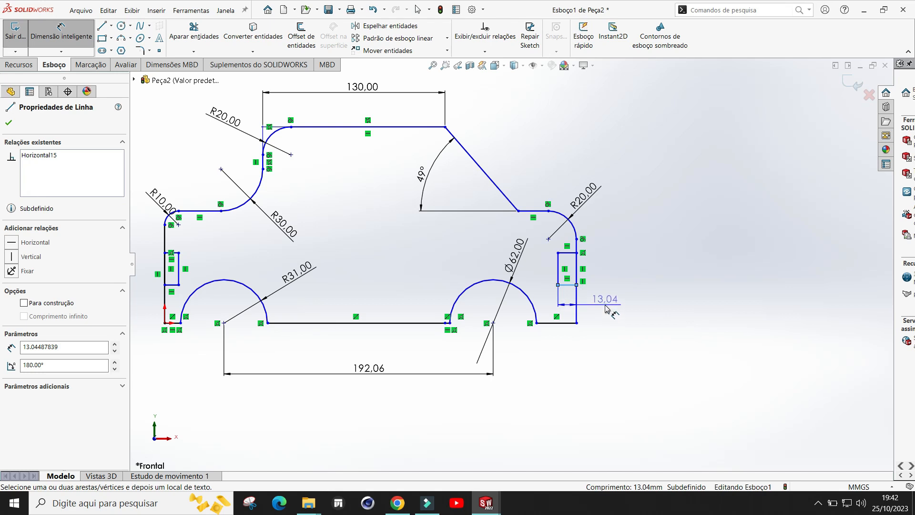
left_click(606, 308)
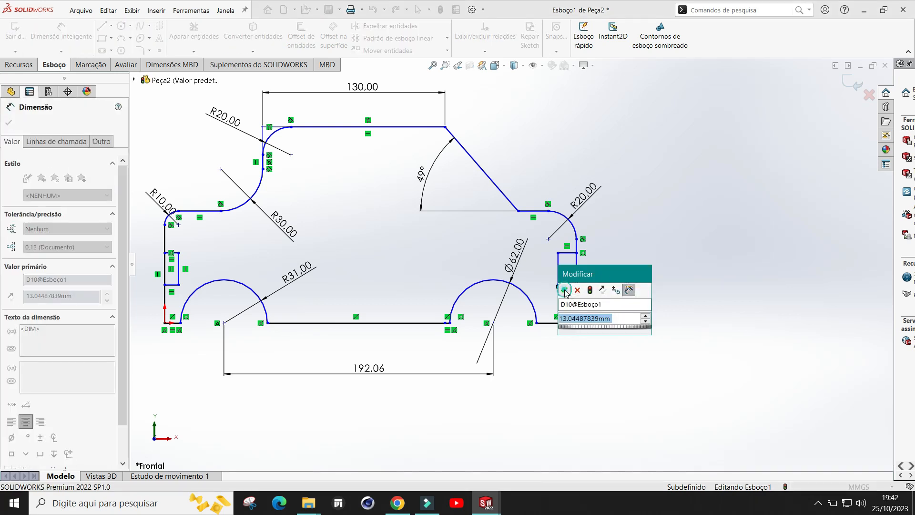
left_click(564, 290)
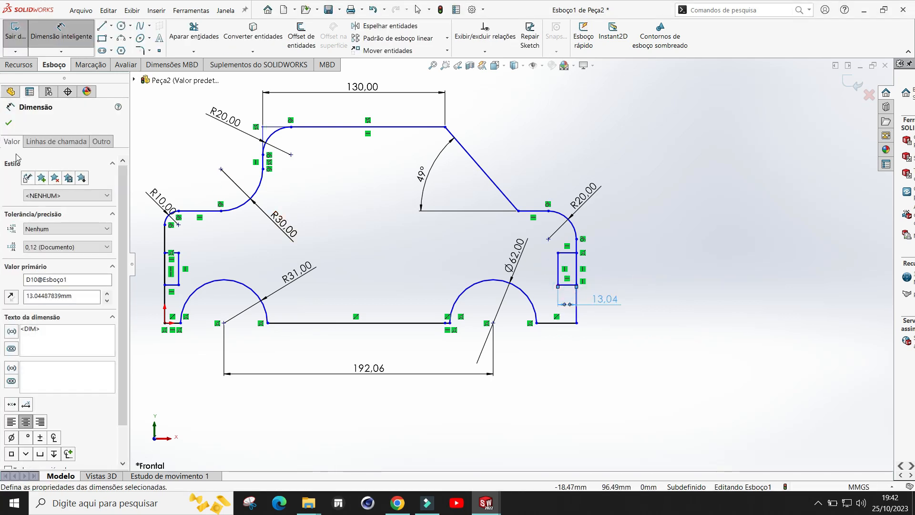
left_click(8, 123)
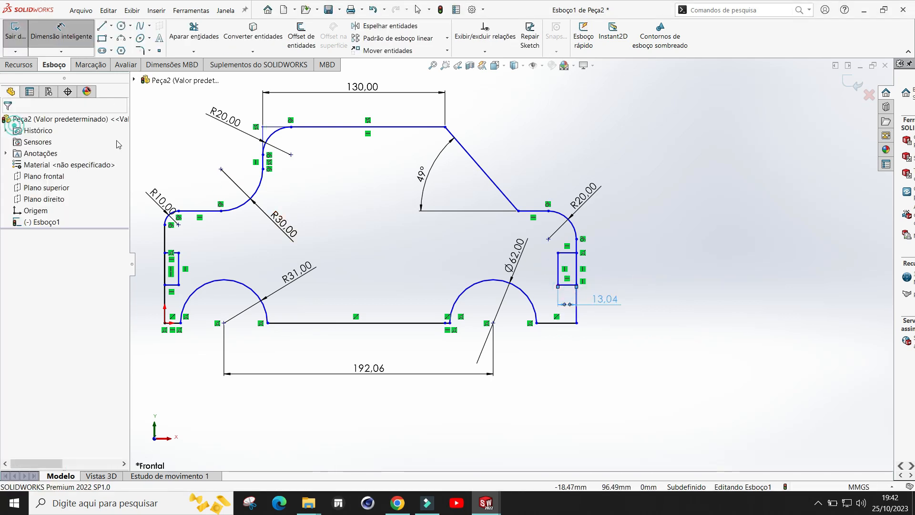
Step: Dimension the height of the right rectangle's inner vertical edge
left_click(67, 47)
left_click(559, 268)
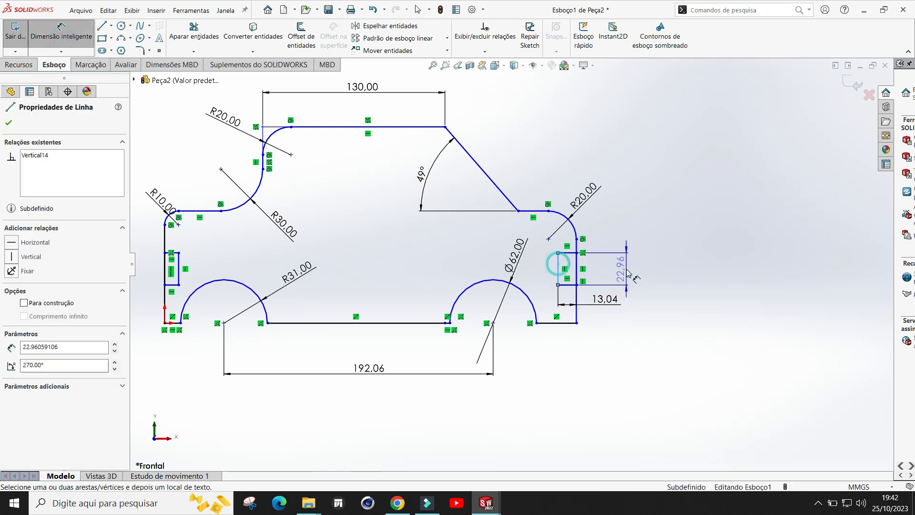
left_click(629, 234)
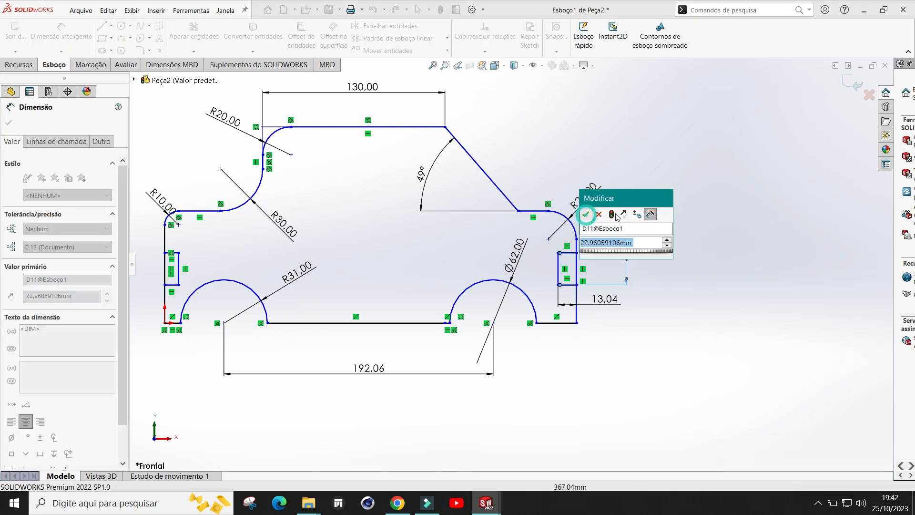
left_click(585, 215)
scroll(620, 238, "up", 4)
scroll(286, 306, "down", 3)
scroll(417, 246, "down", 3)
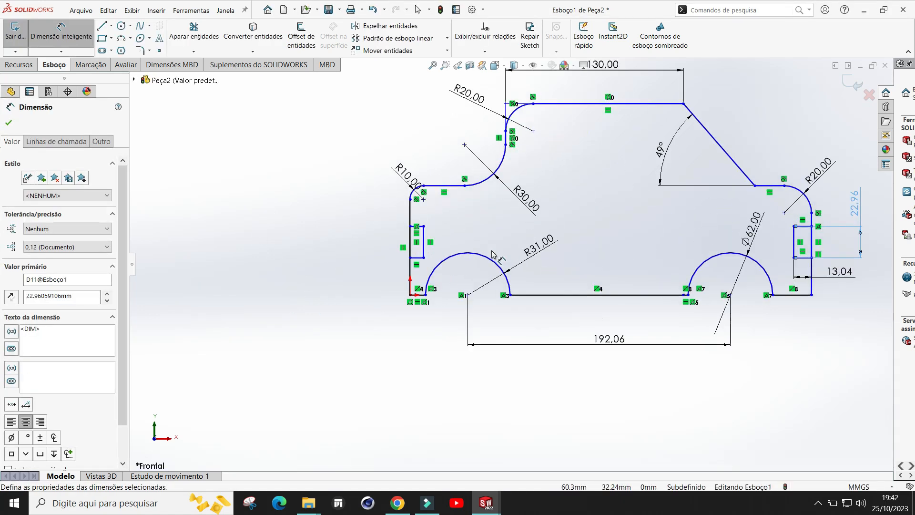
Step: Dimension the width of the left rectangle's top edge and fit the sketch to the view
left_click(407, 222)
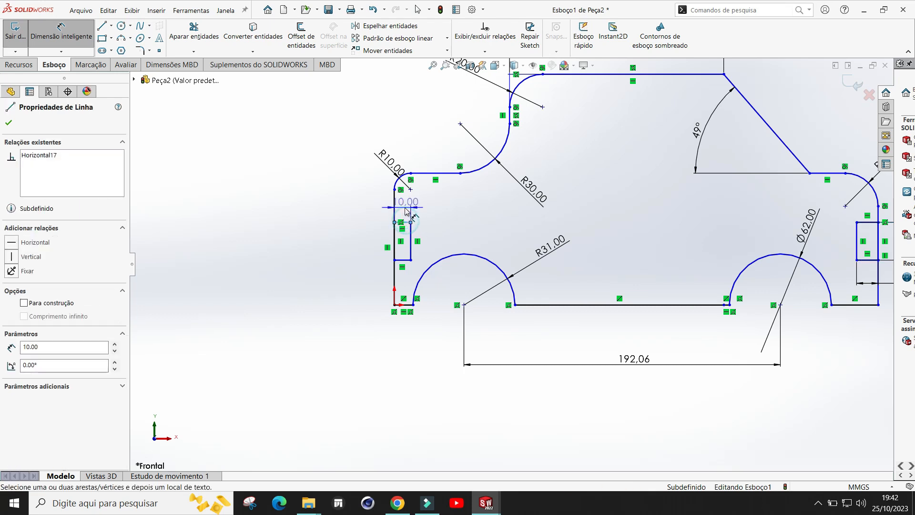
left_click(354, 210)
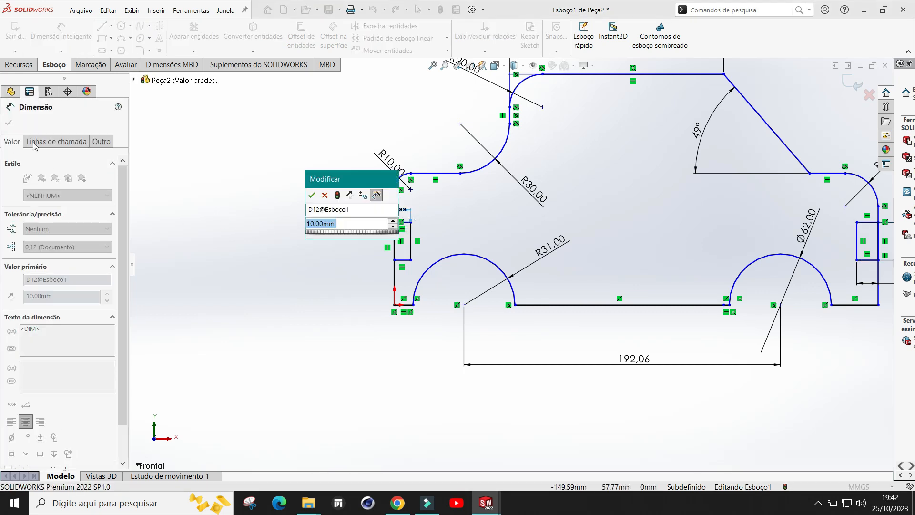
left_click(312, 195)
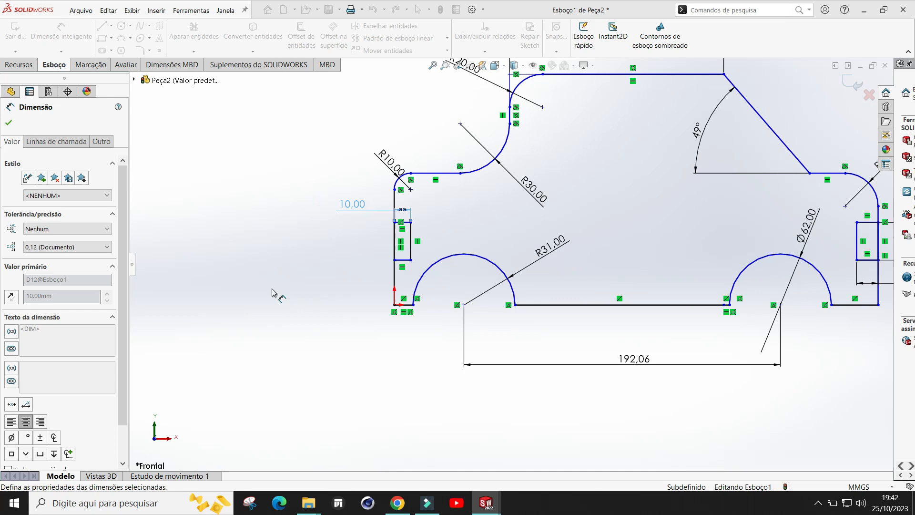
key("f")
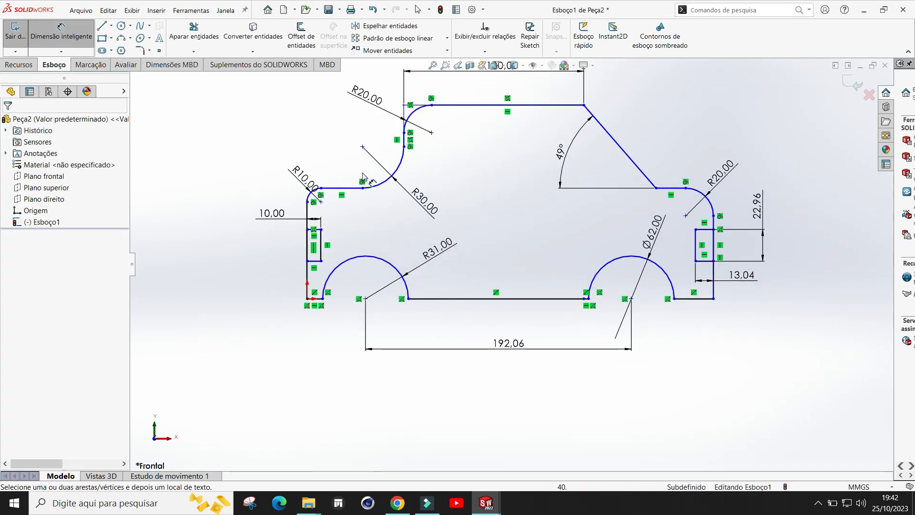
key("Escape")
Step: Trim the profile edges and rectangle sides so both rectangles become notches cut into the left and right sides
left_click(194, 37)
scroll(774, 245, "down", 2)
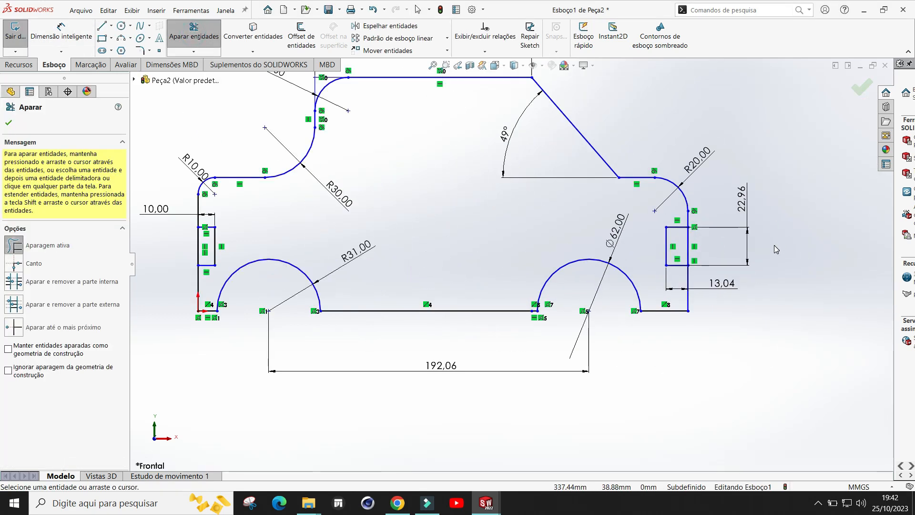
left_click_drag(714, 237, 677, 250)
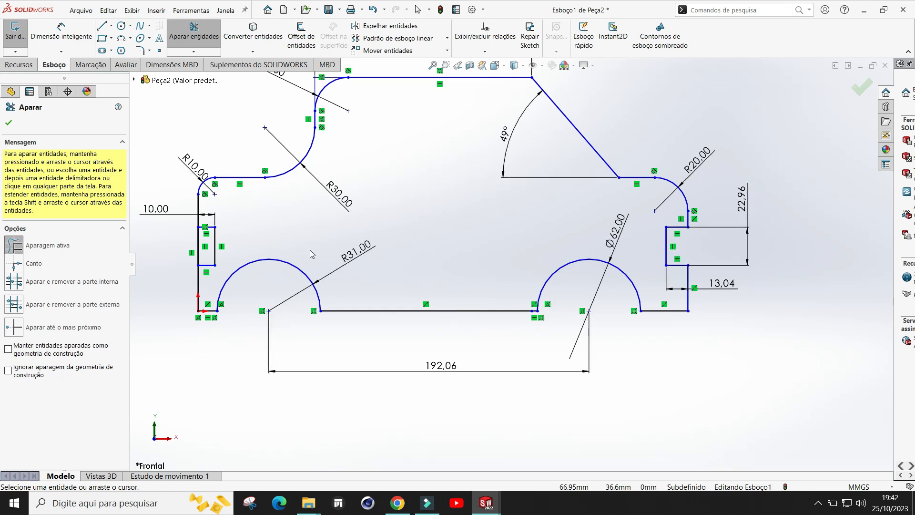
scroll(234, 263, "up", 1)
left_click_drag(220, 259, 339, 288)
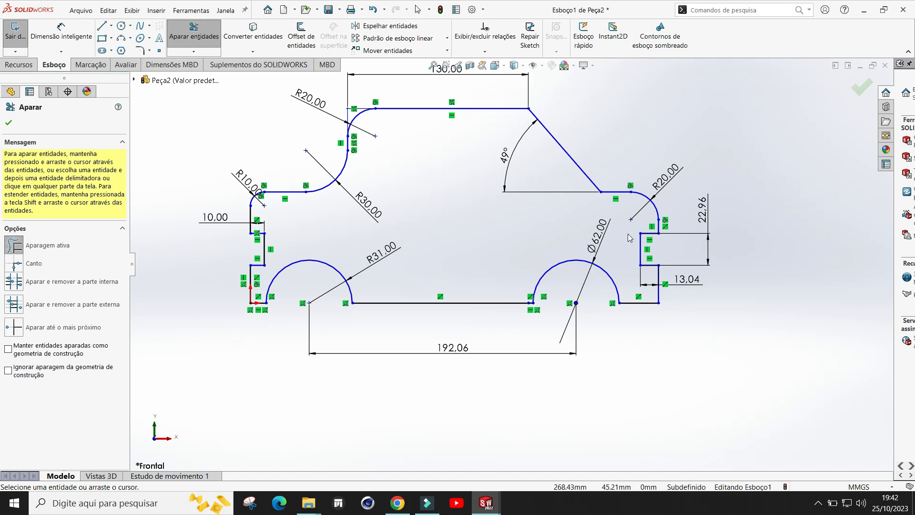
left_click(9, 124)
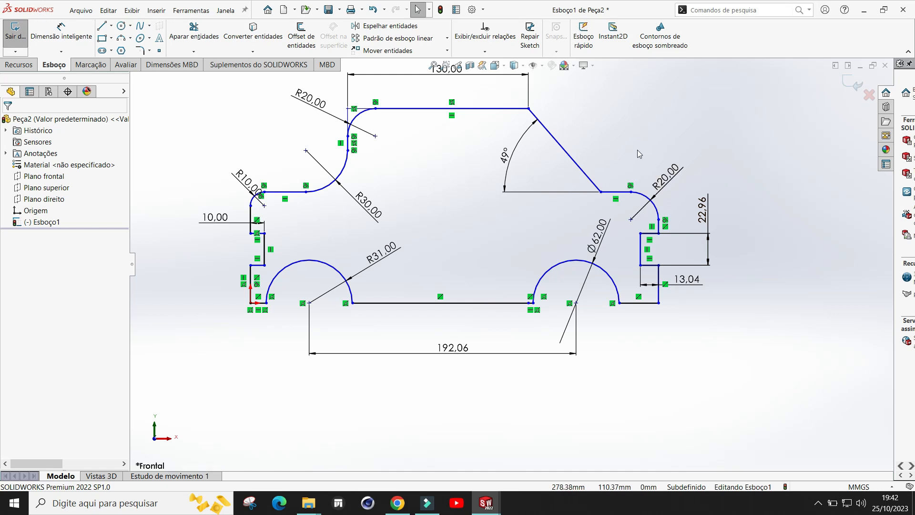
Step: Offset the top edge, R20 arc, vertical edge and R30 arc 10 mm inward, without chain selection and with Reverse enabled
scroll(640, 154, "down", 1)
scroll(639, 154, "up", 1)
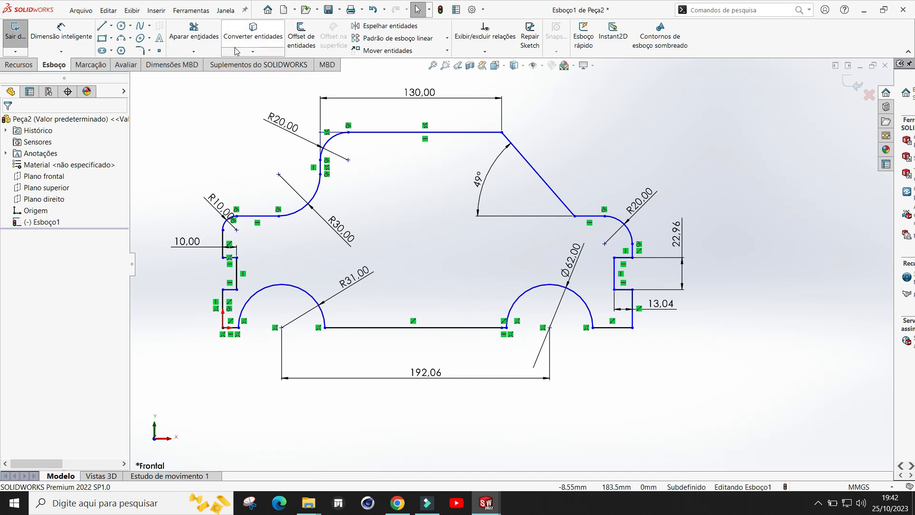
left_click(304, 49)
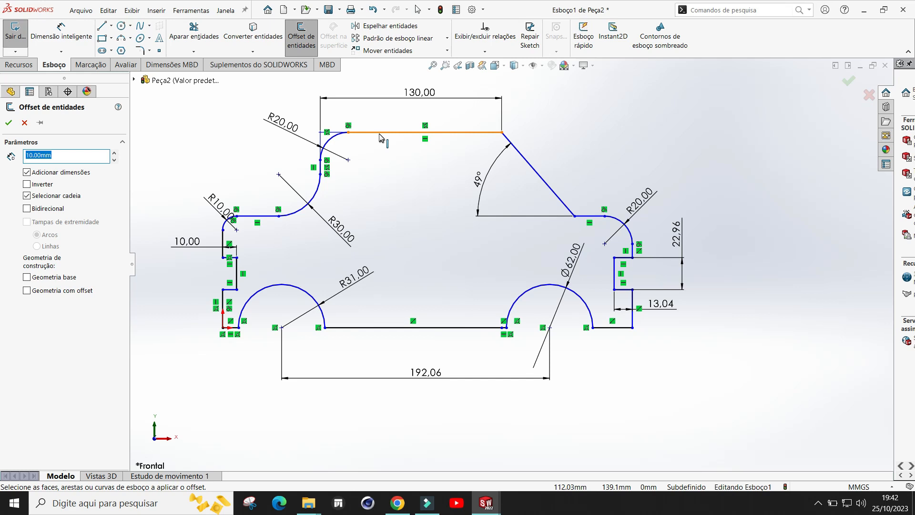
left_click(28, 198)
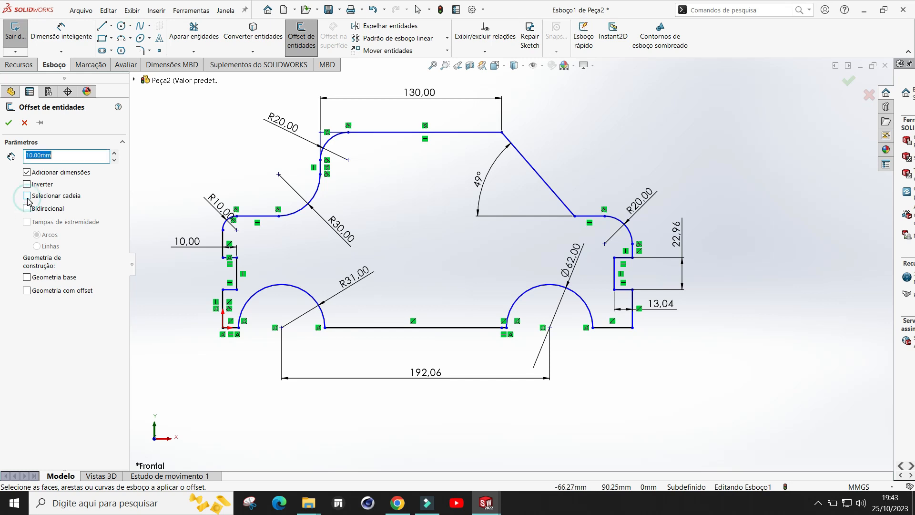
left_click(410, 134)
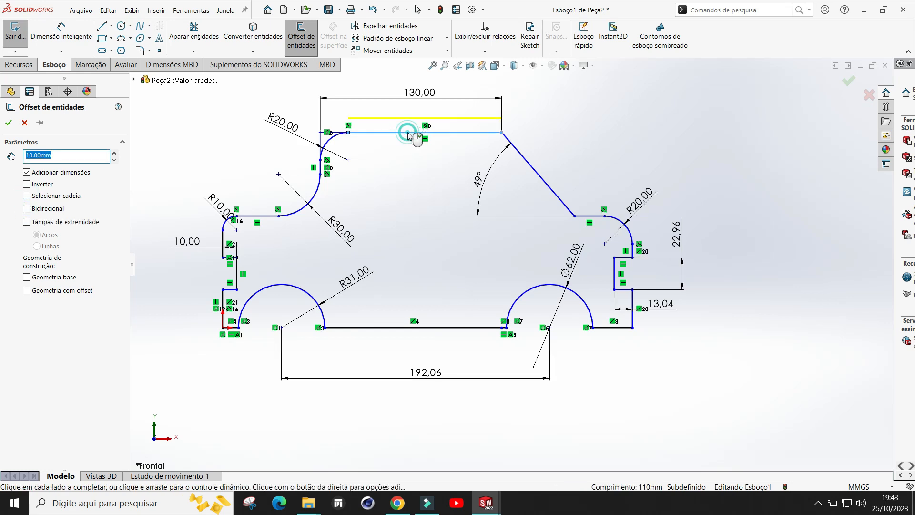
left_click(331, 143)
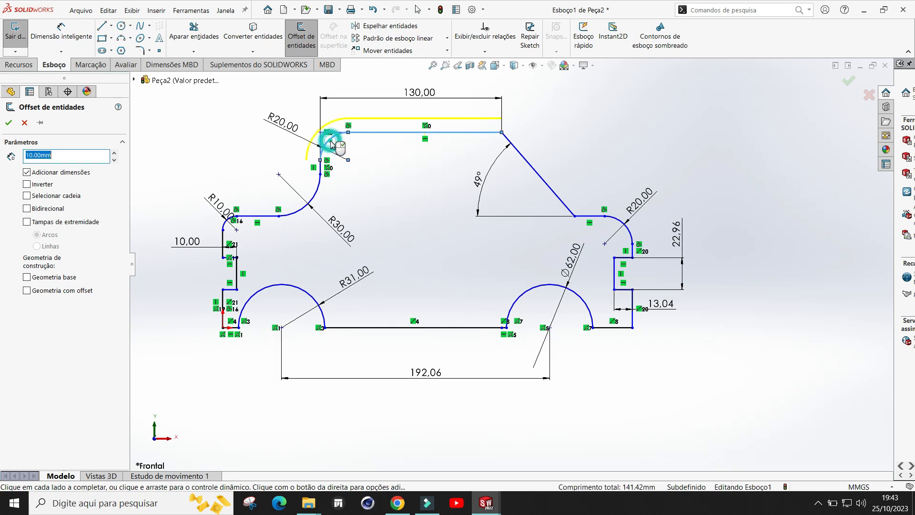
left_click(321, 171)
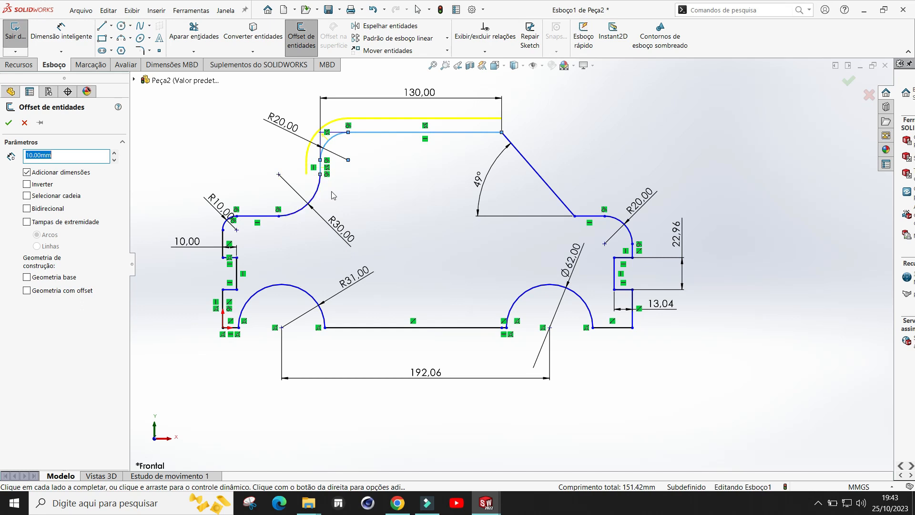
left_click(316, 197)
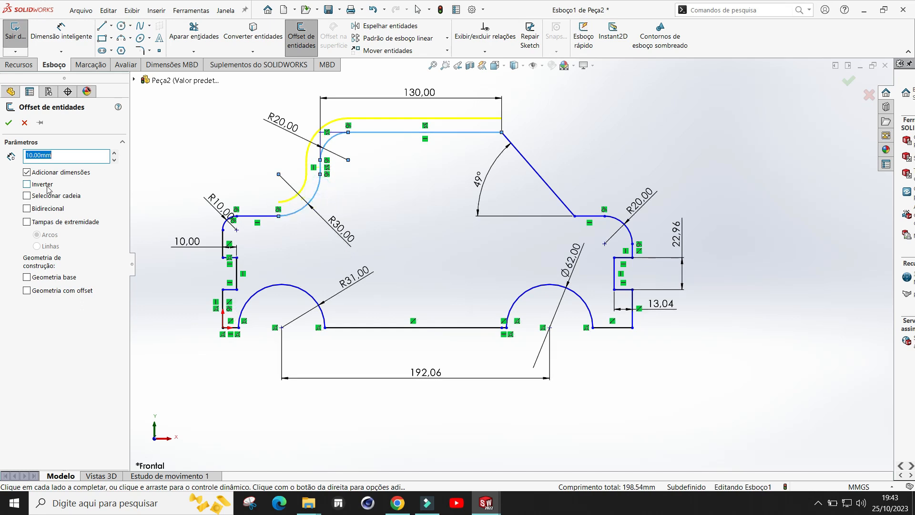
left_click(26, 185)
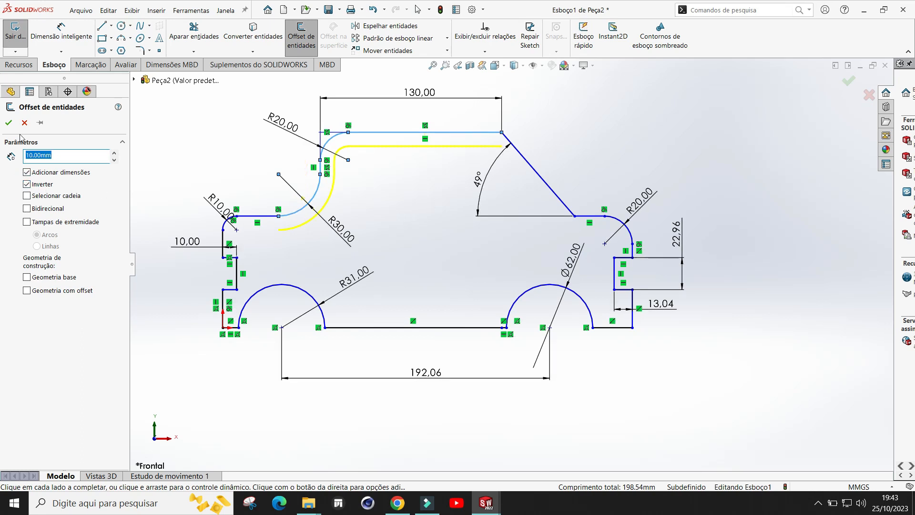
left_click(8, 124)
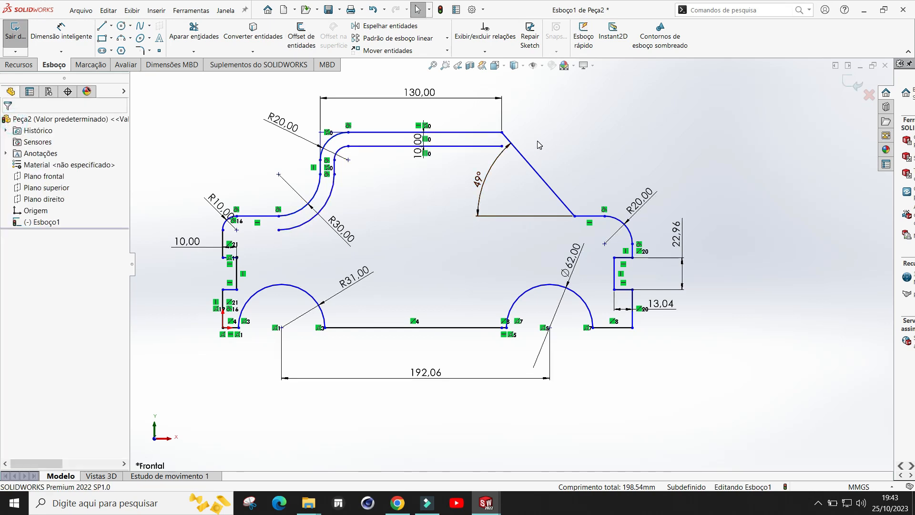
Step: Use Trim Entities on the inner offset line near where it meets the sloped edge
scroll(543, 115, "down", 1)
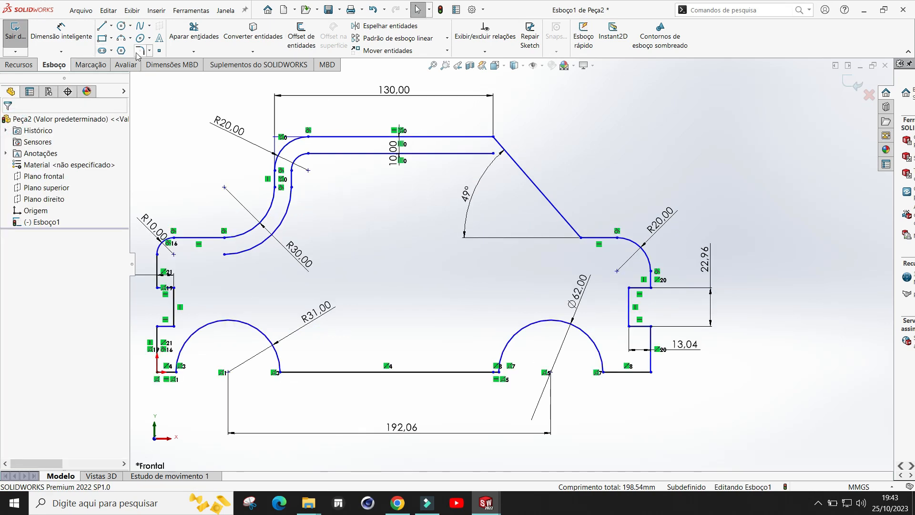
left_click(194, 52)
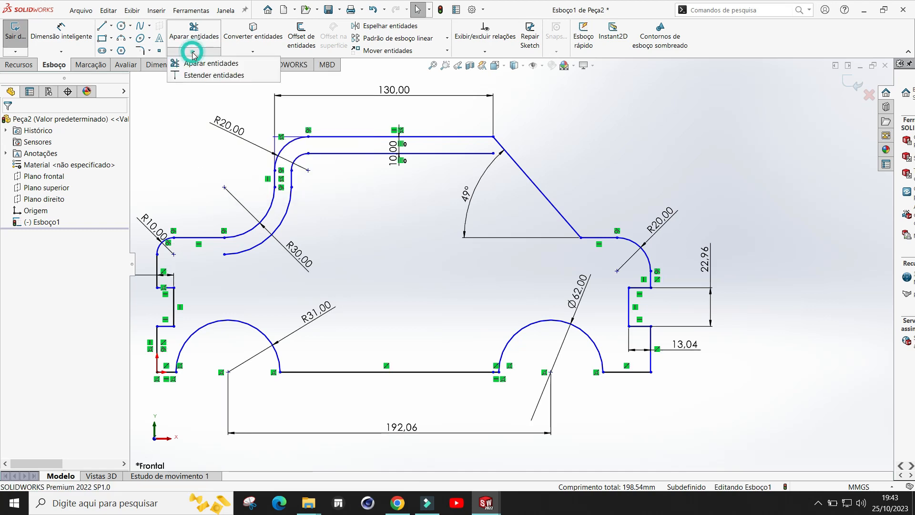
left_click(205, 62)
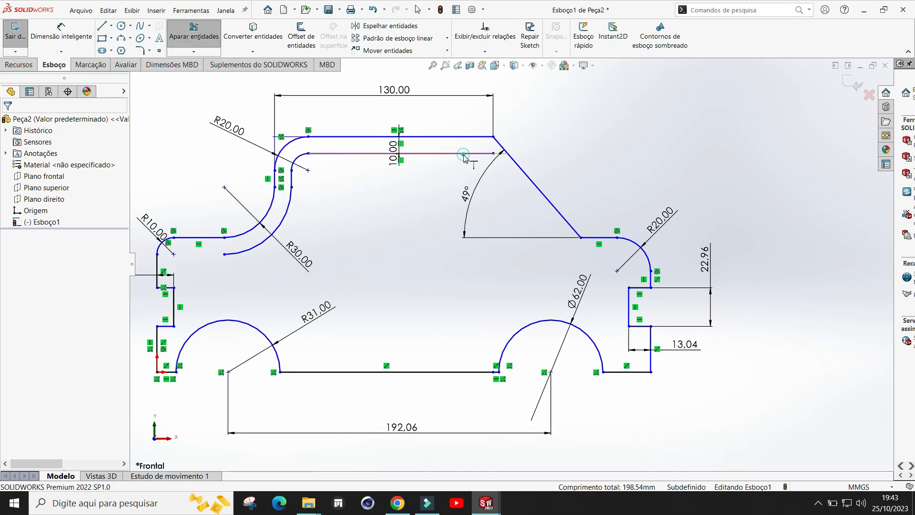
left_click(464, 154)
key("Escape")
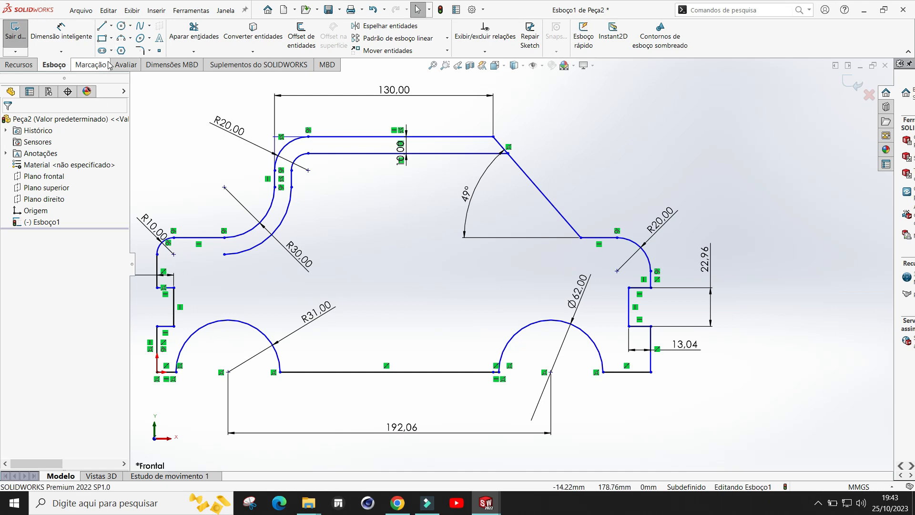
Step: Draw a horizontal line from the lower end of the sloped edge left to the inner R30 offset arc
left_click(102, 28)
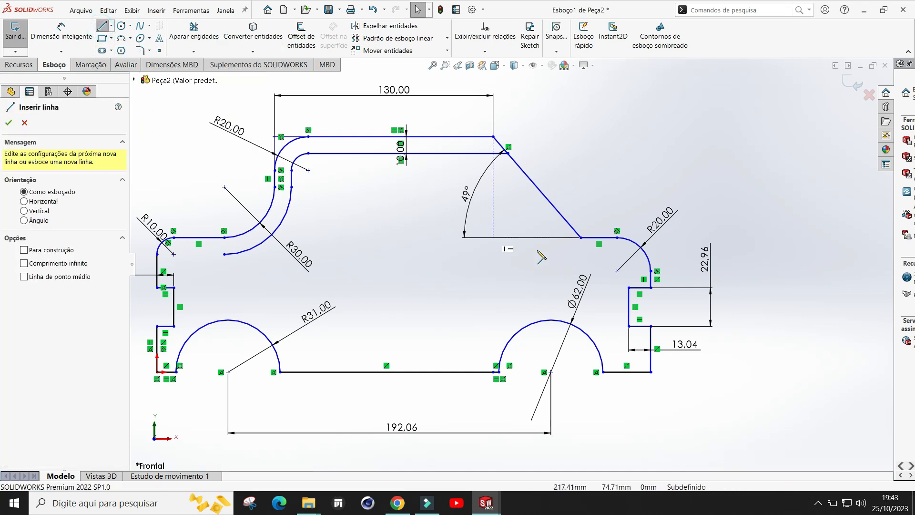
left_click(581, 237)
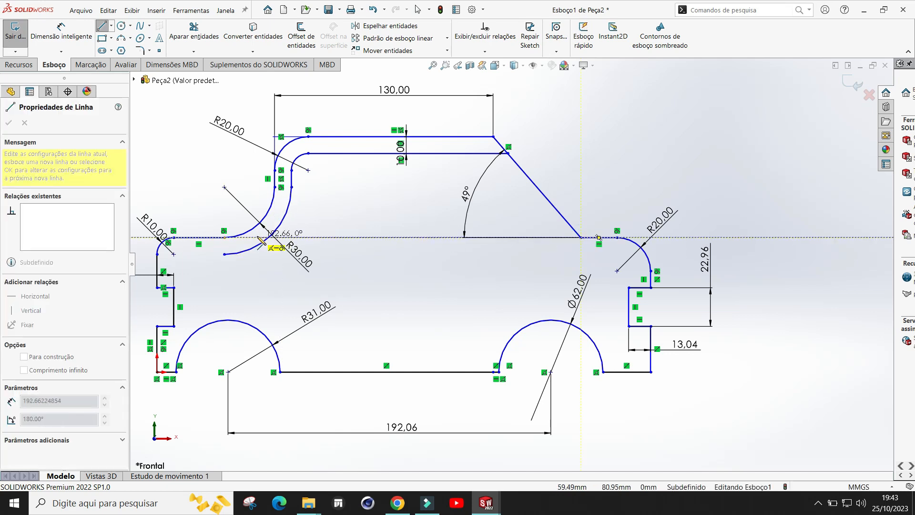
left_click(258, 237)
key("Escape")
scroll(249, 192, "down", 1)
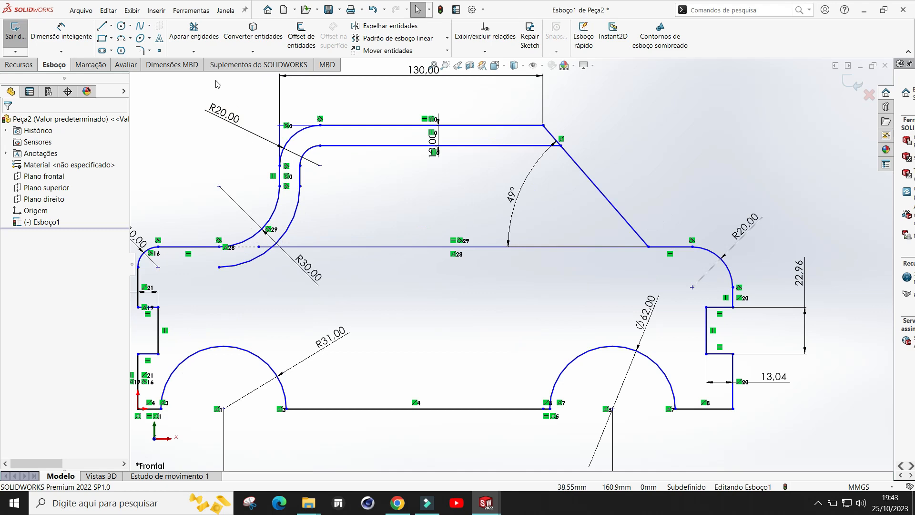
Step: Trim away the part of the inner R30 offset arc that extends below the new horizontal line
left_click(197, 30)
left_click_drag(267, 292, 264, 243)
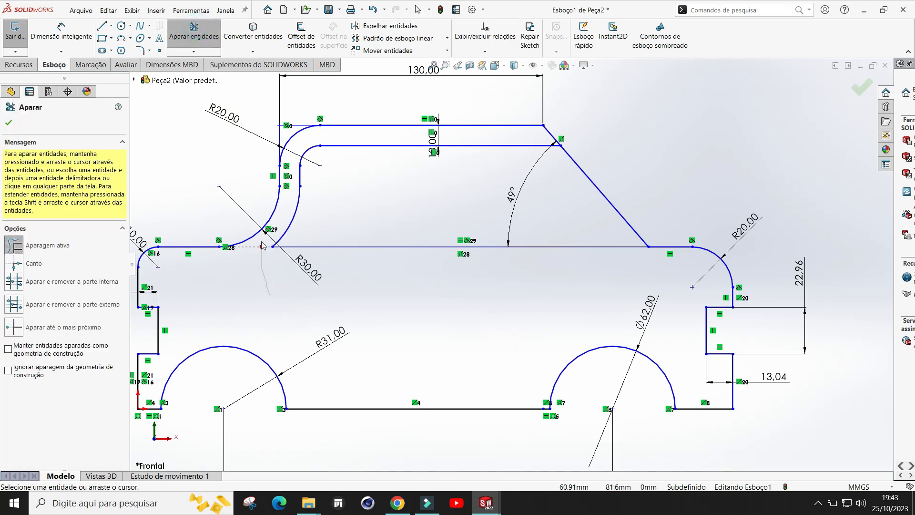
scroll(476, 270, "up", 3)
scroll(483, 273, "down", 3)
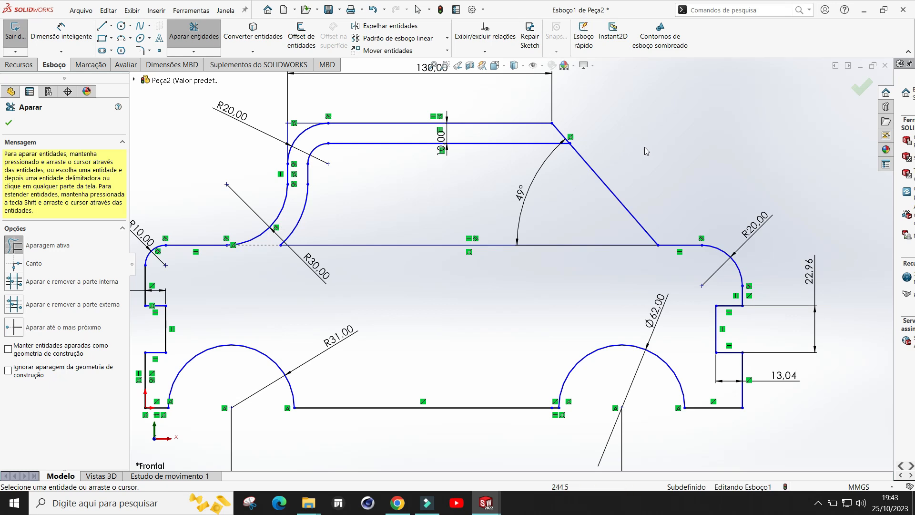
key("Escape")
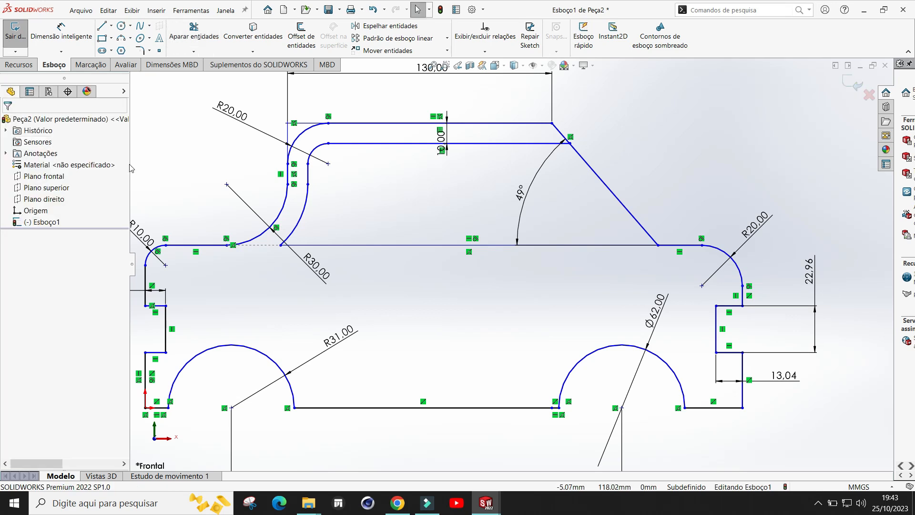
Step: Sketch a three-point arc of about 38.5 mm radius from the inner vertical wall's lower end down to the horizontal line
scroll(359, 224, "down", 2)
scroll(359, 212, "up", 2)
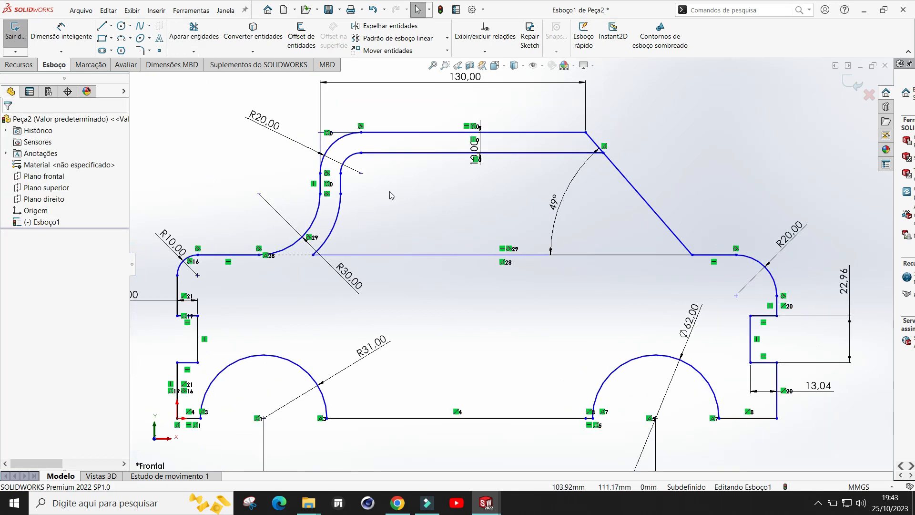
scroll(395, 196, "down", 1)
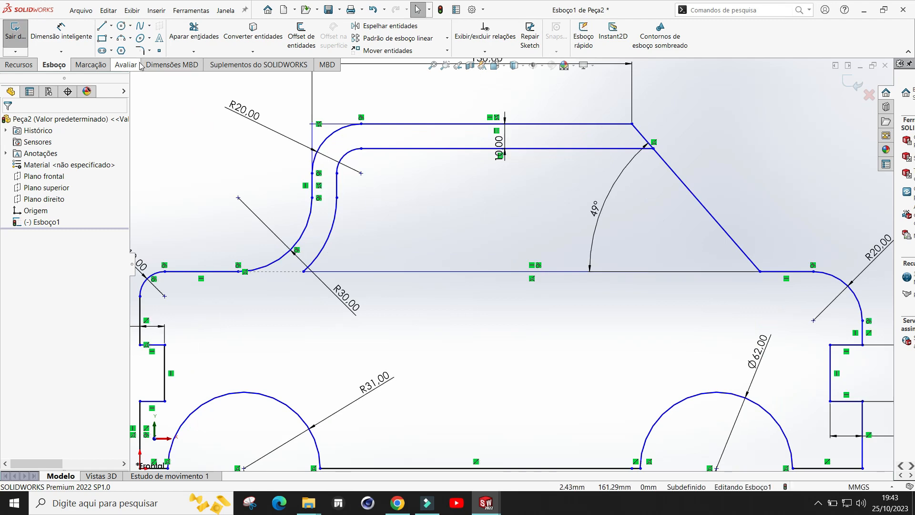
left_click(128, 41)
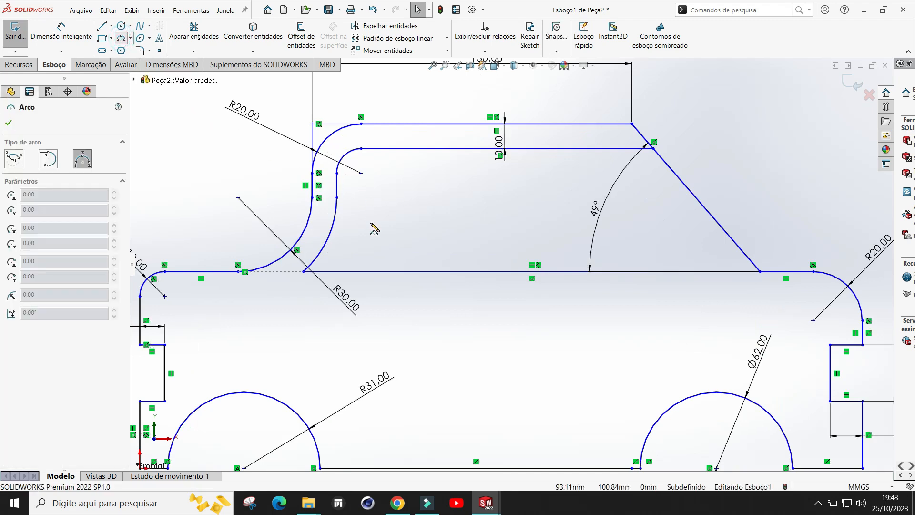
left_click(338, 198)
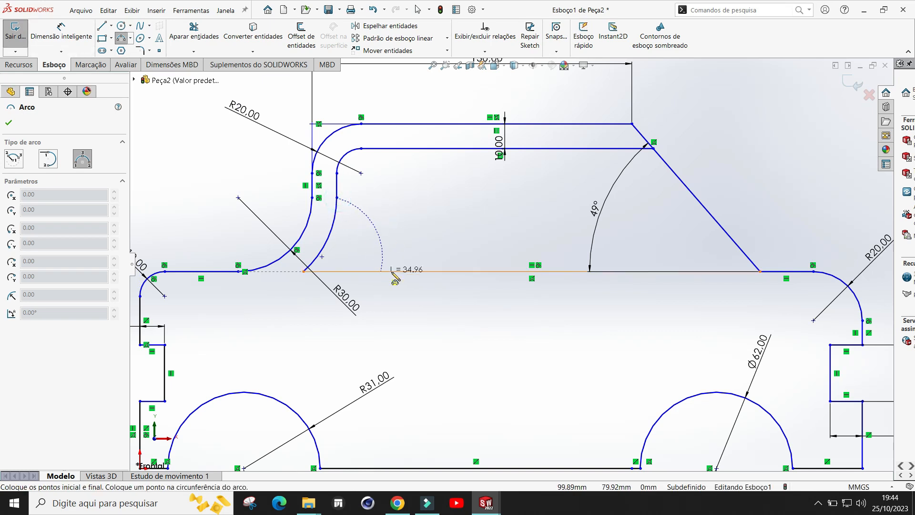
left_click(392, 272)
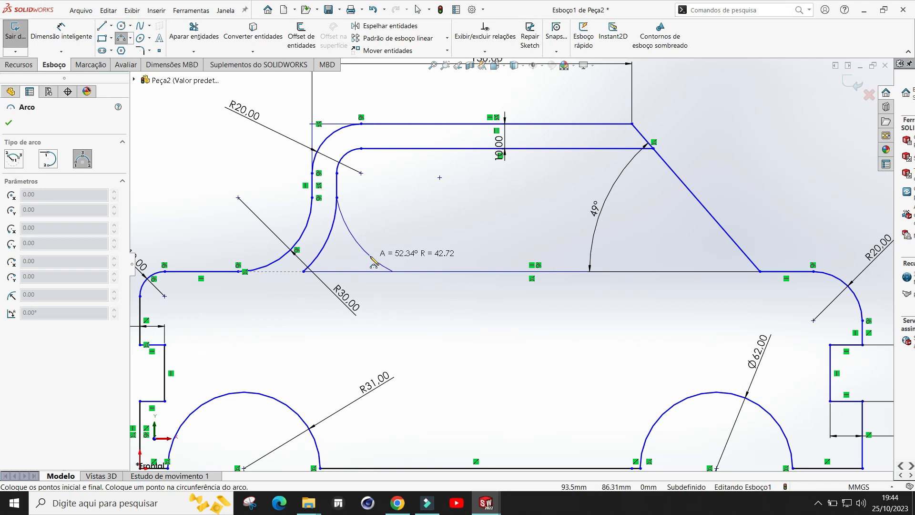
left_click(374, 263)
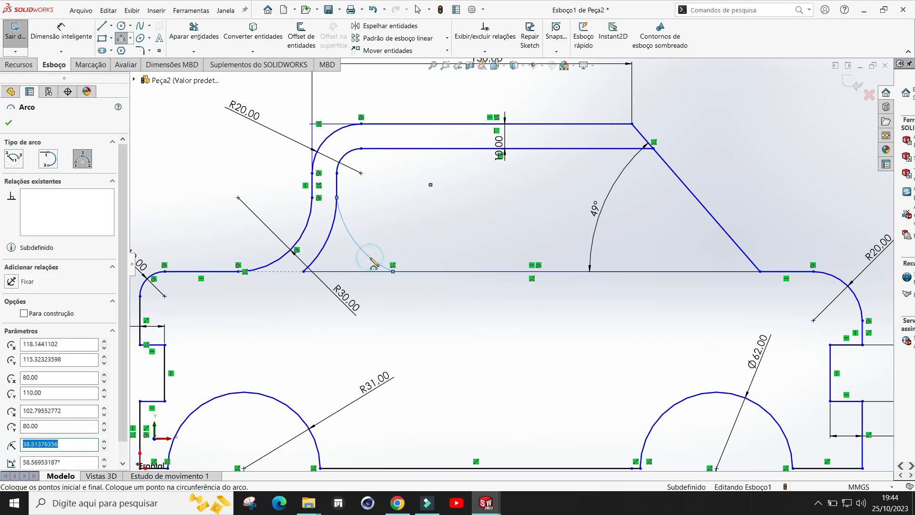
key("Escape")
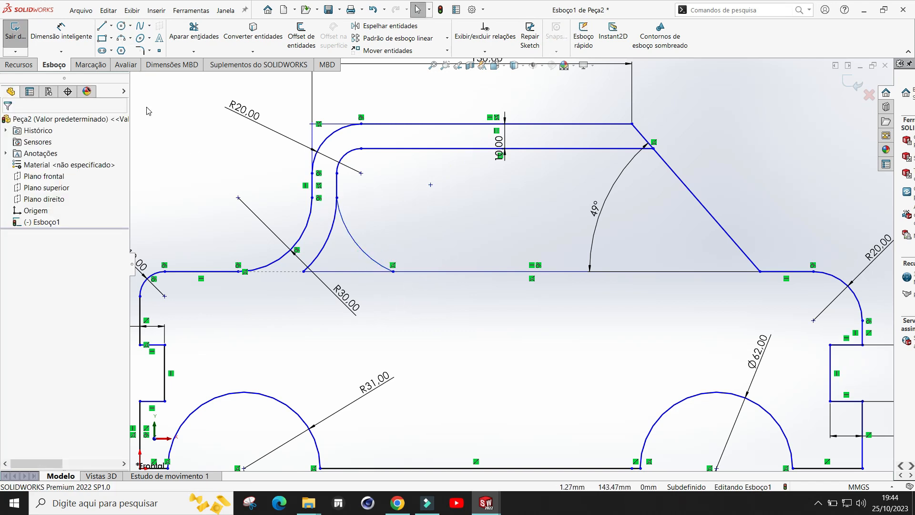
Step: Trim the leftover inner arc and line pieces between the original R30 arc and the new arc
left_click(191, 33)
left_click_drag(387, 289, 337, 247)
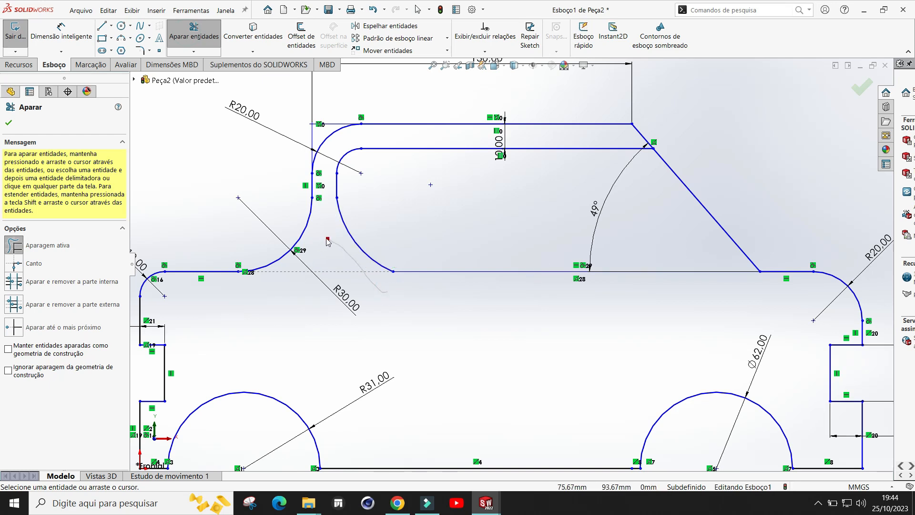
key("f")
scroll(498, 308, "up", 1)
scroll(673, 232, "down", 1)
scroll(675, 230, "up", 1)
left_click(9, 124)
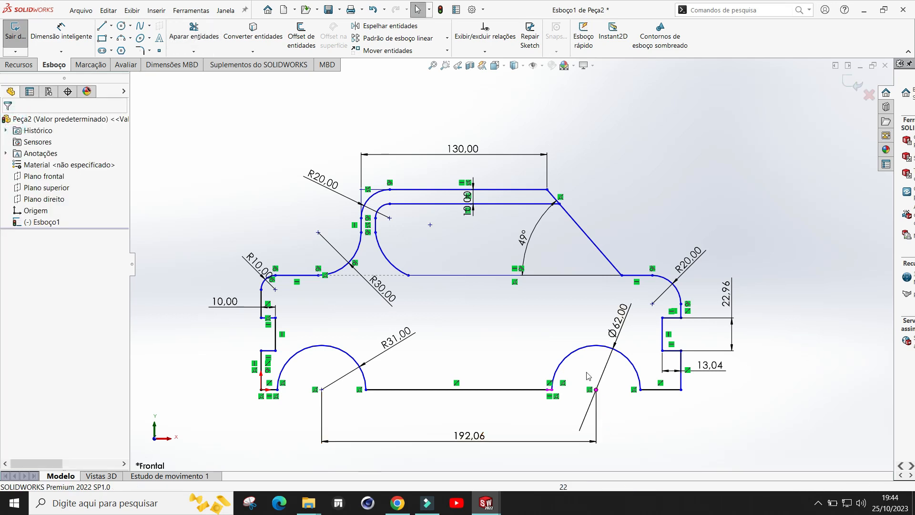
scroll(586, 374, "down", 1)
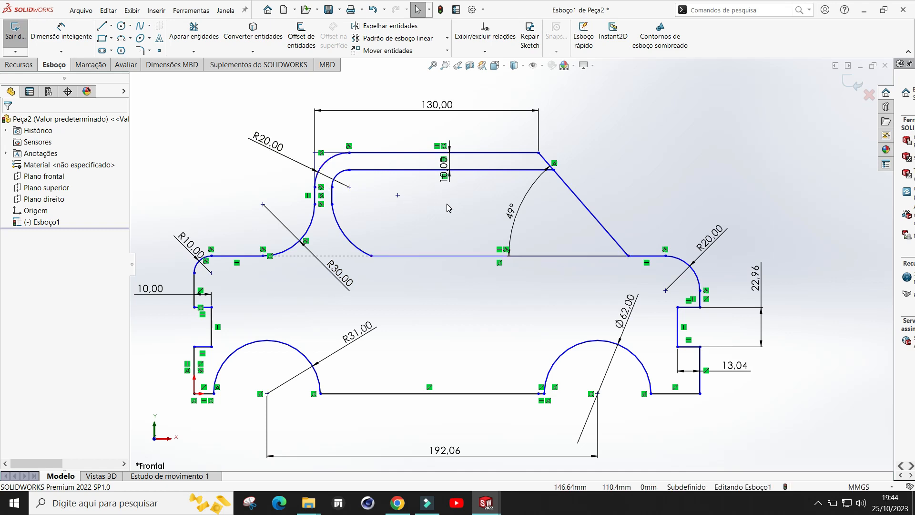
Step: Create a new part document and switch back to the Esboço1 de Peça2 sketch window
left_click(284, 12)
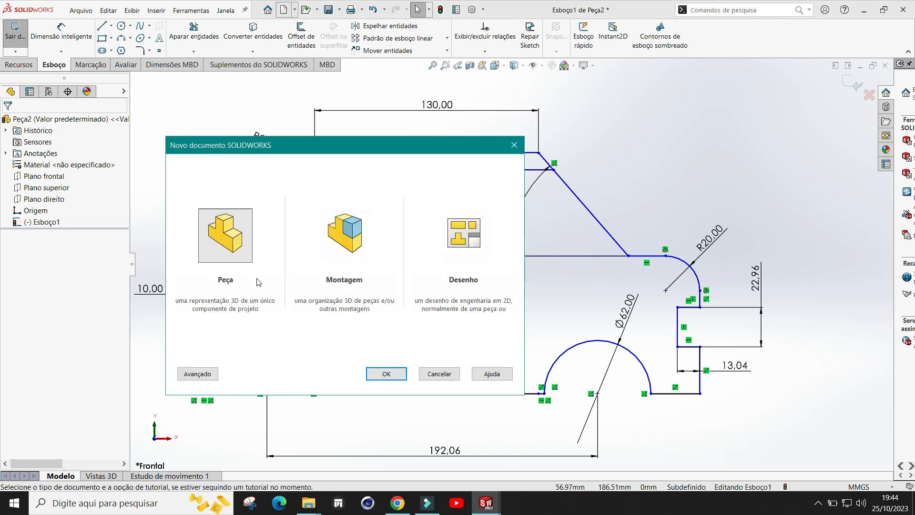
left_click(386, 374)
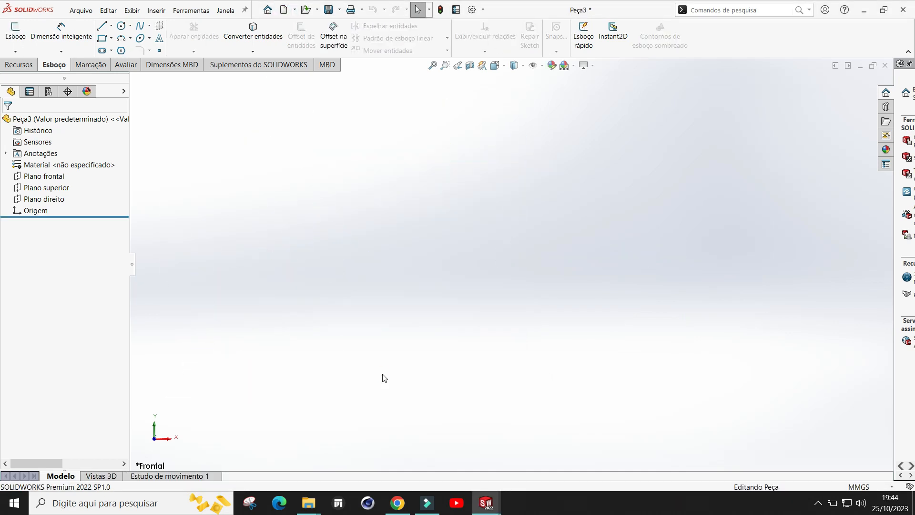
mouse_move(487, 503)
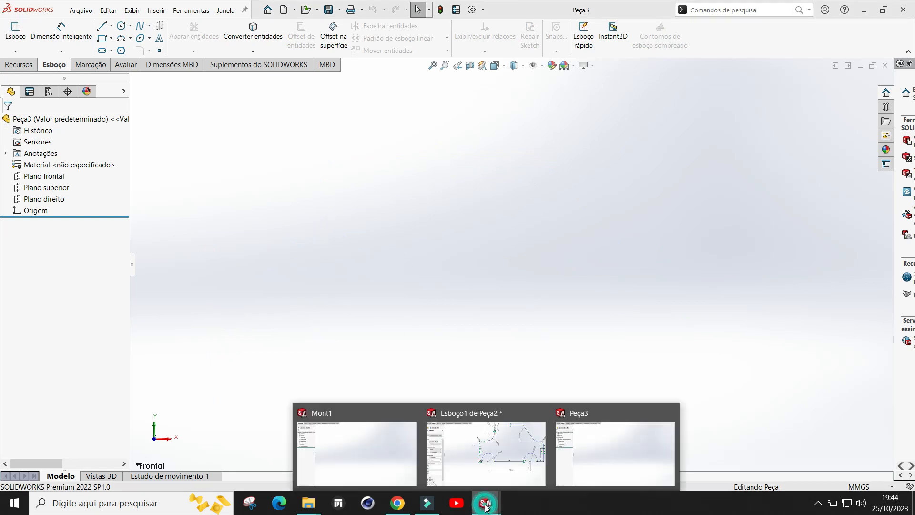
left_click(503, 460)
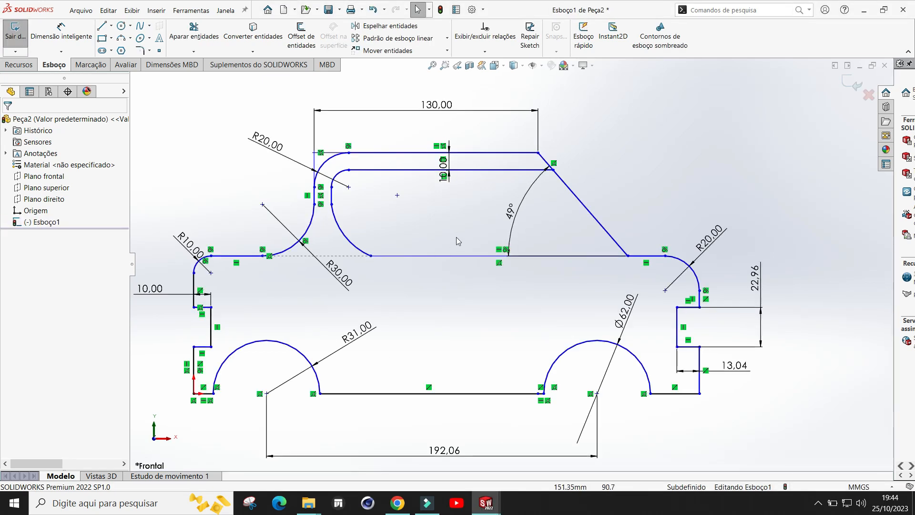
Step: Select the inner loop's horizontal line, both arcs, top line and sloped edge, and copy them
left_click(466, 260)
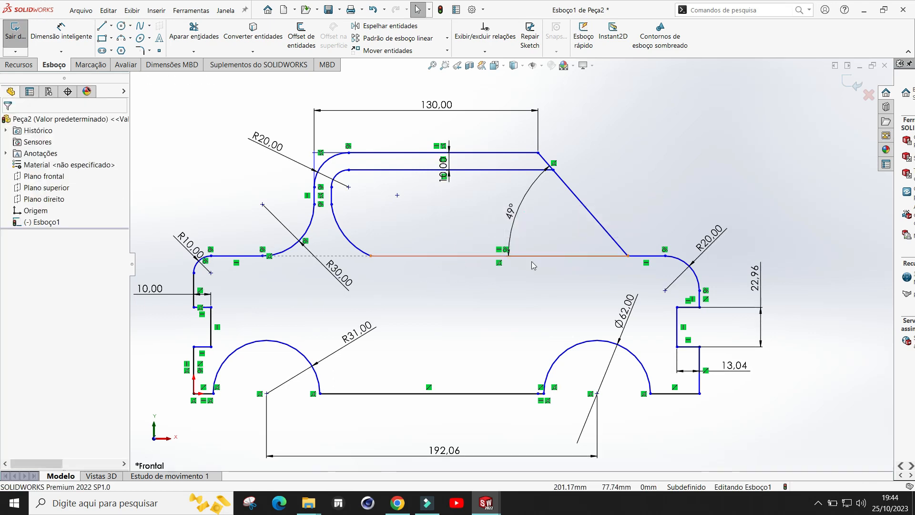
left_click(482, 257)
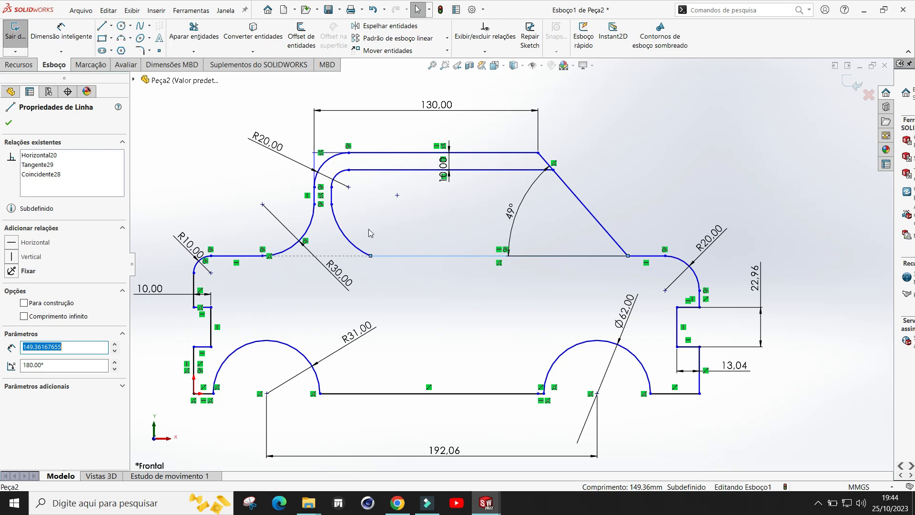
left_click(350, 244, "ctrl")
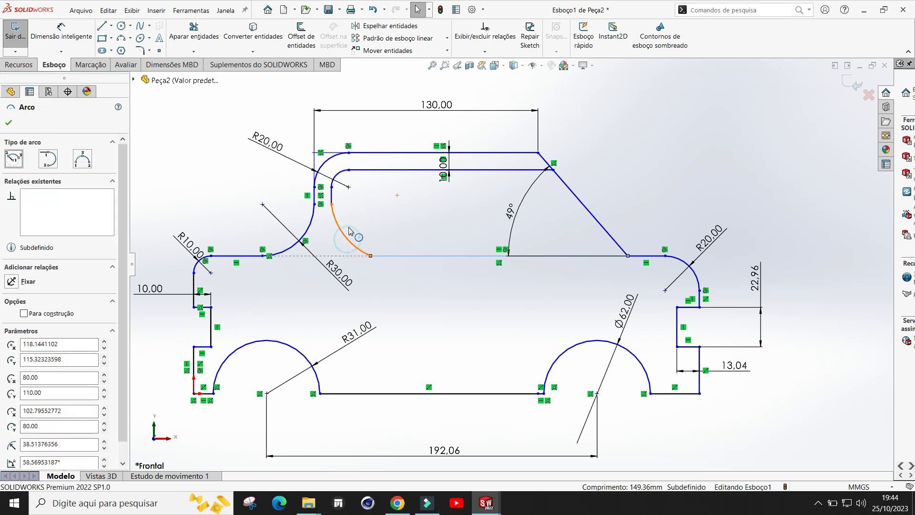
left_click(332, 196, "ctrl")
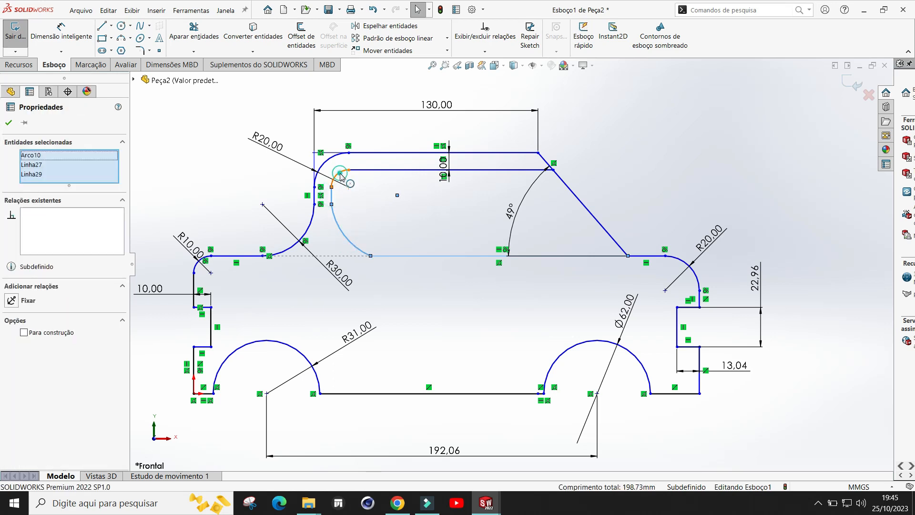
left_click(341, 178, "ctrl")
left_click(371, 170, "ctrl")
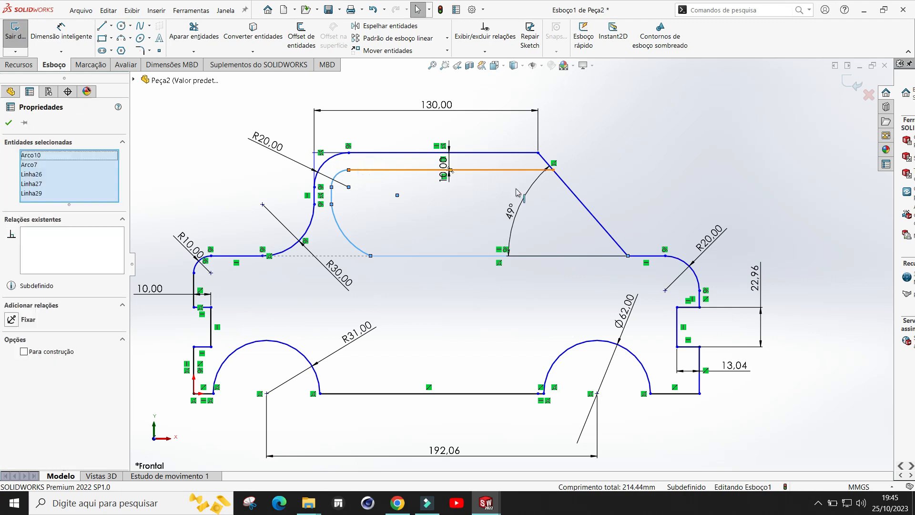
left_click(587, 214, "ctrl")
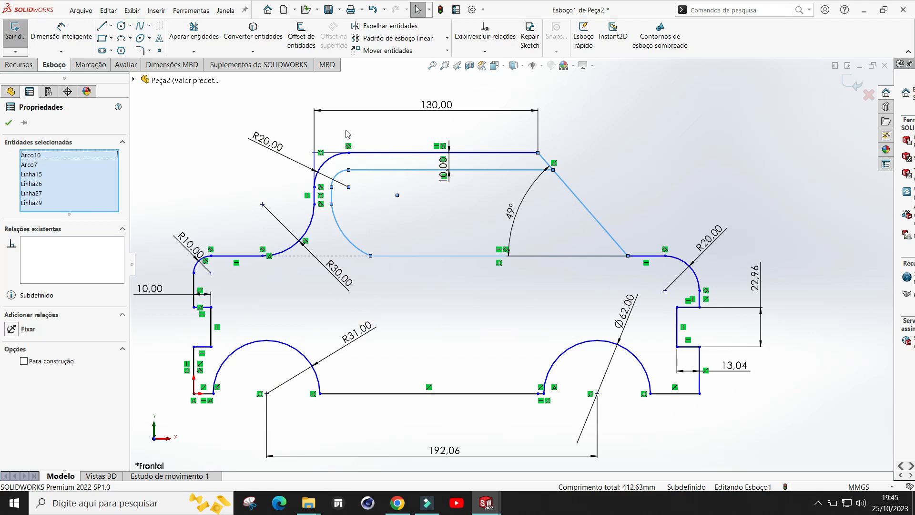
left_click(109, 10)
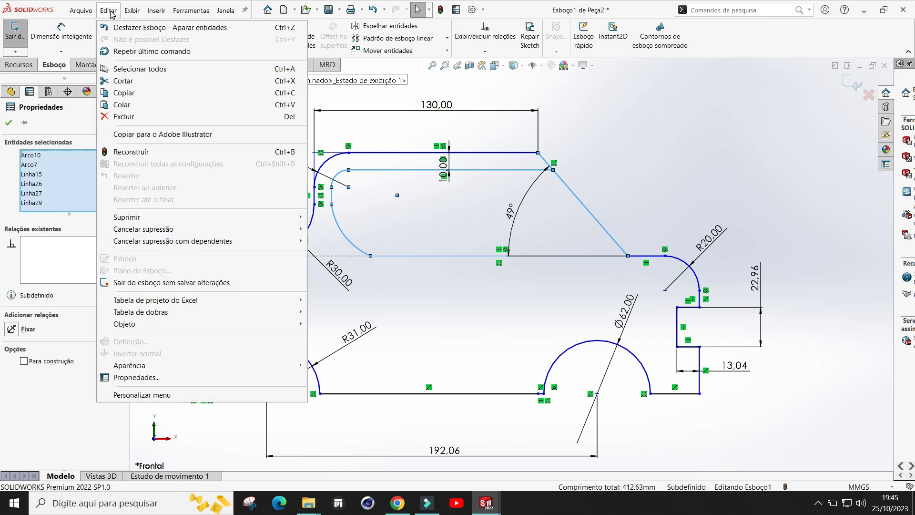
left_click(121, 94)
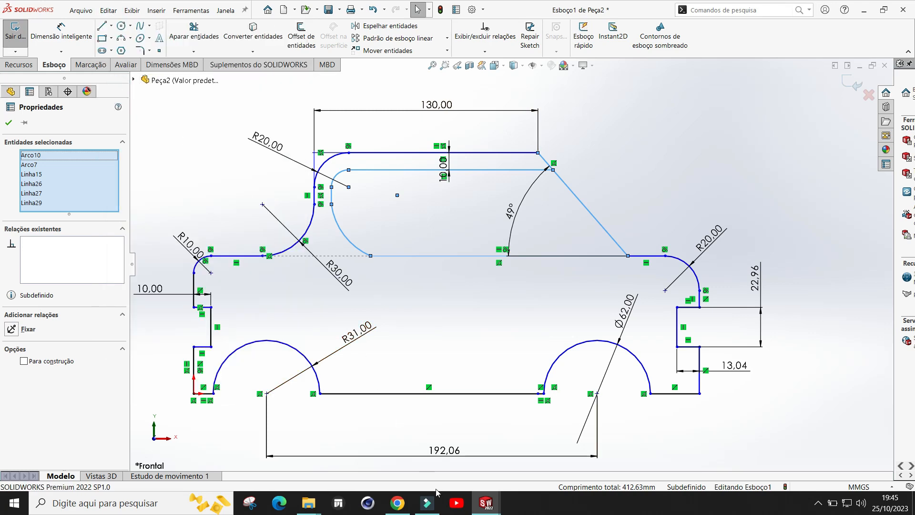
Step: Switch to the new part Peça3 and start a sketch on the front plane
mouse_move(486, 509)
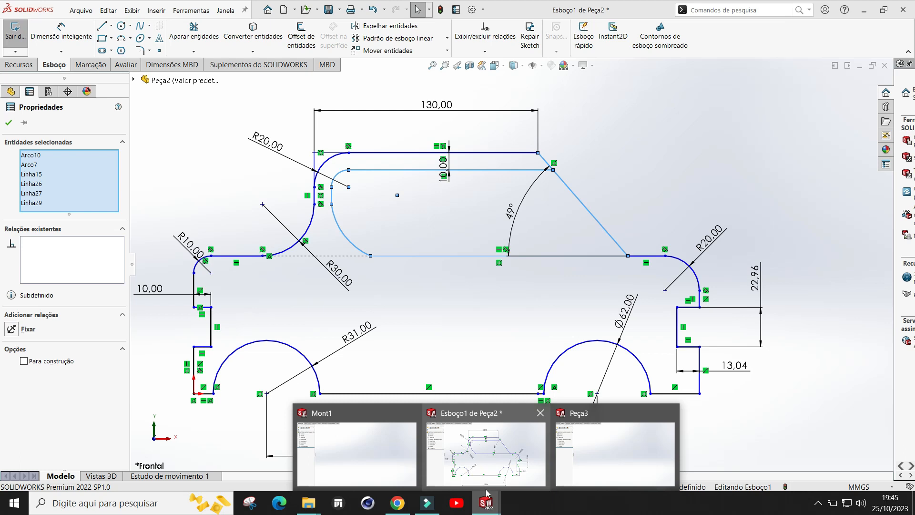
left_click(613, 462)
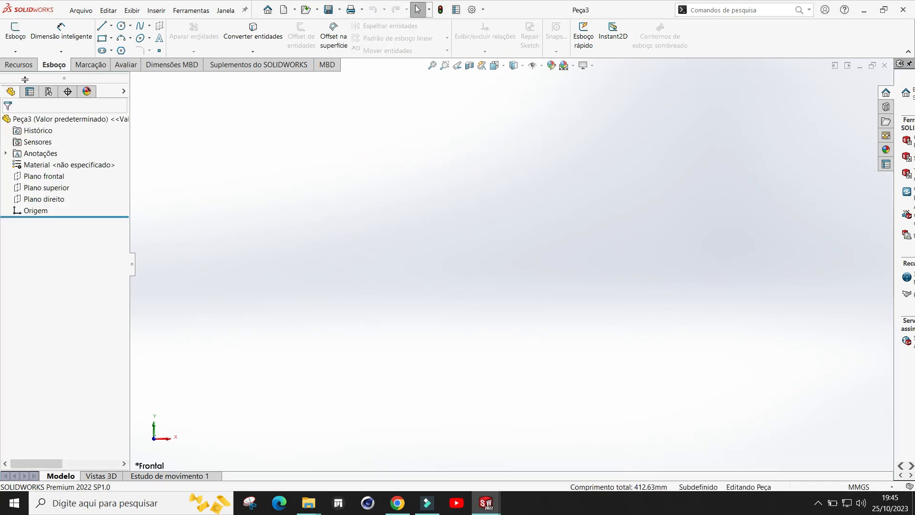
left_click(17, 38)
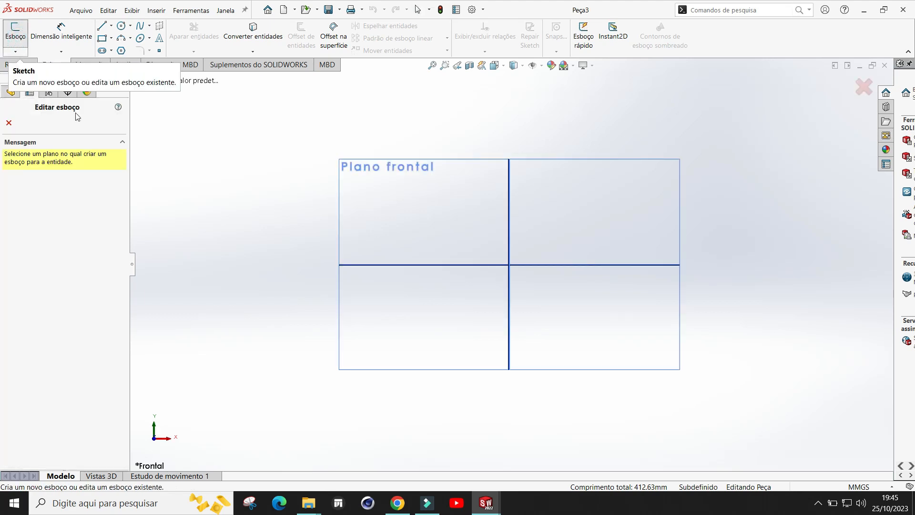
left_click(409, 170)
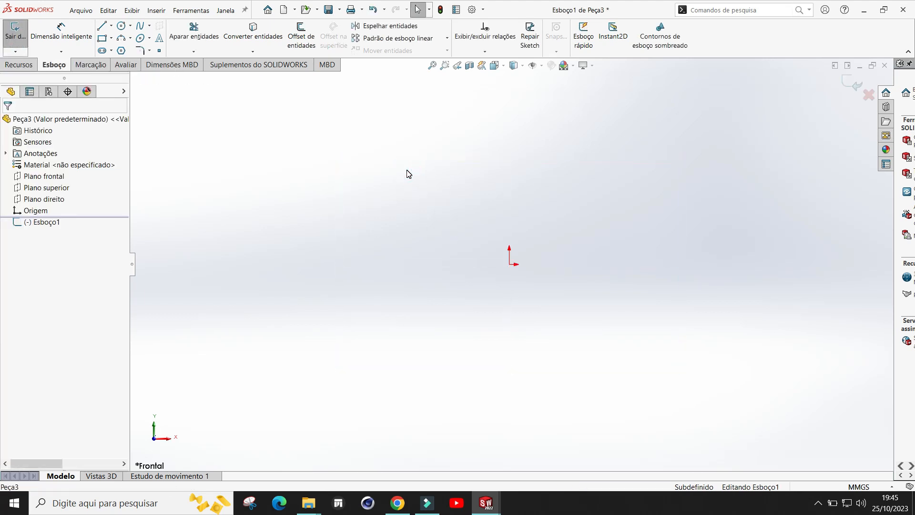
Step: Paste the copied inner loop entities into the new sketch
left_click(110, 10)
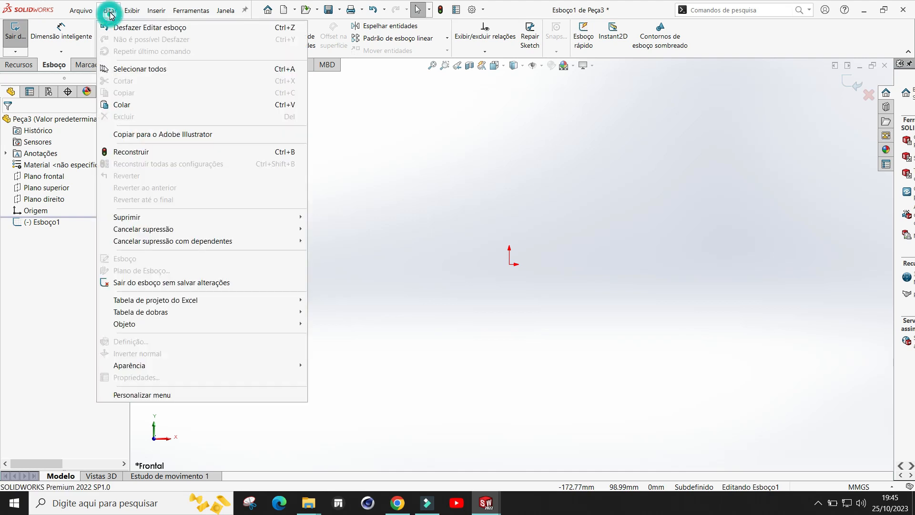
left_click(118, 102)
scroll(356, 253, "up", 3)
scroll(220, 138, "down", 2)
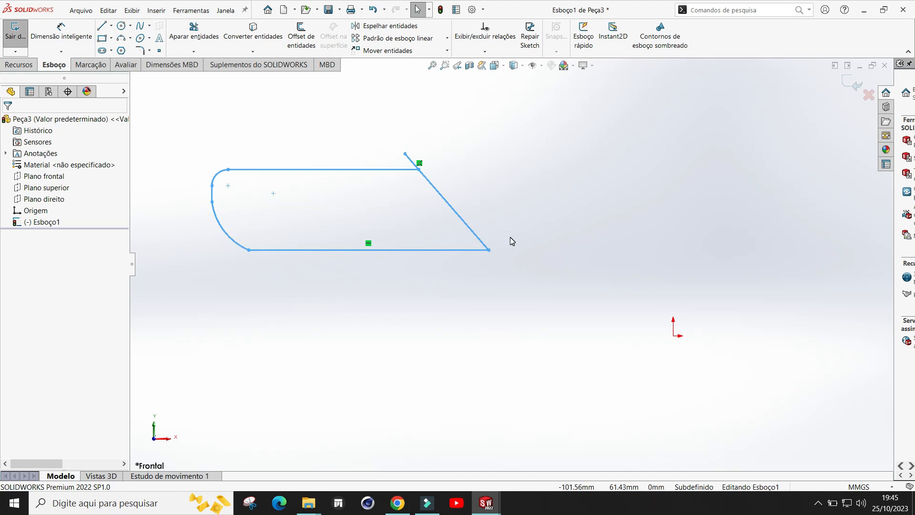
scroll(511, 246, "up", 1)
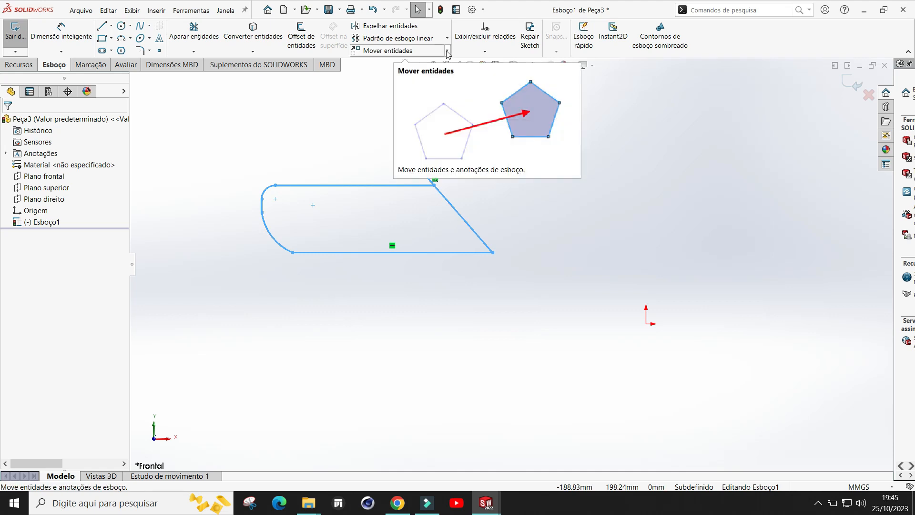
Step: Move the pasted loop so its lower-right corner of the sloped edge lands on the origin
left_click(412, 51)
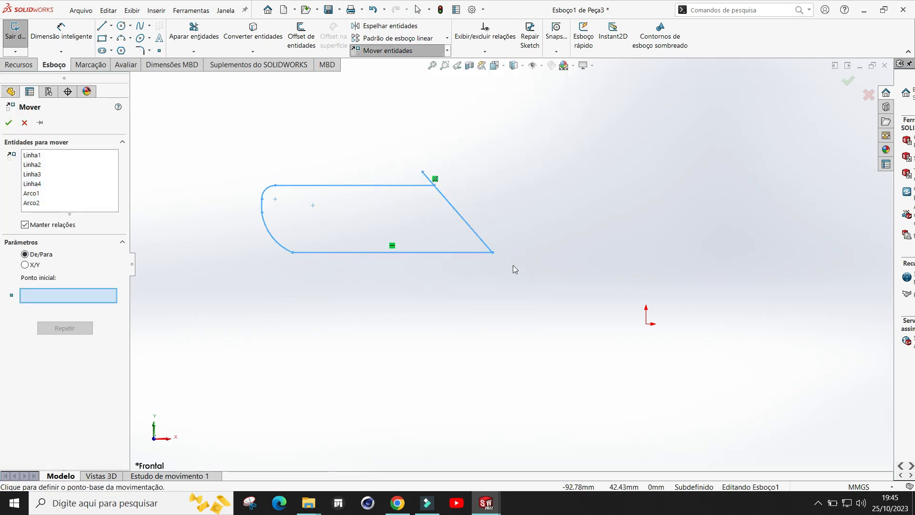
left_click(493, 253)
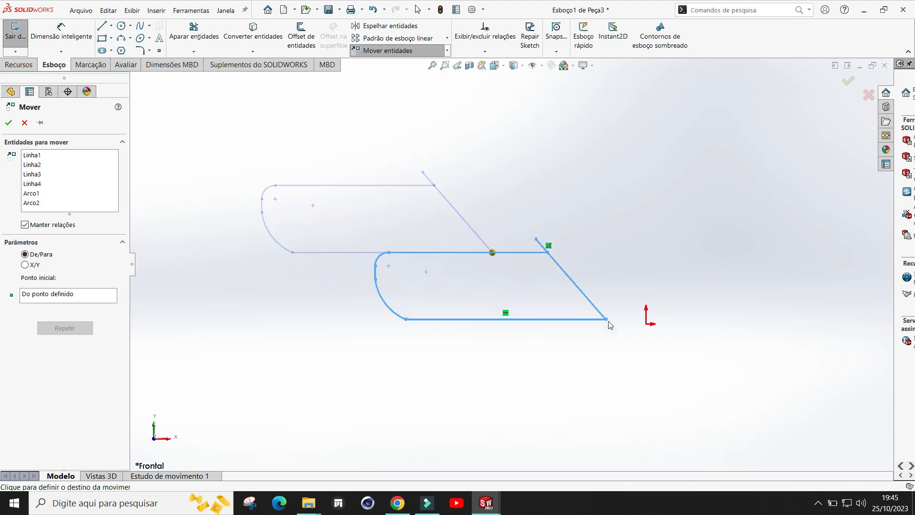
scroll(647, 326, "down", 5)
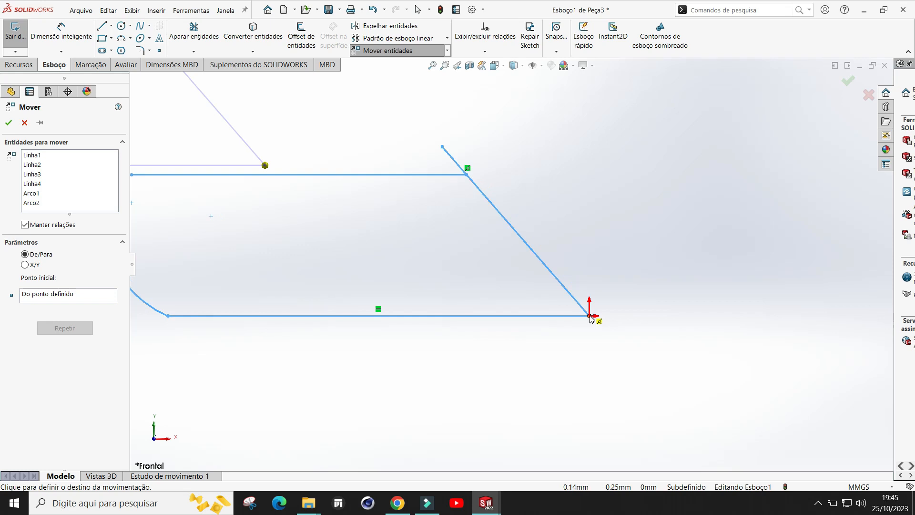
left_click(591, 317)
scroll(565, 211, "up", 3)
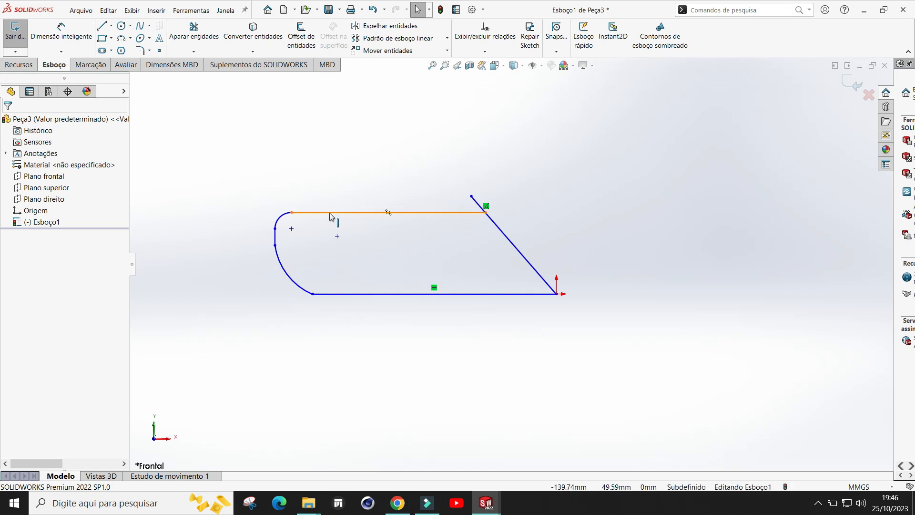
Step: Trim the short line stub extending past the top of the sloped edge
left_click(194, 29)
left_click_drag(517, 205, 459, 198)
left_click(8, 124)
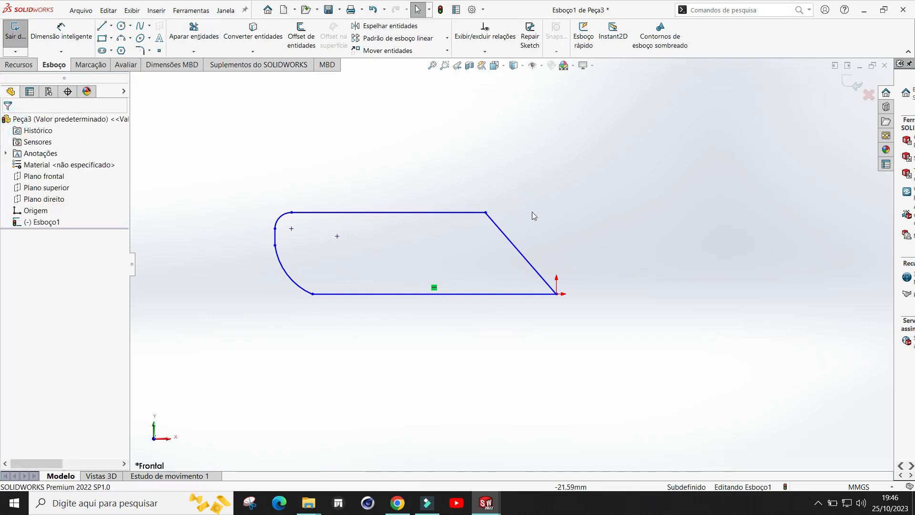
scroll(531, 215, "up", 1)
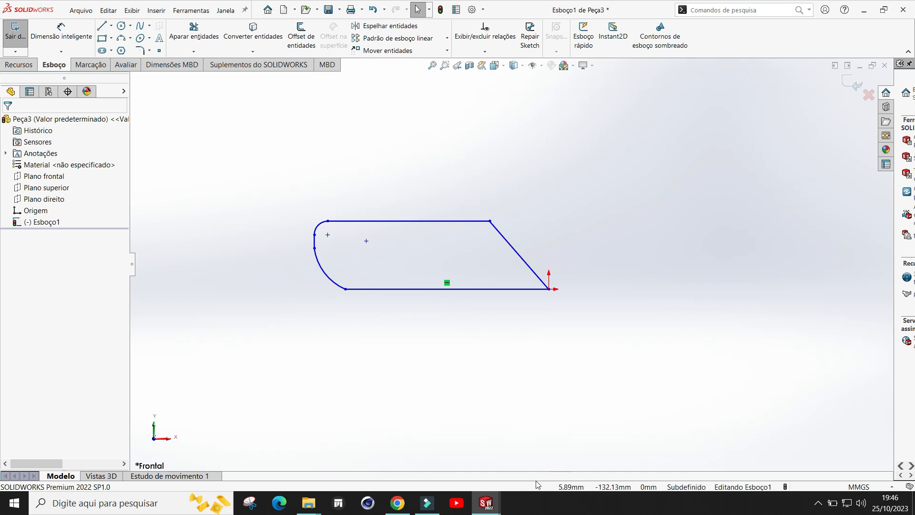
Step: Switch back to Peça2's sketch and trim the line stub beyond the inner loop's sloped edge
mouse_move(489, 510)
left_click(491, 453)
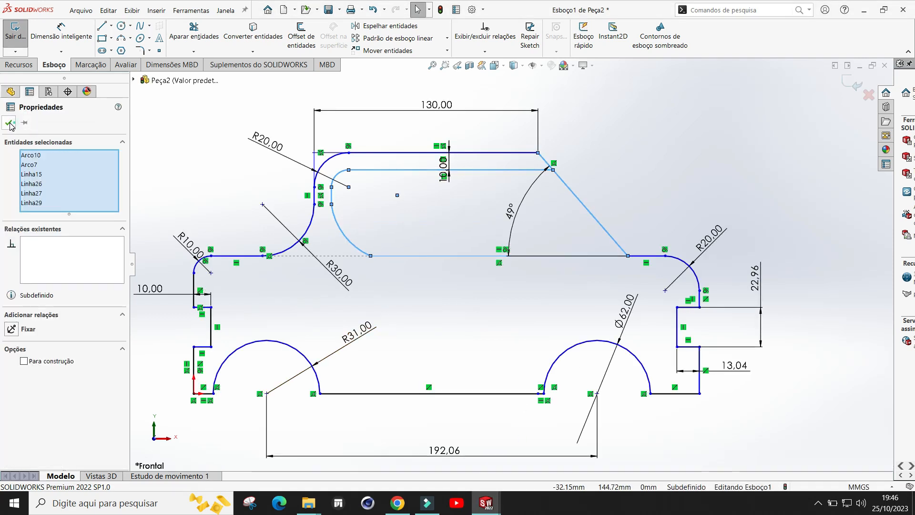
left_click(10, 123)
left_click(193, 29)
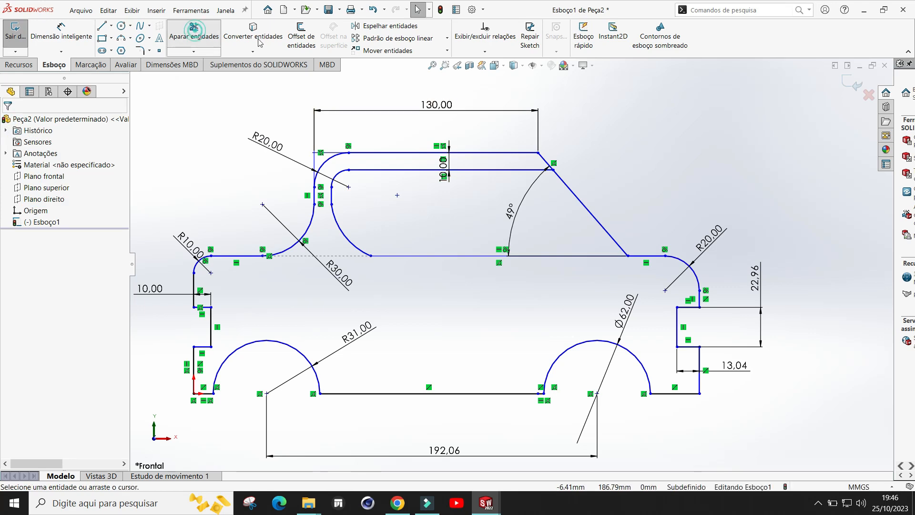
left_click_drag(647, 191, 551, 207)
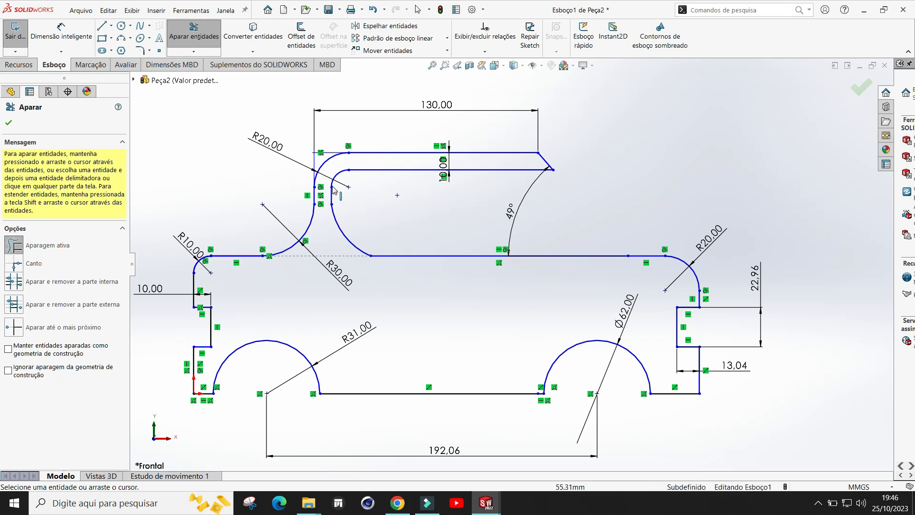
left_click(9, 123)
key("f")
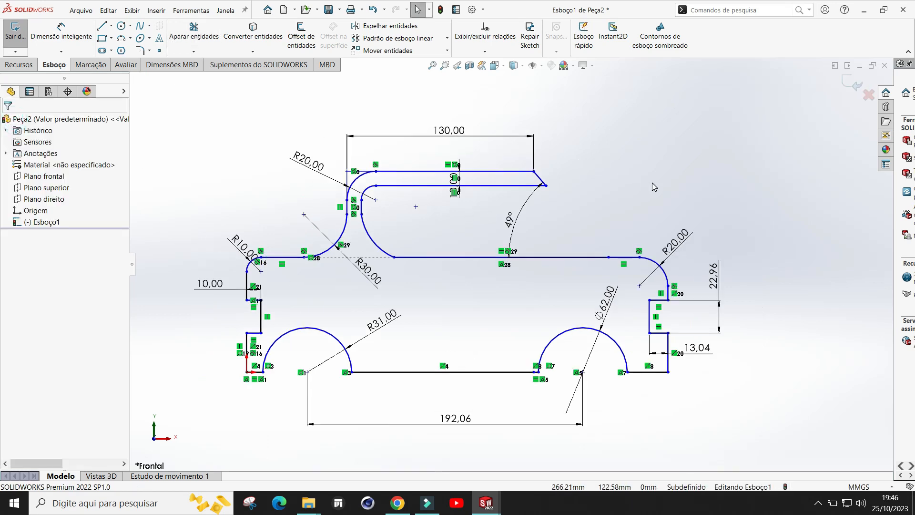
Step: Extrude the sketch as a boss to a depth of 140 mm
left_click(19, 65)
left_click(25, 33)
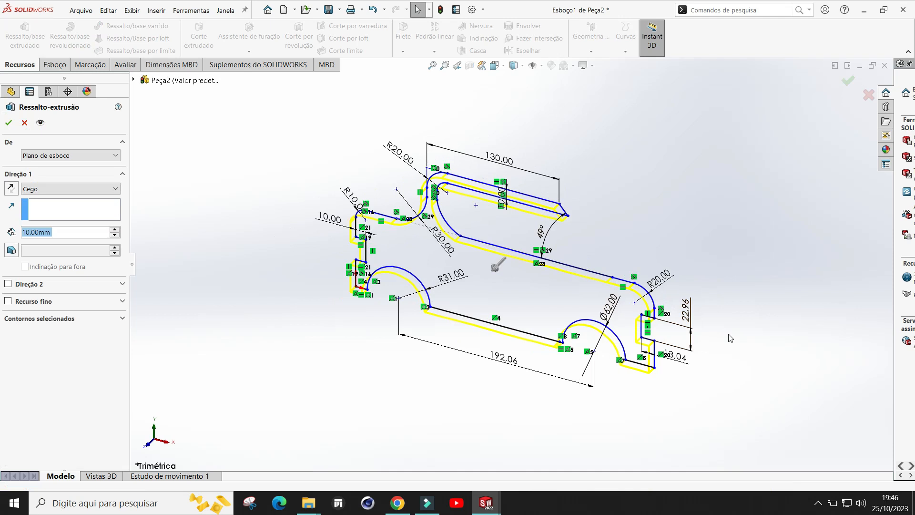
left_click(495, 265)
left_click_drag(447, 316, 435, 329)
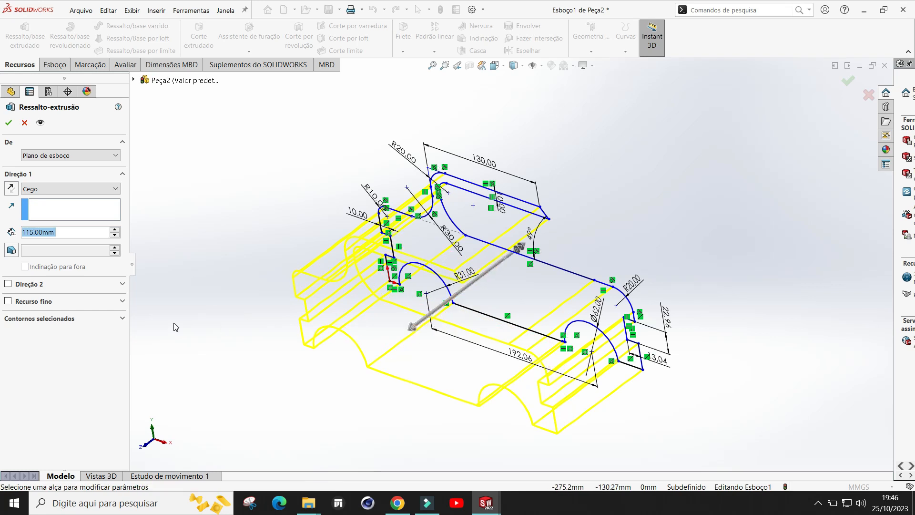
mouse_move(693, 290)
middle_mouse_down()
mouse_move(709, 221)
mouse_move(689, 274)
mouse_move(719, 267)
middle_mouse_up()
left_click_drag(380, 293, 356, 299)
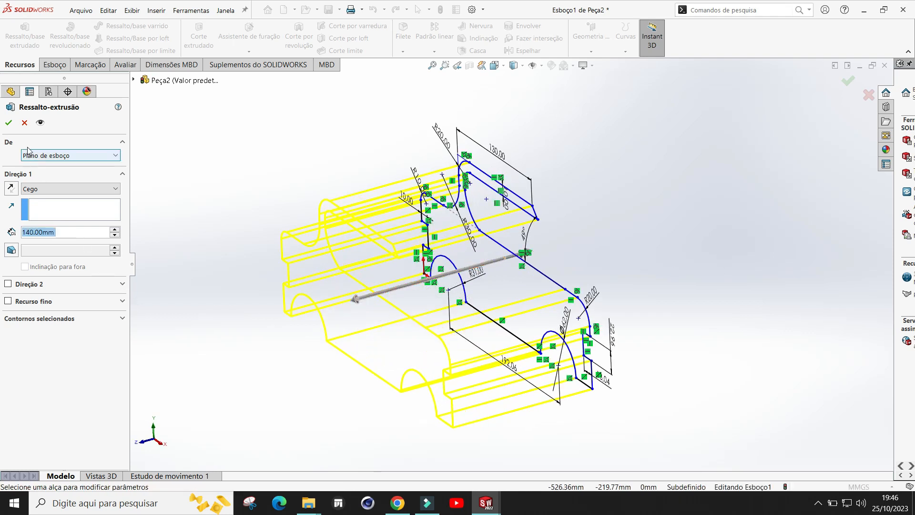
left_click(9, 123)
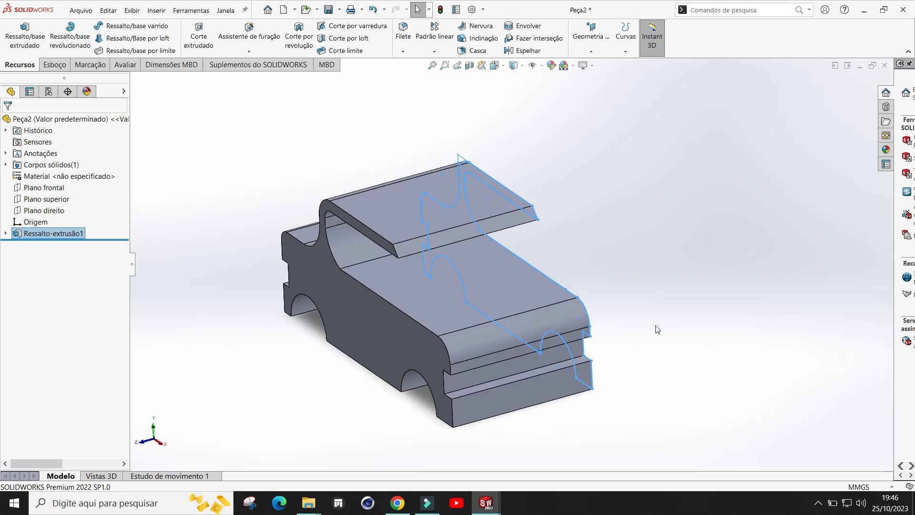
Step: Try to fillet three edges of the roof and body outline with a 10 mm radius
middle_click_drag(661, 308, 744, 286)
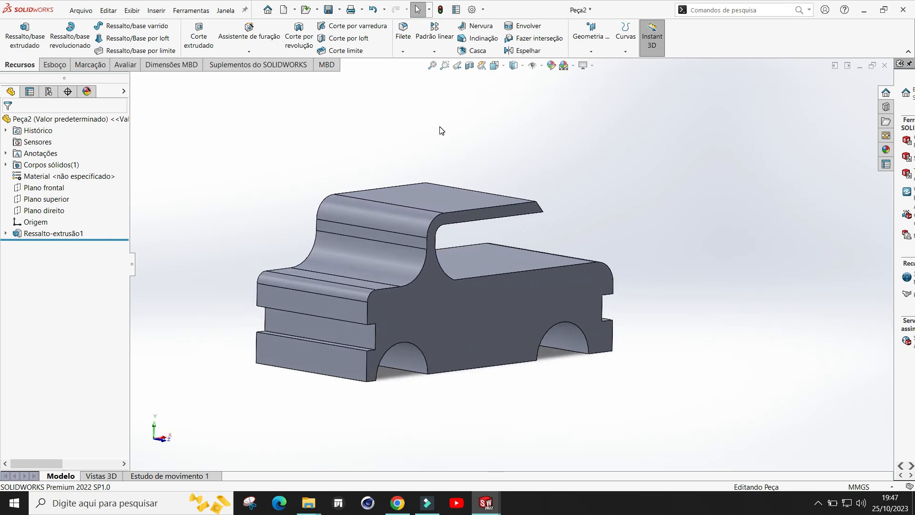
left_click(405, 52)
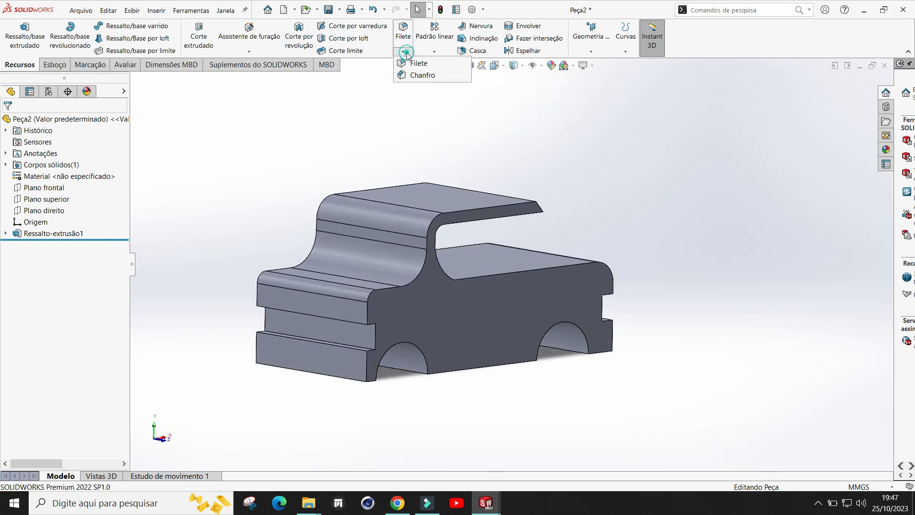
left_click(418, 65)
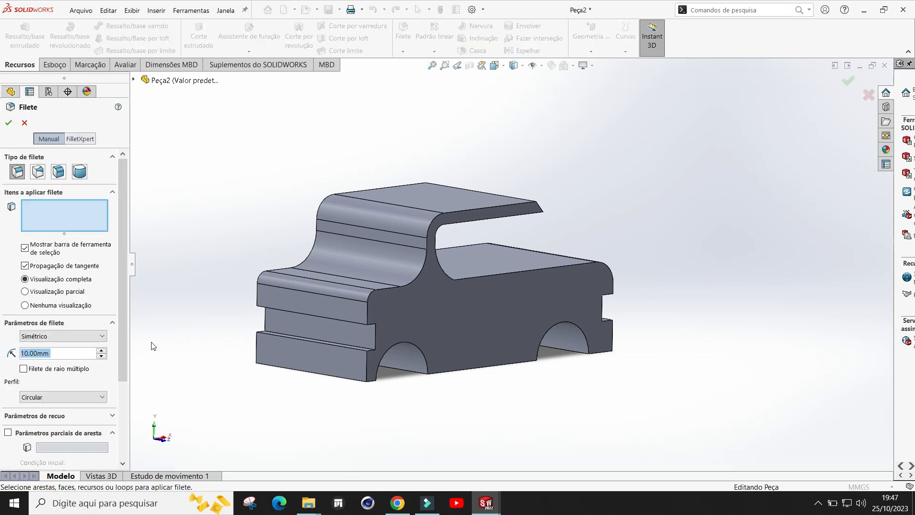
middle_click_drag(654, 284, 676, 298)
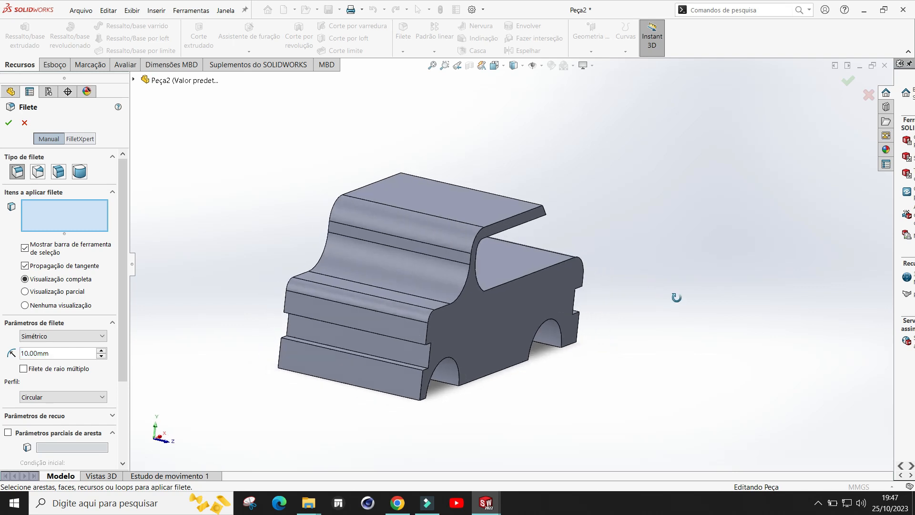
left_click(515, 218)
middle_click_drag(651, 343, 478, 379)
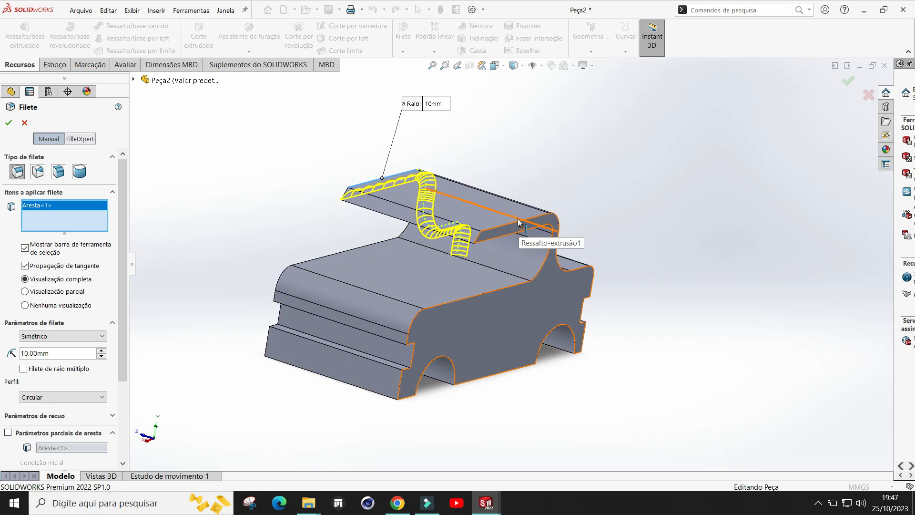
left_click(525, 225)
middle_click_drag(524, 225, 638, 330)
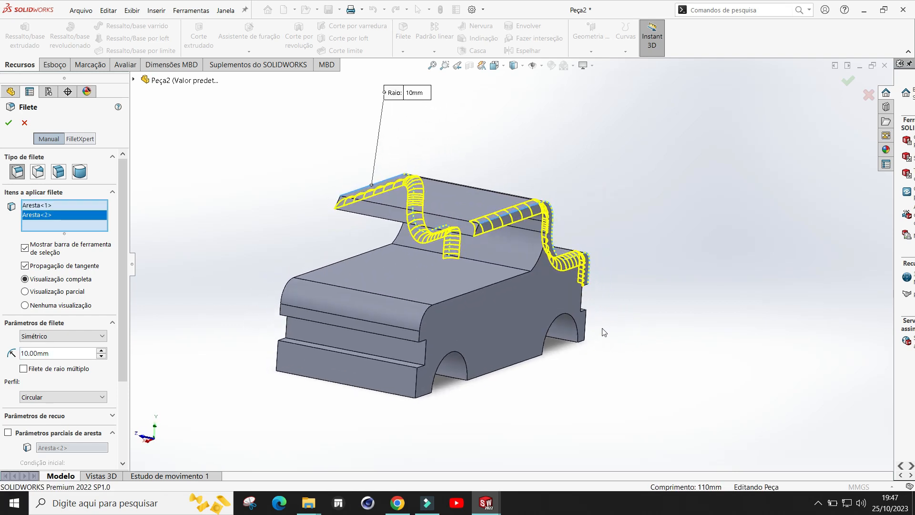
left_click(422, 321)
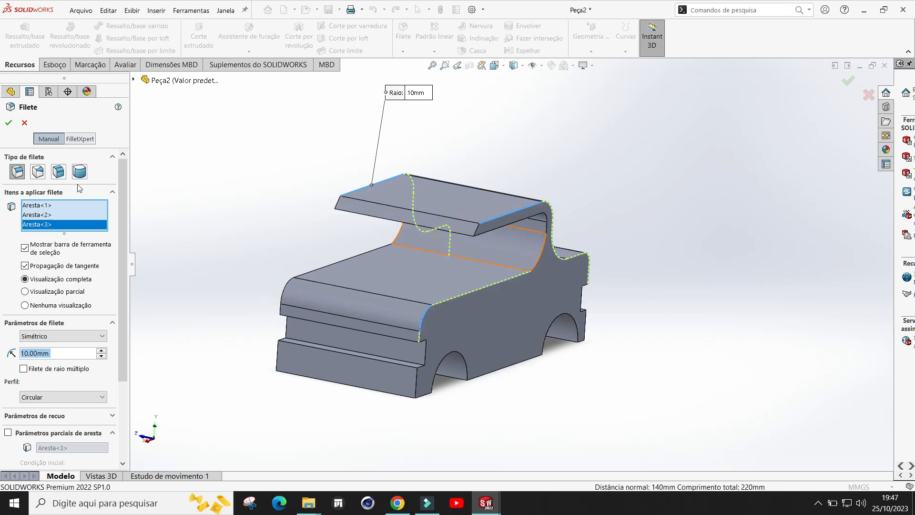
left_click(17, 125)
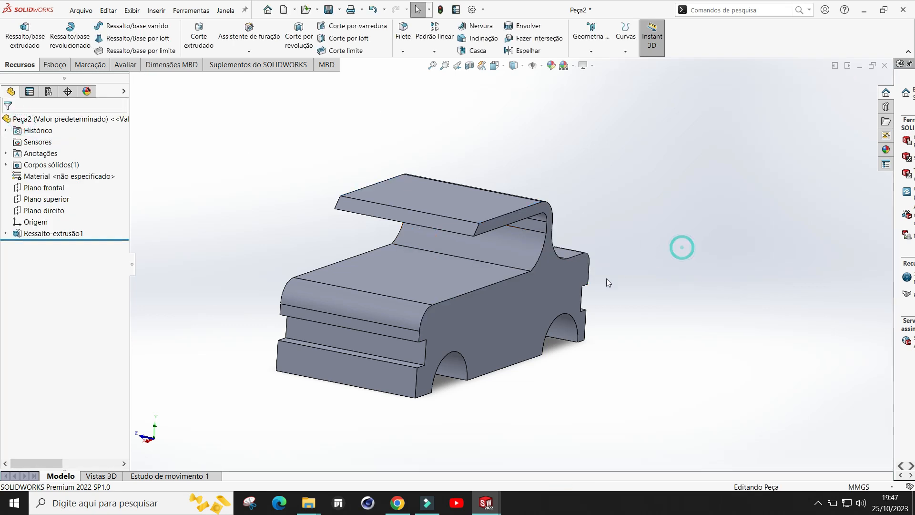
Step: Fillet the roof's outer profile edge with a 10 mm radius
middle_click_drag(694, 262, 644, 243)
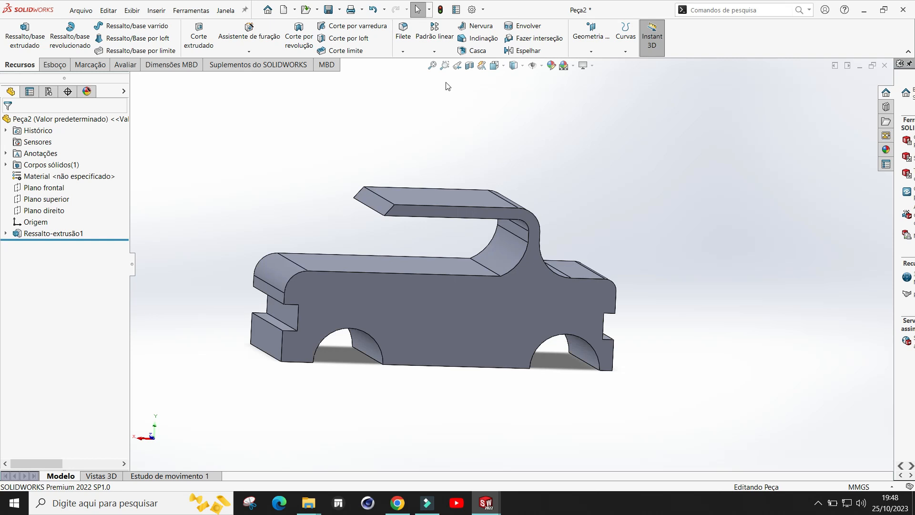
left_click(410, 62)
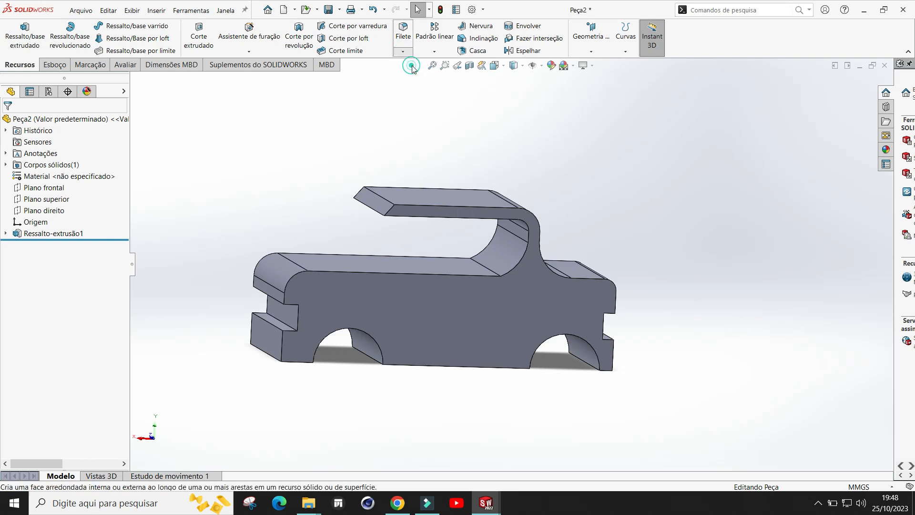
middle_click_drag(599, 222, 424, 232)
left_click(512, 214)
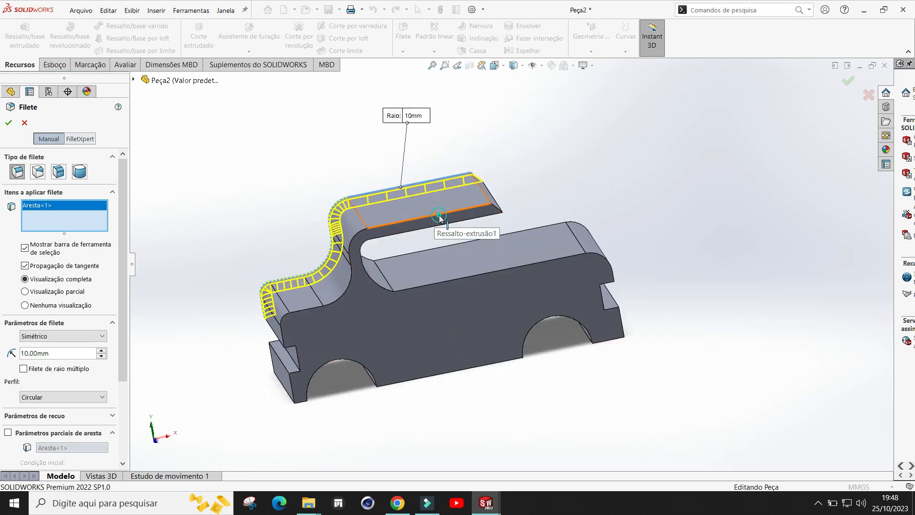
left_click(439, 218)
left_click(9, 123)
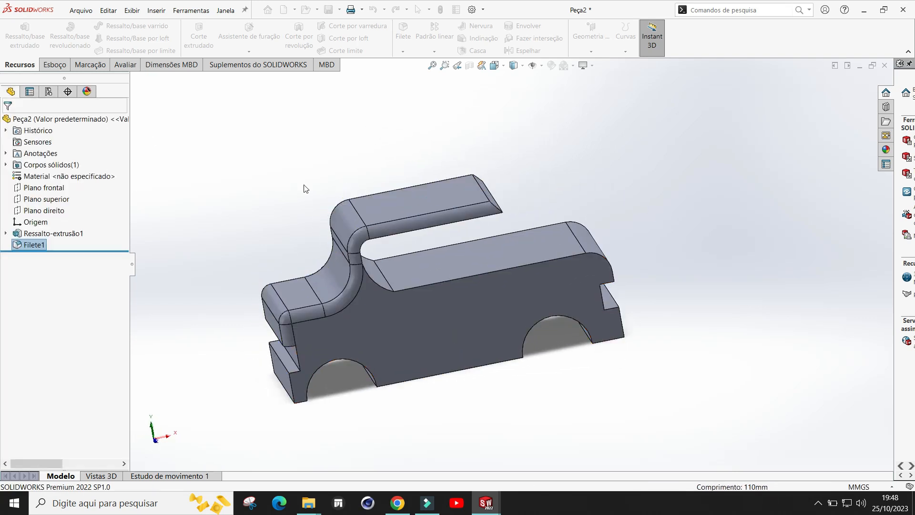
Step: Try to fillet the roof overhang's front edge with a 10 mm radius
middle_click_drag(612, 214, 862, 180)
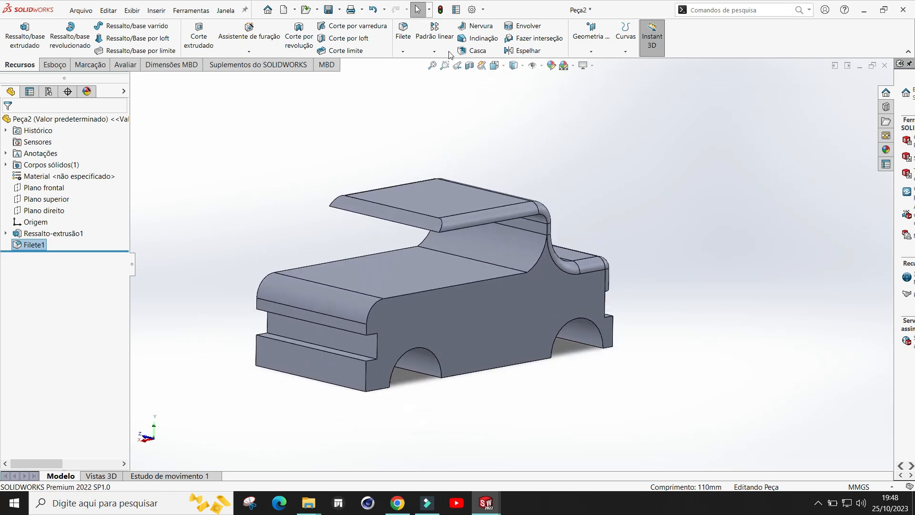
left_click(403, 51)
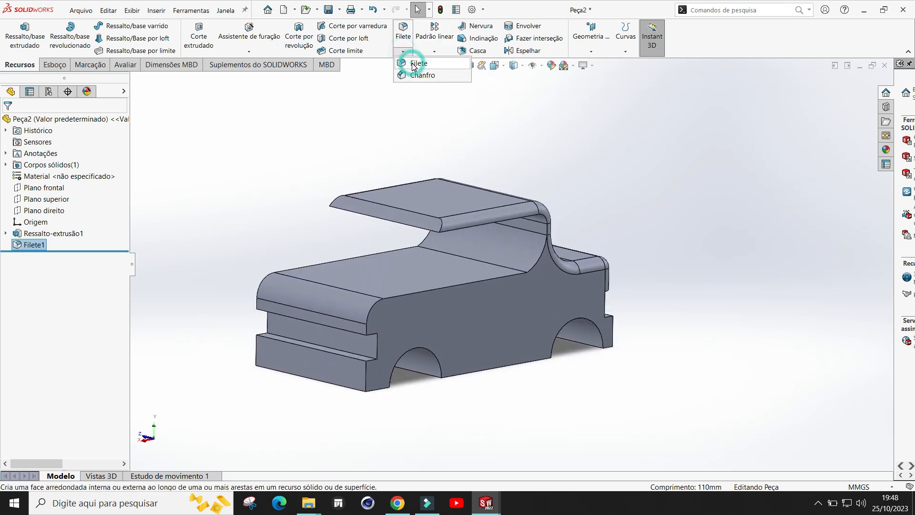
left_click(413, 64)
left_click(397, 208)
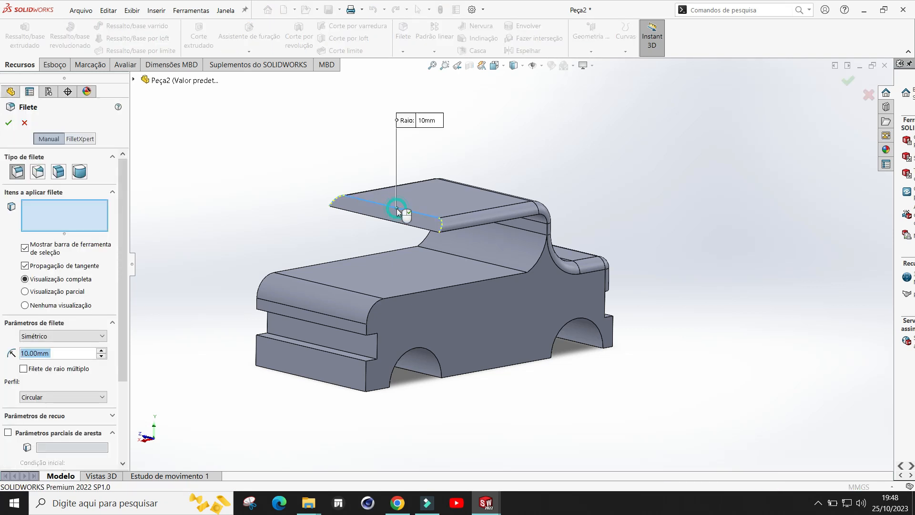
left_click(8, 124)
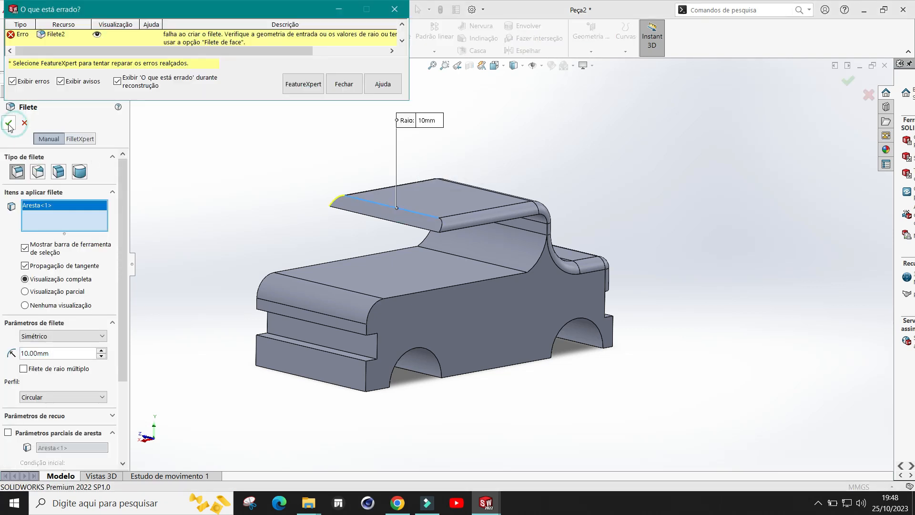
left_click(344, 84)
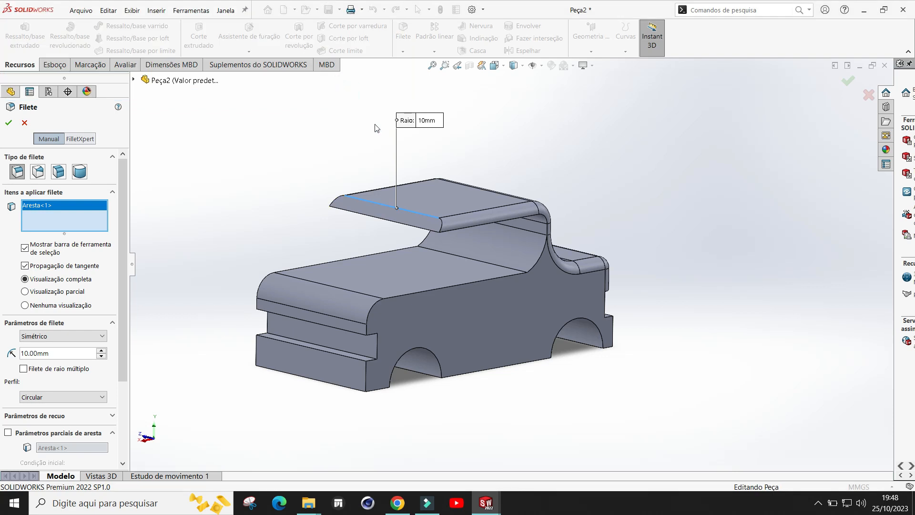
left_click(24, 124)
Step: Fillet the two vertical edges of the lower step at the cabin end with a 10 mm radius
middle_click_drag(458, 248, 406, 326)
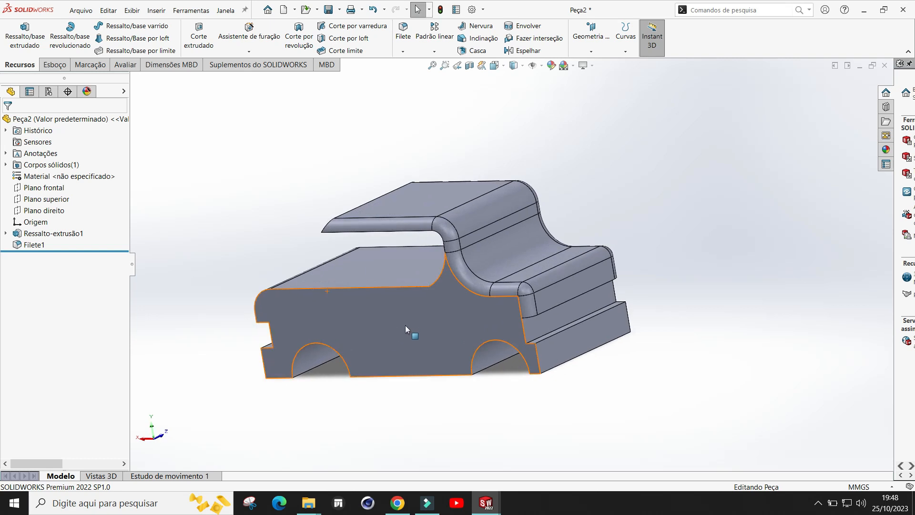
left_click(410, 53)
left_click(408, 61)
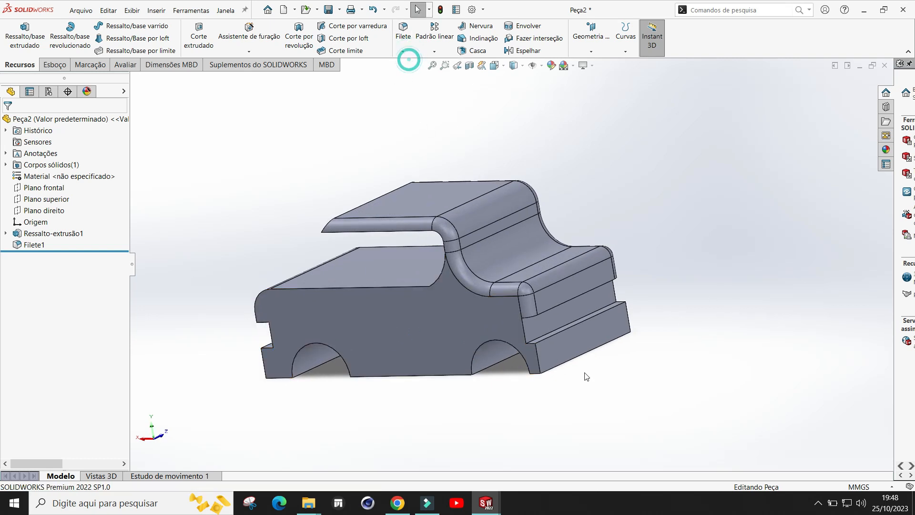
left_click(537, 359)
middle_click_drag(707, 349, 557, 396)
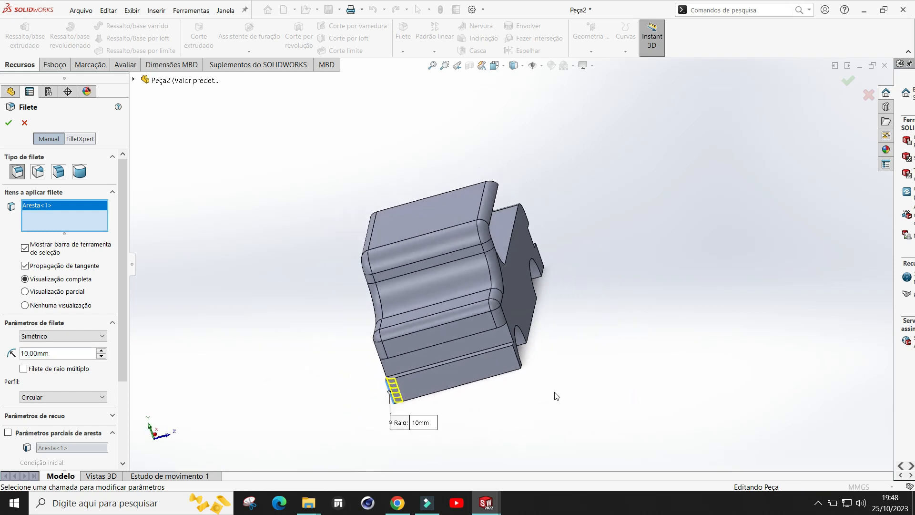
left_click(519, 362)
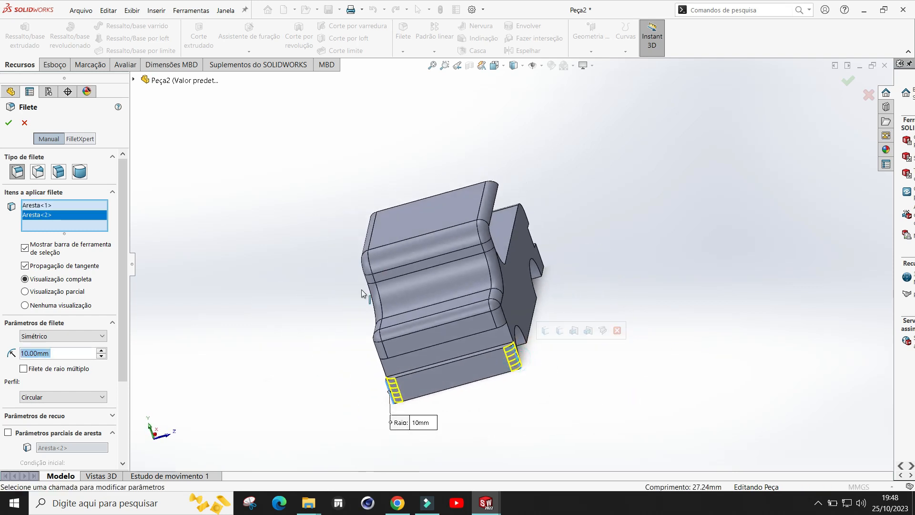
left_click(9, 123)
Step: Fillet the two vertical edges of the lower step at the hood end with a 10 mm radius
middle_click_drag(591, 273, 720, 262)
scroll(447, 374, "down", 2)
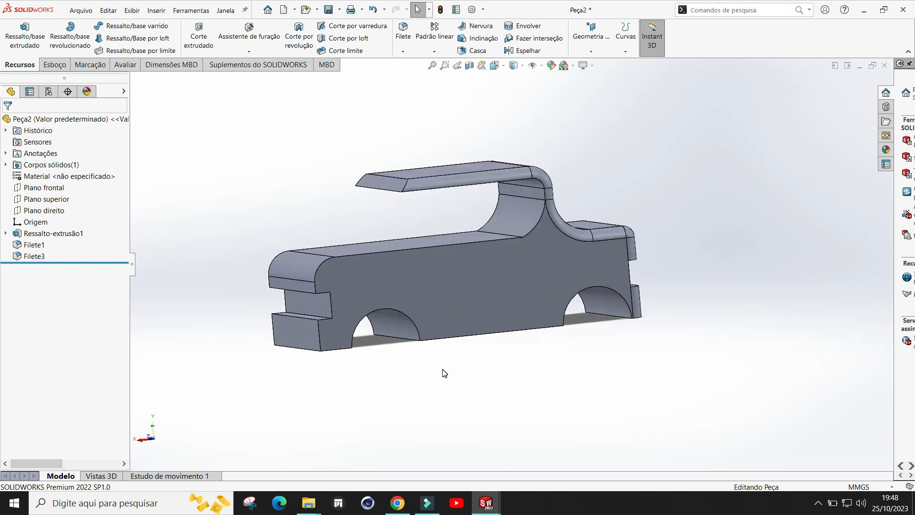
middle_click_drag(391, 388, 435, 381)
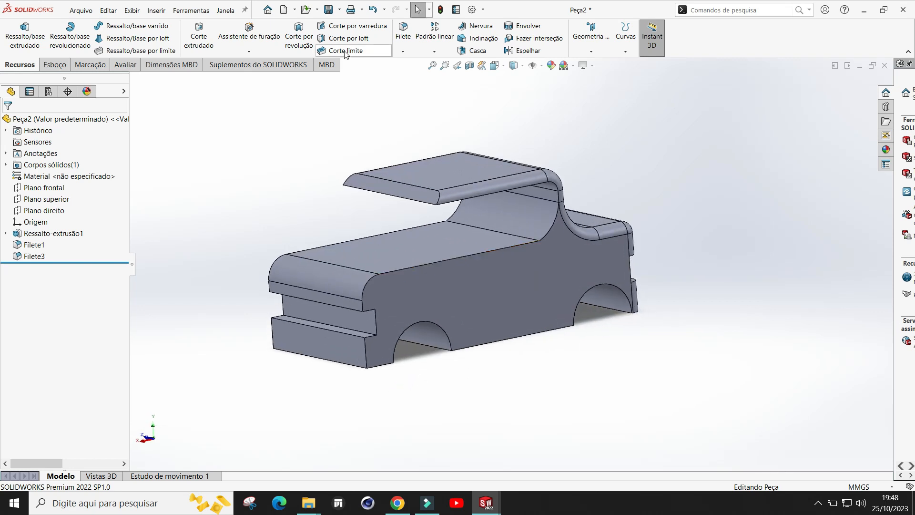
left_click(404, 53)
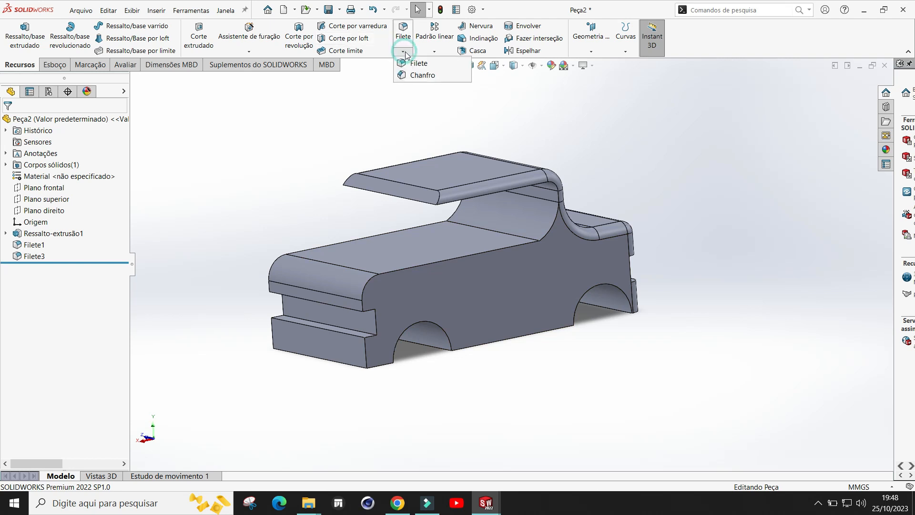
left_click(405, 61)
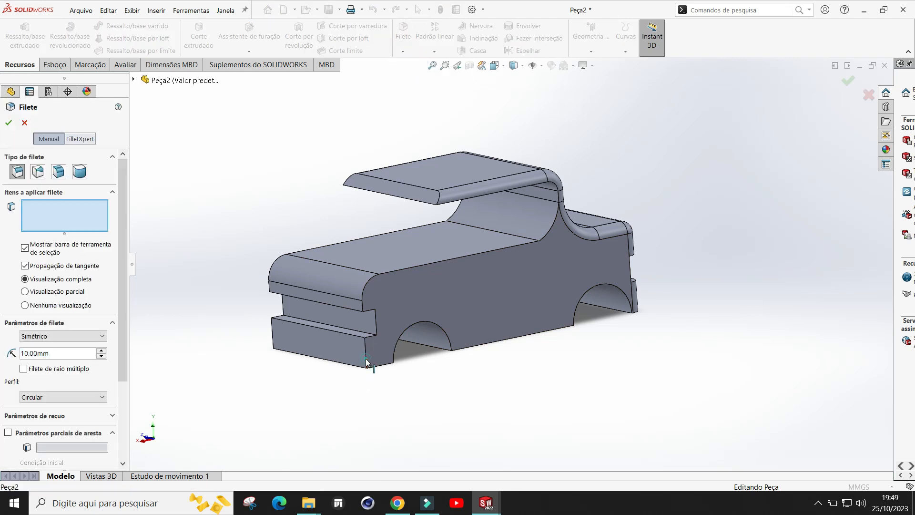
left_click(366, 361)
middle_click_drag(253, 406, 350, 419)
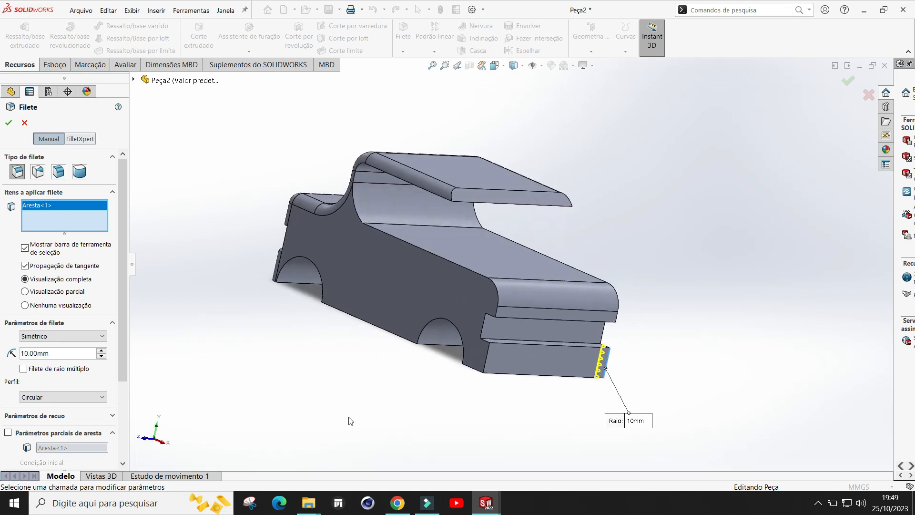
left_click(486, 366)
middle_click_drag(698, 346, 305, 267)
left_click(9, 123)
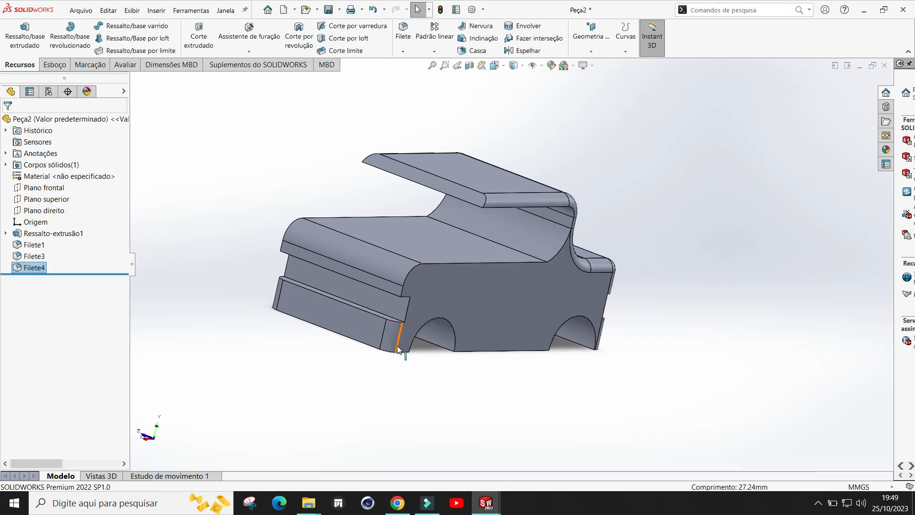
Step: Save the part as Corpo in the Semana 10 folder under DESENHO PARA DESIGNER DES 4
middle_click_drag(504, 388, 429, 327)
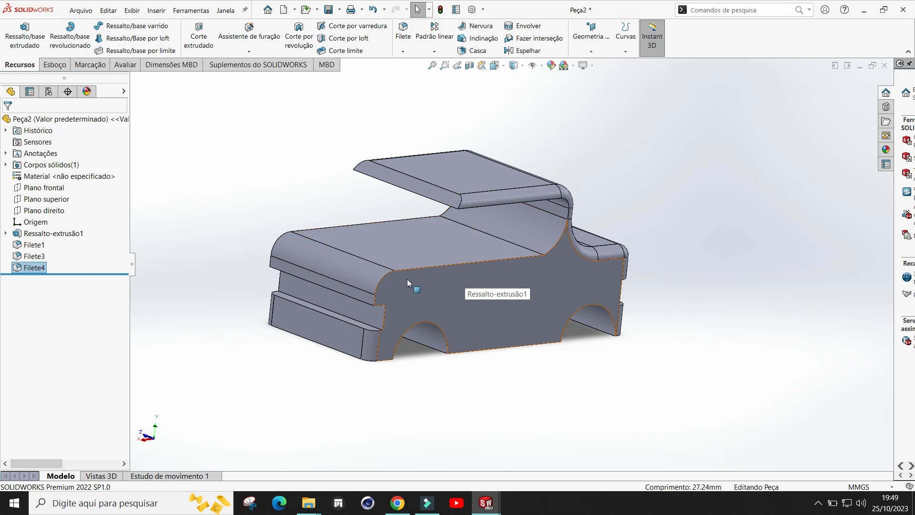
middle_click_drag(513, 388, 509, 364)
middle_click_drag(457, 390, 458, 413)
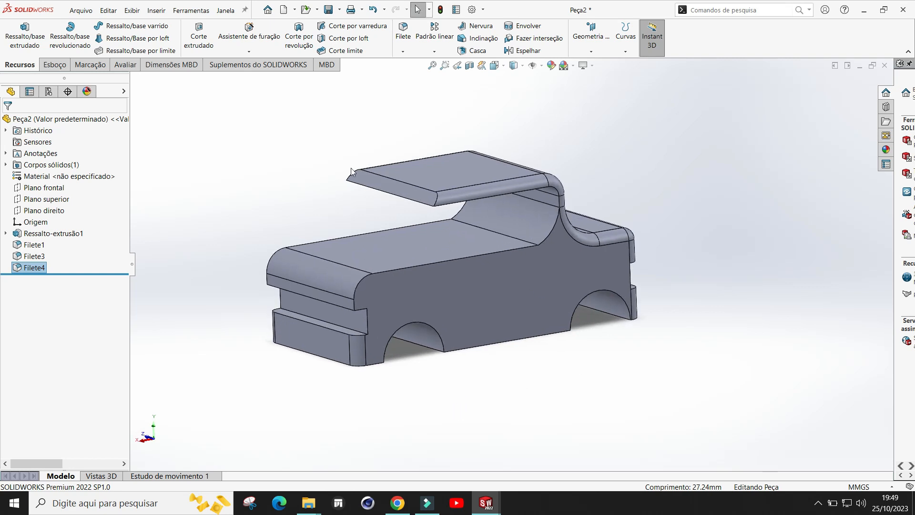
left_click(339, 11)
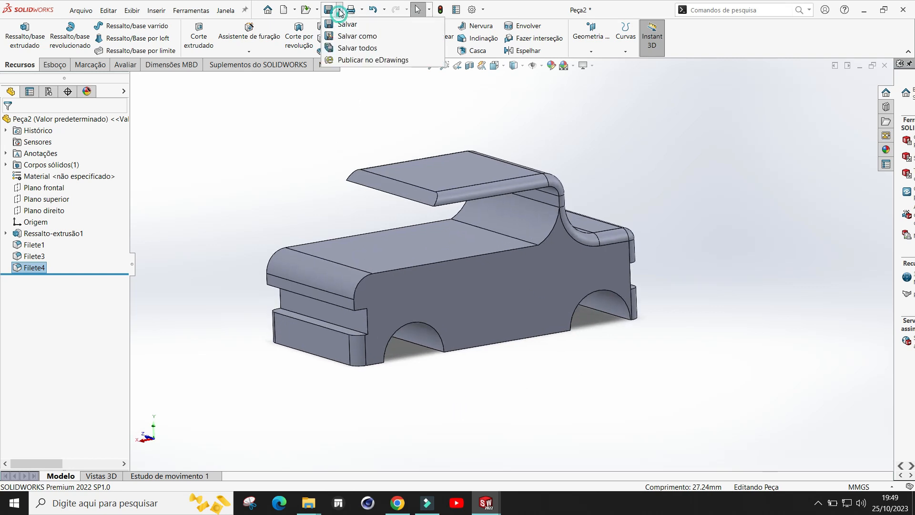
left_click(345, 37)
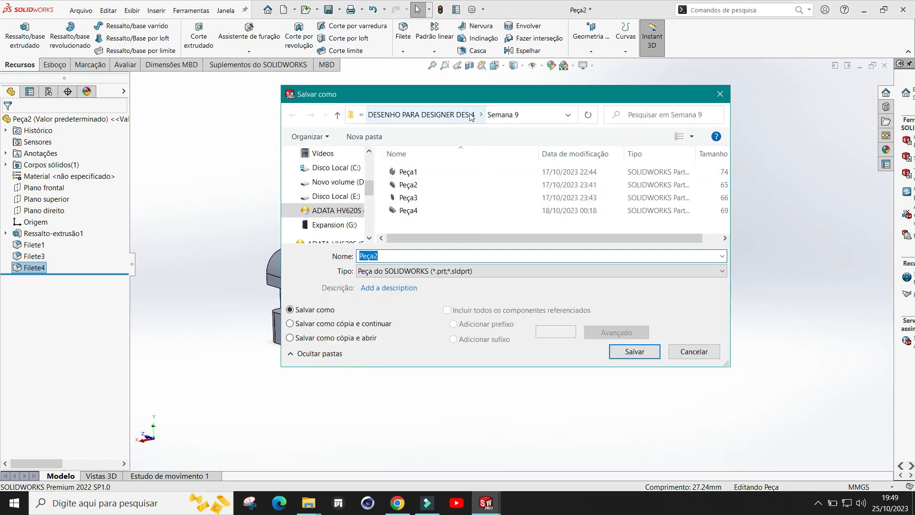
left_click(450, 114)
scroll(591, 210, "down", 2)
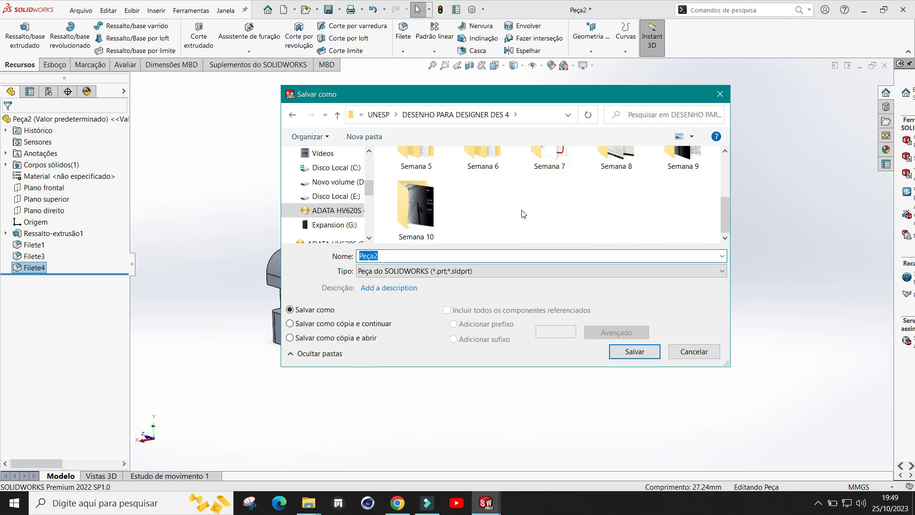
double_click(416, 203)
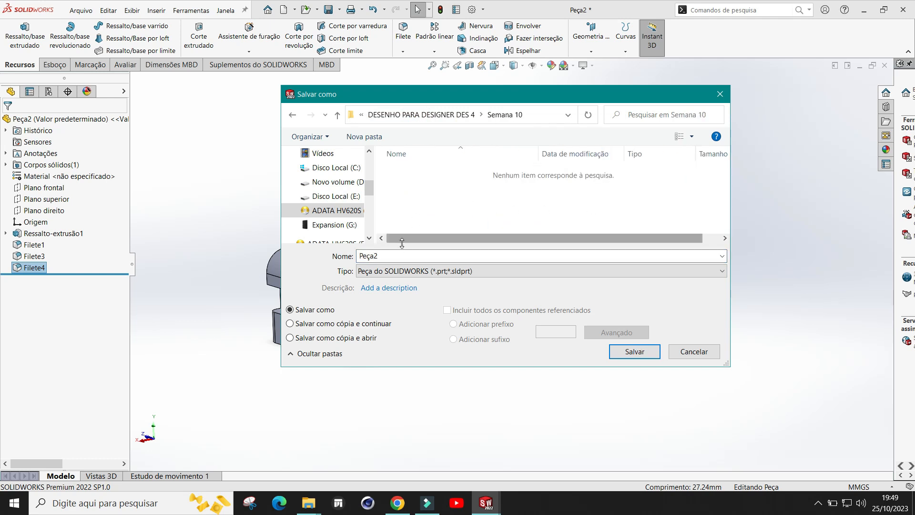
left_click(380, 256)
double_click(380, 256)
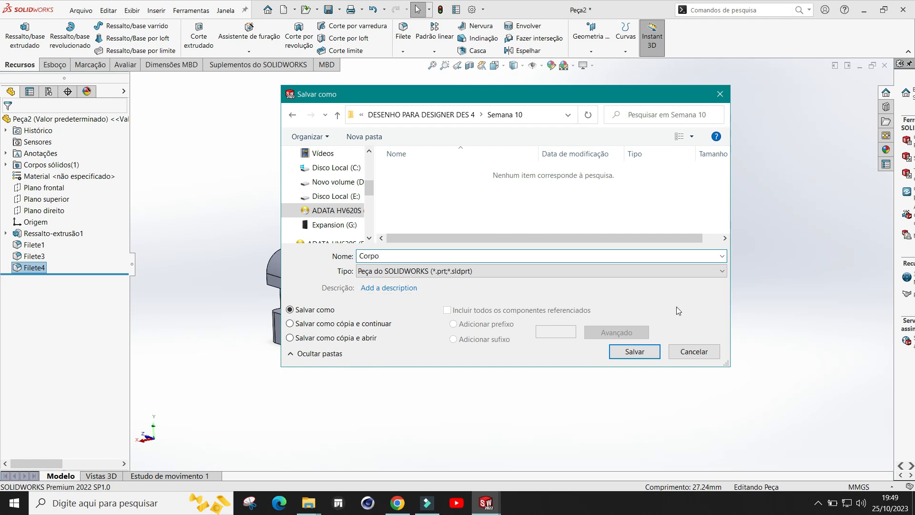
left_click(634, 351)
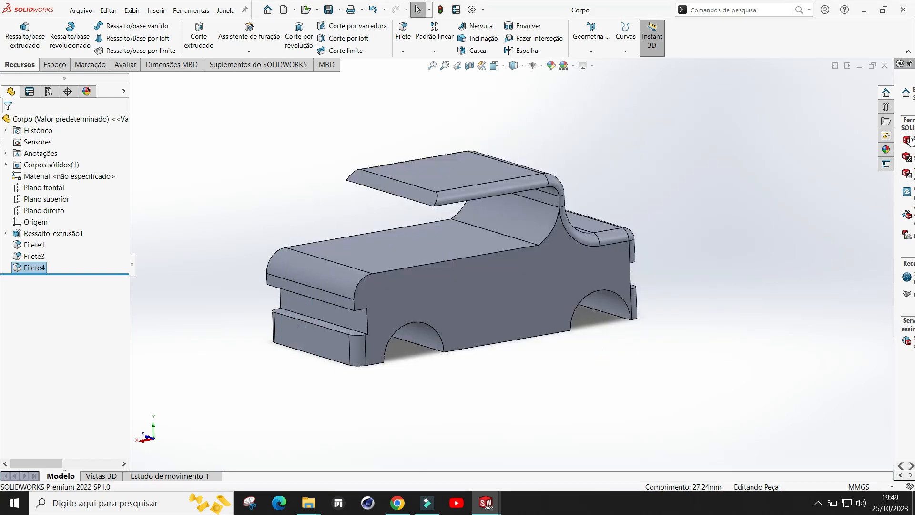
Step: Apply the red high-gloss plastic appearance (plástico de alto brilho vermelho) to the whole part
left_click_drag(895, 77, 829, 89)
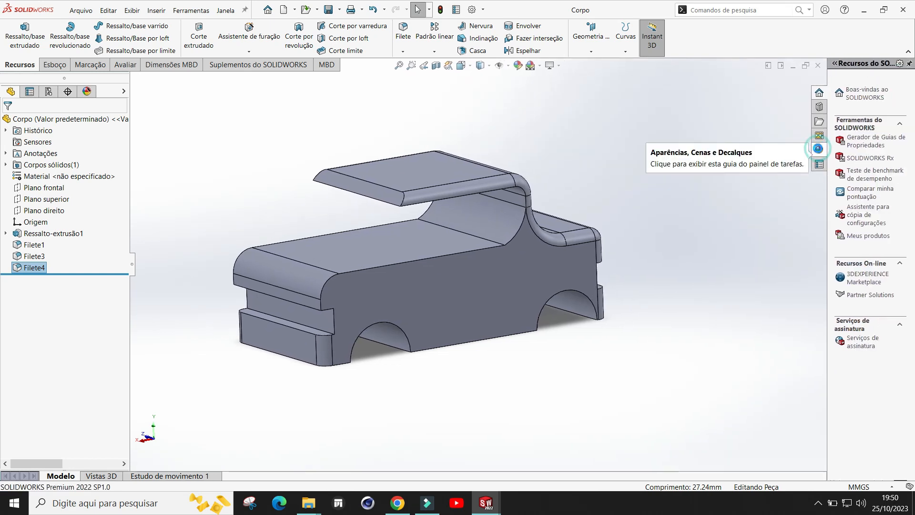
left_click(820, 151)
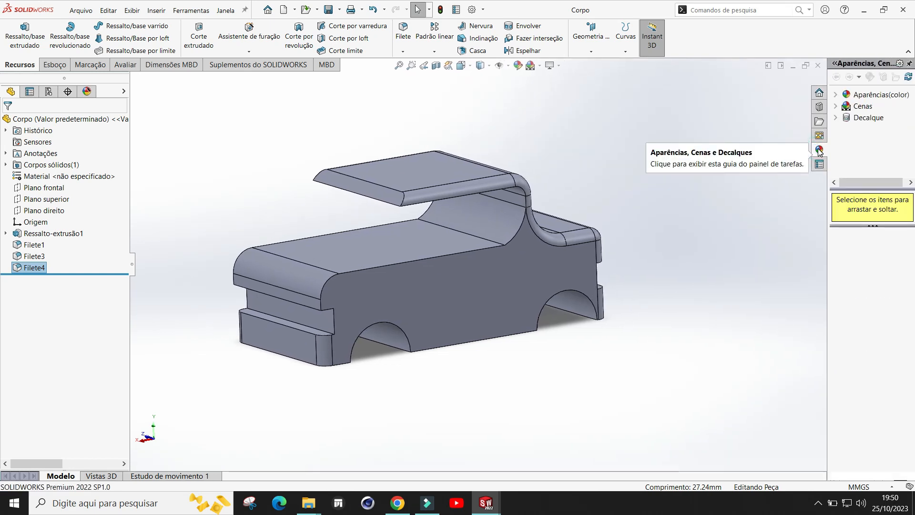
left_click(837, 95)
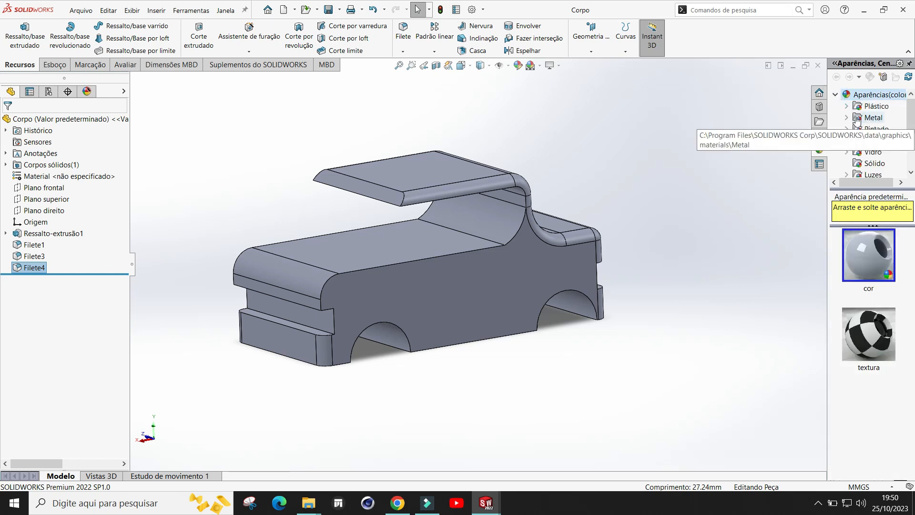
left_click(847, 106)
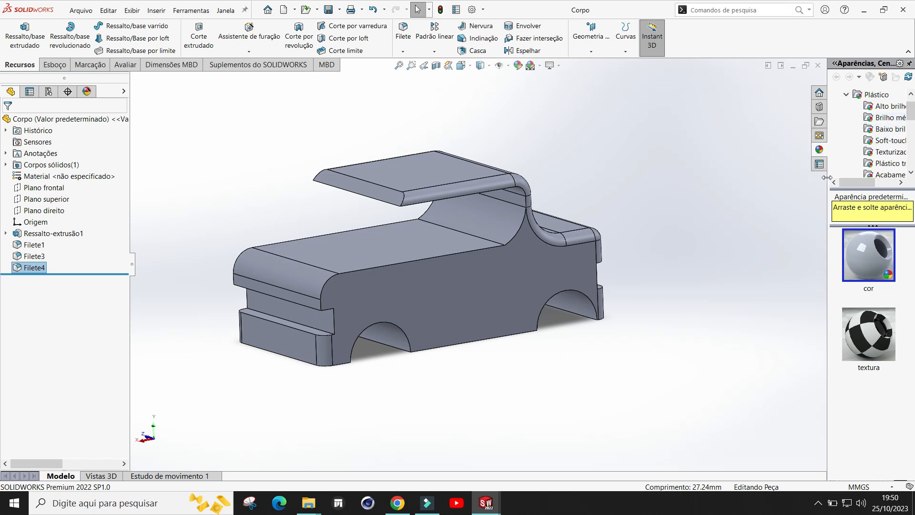
left_click_drag(828, 189, 766, 189)
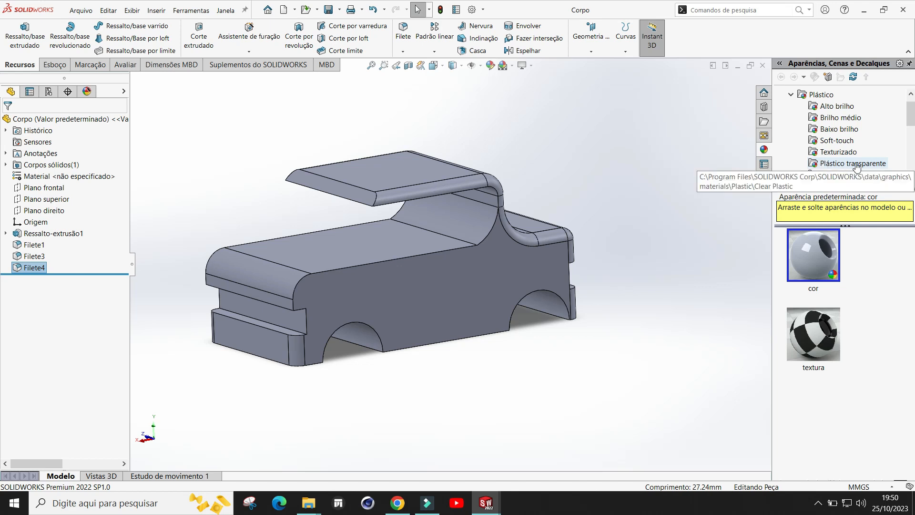
left_click(837, 119)
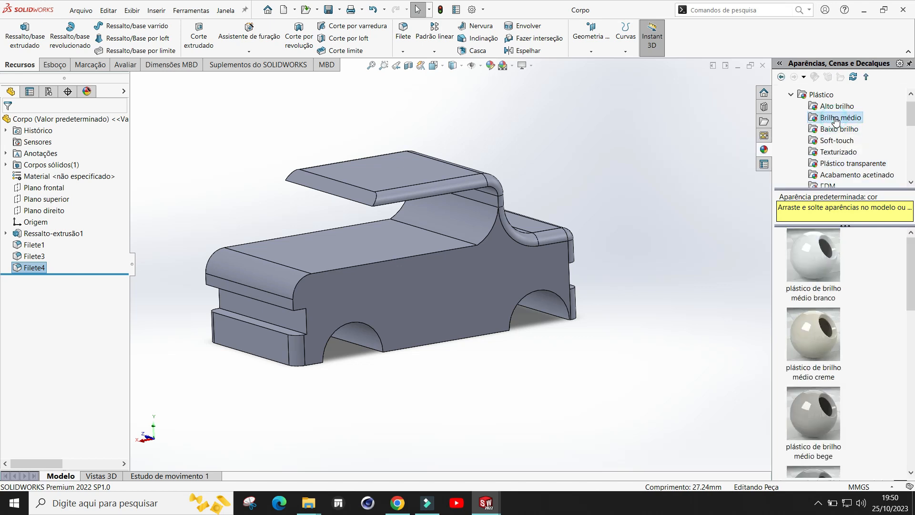
left_click(822, 107)
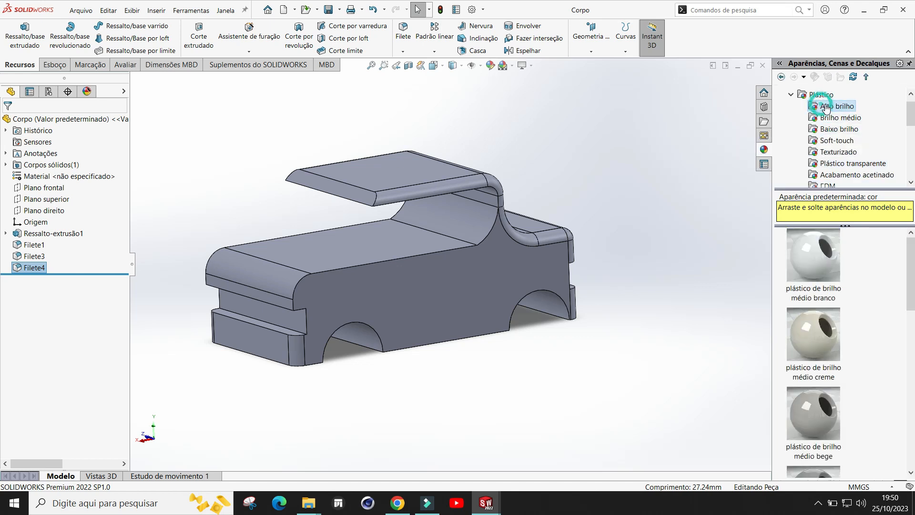
scroll(858, 323, "down", 5)
scroll(858, 323, "down", 3)
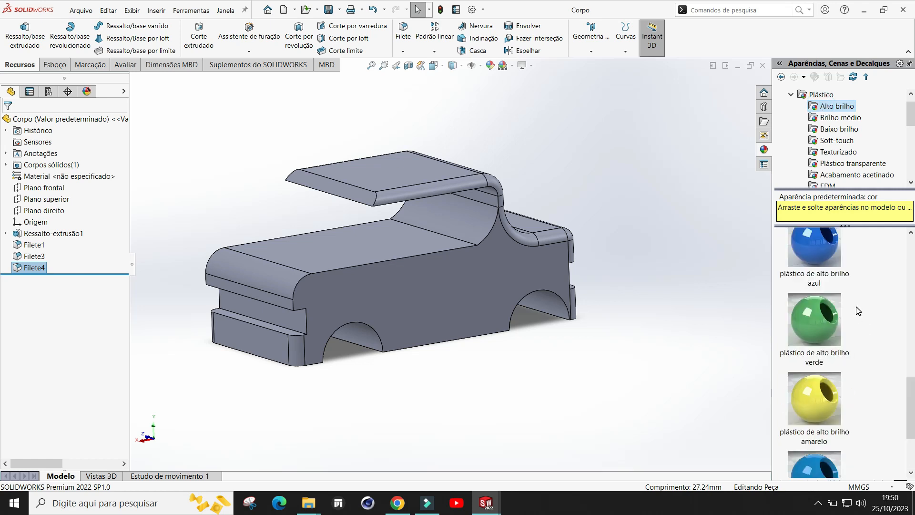
scroll(858, 310, "up", 2)
scroll(858, 311, "down", 3)
scroll(858, 311, "up", 2)
scroll(859, 311, "down", 2)
scroll(858, 311, "up", 3)
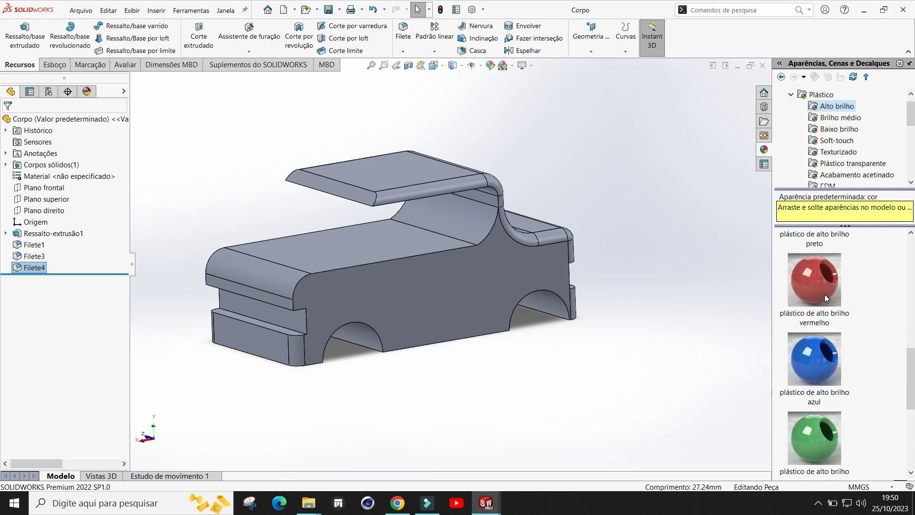
left_click_drag(819, 294, 461, 294)
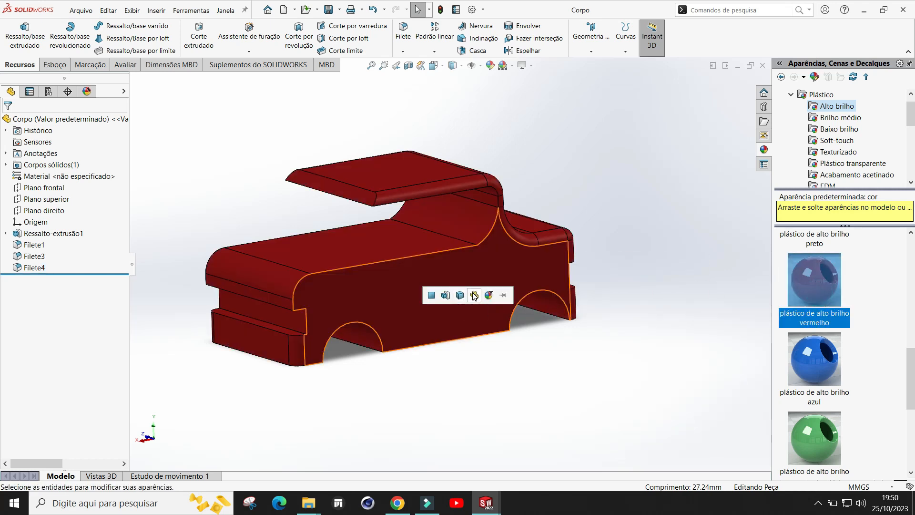
left_click(474, 296)
Step: Save the part with its new appearance
middle_click_drag(670, 201, 615, 191)
left_click(329, 10)
scroll(579, 244, "up", 1)
scroll(579, 244, "down", 1)
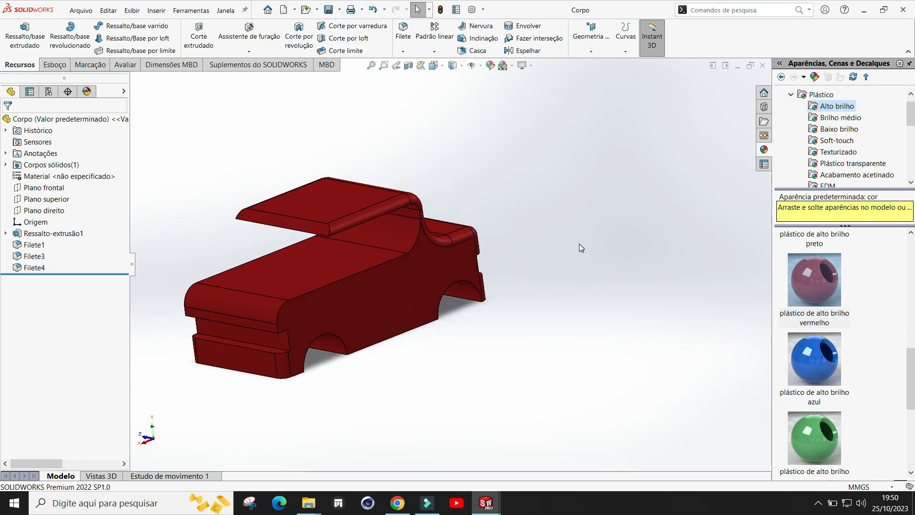
scroll(578, 245, "up", 1)
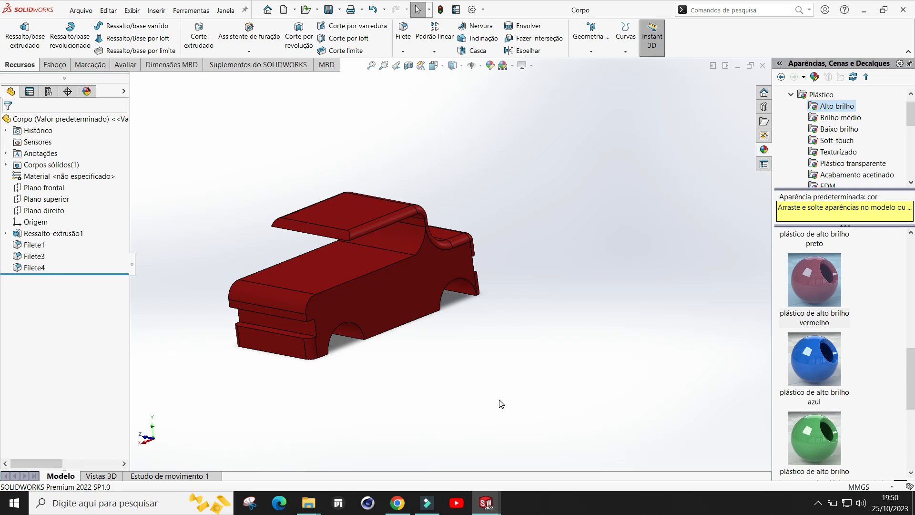
Step: Switch to the Peça3 part window with its open window-shaped sketch
middle_click_drag(439, 377, 512, 370)
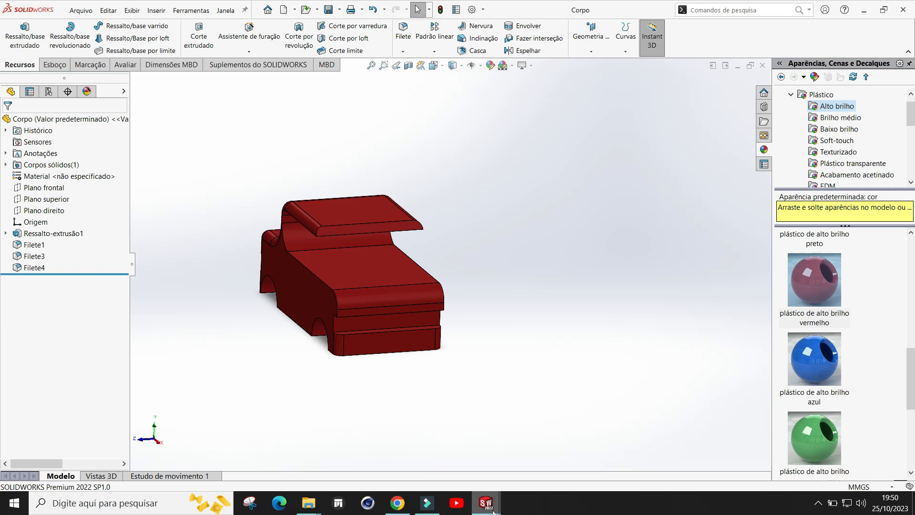
mouse_move(485, 503)
left_click(603, 443)
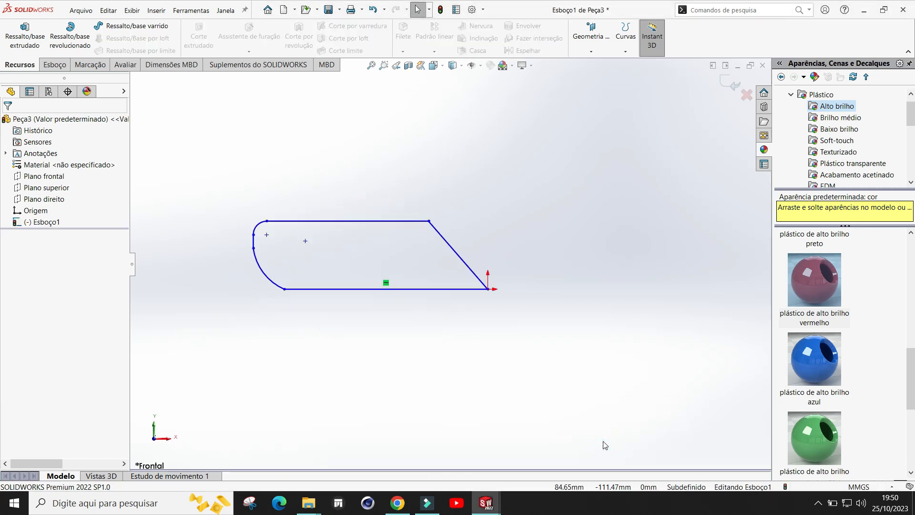
Step: Extrude the sketch as a boss 140 mm deep
mouse_move(411, 321)
middle_mouse_down()
mouse_move(435, 334)
mouse_move(428, 331)
middle_mouse_up()
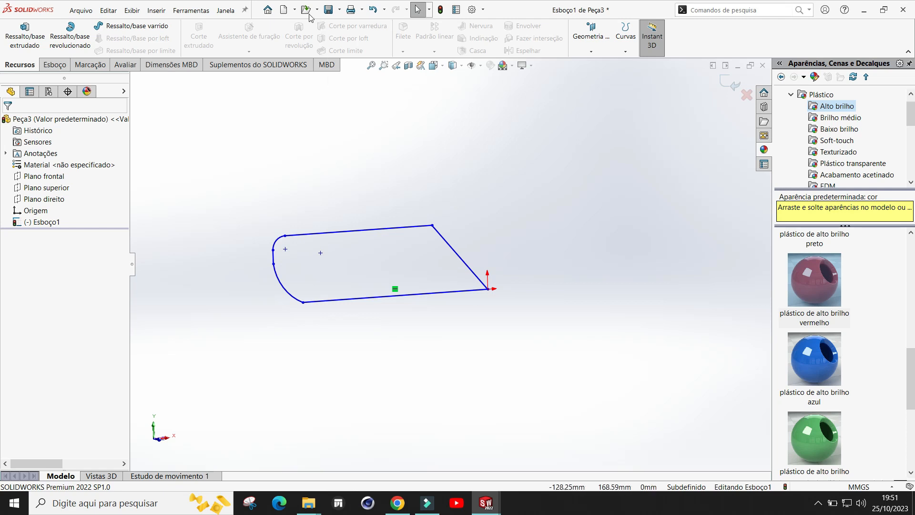
left_click(29, 39)
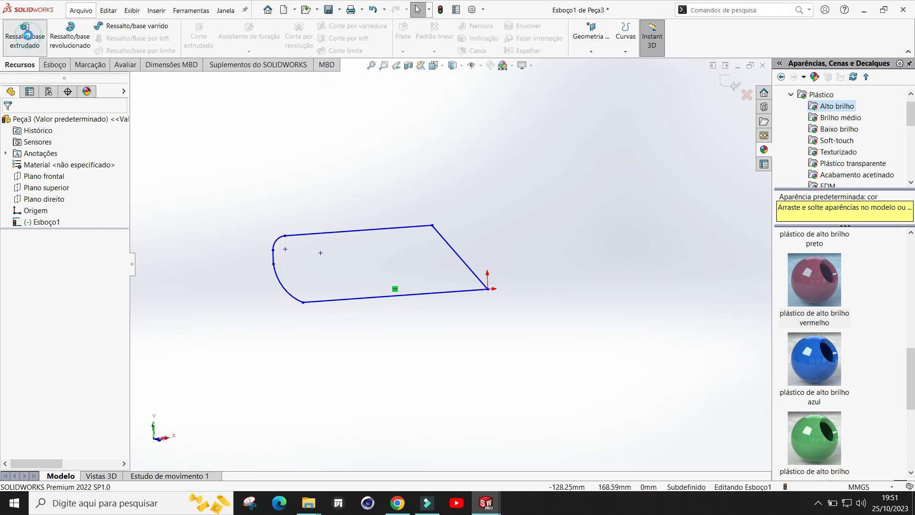
middle_click_drag(388, 222, 414, 258)
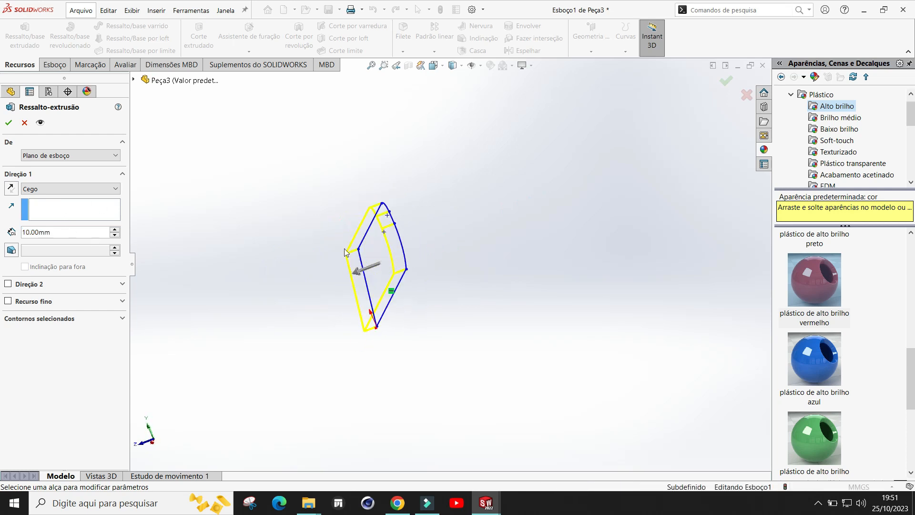
left_click_drag(370, 267, 257, 341)
type("140")
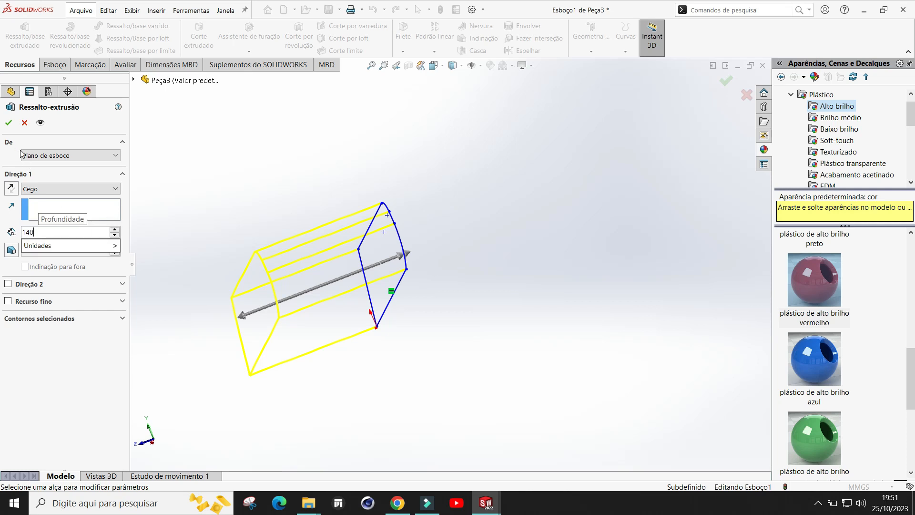
key("Return")
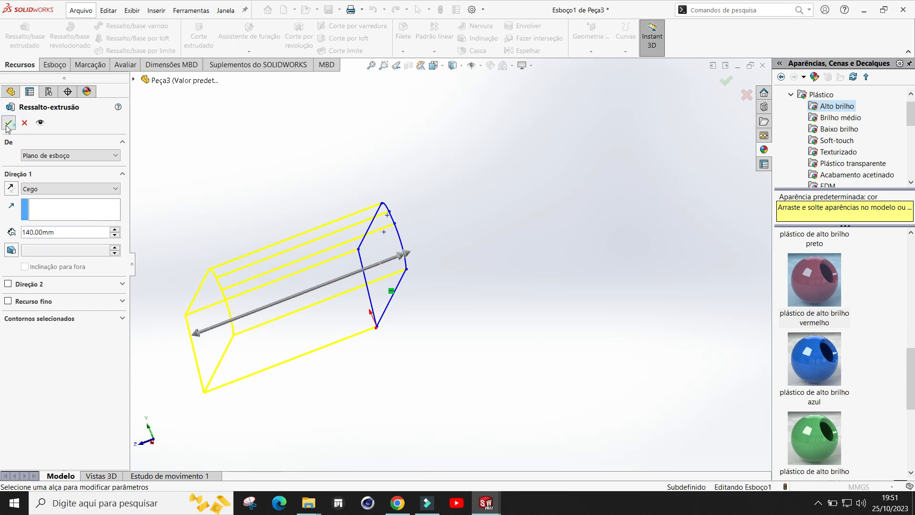
left_click(8, 124)
Step: Apply the vidro transparente glass appearance from the Vidro folder to the part
middle_click_drag(436, 190, 398, 262)
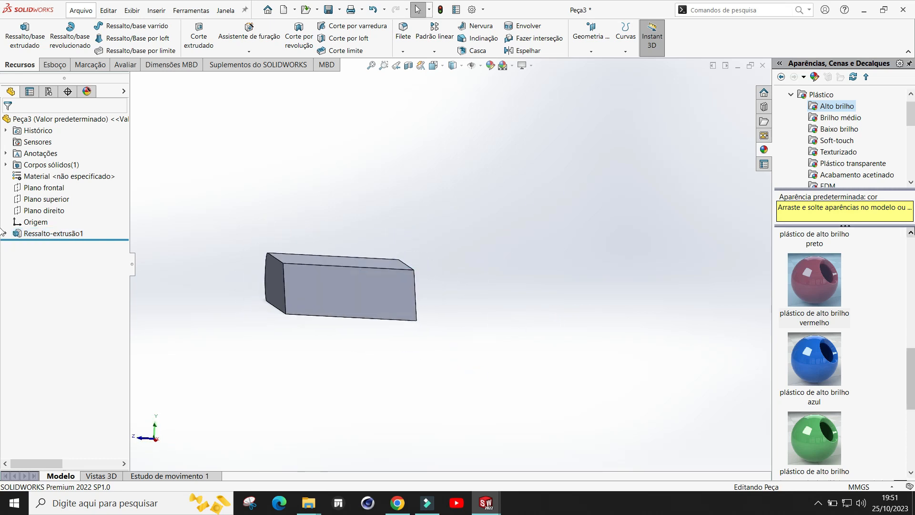
left_click(792, 95)
left_click(820, 140)
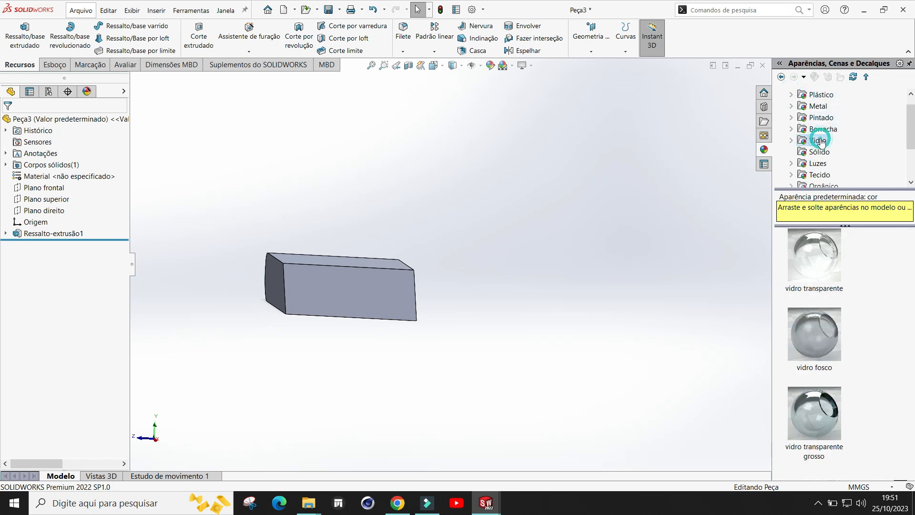
left_click_drag(818, 260, 383, 308)
left_click(383, 307)
middle_click_drag(480, 294, 491, 271)
left_click_drag(802, 248, 384, 294)
left_click(390, 287)
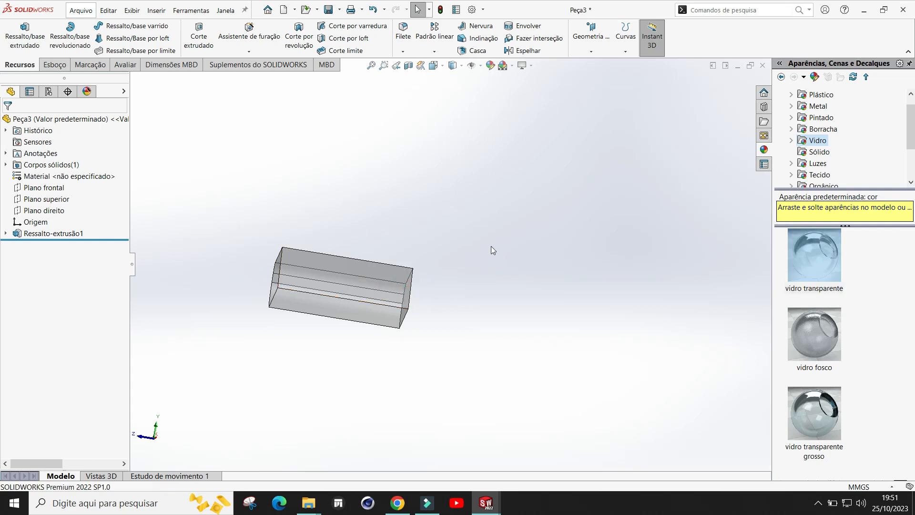
Step: Save the part as Vidro in the Semana 10 folder
middle_click_drag(509, 264, 475, 271)
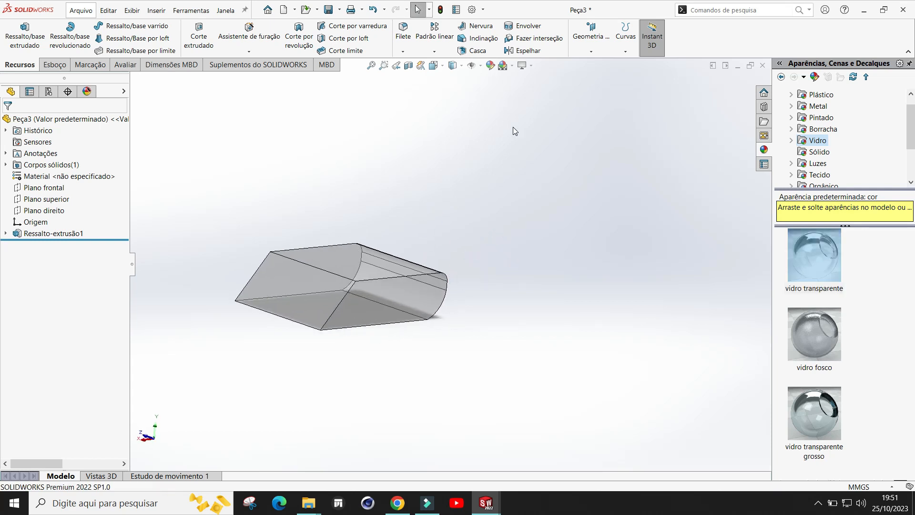
left_click(339, 10)
left_click(346, 37)
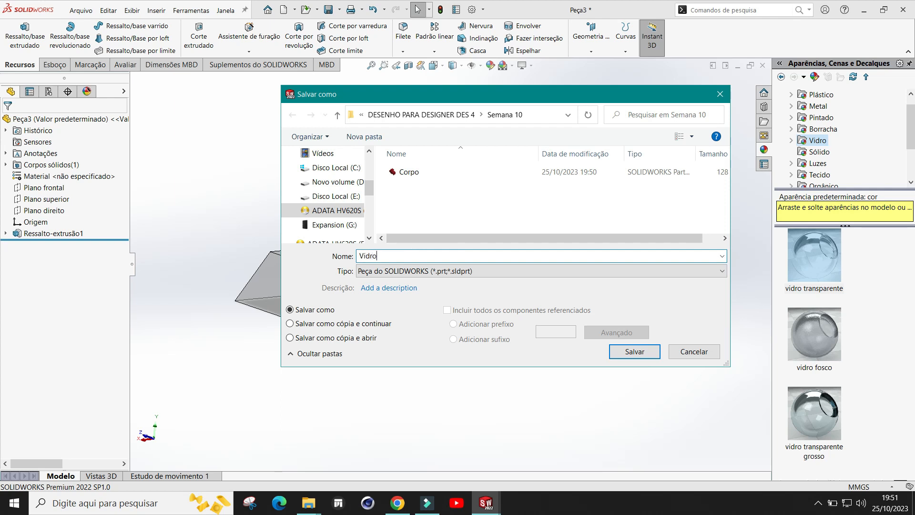
left_click(652, 353)
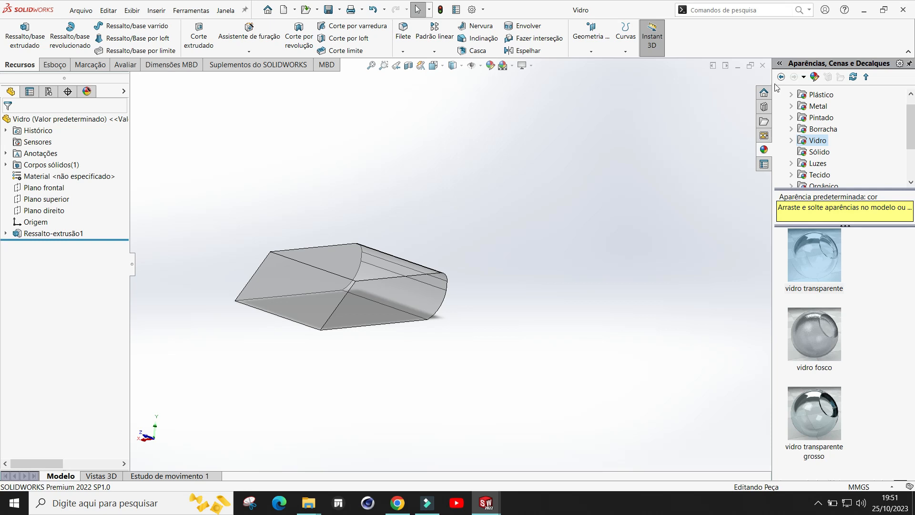
Step: Return to the Corpo part and open Esboço1 under Ressalto-extrusão1 for editing
left_click(763, 67)
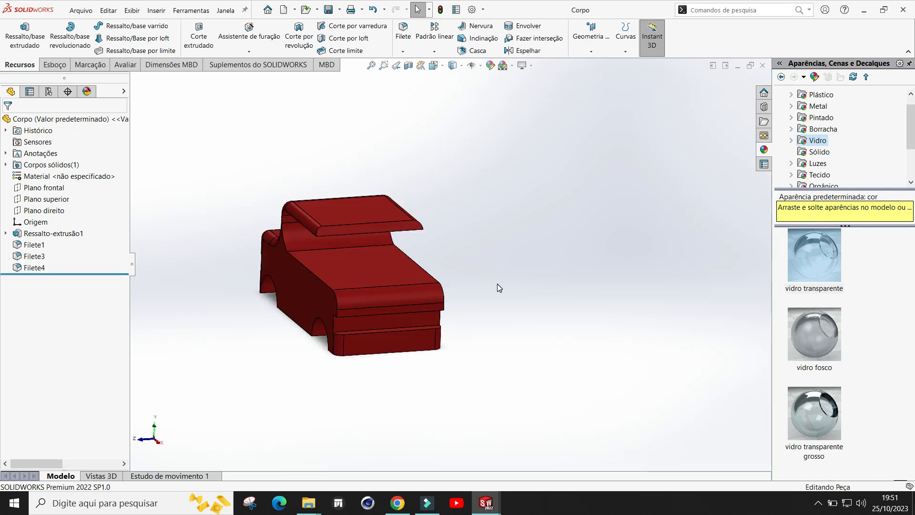
middle_click_drag(651, 178, 526, 218)
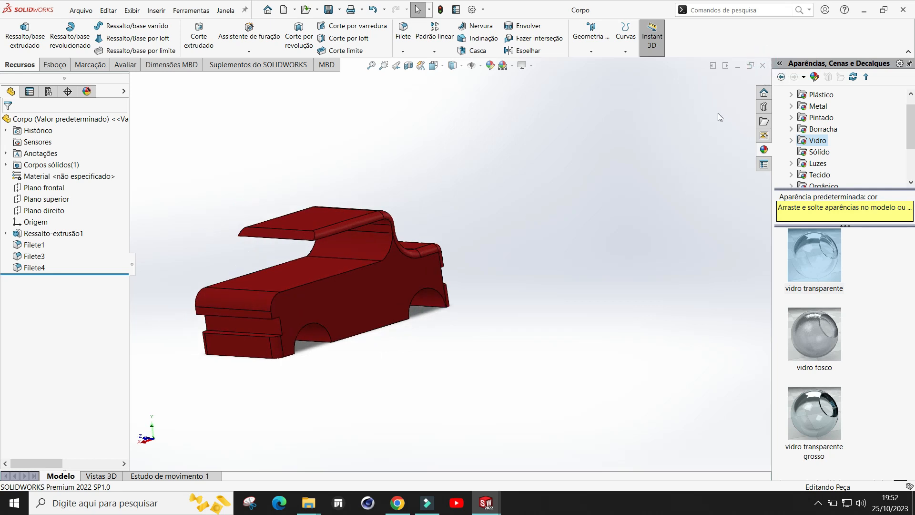
middle_click_drag(276, 390, 448, 354)
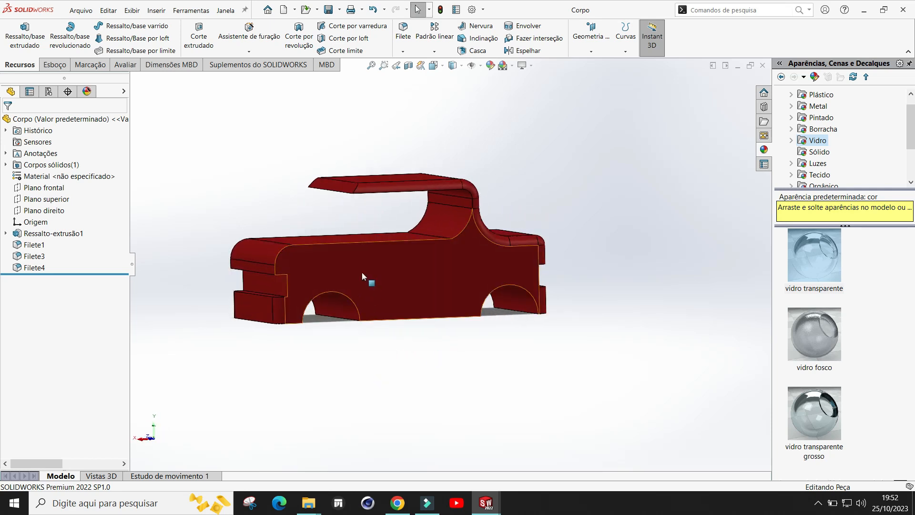
scroll(361, 271, "down", 2)
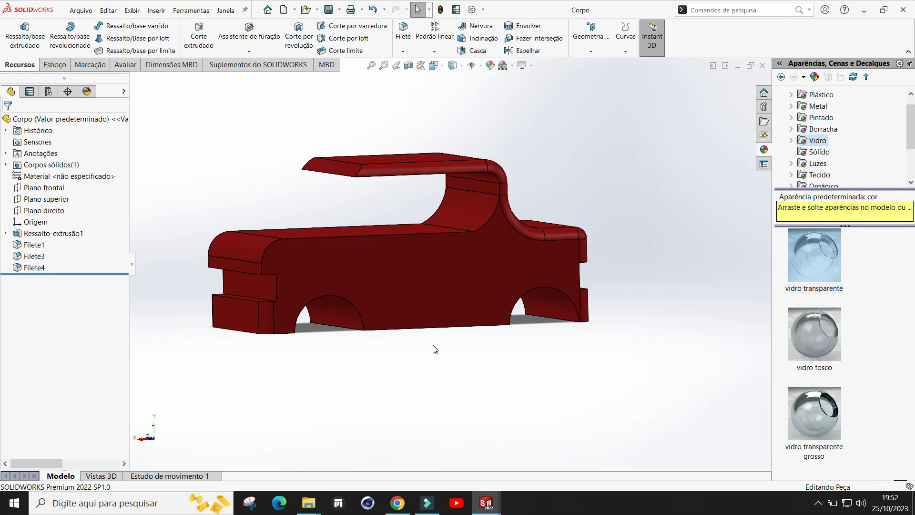
scroll(435, 349, "up", 2)
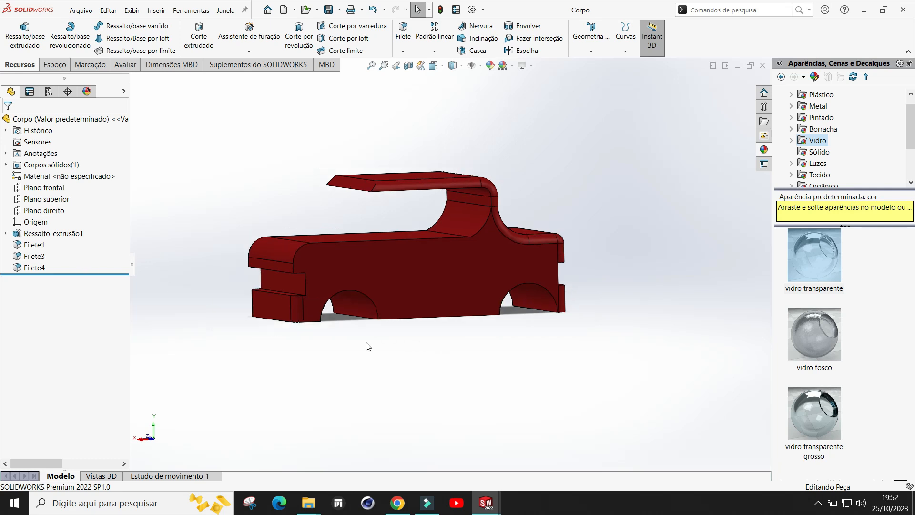
left_click(6, 233)
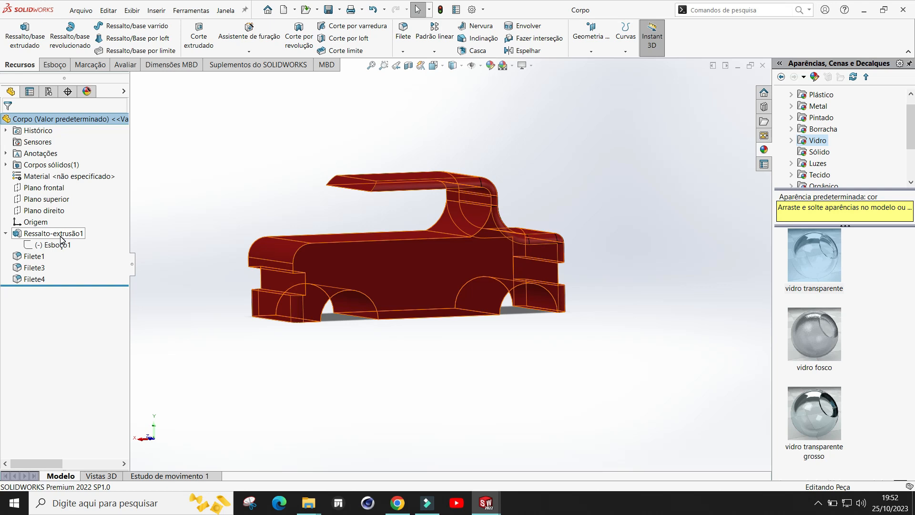
left_click(56, 246)
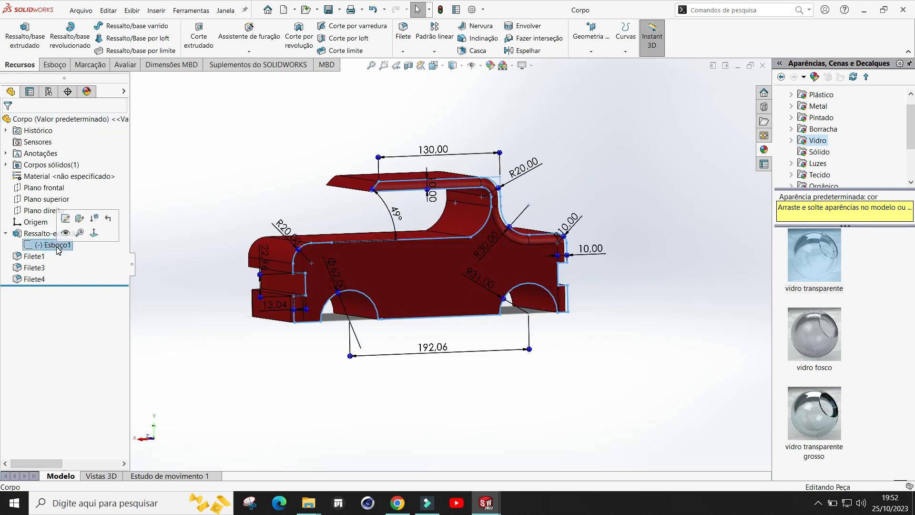
left_click(65, 219)
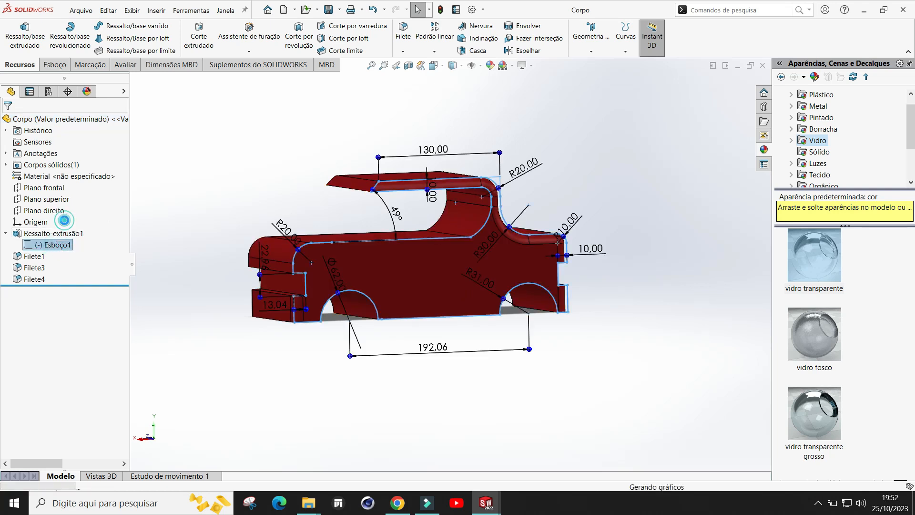
Step: Select the three lines forming the rectangular notch at the hood end of the sketch and copy them
scroll(594, 188, "up", 2)
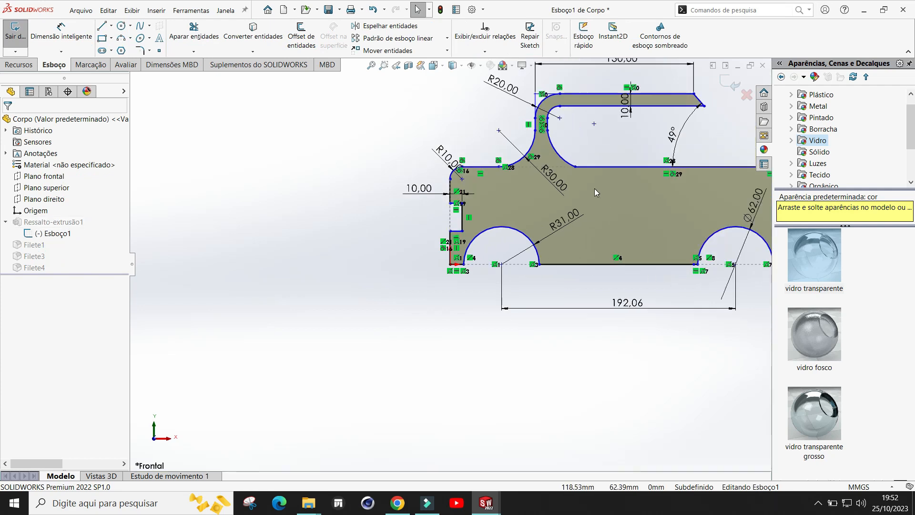
scroll(593, 188, "down", 5)
scroll(444, 267, "up", 2)
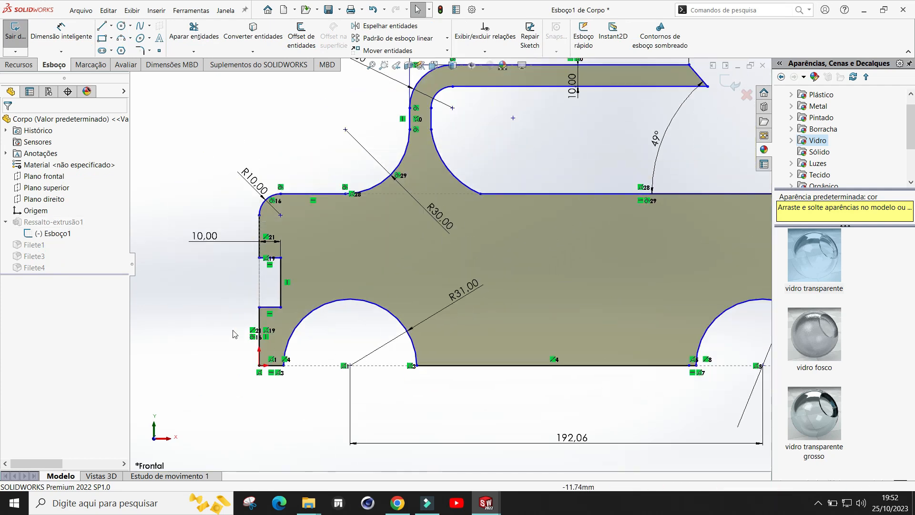
left_click(211, 305)
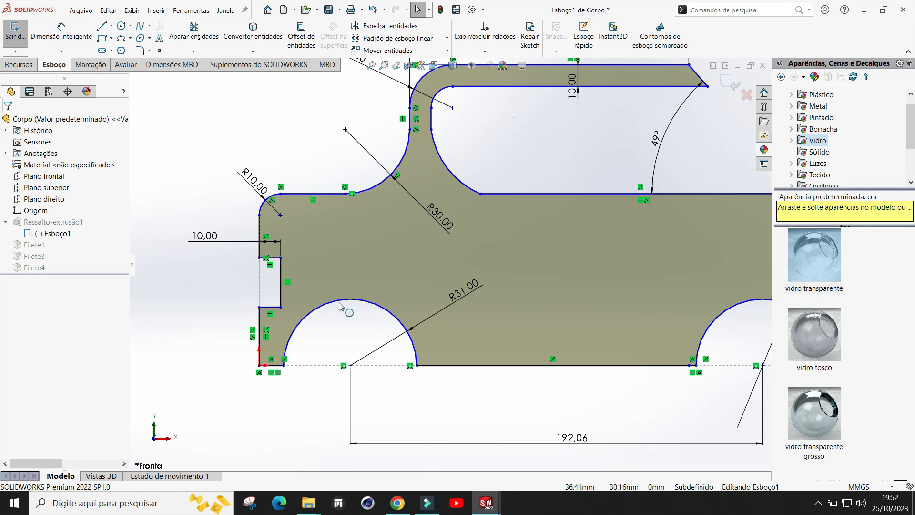
scroll(208, 294, "down", 1)
scroll(291, 265, "up", 1)
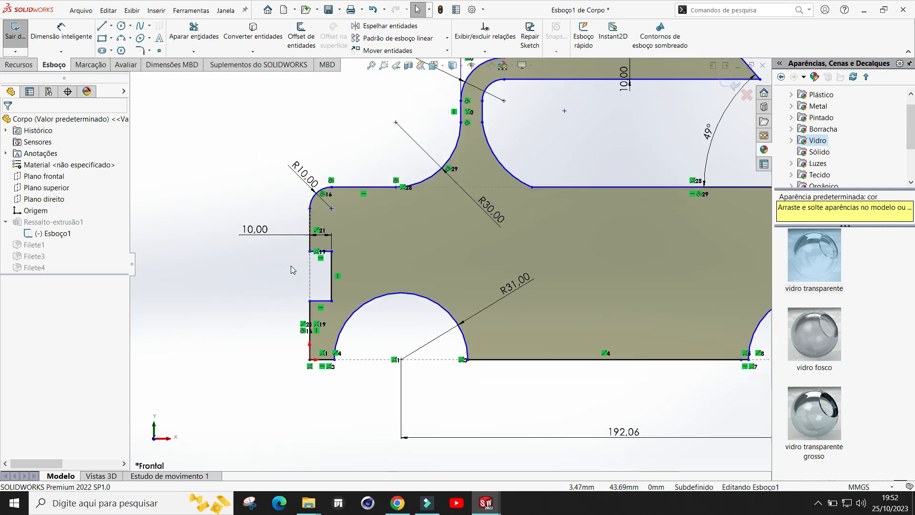
scroll(293, 277, "down", 1)
scroll(333, 312, "up", 1)
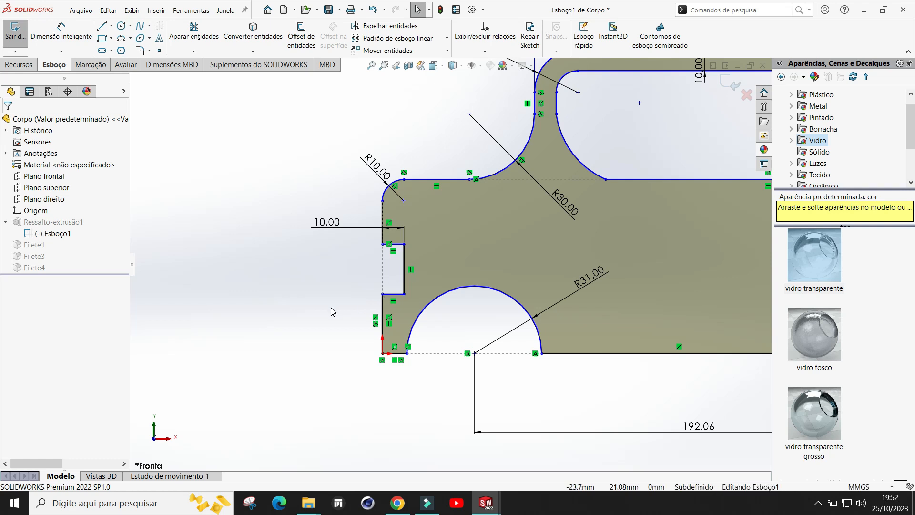
scroll(453, 216, "down", 1)
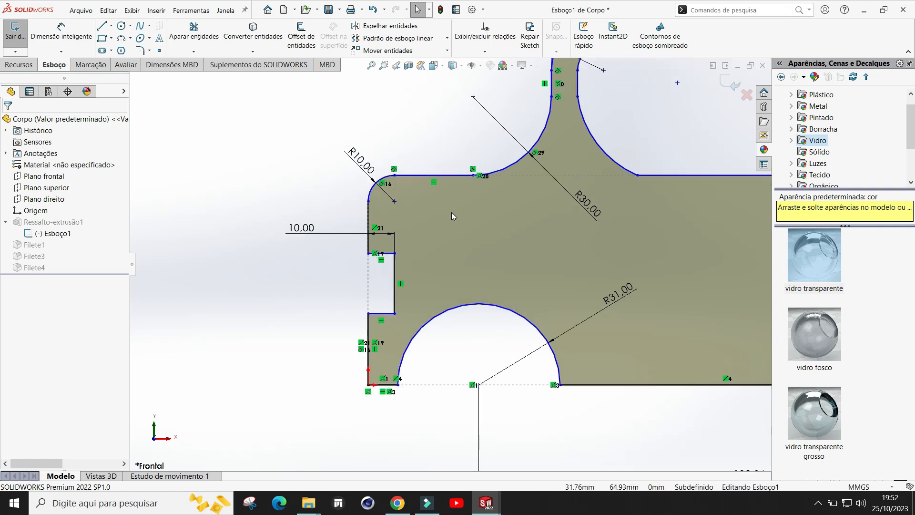
scroll(441, 246, "down", 1)
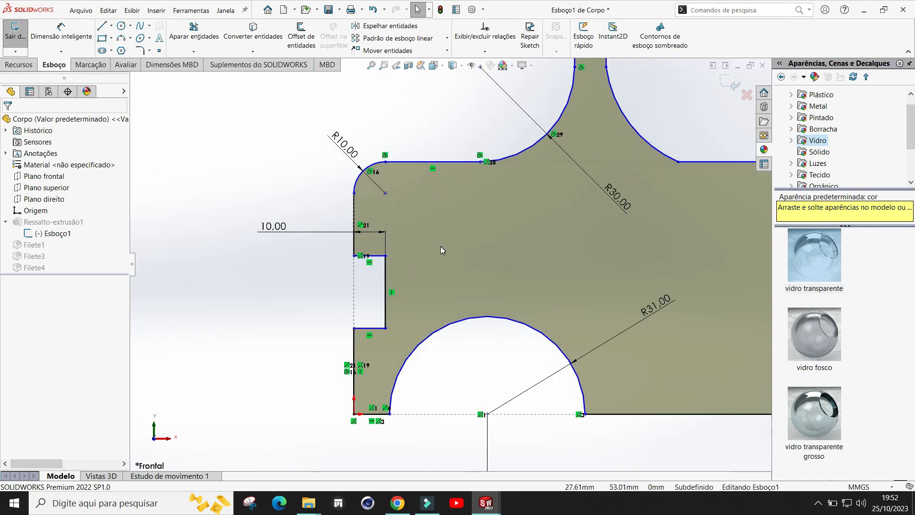
left_click(379, 257)
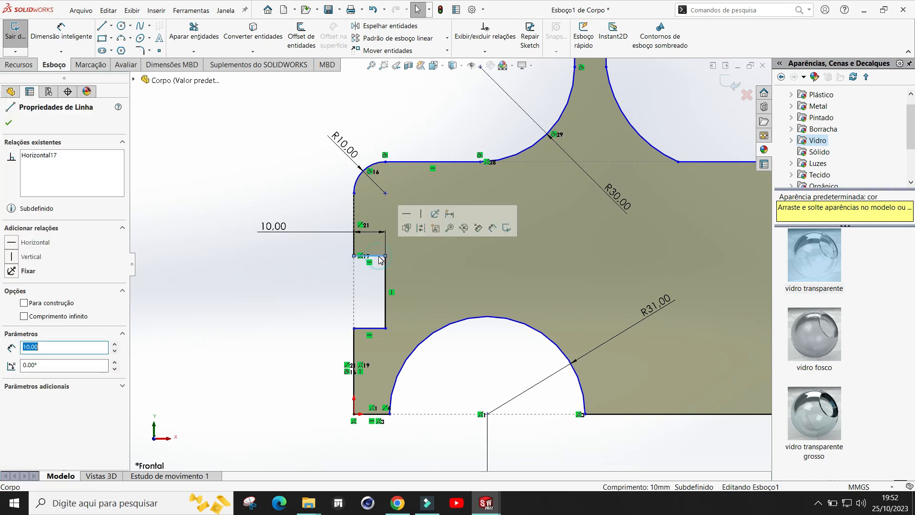
left_click(385, 282, "ctrl")
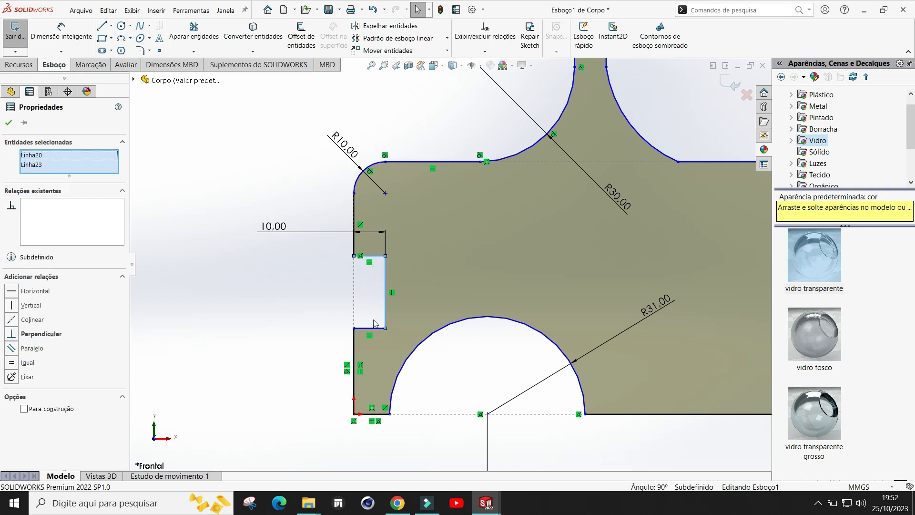
left_click(372, 329, "ctrl")
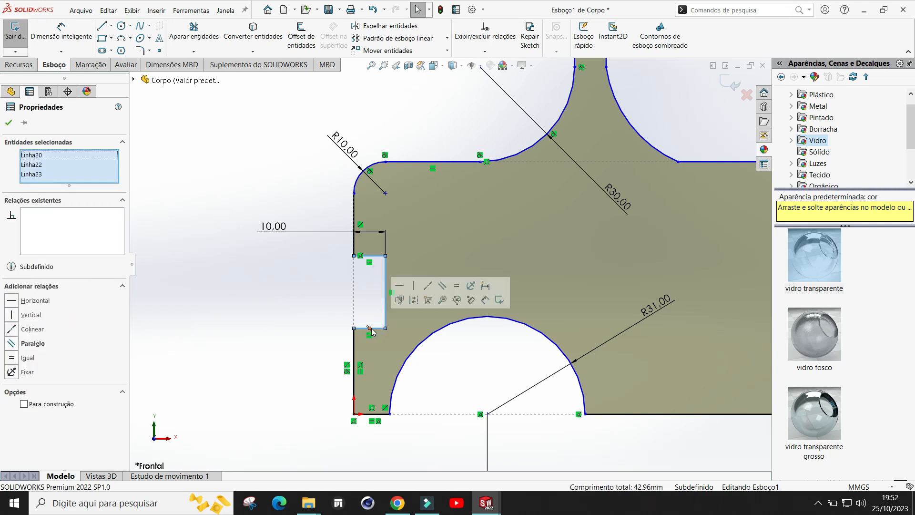
left_click(107, 11)
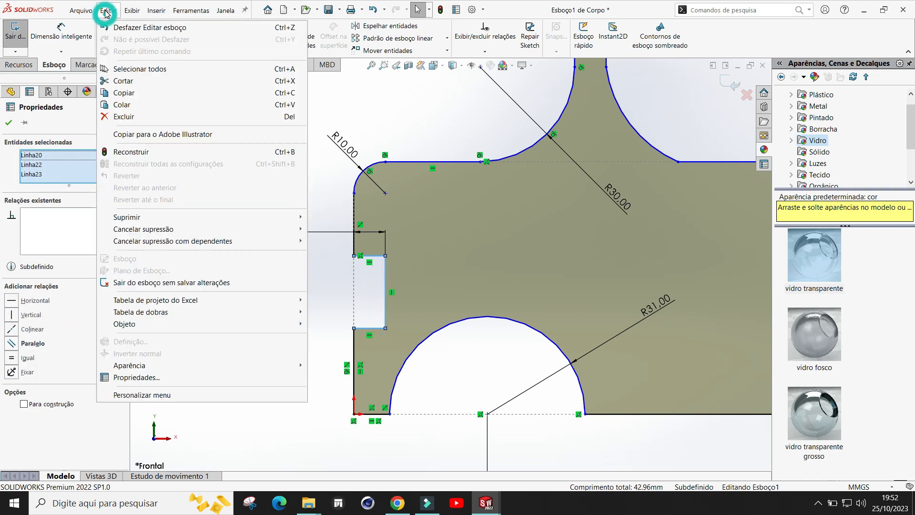
left_click(127, 92)
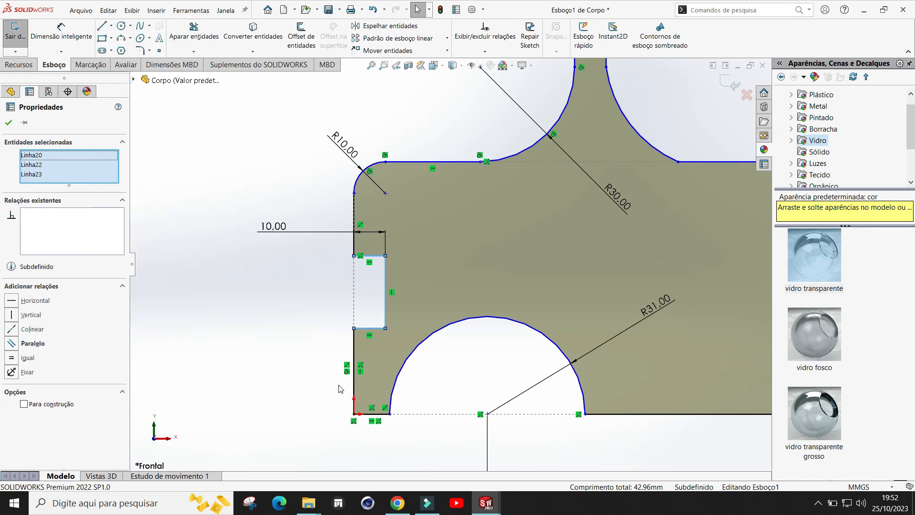
left_click(285, 11)
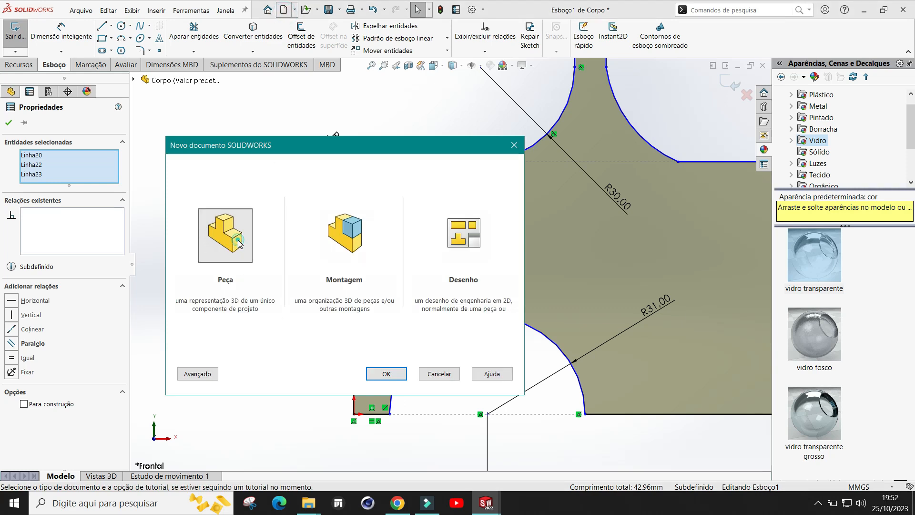
left_click(446, 377)
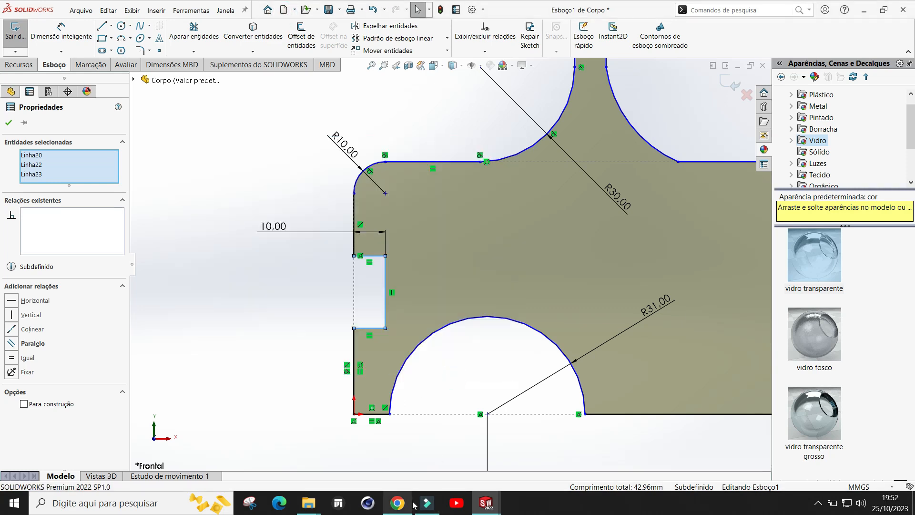
left_click(487, 505)
left_click(444, 457)
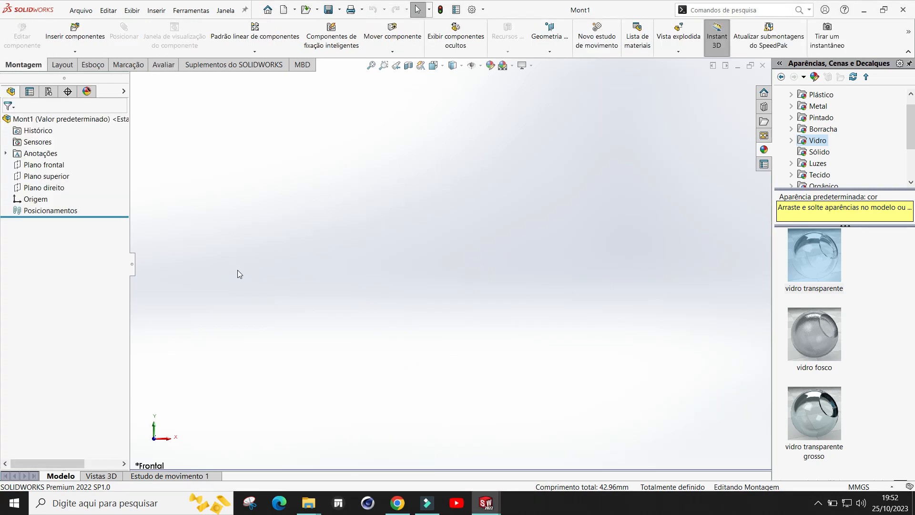
mouse_move(487, 503)
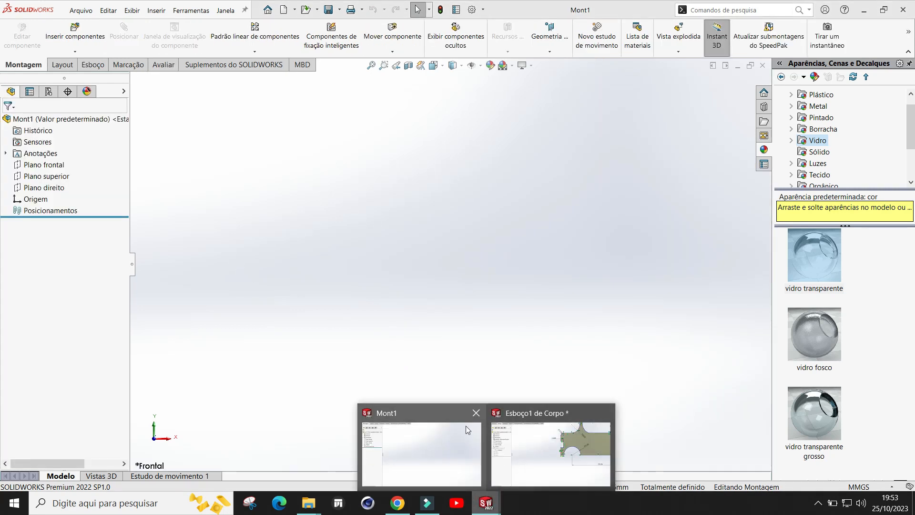
left_click(494, 441)
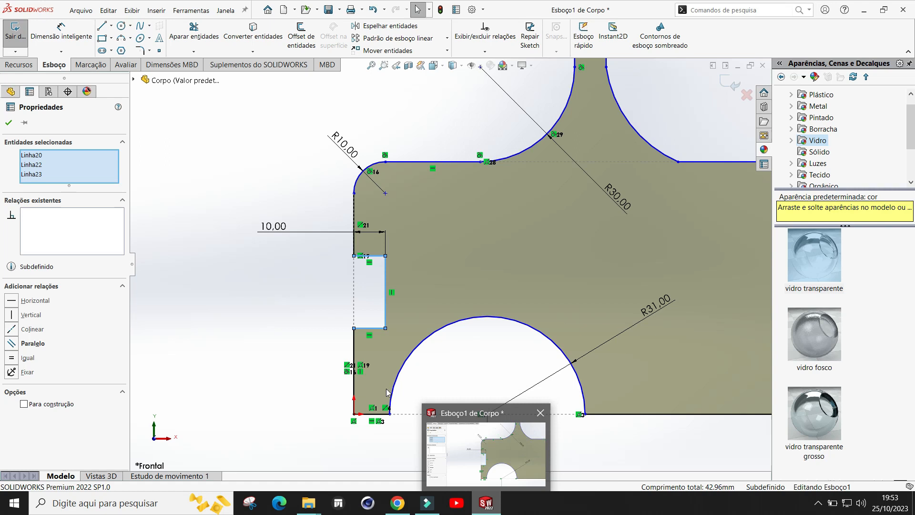
Step: Create a new part document
left_click(284, 9)
left_click(234, 239)
left_click(387, 373)
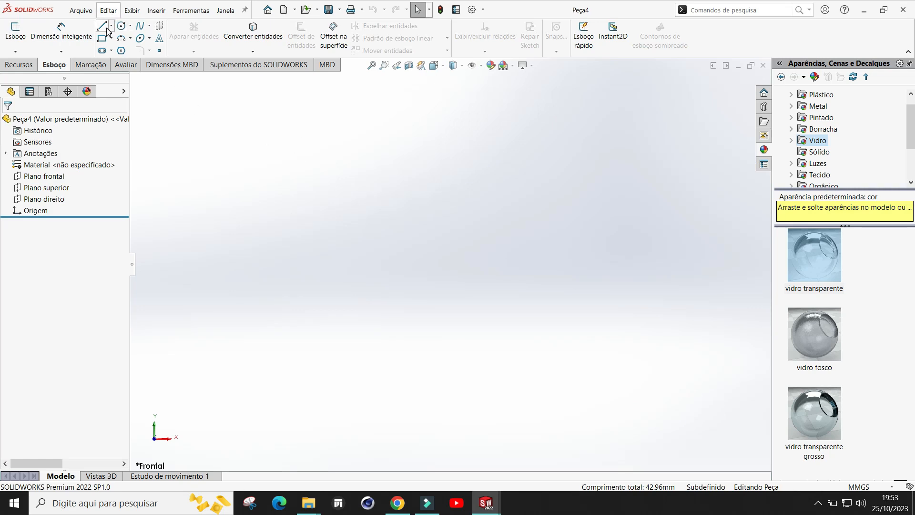
Step: Start a sketch on the Front Plane and paste the copied notch lines into it
left_click(16, 31)
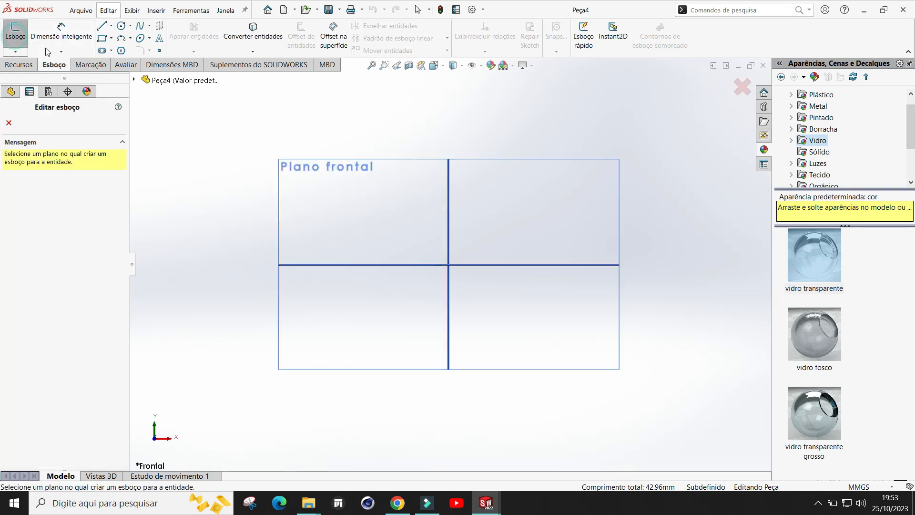
left_click(400, 177)
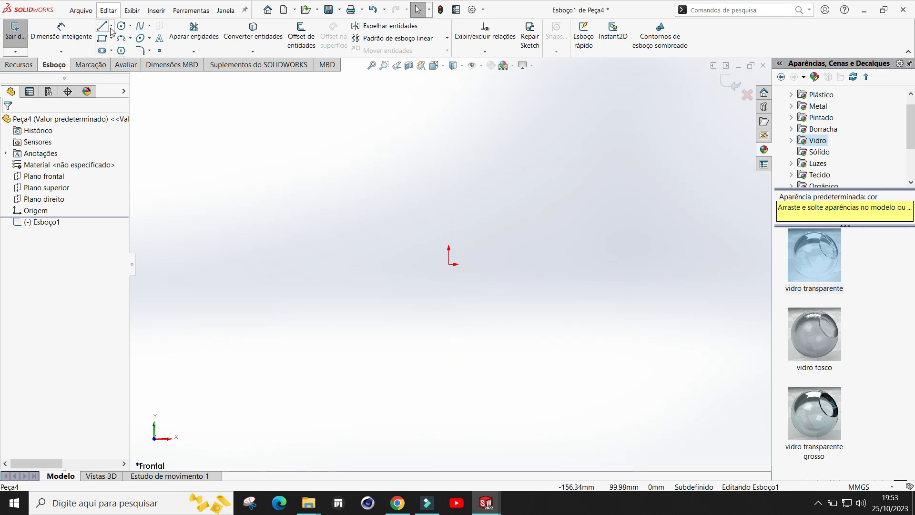
left_click(108, 10)
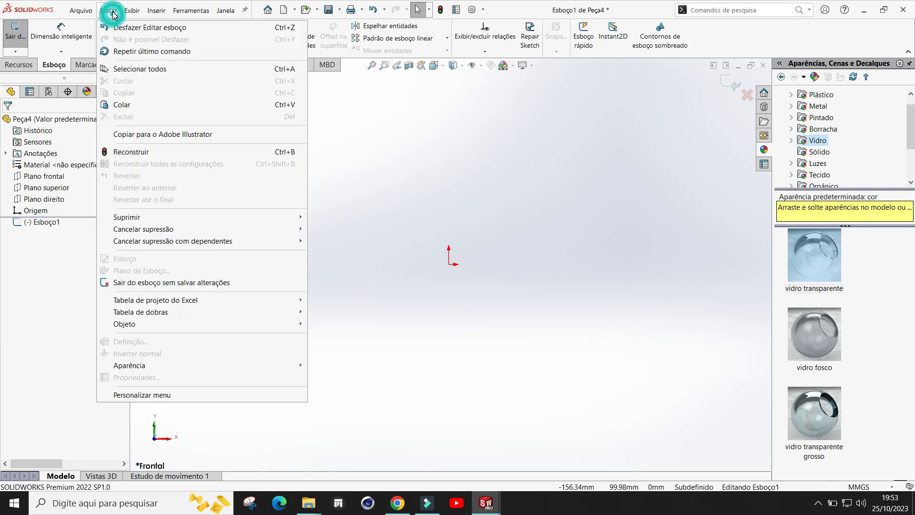
left_click(122, 105)
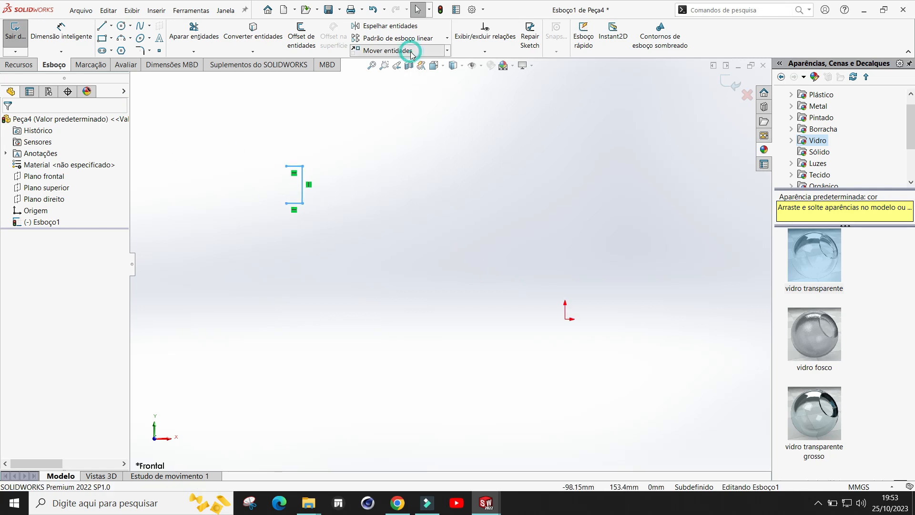
Step: Move the pasted lines so their lower right corner sits on the sketch origin
left_click(395, 50)
left_click(313, 211)
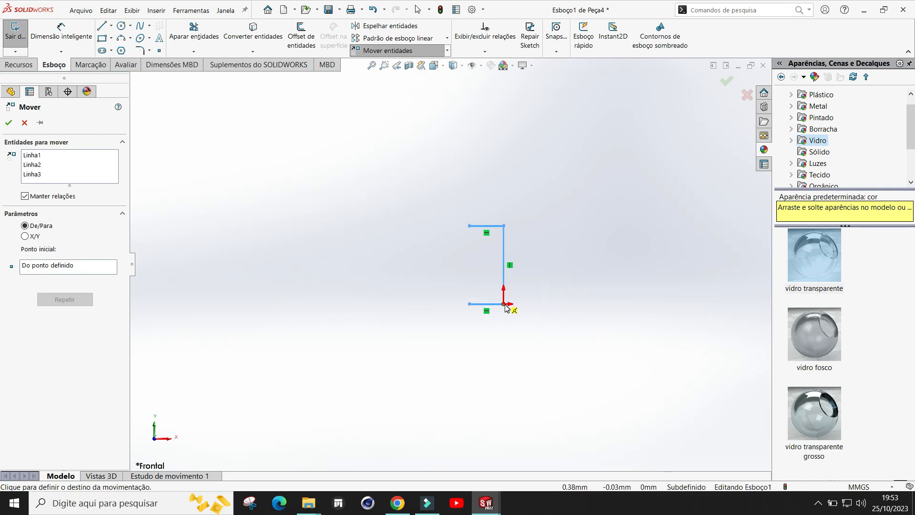
left_click(504, 304)
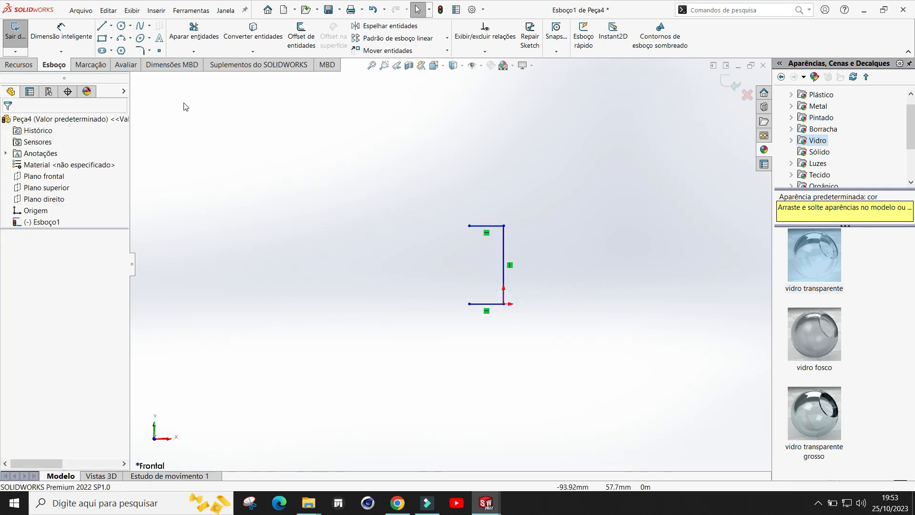
Step: Close the profile with a three-point arc between the open line ends, setting its radius to 16 mm
scroll(584, 270, "down", 1)
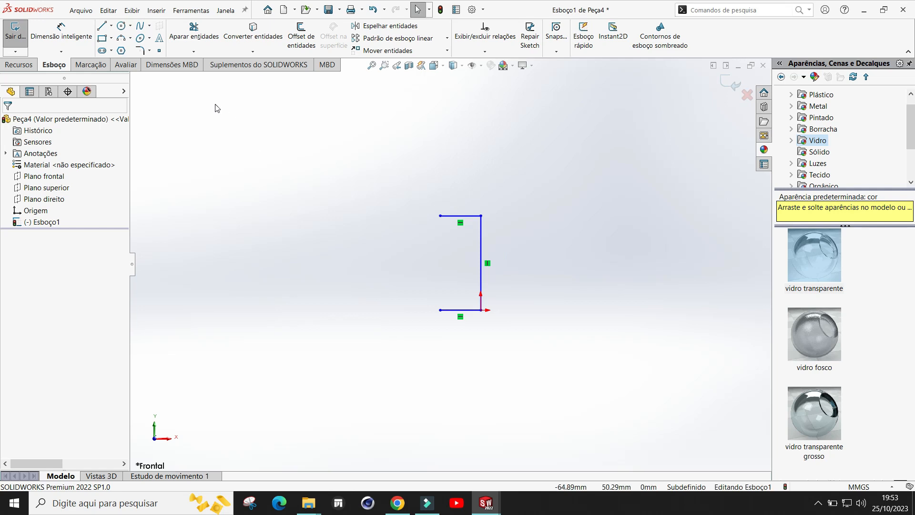
left_click(122, 42)
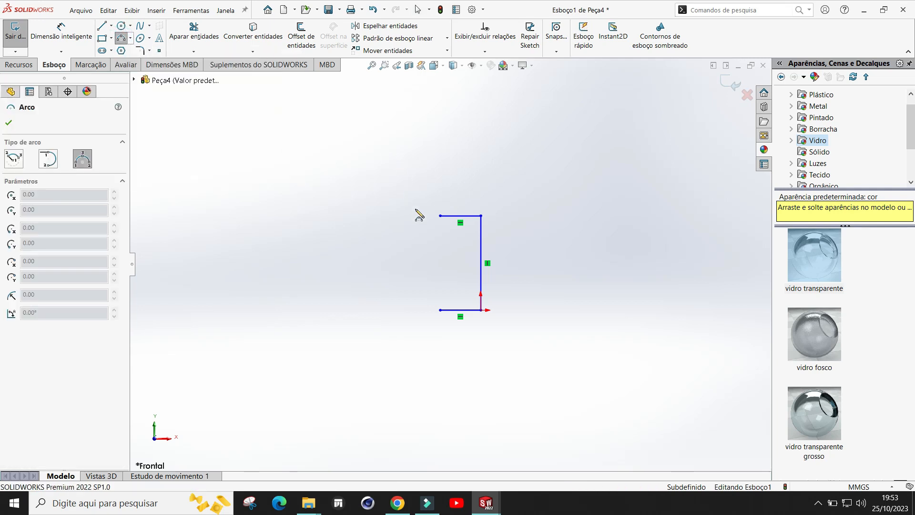
left_click(441, 216)
left_click(439, 310)
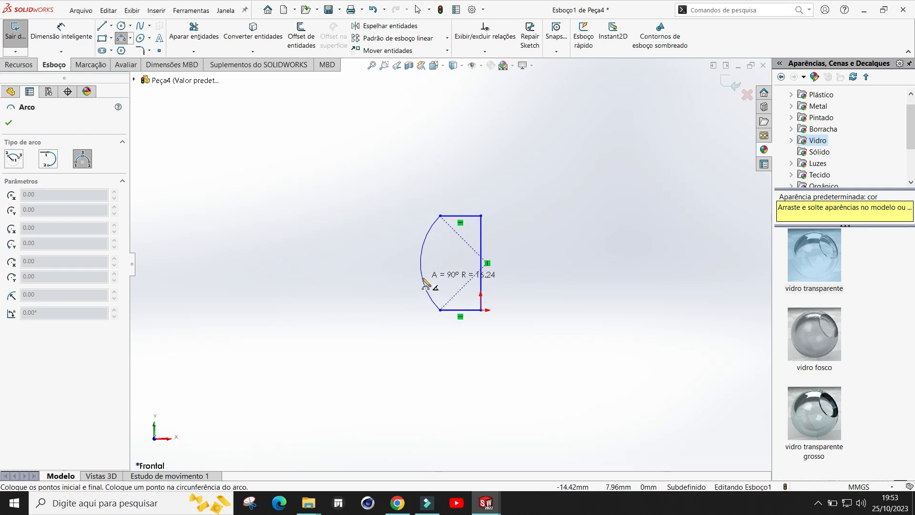
left_click(421, 263)
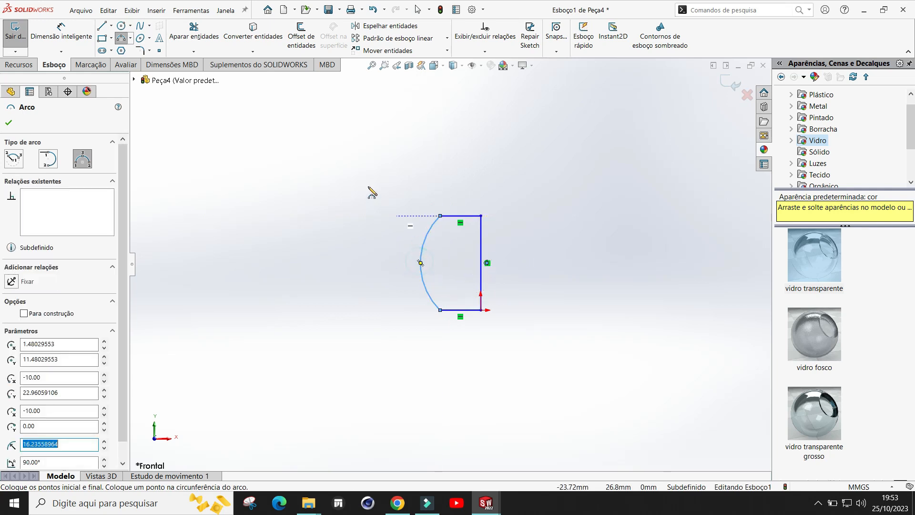
left_click_drag(70, 446, 22, 447)
type("16")
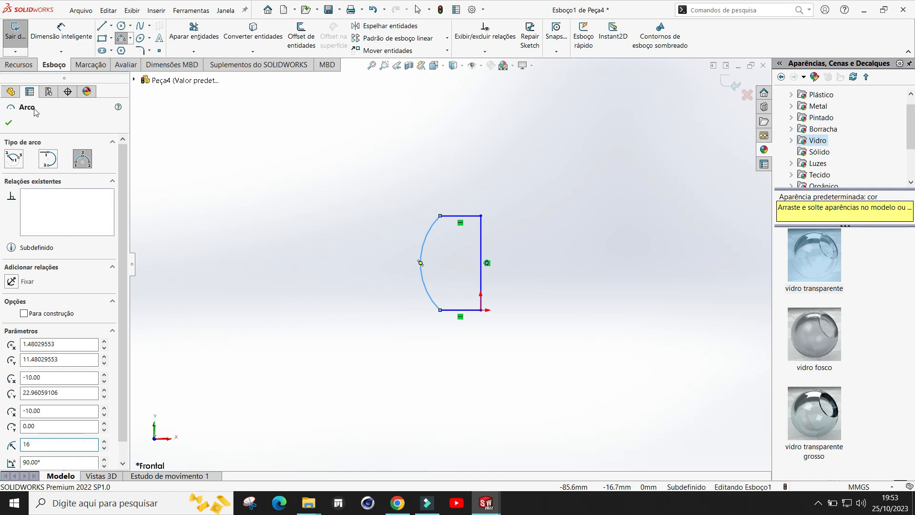
left_click(9, 124)
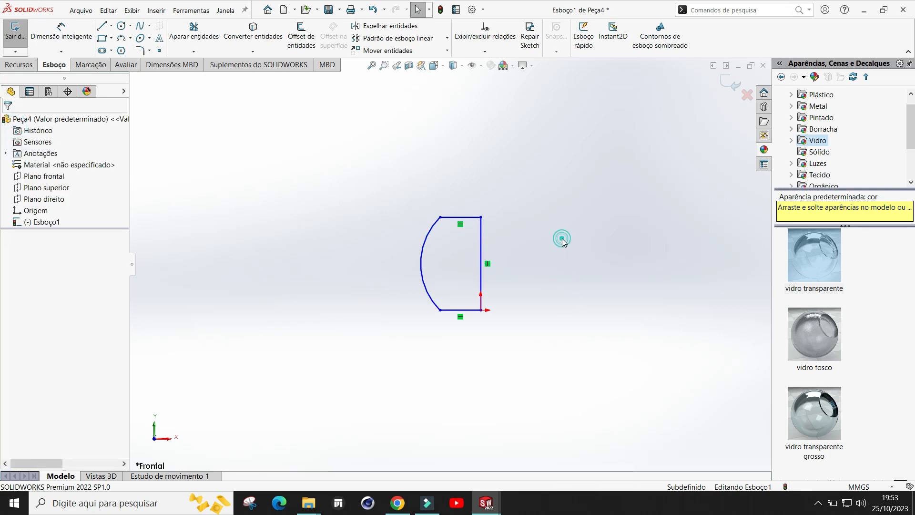
Step: Extrude the closed sketch profile as a boss 40 mm deep
mouse_move(493, 278)
middle_mouse_down()
mouse_move(548, 291)
mouse_move(539, 293)
middle_mouse_up()
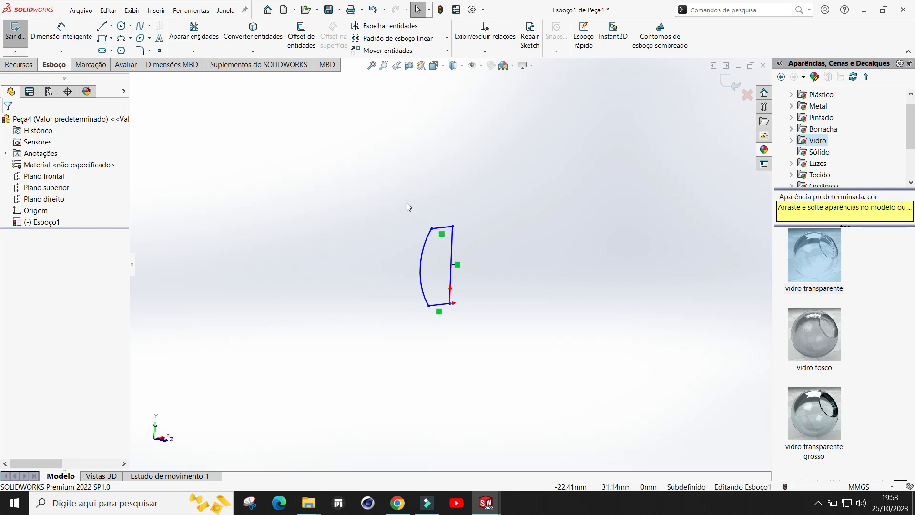
left_click(22, 68)
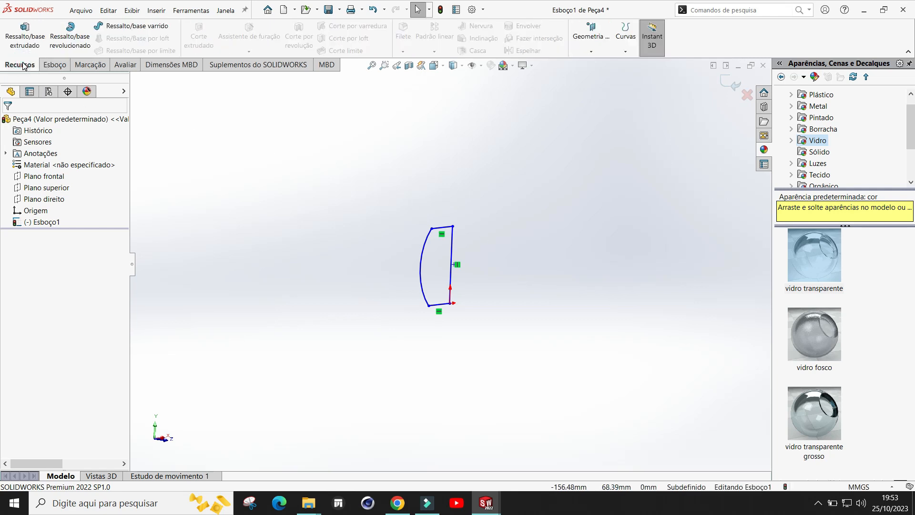
left_click(30, 42)
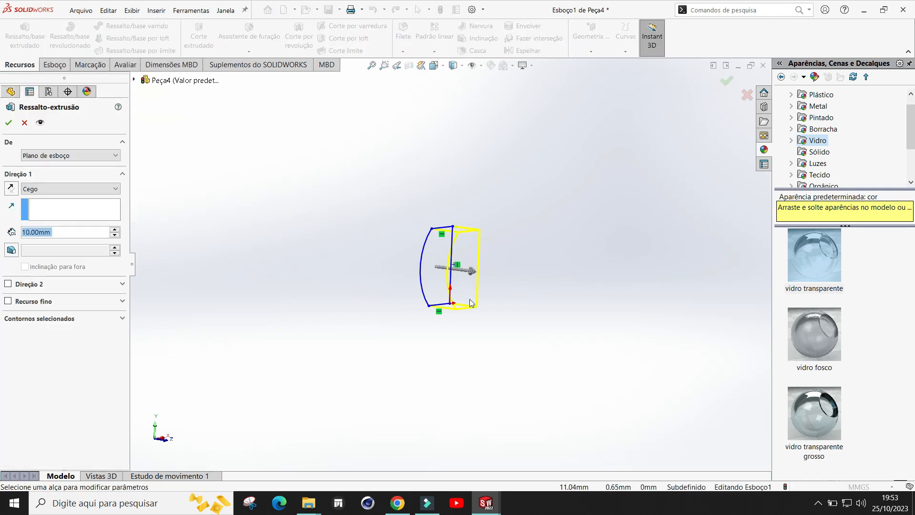
left_click_drag(473, 270, 549, 290)
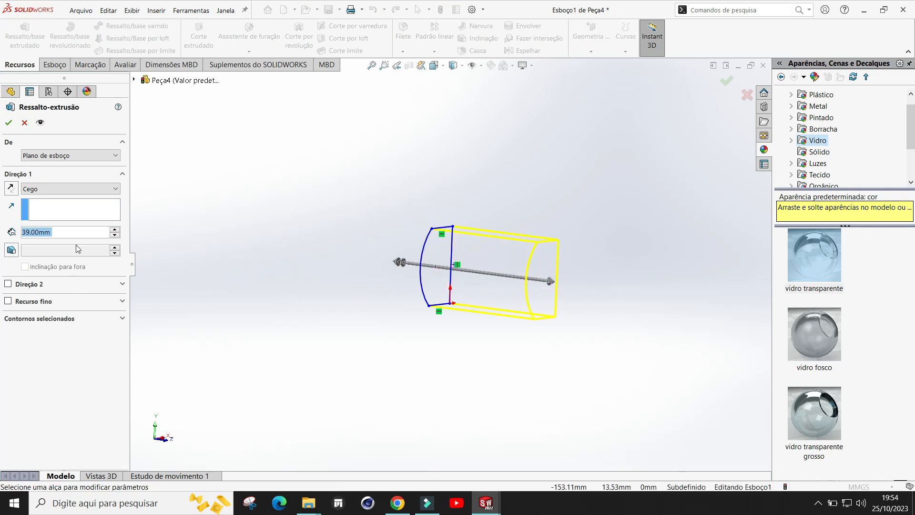
type("40")
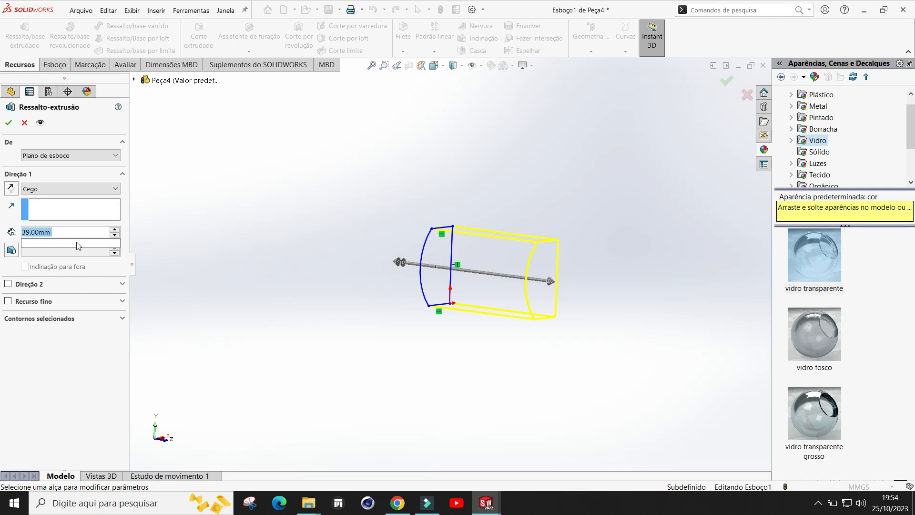
key("Return")
left_click(9, 122)
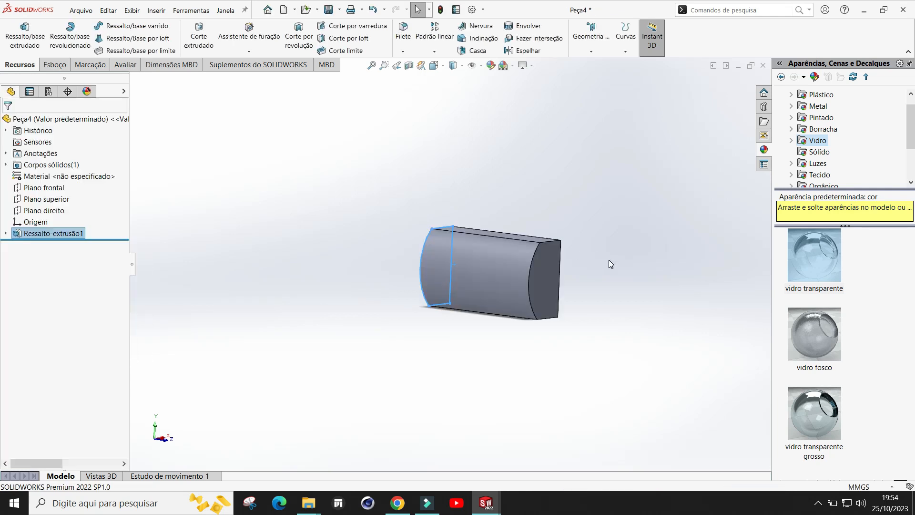
Step: Apply the LED vermelho appearance from the Luzes > LED folder to the part
mouse_move(590, 269)
middle_mouse_down()
mouse_move(605, 266)
mouse_move(601, 278)
middle_mouse_up()
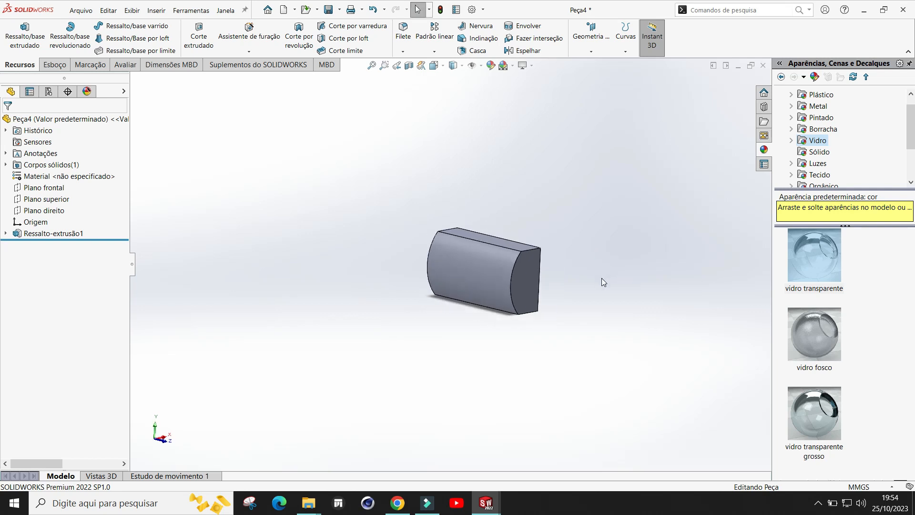
scroll(819, 118, "up", 1)
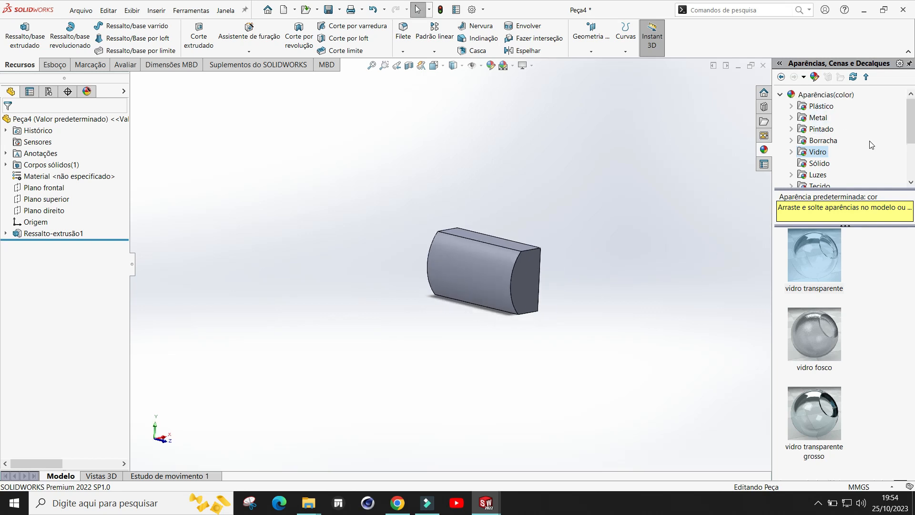
left_click(783, 95)
left_click(781, 95)
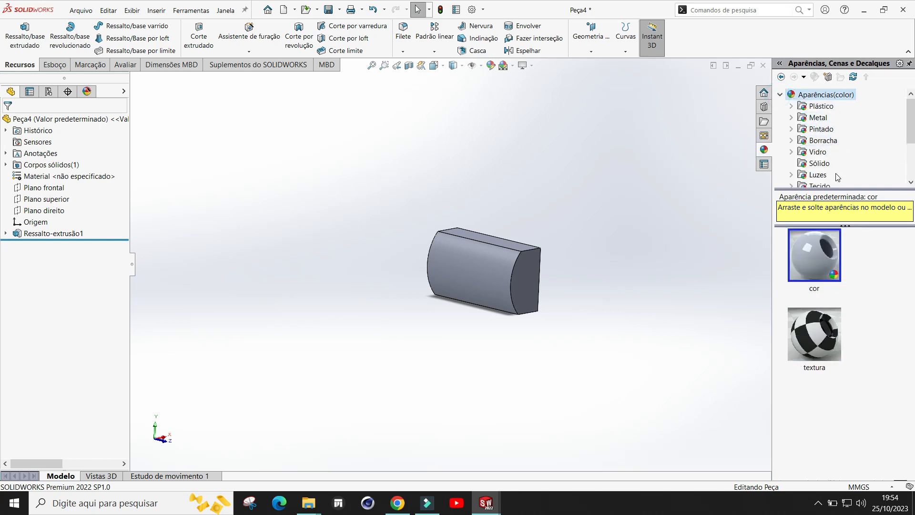
left_click(816, 175)
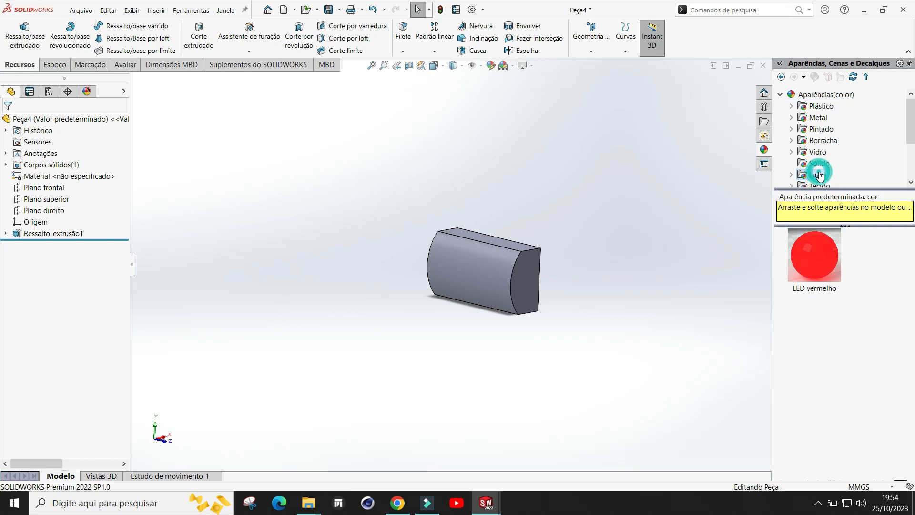
left_click(793, 176)
left_click(824, 141)
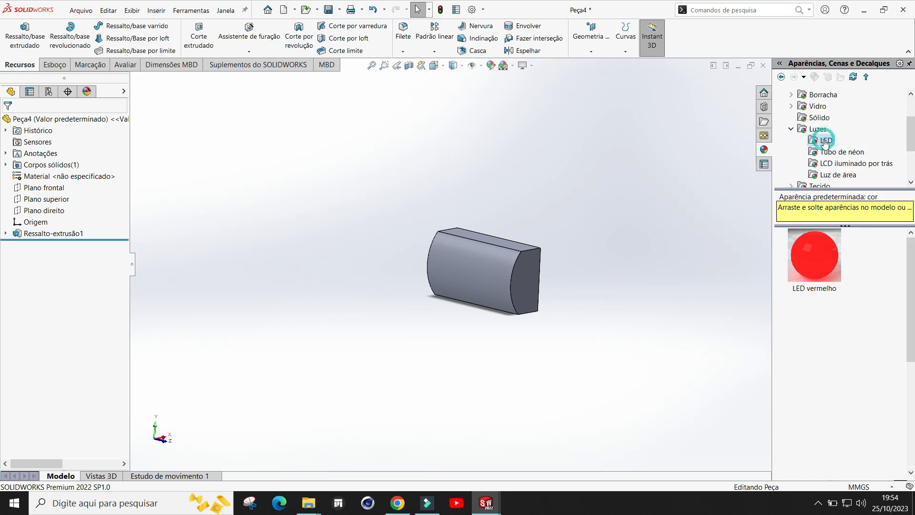
scroll(848, 423, "down", 3)
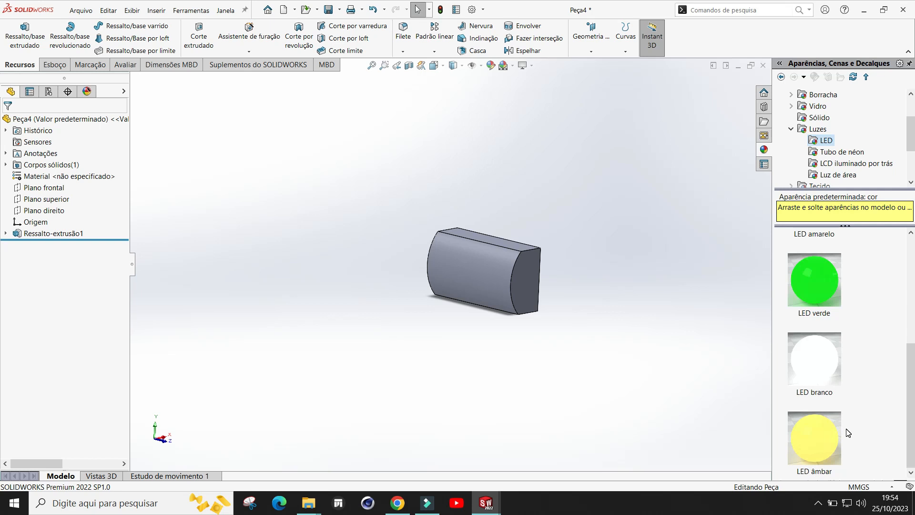
scroll(848, 432, "up", 3)
left_click_drag(827, 260, 505, 270)
left_click(504, 272)
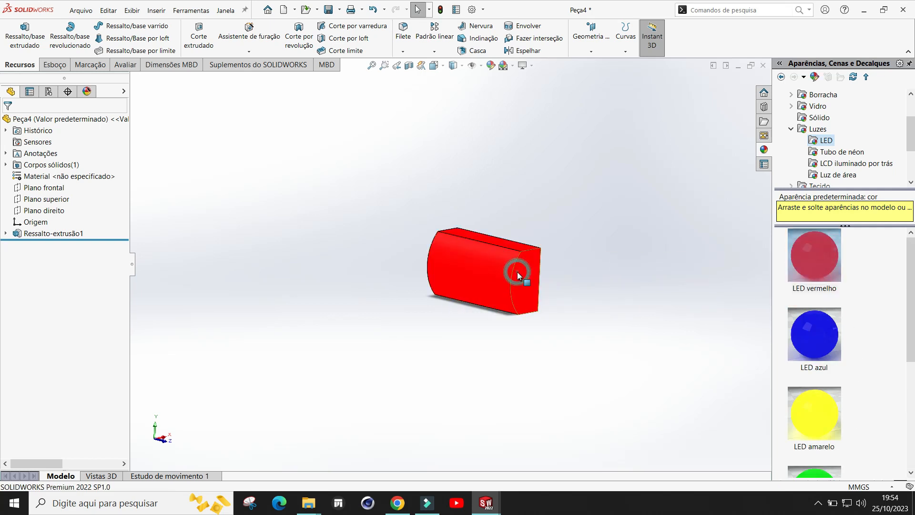
Step: Save the part as luz traseira in the Semana 10 folder
left_click(339, 10)
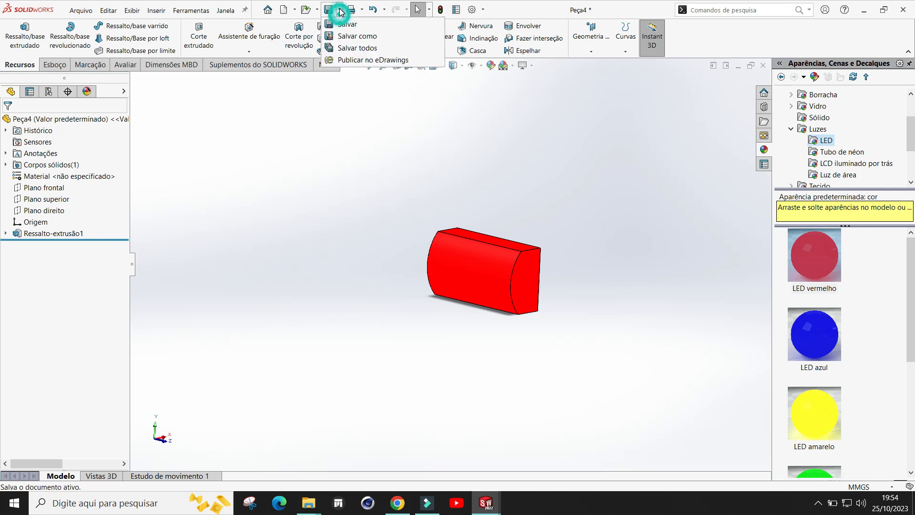
left_click(348, 39)
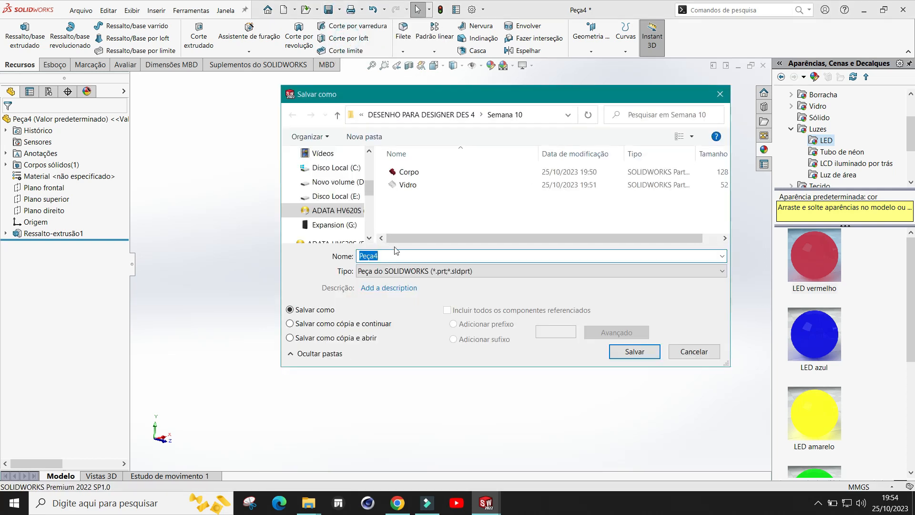
type("luz traseira")
key("Return")
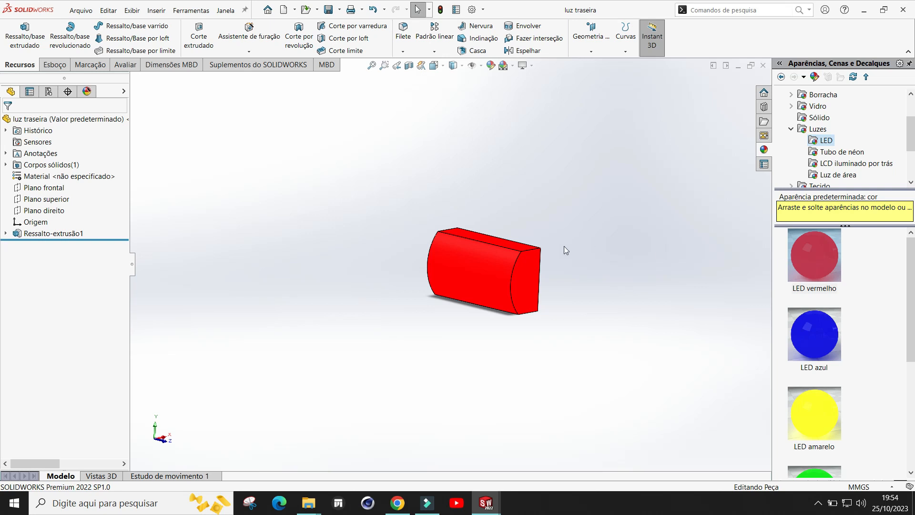
left_click(340, 12)
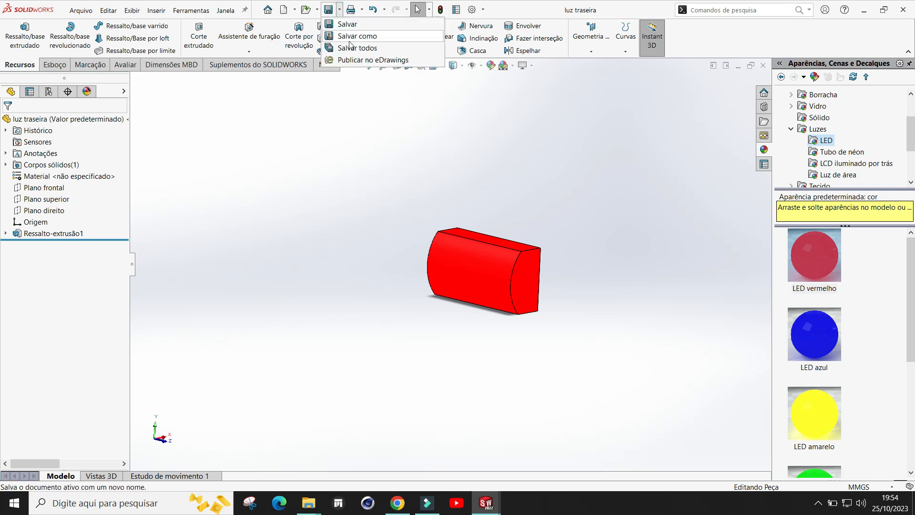
left_click(348, 35)
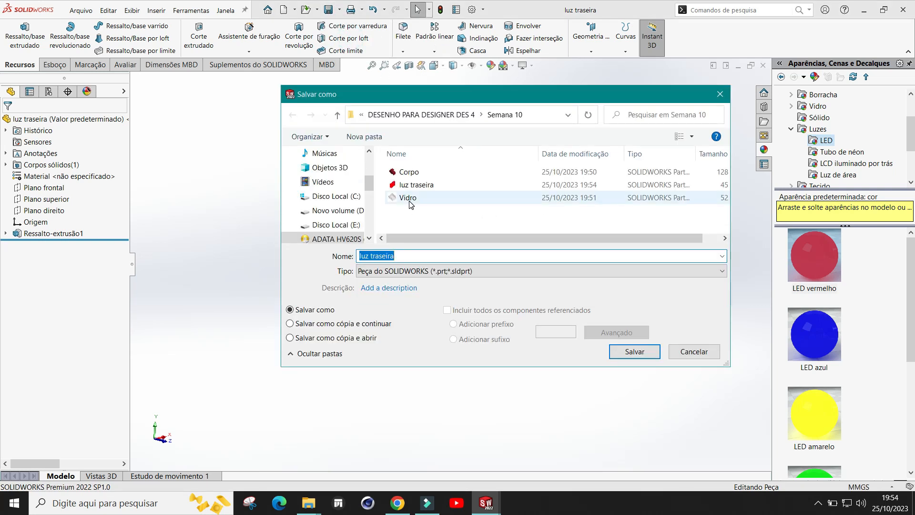
left_click(692, 352)
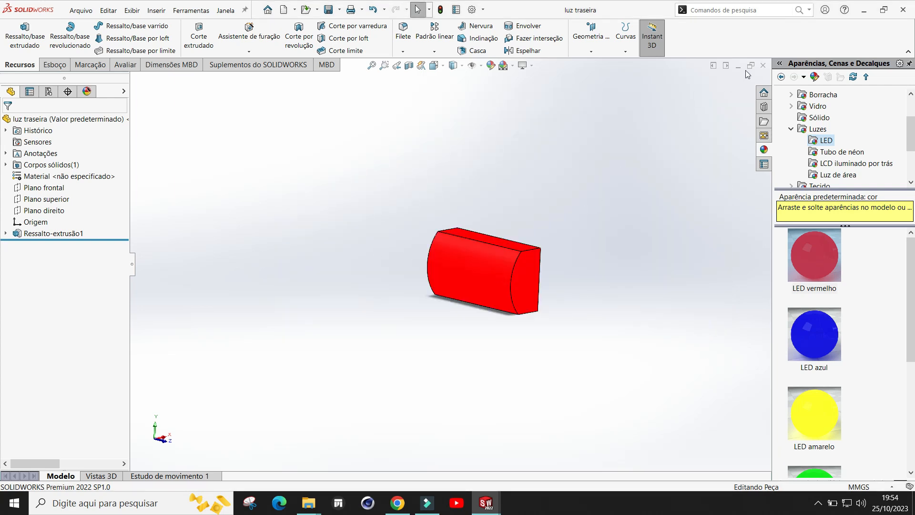
Step: Switch back to the Corpo body sketch and examine the rear light rectangle at the car's tail
left_click(763, 66)
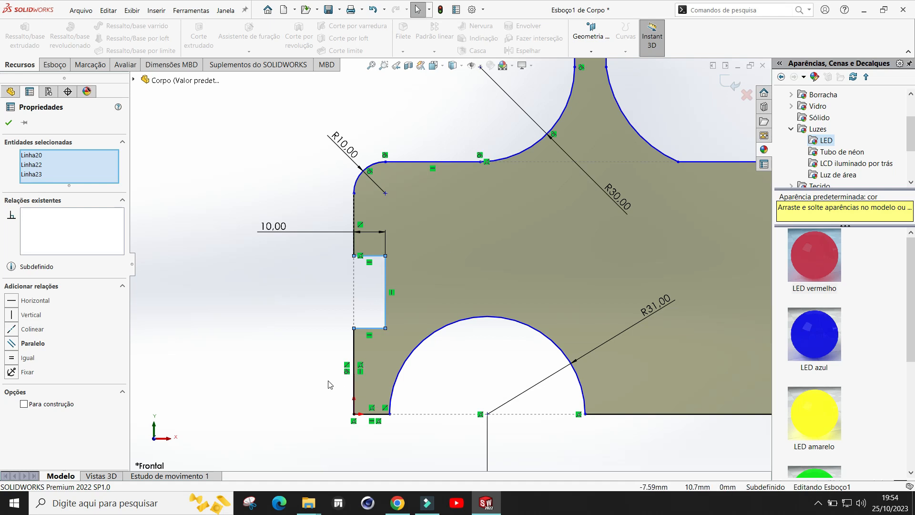
scroll(219, 320, "up", 1)
left_click(9, 122)
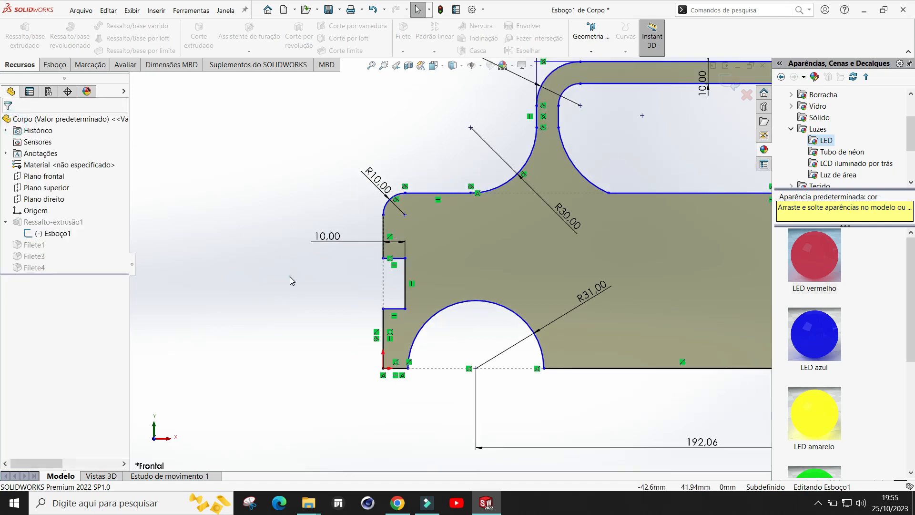
scroll(347, 295, "up", 3)
scroll(727, 284, "down", 2)
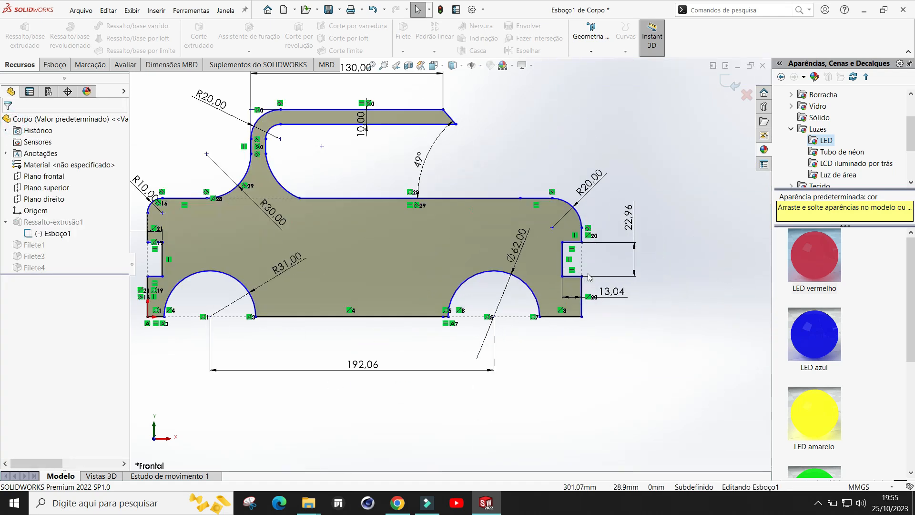
scroll(601, 239, "down", 1)
scroll(601, 239, "down", 1)
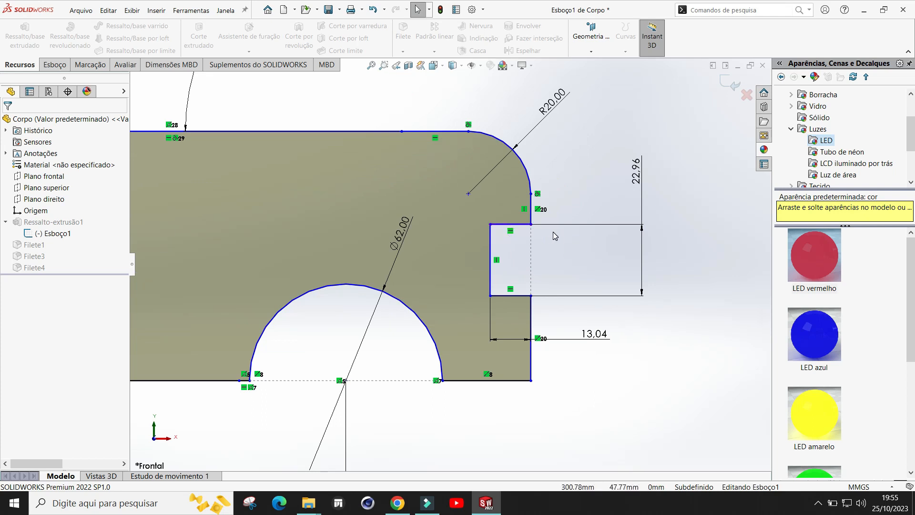
left_click(819, 503)
left_click(807, 432)
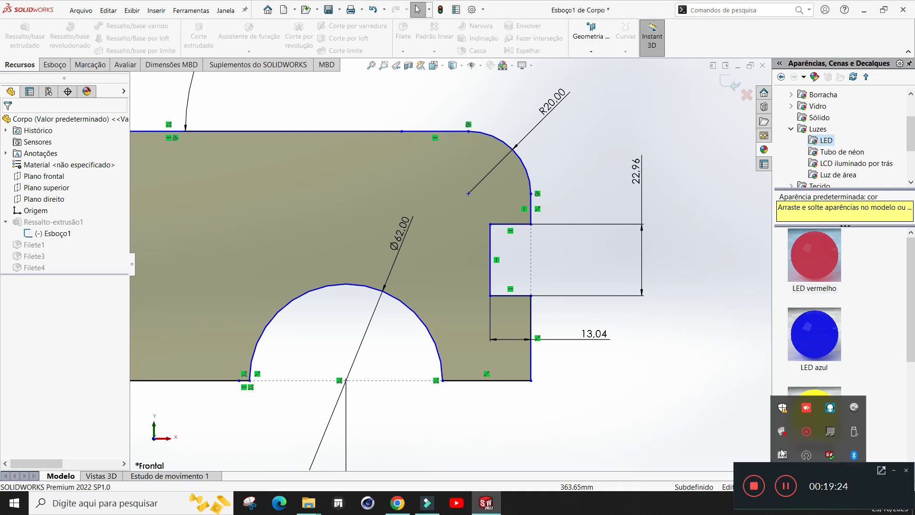
left_click(895, 472)
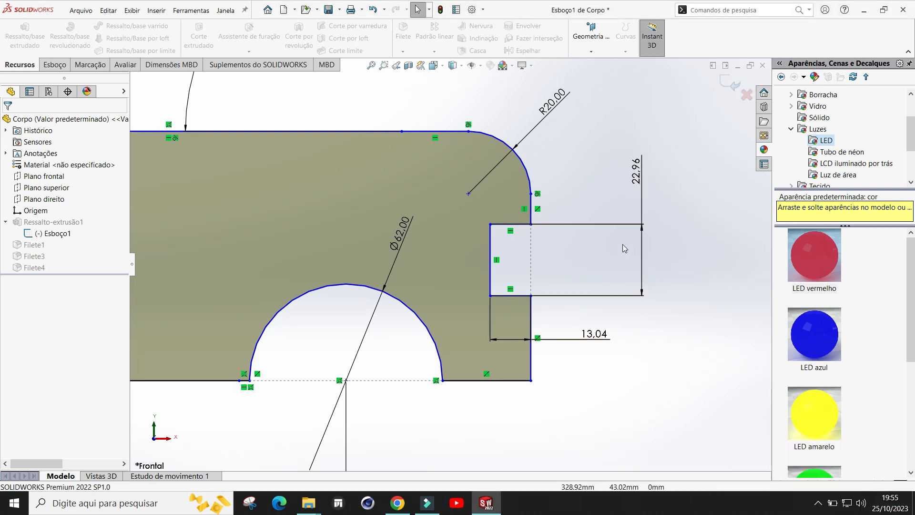
Step: Select the three lines of the rear light rectangle in the body sketch and copy them
left_click(523, 225)
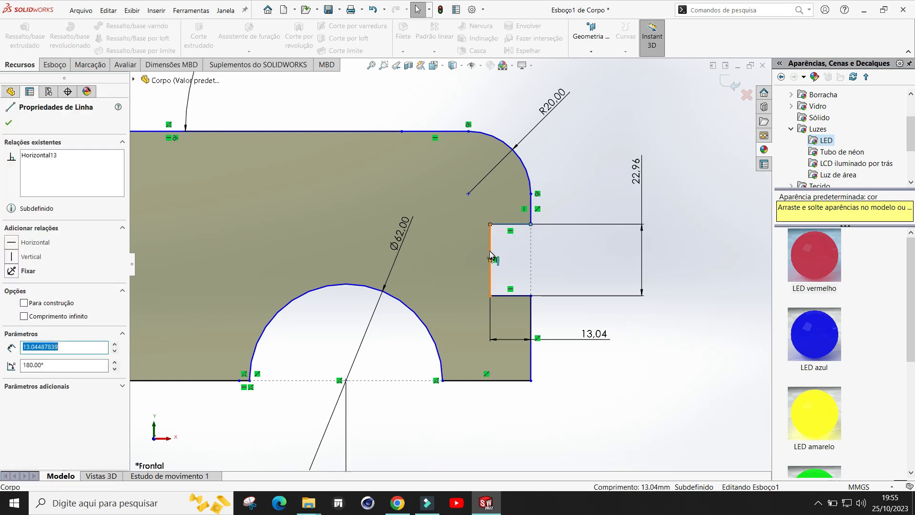
left_click(490, 251, "ctrl")
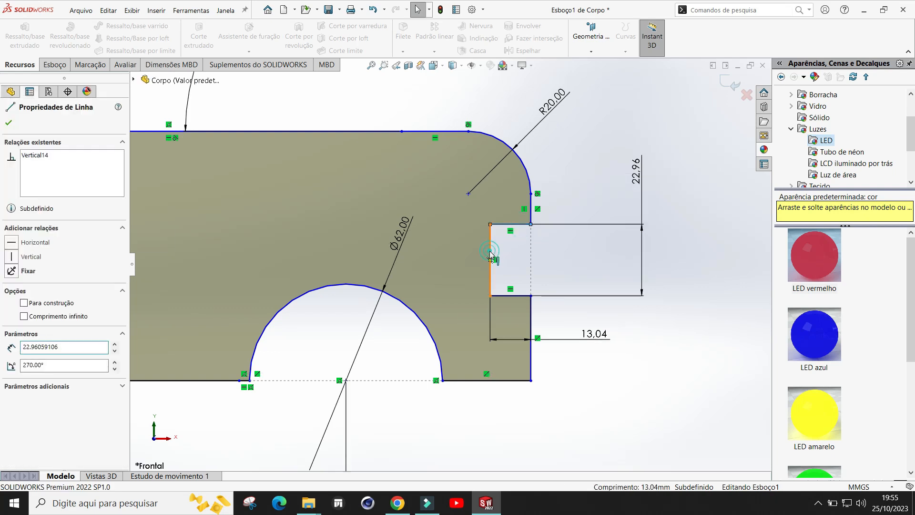
left_click(521, 296, "ctrl")
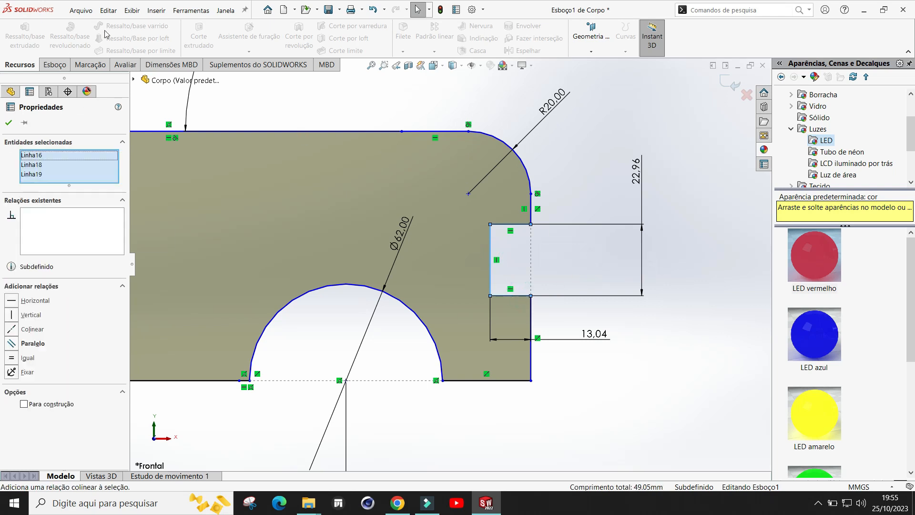
left_click(108, 10)
left_click(125, 93)
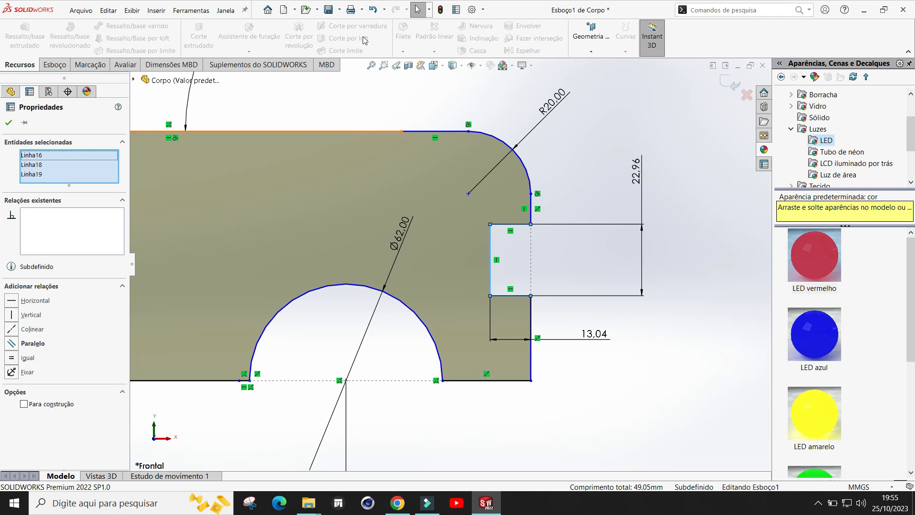
Step: Create a new part and paste the copied lines into it as a sketch
left_click(284, 10)
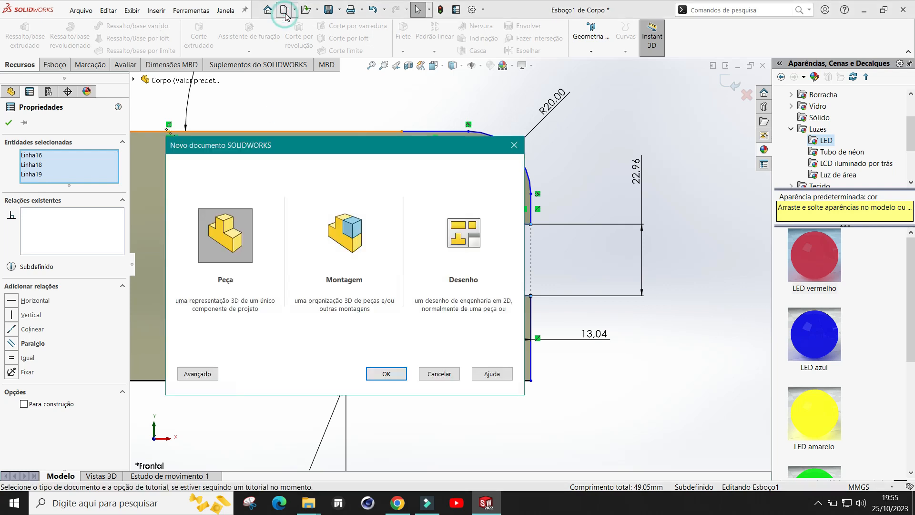
left_click(399, 375)
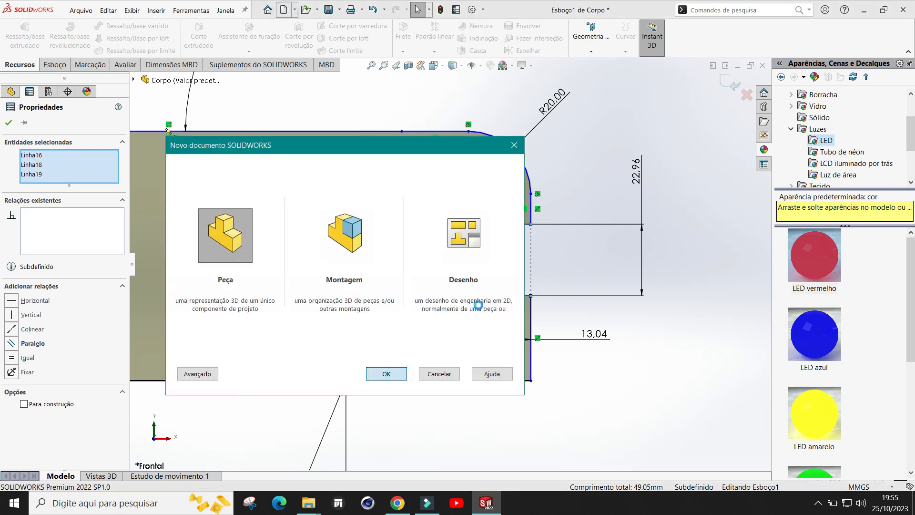
left_click(108, 11)
left_click(114, 103)
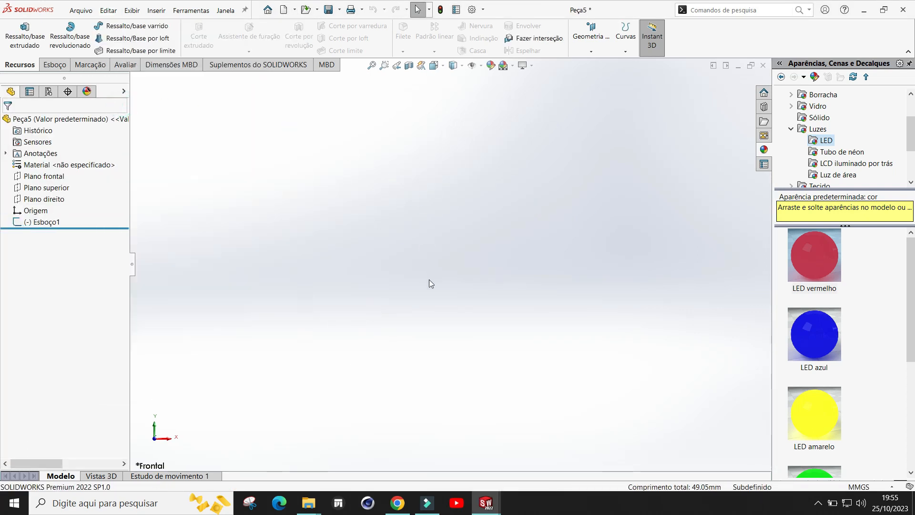
left_click(54, 64)
left_click(16, 30)
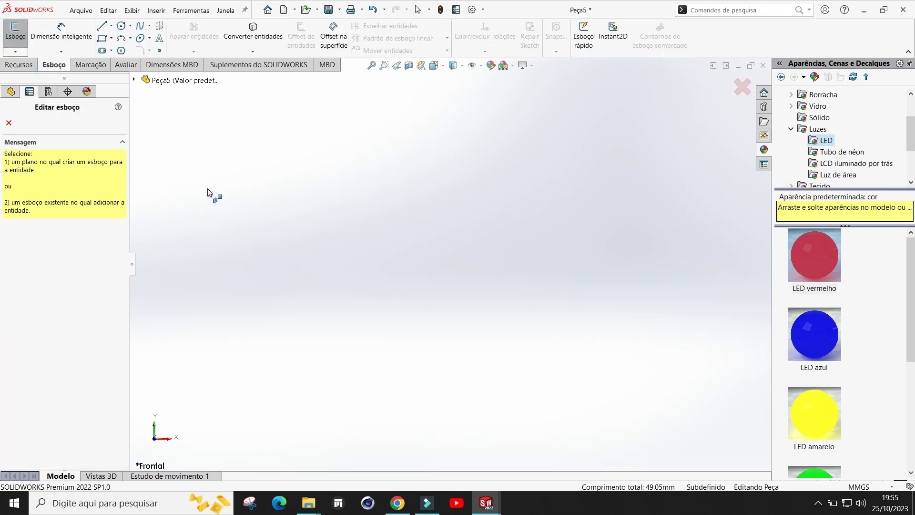
left_click(9, 123)
left_click(16, 31)
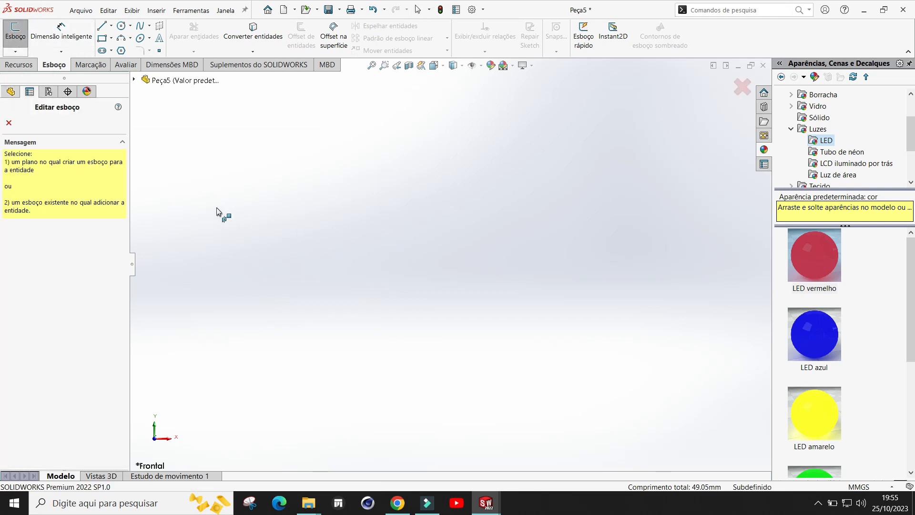
left_click(9, 123)
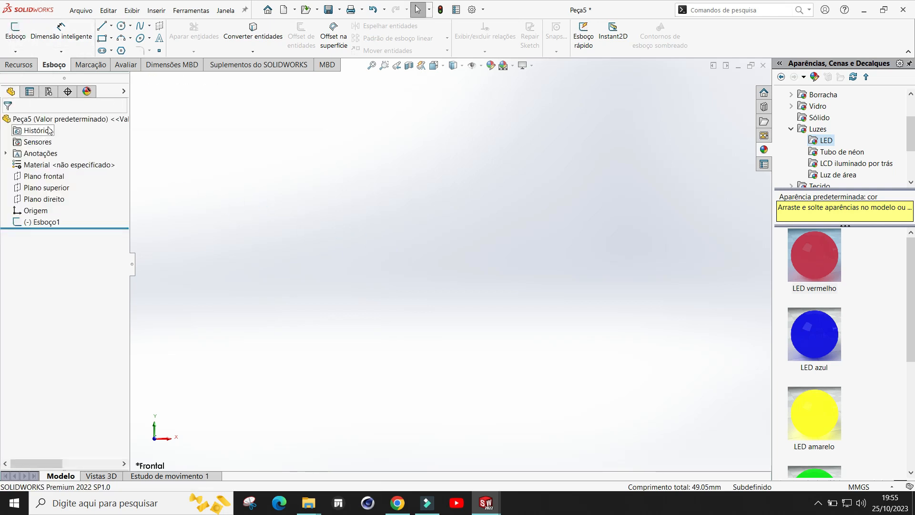
left_click(46, 188)
left_click(61, 178)
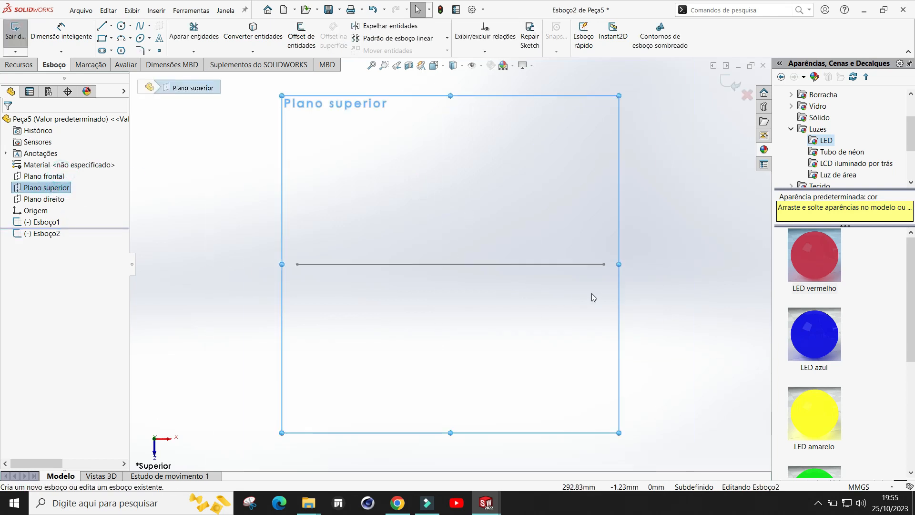
mouse_move(677, 267)
middle_mouse_down()
mouse_move(658, 288)
mouse_move(661, 238)
mouse_move(663, 265)
middle_mouse_up()
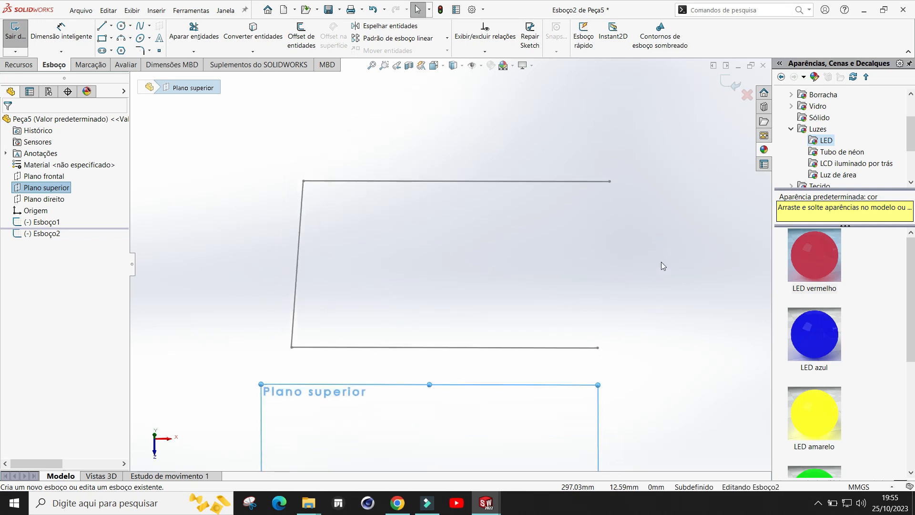
left_click(747, 94)
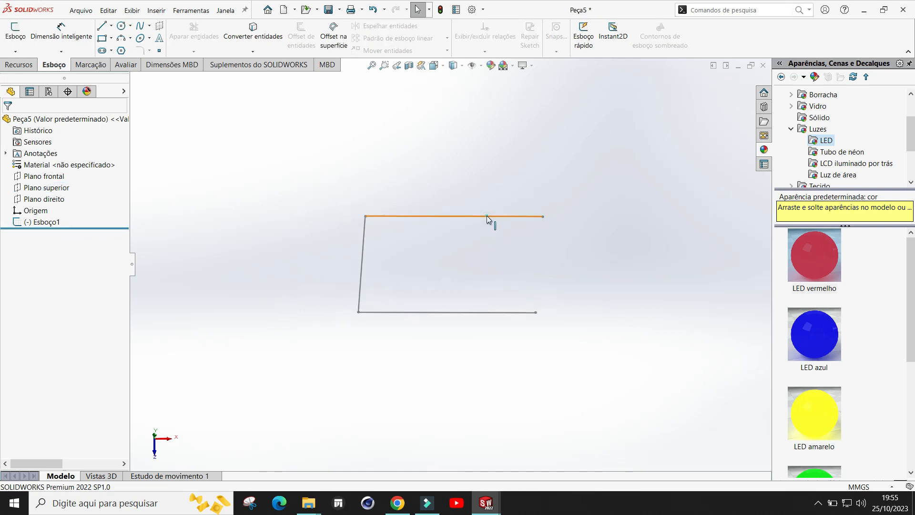
Step: Edit the pasted sketch and close the profile with a three-point arc of about 14.3 mm radius between the open line ends
left_click(487, 216)
left_click(515, 170)
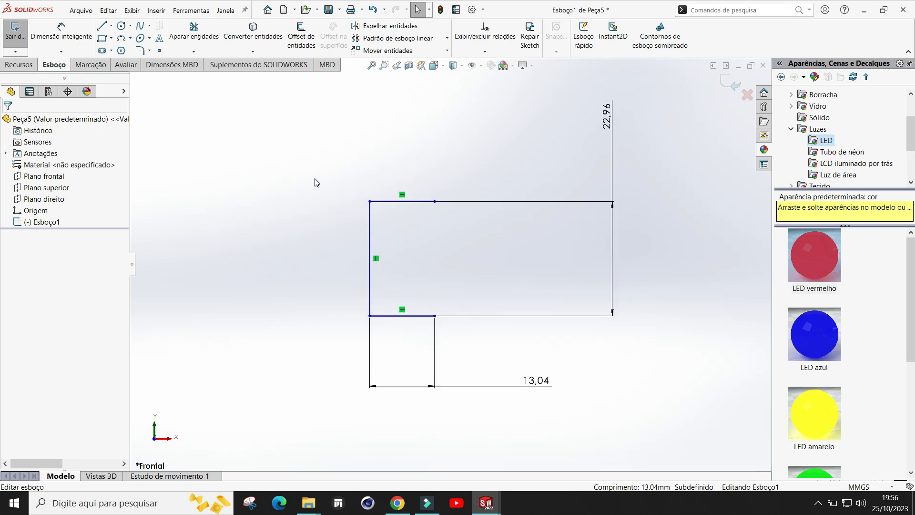
left_click(123, 39)
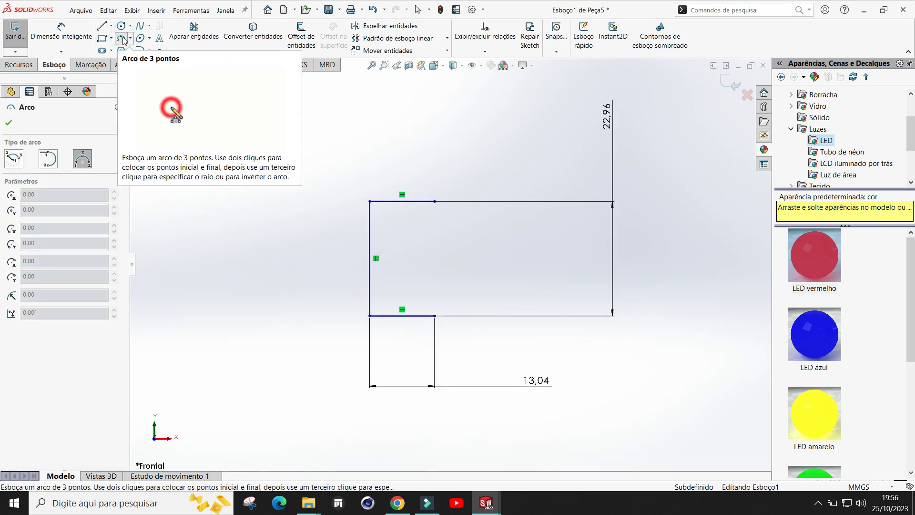
left_click(435, 201)
left_click(434, 315)
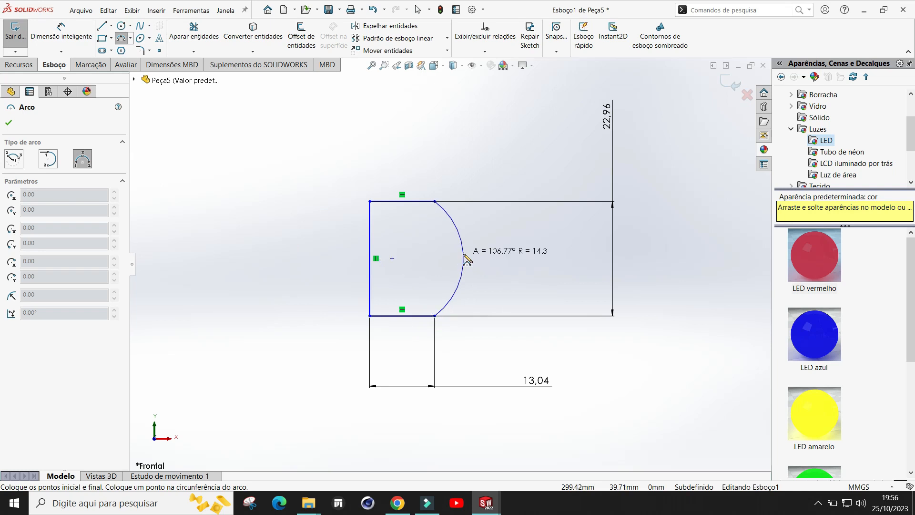
left_click(466, 258)
key("Escape")
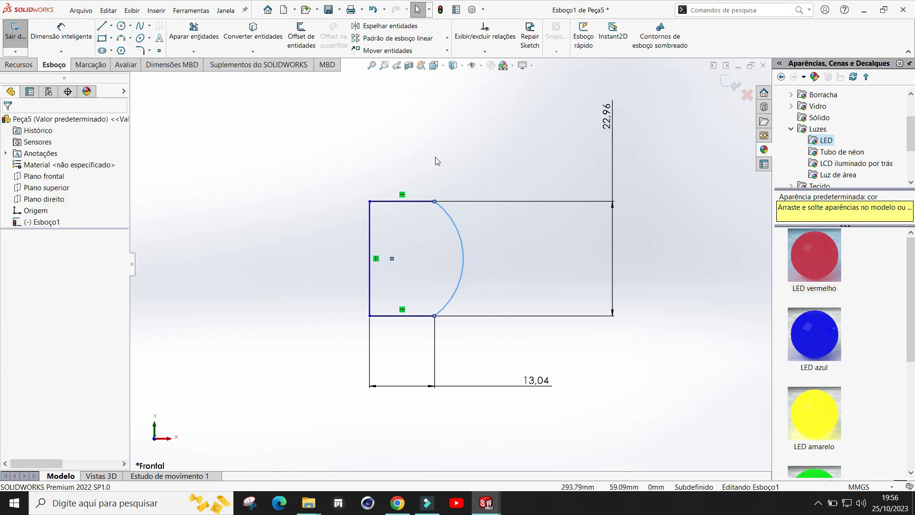
Step: Extrude the closed sketch profile as a boss 40 mm deep
key("shift+z")
left_click(24, 60)
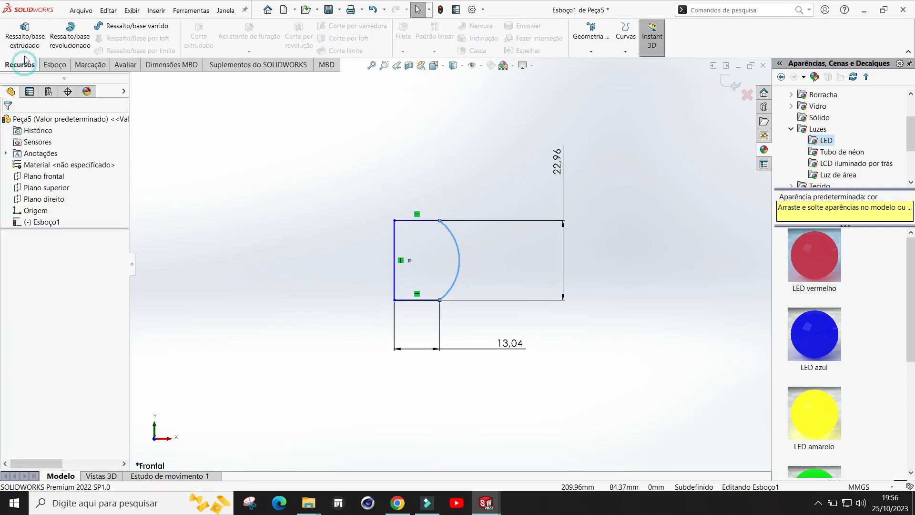
left_click(25, 29)
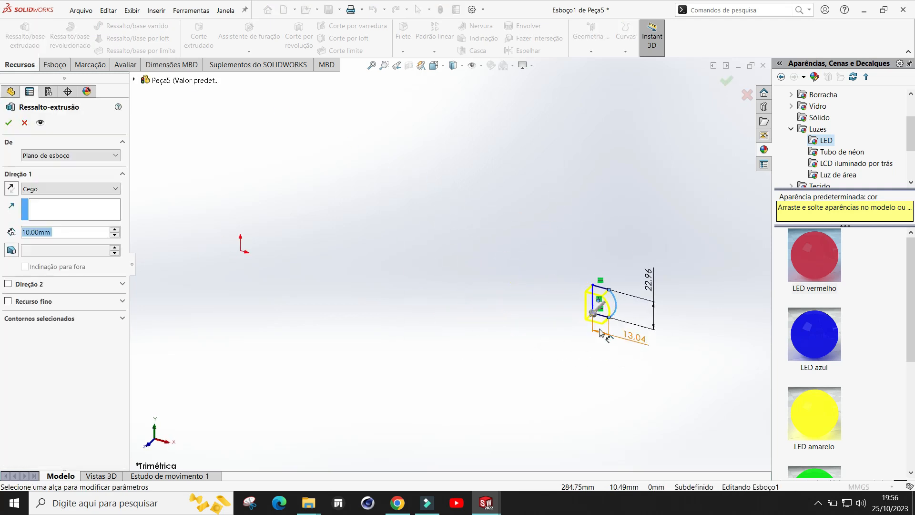
left_click_drag(600, 333, 591, 337)
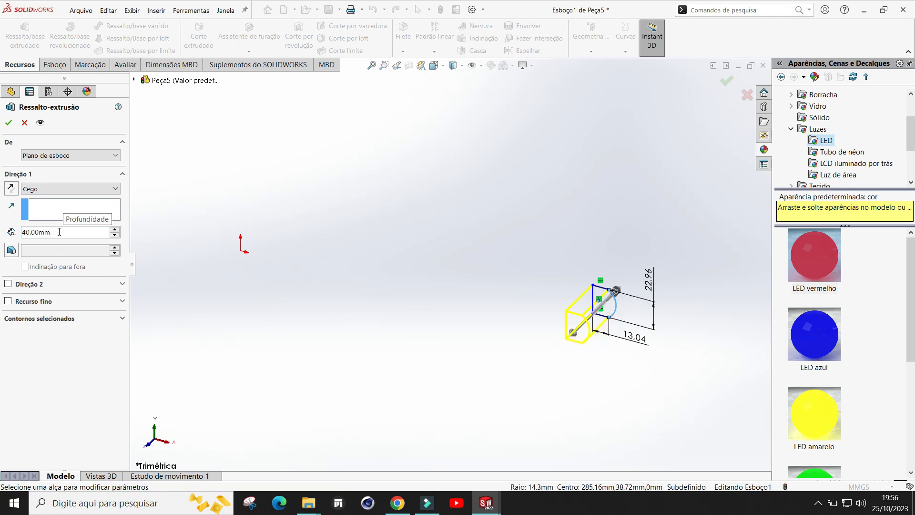
left_click(8, 123)
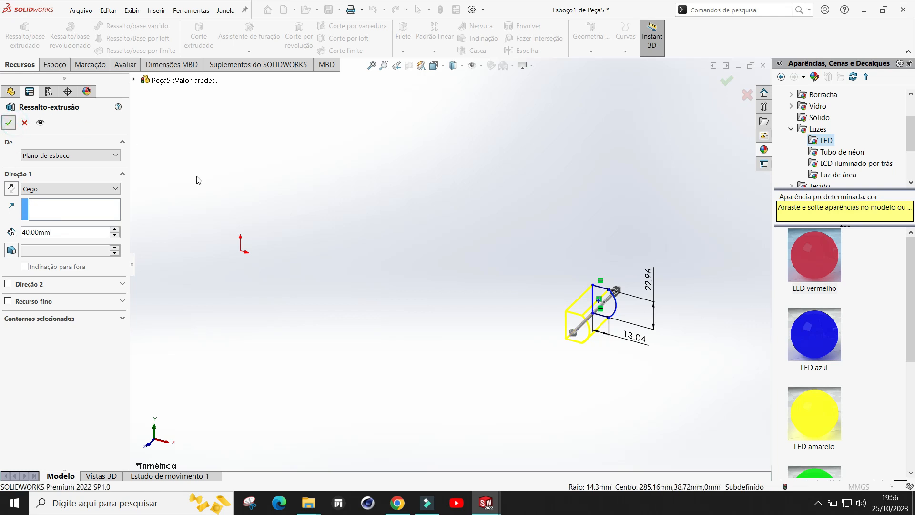
Step: Apply the LED amarelo appearance from the Luzes > LED folder to the part
left_click(662, 319)
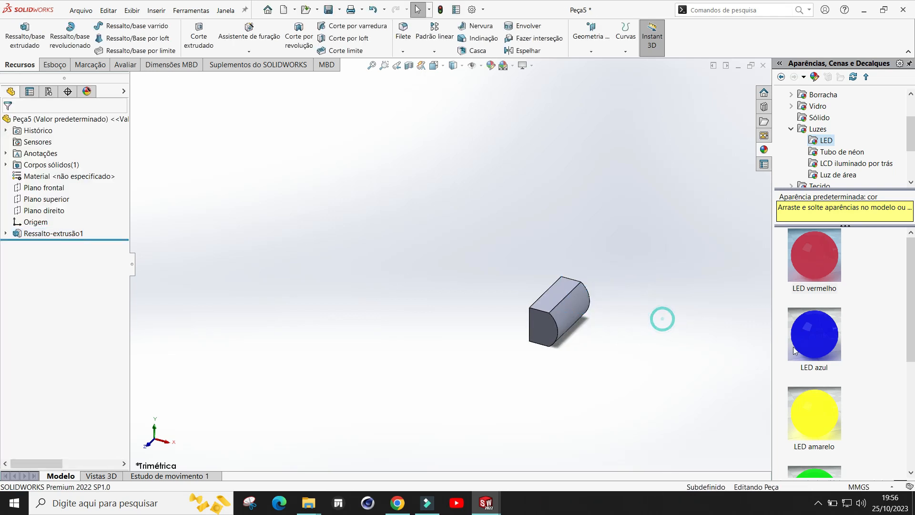
scroll(847, 350, "down", 3)
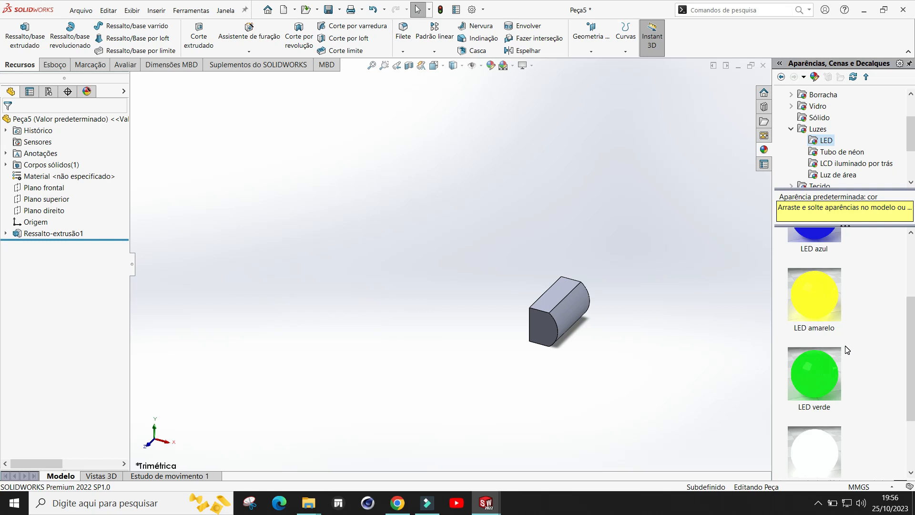
left_click_drag(817, 304, 570, 315)
left_click(581, 308)
left_click(663, 272)
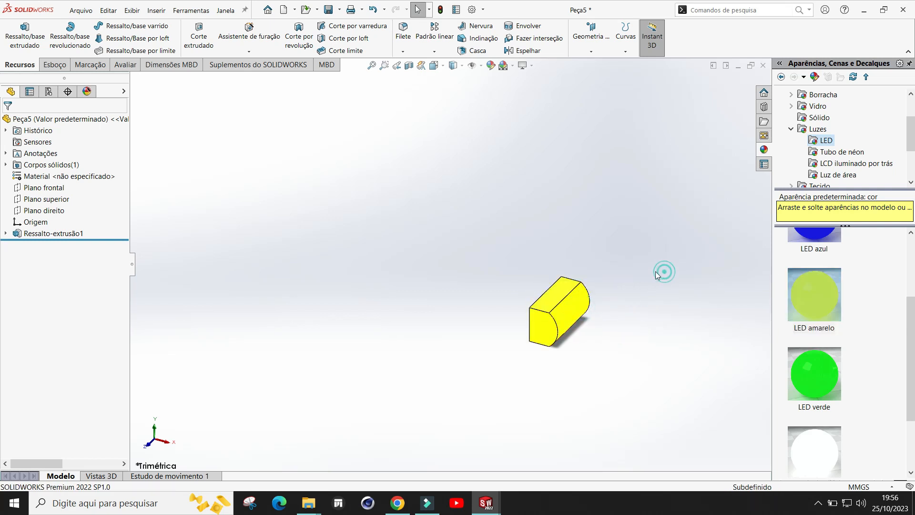
Step: Save the part as luz diant in the Semana 10 folder
left_click(340, 12)
left_click(355, 27)
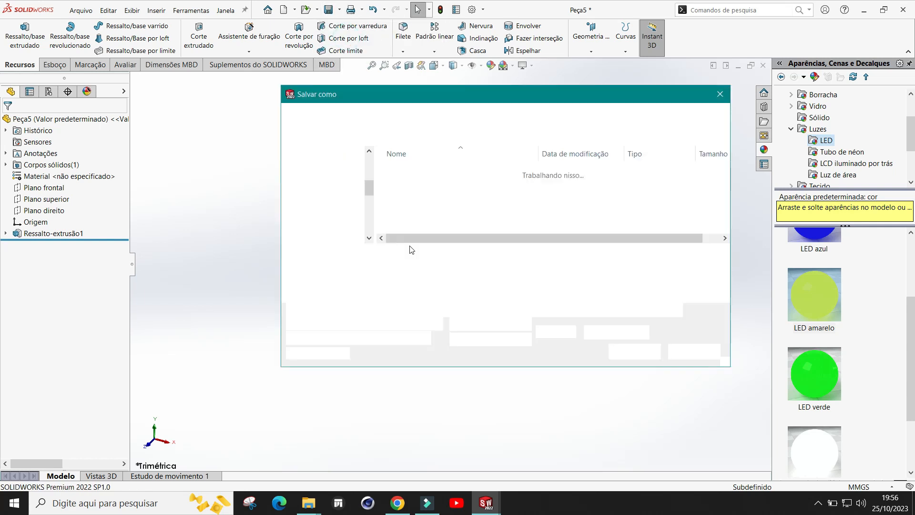
left_click(418, 182)
left_click(399, 256)
left_click_drag(394, 256, 388, 256)
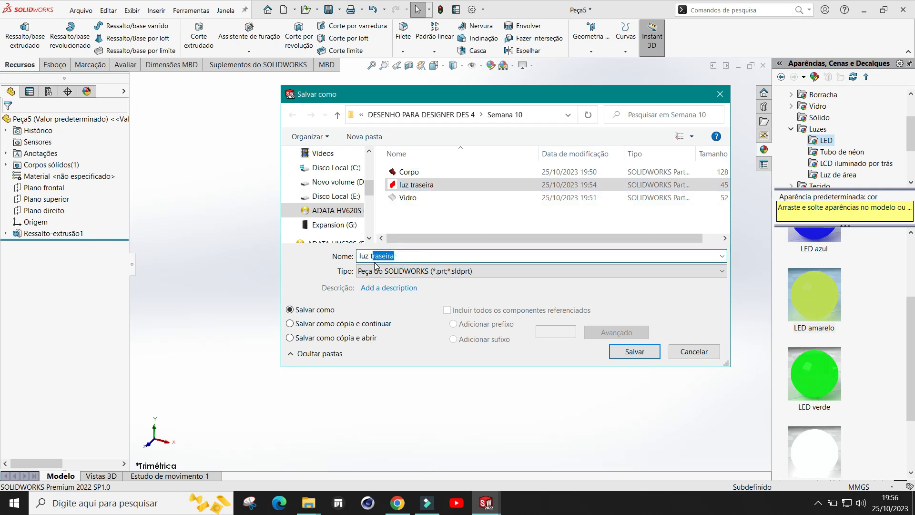
type("diant")
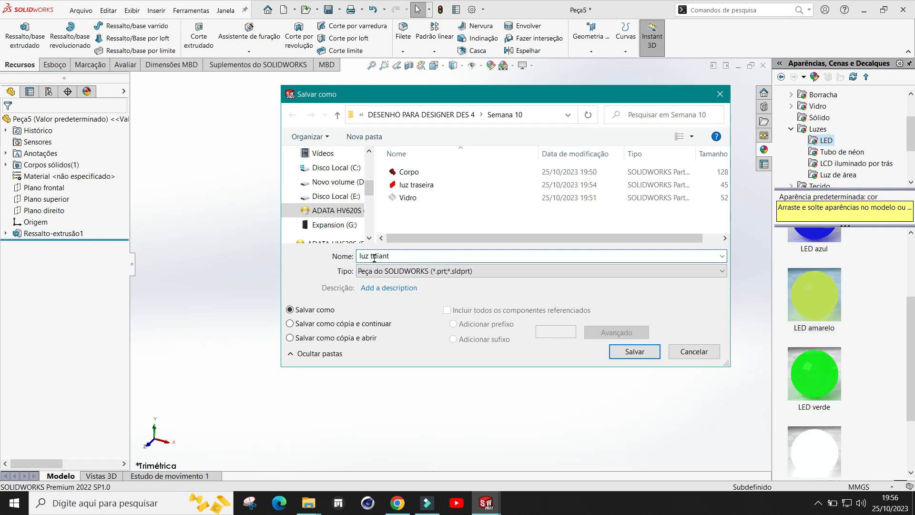
left_click(626, 351)
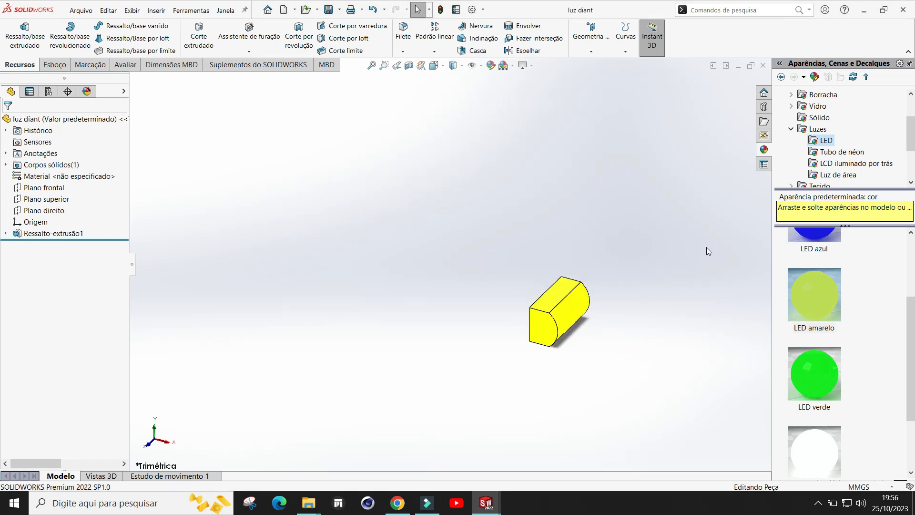
scroll(661, 301, "up", 2)
scroll(606, 305, "down", 1)
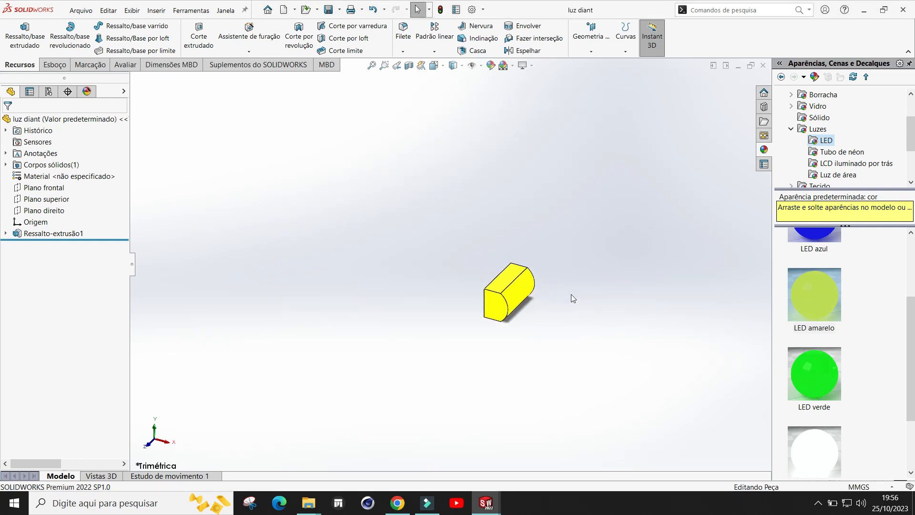
Step: Close the luz diant part and exit the open body sketch in the Corpo part
left_click(763, 65)
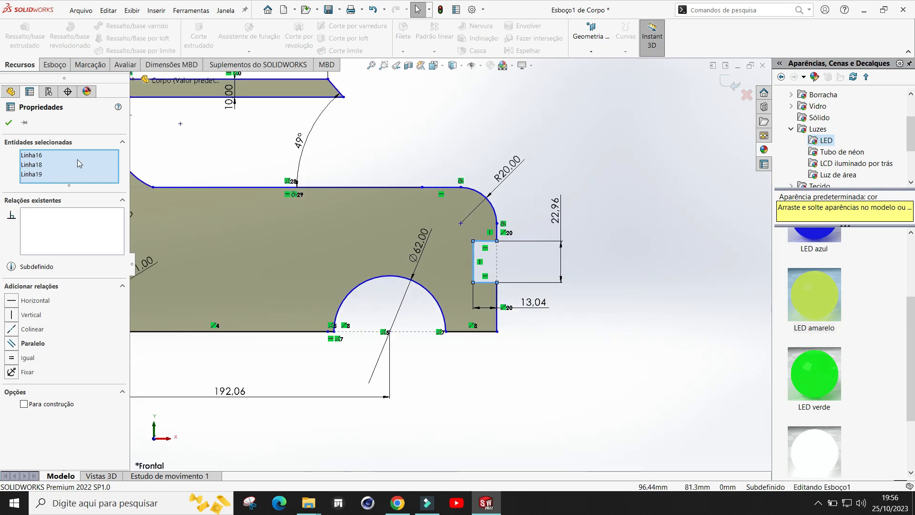
left_click(10, 125)
scroll(651, 213, "up", 5)
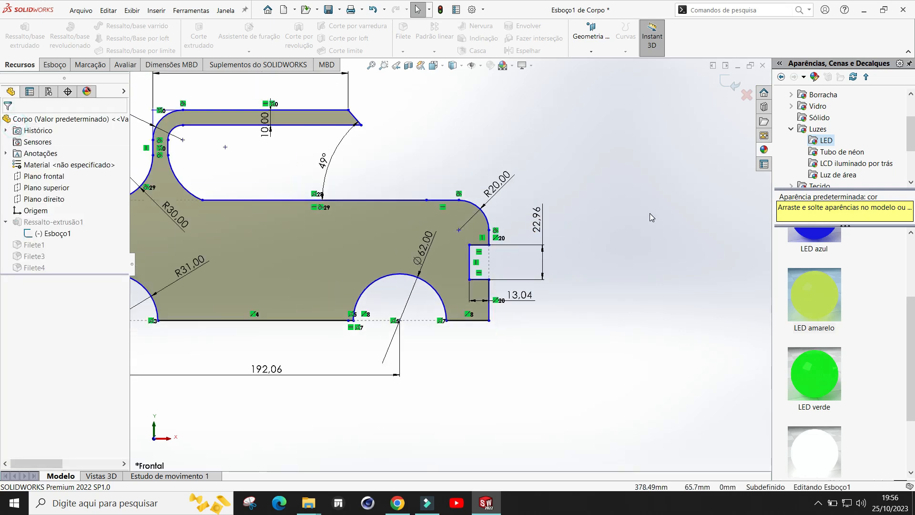
scroll(342, 280, "down", 4)
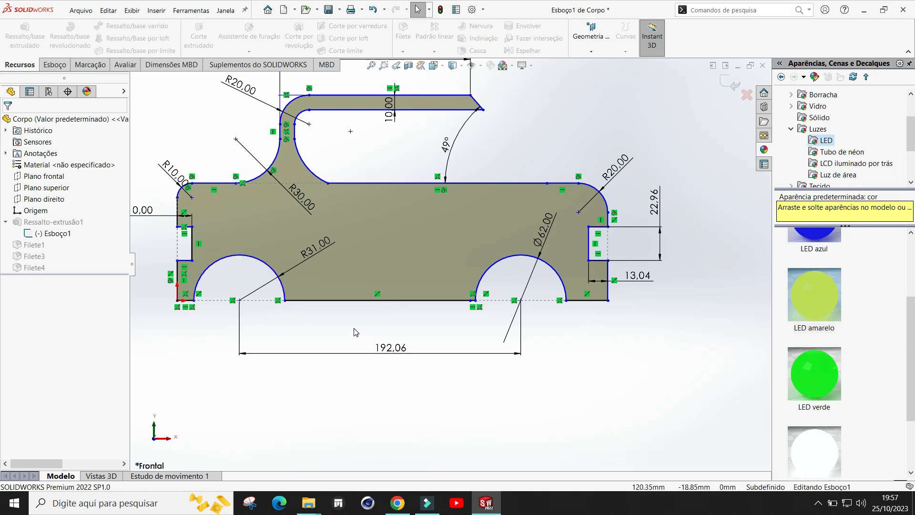
scroll(439, 324, "up", 1)
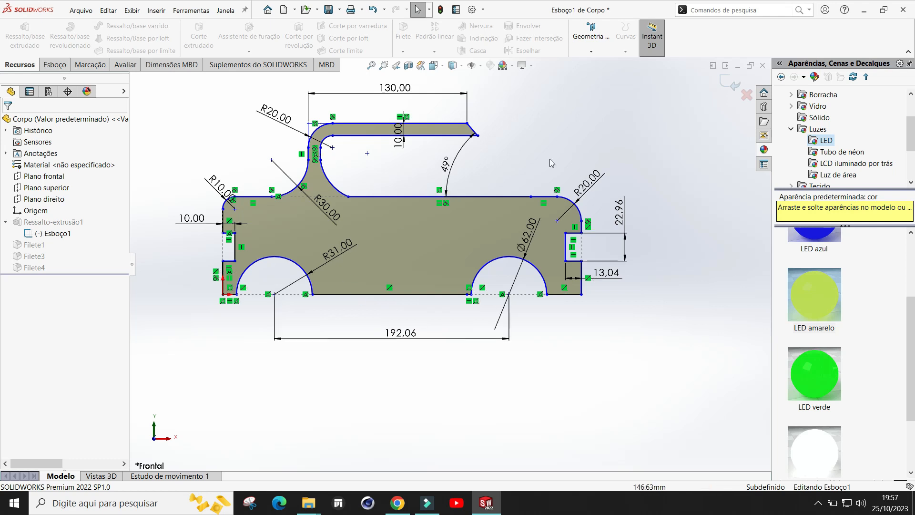
left_click(731, 82)
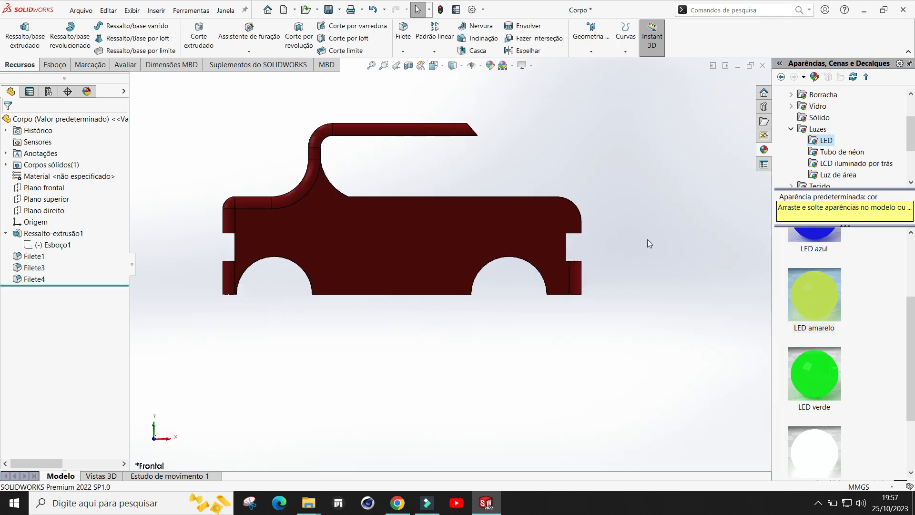
Step: Orbit the body and inspect the Plano direito and Plano superior reference planes
mouse_move(633, 219)
middle_mouse_down()
mouse_move(519, 278)
mouse_move(575, 221)
middle_mouse_up()
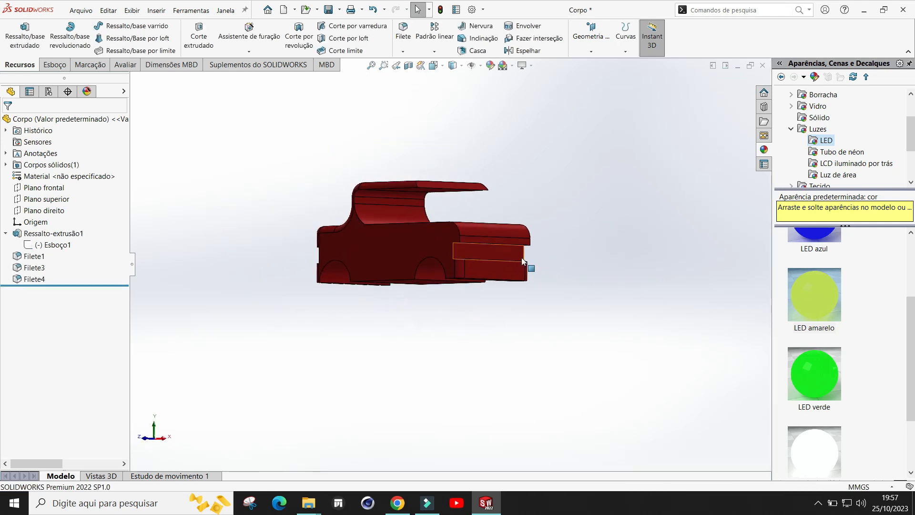
scroll(530, 268, "down", 1)
scroll(538, 317, "down", 2)
scroll(537, 317, "up", 1)
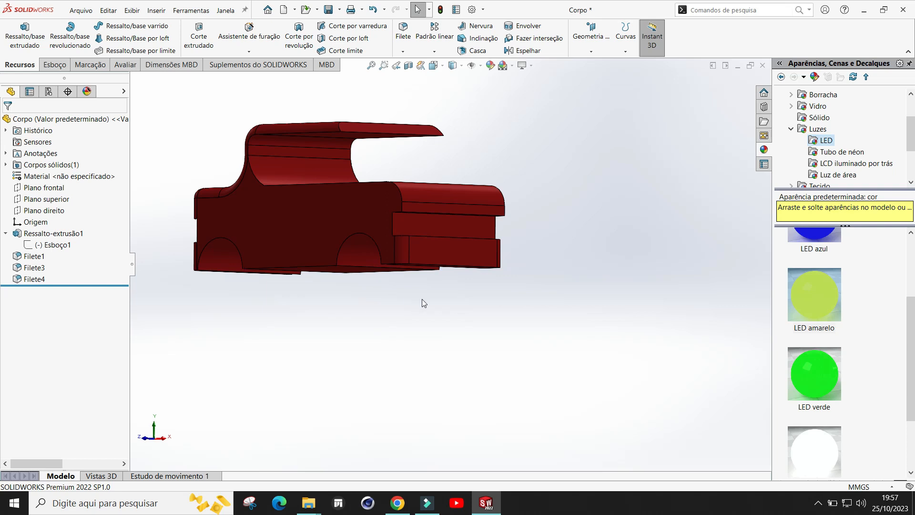
scroll(533, 279, "up", 1)
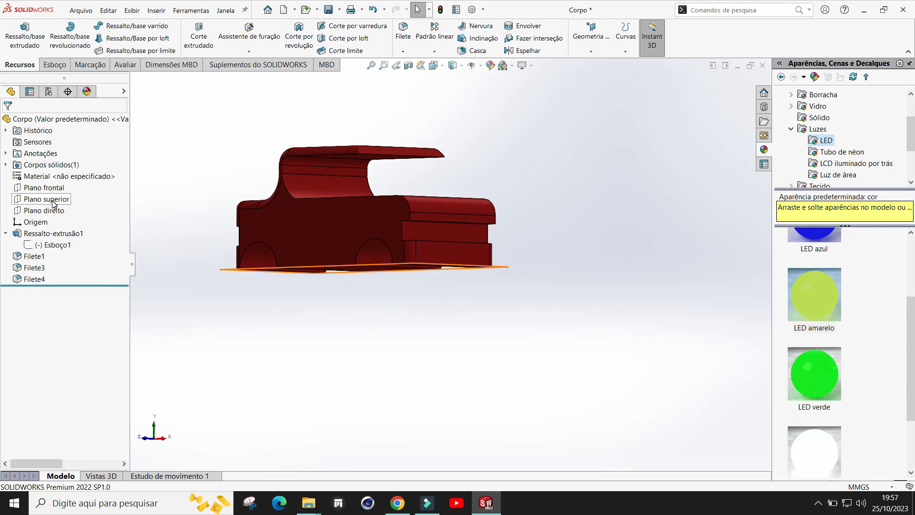
left_click(48, 211)
middle_click_drag(640, 211, 610, 241)
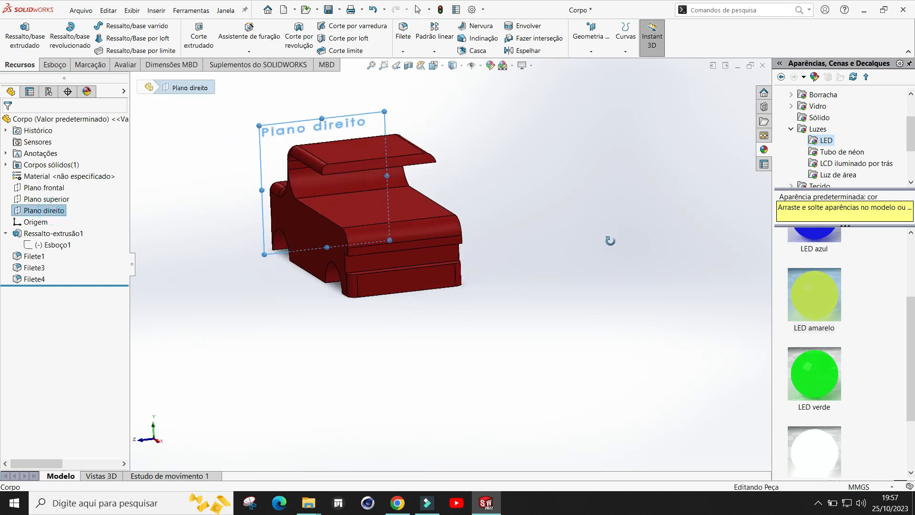
left_click(61, 201)
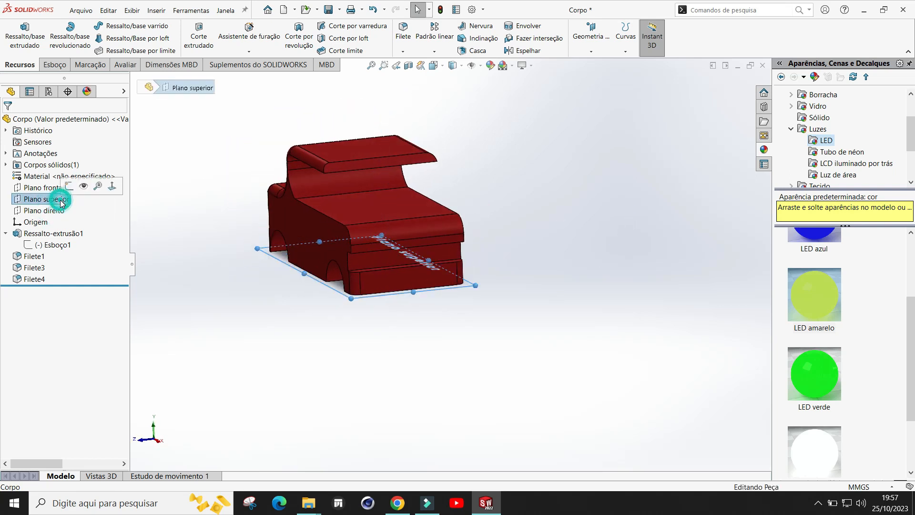
Step: Create a mid plane between Plano frontal and the body's side face
left_click(44, 187)
middle_click_drag(535, 247, 488, 263)
middle_click_drag(617, 220, 579, 248)
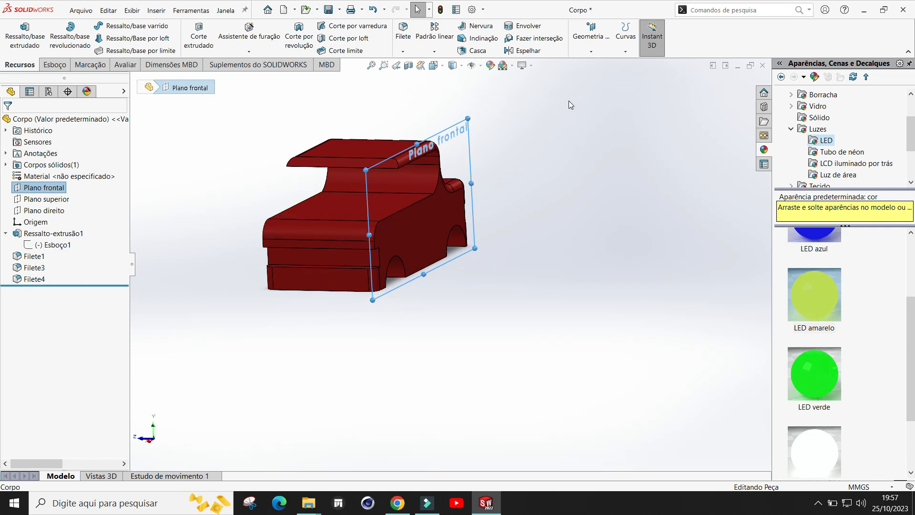
left_click(590, 53)
left_click(596, 67)
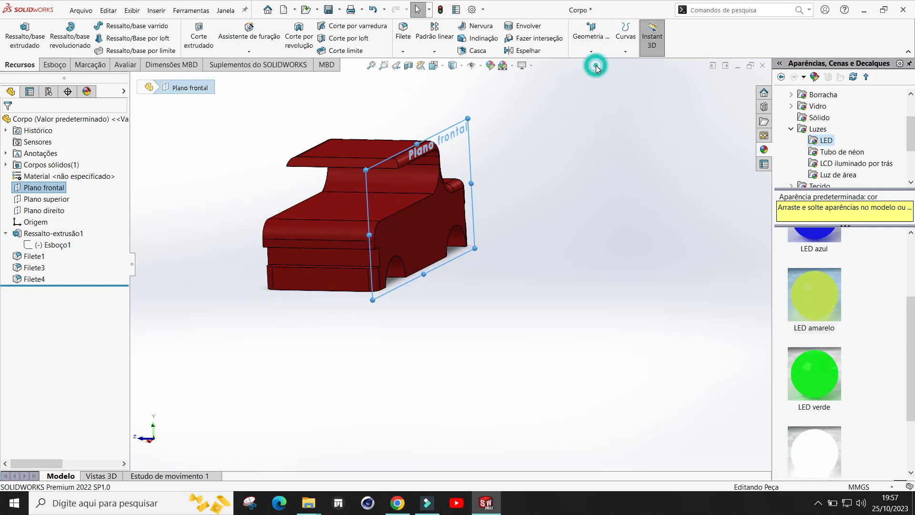
middle_click_drag(482, 277, 523, 283)
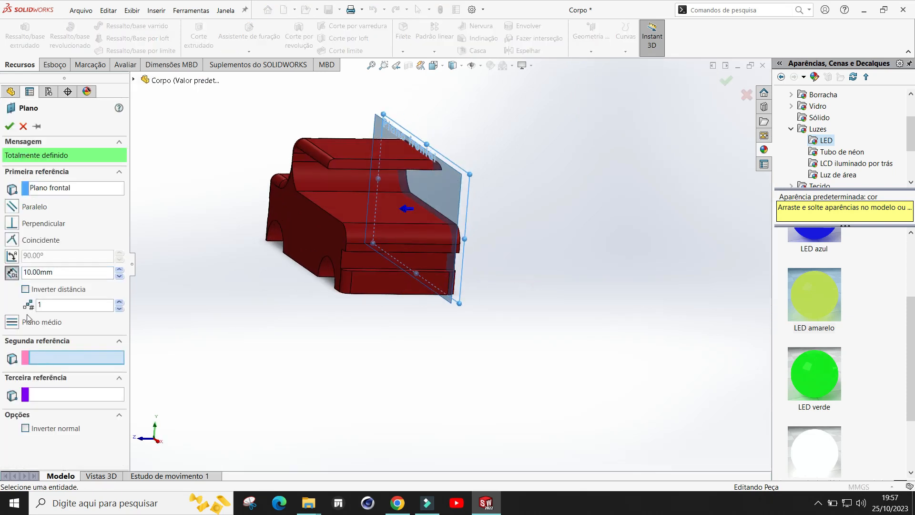
left_click(13, 323)
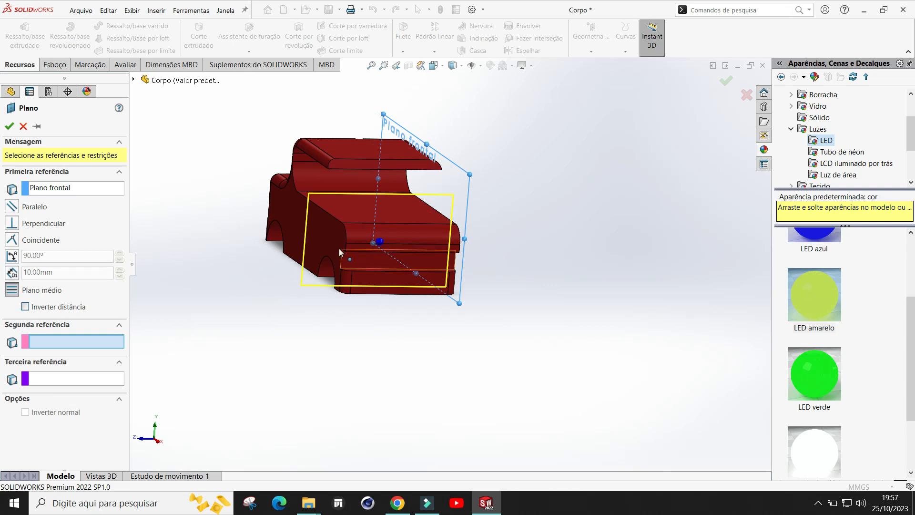
left_click(322, 242)
middle_click_drag(633, 332, 577, 336)
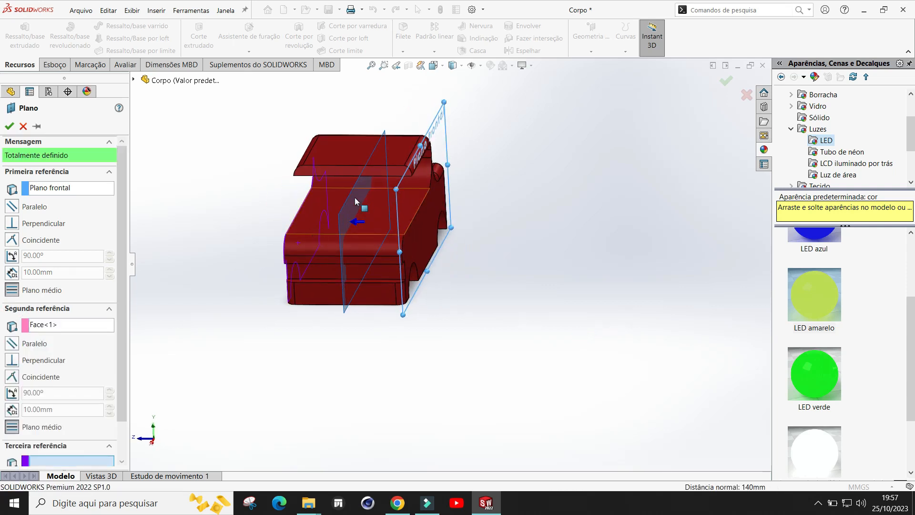
left_click(9, 126)
Step: Start a sketch on Plano1 and draw a 31 mm radius circle centred on a wheel arch's centre
middle_click_drag(352, 382, 548, 297)
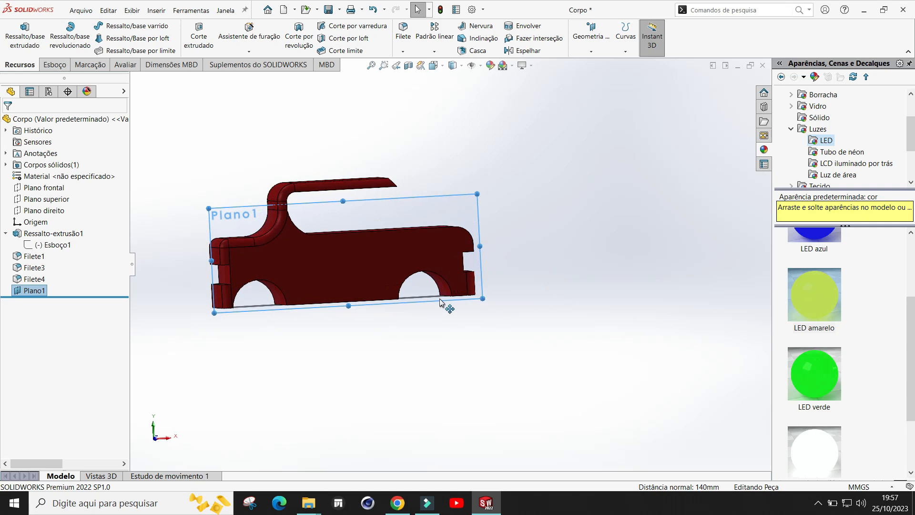
scroll(437, 297, "down", 1)
scroll(443, 322, "down", 1)
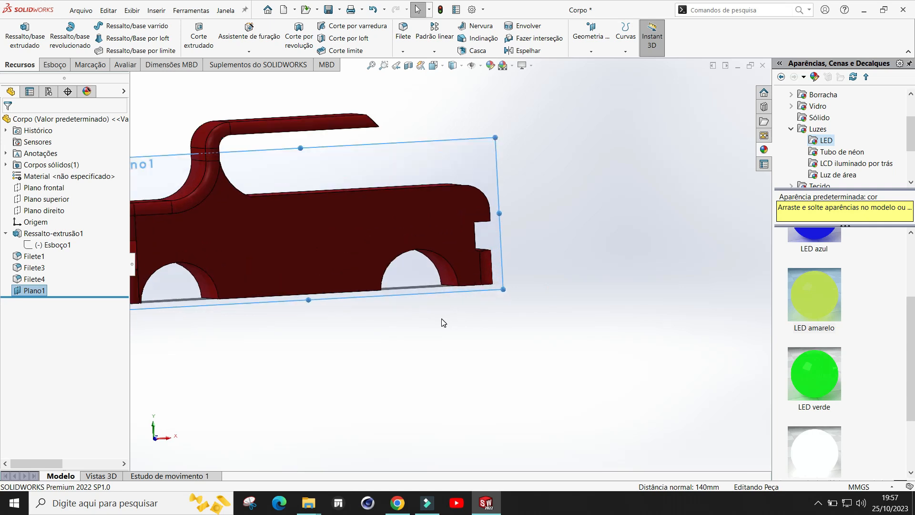
scroll(403, 339, "down", 1)
scroll(451, 291, "up", 2)
scroll(401, 310, "up", 1)
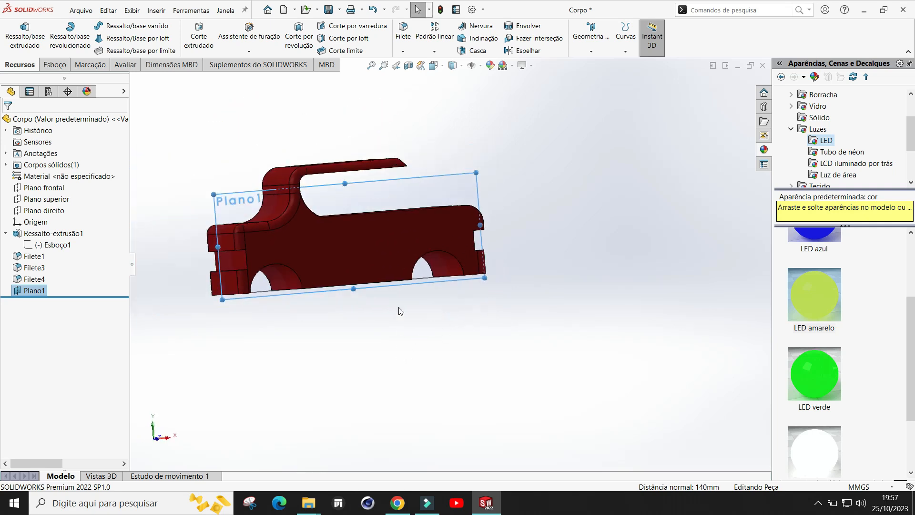
scroll(433, 323, "down", 1)
middle_click_drag(510, 350, 480, 356)
scroll(455, 353, "up", 1)
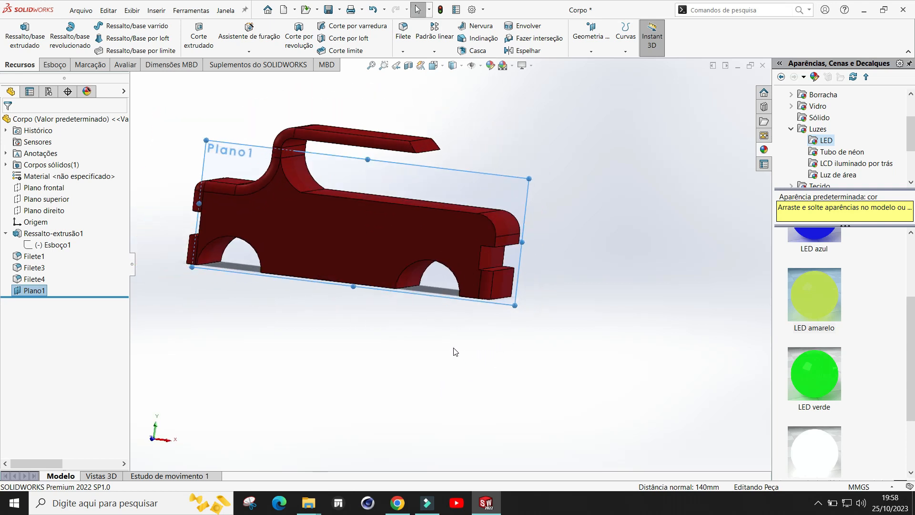
middle_click_drag(454, 342, 477, 287)
scroll(495, 286, "down", 1)
scroll(484, 331, "up", 1)
left_click(55, 64)
left_click(15, 34)
scroll(600, 371, "down", 2)
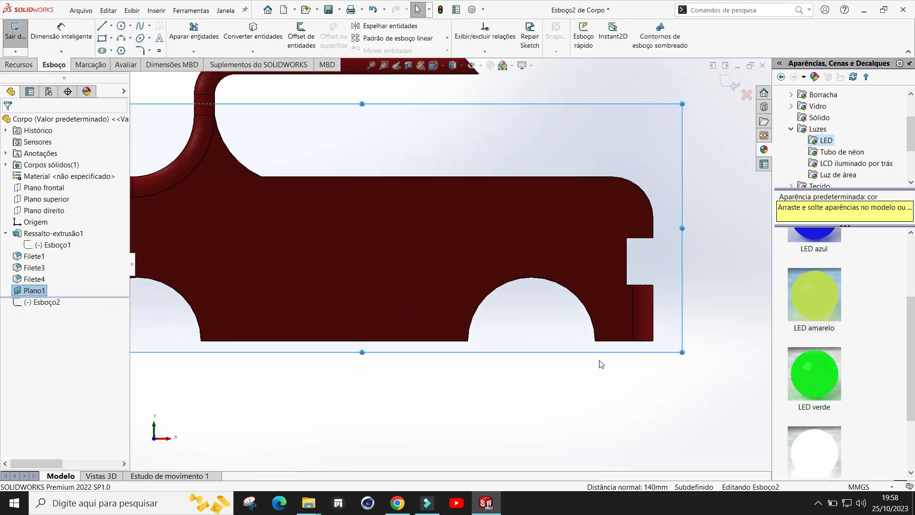
scroll(289, 206, "up", 2)
left_click(123, 27)
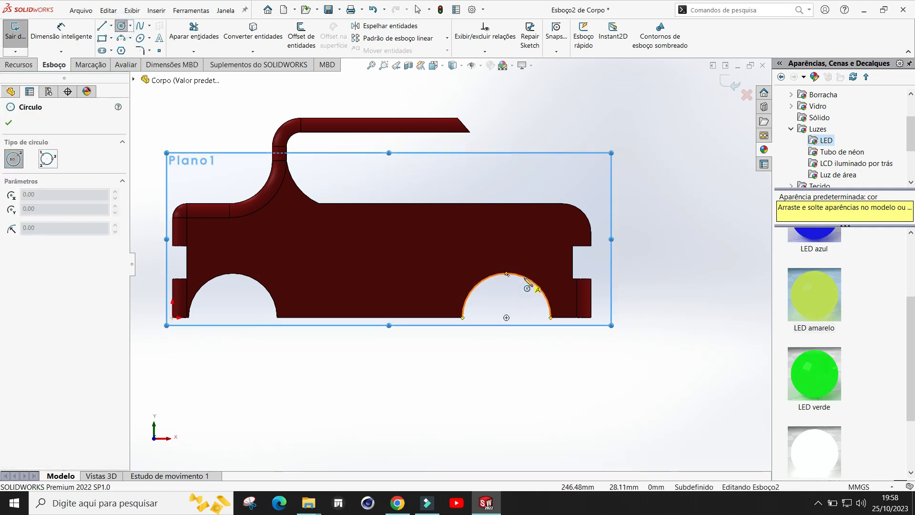
left_click(507, 317)
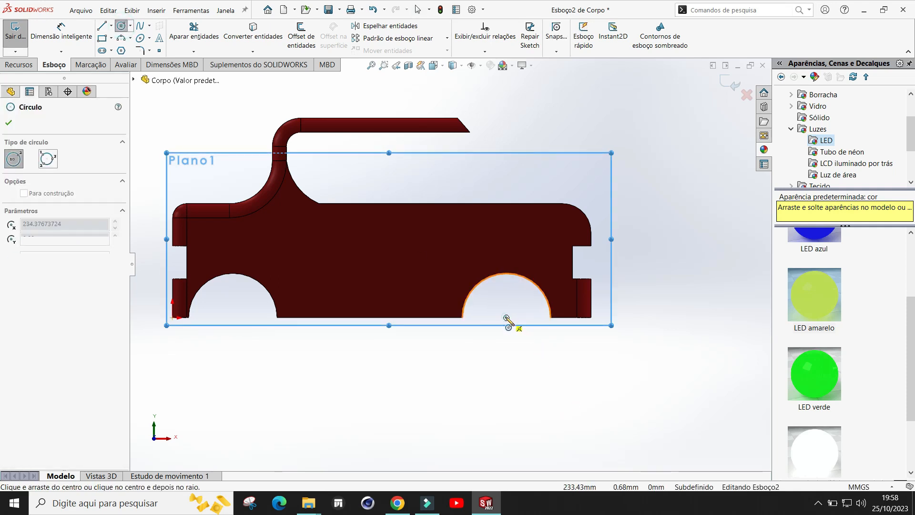
left_click(558, 319)
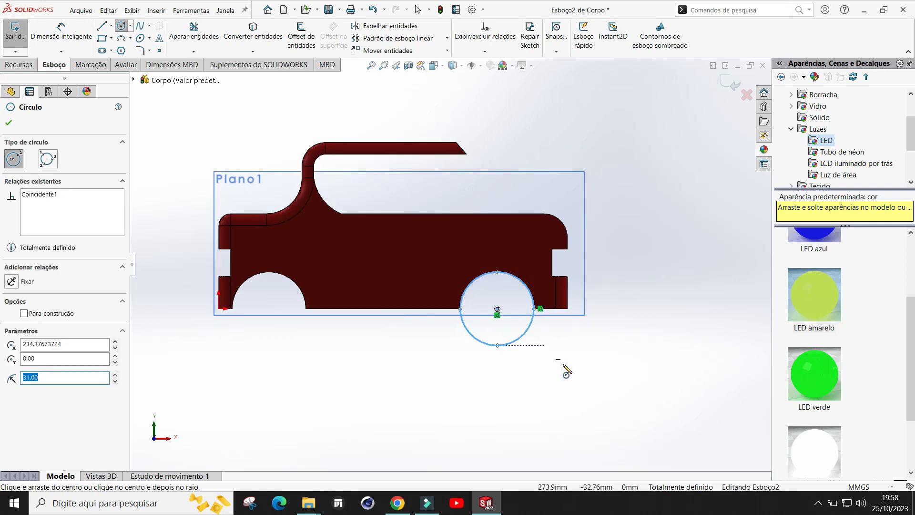
left_click(9, 125)
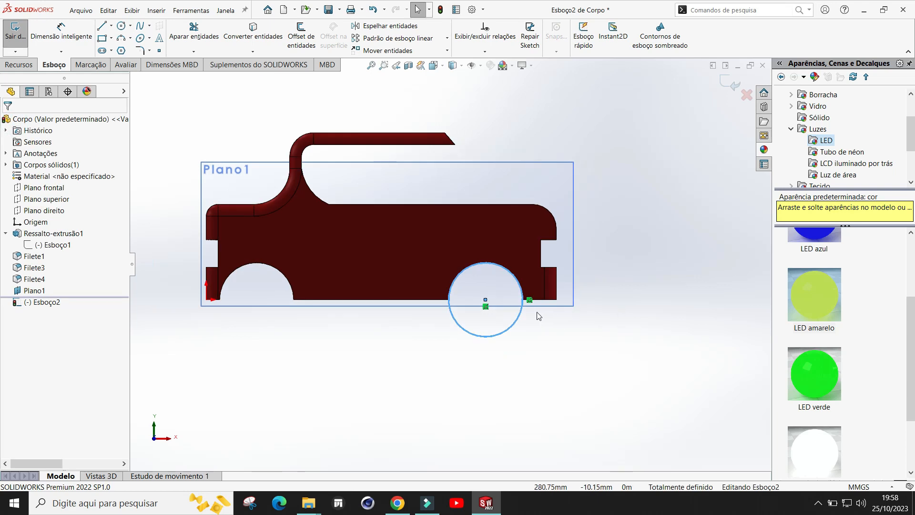
Step: Draw a line across the circle along the body's bottom edge
scroll(539, 316, "down", 2)
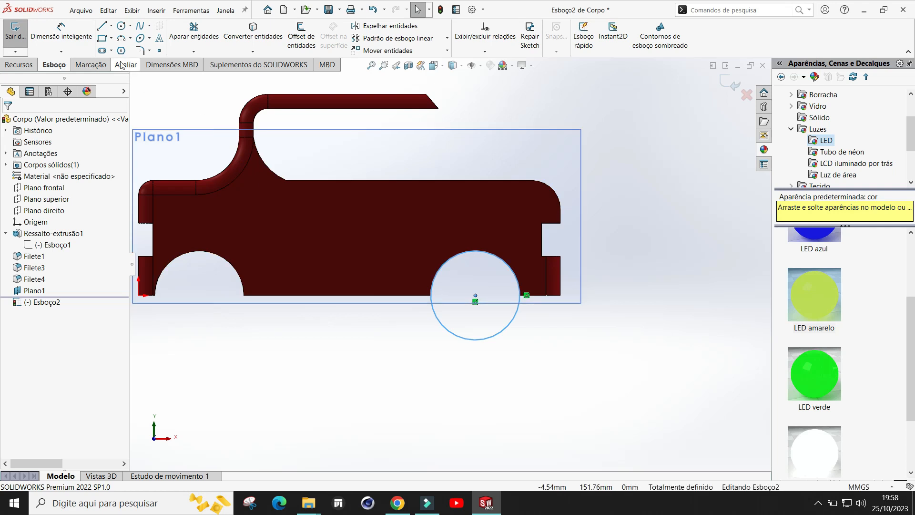
left_click(102, 27)
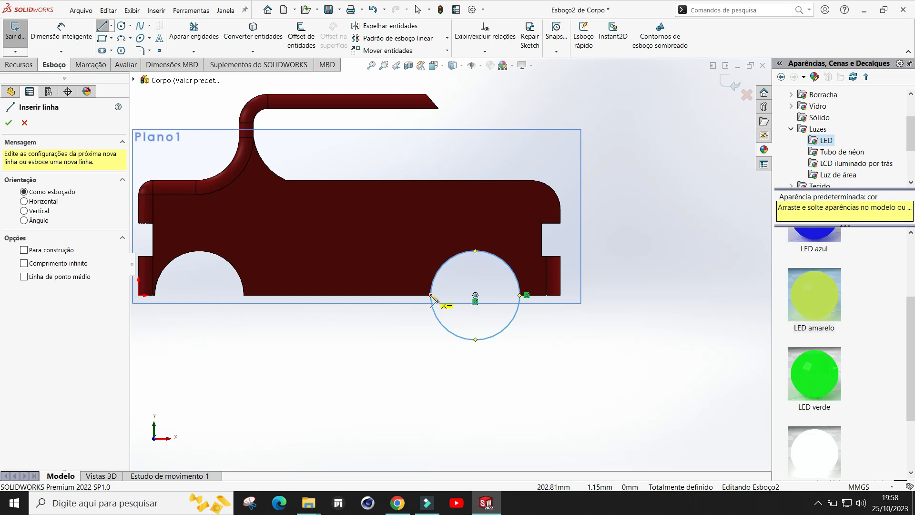
left_click(432, 297)
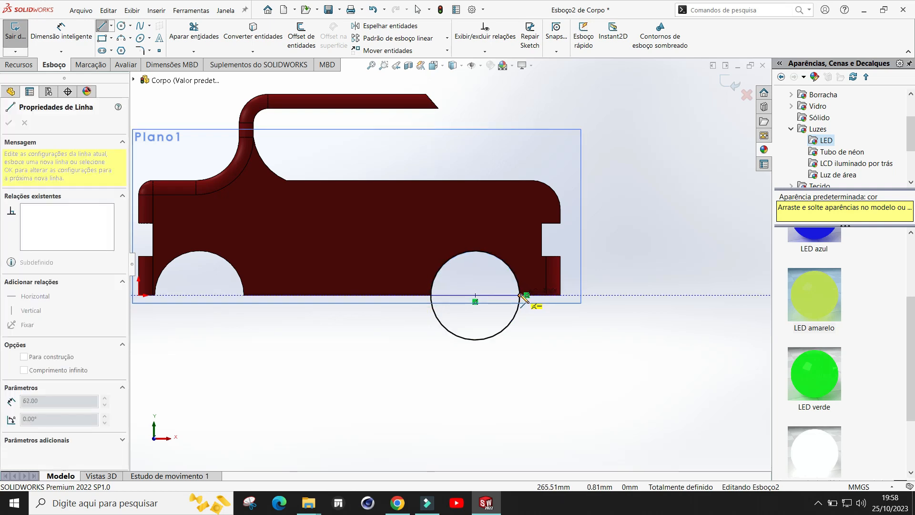
left_click(520, 296)
key("Escape")
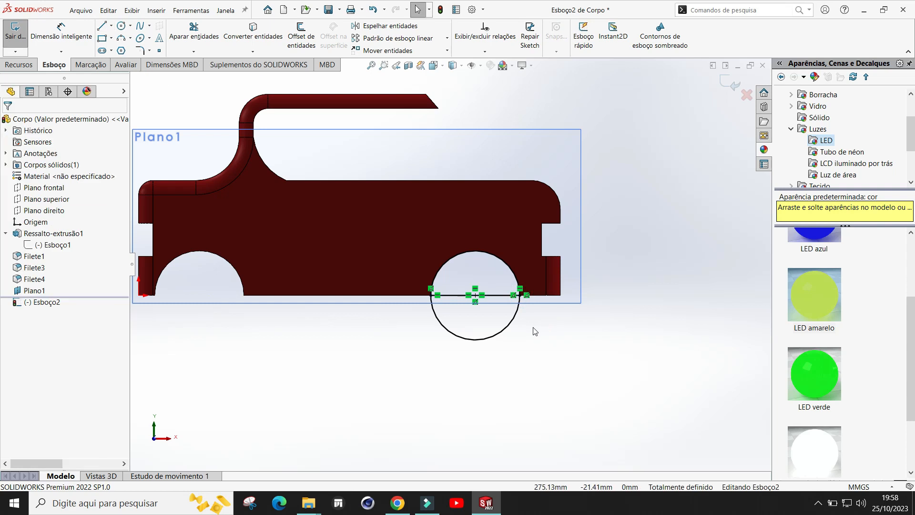
Step: Trim away the circle's lower half below the line, leaving a half-circle profile
scroll(531, 325, "down", 3)
scroll(510, 286, "down", 5)
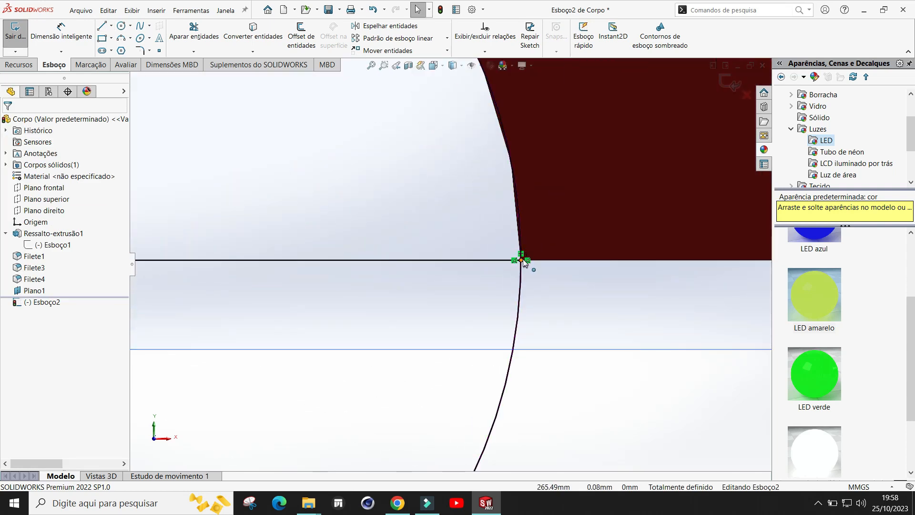
scroll(523, 269, "down", 3)
scroll(522, 264, "down", 6)
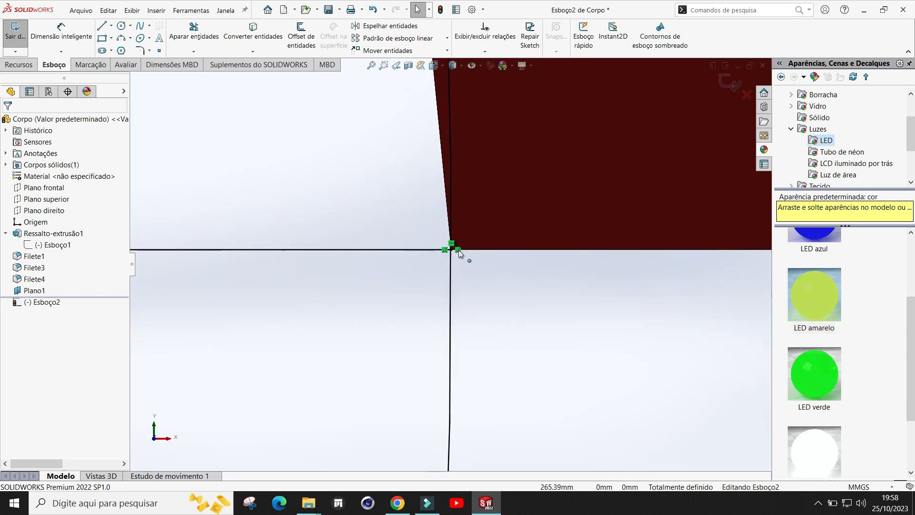
scroll(476, 244, "up", 6)
scroll(476, 244, "up", 8)
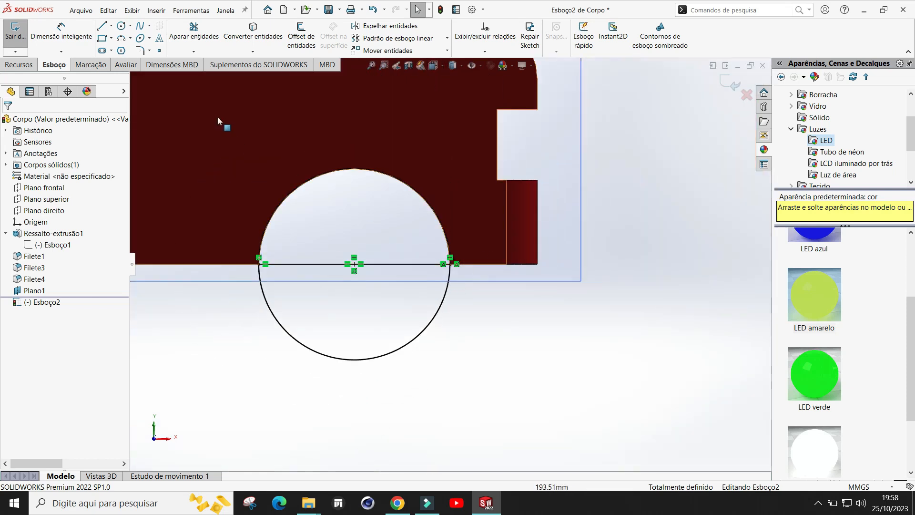
left_click(193, 33)
mouse_move(272, 388)
left_mouse_down()
mouse_move(313, 327)
mouse_move(420, 283)
left_mouse_up()
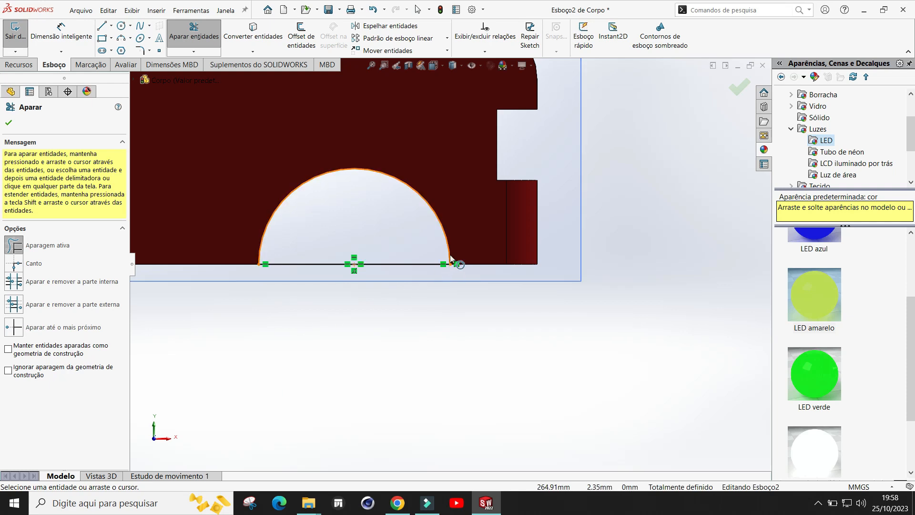
scroll(444, 265, "up", 2)
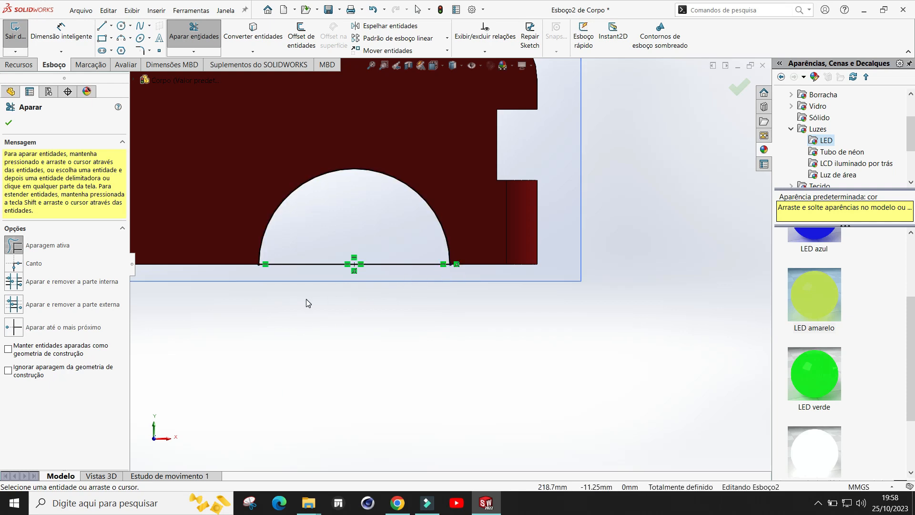
left_click(10, 124)
Step: Extrude the half-circle sketch with the Mid Plane end condition to a depth of 100 mm
mouse_move(573, 282)
middle_mouse_down()
mouse_move(566, 272)
mouse_move(542, 273)
mouse_move(541, 237)
mouse_move(550, 262)
mouse_move(519, 299)
mouse_move(550, 278)
middle_mouse_up()
mouse_move(589, 236)
middle_mouse_down()
mouse_move(590, 198)
mouse_move(551, 207)
middle_mouse_up()
scroll(551, 206, "up", 3)
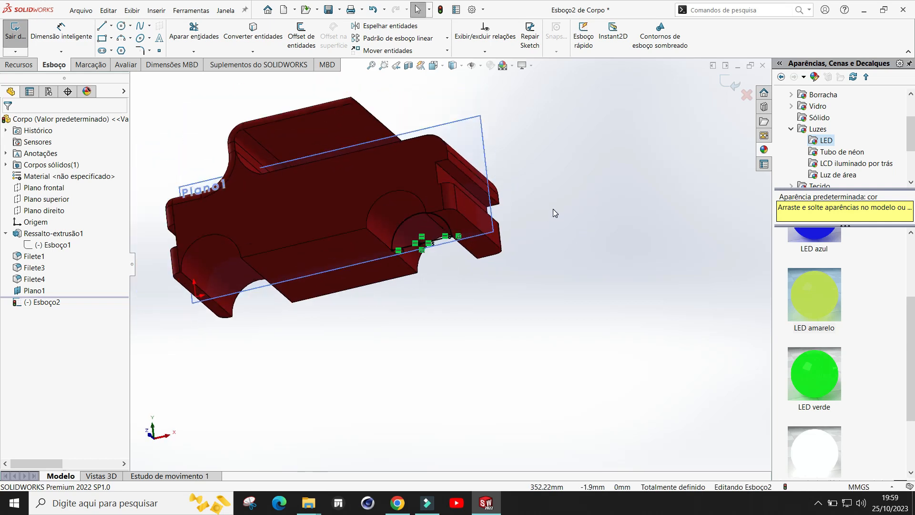
left_click(26, 69)
left_click(24, 35)
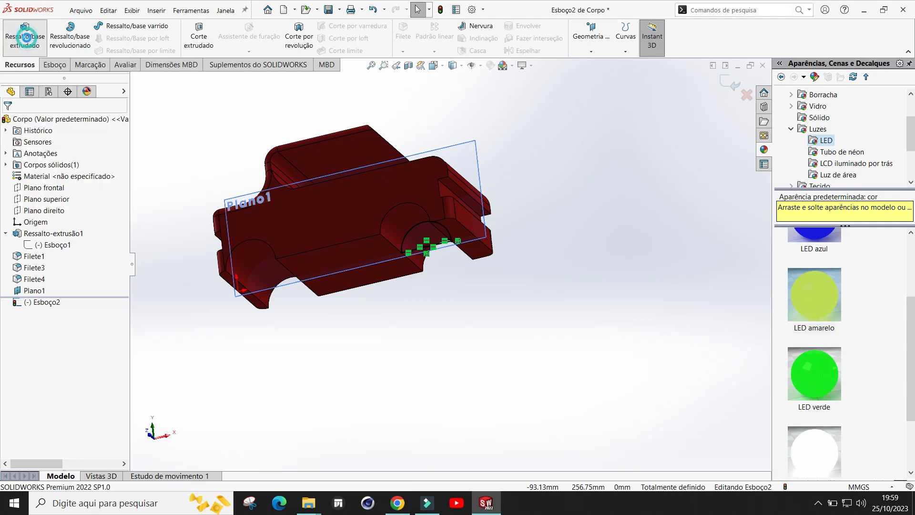
middle_click_drag(542, 289, 408, 317)
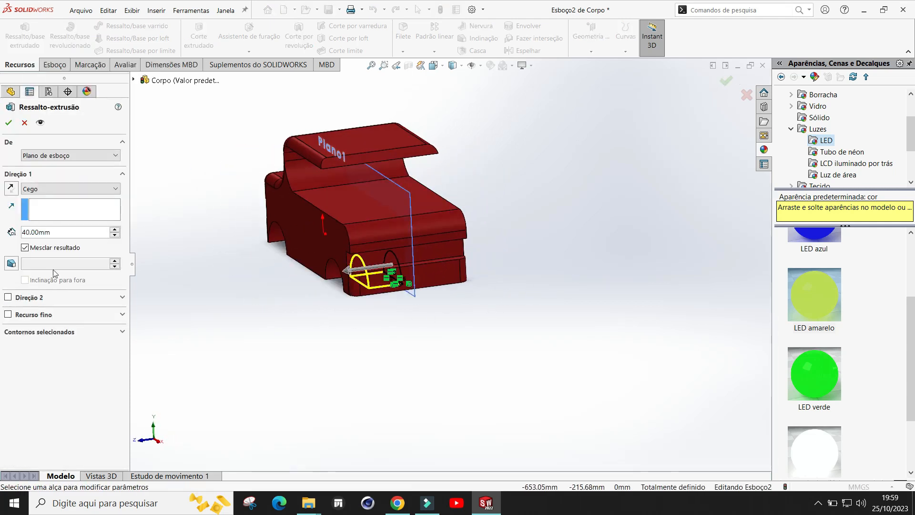
left_click(45, 189)
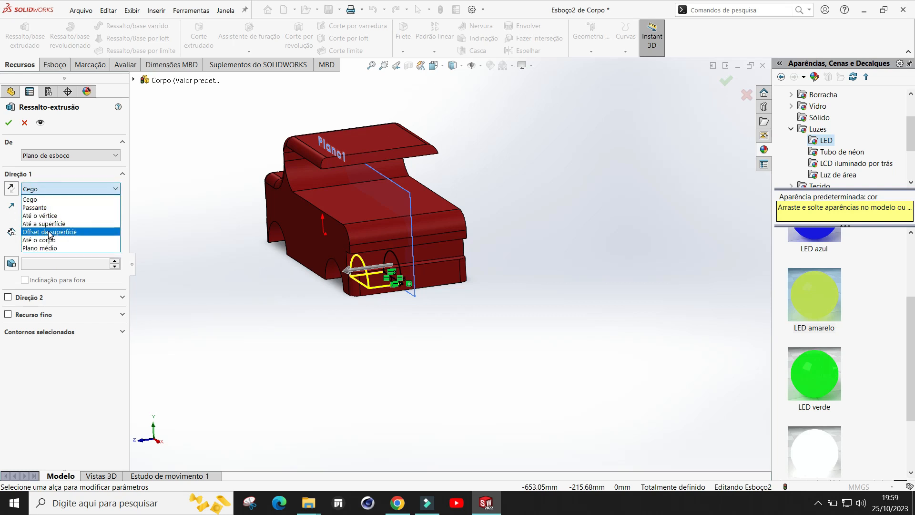
left_click(46, 247)
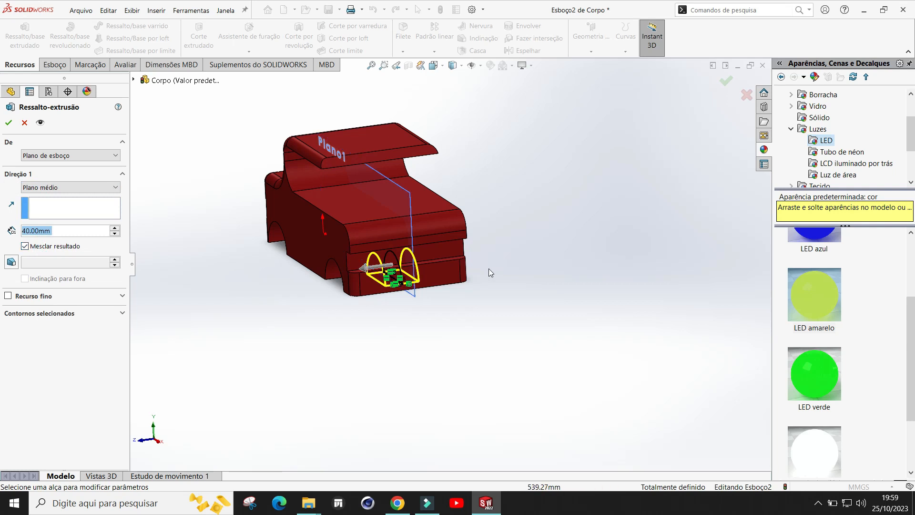
middle_click_drag(524, 279, 536, 133)
scroll(535, 135, "down", 1)
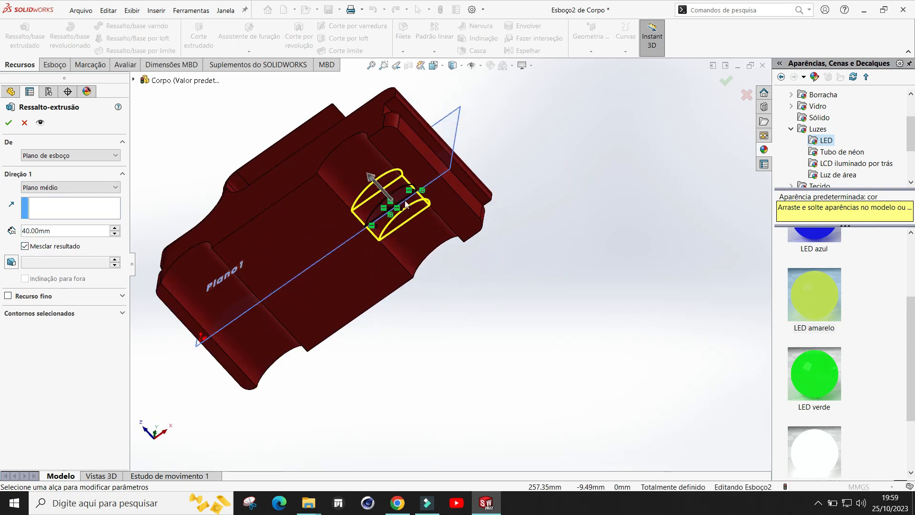
left_click_drag(370, 180, 357, 167)
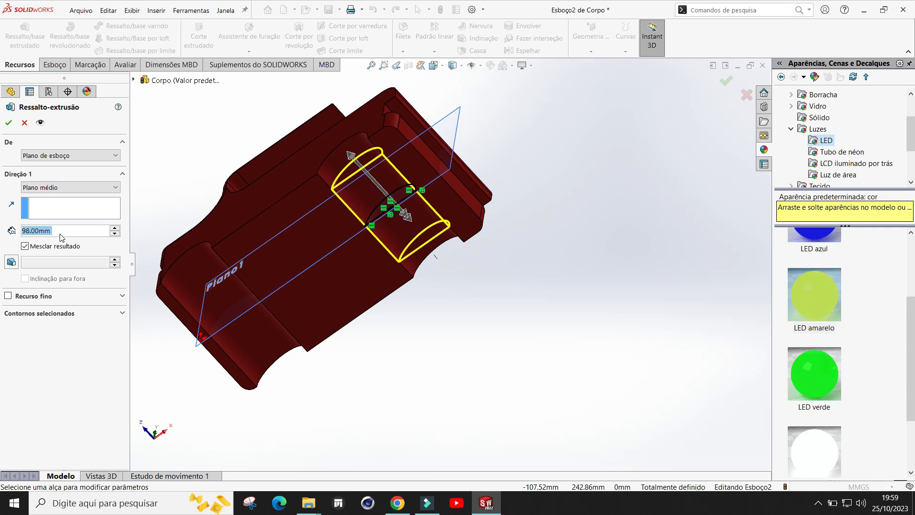
type("100")
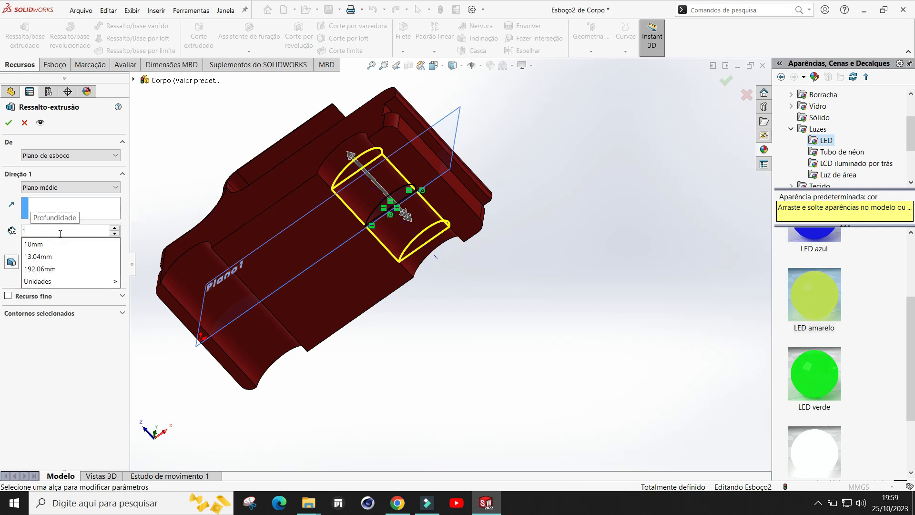
left_click(9, 124)
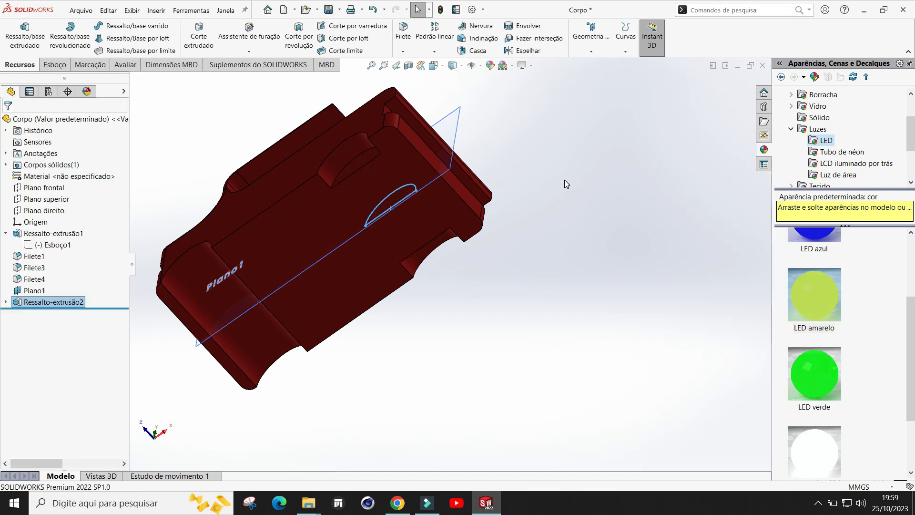
Step: Examine the new half-cylinder extrusion at the wheel arch from several angles
middle_click_drag(568, 188, 355, 179)
scroll(404, 243, "down", 3)
middle_click_drag(404, 247, 439, 312)
scroll(437, 307, "up", 4)
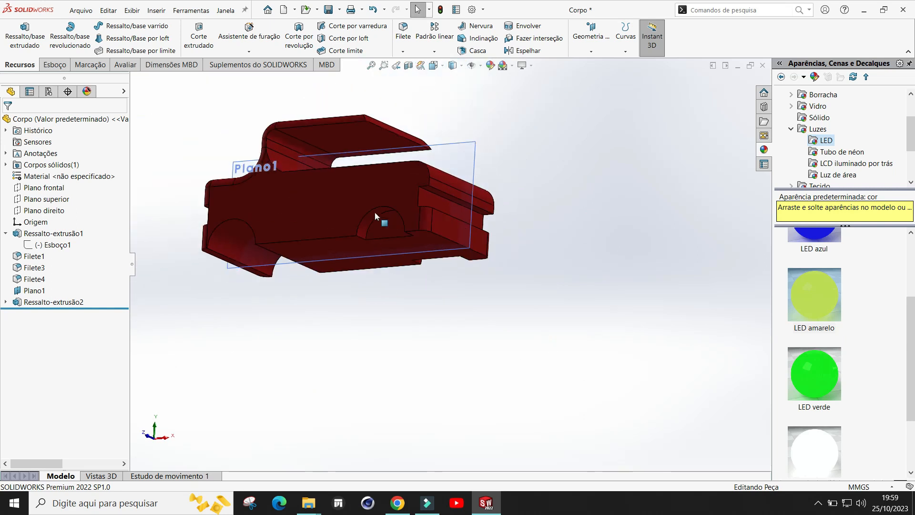
scroll(375, 212, "down", 4)
scroll(619, 294, "up", 2)
middle_click_drag(617, 267, 674, 278)
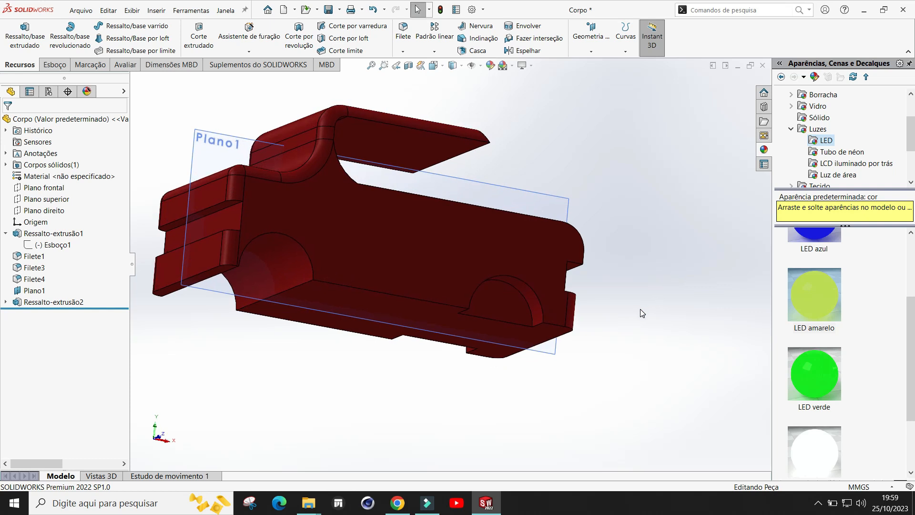
middle_click_drag(634, 319, 491, 294)
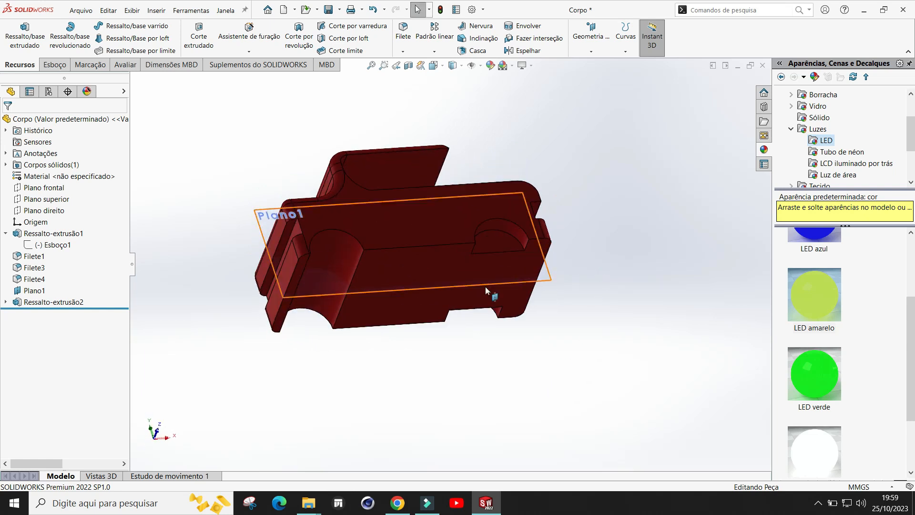
Step: Start a sketch on Plano1 and draw a 31 mm radius circle centred on the other wheel arch's bottom
left_click(327, 293)
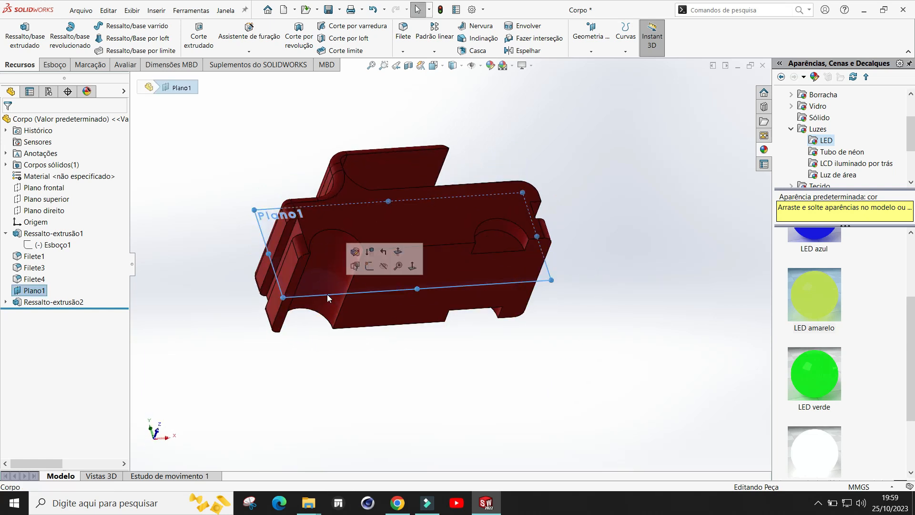
left_click(369, 268)
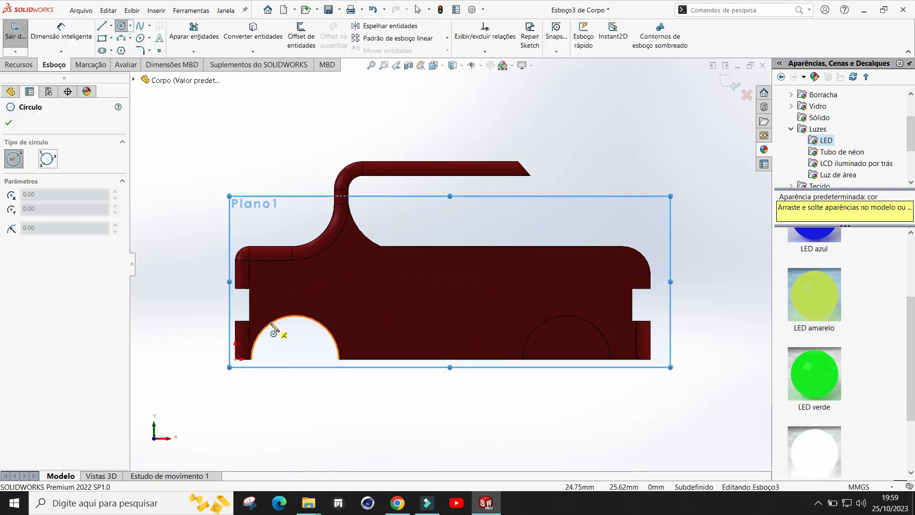
left_click(295, 358)
left_click(312, 319)
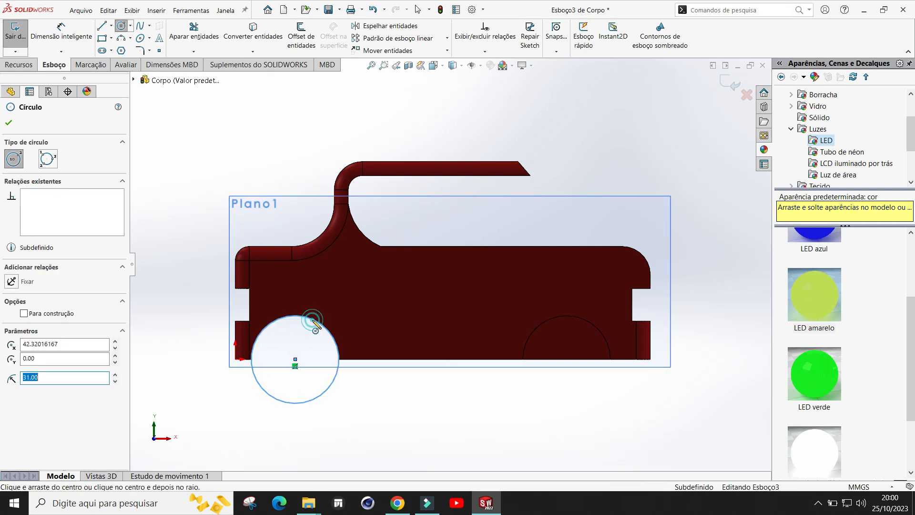
key("Escape")
Step: Draw a line across the new circle along the body's bottom edge
scroll(360, 420, "down", 2)
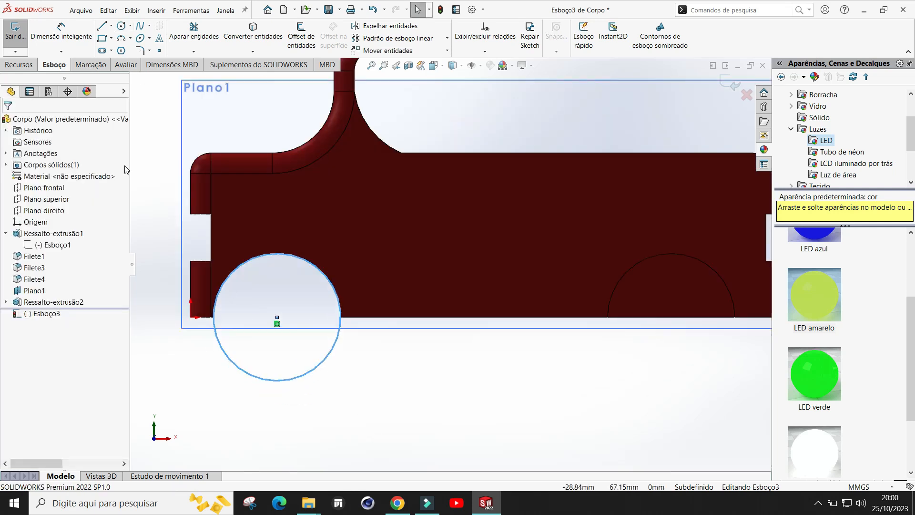
left_click(100, 28)
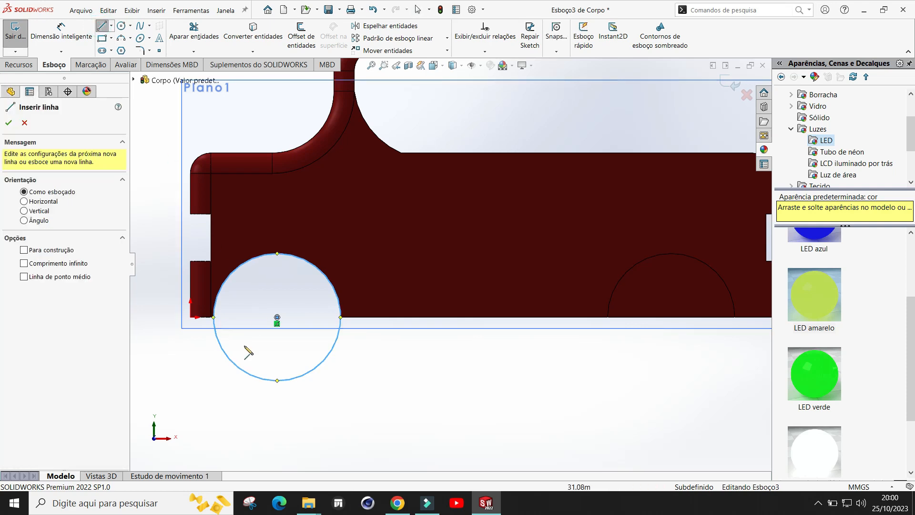
left_click(213, 317)
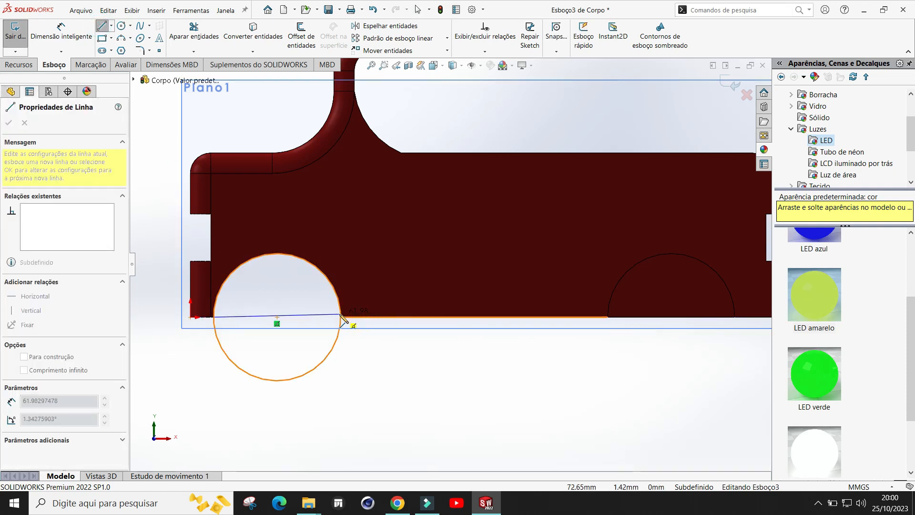
left_click(341, 317)
key("Escape")
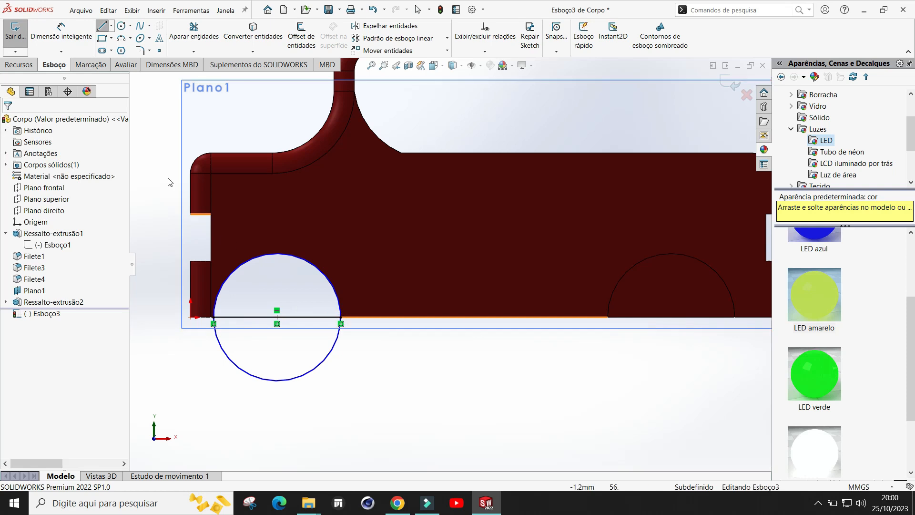
Step: Trim away the circle's lower half below the line, leaving a half-circle profile
left_click(201, 33)
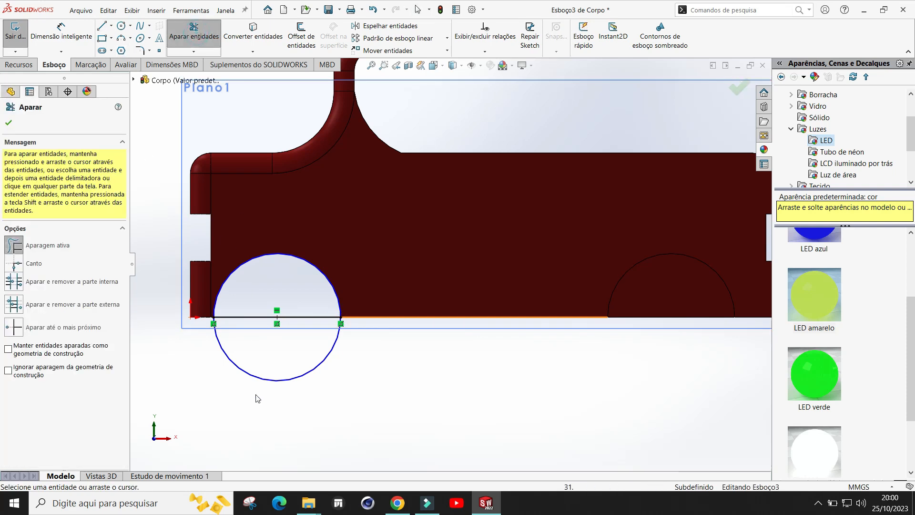
left_click_drag(272, 373, 269, 367)
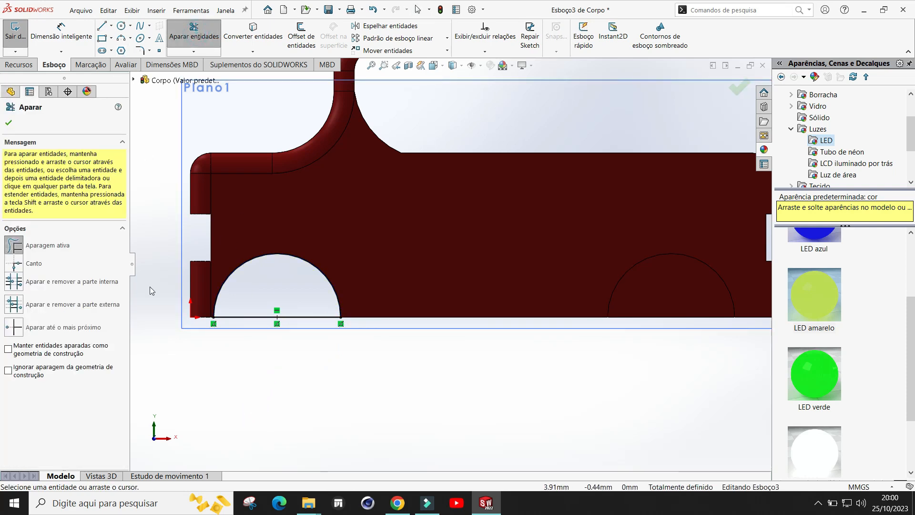
left_click(14, 123)
Step: Extrude the second half-circle sketch with Mid Plane at 100 mm
scroll(233, 281, "up", 2)
middle_click_drag(320, 369, 444, 291)
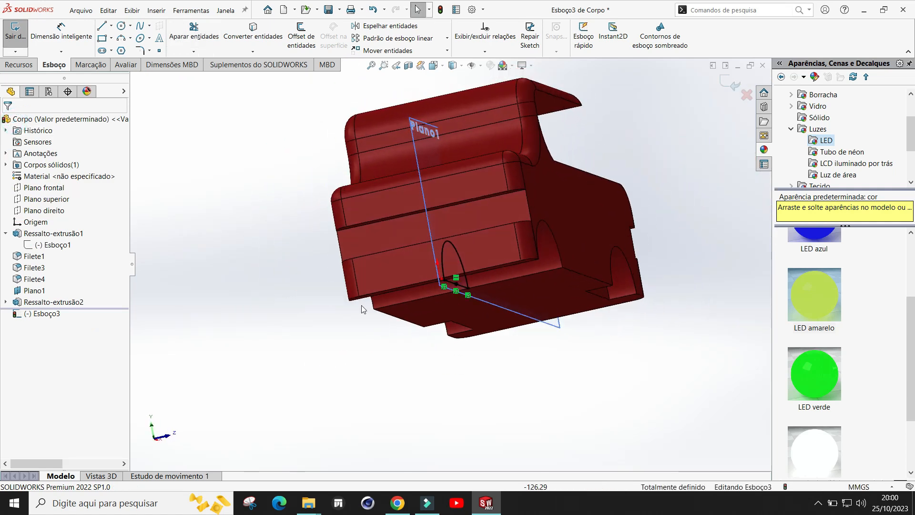
left_click(17, 65)
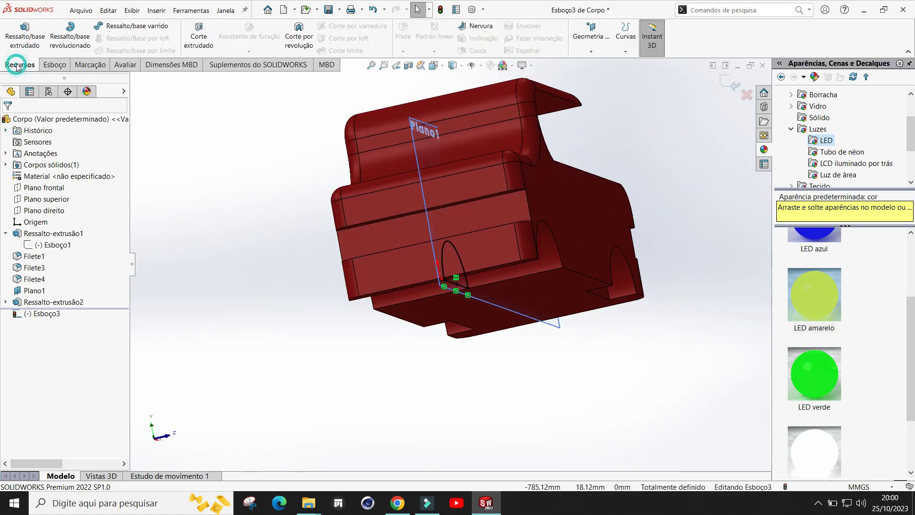
left_click(25, 34)
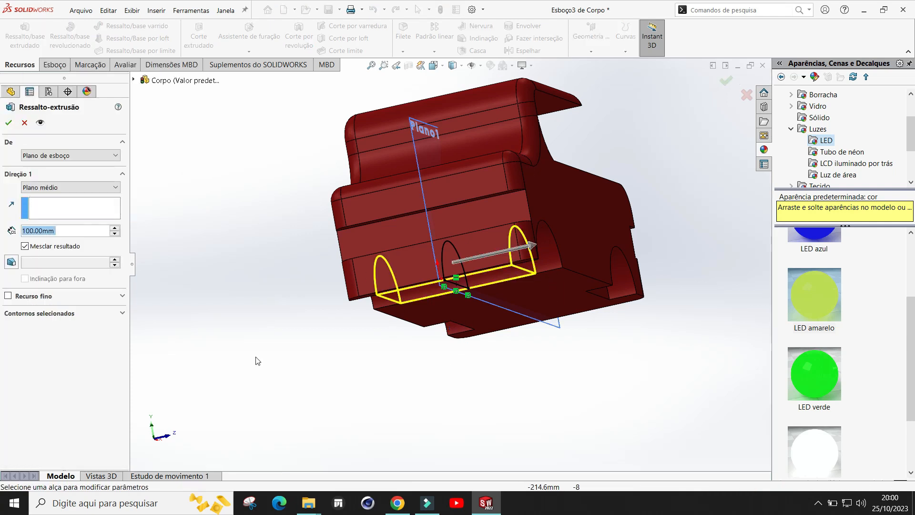
left_click(9, 123)
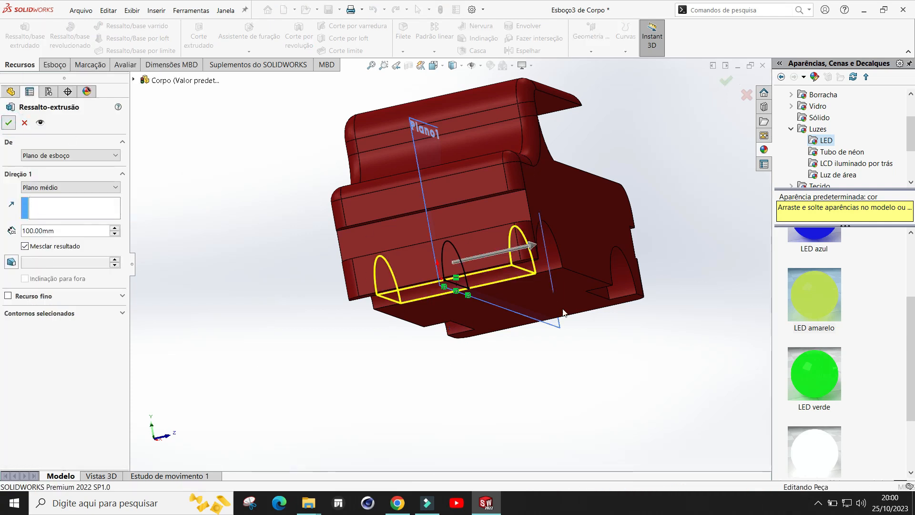
Step: Examine both wheel-arch extrusions on the body from several angles
middle_click_drag(570, 370, 437, 161)
middle_click_drag(465, 397, 427, 216)
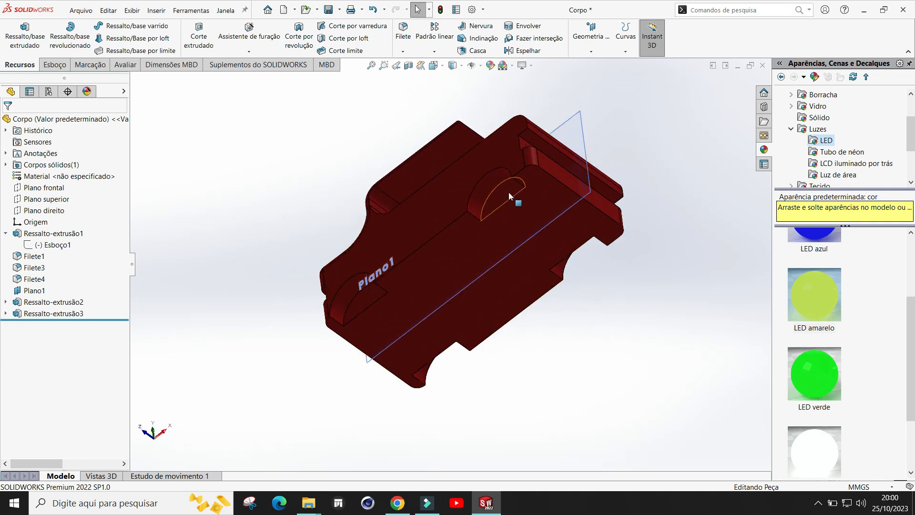
middle_click_drag(612, 300, 537, 261)
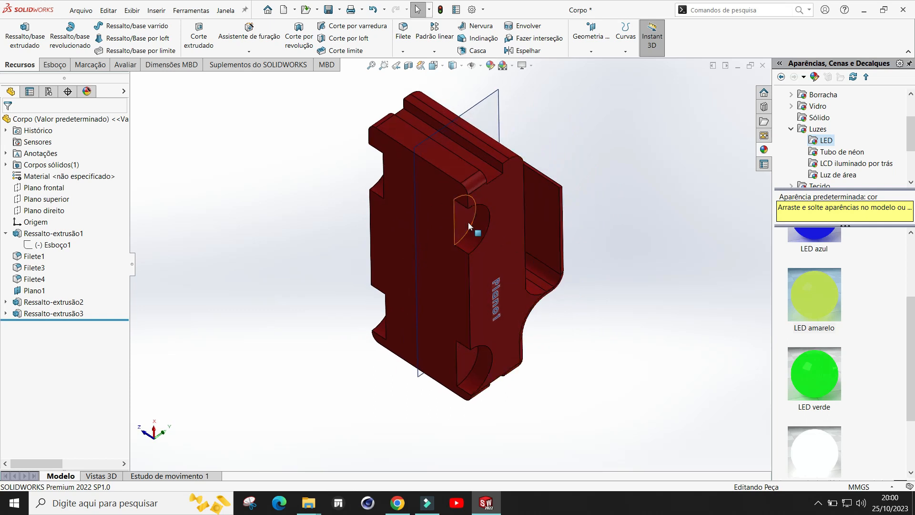
middle_click_drag(640, 244, 486, 365)
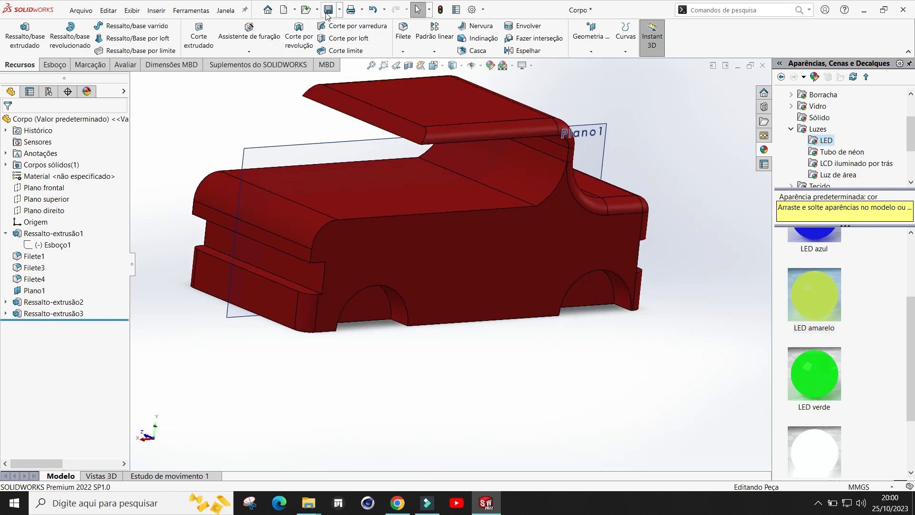
middle_click_drag(593, 359, 548, 310)
scroll(436, 310, "down", 1)
middle_click_drag(429, 329, 411, 351)
scroll(408, 346, "down", 1)
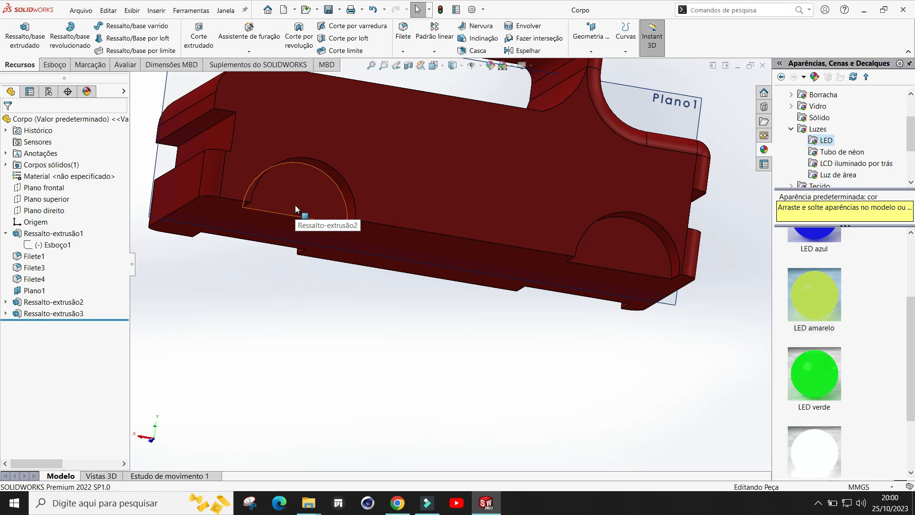
scroll(328, 257, "up", 2)
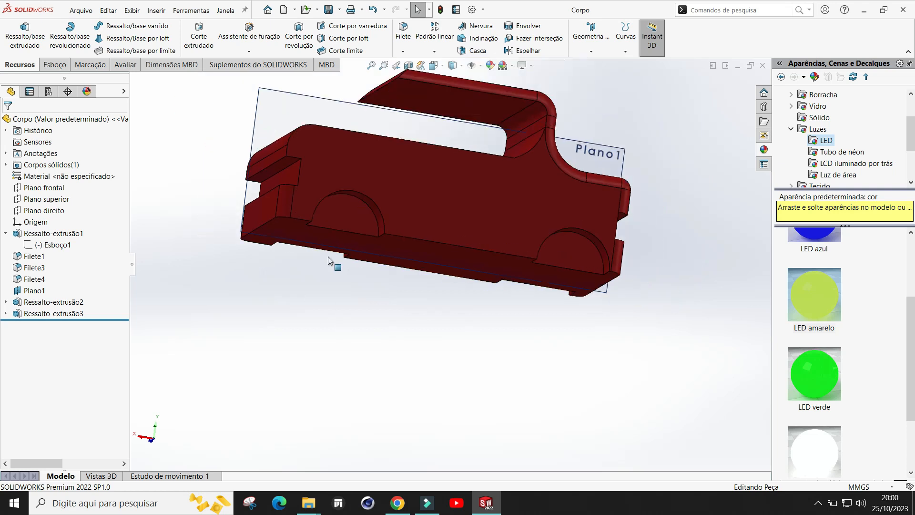
Step: Open a new sketch on the face of the front wheel-arch extrusion
left_click(351, 214)
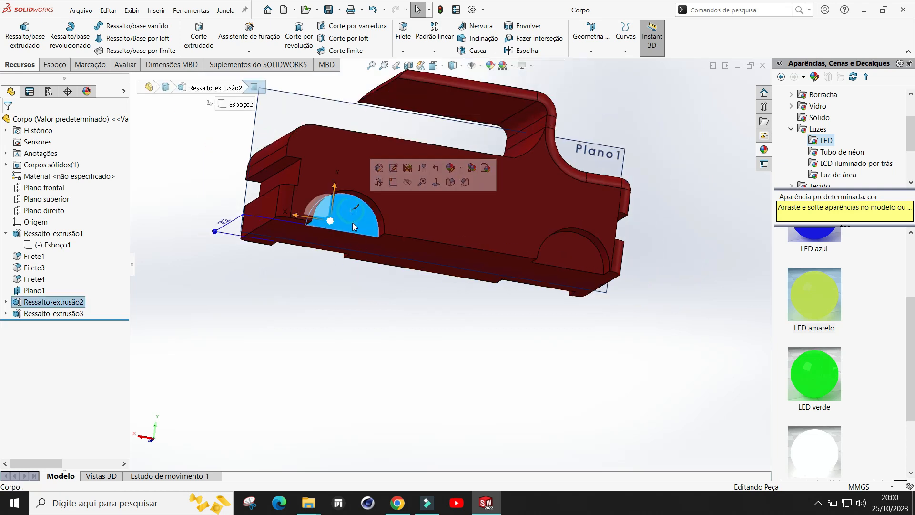
left_click(394, 183)
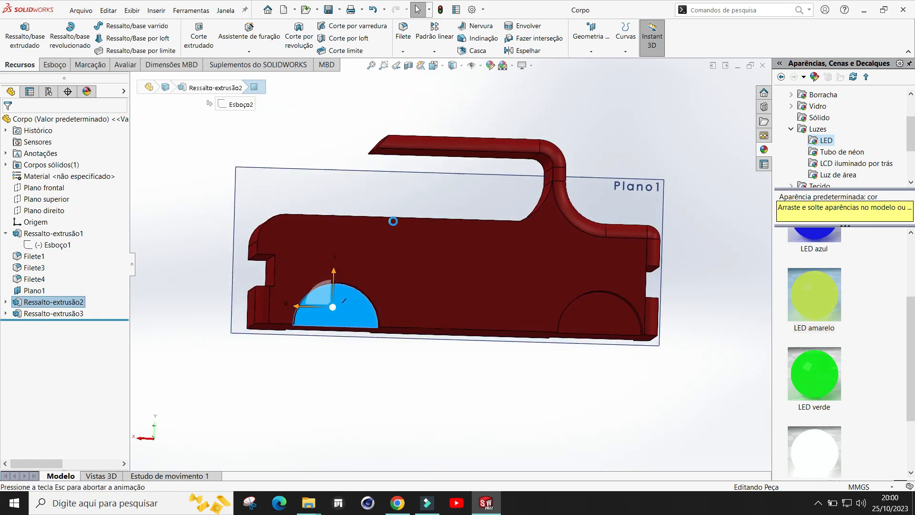
scroll(357, 368, "down", 3)
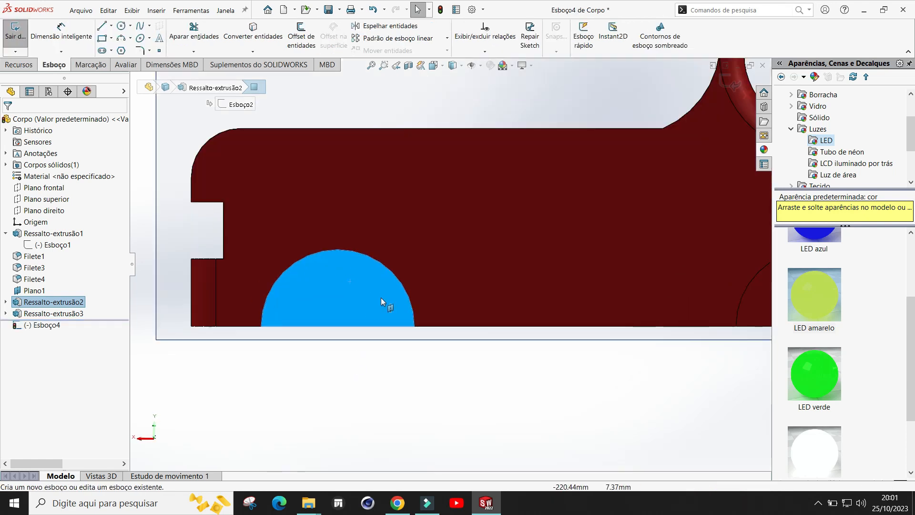
Step: Draw a circle centred on the arch's bottom edge and set its radius to 7 mm
left_click(122, 30)
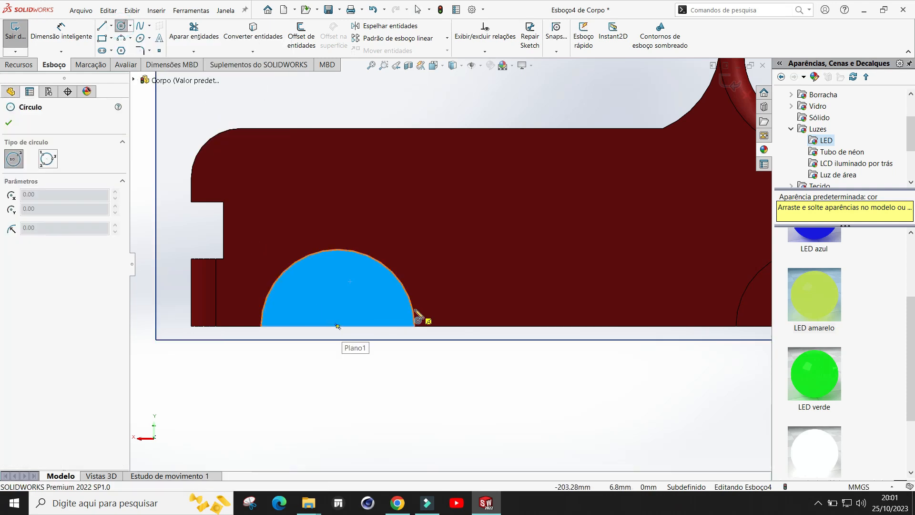
left_click(338, 326)
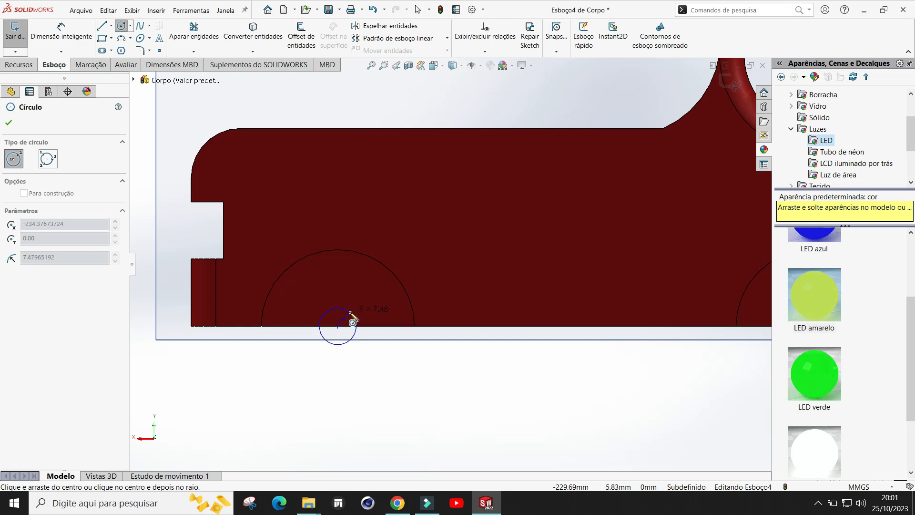
left_click(351, 313)
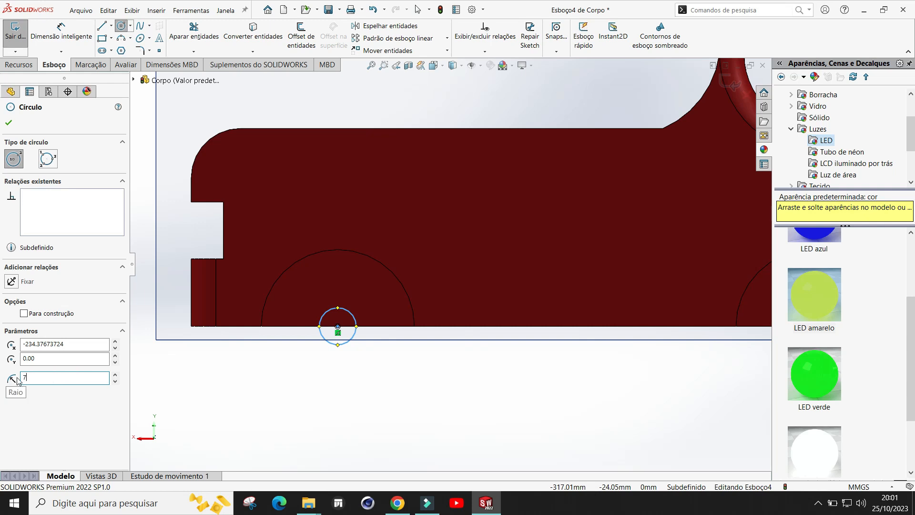
left_click(12, 123)
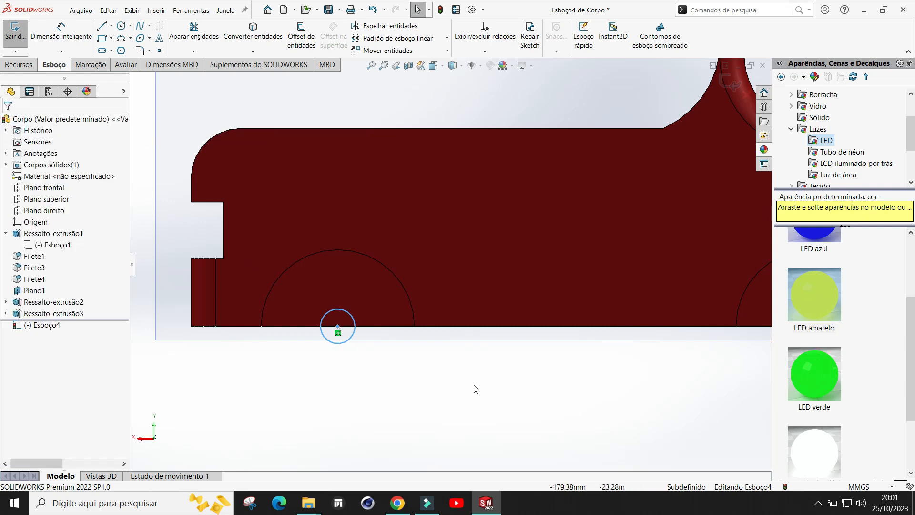
Step: Extrude the circle with end condition Up To Surface, ending at the body's side face
scroll(453, 381, "up", 3)
scroll(521, 324, "up", 2)
scroll(660, 287, "down", 2)
middle_click_drag(339, 355, 375, 337)
scroll(310, 267, "up", 1)
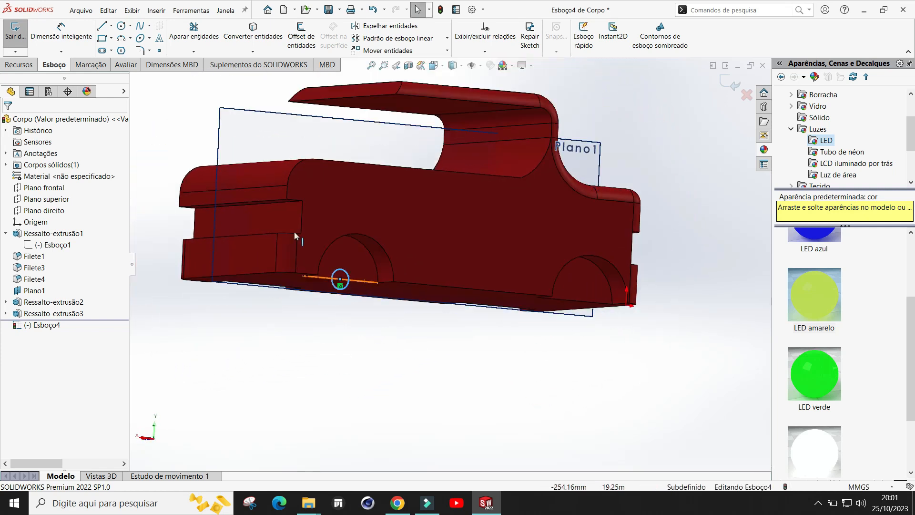
left_click(19, 65)
left_click(25, 34)
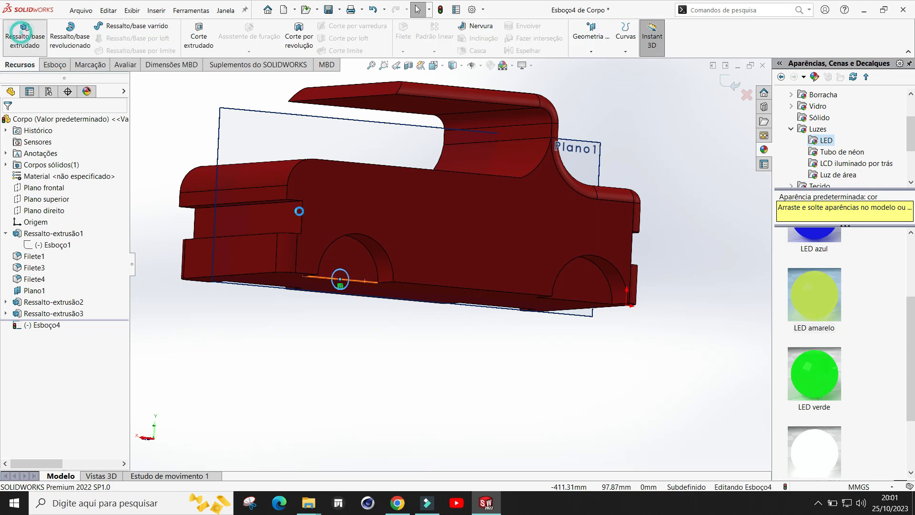
middle_click_drag(385, 338, 501, 96)
scroll(490, 166, "up", 1)
left_click(54, 187)
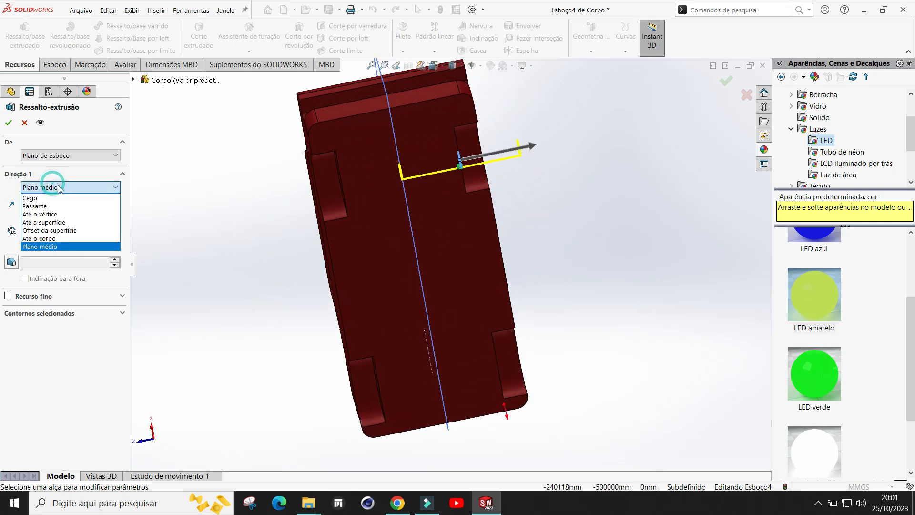
left_click(35, 198)
middle_click_drag(610, 191, 500, 242)
left_click_drag(492, 223, 405, 241)
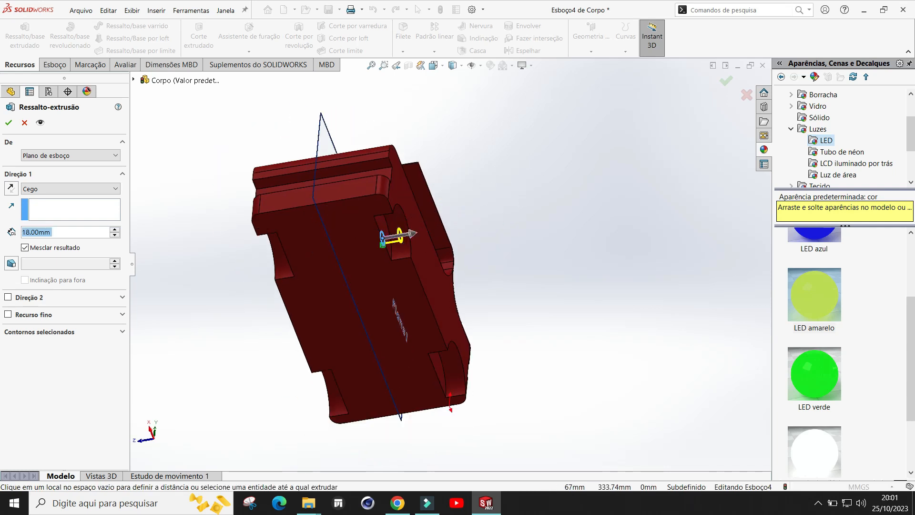
scroll(405, 249, "down", 2)
middle_click_drag(406, 250, 217, 288)
left_click(56, 190)
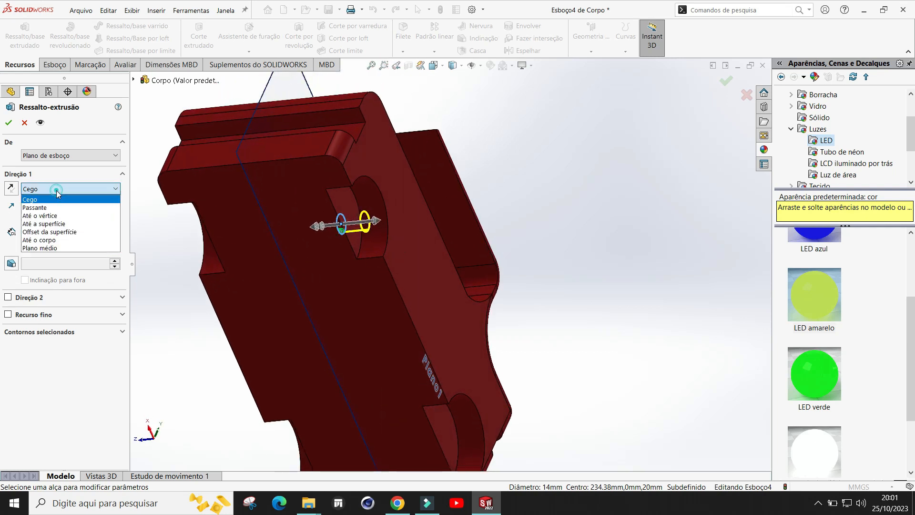
left_click(44, 224)
left_click(385, 175)
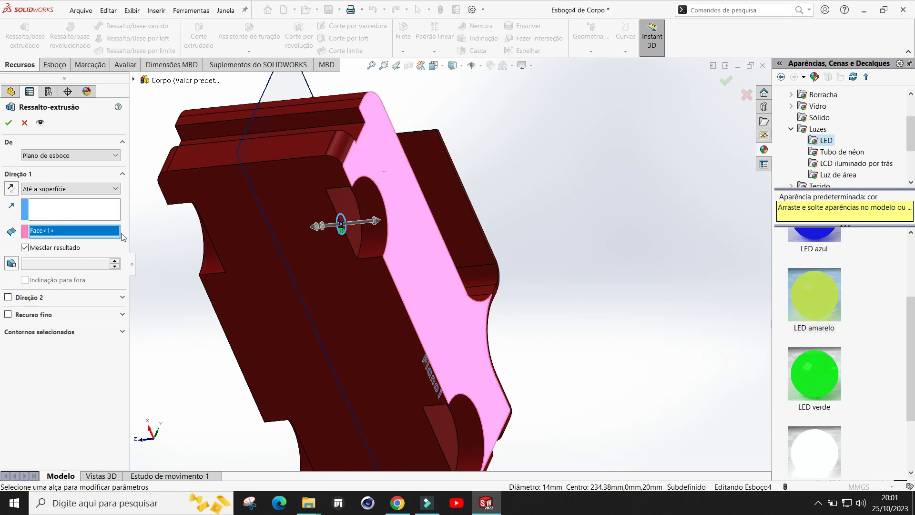
left_click(8, 122)
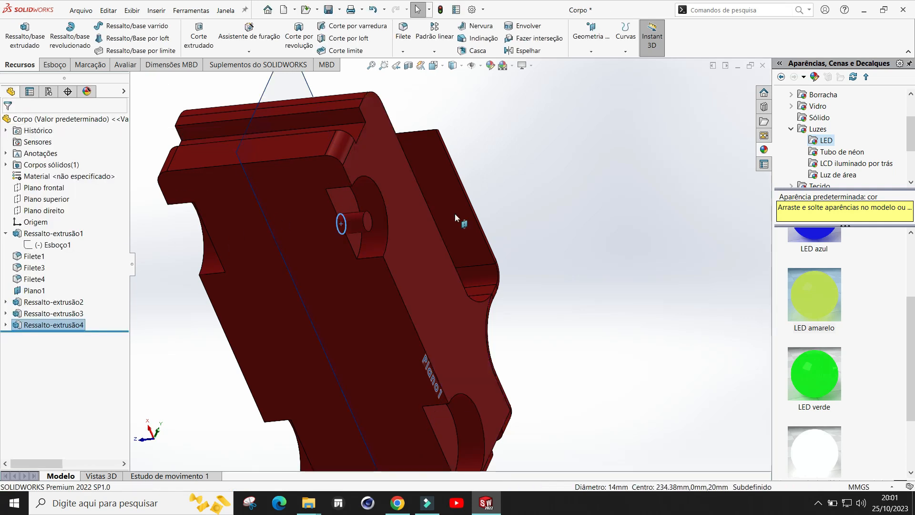
Step: Examine the new axle stub on the body from several angles
left_click(527, 210)
scroll(354, 261, "down", 3)
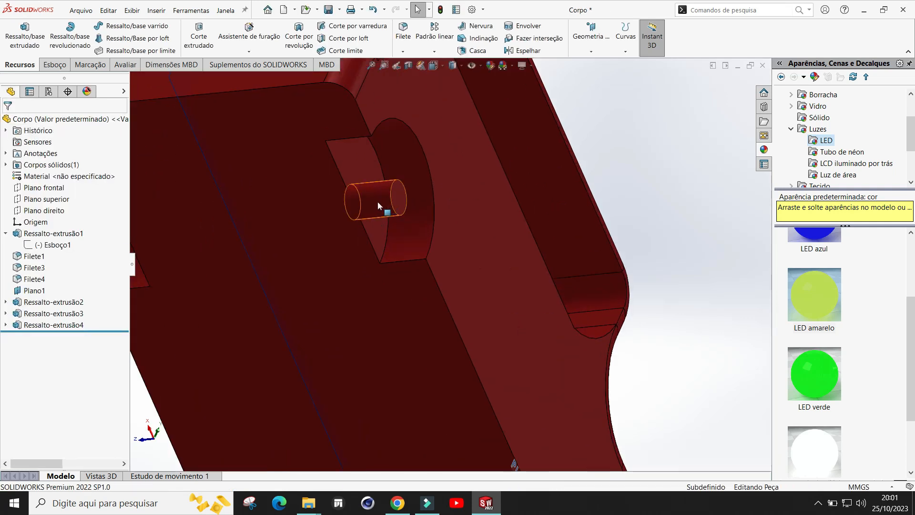
scroll(496, 255, "up", 3)
middle_click_drag(496, 255, 399, 310)
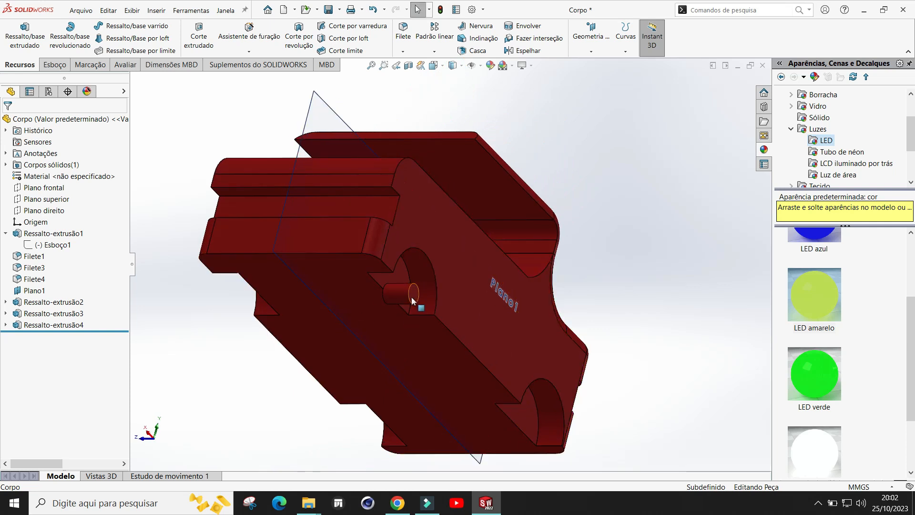
middle_click_drag(305, 258, 400, 253)
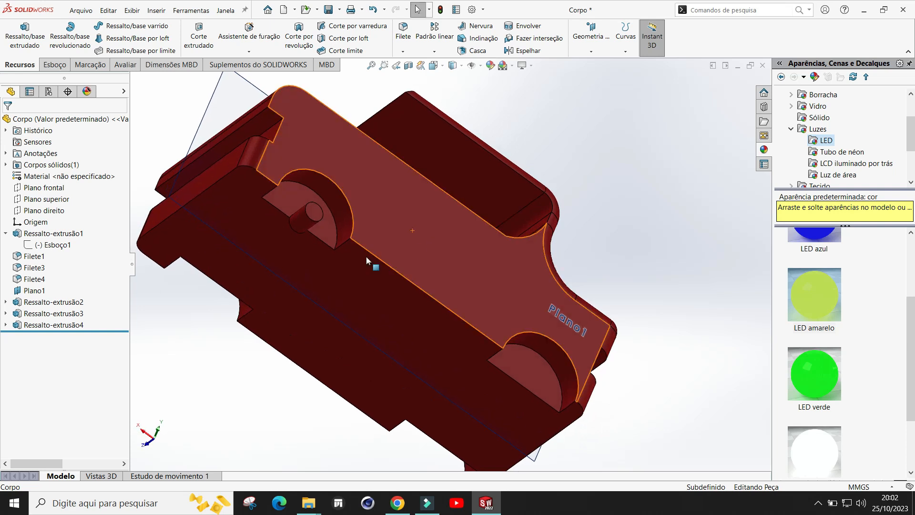
scroll(341, 227, "down", 2)
scroll(343, 227, "up", 2)
scroll(416, 178, "down", 1)
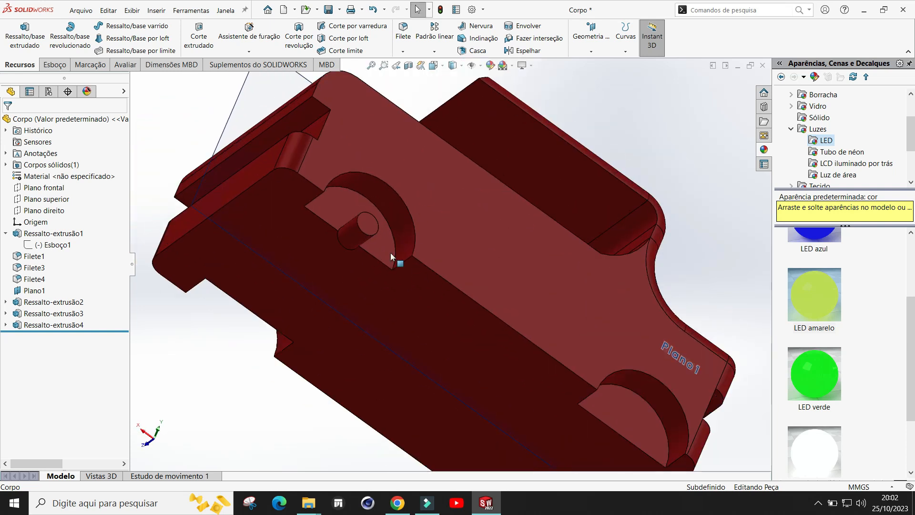
Step: Open a sketch on the axle's end face and convert its circular edge into the sketch
left_click(365, 228)
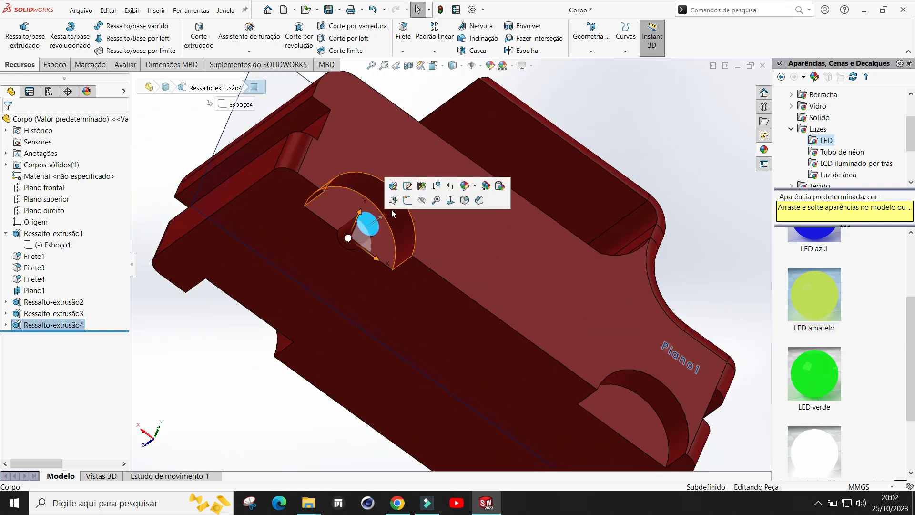
left_click(406, 201)
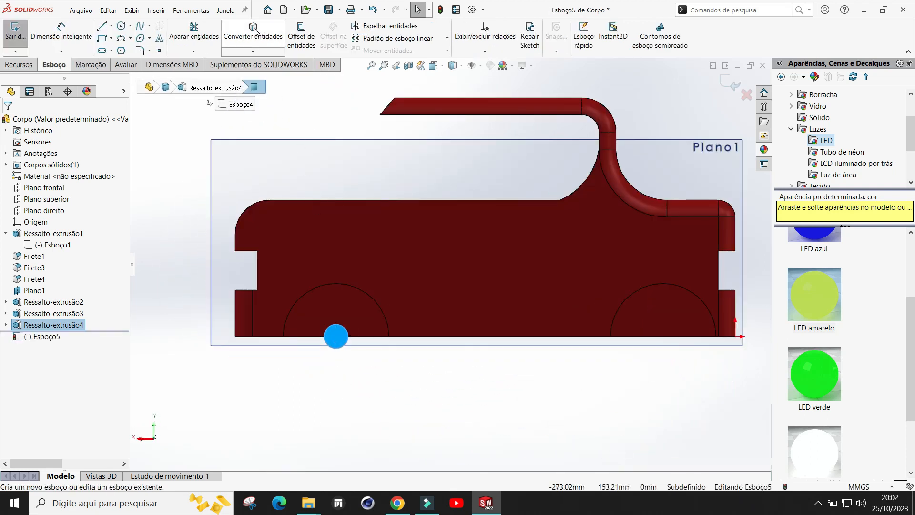
left_click(253, 28)
Step: Extrude the converted circle Up To Surface, reaching the body's opposite side face
scroll(330, 264, "down", 5)
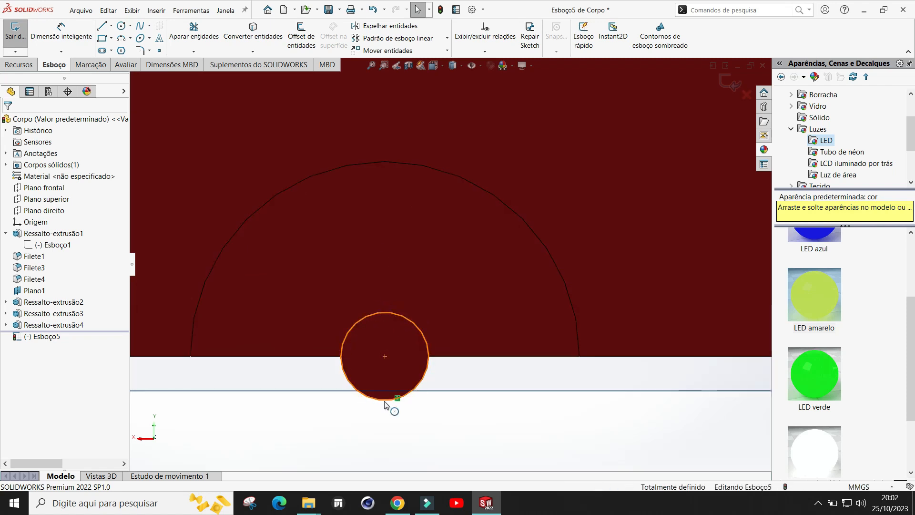
scroll(382, 377, "up", 3)
mouse_move(400, 361)
middle_mouse_down()
mouse_move(474, 333)
mouse_move(403, 385)
mouse_move(425, 296)
mouse_move(382, 334)
mouse_move(156, 171)
middle_mouse_up()
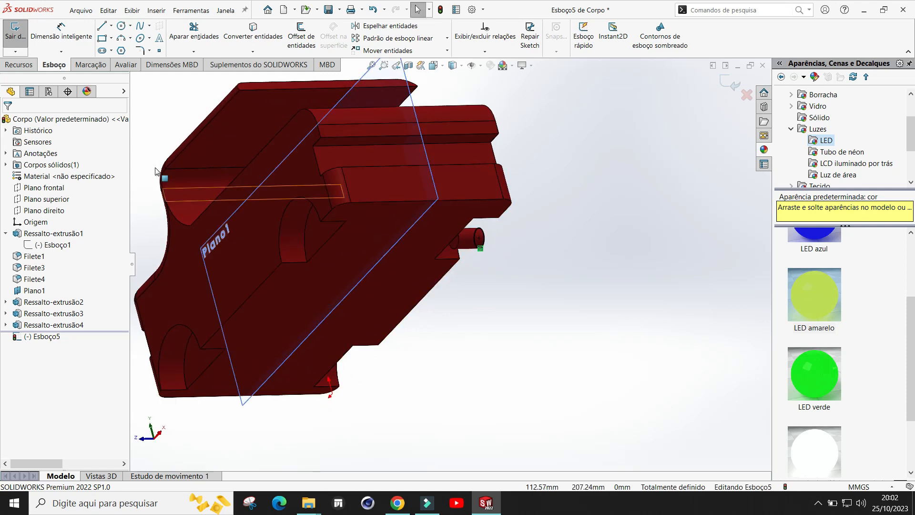
left_click(18, 67)
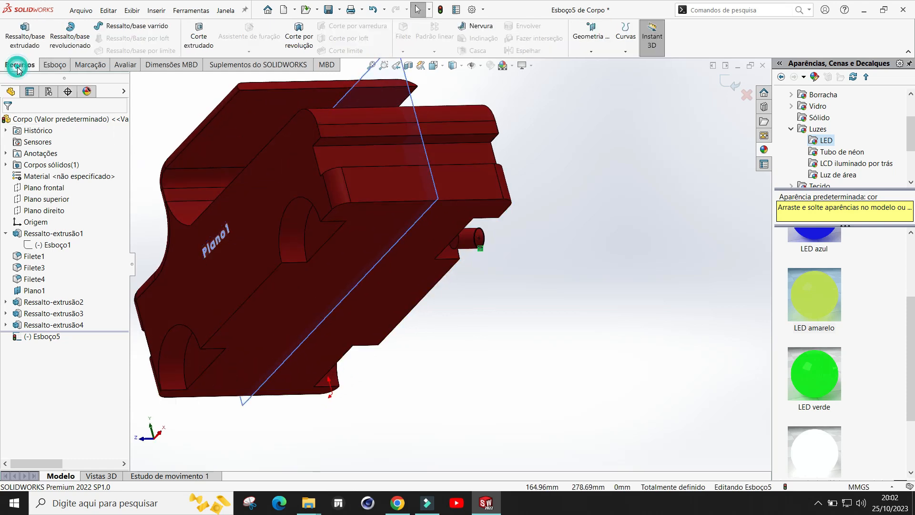
left_click(24, 36)
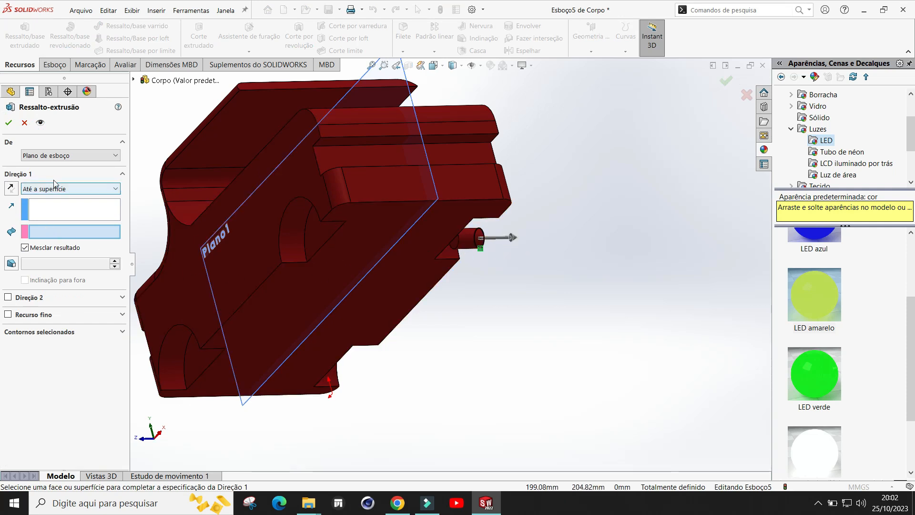
left_click(286, 187)
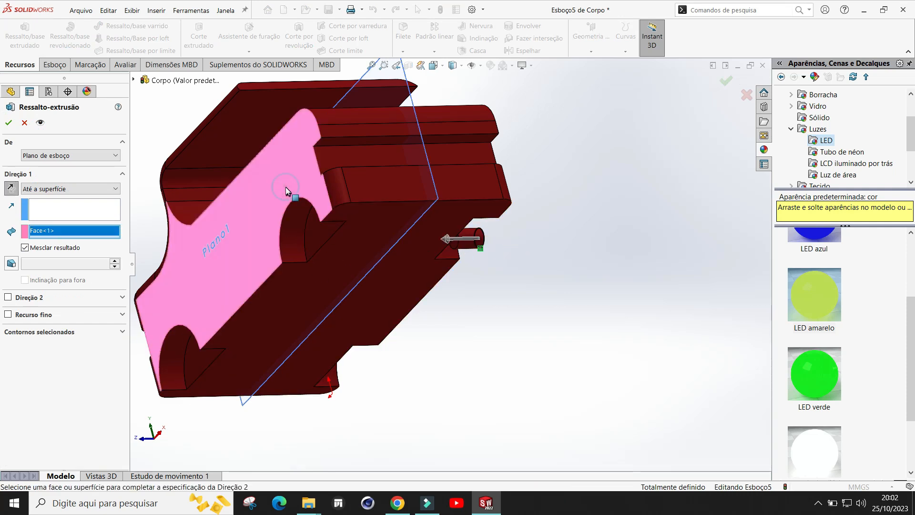
left_click(7, 123)
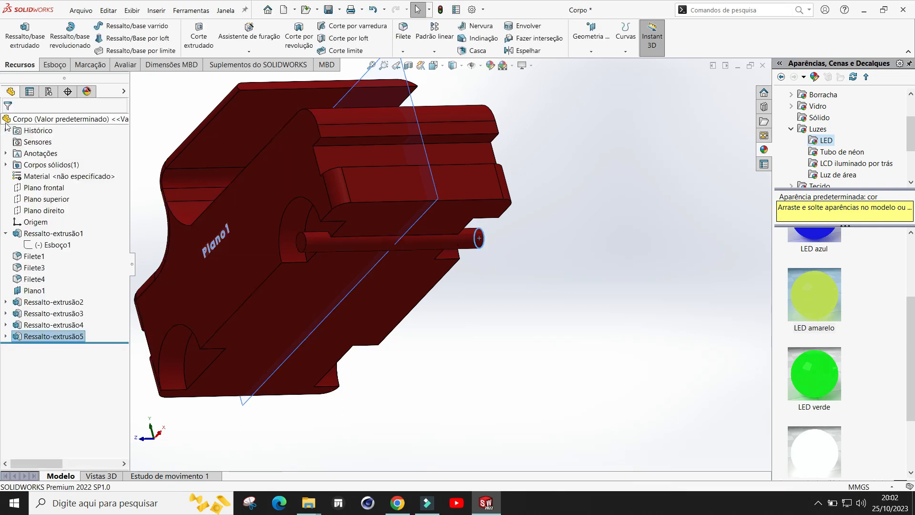
Step: Examine the extended axle and the body from several angles
middle_click_drag(567, 320, 507, 314)
scroll(460, 248, "up", 2)
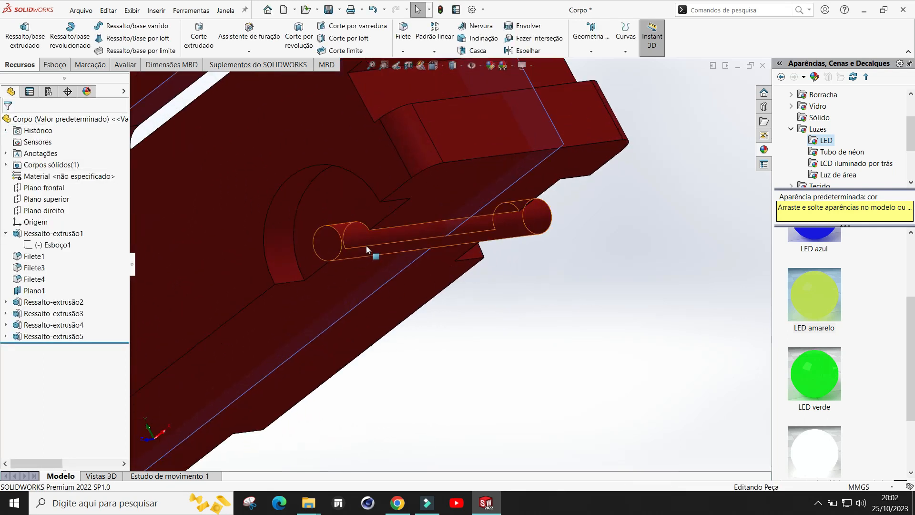
scroll(376, 252, "down", 2)
middle_click_drag(508, 272, 413, 295)
scroll(501, 302, "down", 3)
middle_click_drag(571, 247, 650, 274)
scroll(674, 264, "up", 2)
scroll(676, 265, "up", 3)
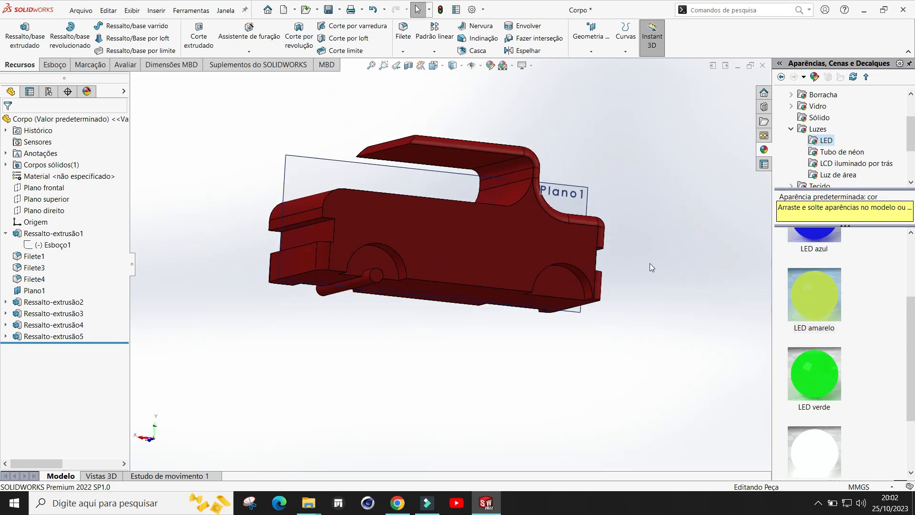
scroll(648, 263, "down", 3)
scroll(501, 324, "up", 2)
middle_click_drag(610, 283, 605, 310)
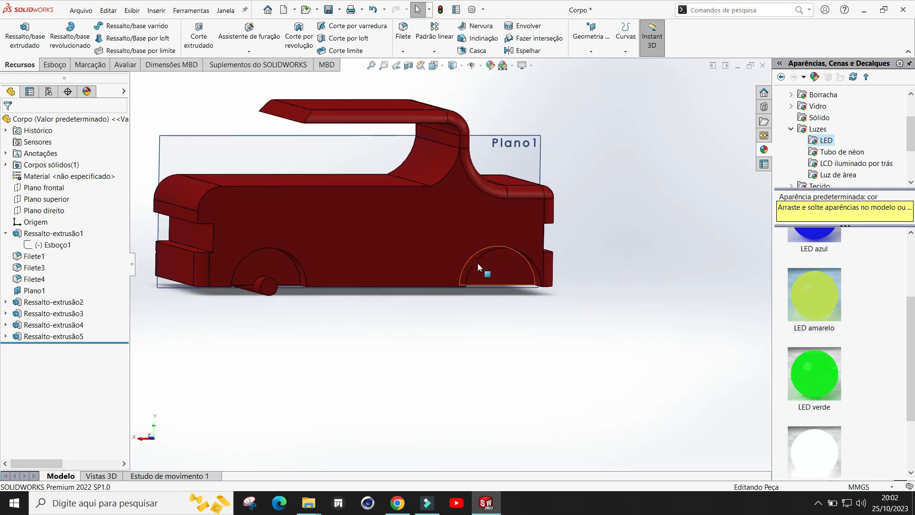
Step: Open a new sketch on the body's side face
scroll(619, 314, "down", 2)
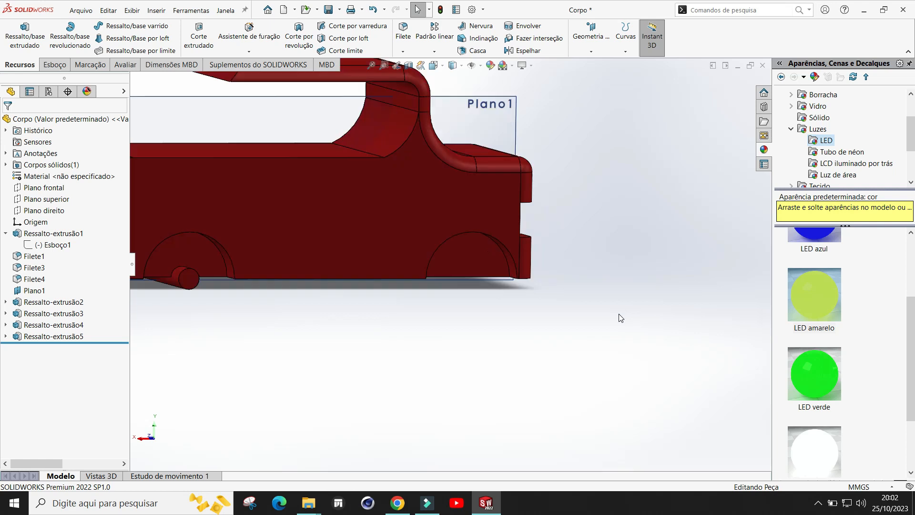
left_click(450, 212)
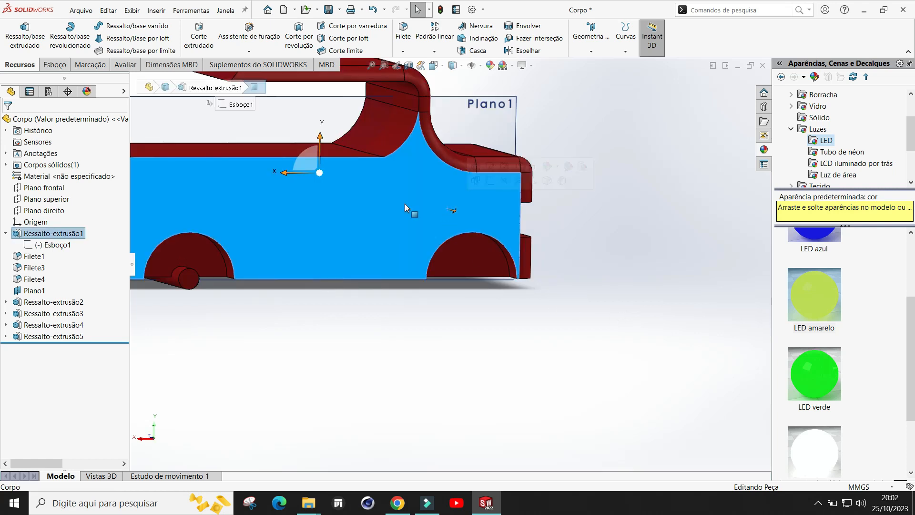
left_click(609, 241)
left_click(429, 216)
left_click(53, 67)
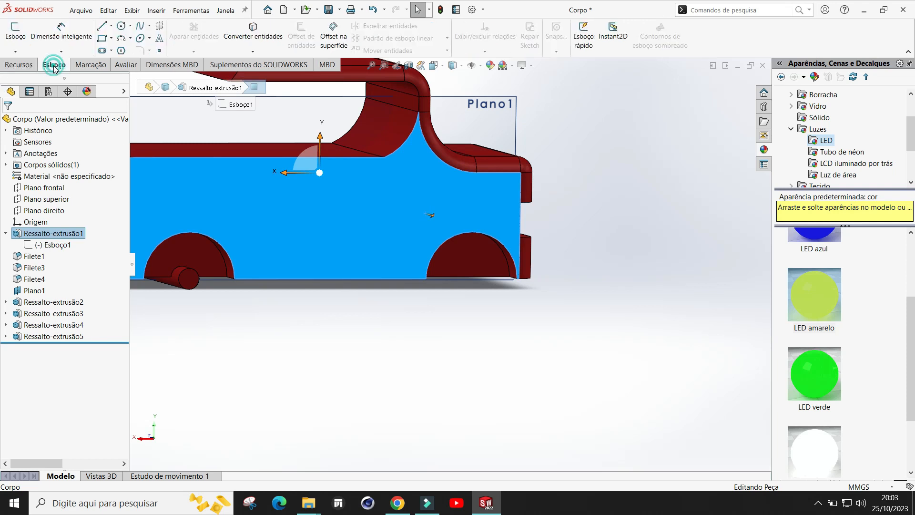
left_click(11, 37)
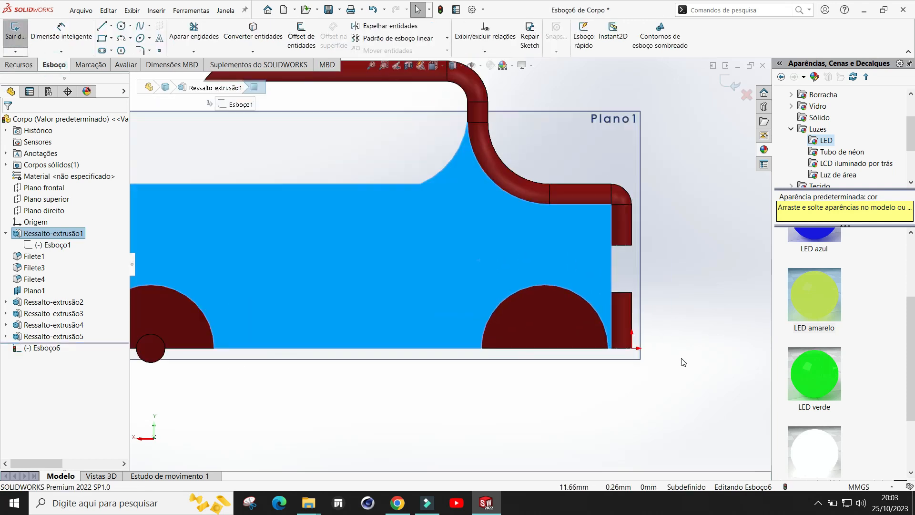
Step: Sketch a circle with radius 7 mm centred on the bottom edge of the second wheel arch
left_click(120, 26)
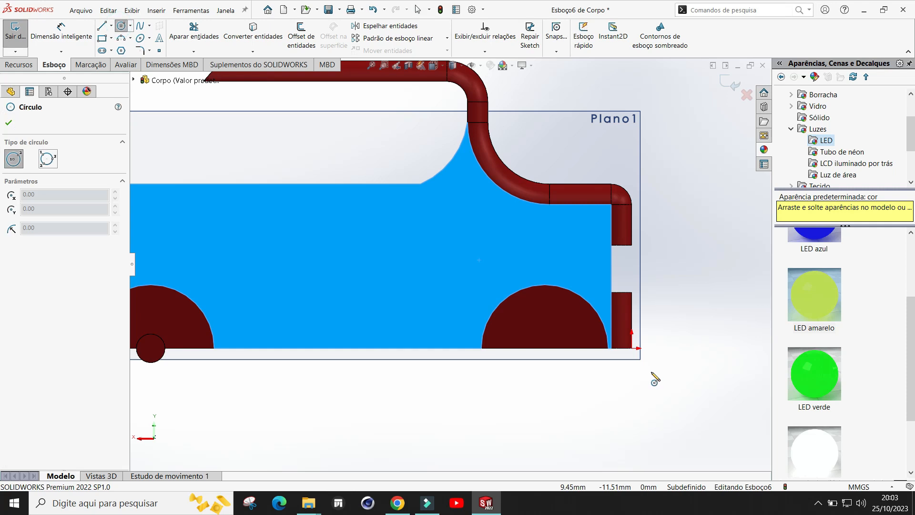
left_click(545, 348)
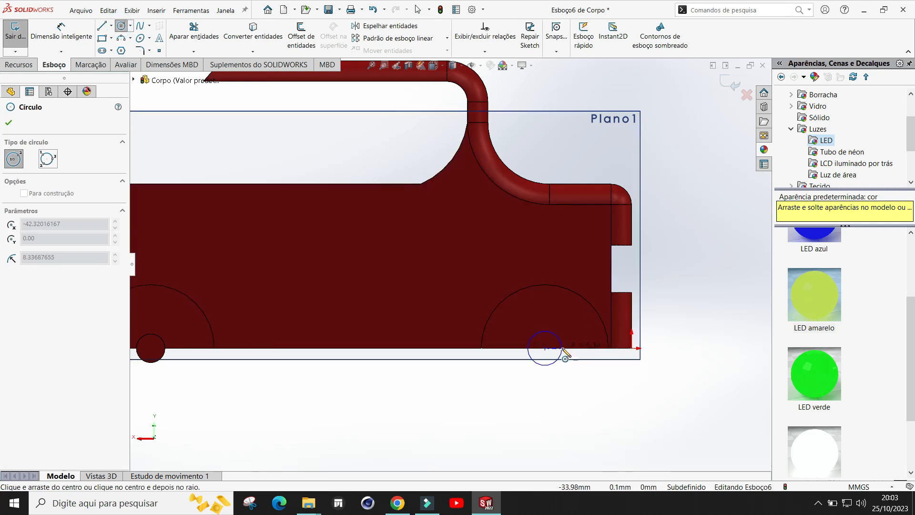
left_click(566, 355)
key("Escape")
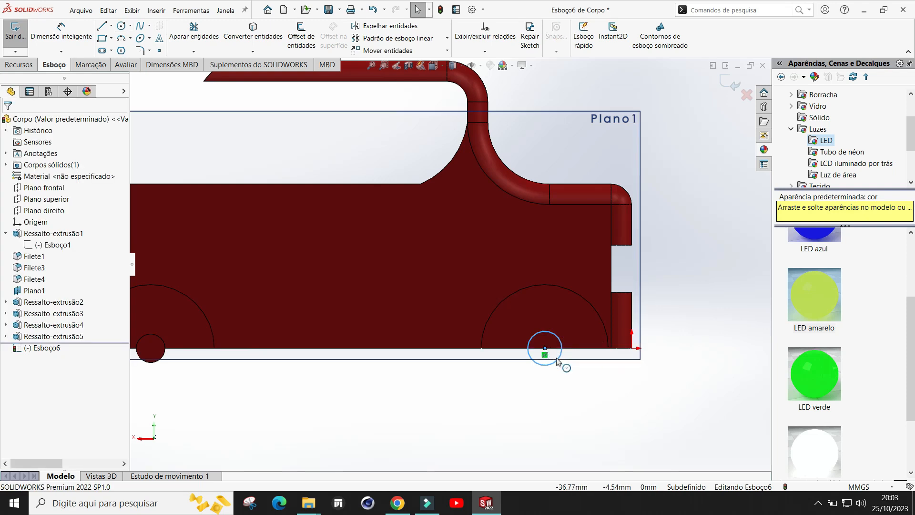
left_click(561, 359)
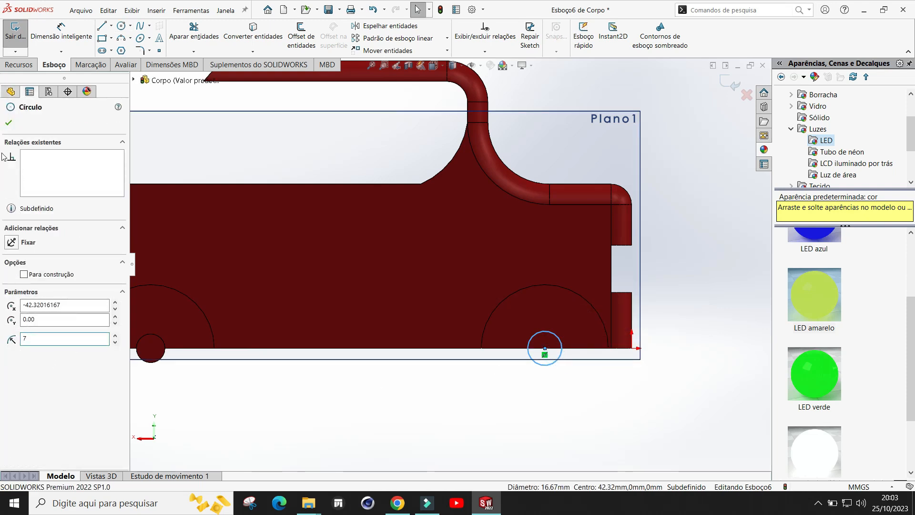
left_click(8, 125)
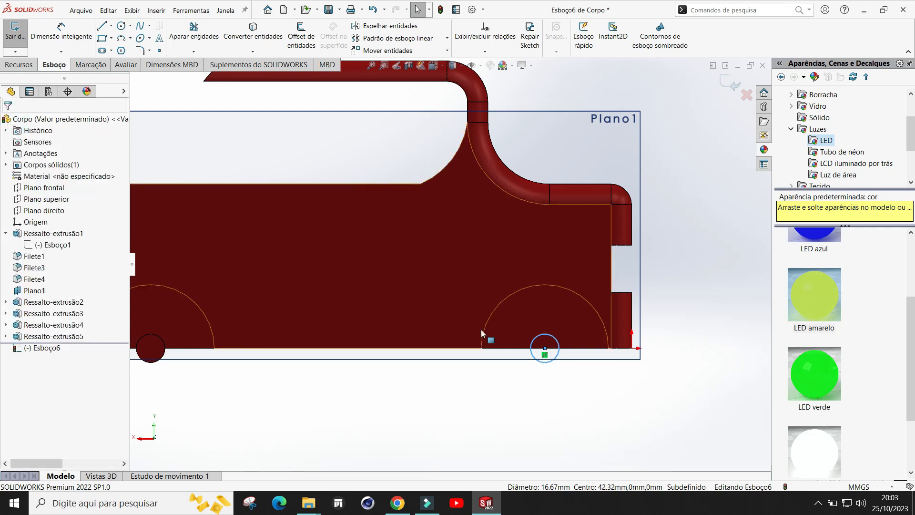
Step: Extrude the circle Up To Surface, reaching the body's opposite side face, to form the second axle
key("f")
mouse_move(493, 369)
middle_mouse_down()
mouse_move(550, 372)
mouse_move(574, 312)
middle_mouse_up()
scroll(517, 392, "down", 5)
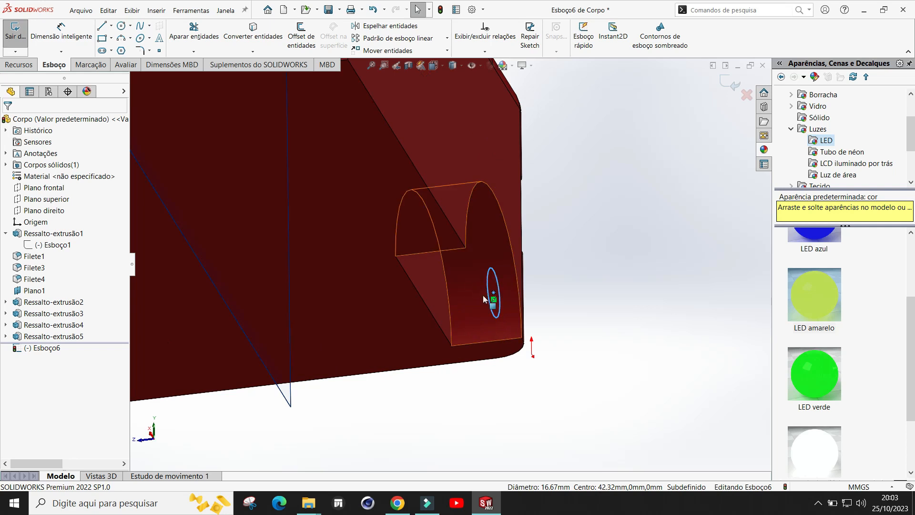
scroll(491, 298, "up", 2)
scroll(535, 264, "up", 3)
mouse_move(395, 329)
middle_mouse_down()
mouse_move(496, 321)
mouse_move(420, 282)
middle_mouse_up()
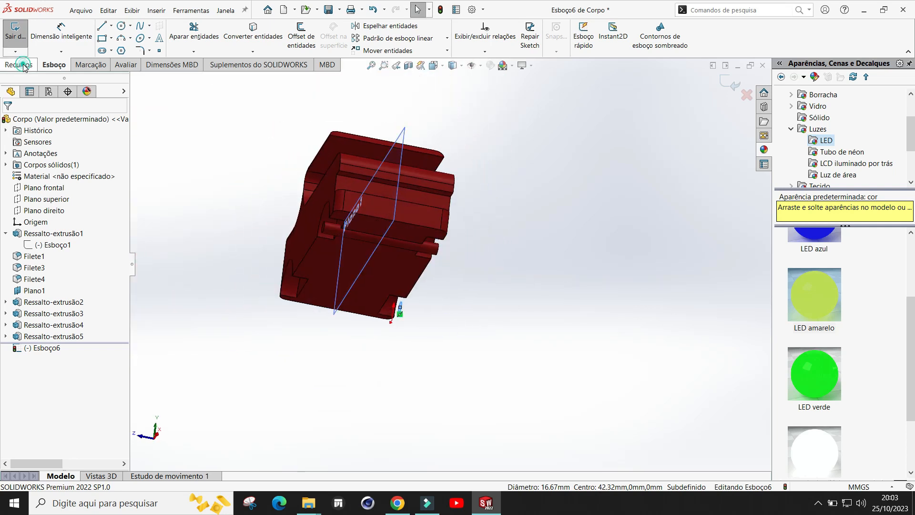
left_click(21, 64)
left_click(25, 34)
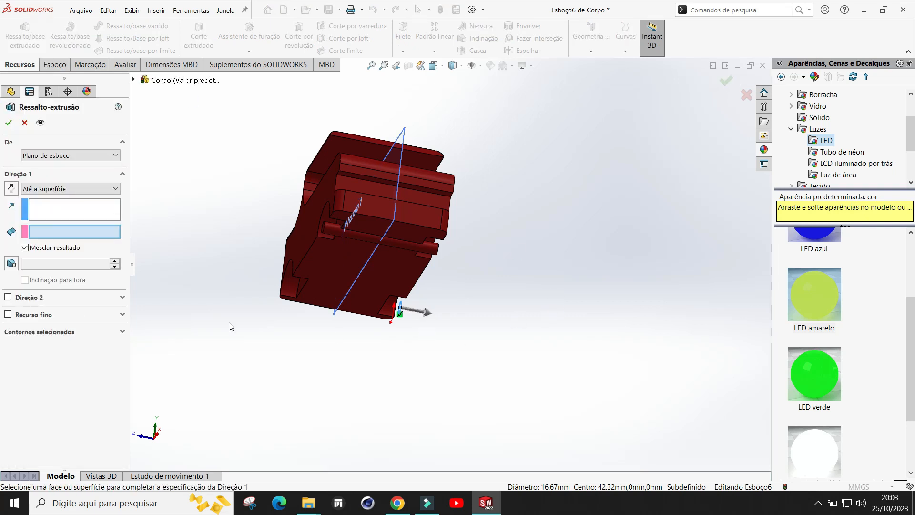
left_click(55, 189)
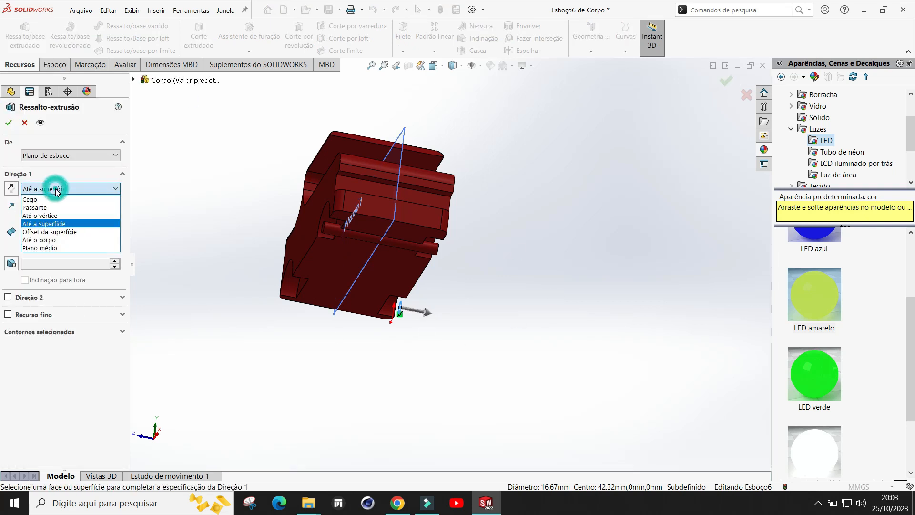
left_click(53, 222)
middle_click_drag(189, 239, 277, 231)
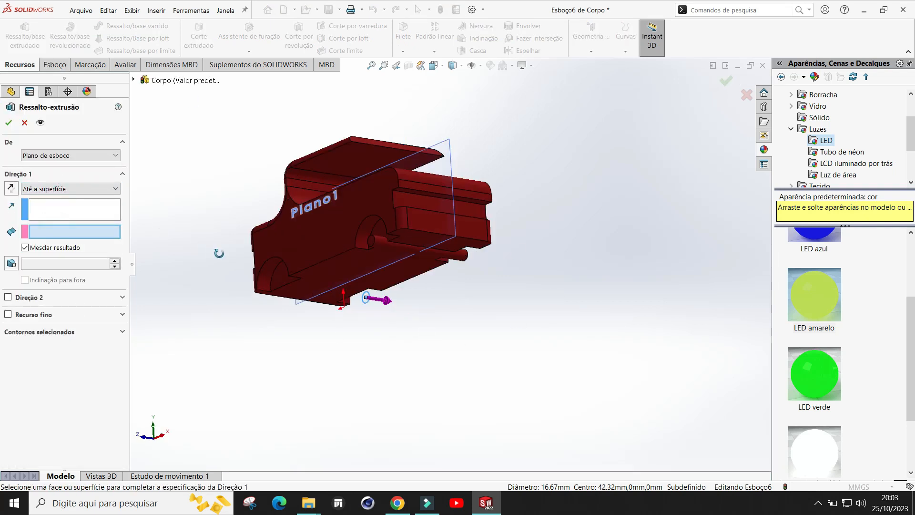
left_click(313, 230)
left_click(9, 124)
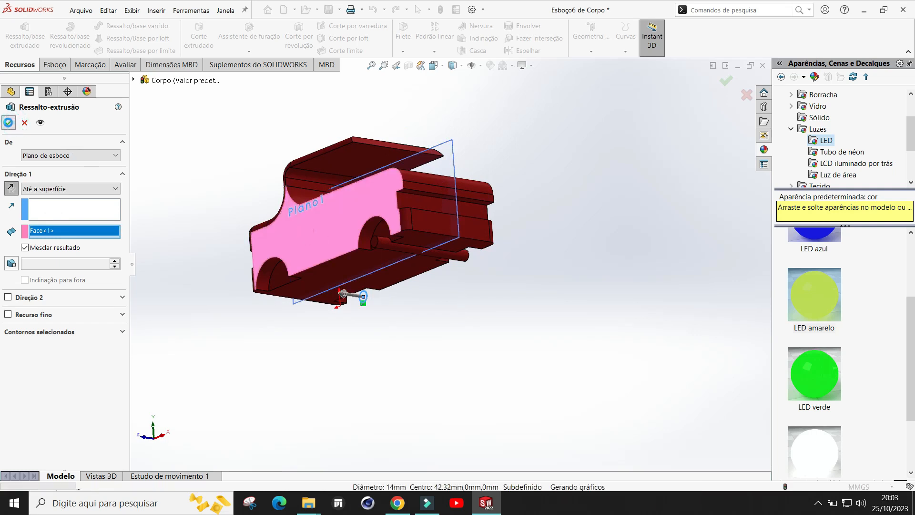
Step: Hide Plano1
middle_click_drag(355, 309, 698, 293)
middle_click_drag(556, 276, 538, 258)
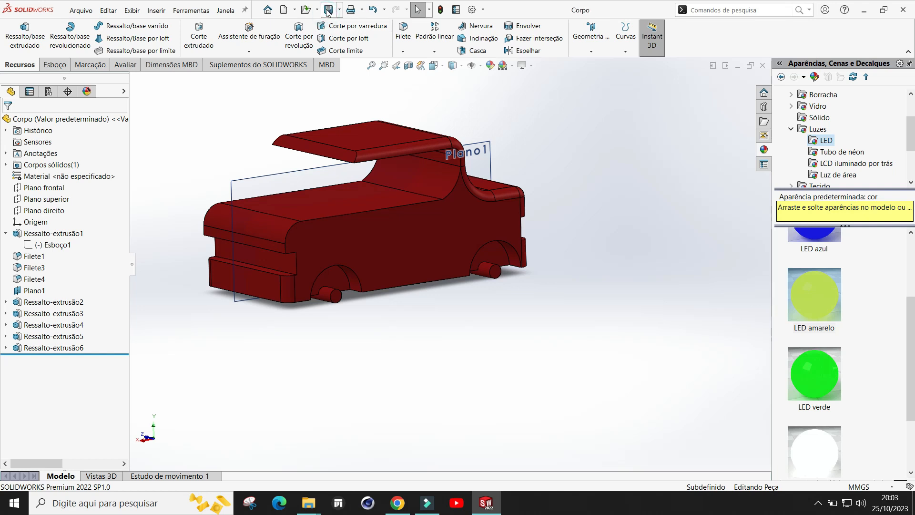
left_click(488, 165)
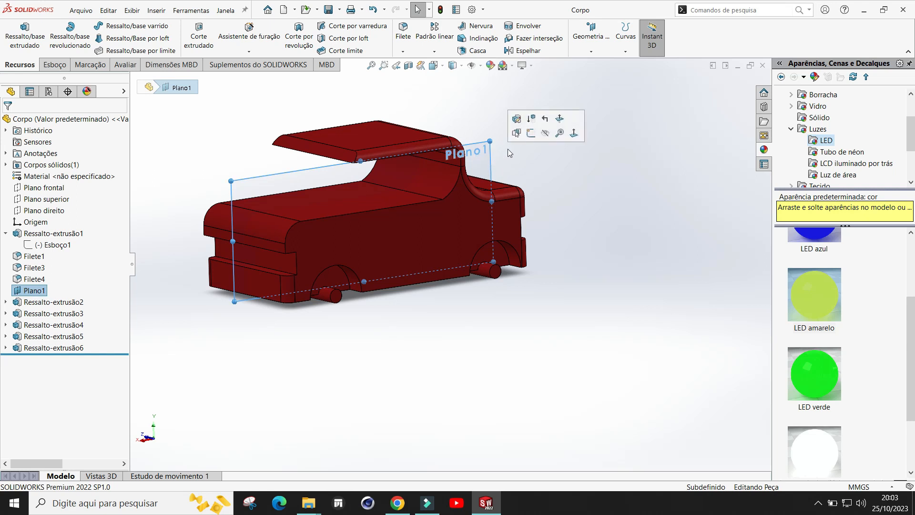
left_click(546, 134)
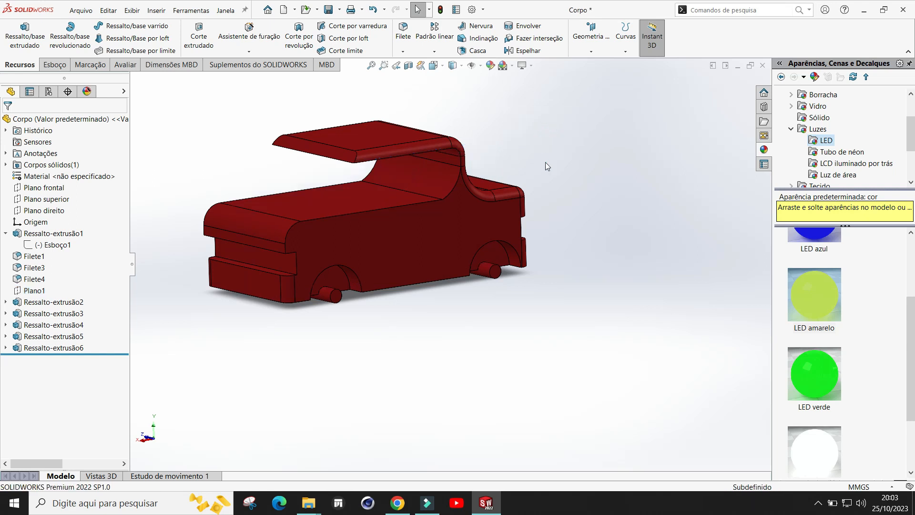
Step: Open a sketch on the face of the wheel-arch extrusion around the first axle
middle_click_drag(365, 328, 362, 331)
scroll(460, 318, "up", 1)
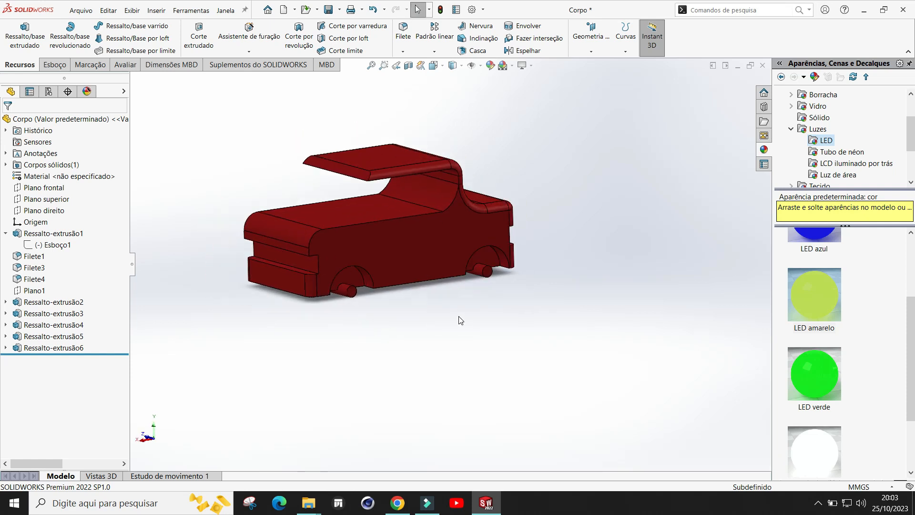
scroll(407, 253, "down", 1)
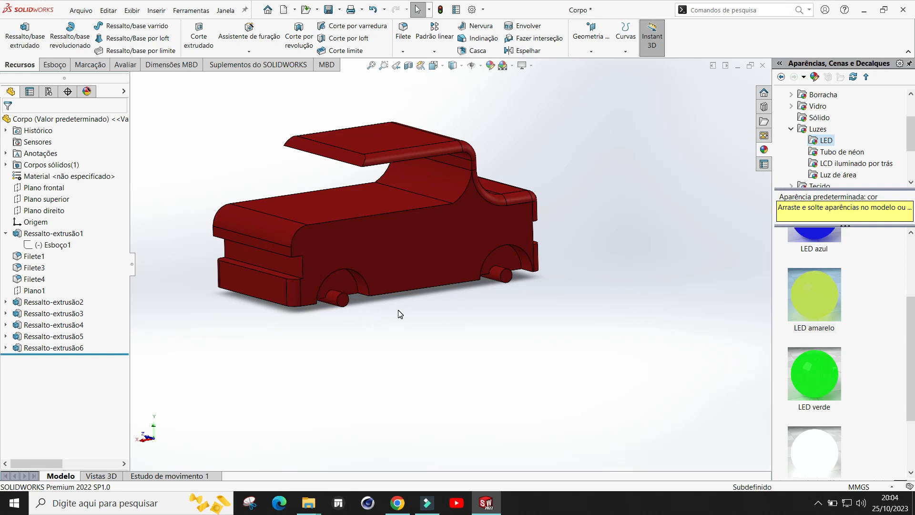
middle_click_drag(378, 311, 422, 306)
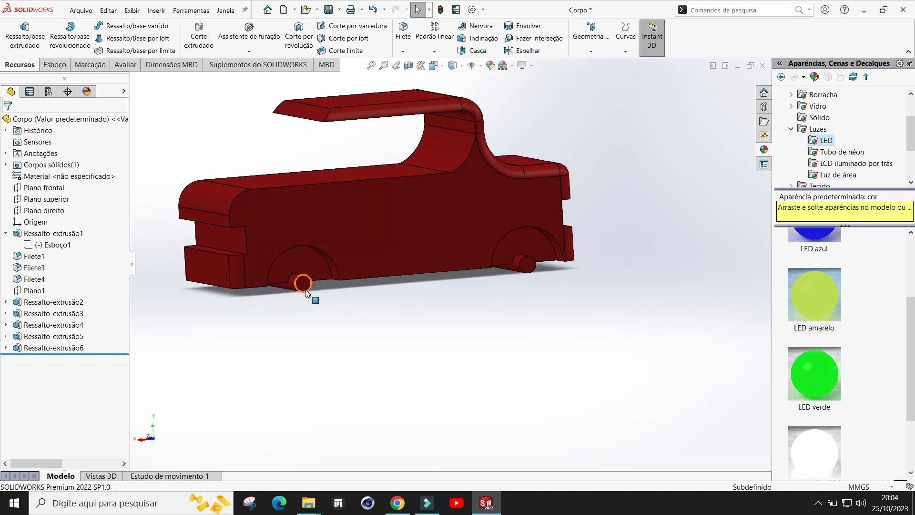
scroll(395, 311, "down", 2)
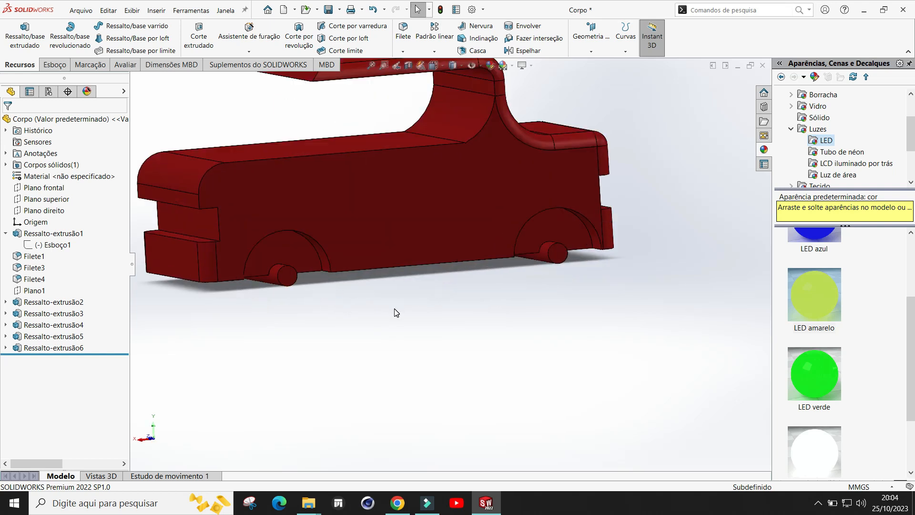
left_click(289, 255)
middle_click_drag(377, 325, 384, 308)
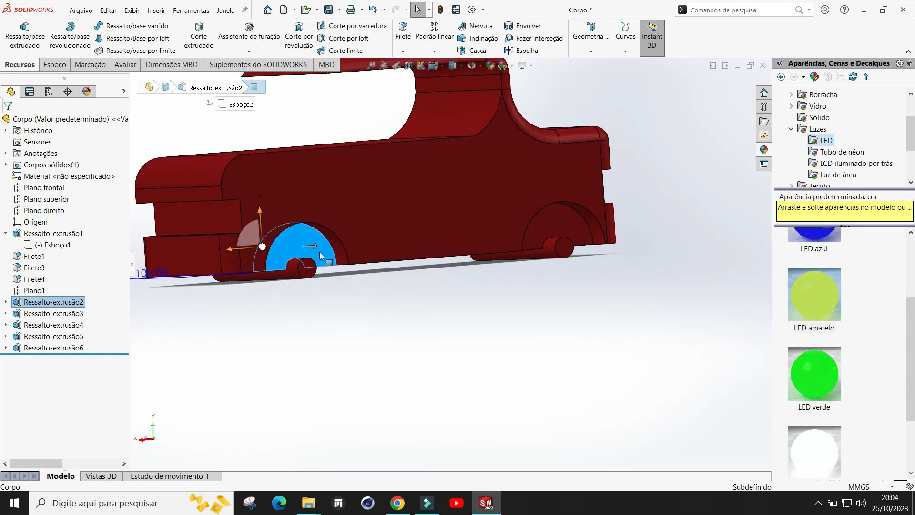
left_click(55, 65)
left_click(15, 33)
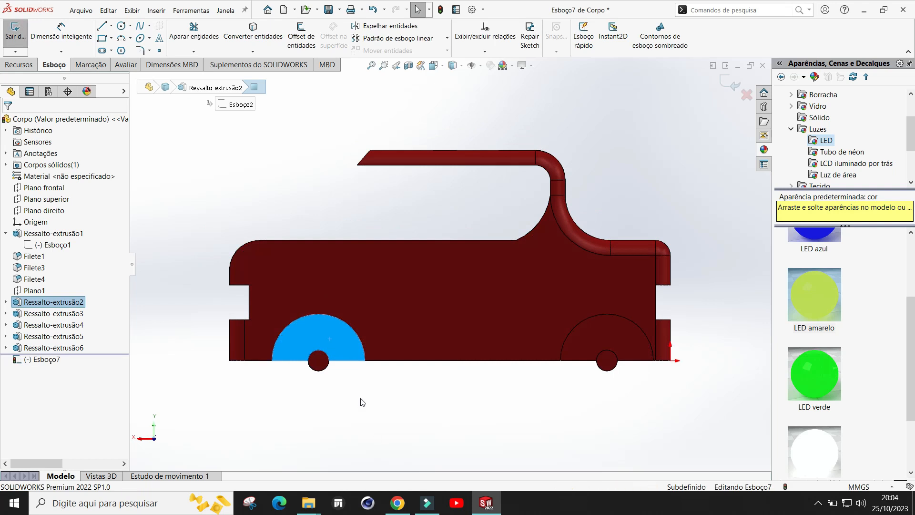
Step: Sketch a circle centred on the axle with a radius of about 28.5 mm
scroll(361, 402, "down", 2)
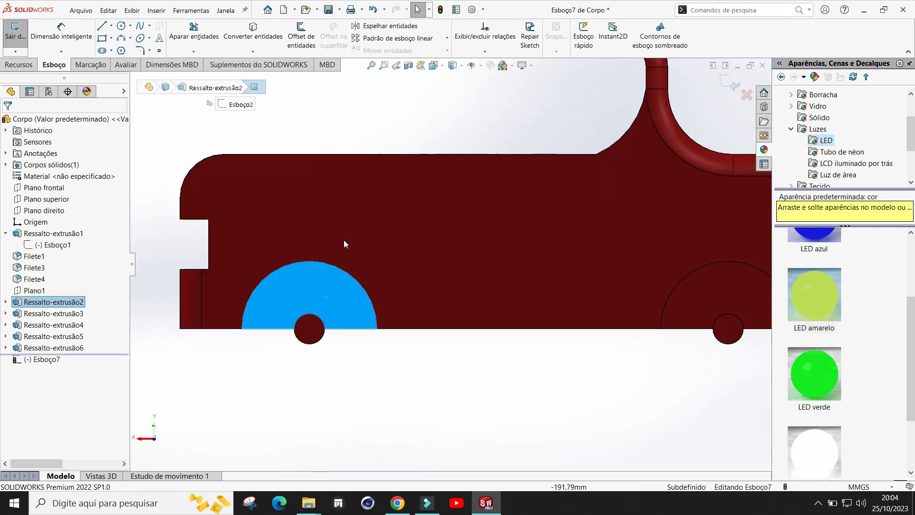
left_click(121, 26)
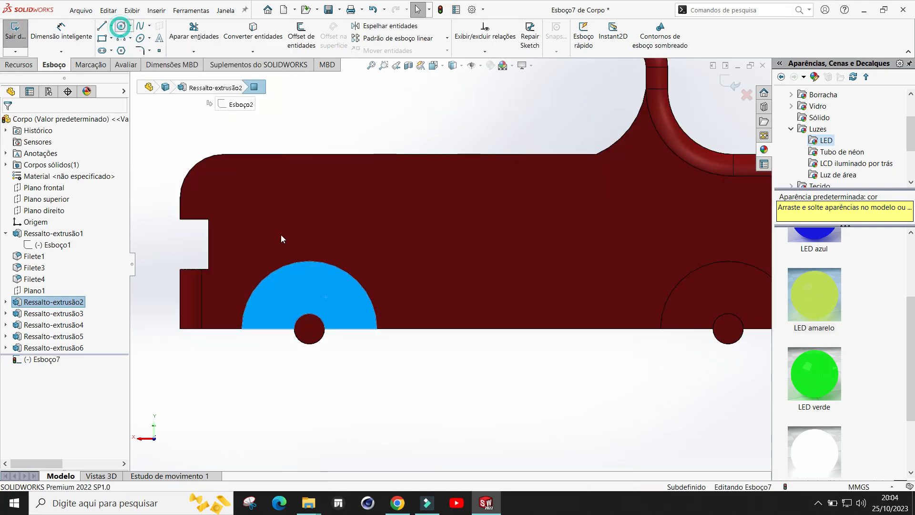
left_click(311, 329)
scroll(364, 307, "up", 1)
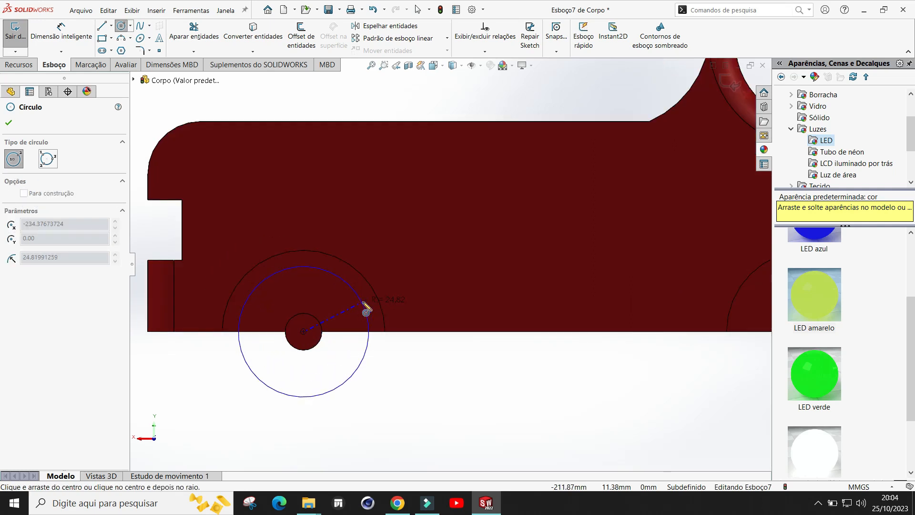
scroll(363, 304, "up", 1)
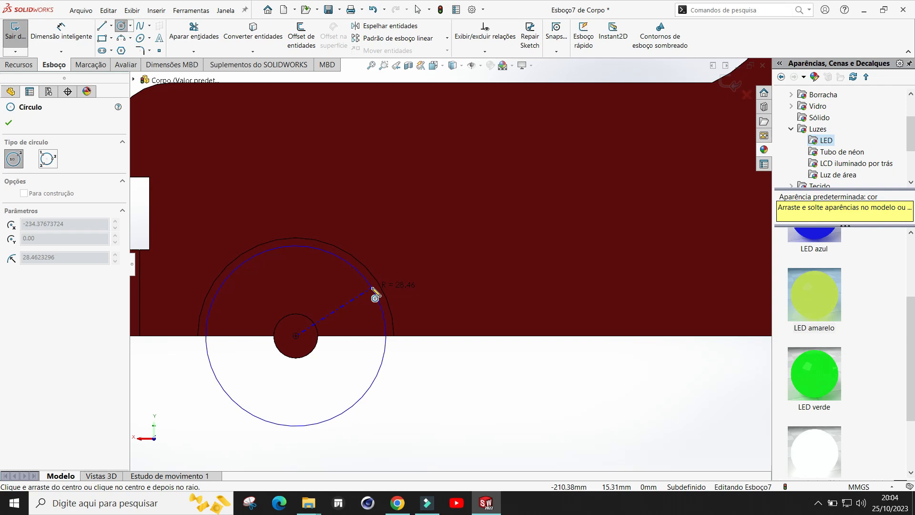
left_click(375, 292)
scroll(297, 311, "down", 3)
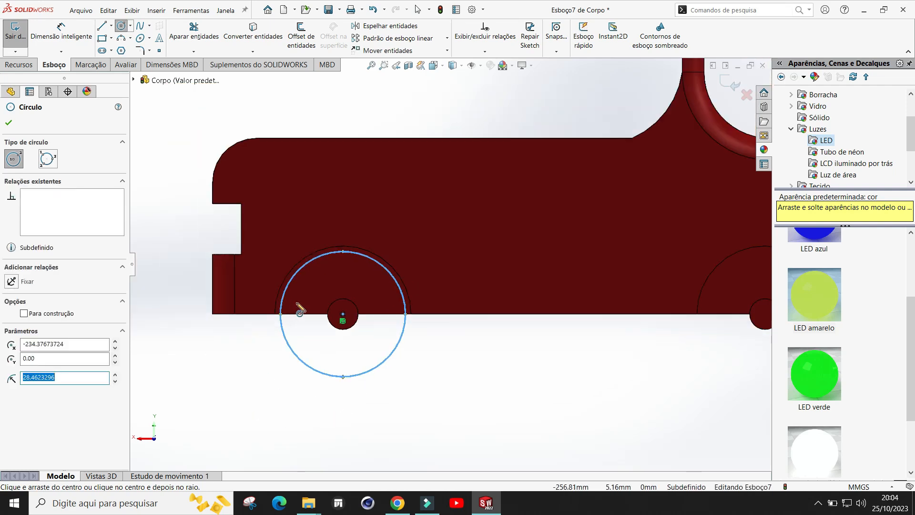
left_click(8, 123)
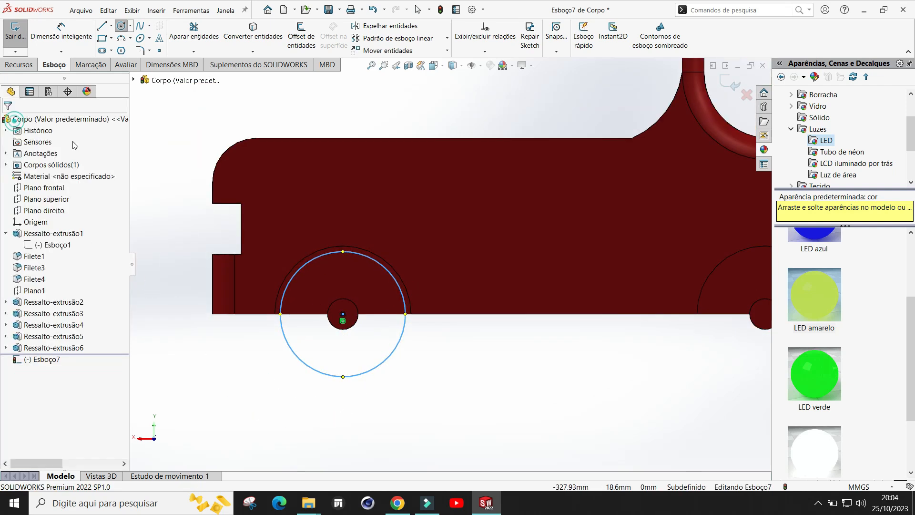
Step: Sketch a second circle concentric with the first axle, with a radius of 7 mm, matching the axle's edge
scroll(468, 318, "down", 3)
middle_click_drag(492, 347, 474, 289)
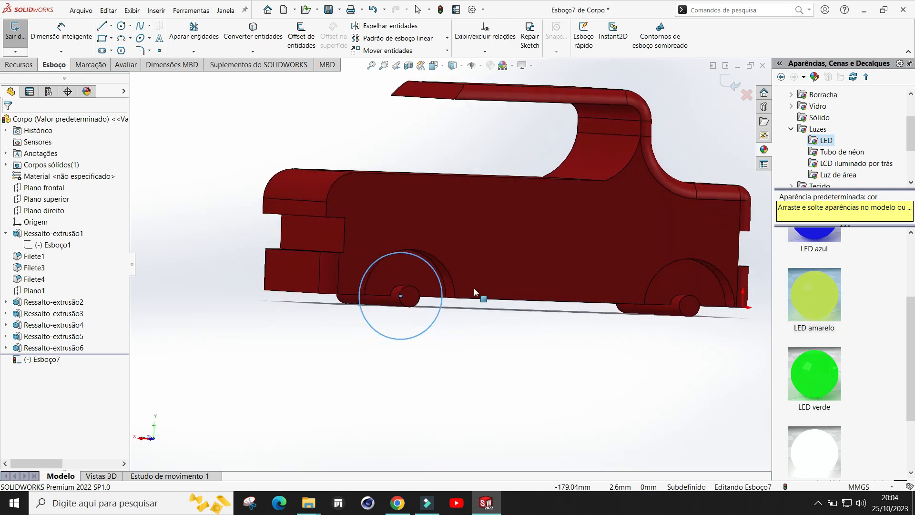
scroll(463, 297, "down", 3)
scroll(496, 362, "up", 2)
middle_click_drag(491, 359, 472, 344)
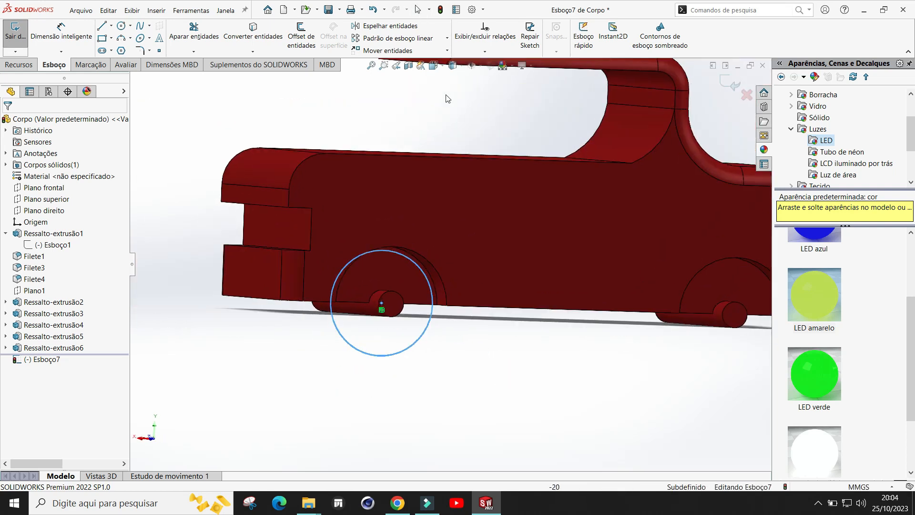
left_click(442, 69)
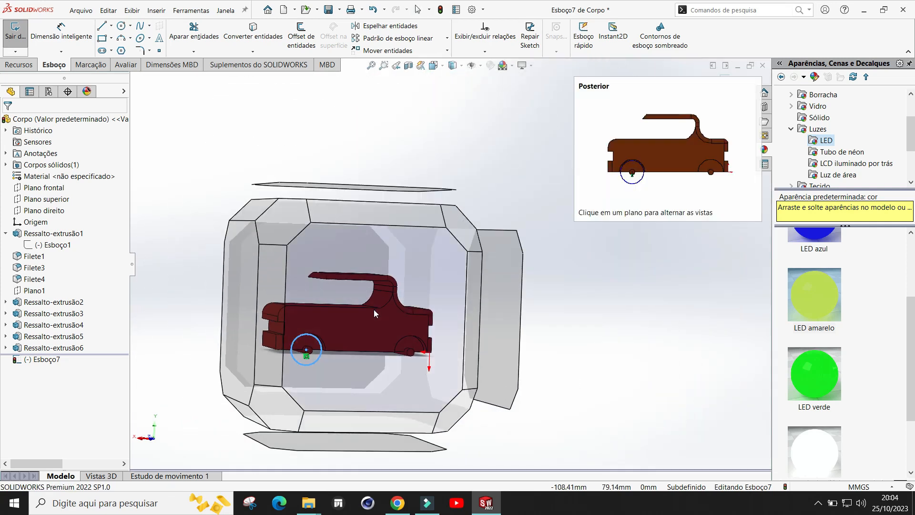
left_click(374, 310)
scroll(324, 303, "down", 2)
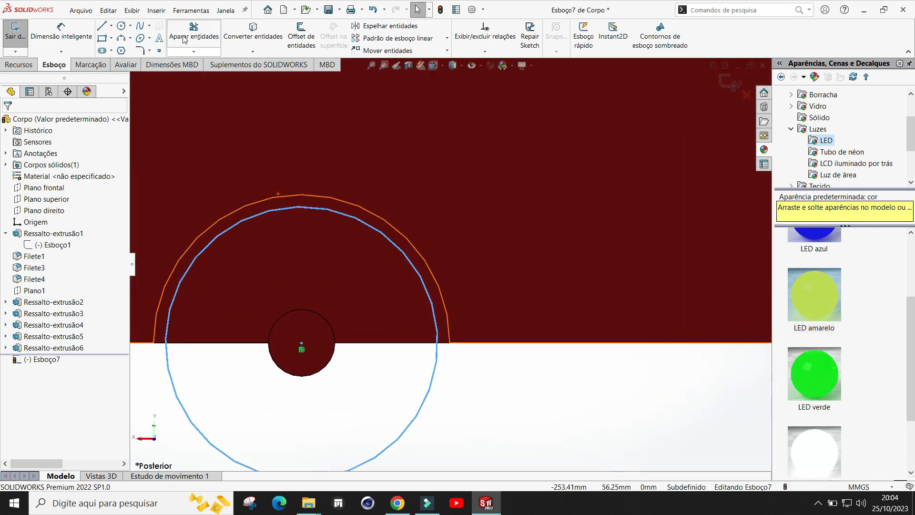
left_click(122, 27)
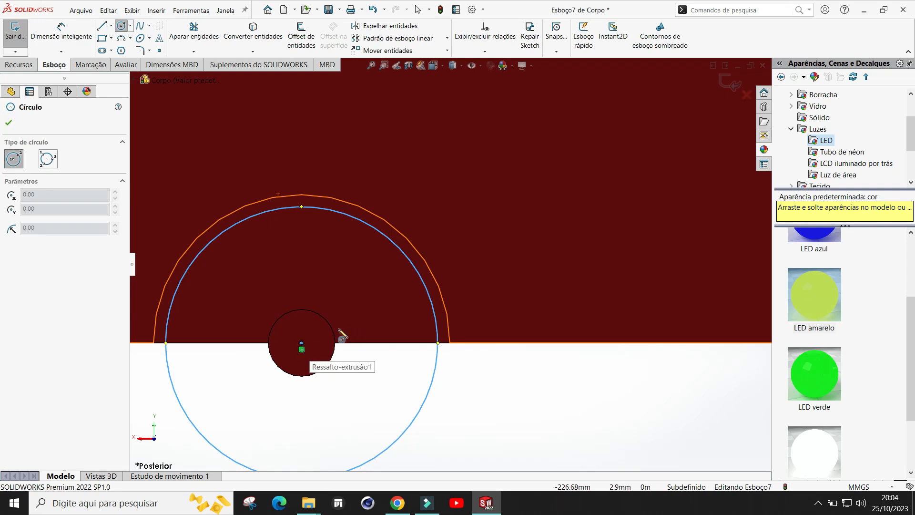
left_click(303, 343)
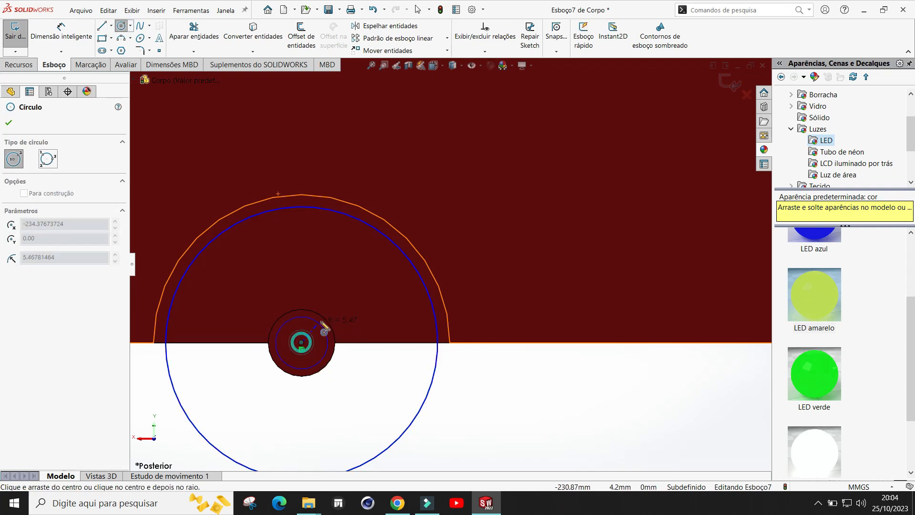
left_click(329, 324)
scroll(333, 324, "up", 3)
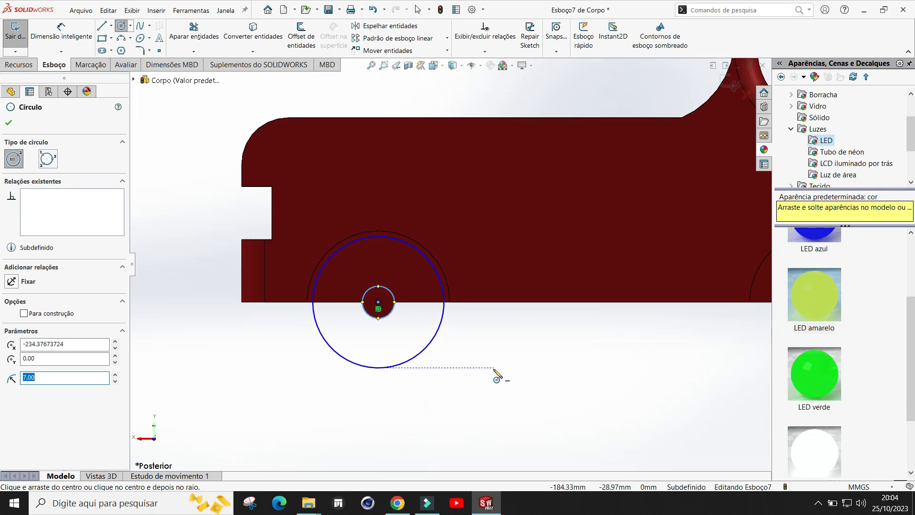
key("Escape")
Step: Select both wheel sketch circles and copy them
scroll(496, 348, "down", 2)
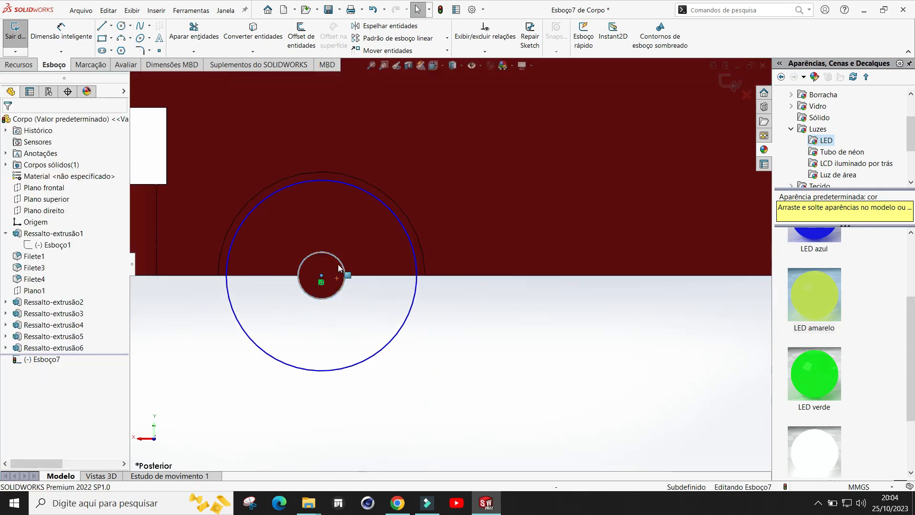
scroll(482, 370, "up", 5)
mouse_move(457, 327)
middle_mouse_down()
mouse_move(491, 290)
mouse_move(452, 310)
middle_mouse_up()
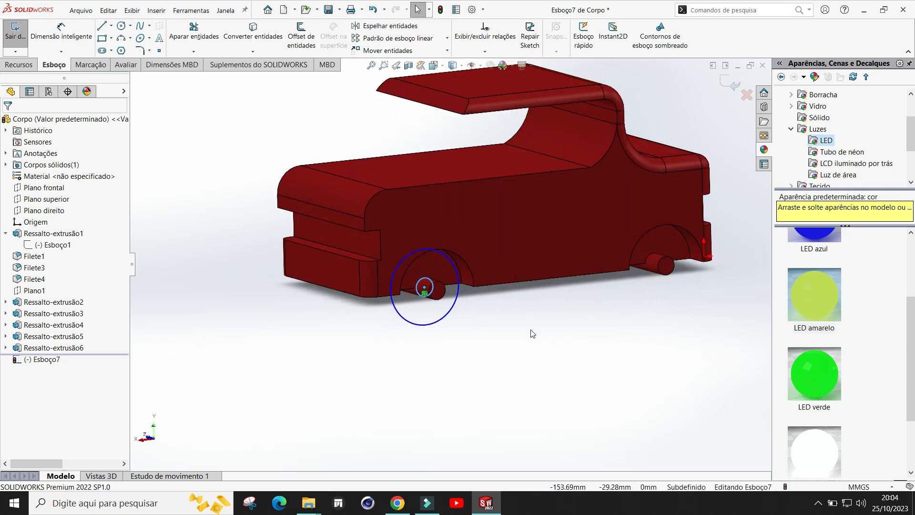
scroll(531, 330, "up", 2)
scroll(529, 328, "down", 1)
scroll(493, 263, "down", 2)
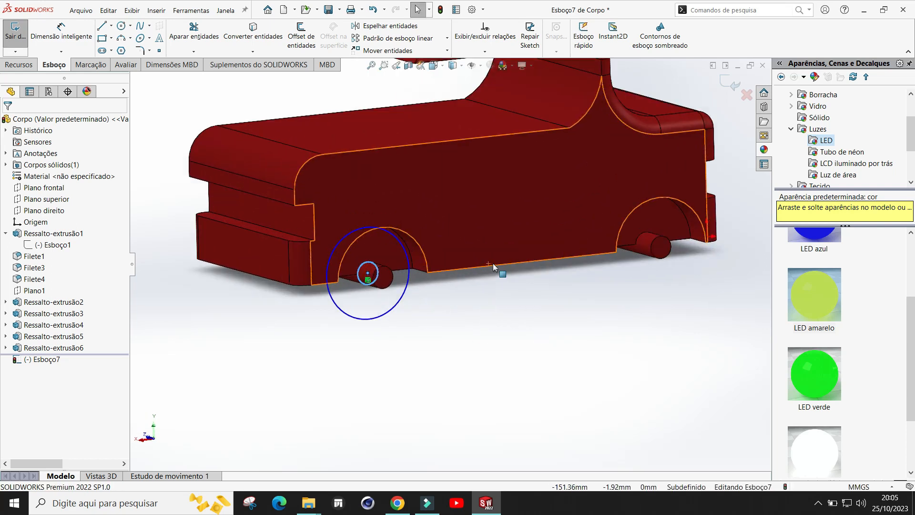
middle_click_drag(473, 327, 424, 321)
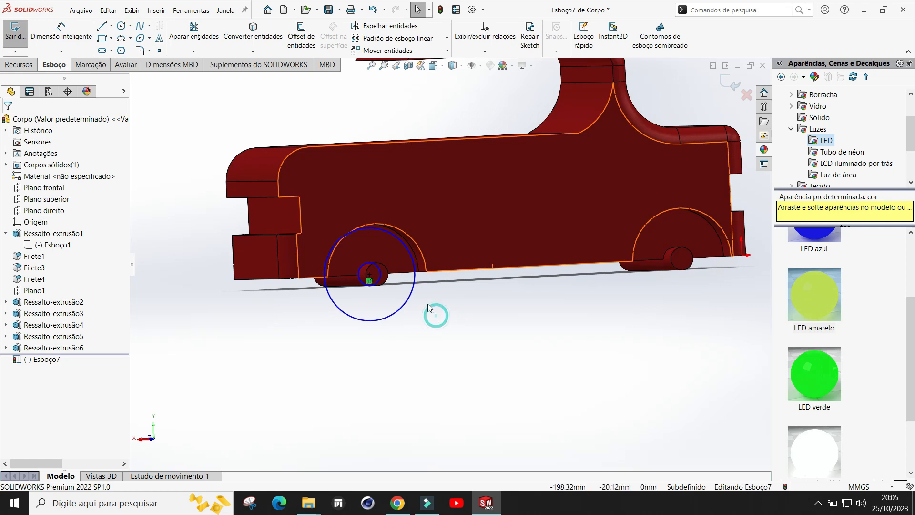
left_click(408, 299)
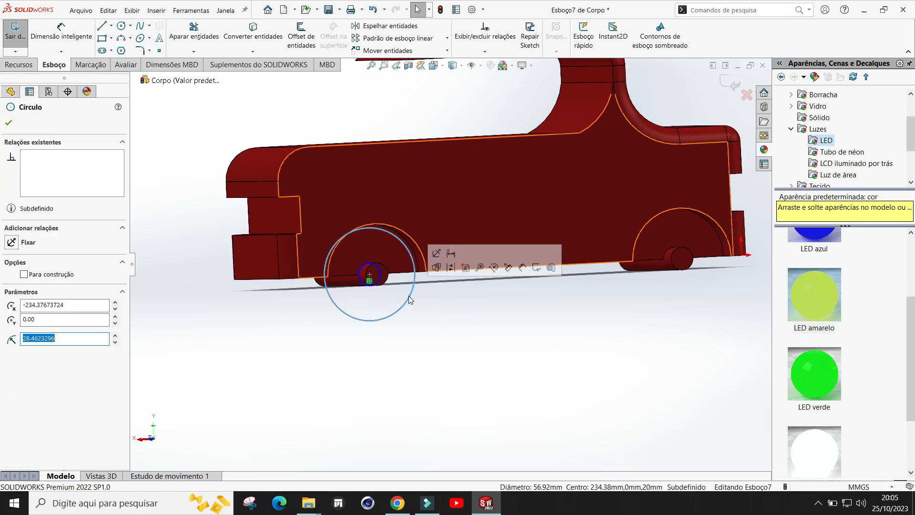
scroll(439, 300, "down", 2)
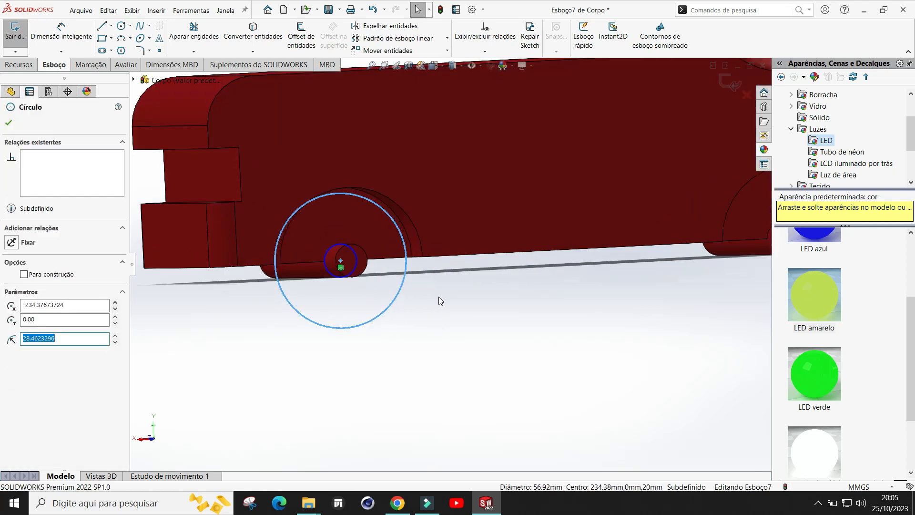
left_click(356, 260, "ctrl")
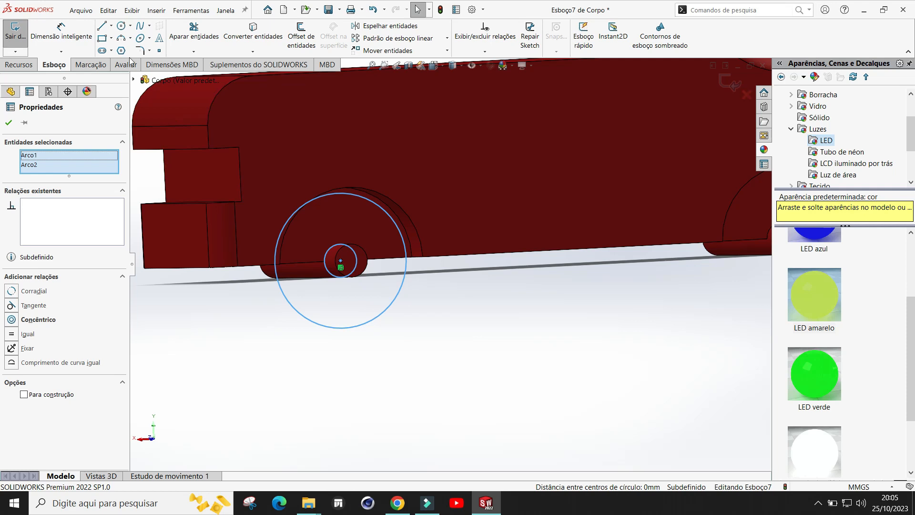
left_click(107, 11)
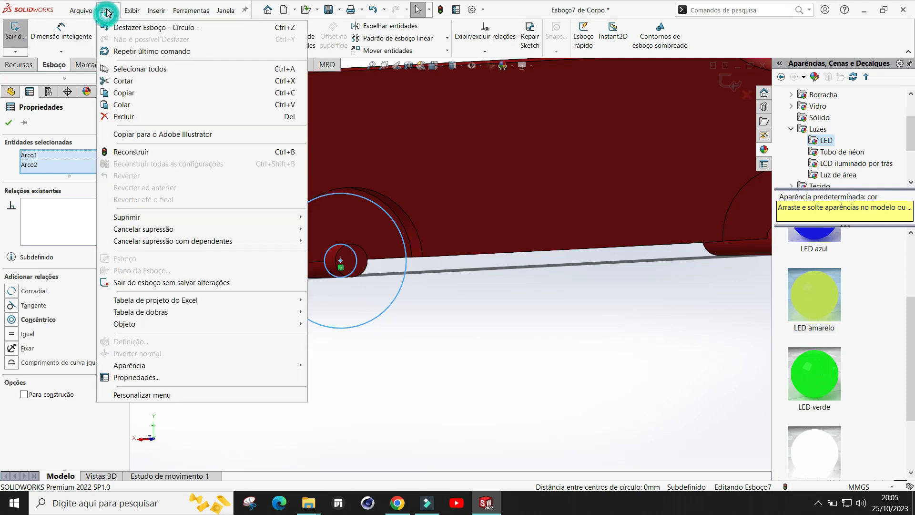
left_click(129, 92)
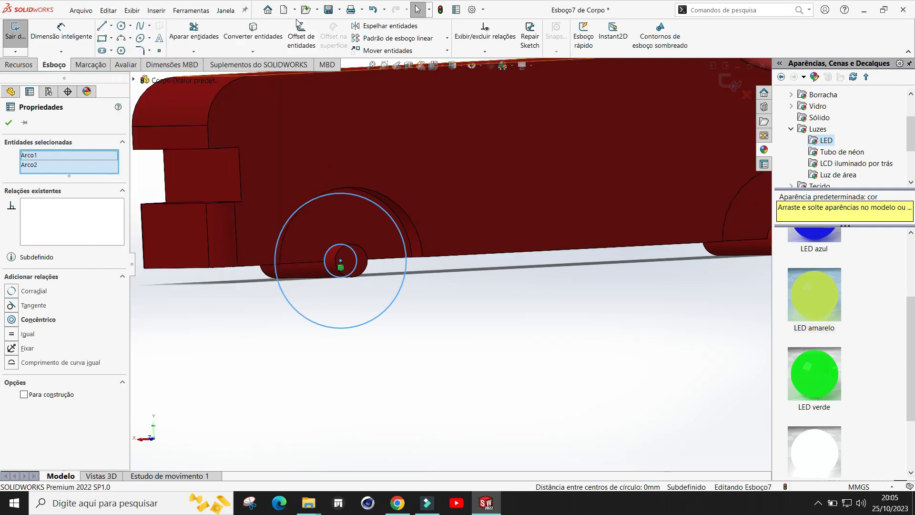
Step: Create a new part and open a sketch on Plano frontal
left_click(284, 13)
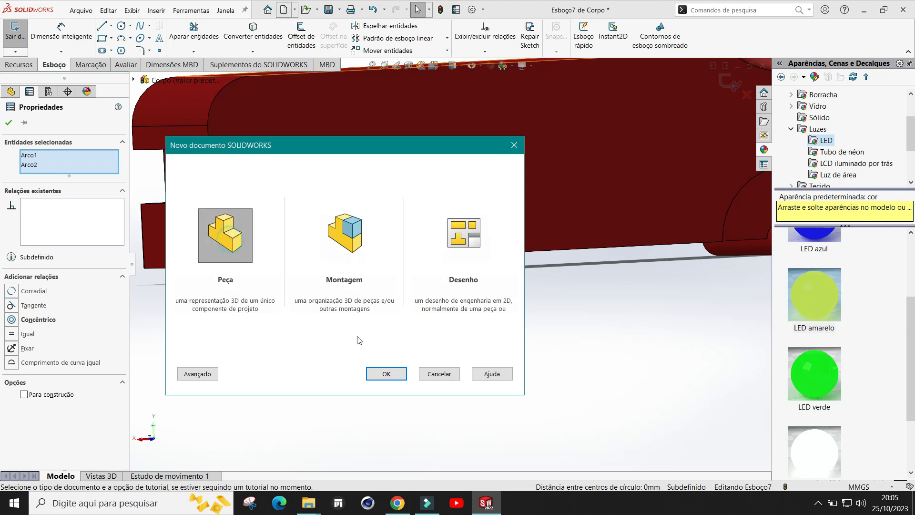
left_click(387, 374)
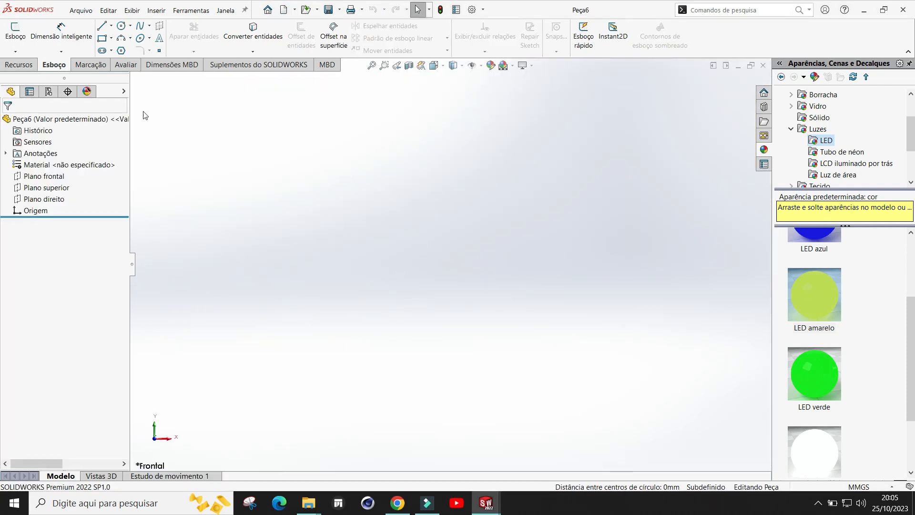
left_click(16, 34)
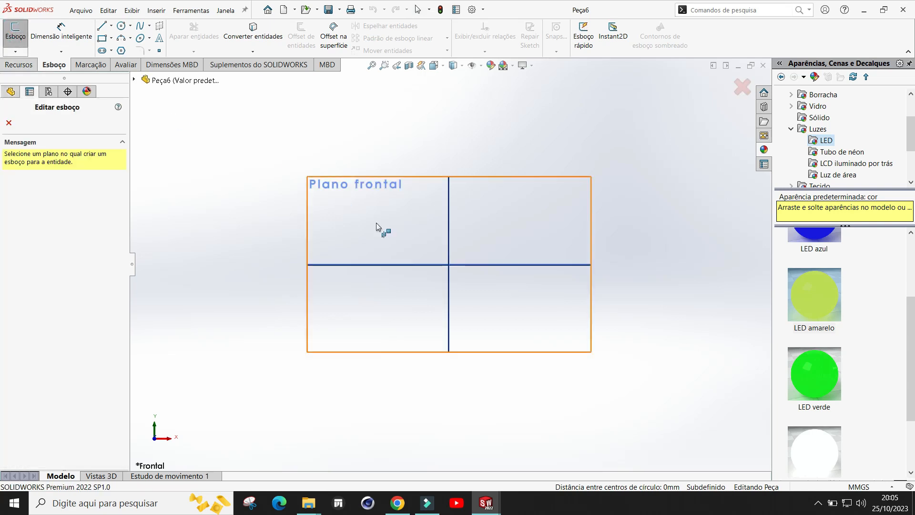
left_click(389, 187)
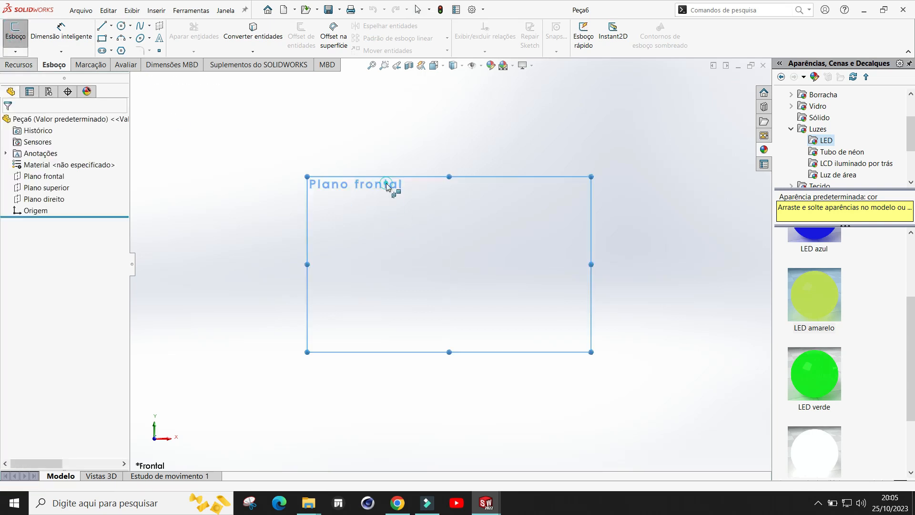
Step: Paste the two copied circles into the new sketch
left_click(108, 10)
left_click(122, 105)
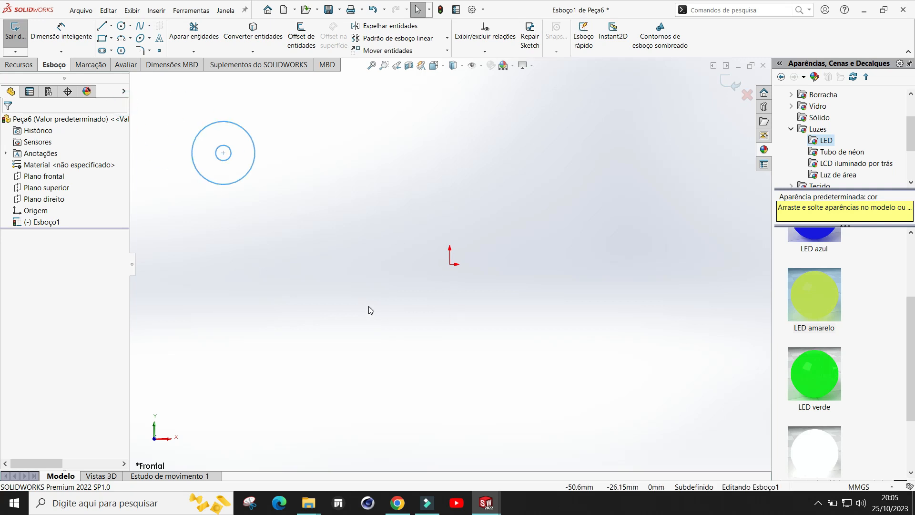
scroll(248, 184, "down", 2)
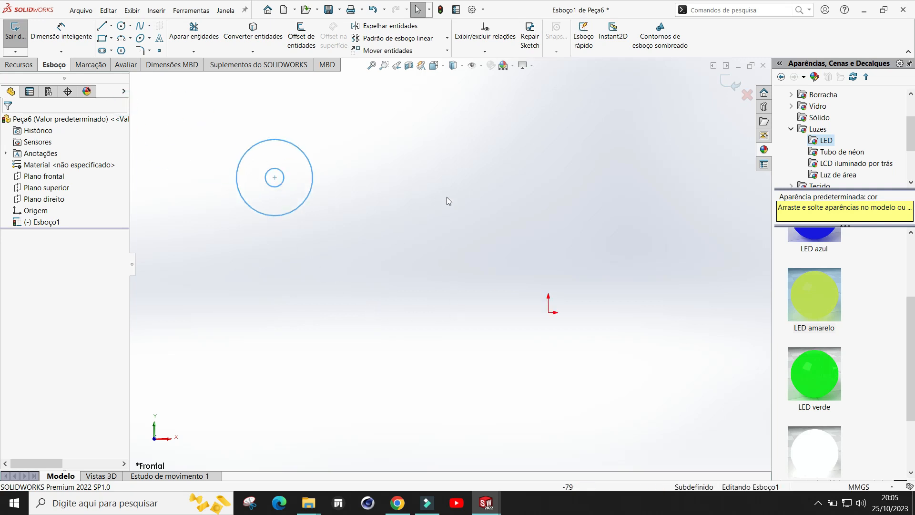
scroll(429, 205, "down", 1)
scroll(424, 202, "up", 1)
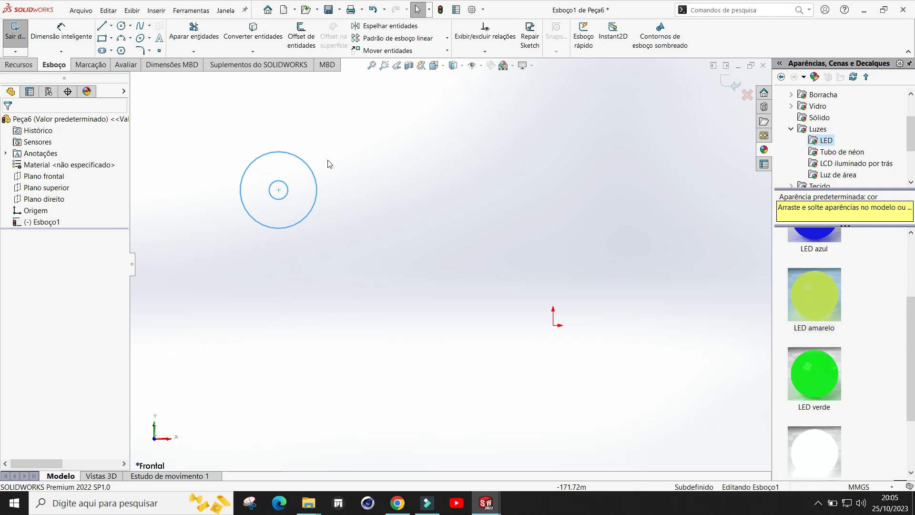
Step: Move the pasted circles with Mover entidades from their centre onto the sketch origin
left_click(396, 51)
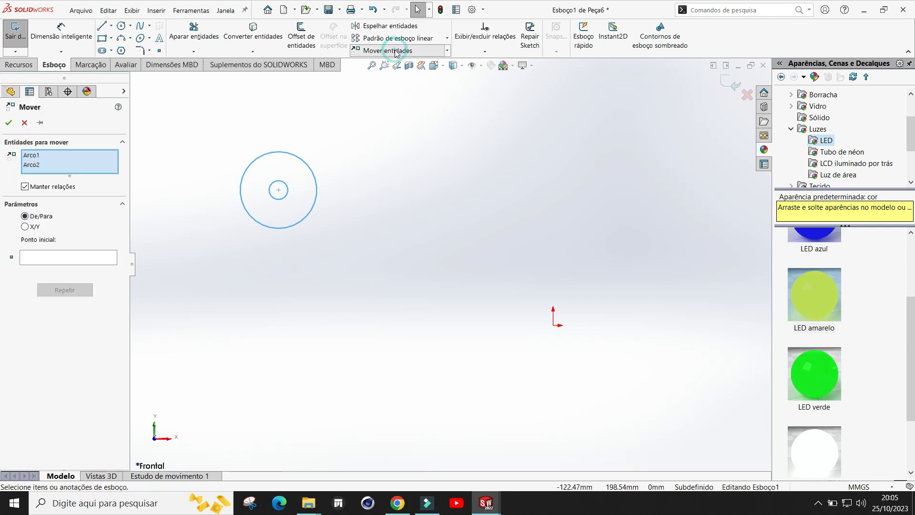
left_click(279, 190)
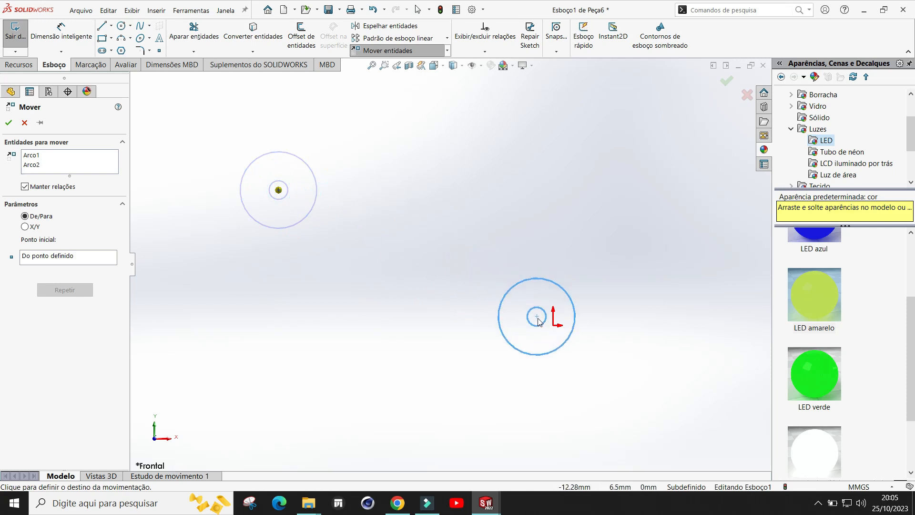
left_click(557, 329)
scroll(654, 343, "down", 3)
scroll(515, 361, "up", 2)
mouse_move(434, 199)
middle_mouse_down()
mouse_move(470, 208)
mouse_move(450, 216)
mouse_move(536, 297)
middle_mouse_up()
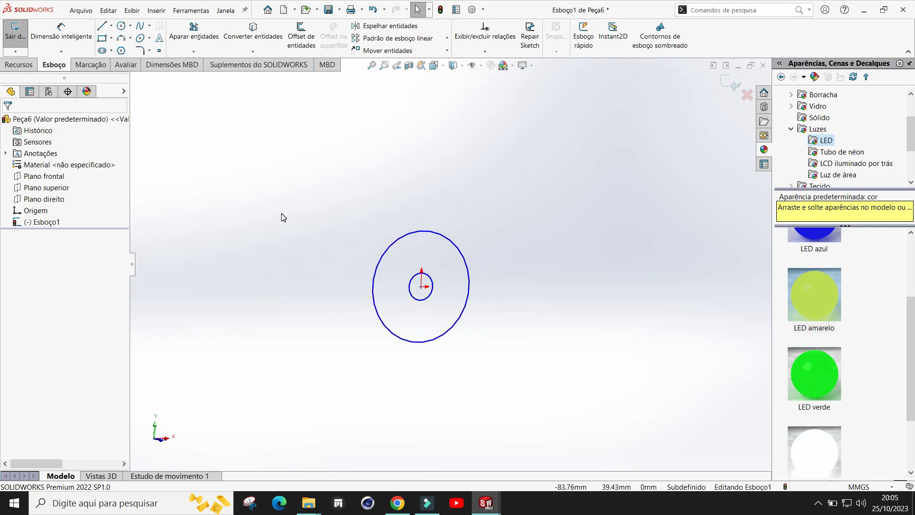
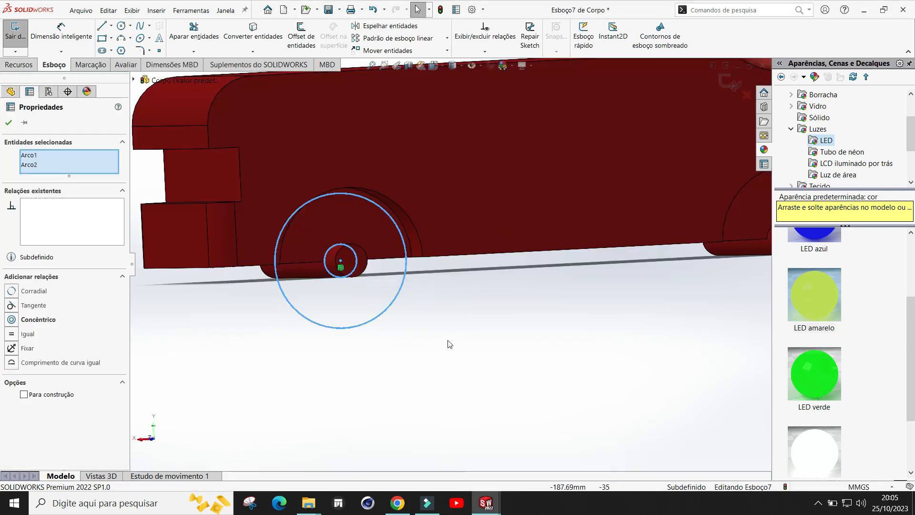
Step: Delete the two copied wheel circles from the body's sketch and exit that sketch
left_click(444, 314)
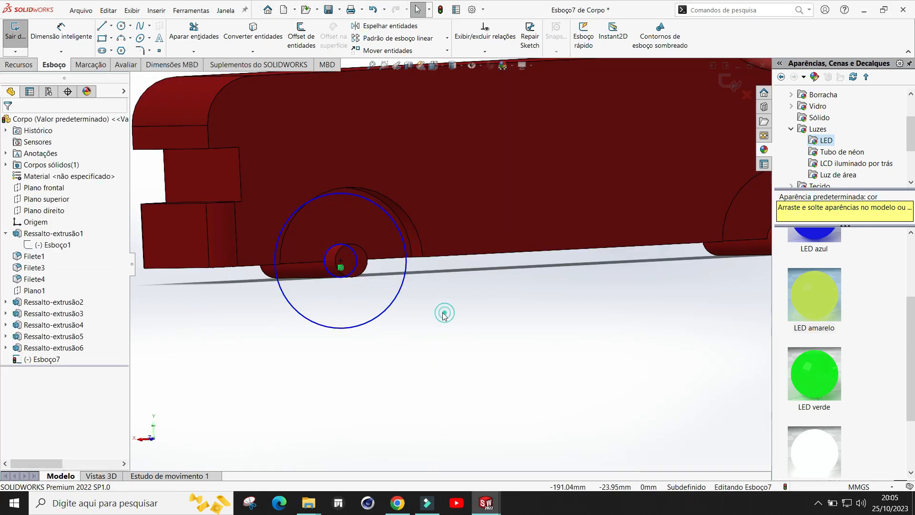
left_click(396, 296)
key("Delete")
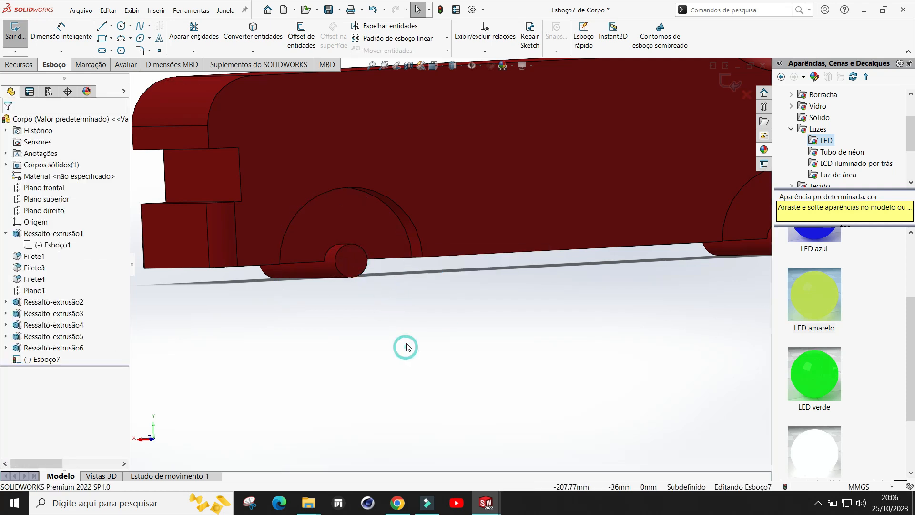
scroll(408, 329, "up", 4)
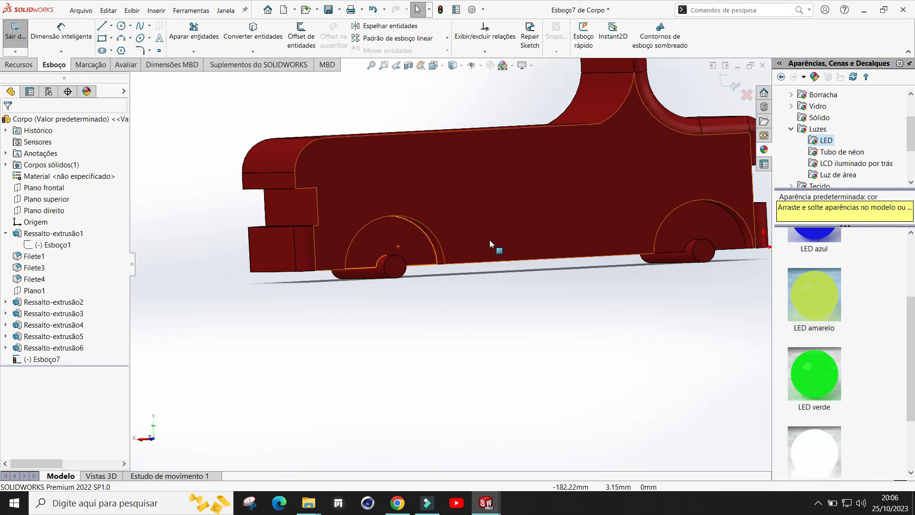
left_click(728, 82)
scroll(443, 321, "down", 5)
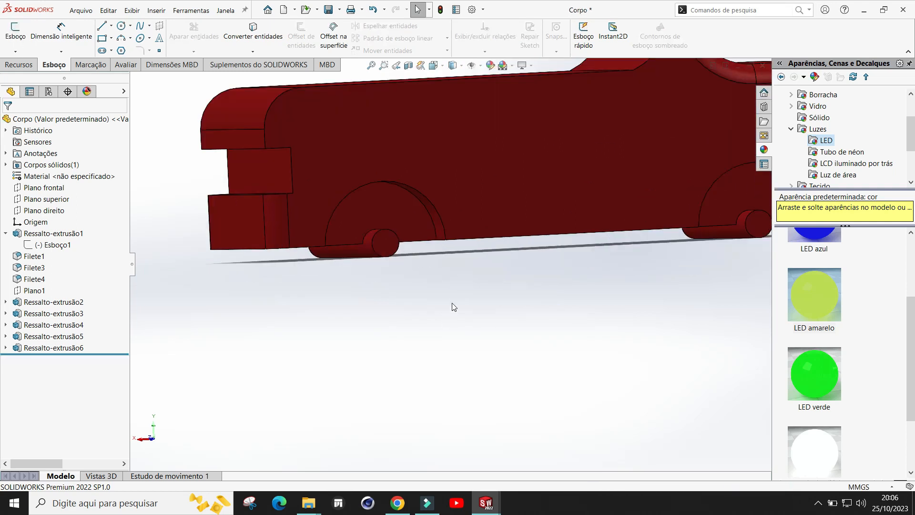
Step: Measure the axle end face and the wheel-arch faces on the underside of the car body
mouse_move(464, 314)
middle_mouse_down()
mouse_move(497, 220)
mouse_move(493, 237)
middle_mouse_up()
scroll(453, 210, "down", 2)
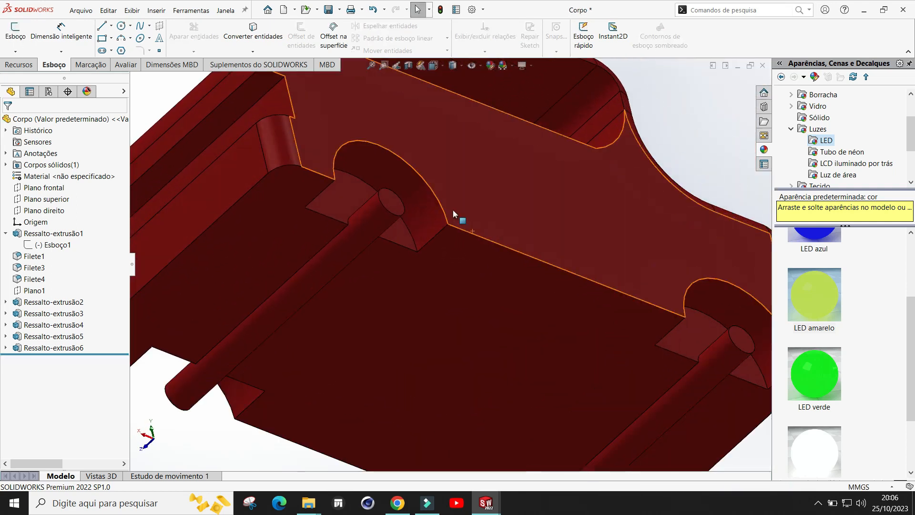
scroll(453, 210, "up", 3)
scroll(429, 244, "down", 2)
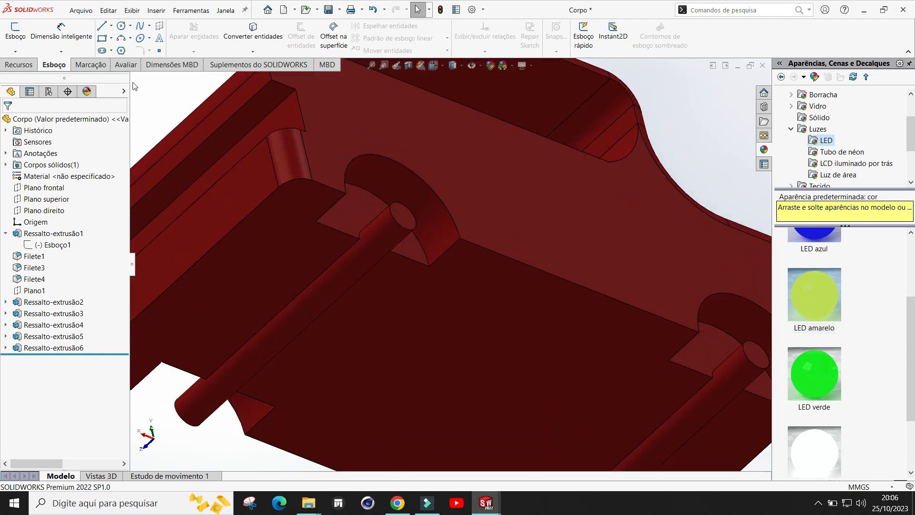
left_click(127, 68)
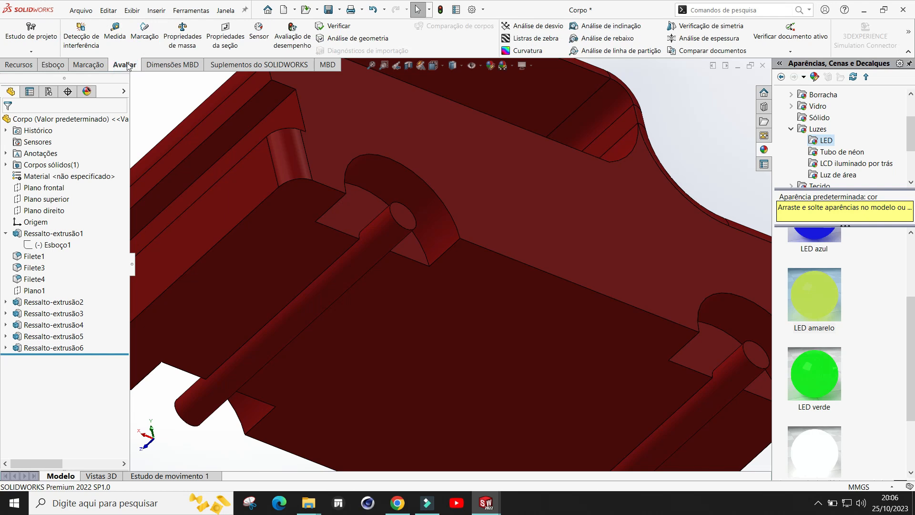
left_click(117, 38)
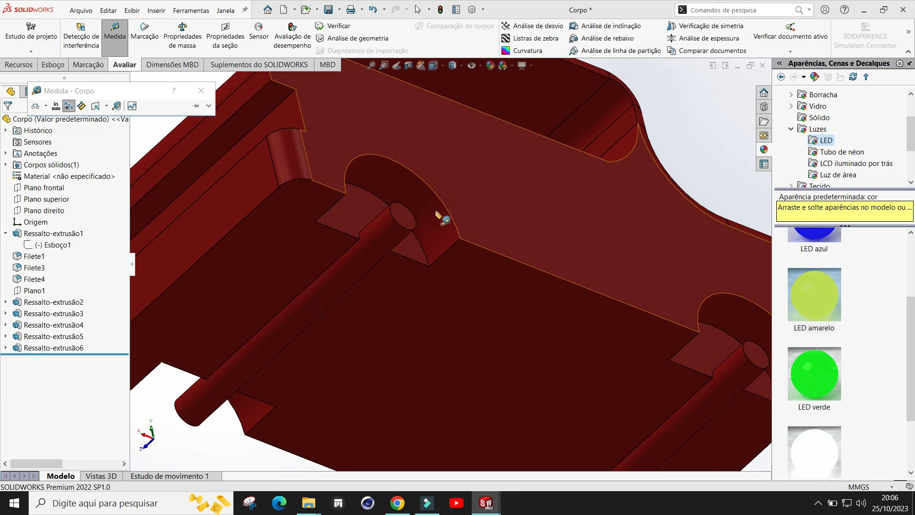
left_click(409, 253)
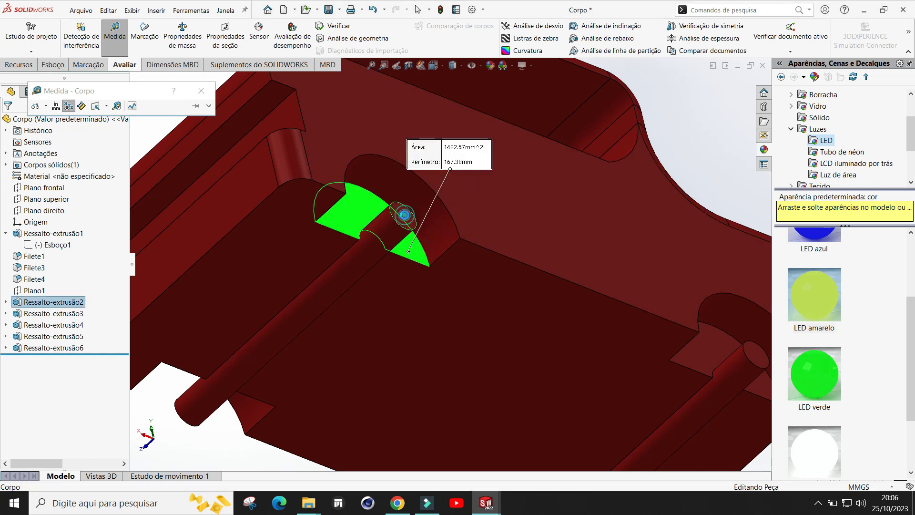
left_click(403, 215)
scroll(419, 257, "down", 2)
scroll(367, 221, "down", 2)
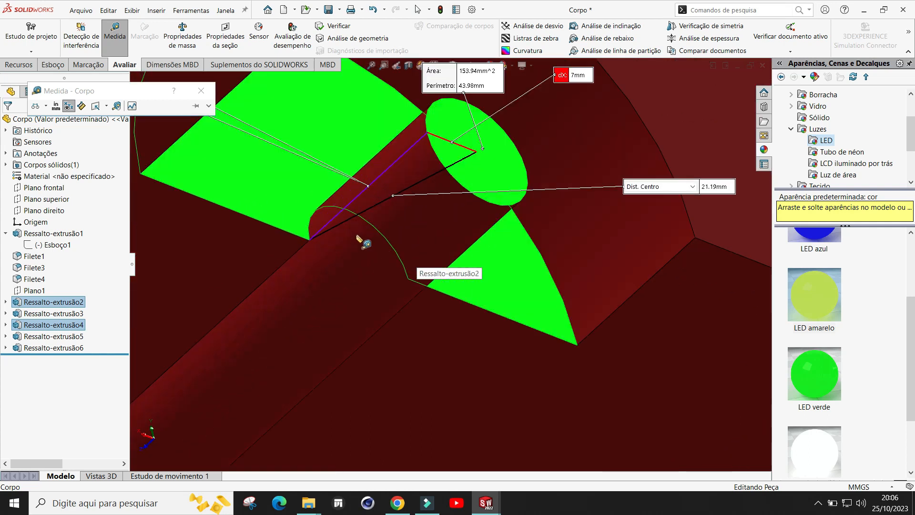
scroll(448, 255, "up", 3)
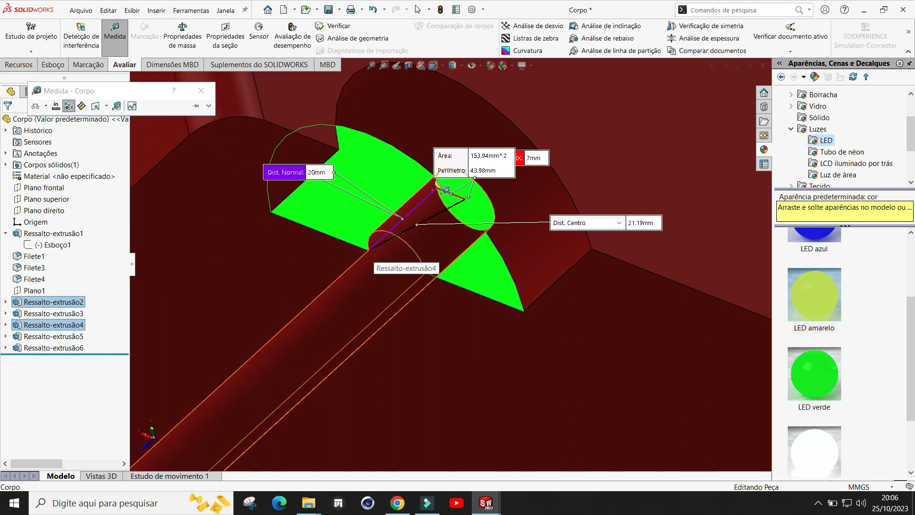
left_click(202, 91)
Step: Switch to the new wheel part window Peça6
scroll(493, 231, "up", 5)
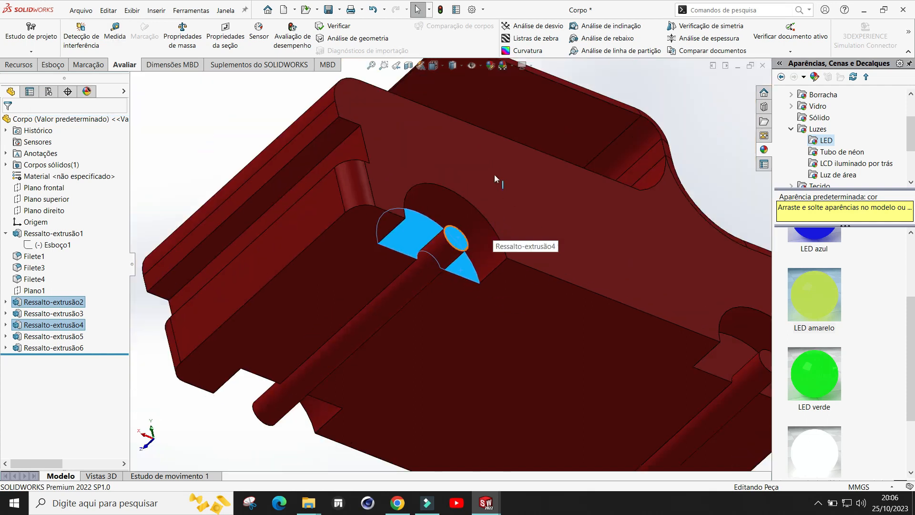
left_click(230, 108)
scroll(554, 236, "up", 3)
middle_click_drag(554, 236, 484, 284)
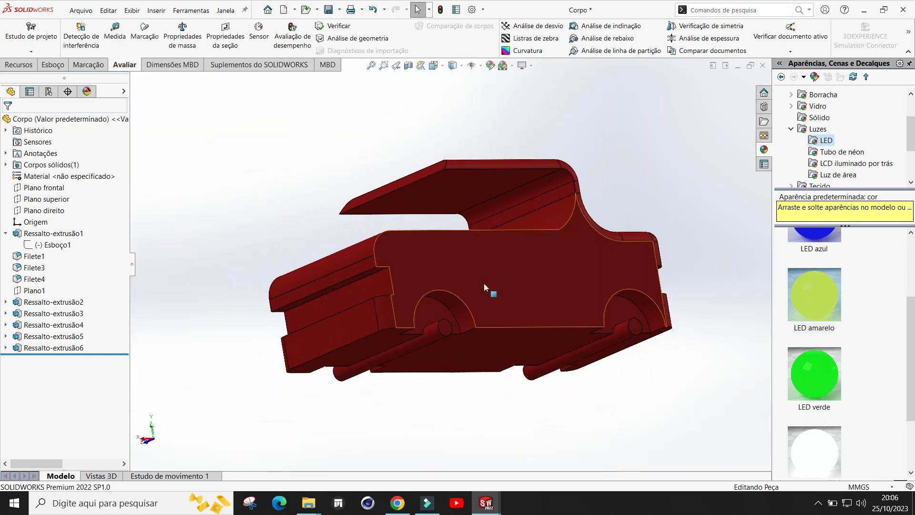
scroll(496, 309, "down", 3)
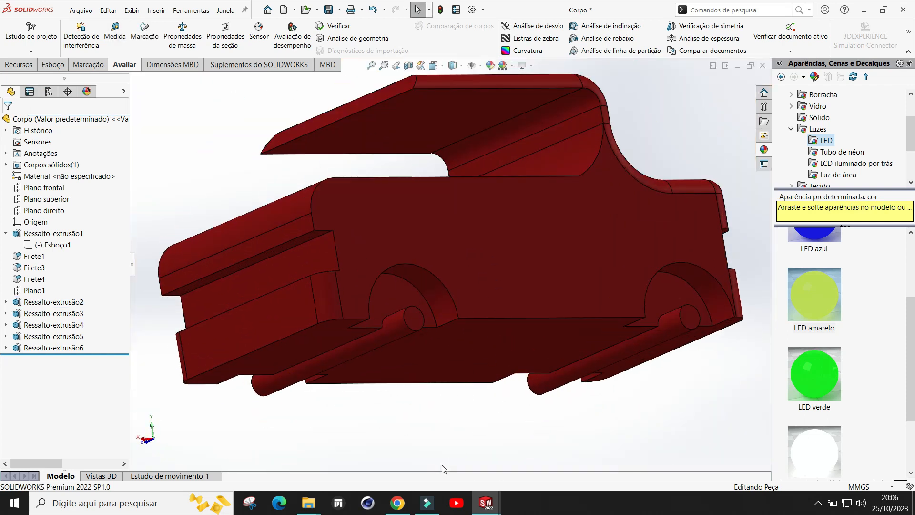
middle_click_drag(505, 427, 504, 386)
left_click(486, 503)
left_click(547, 471)
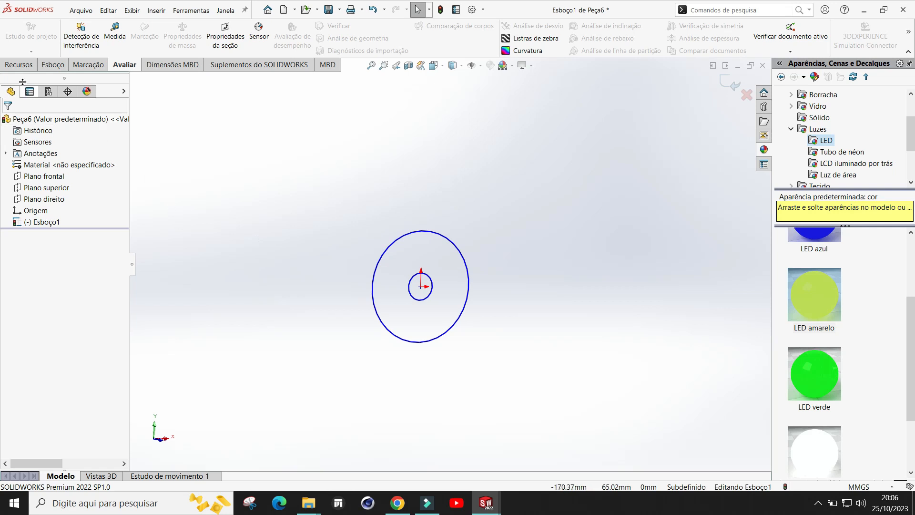
Step: Extrude the wheel sketch circles as a blind boss 20 mm deep
left_click(19, 64)
left_click(23, 37)
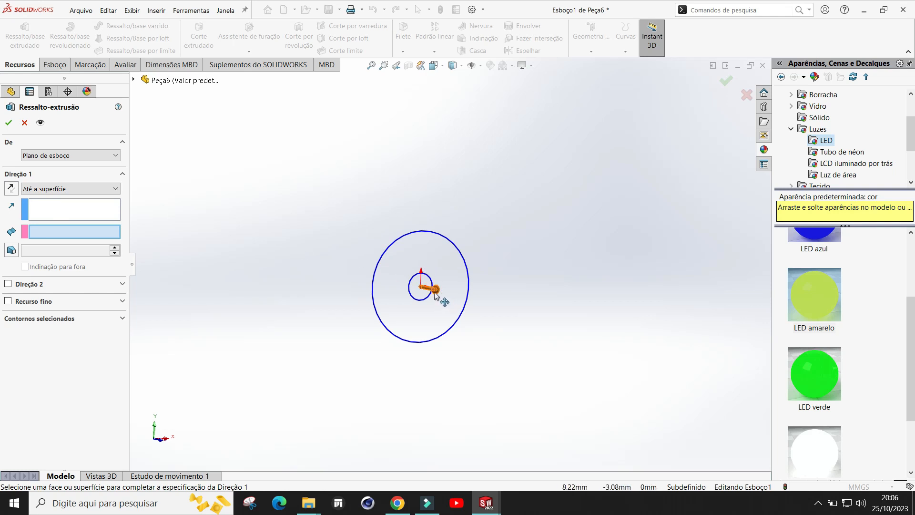
left_click(79, 189)
left_click(64, 201)
middle_click_drag(505, 310, 611, 311)
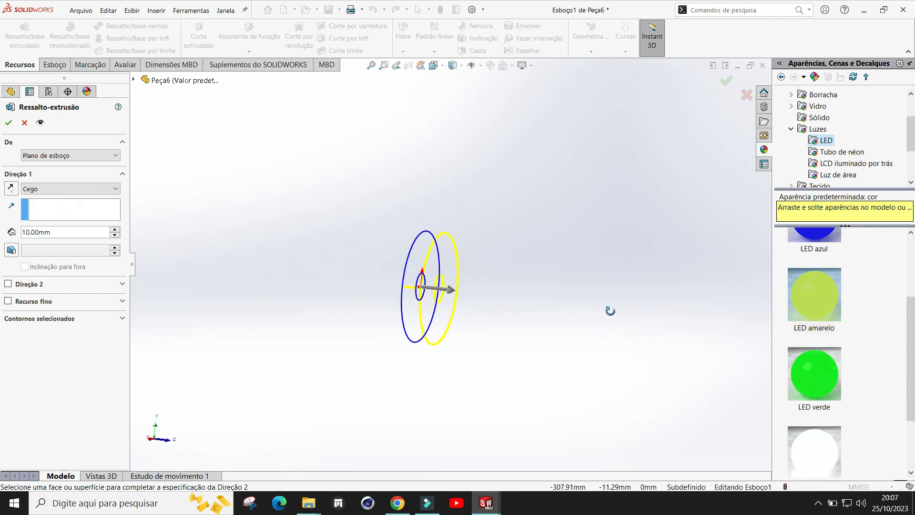
left_click(67, 232)
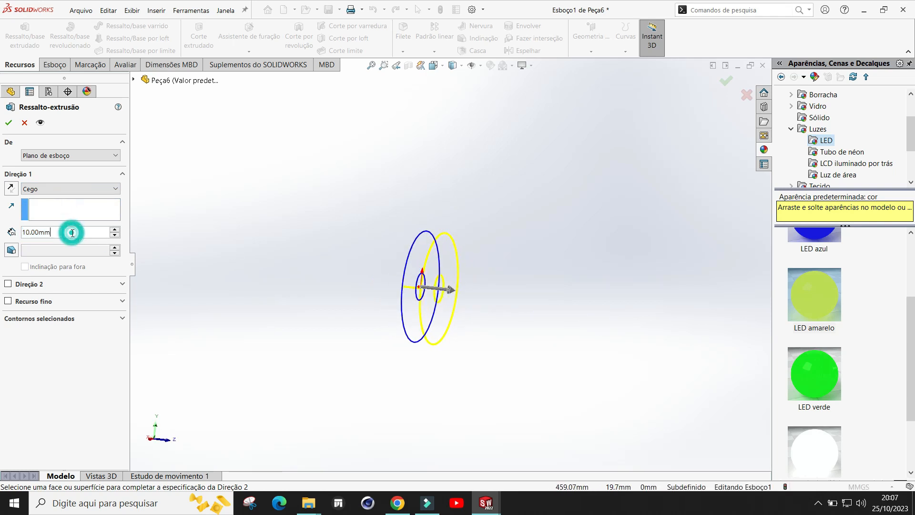
left_click(115, 229)
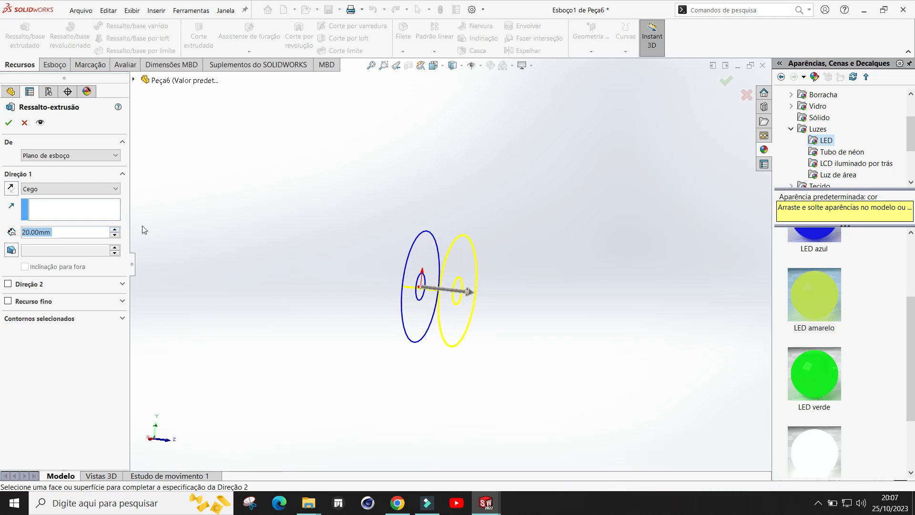
left_click(8, 124)
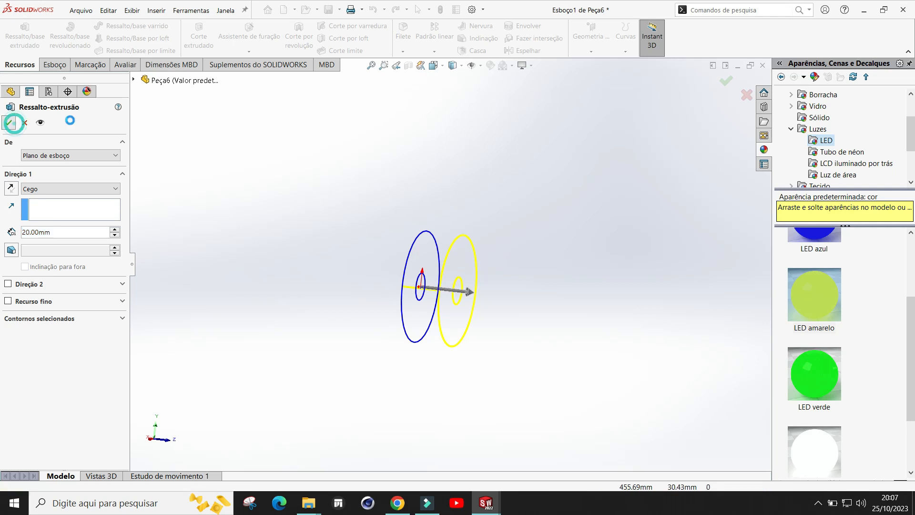
Step: Open a sketch on the wheel's front face and convert that face's edges into it
left_click(534, 323)
middle_click_drag(527, 314, 451, 290)
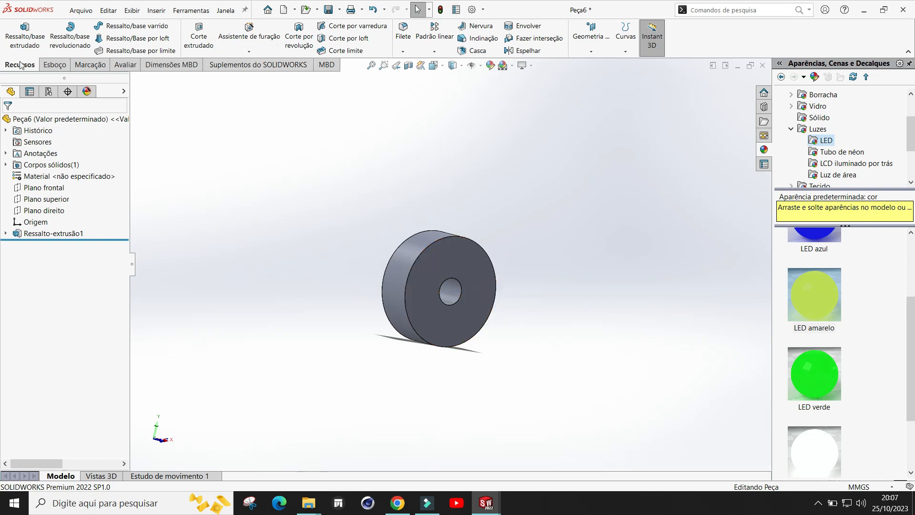
left_click(55, 65)
left_click(13, 33)
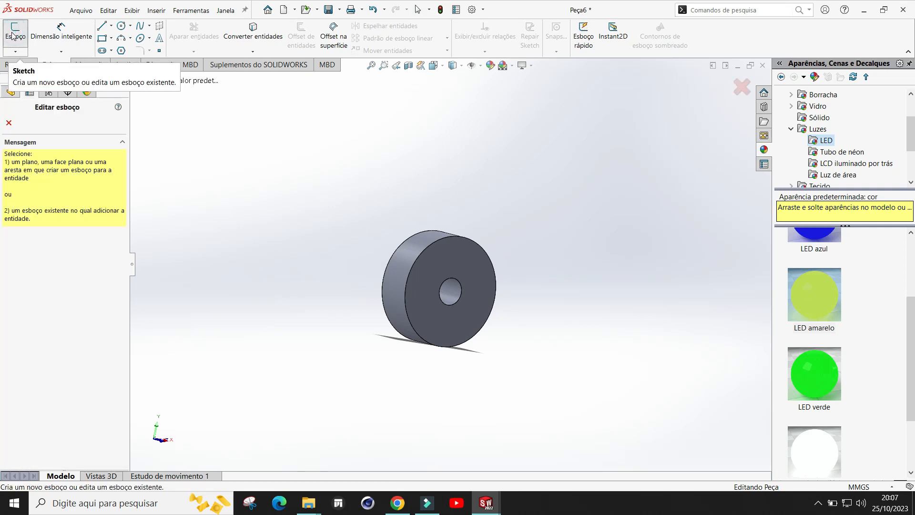
left_click(483, 268)
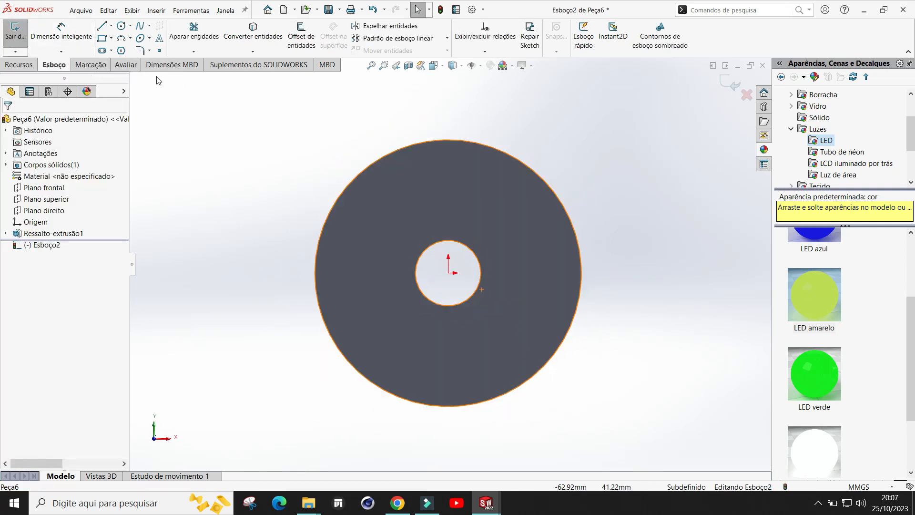
left_click(256, 32)
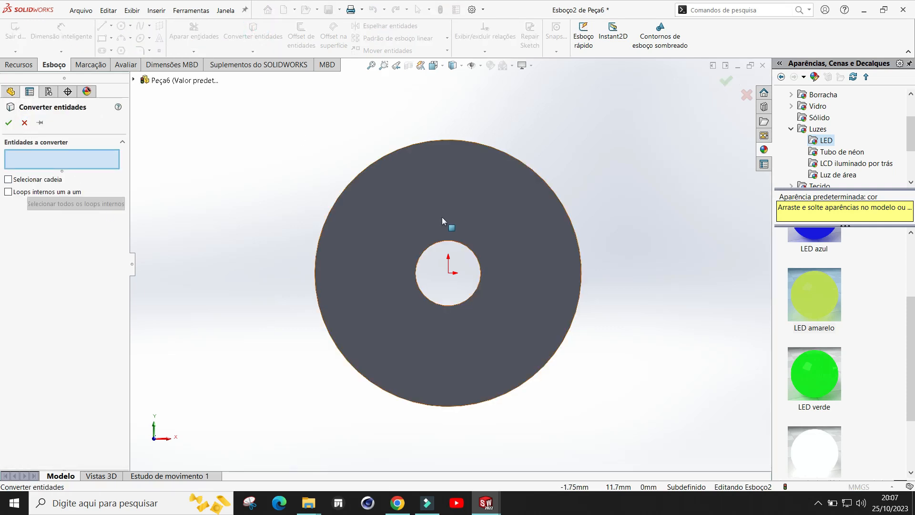
left_click(462, 205)
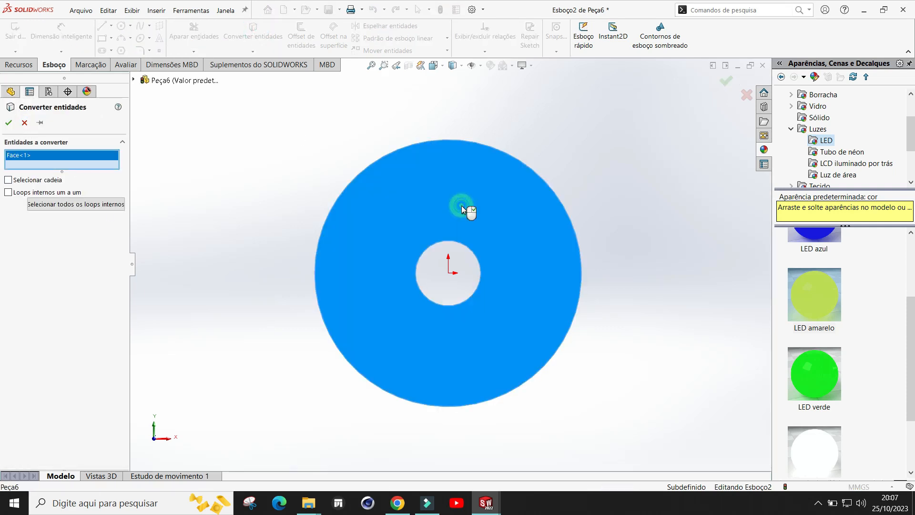
left_click(10, 123)
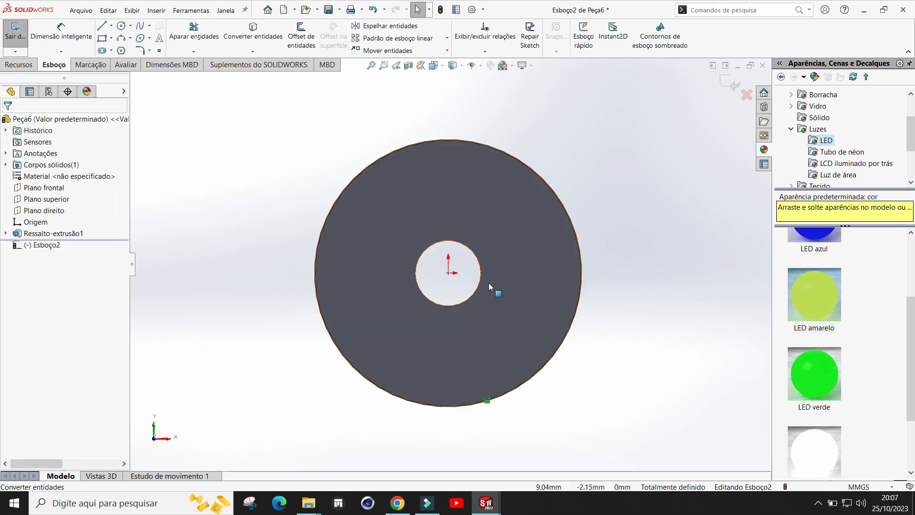
Step: Remove the converted inner hole circle from the sketch by trimming it away
left_click(481, 273)
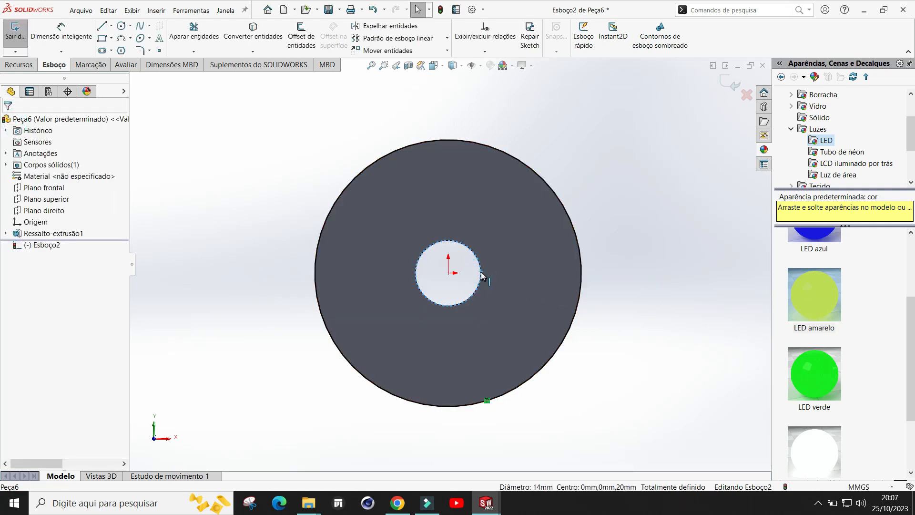
key("Delete")
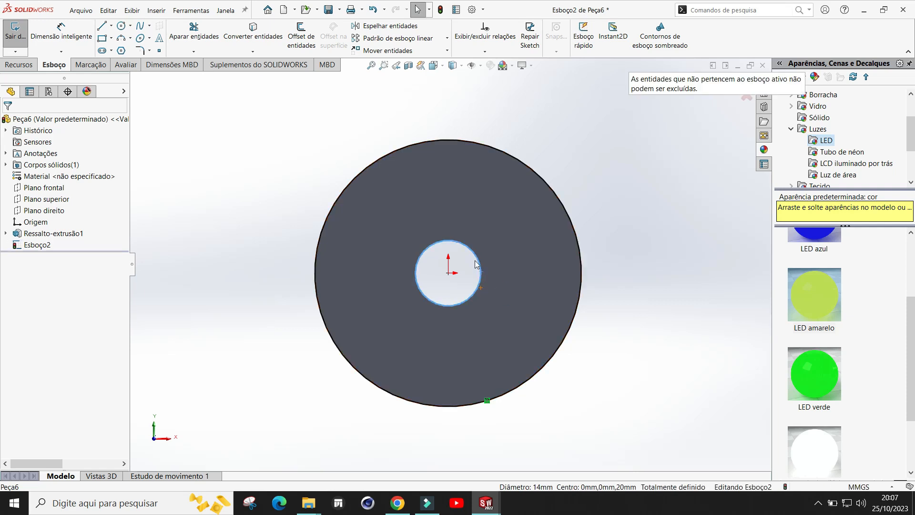
left_click(194, 31)
left_click_drag(467, 195, 450, 285)
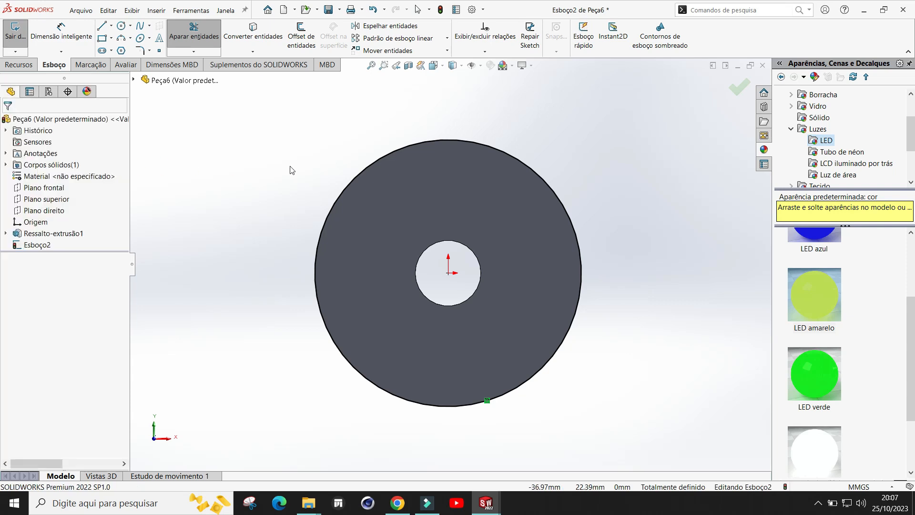
Step: Extrude the remaining outer circle 10 mm from the front face, merged with the wheel
middle_click_drag(589, 188, 634, 223)
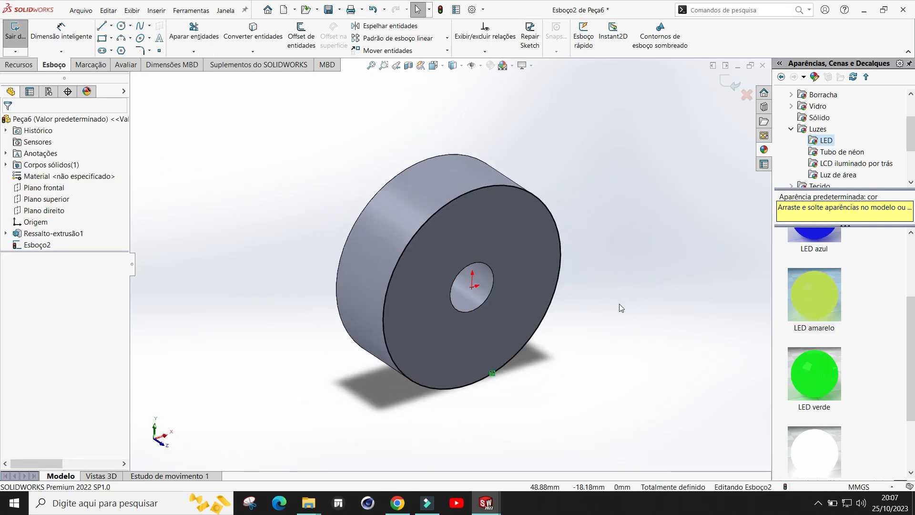
middle_click_drag(619, 305, 611, 245)
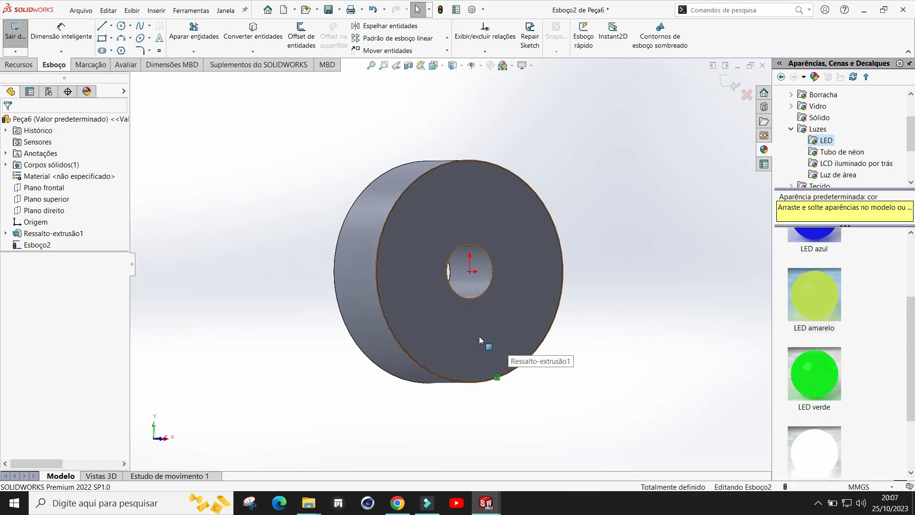
middle_click_drag(595, 288, 520, 236)
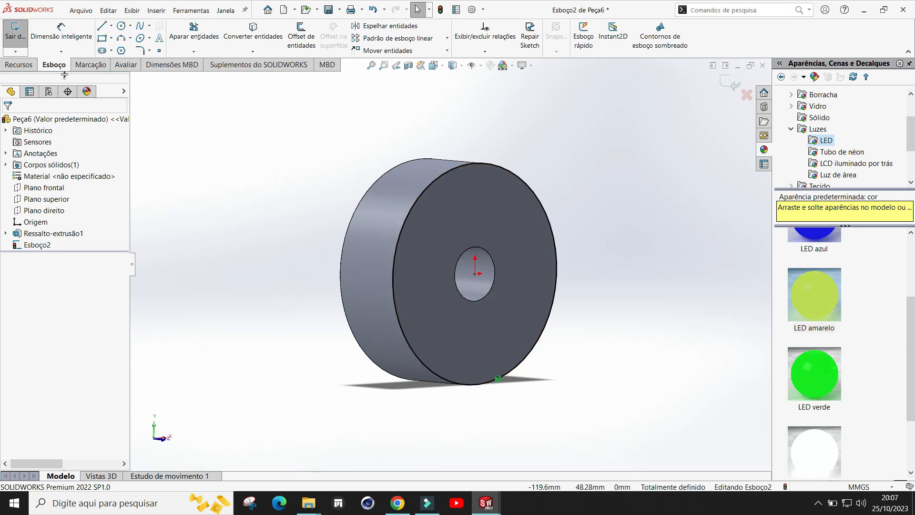
left_click(19, 64)
left_click(25, 33)
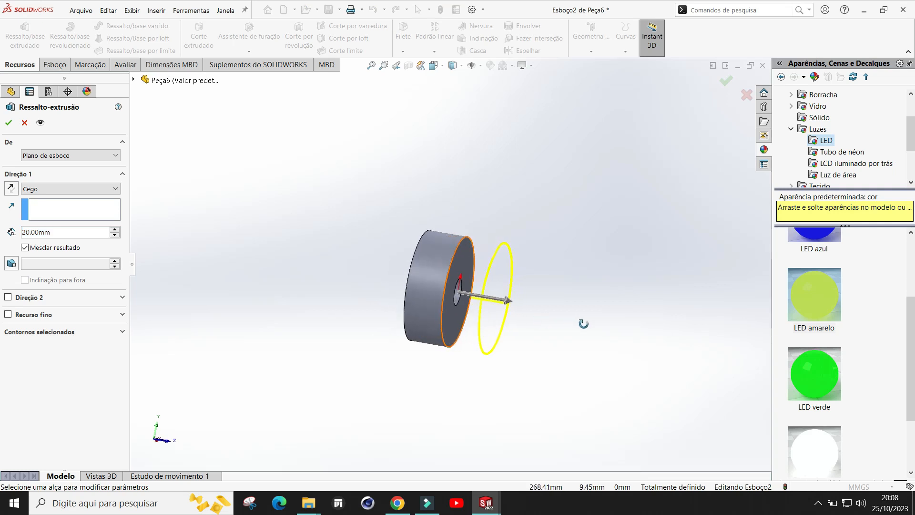
left_click_drag(475, 292, 439, 299)
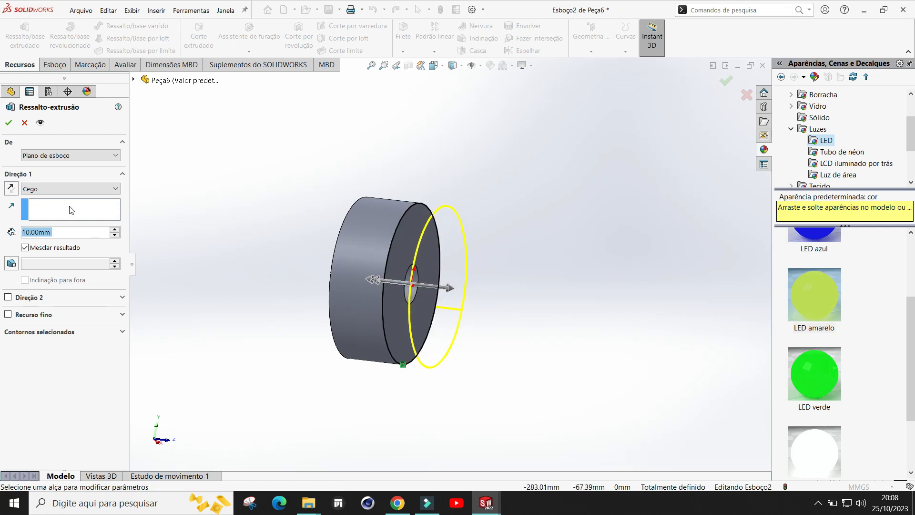
left_click(8, 122)
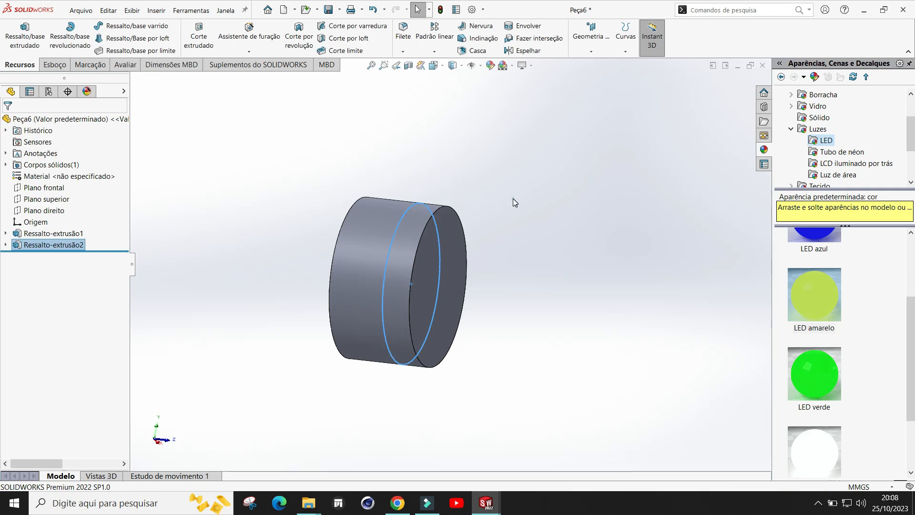
Step: Fillet the wheel's front outer edge with a 5 mm radius
left_click(513, 199)
middle_click_drag(525, 299, 525, 272)
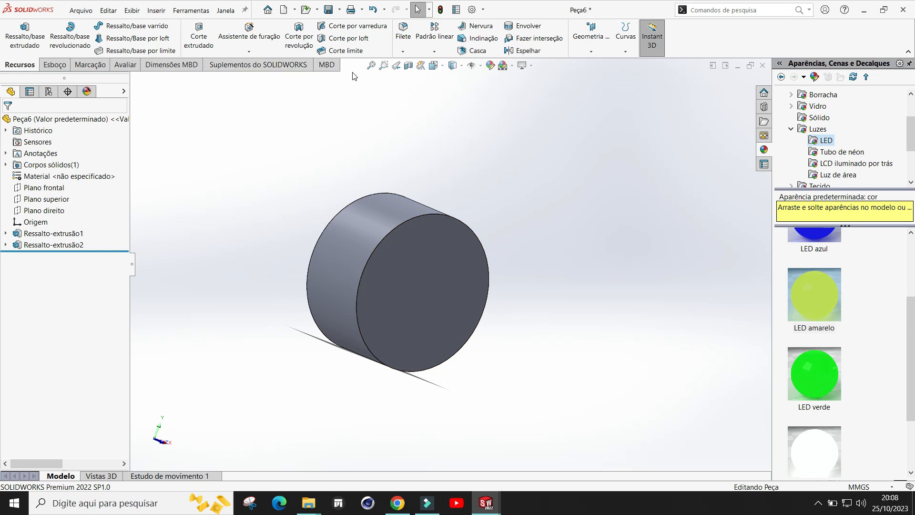
left_click(402, 52)
left_click(420, 63)
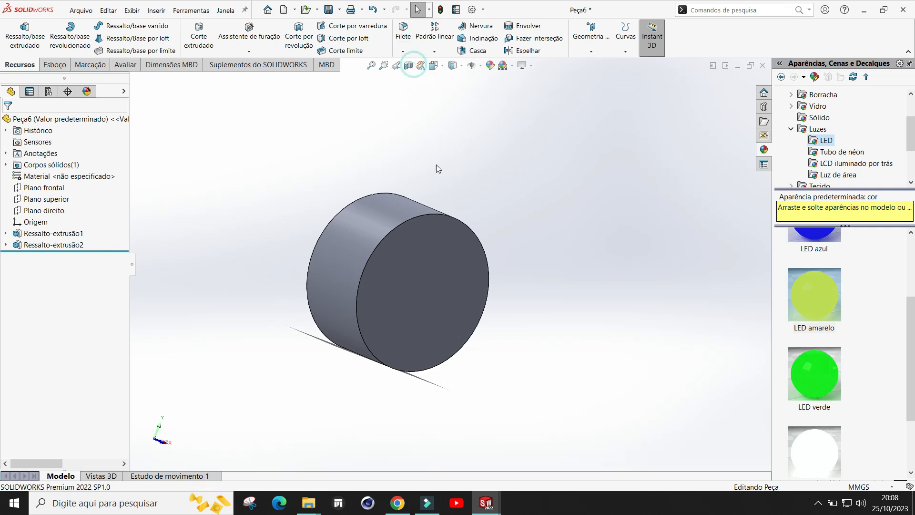
left_click(434, 215)
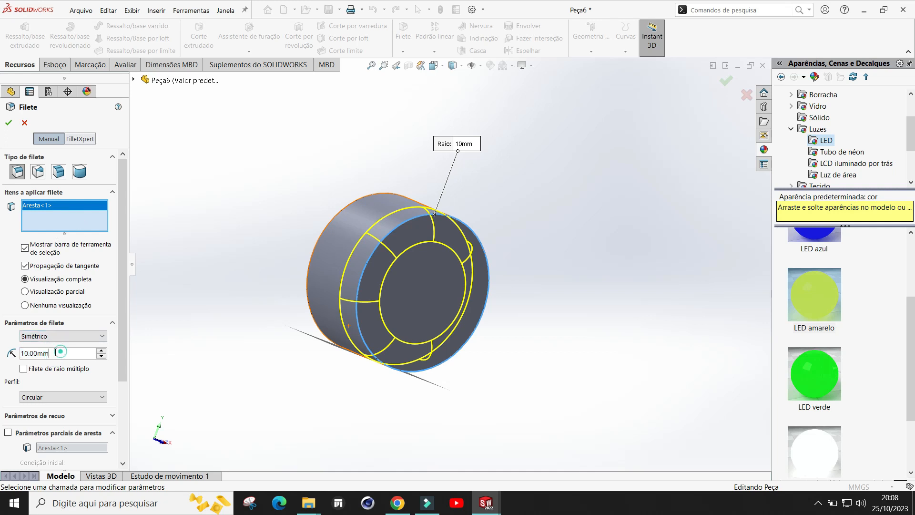
type("5")
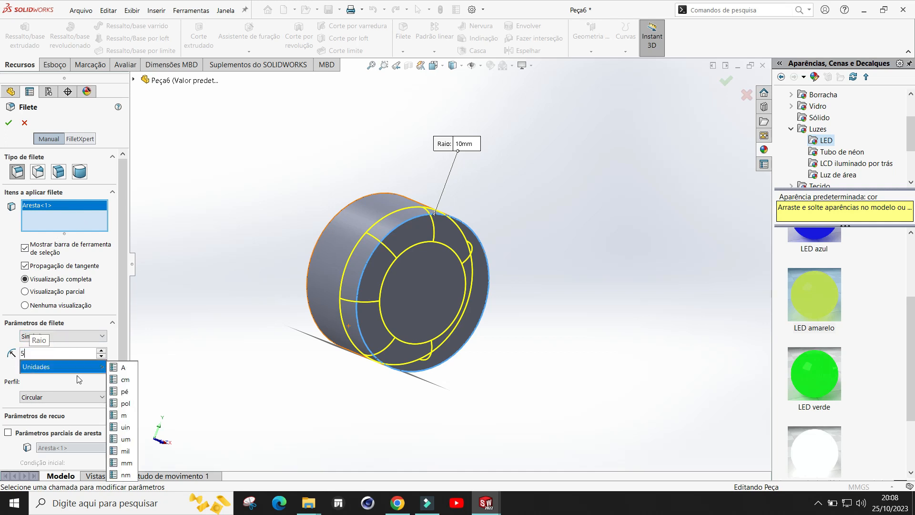
left_click(9, 123)
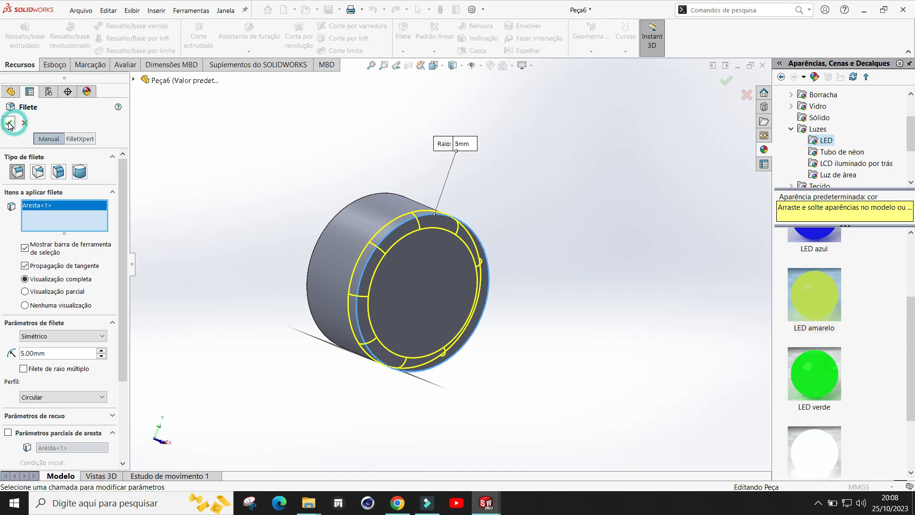
Step: Open a sketch on the wheel's front face and draw a small circle, about 4.7 mm diameter, directly above the centre
left_click(565, 203)
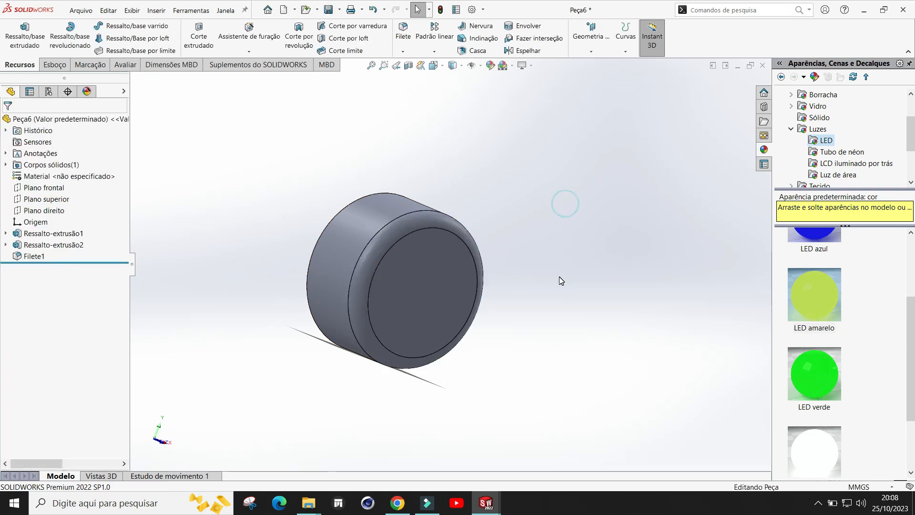
left_click(420, 285)
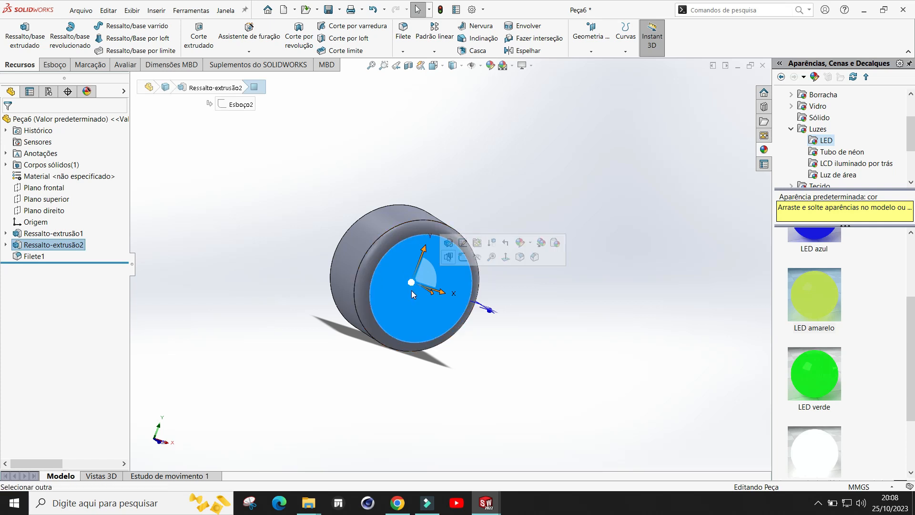
left_click(463, 258)
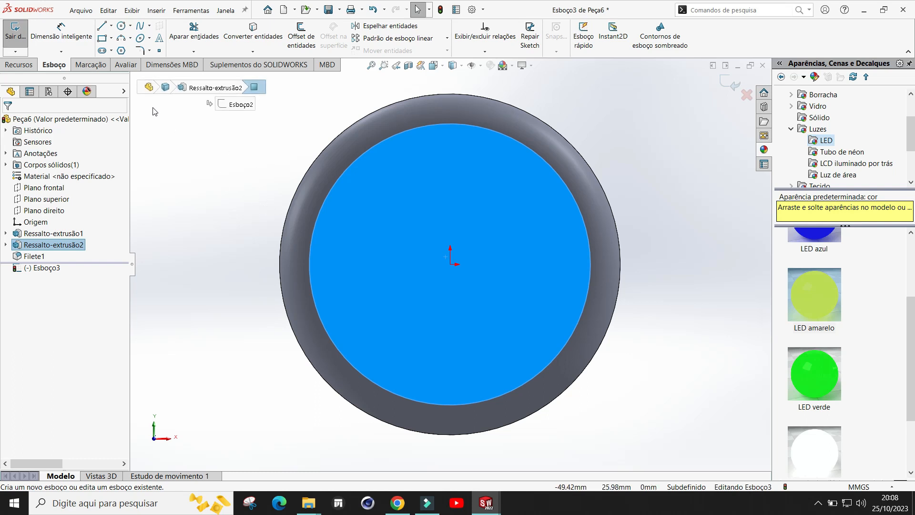
left_click(122, 27)
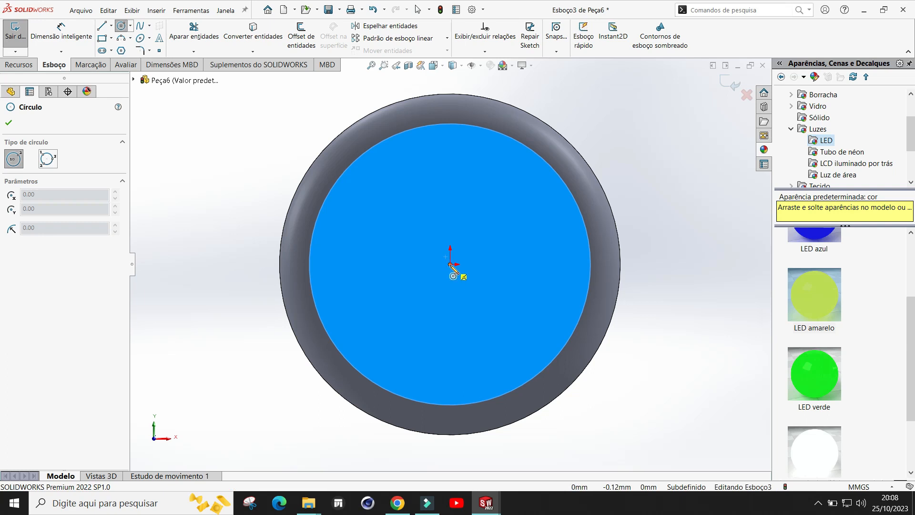
left_click(449, 174)
left_click(465, 176)
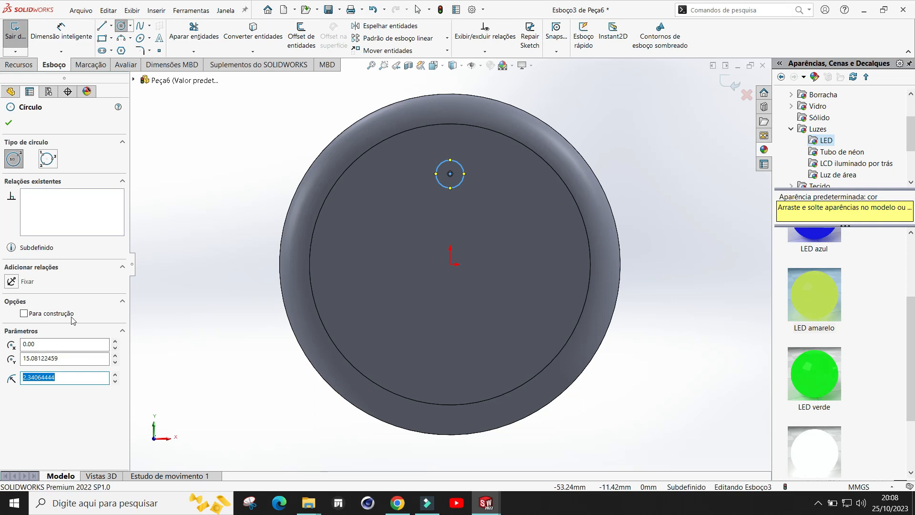
left_click(9, 123)
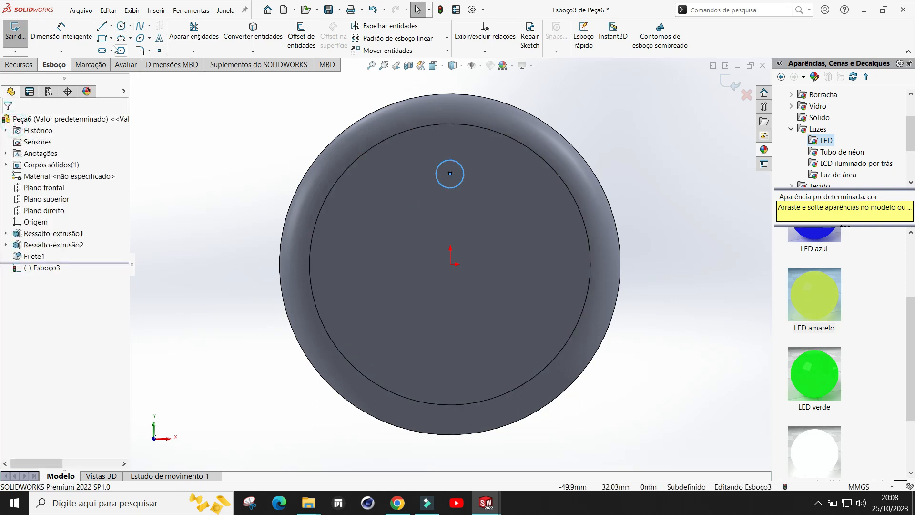
Step: Dimension the small circle's centre 15 mm above the origin
left_click(111, 26)
left_click(61, 30)
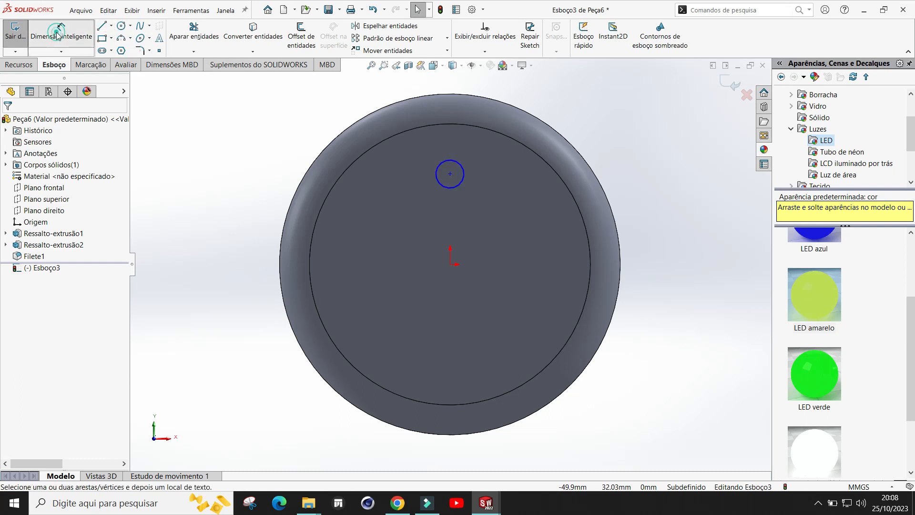
left_click(445, 185)
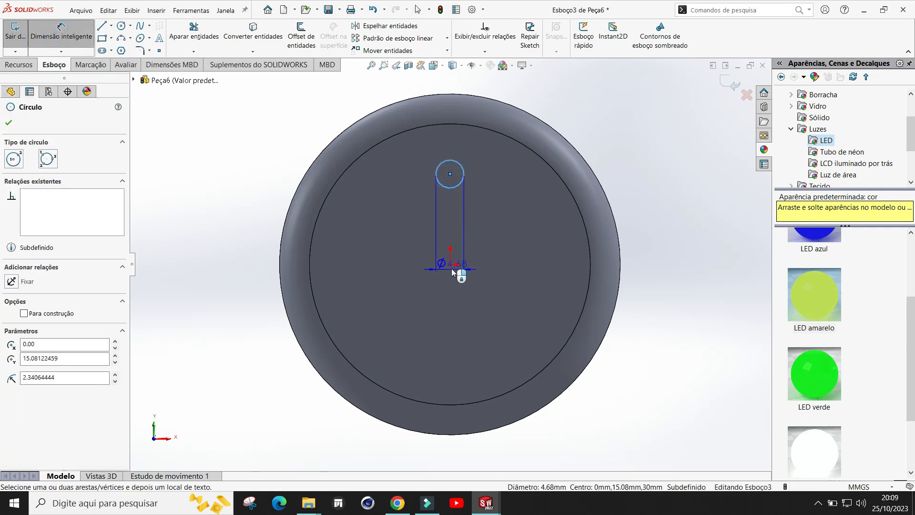
left_click(451, 266)
left_click(415, 220)
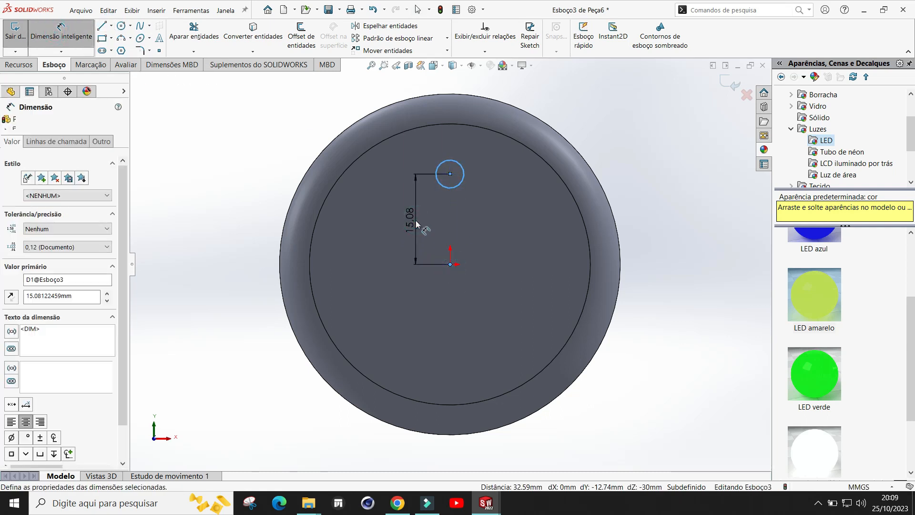
type("15")
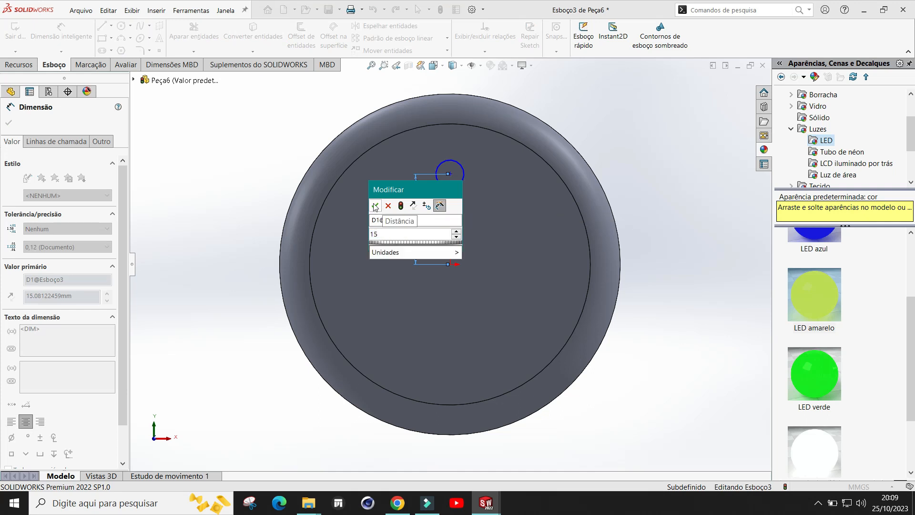
left_click(376, 206)
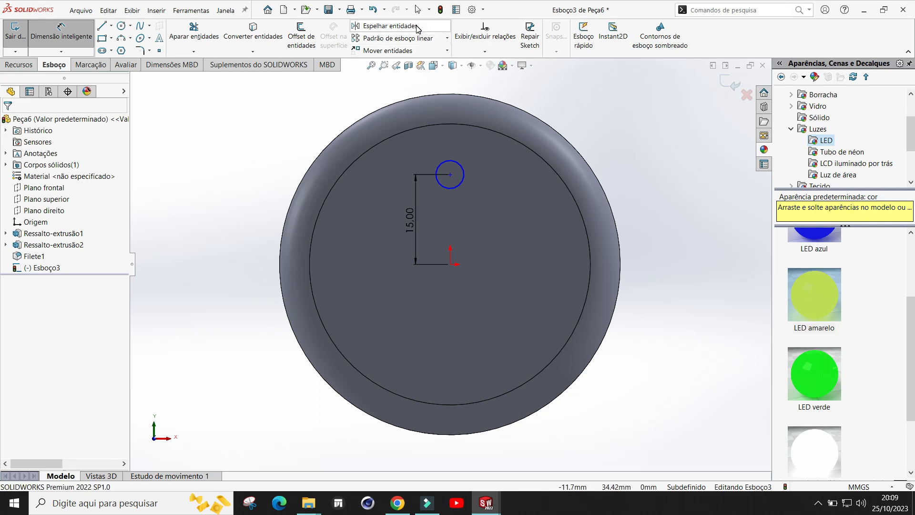
Step: Create a circular sketch pattern of the small circle with 6 equally spaced instances around the origin
left_click(448, 40)
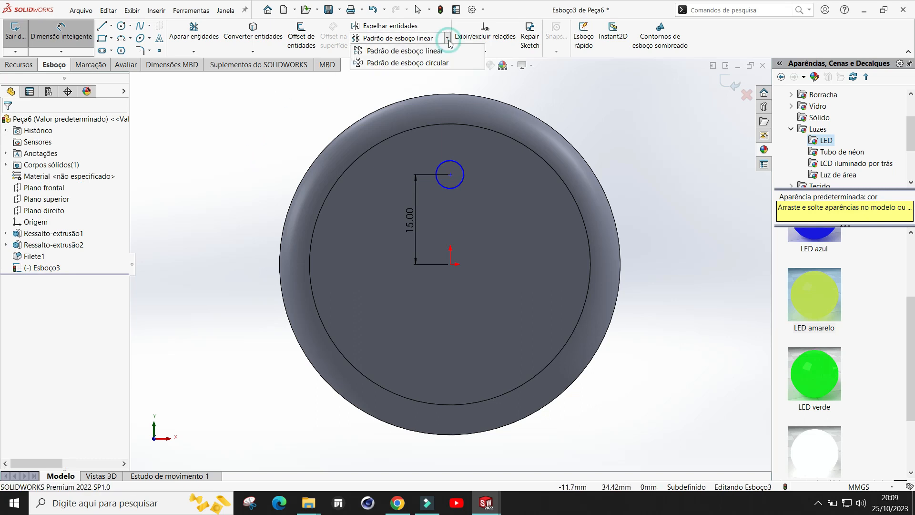
left_click(439, 63)
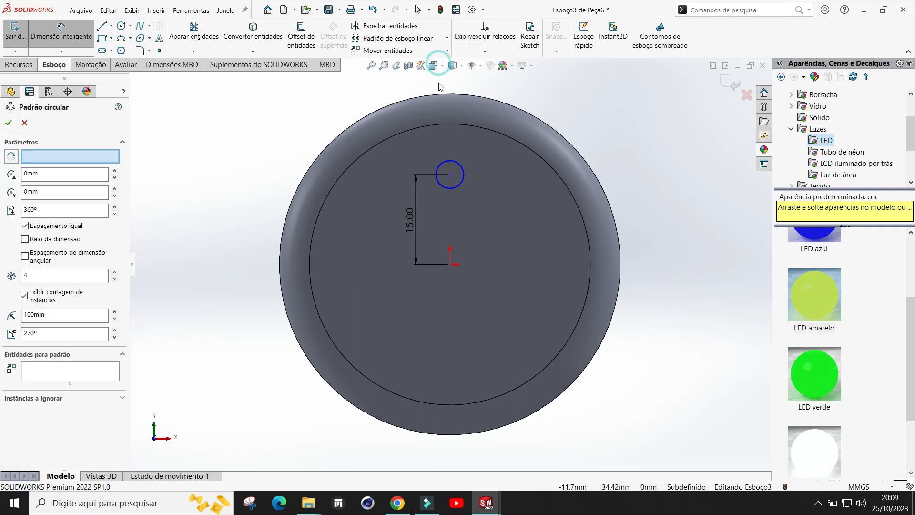
left_click(456, 187)
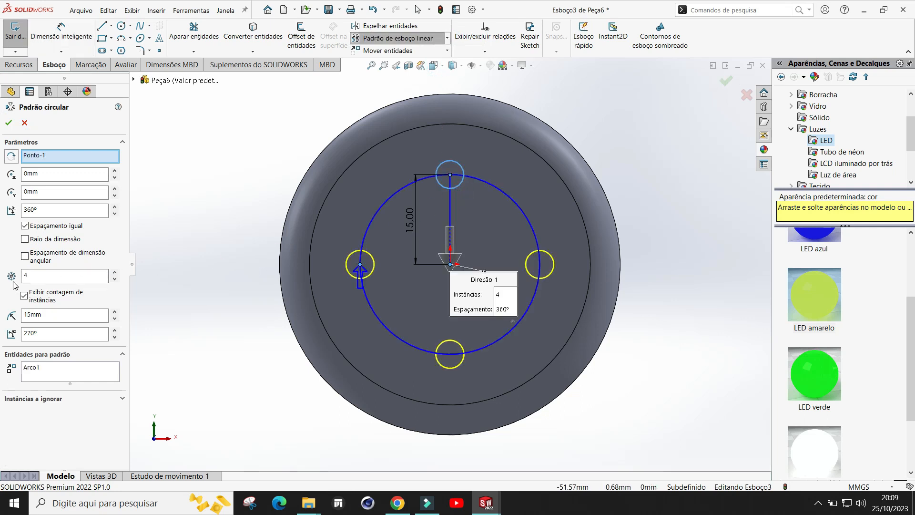
left_click(115, 272)
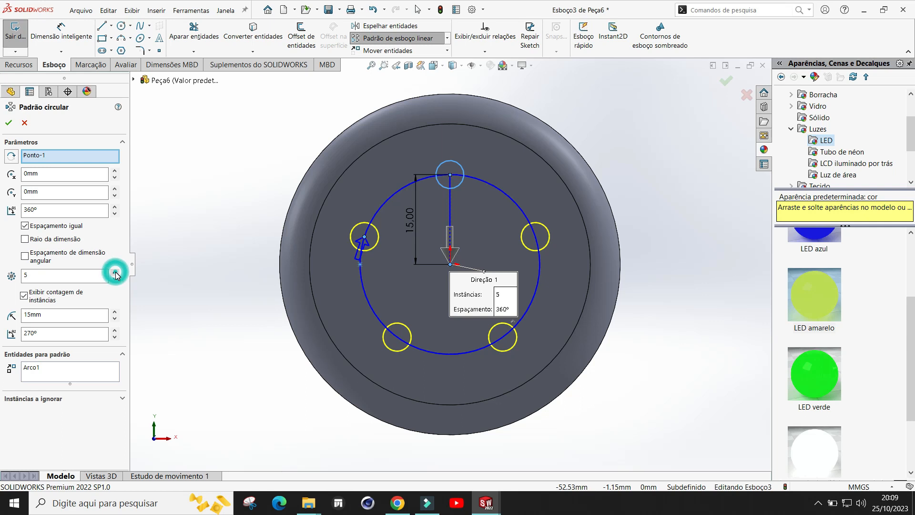
left_click(115, 272)
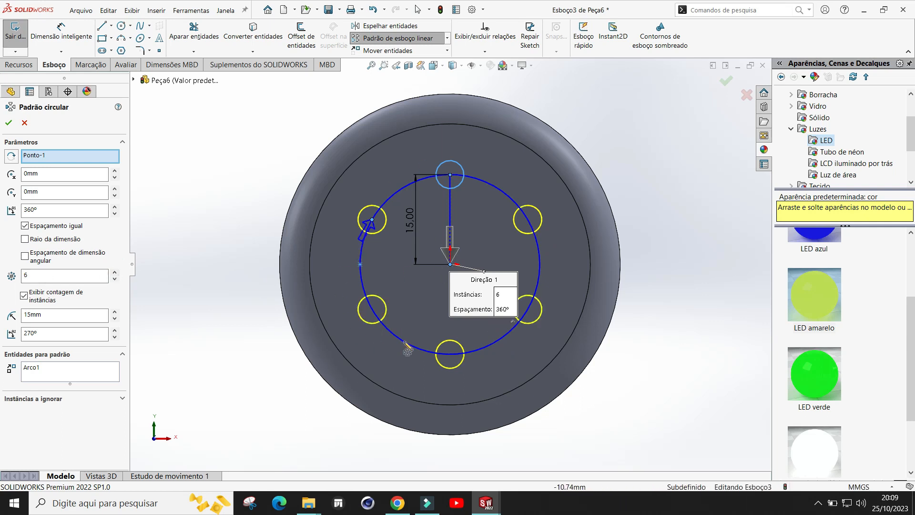
left_click(9, 123)
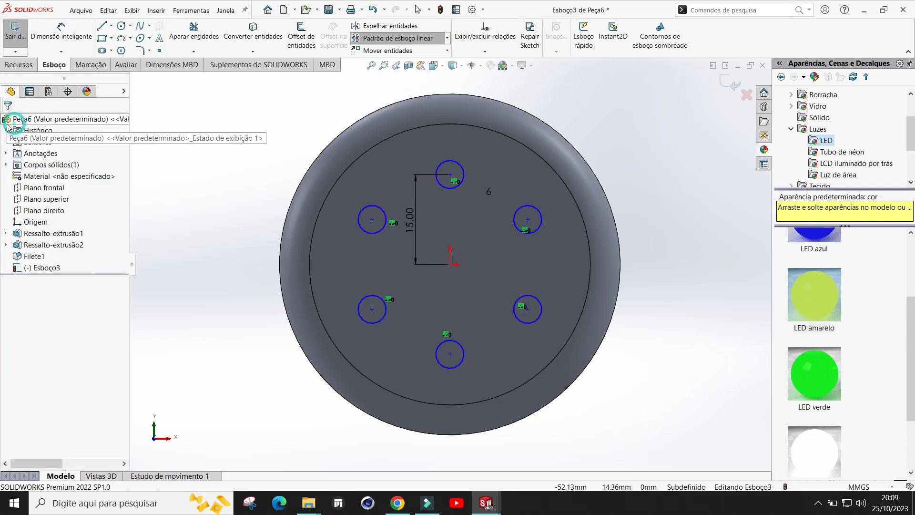
Step: Cut-extrude the six small circles 5 mm deep into the wheel's front face
left_click(21, 68)
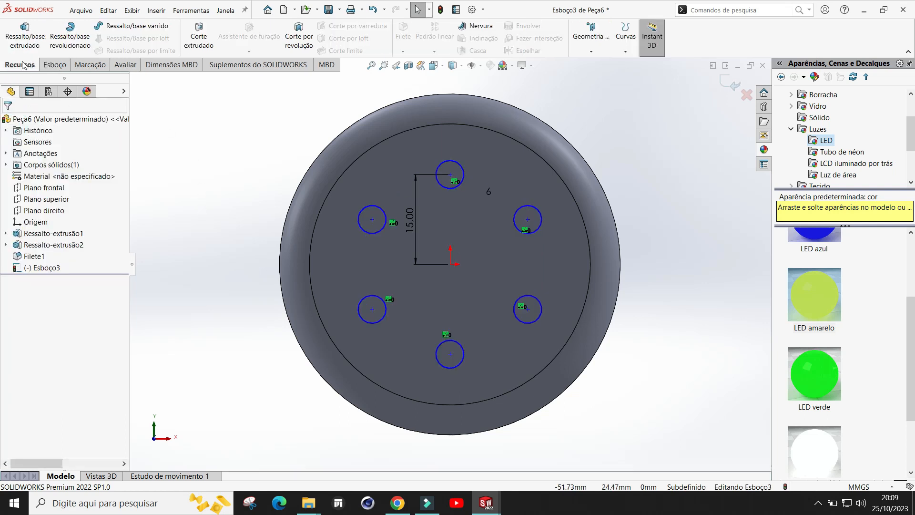
left_click(199, 41)
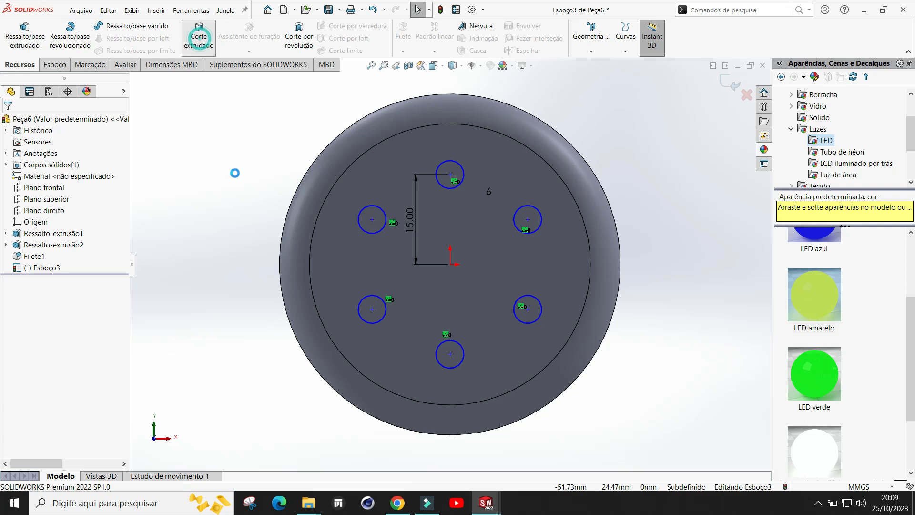
middle_click_drag(440, 282, 383, 278)
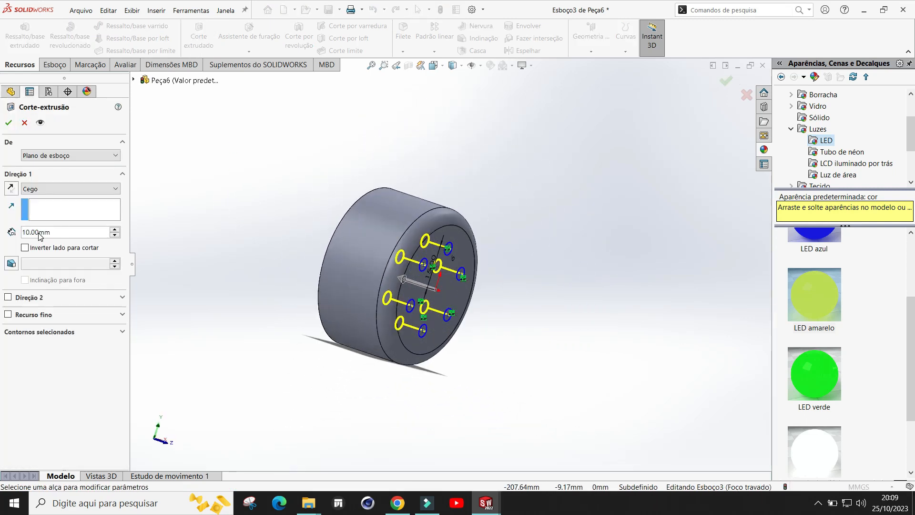
left_click(405, 281)
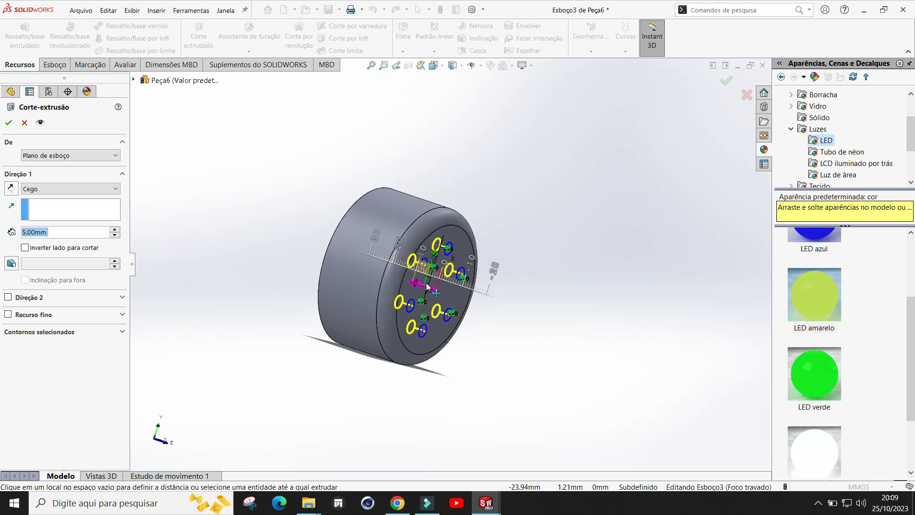
middle_click_drag(465, 204, 527, 275)
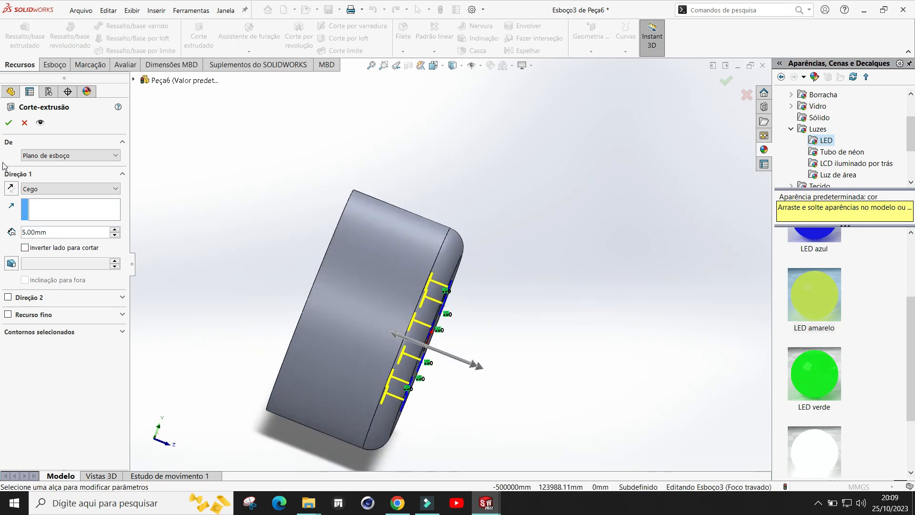
left_click(7, 124)
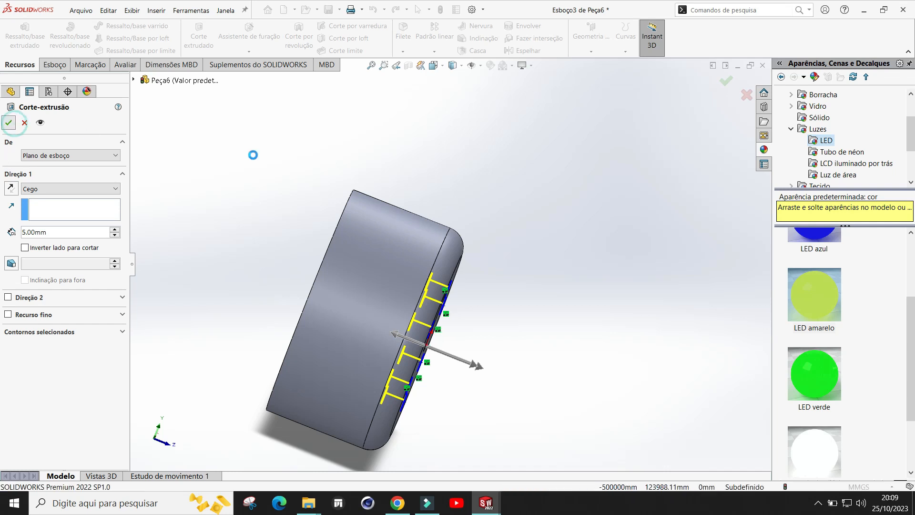
Step: Start a Chamfer on one of the six holes' front edges and set its distance to 1 mm
left_click(522, 298)
middle_click_drag(521, 297, 418, 305)
scroll(393, 401, "up", 2)
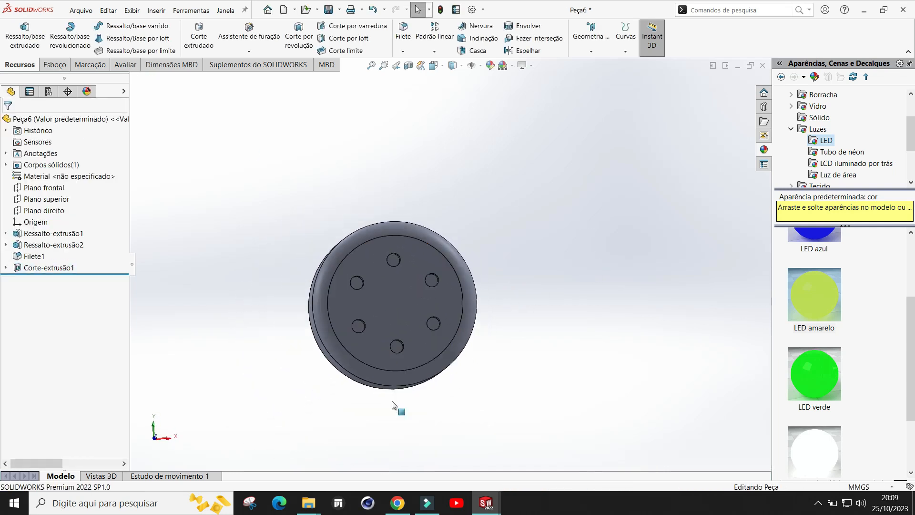
scroll(446, 329, "down", 2)
middle_click_drag(560, 266, 569, 284)
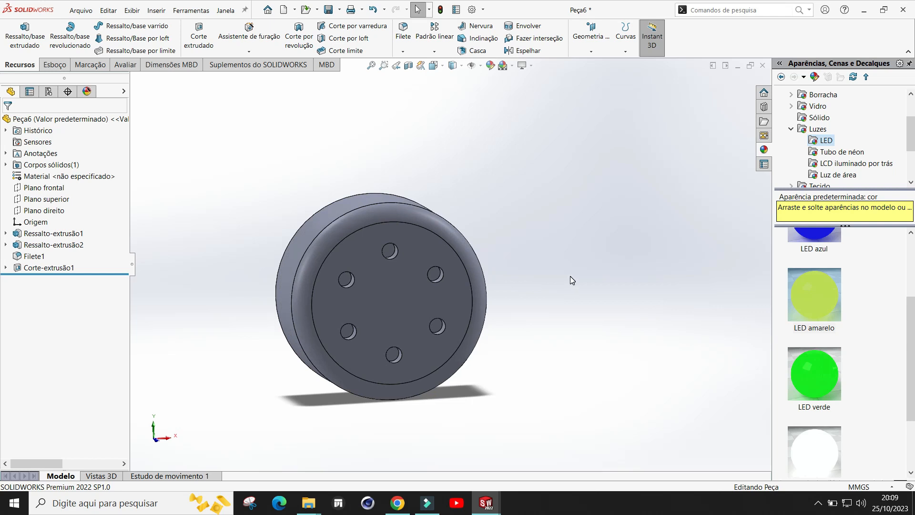
scroll(336, 311, "down", 2)
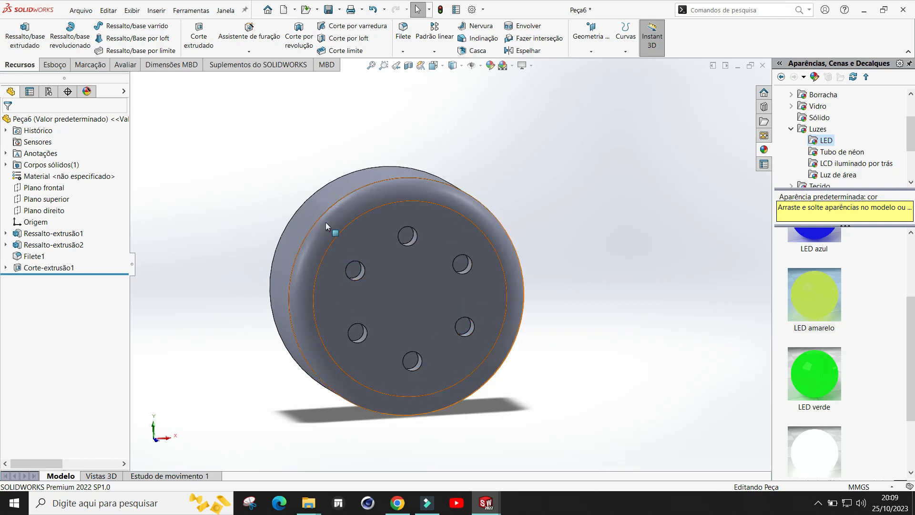
left_click(406, 54)
left_click(414, 76)
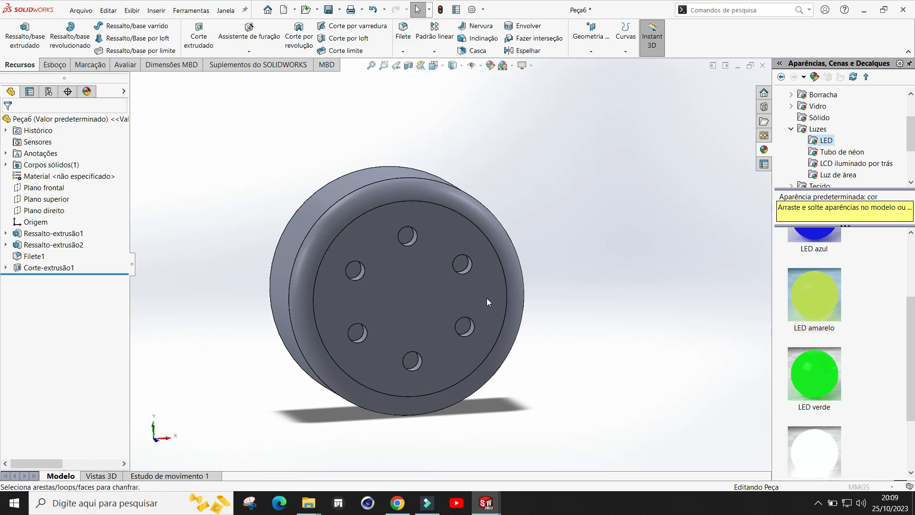
scroll(488, 299, "down", 1)
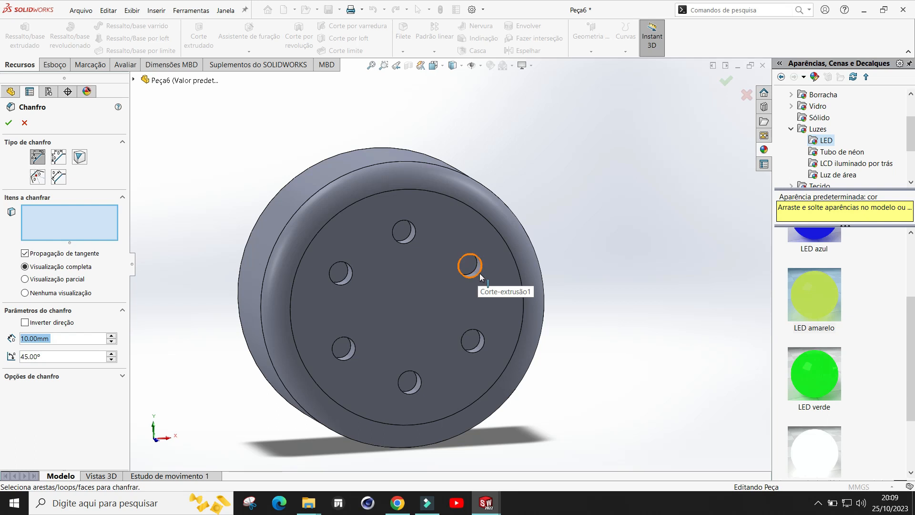
left_click(481, 277)
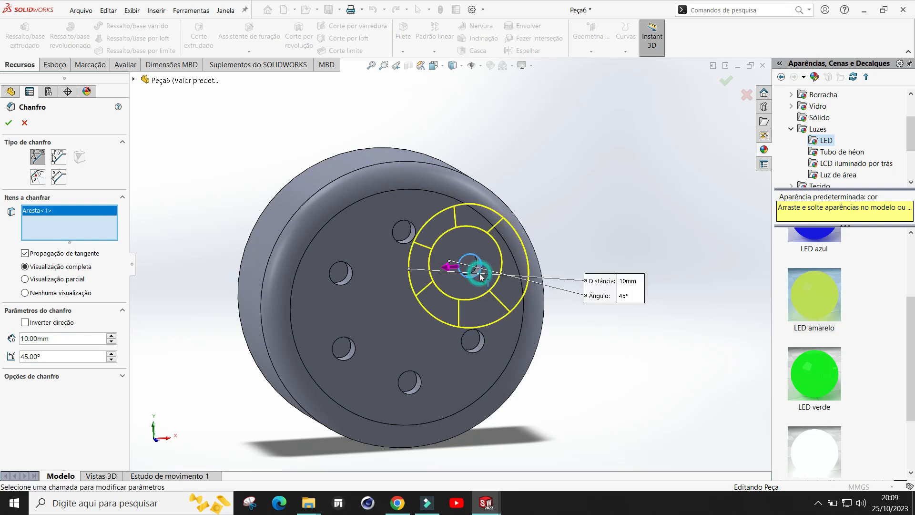
left_click(55, 337)
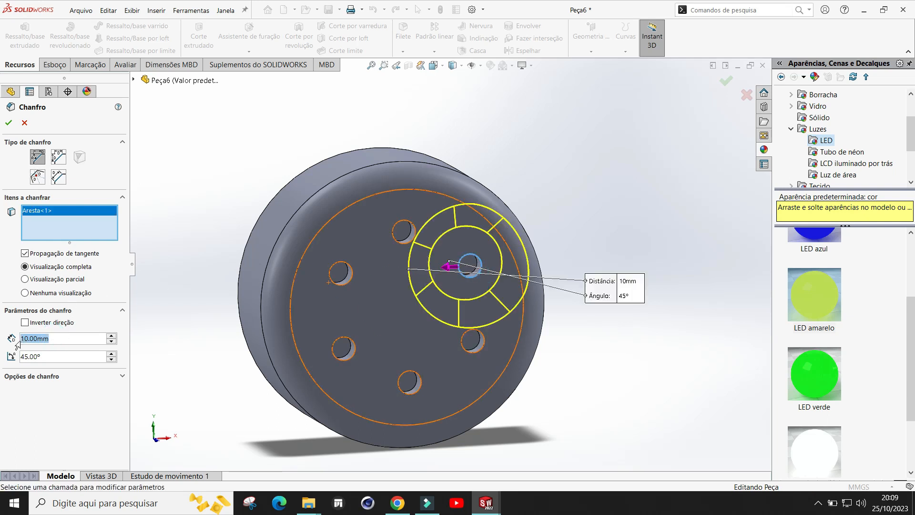
type("1")
key("Tab")
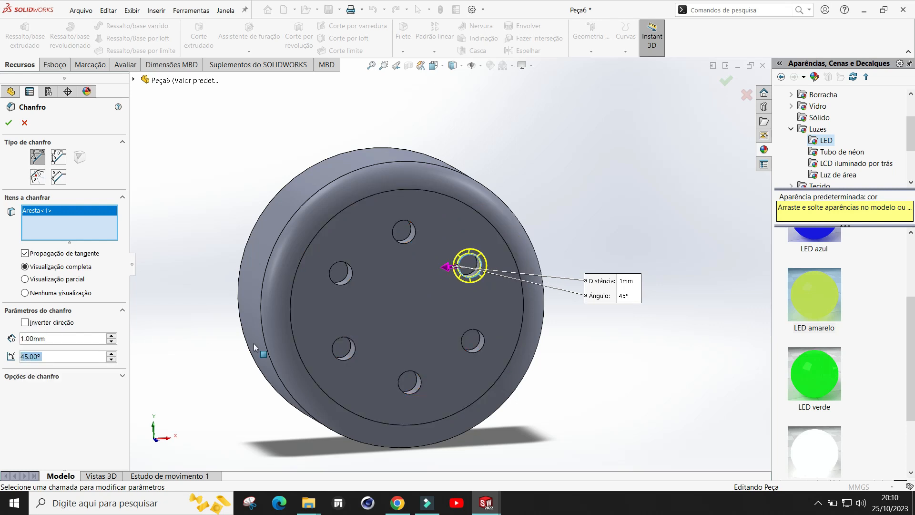
Step: Add the other five hole edges to the 1 mm chamfer and apply it
scroll(500, 284, "down", 2)
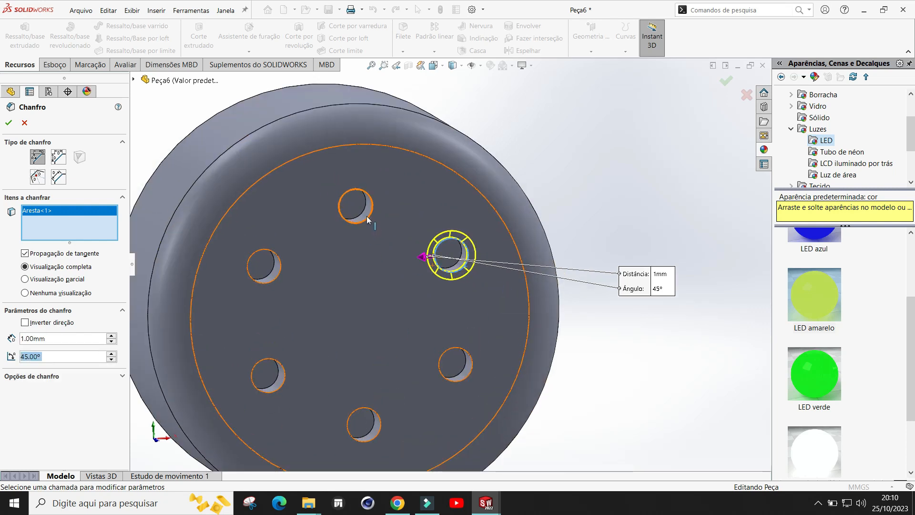
left_click(369, 216)
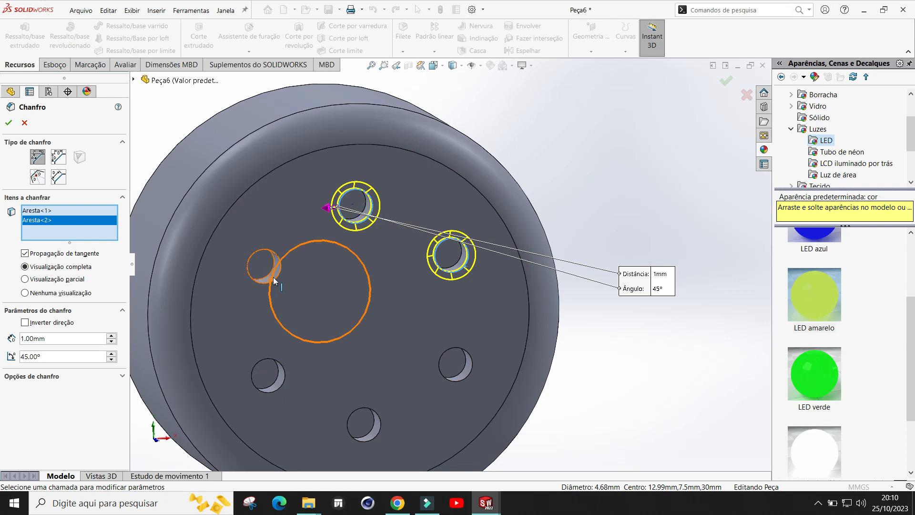
left_click(277, 282)
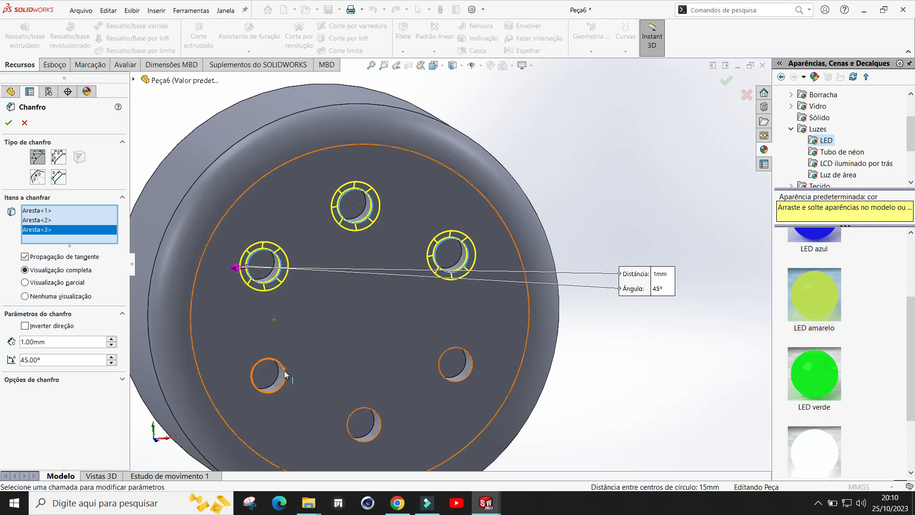
left_click(285, 375)
left_click(377, 416)
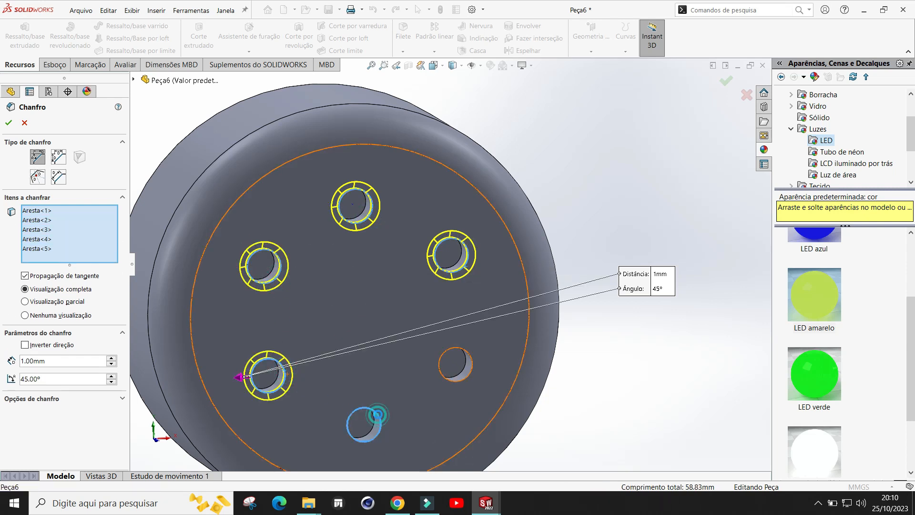
left_click(459, 384)
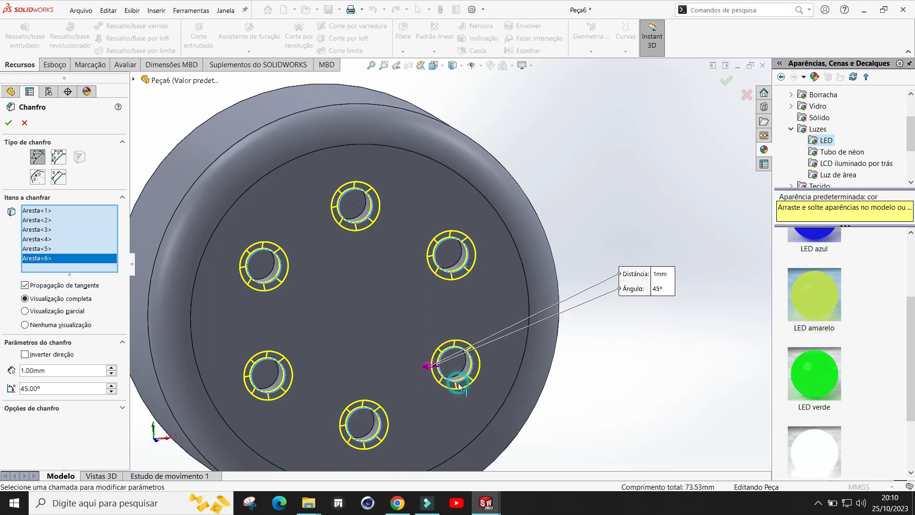
left_click(10, 123)
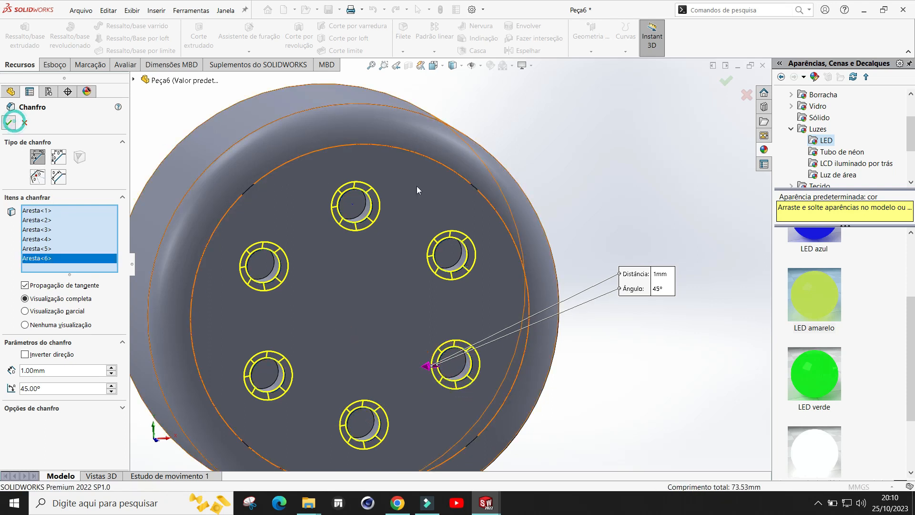
Step: Open a sketch on the wheel's front face and draw a six-sided inscribed polygon centred on the origin, about 10.8 mm across
scroll(566, 180, "up", 3)
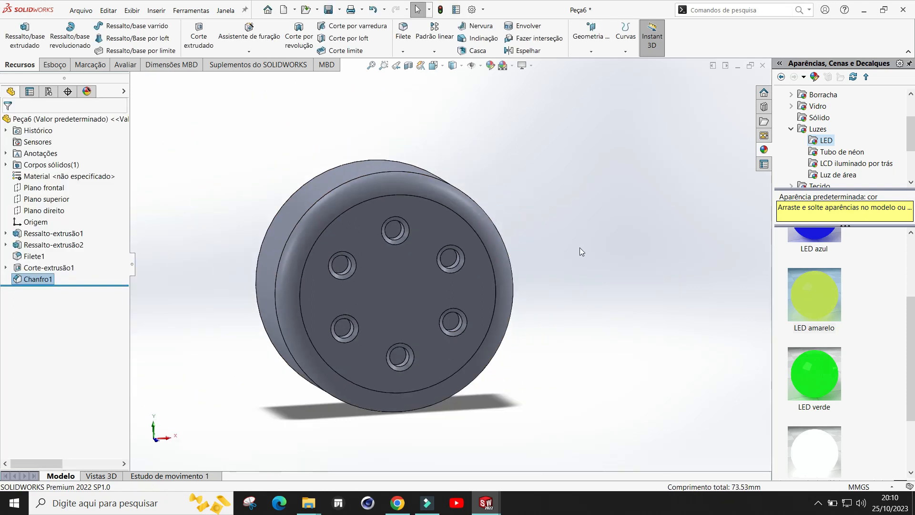
left_click(401, 292)
left_click(443, 264)
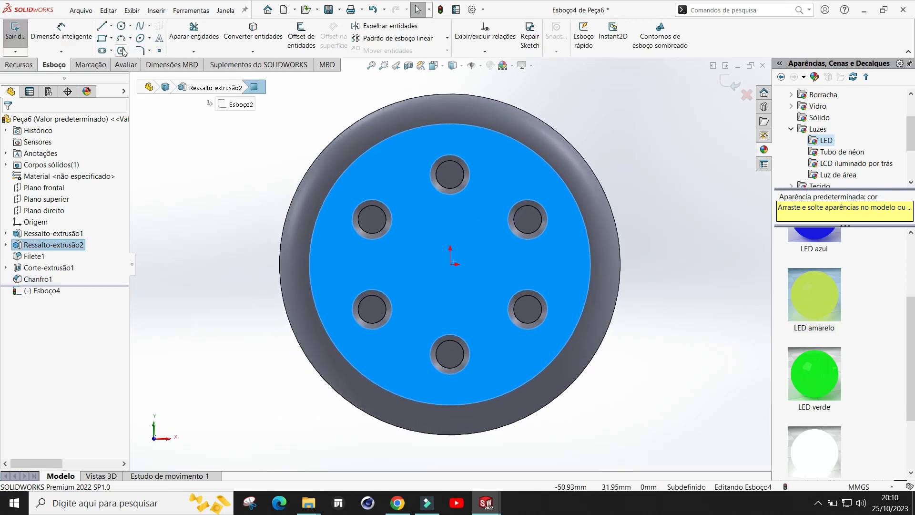
left_click(122, 51)
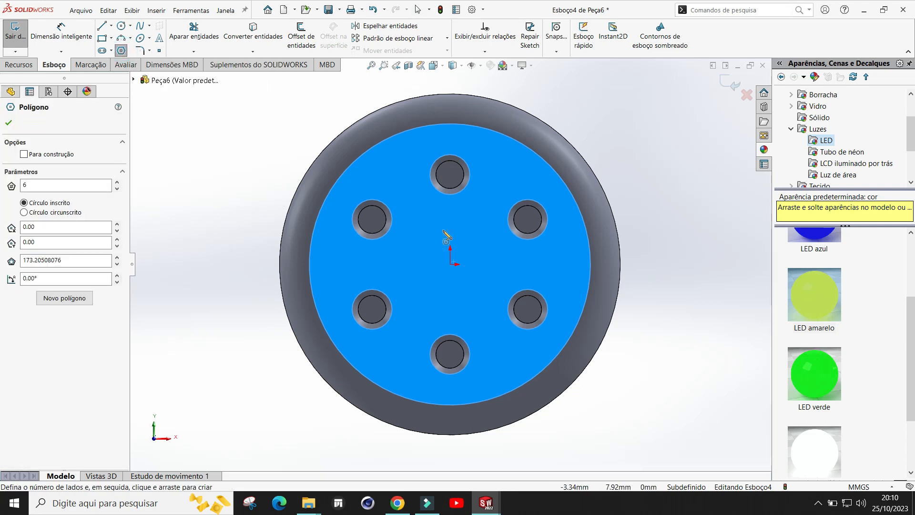
left_click(451, 264)
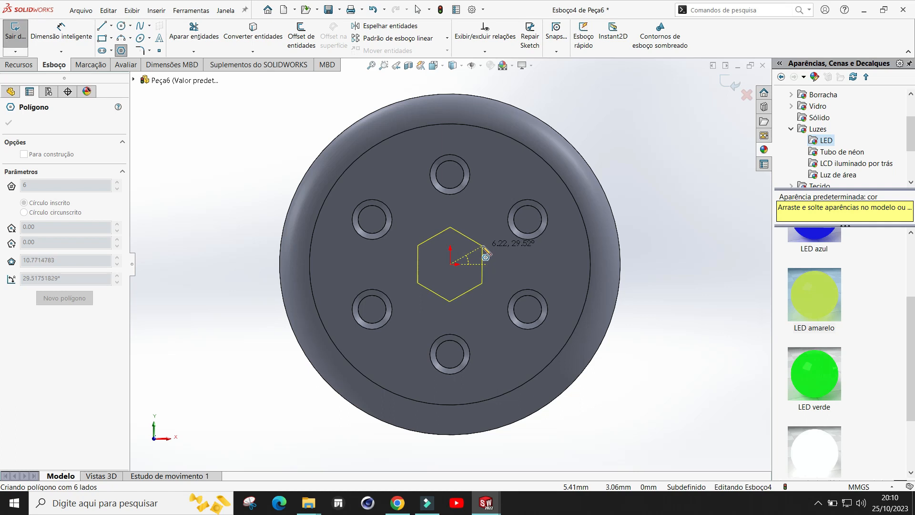
left_click(483, 246)
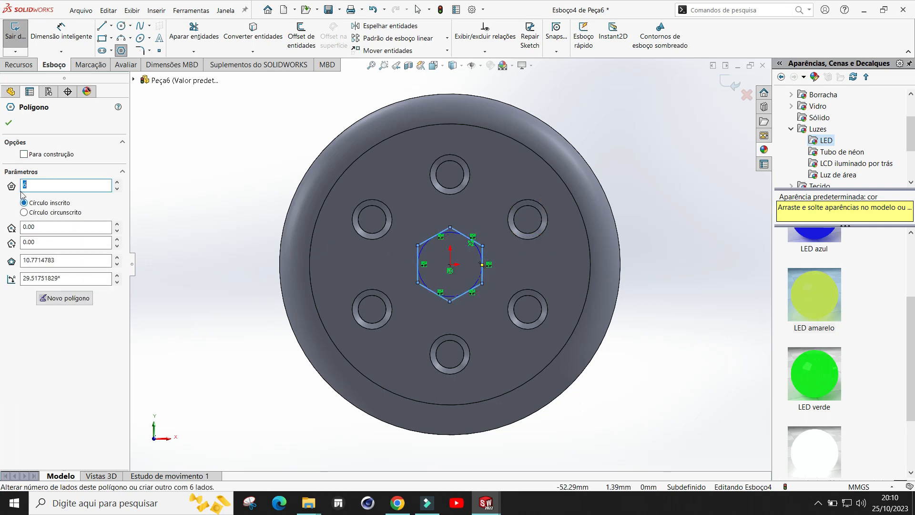
left_click(9, 123)
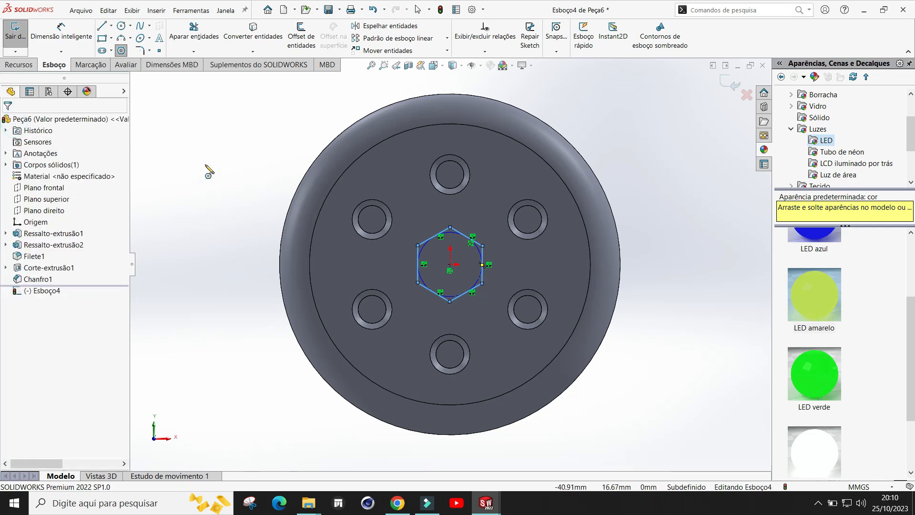
Step: Cut-extrude the hexagon 5 mm deep into the wheel's front face
left_click(19, 65)
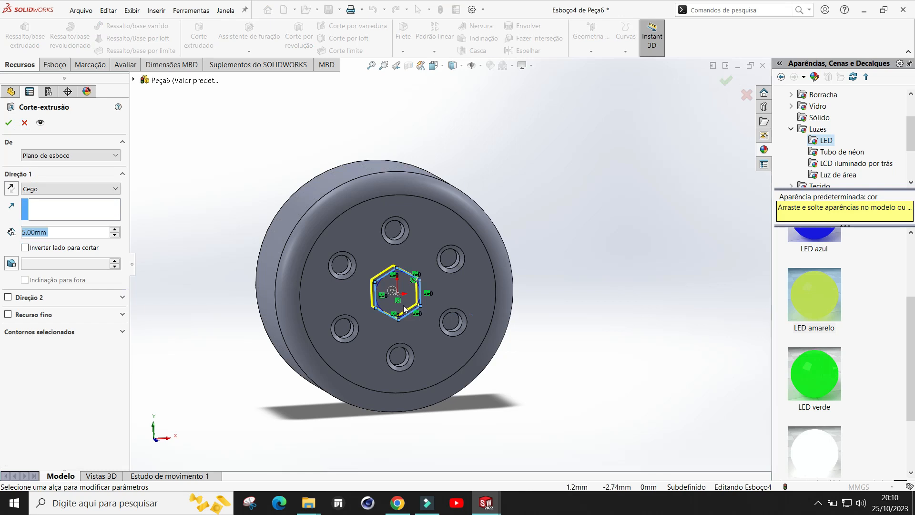
middle_click_drag(581, 285, 656, 298)
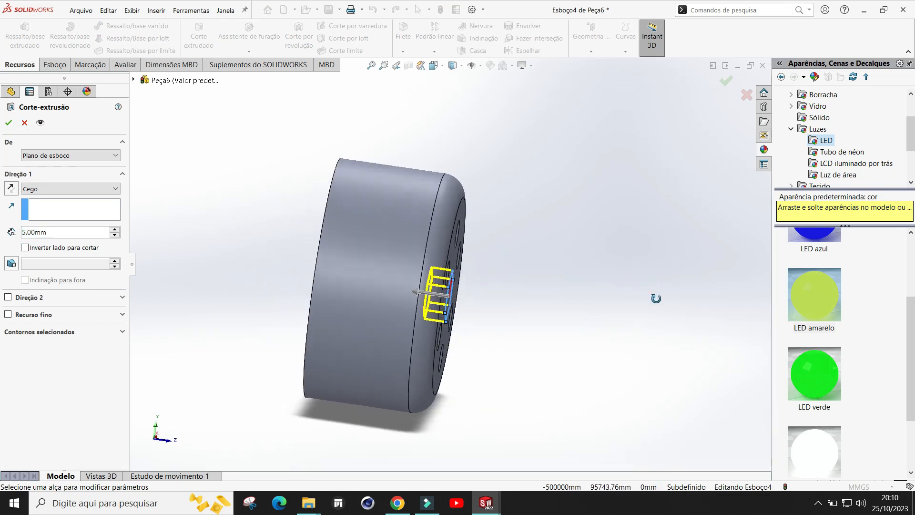
left_click(8, 122)
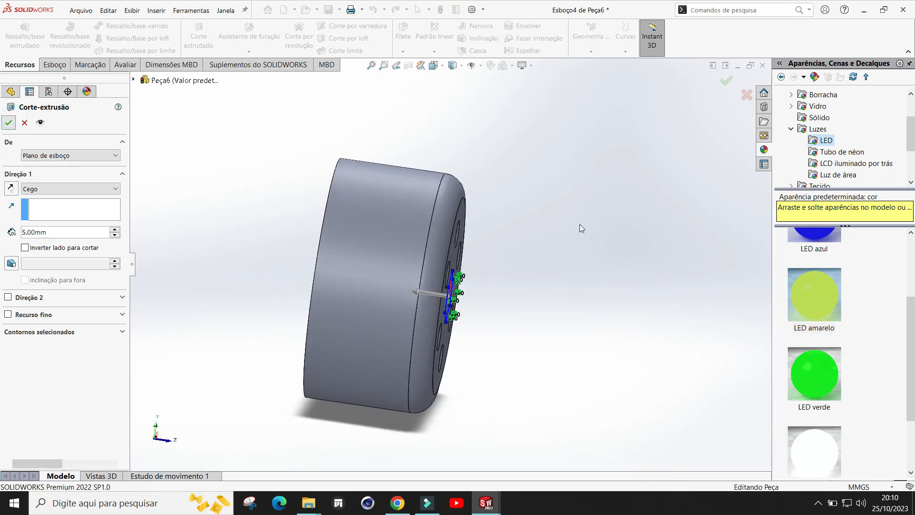
Step: Chamfer all six edges of the hexagonal recess by 1 mm at 45°
middle_click_drag(522, 279, 456, 288)
scroll(441, 302, "down", 1)
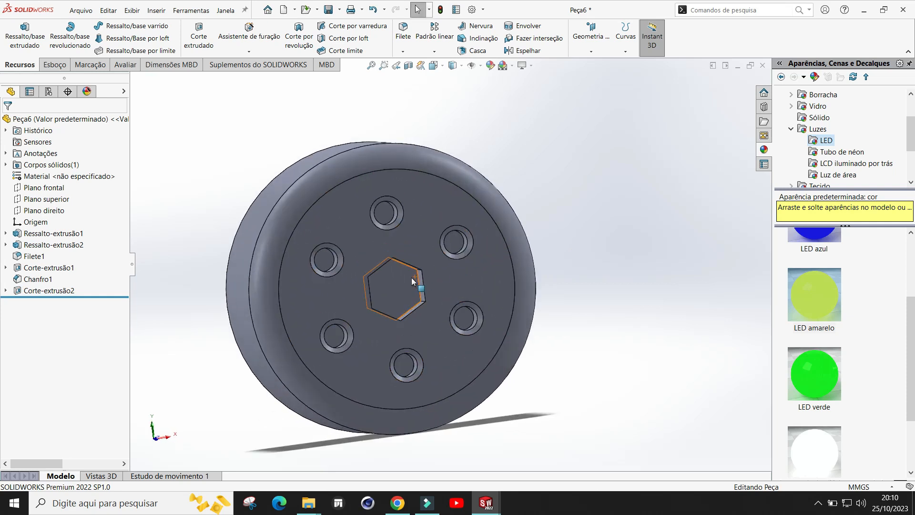
left_click(407, 56)
left_click(415, 74)
left_click(423, 288)
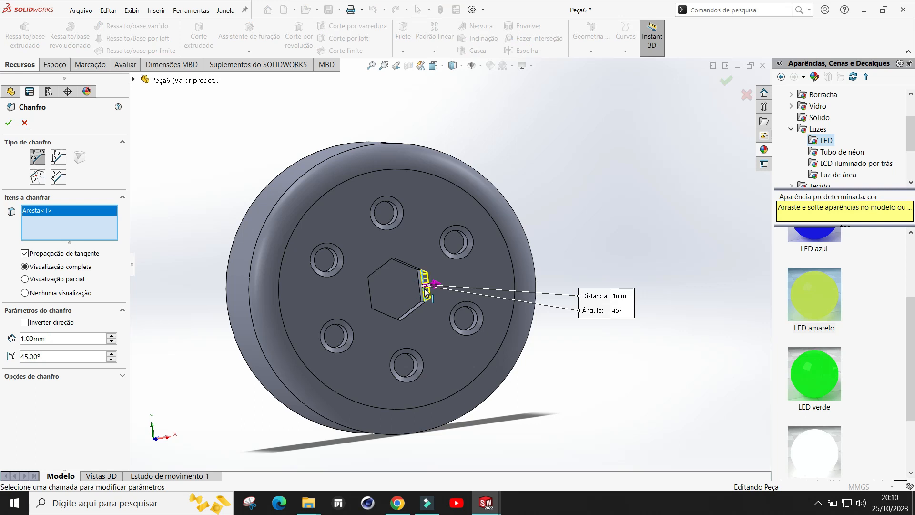
left_click(413, 268)
scroll(408, 282, "down", 4)
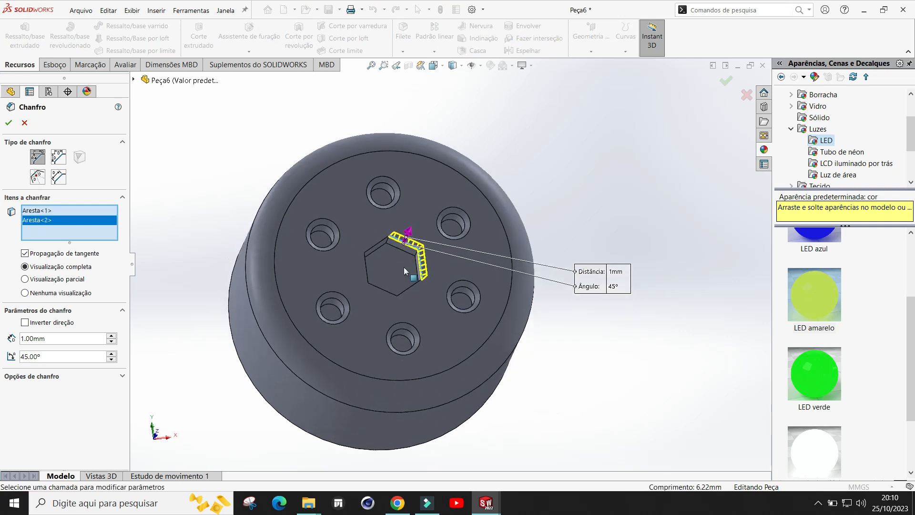
left_click(421, 279)
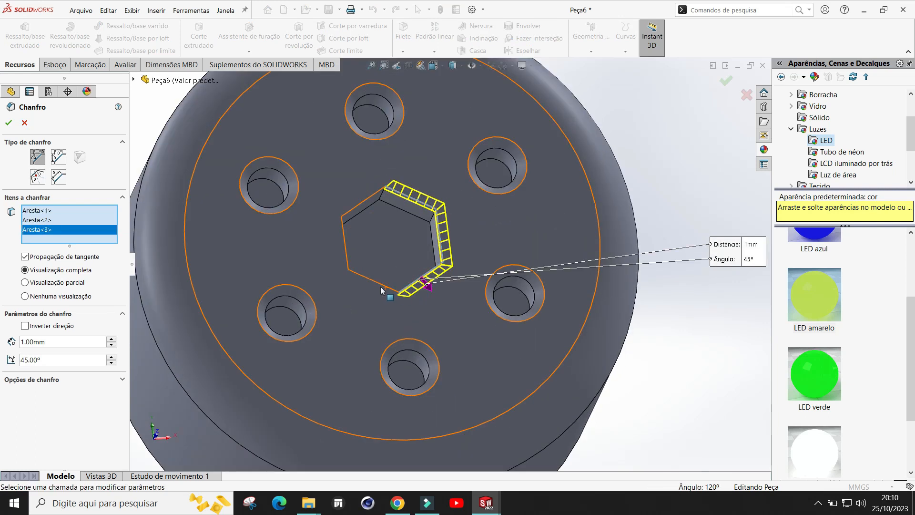
left_click(382, 286)
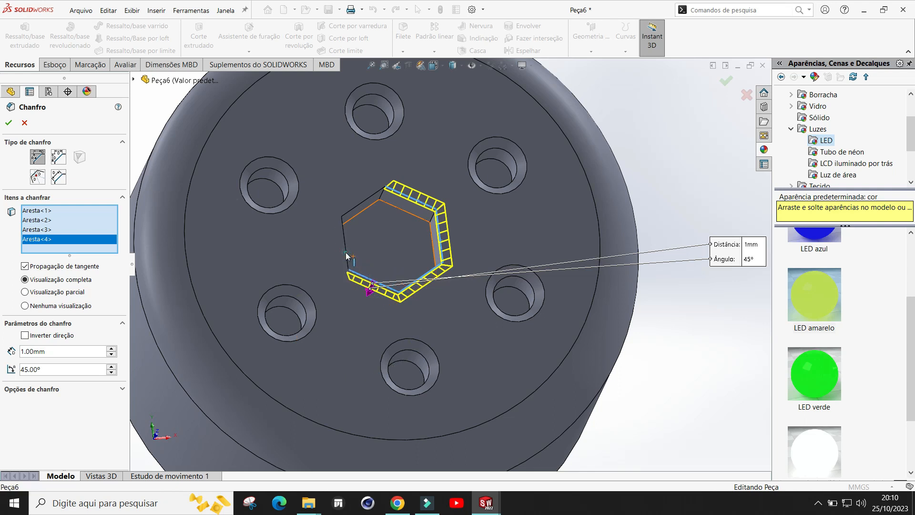
left_click(347, 255)
left_click(357, 209)
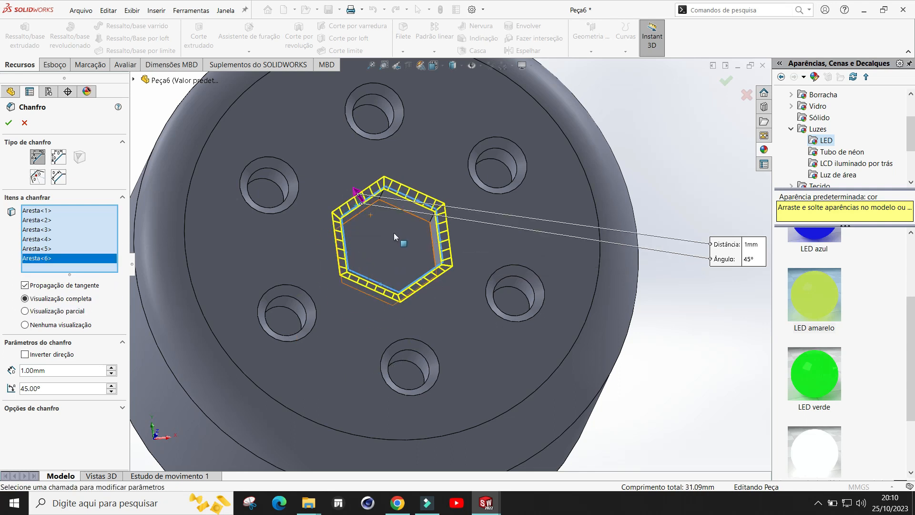
left_click(11, 122)
Step: Save the part under the name roda in the Semana 10 folder
scroll(504, 241, "up", 4)
middle_click_drag(524, 246, 579, 294)
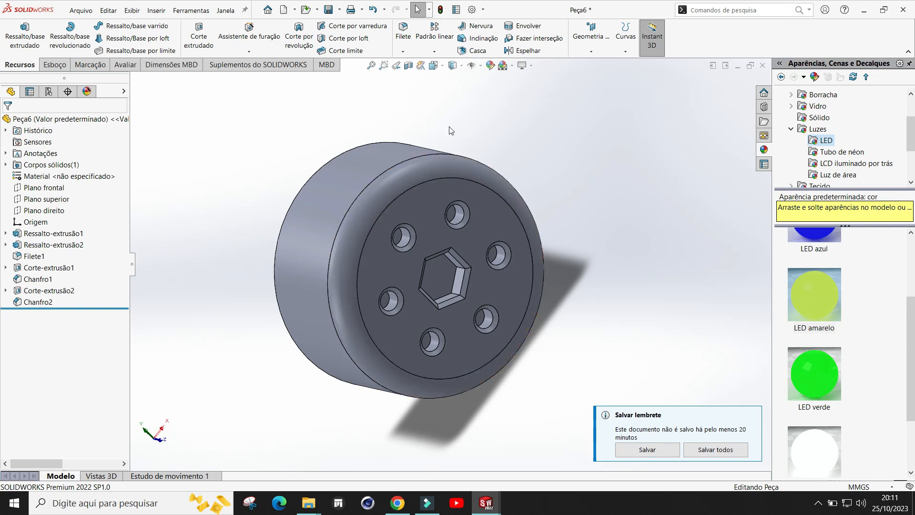
left_click(340, 10)
left_click(355, 28)
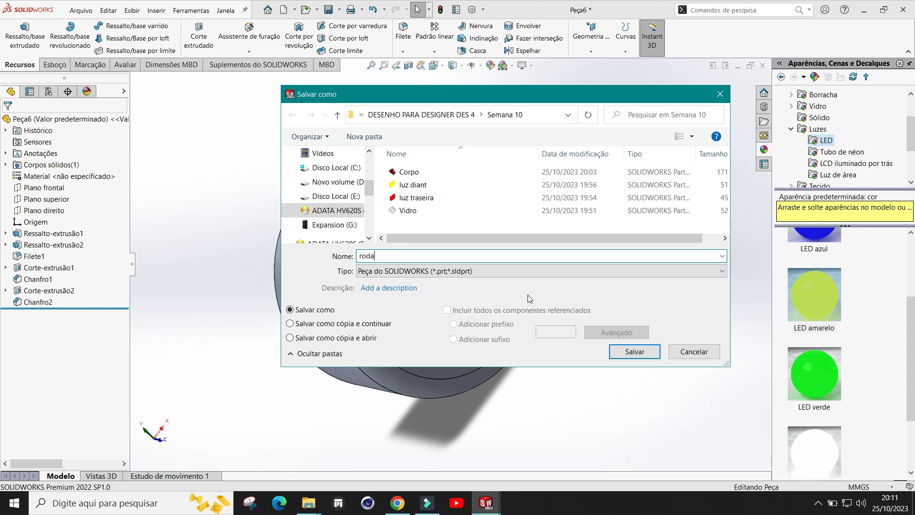
left_click(628, 351)
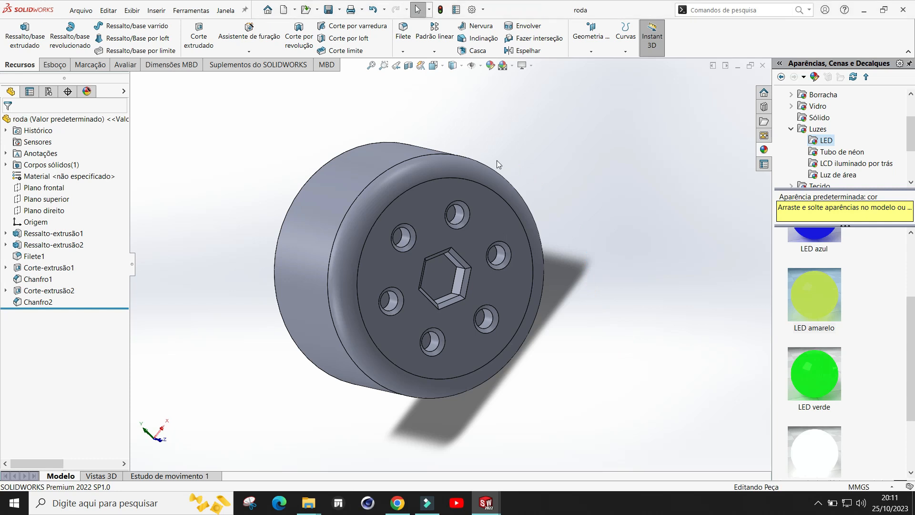
Step: Open a new sketch on the wheel's back face
middle_click_drag(517, 147, 495, 170)
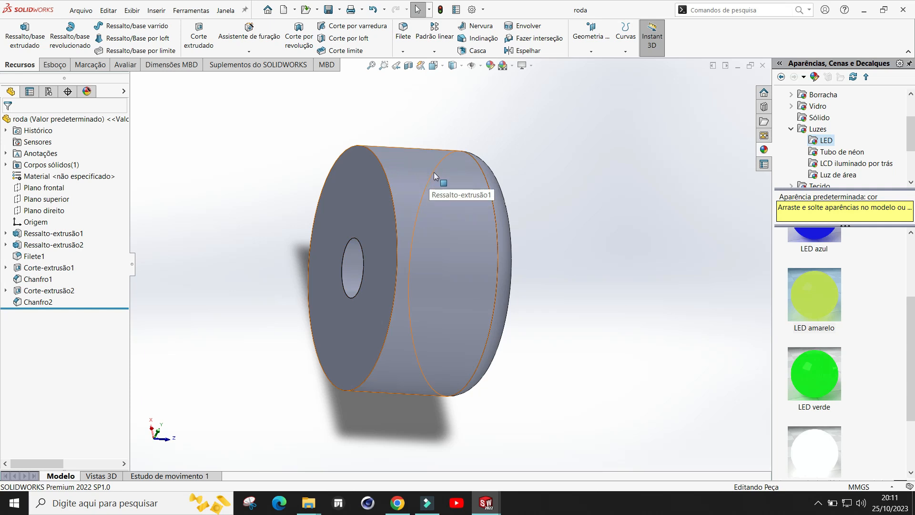
middle_click_drag(582, 228, 671, 253)
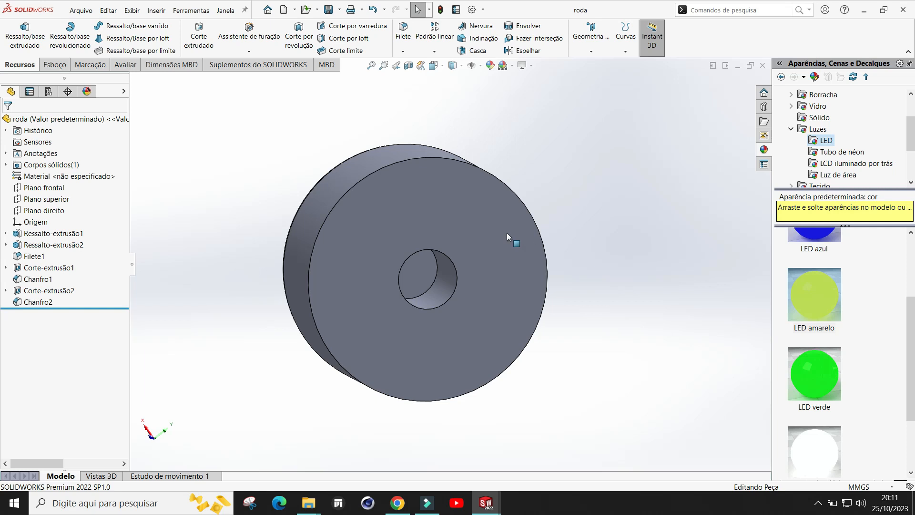
left_click(446, 221)
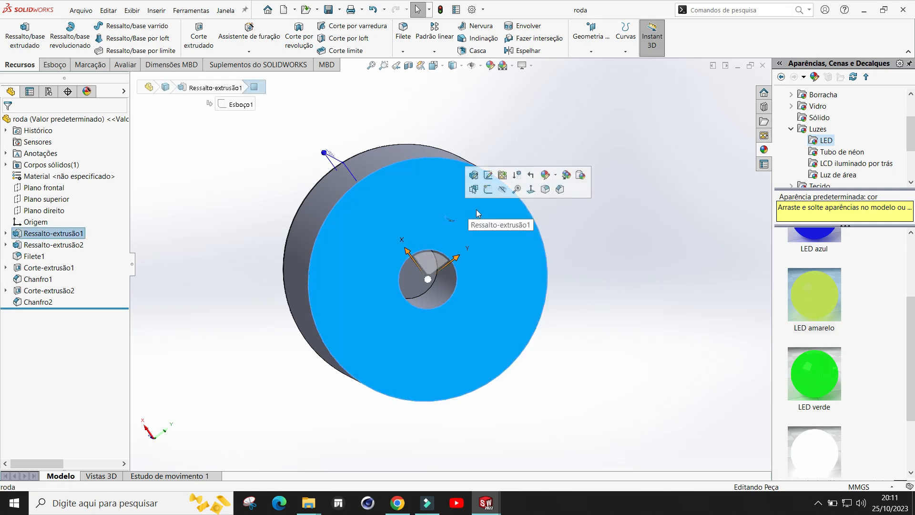
left_click(489, 195)
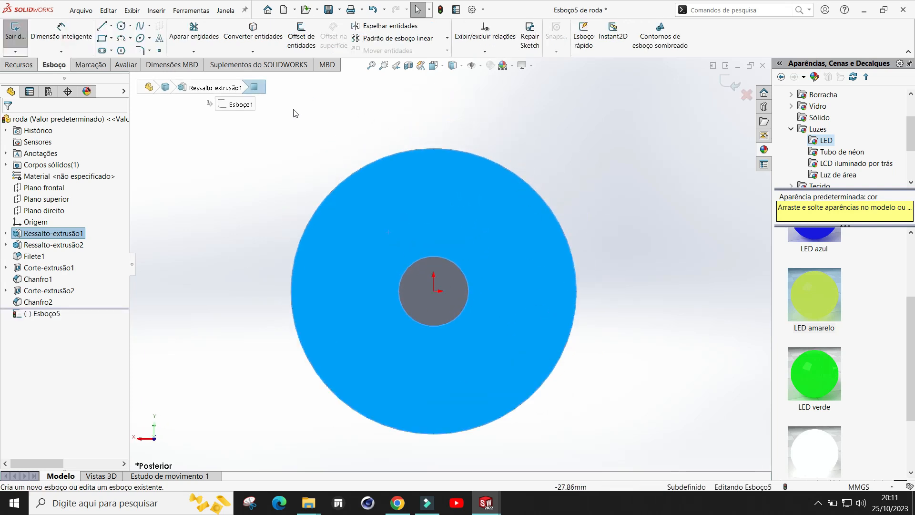
Step: Sketch a small center rectangle at the top edge of the wheel's back face
left_click(101, 42)
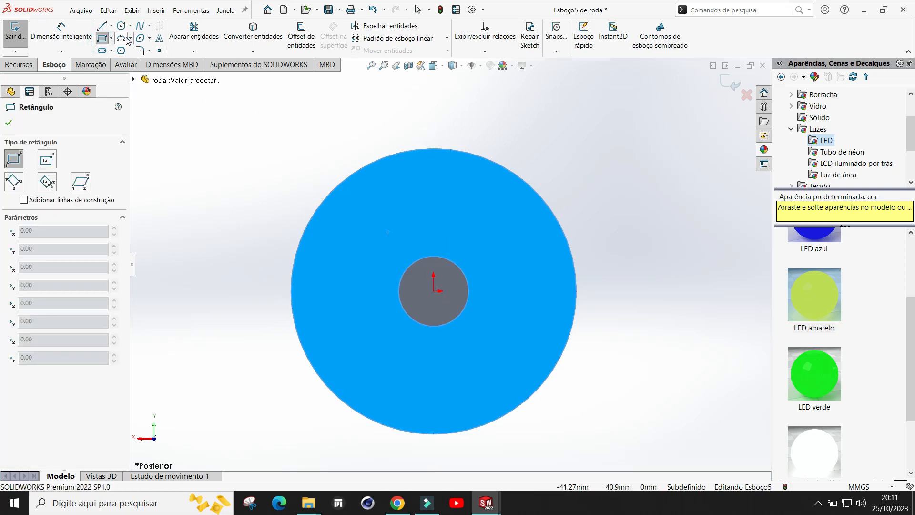
left_click(112, 39)
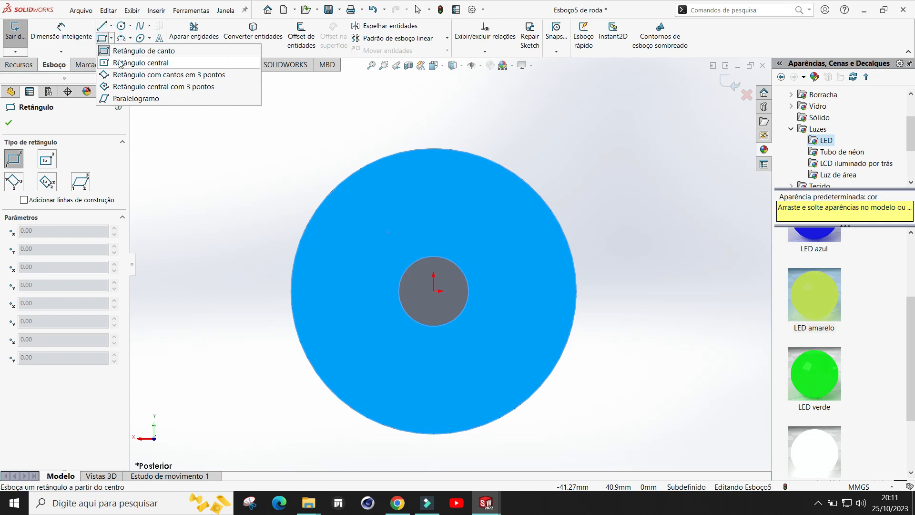
left_click(139, 62)
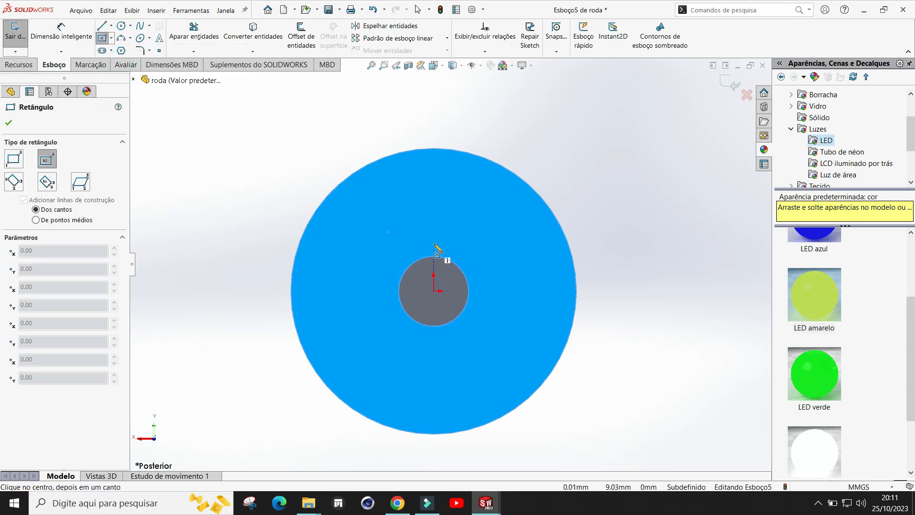
left_click(440, 149)
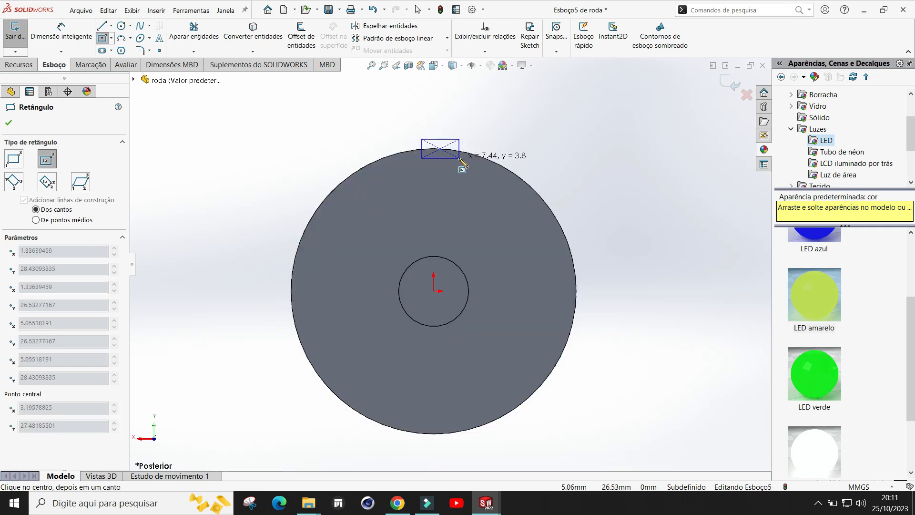
left_click(457, 157)
scroll(538, 152, "down", 1)
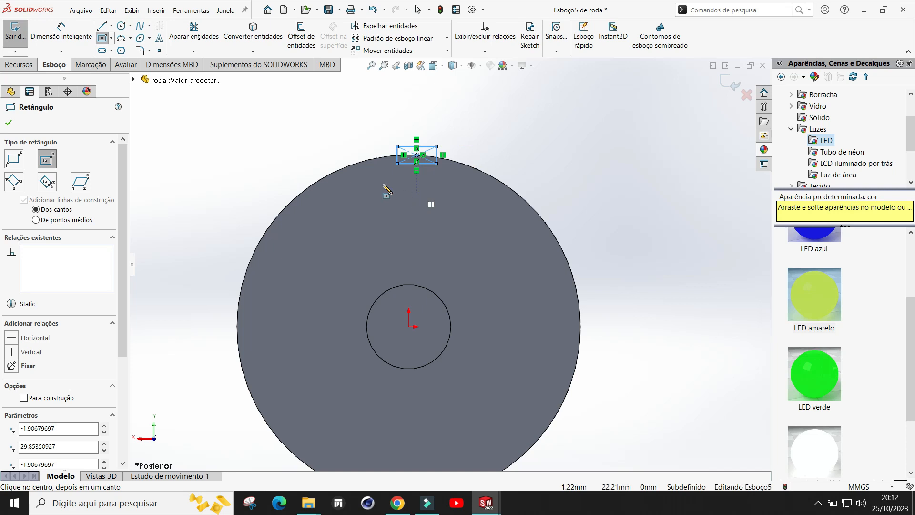
key("Escape")
Step: Delete the rectangle and leave the sketch without keeping it
scroll(473, 139, "up", 1)
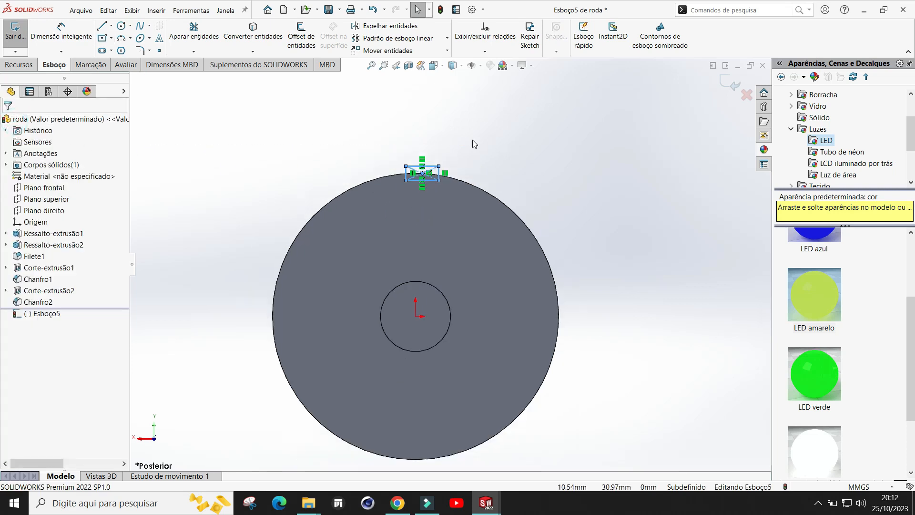
scroll(484, 150, "down", 1)
scroll(489, 158, "up", 2)
mouse_move(571, 262)
middle_mouse_down()
mouse_move(423, 302)
mouse_move(563, 264)
mouse_move(619, 266)
mouse_move(608, 274)
mouse_move(468, 214)
middle_mouse_up()
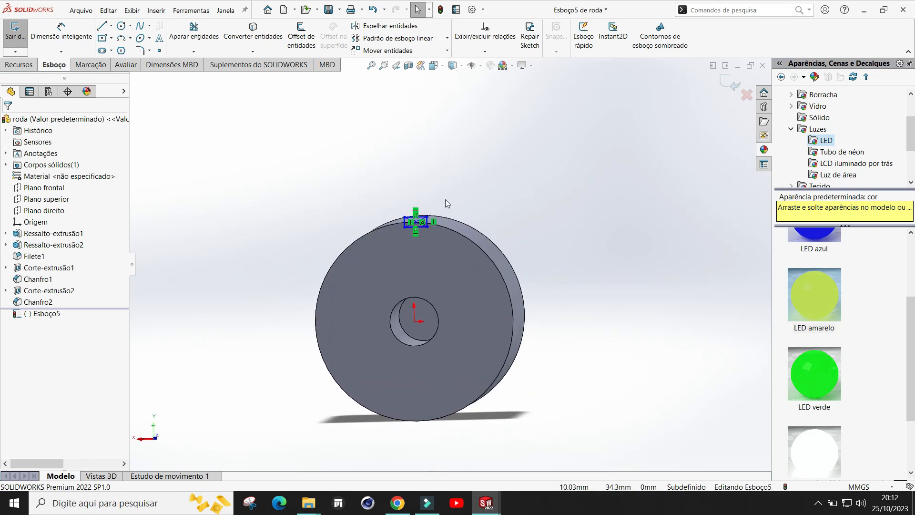
scroll(446, 205, "down", 2)
scroll(448, 212, "up", 2)
scroll(453, 239, "down", 3)
left_click_drag(331, 221, 439, 334)
key("Delete")
scroll(514, 241, "up", 1)
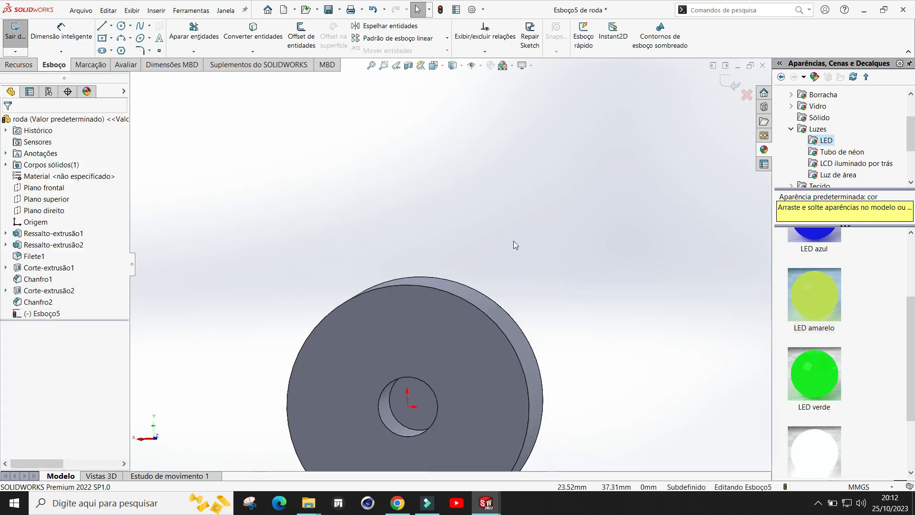
scroll(513, 242, "up", 3)
middle_click_drag(583, 308, 424, 322)
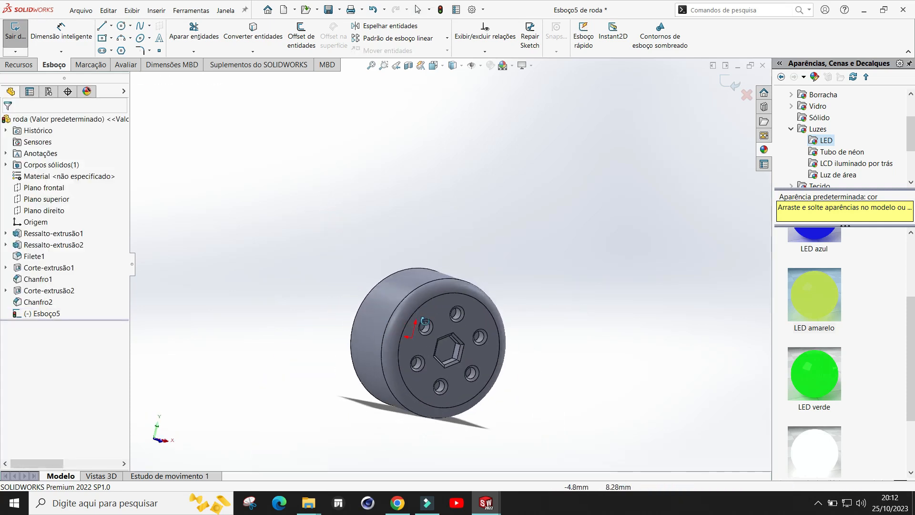
middle_click_drag(545, 291, 511, 262)
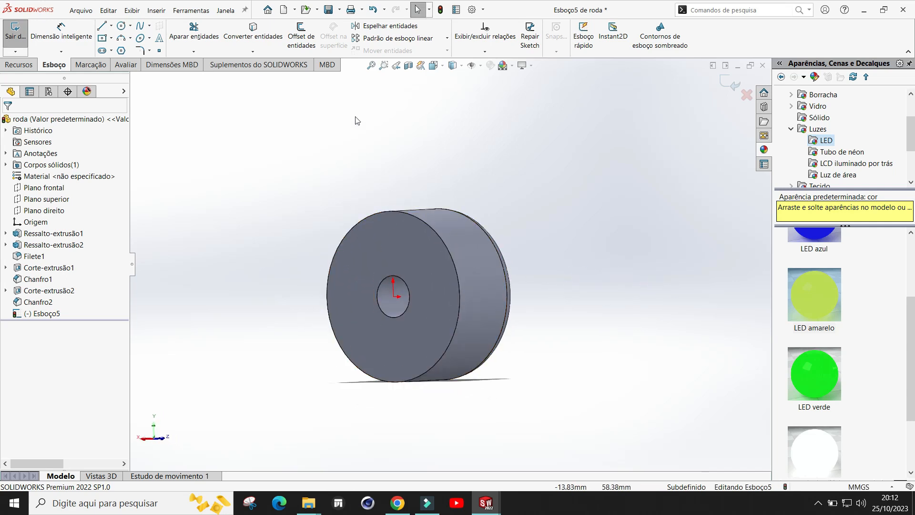
left_click(725, 82)
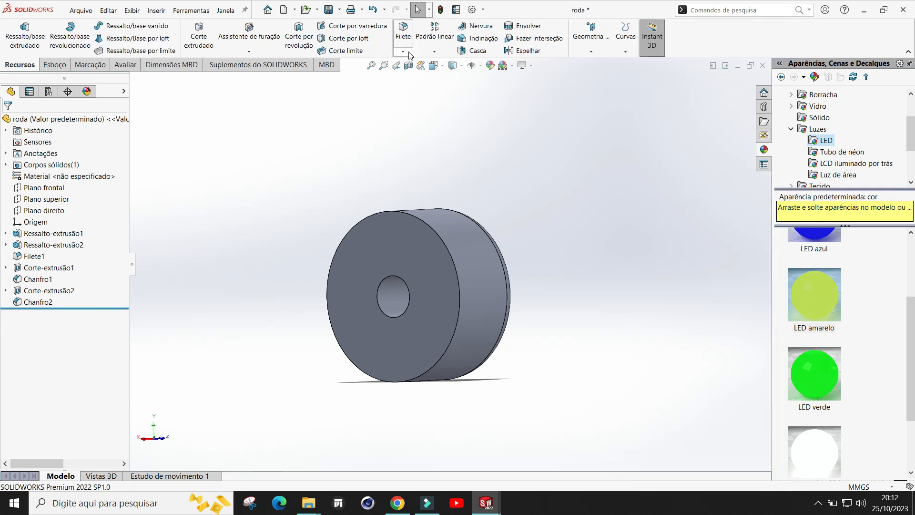
Step: Fillet the outer circular edge of the wheel's back face with a 5 mm radius
left_click(406, 51)
left_click(417, 65)
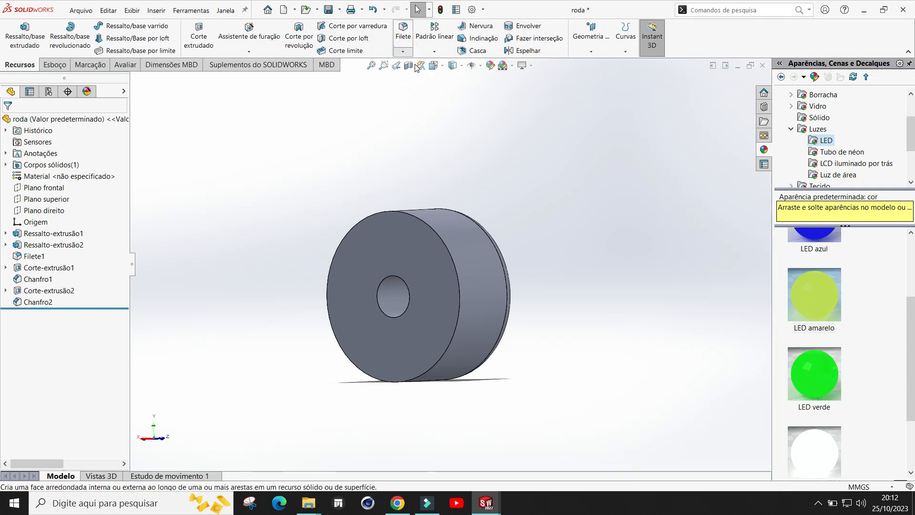
left_click(421, 223)
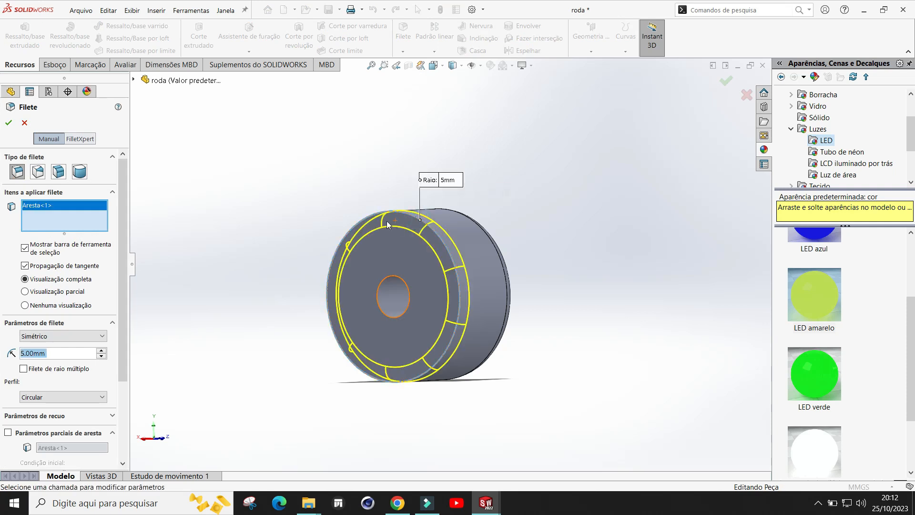
middle_click_drag(477, 286, 561, 296)
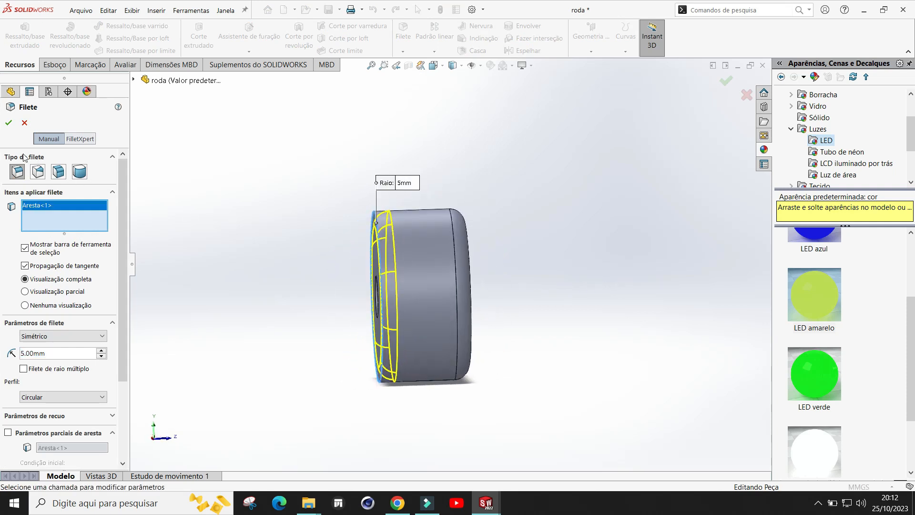
left_click(10, 124)
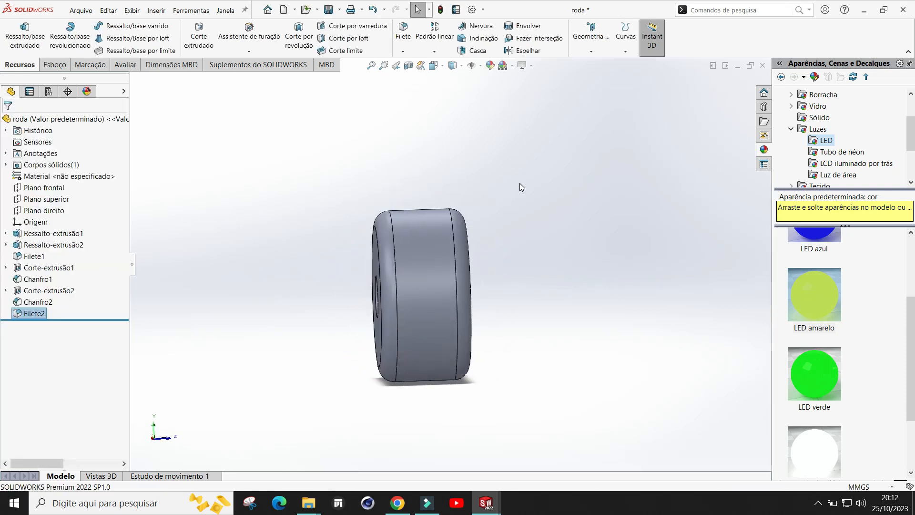
Step: Apply the glossy rubber appearance (borracha brilhante) to the wheel's tire tread
middle_click_drag(520, 185, 432, 168)
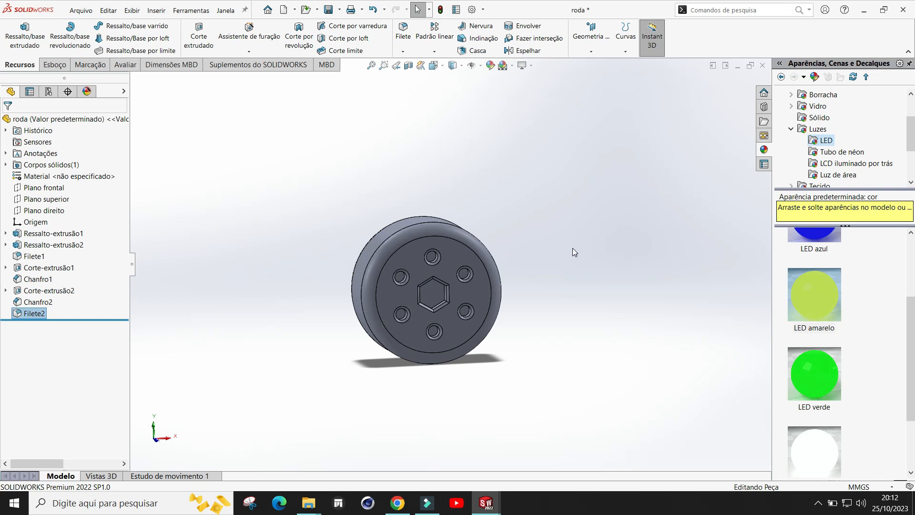
left_click(792, 128)
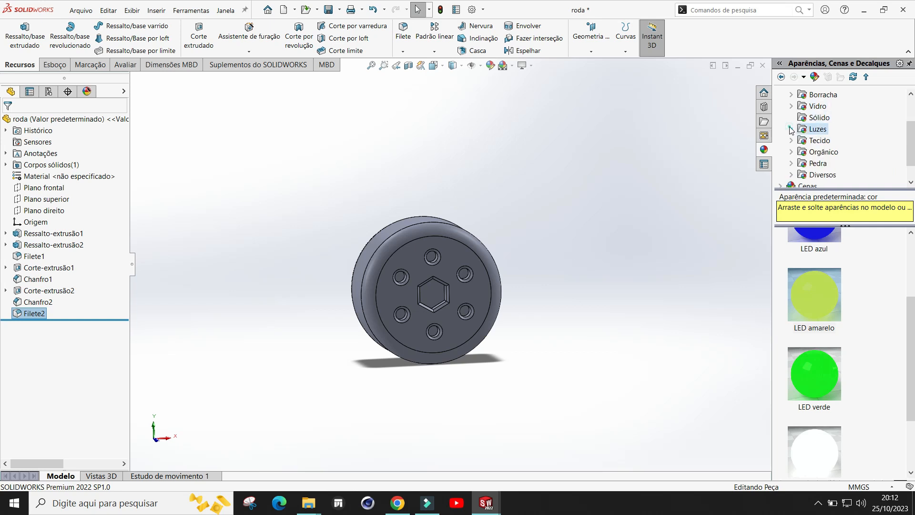
left_click(792, 95)
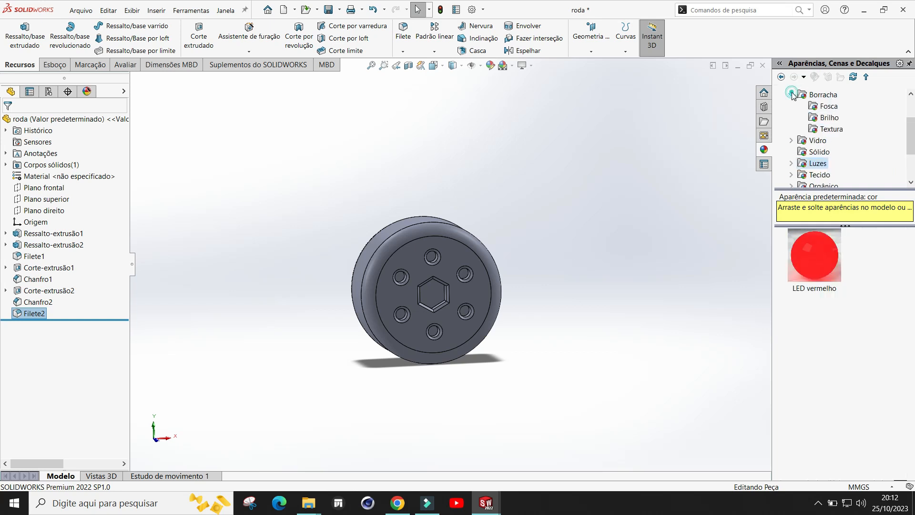
left_click(824, 106)
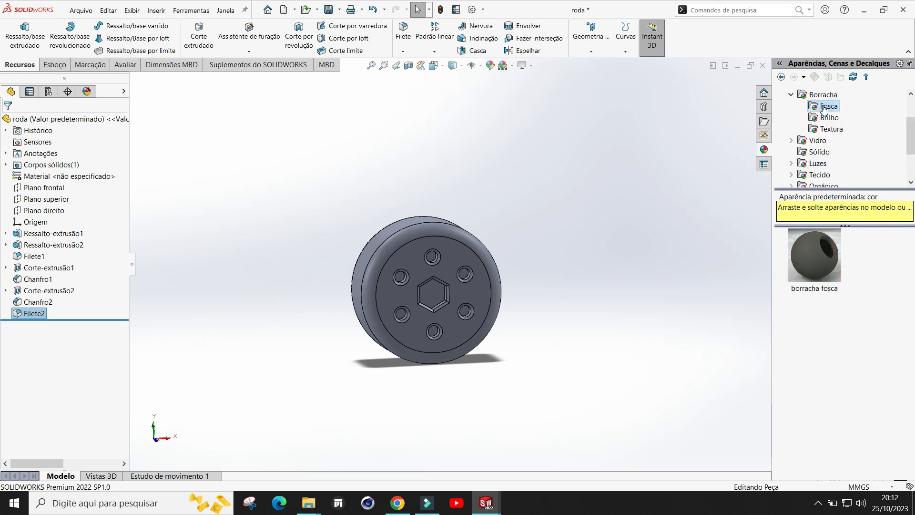
left_click(829, 119)
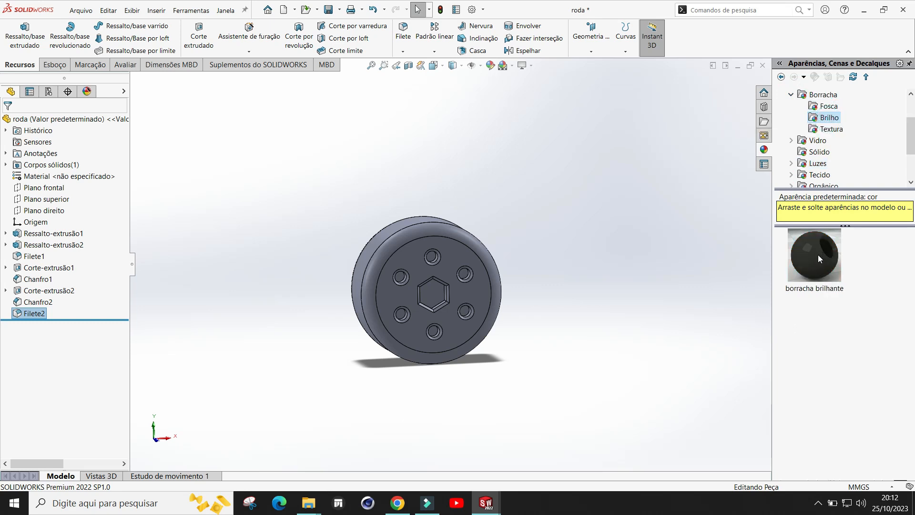
left_click_drag(815, 261, 382, 253)
middle_click_drag(393, 221, 572, 224)
left_click_drag(818, 257, 428, 248)
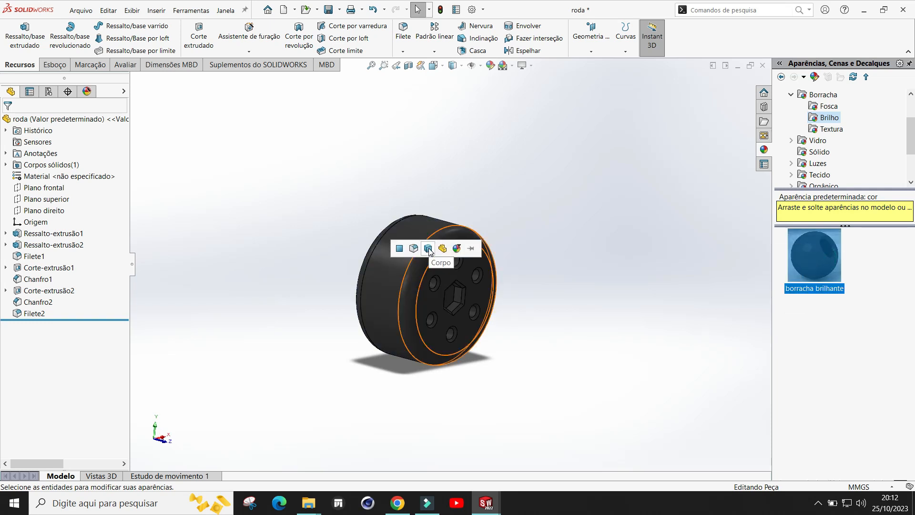
left_click(415, 249)
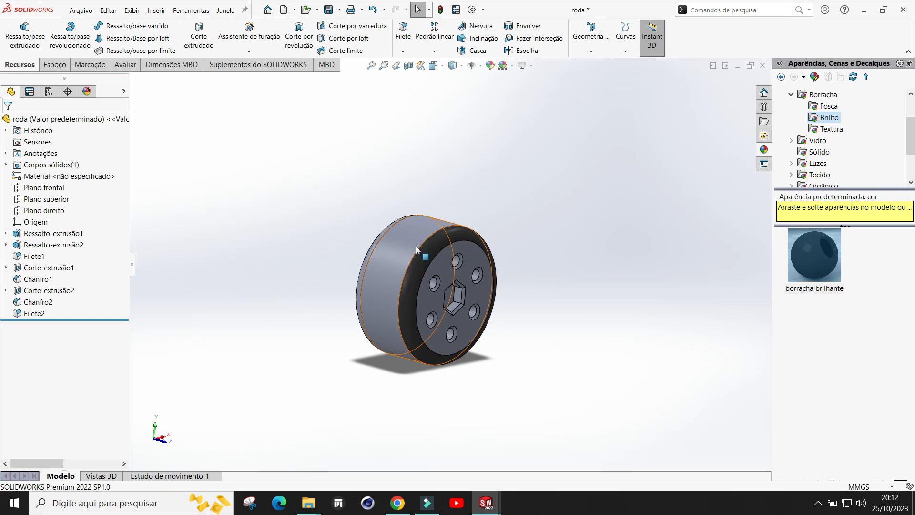
left_click_drag(811, 251, 402, 249)
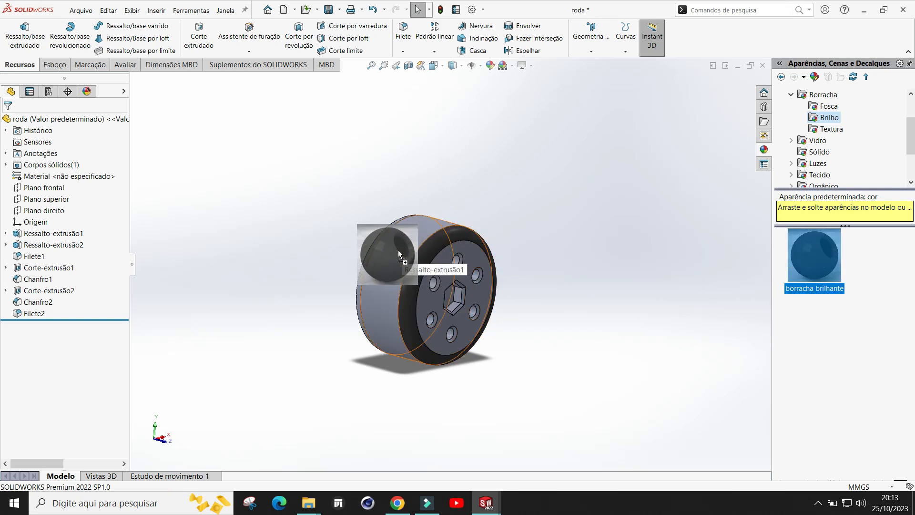
left_click(402, 251)
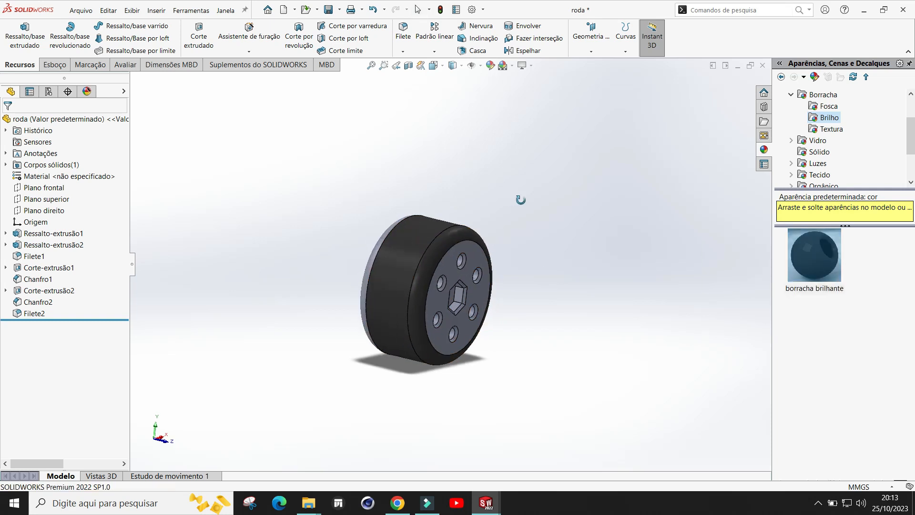
Step: Apply the glossy rubber appearance to the wheel's back face as well
middle_click_drag(522, 199, 595, 211)
left_click_drag(814, 261, 448, 273)
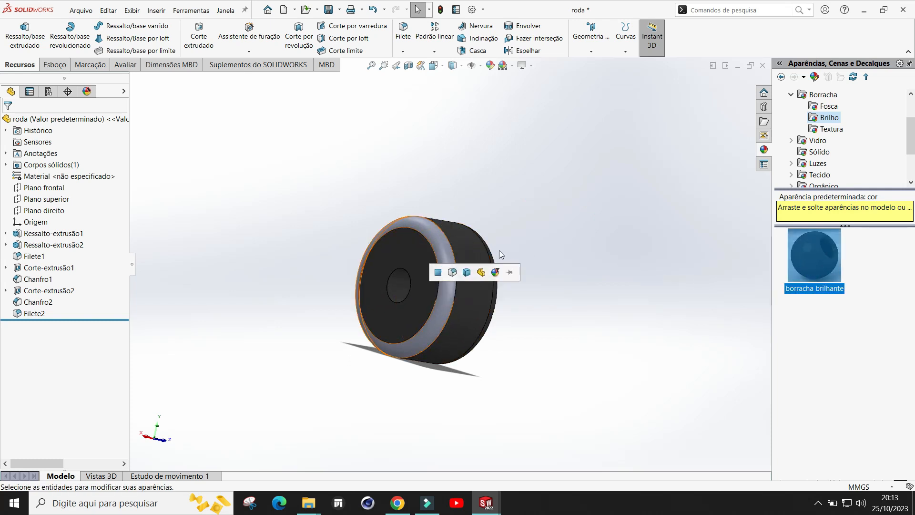
left_click(453, 273)
middle_click_drag(531, 222, 451, 278)
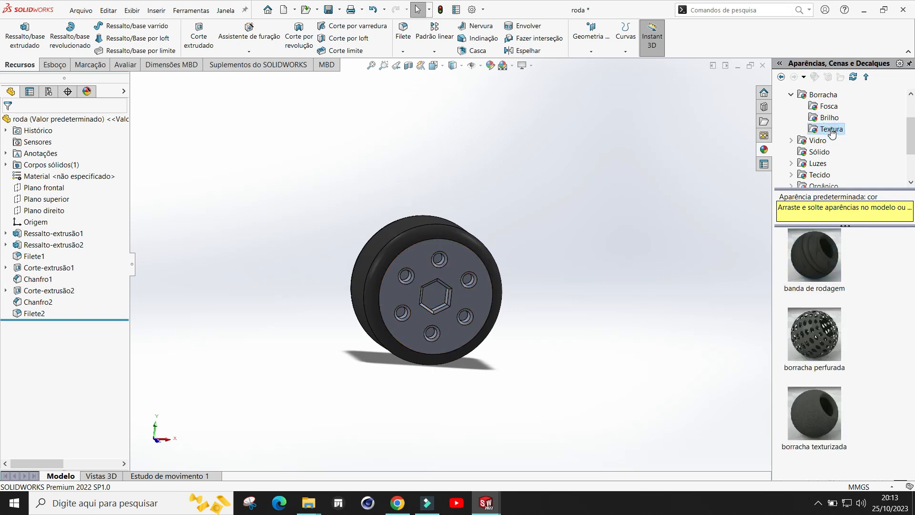
Step: Apply the high-gloss plastic appearance 'plástico polido 1' to the hub face with the hexagonal recess
double_click(804, 96)
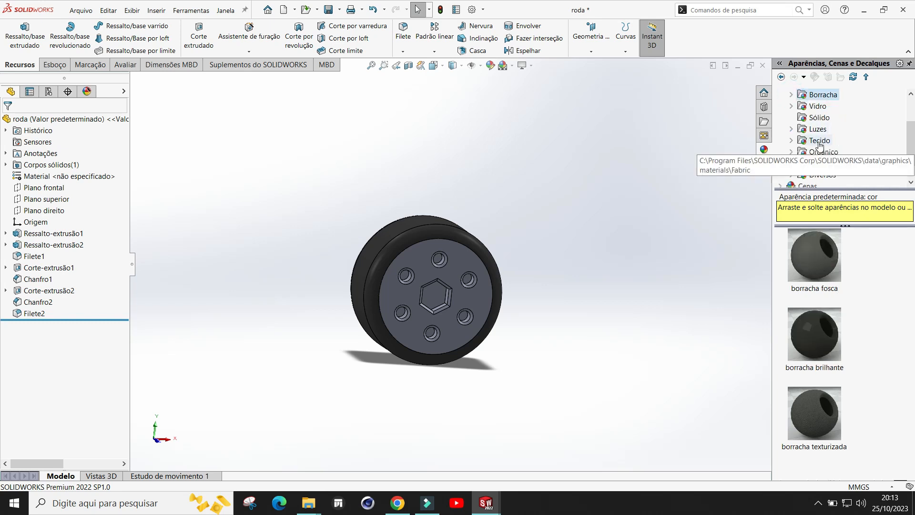
scroll(817, 178, "up", 2)
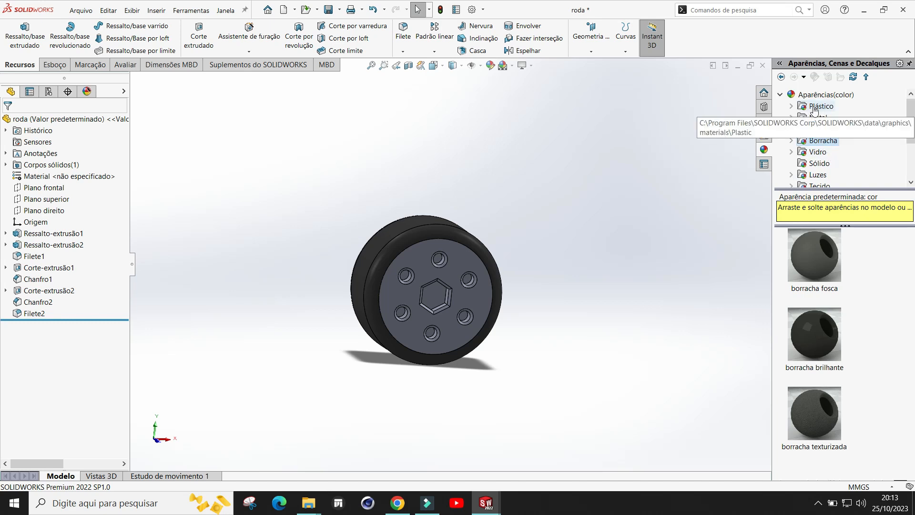
left_click(814, 110)
scroll(825, 268, "down", 10)
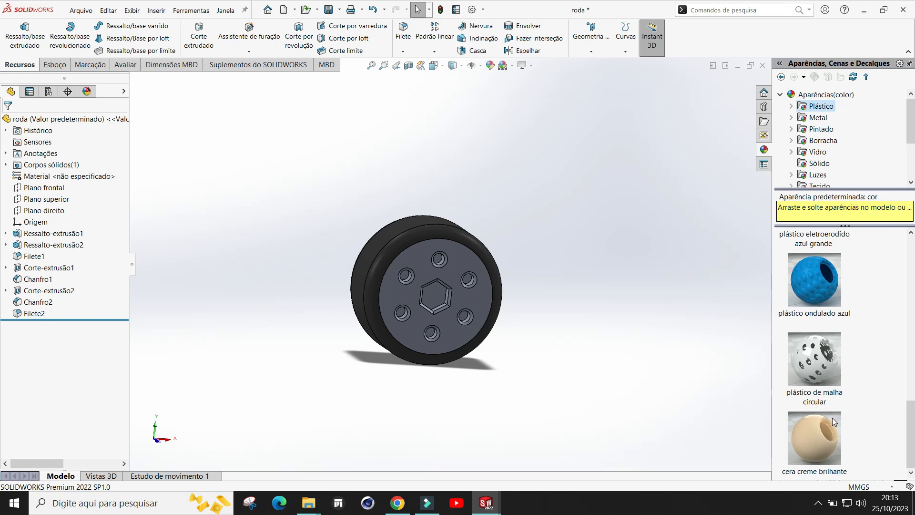
scroll(826, 429, "up", 10)
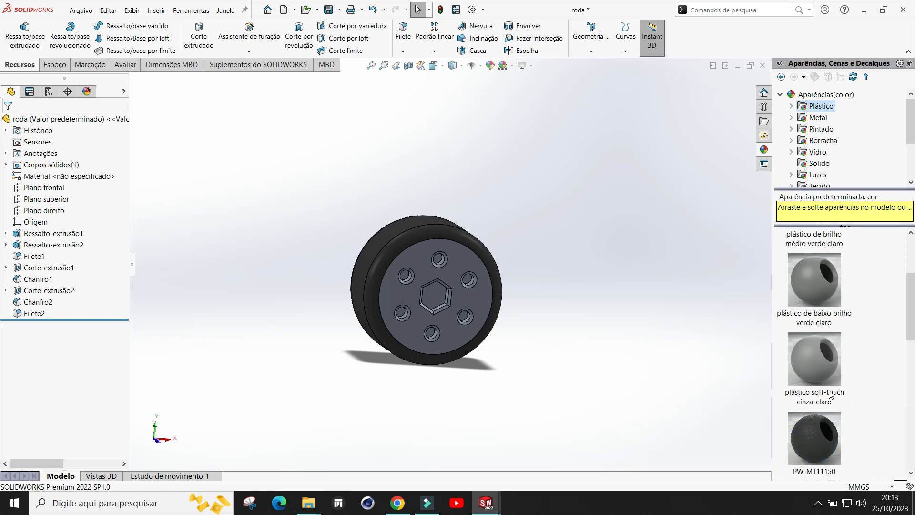
left_click(792, 108)
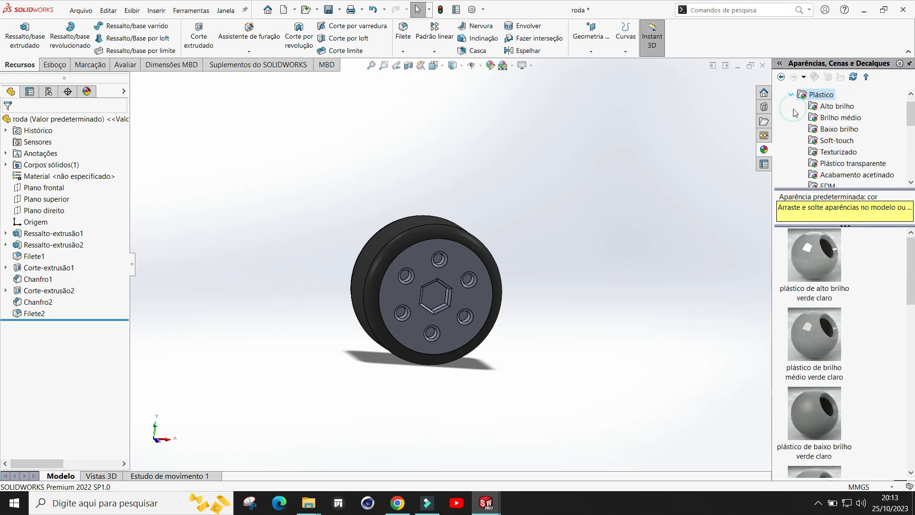
left_click(835, 107)
scroll(823, 349, "down", 5)
mouse_move(823, 349)
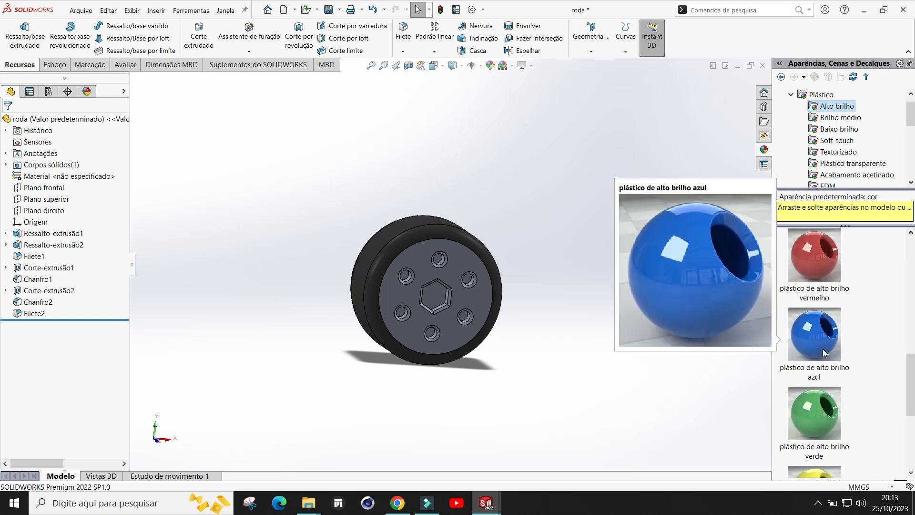
scroll(823, 349, "down", 3)
left_click_drag(820, 444, 468, 306)
left_click(499, 304)
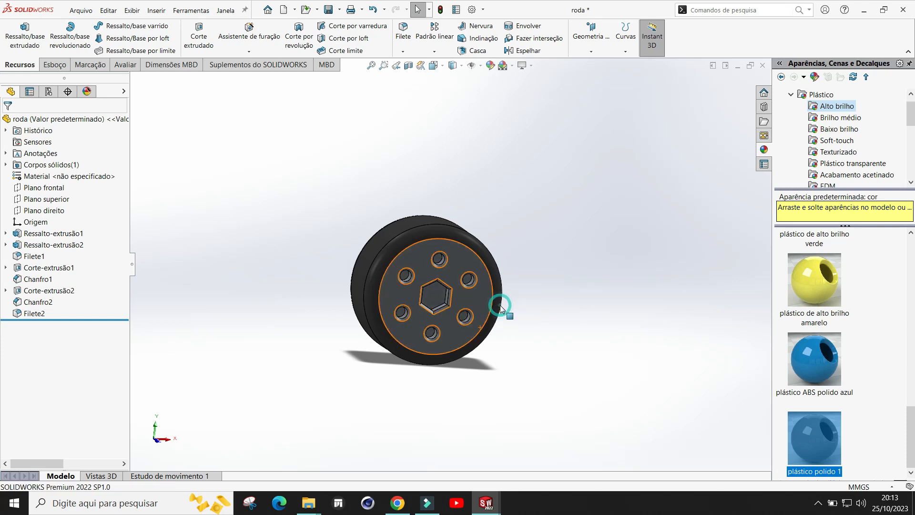
Step: Save the part
mouse_move(579, 257)
middle_mouse_down()
mouse_move(611, 268)
mouse_move(586, 259)
middle_mouse_up()
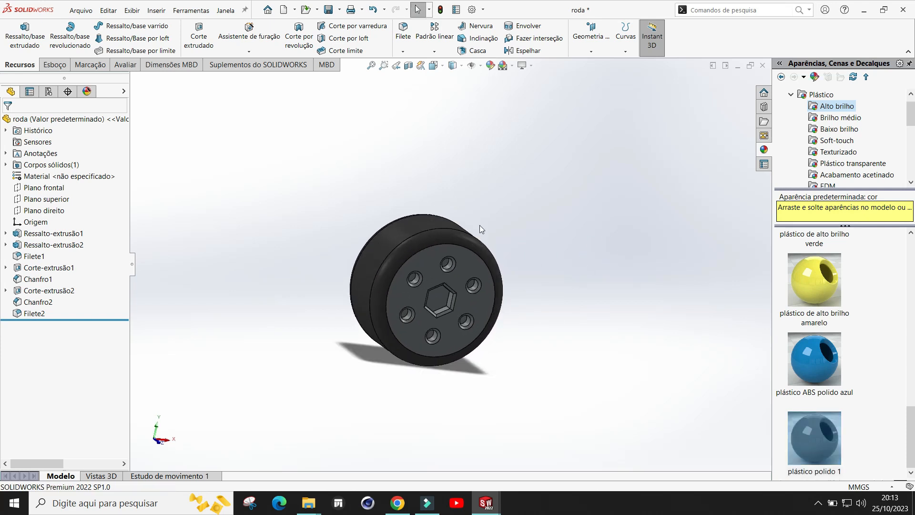
left_click(328, 10)
Step: Close the wheel part and inspect the car body part from several angles
left_click(762, 67)
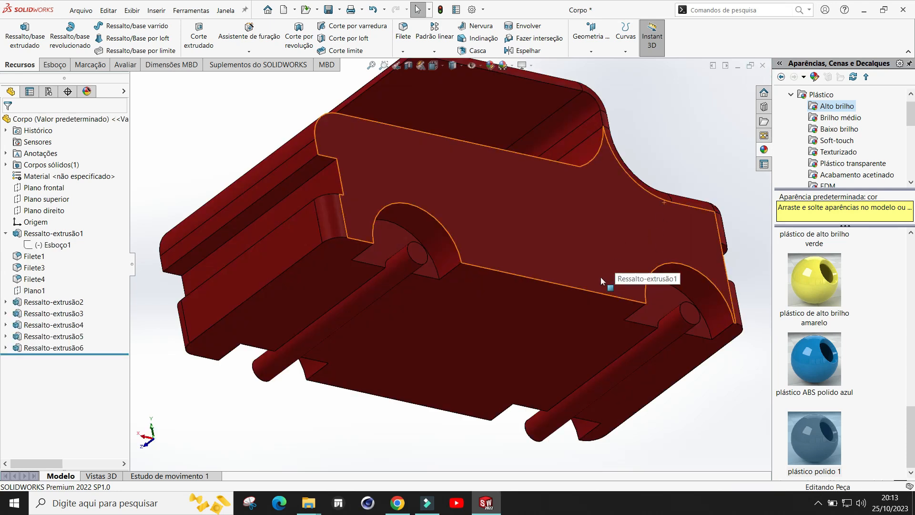
middle_click_drag(570, 184, 535, 311)
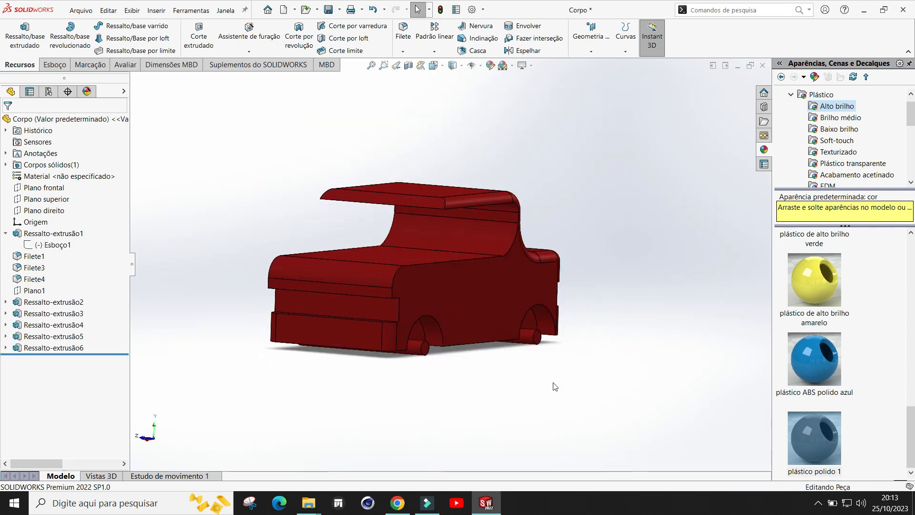
middle_click_drag(565, 384, 380, 352)
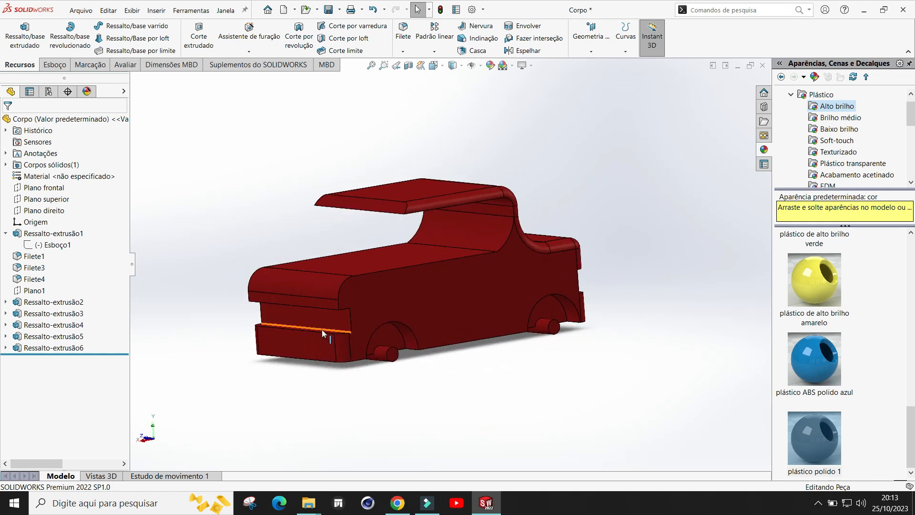
middle_click_drag(594, 273, 615, 282)
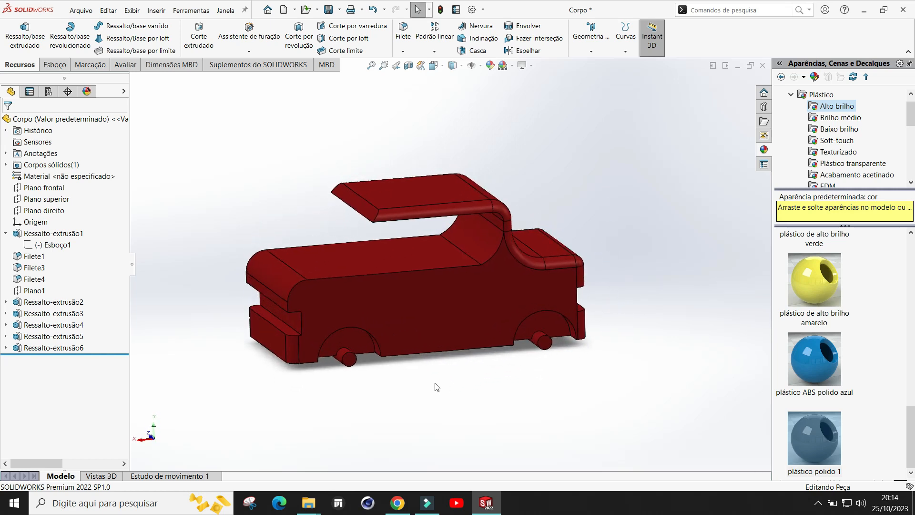
scroll(427, 374, "up", 1)
scroll(403, 296, "down", 1)
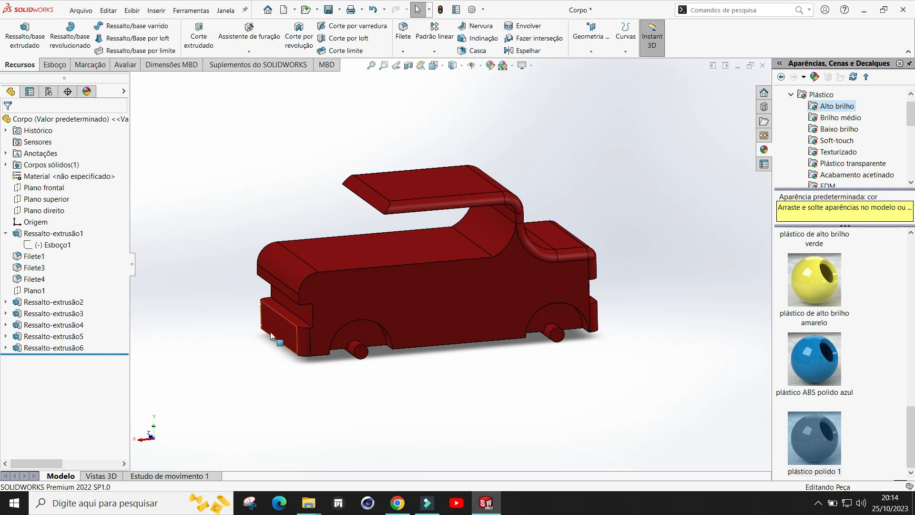
middle_click_drag(623, 353, 645, 366)
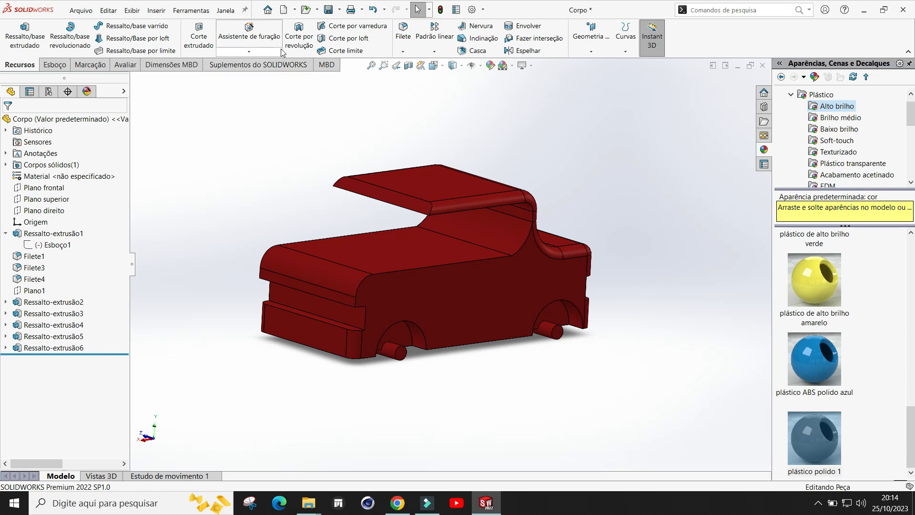
Step: Create a new assembly document
left_click(285, 15)
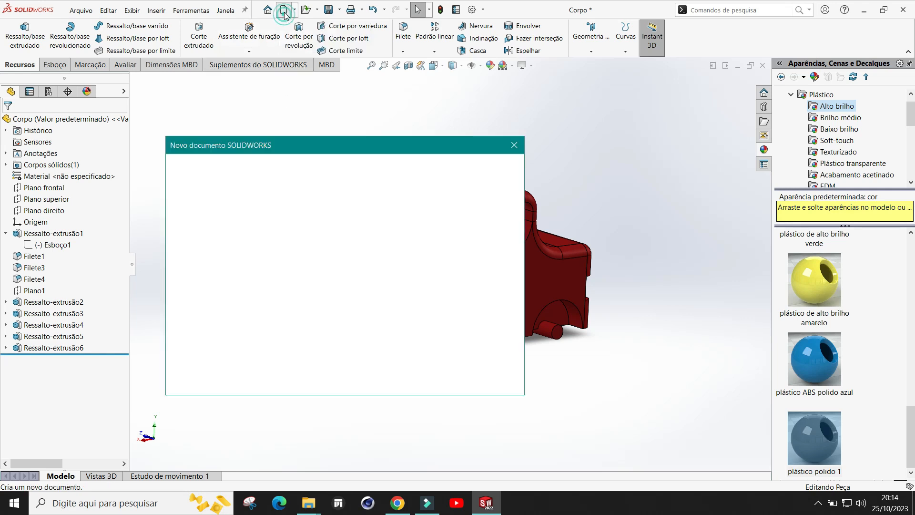
left_click(345, 236)
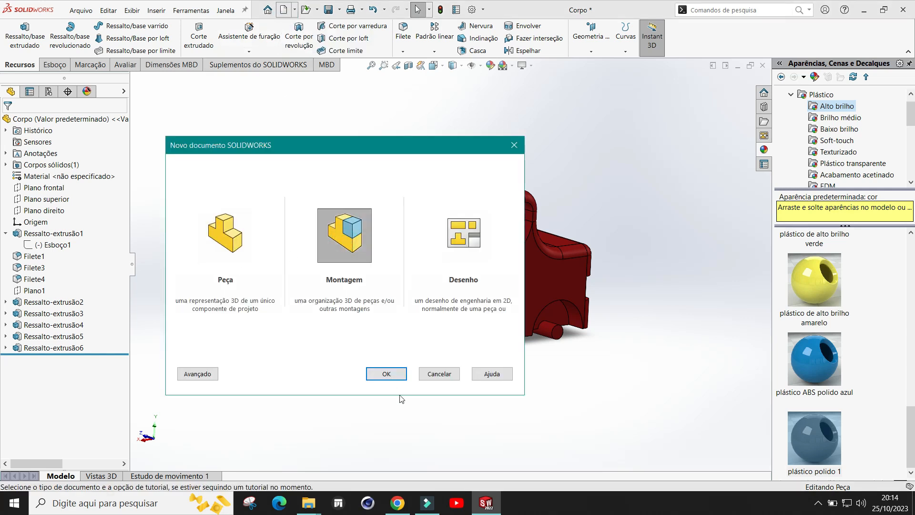
left_click(387, 374)
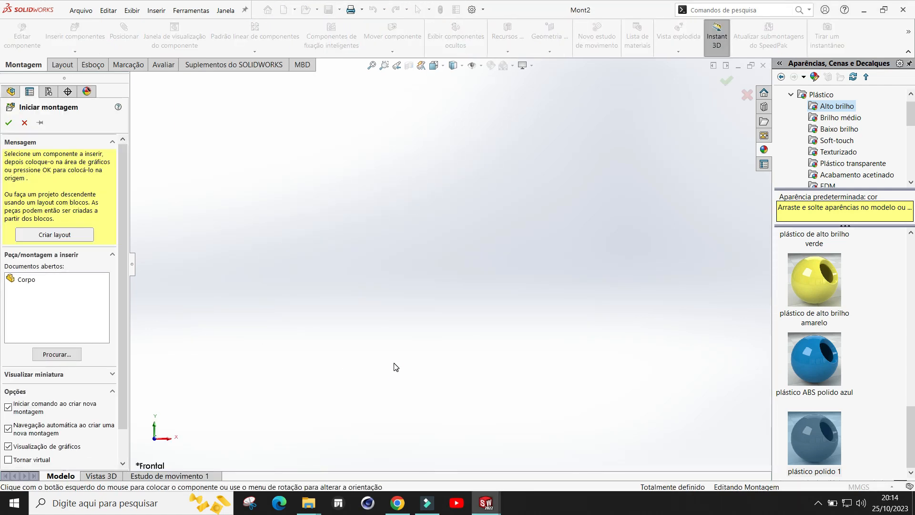
Step: Pick the Corpo body as the component to insert and rotate its preview in 90° steps about each axis
left_click(28, 280)
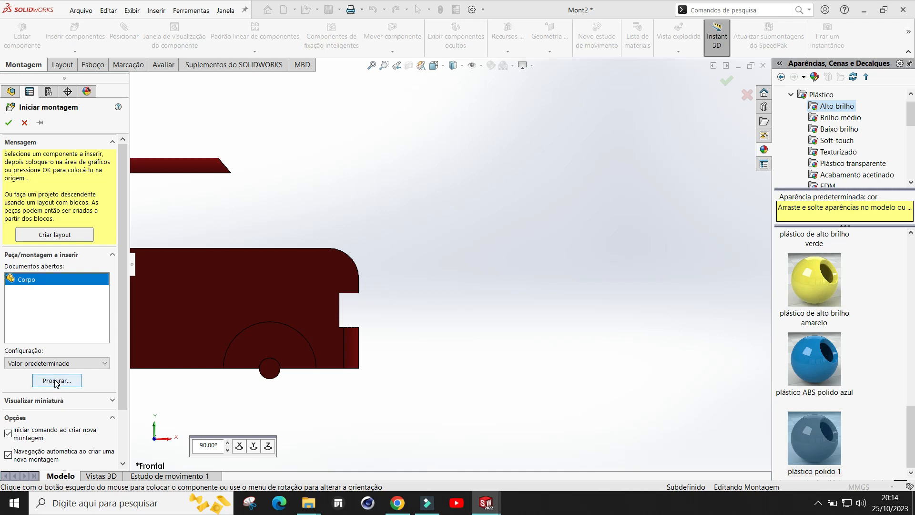
scroll(455, 241, "up", 3)
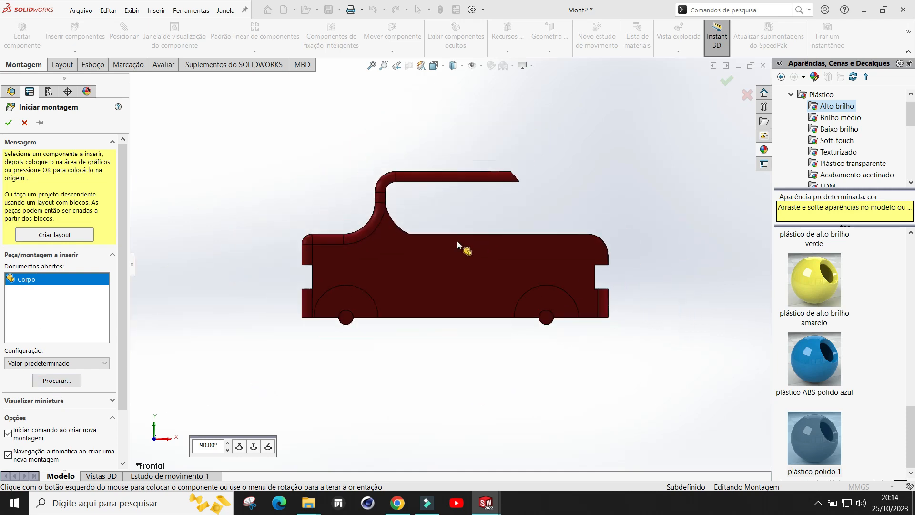
middle_click_drag(493, 268, 446, 272)
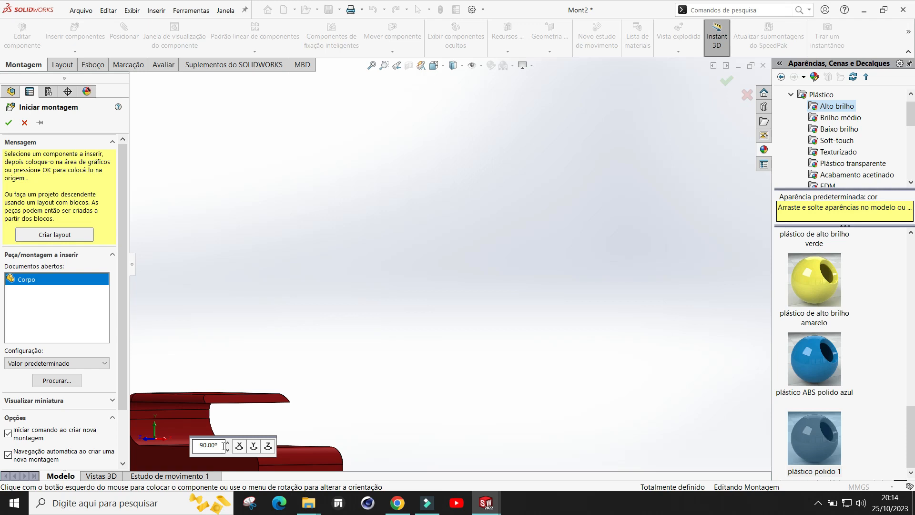
middle_click_drag(473, 208, 375, 303)
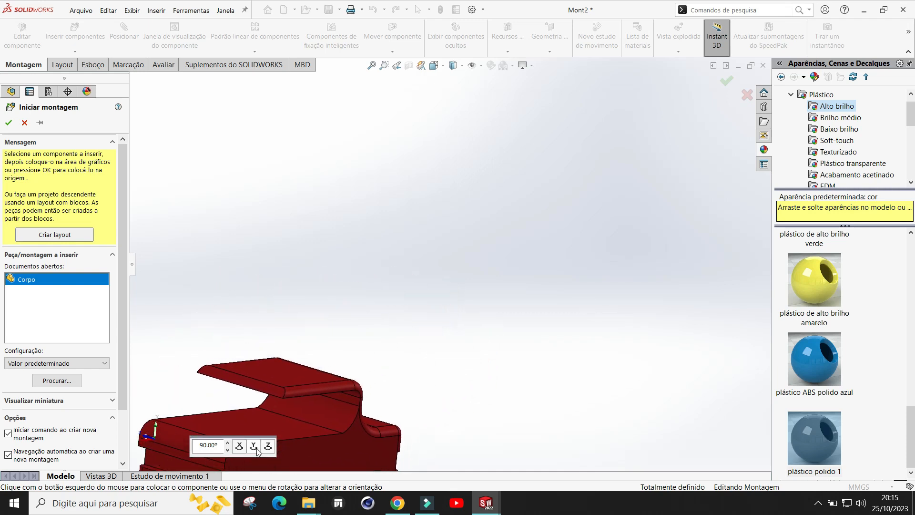
left_click(241, 449)
left_click(241, 449)
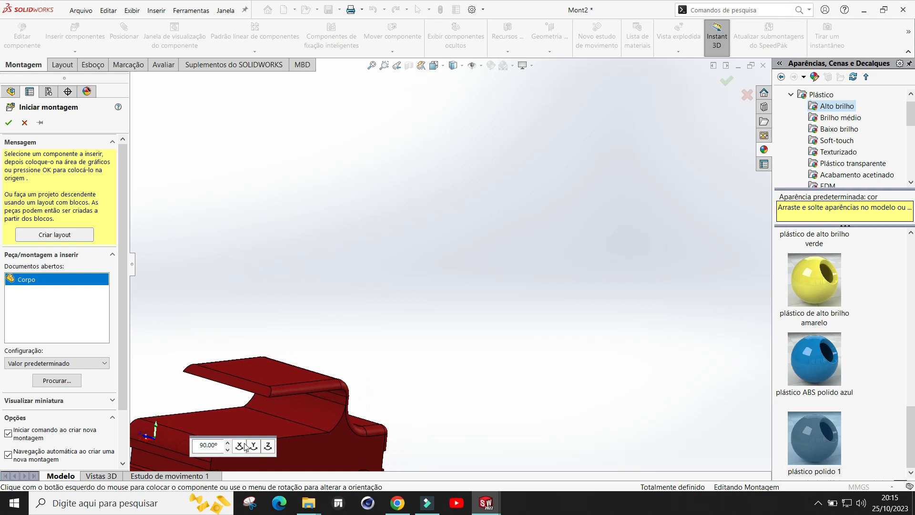
left_click(242, 449)
left_click(241, 449)
left_click(241, 450)
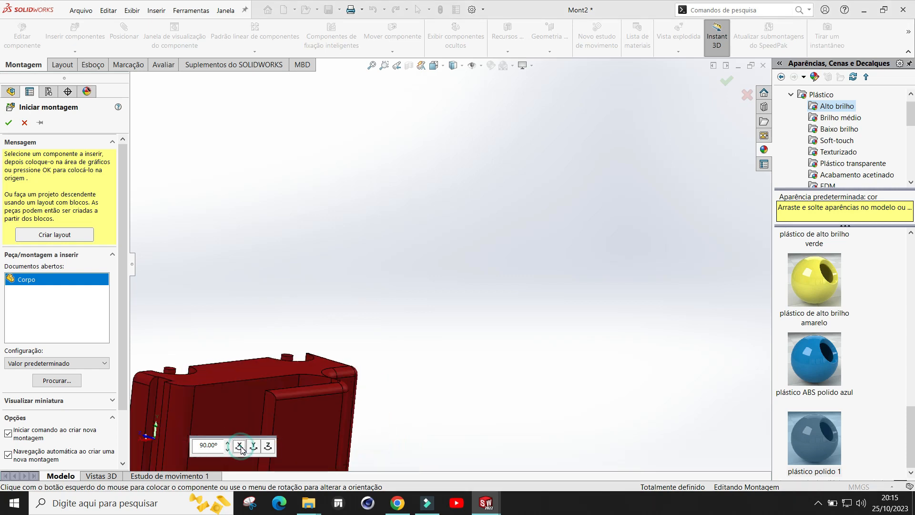
left_click(241, 449)
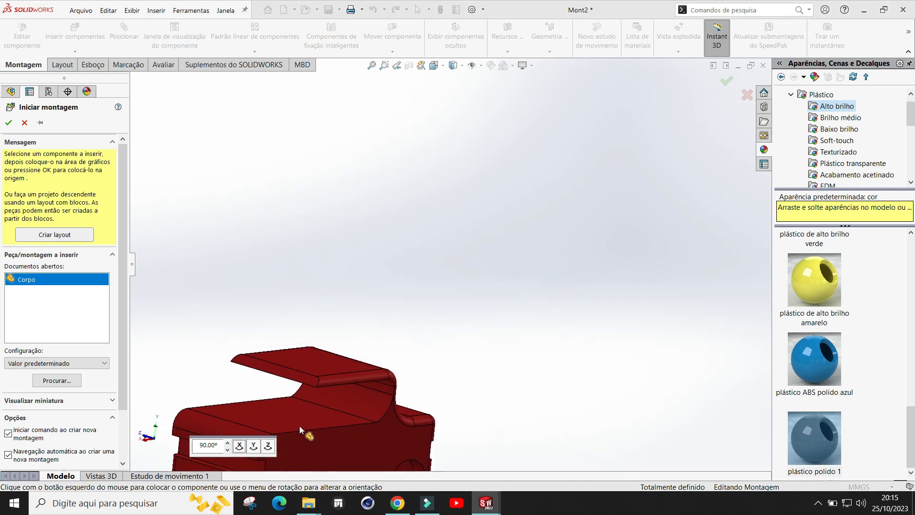
left_click(254, 448)
left_click(254, 449)
left_click(254, 448)
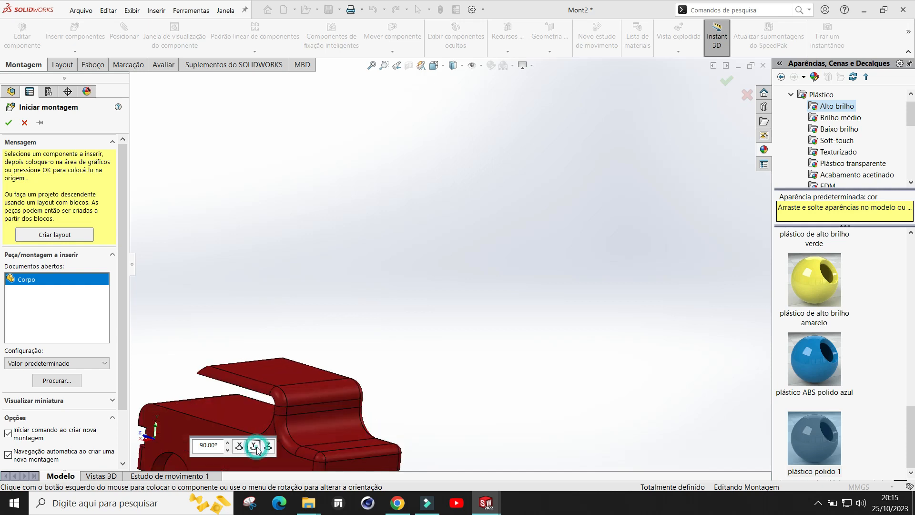
left_click(268, 446)
left_click(268, 446)
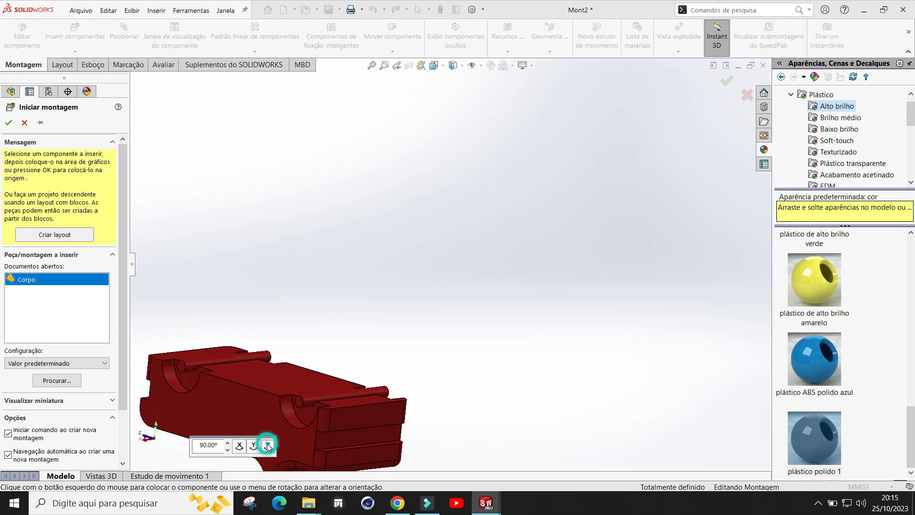
left_click(268, 446)
left_click(268, 446)
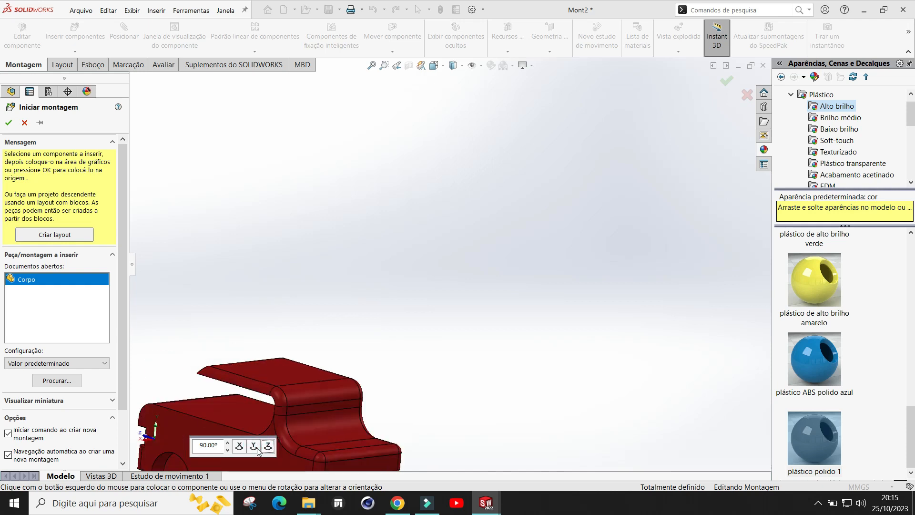
left_click(256, 448)
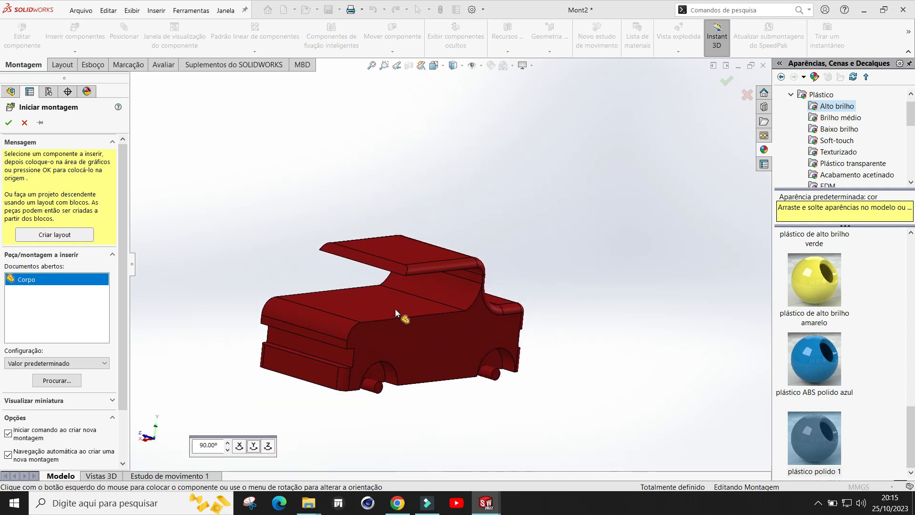
Step: Place the car body in the assembly
left_click(395, 302)
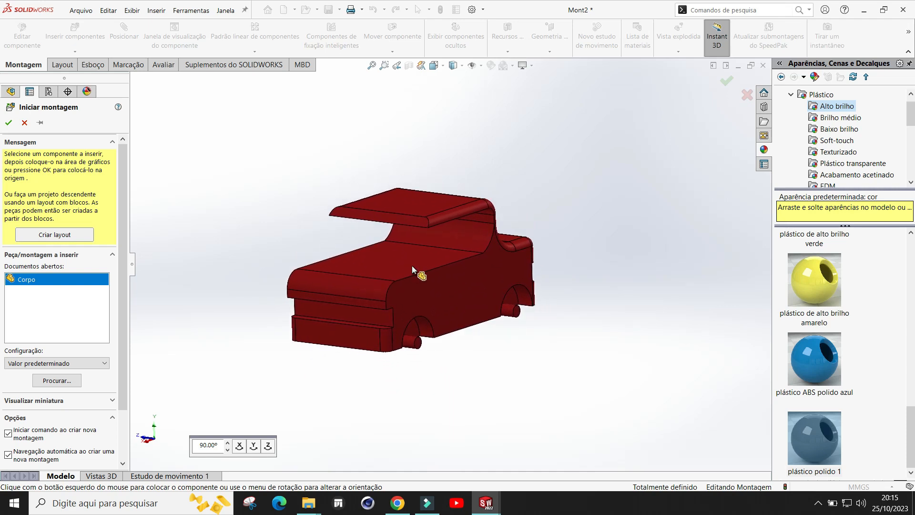
left_click(412, 265)
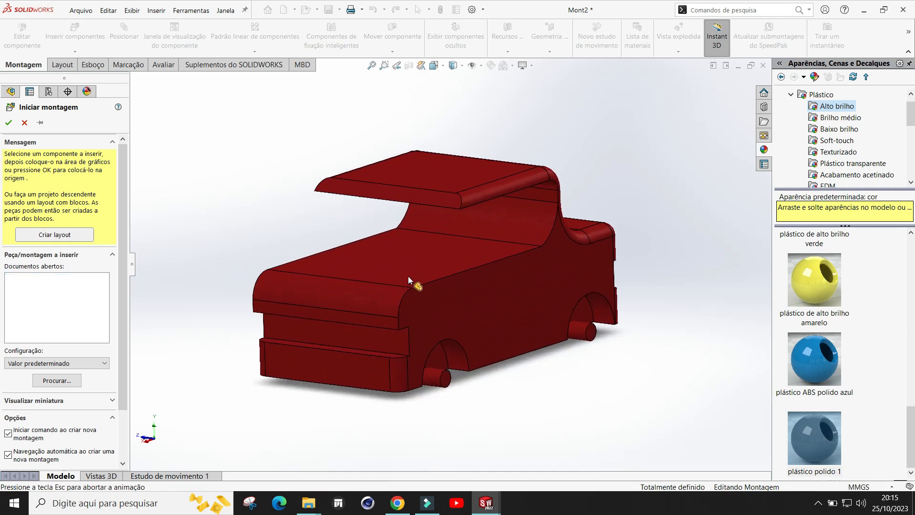
scroll(430, 250, "down", 3)
mouse_move(605, 255)
middle_mouse_down()
mouse_move(603, 286)
mouse_move(603, 257)
middle_mouse_up()
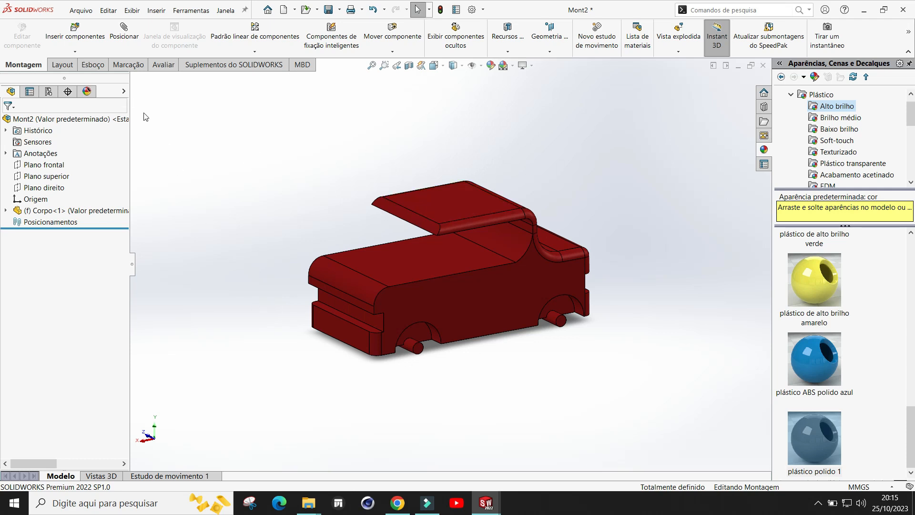
Step: Insert another component, browsing to the Semana 10 folder and opening the Vidro part
left_click(74, 39)
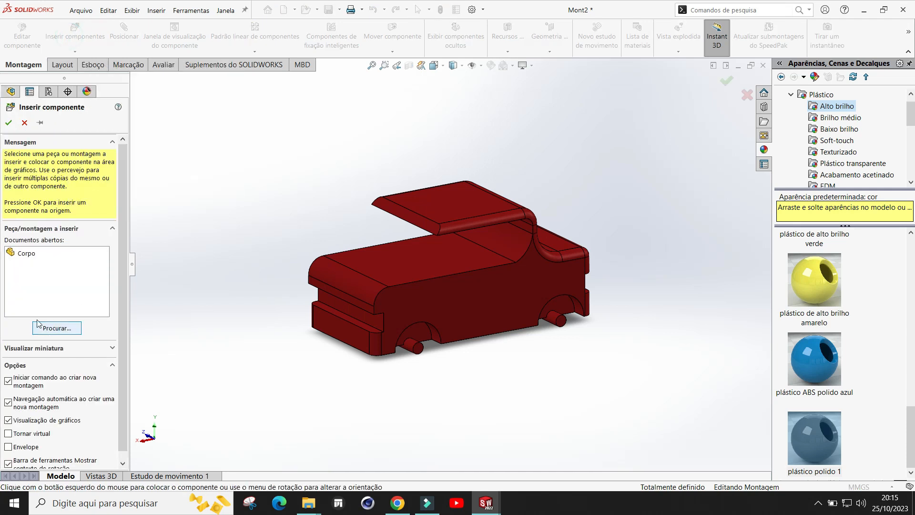
left_click(56, 328)
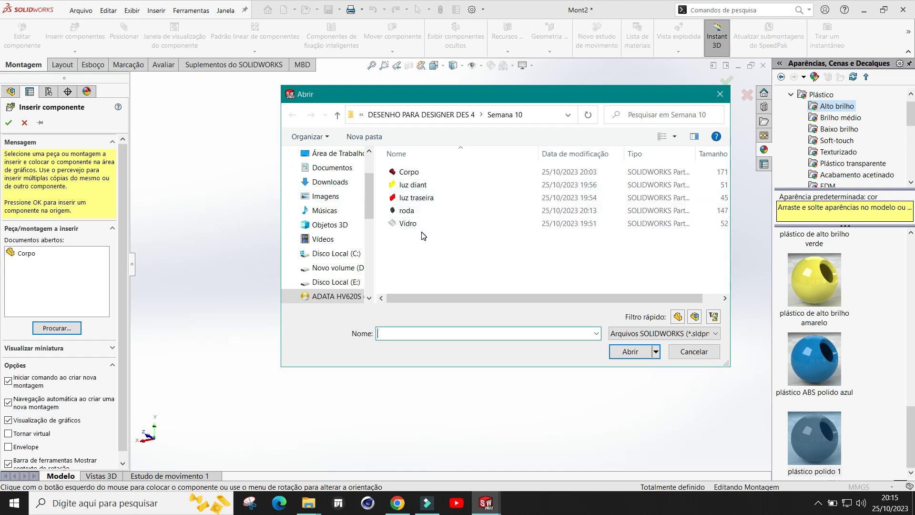
double_click(410, 225)
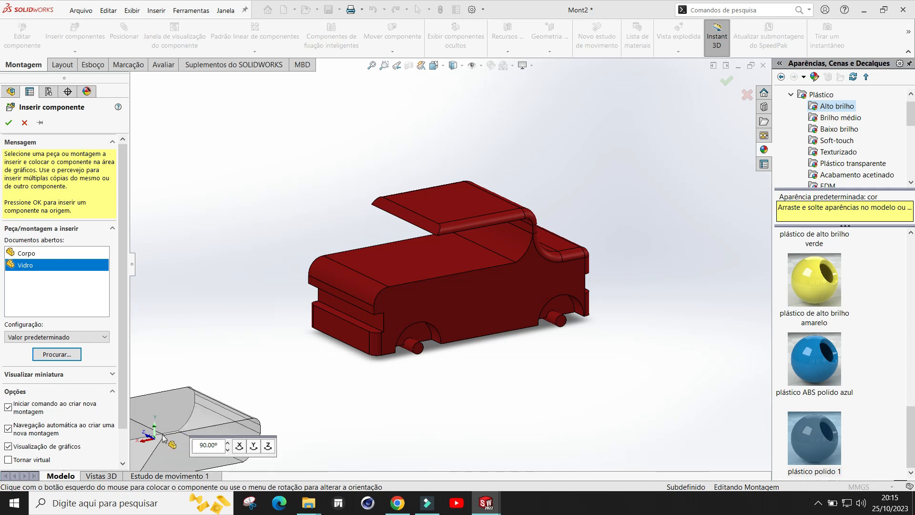
Step: Rotate the glass preview in 90° steps and place it above the car body
left_click(254, 451)
left_click(254, 450)
left_click(254, 451)
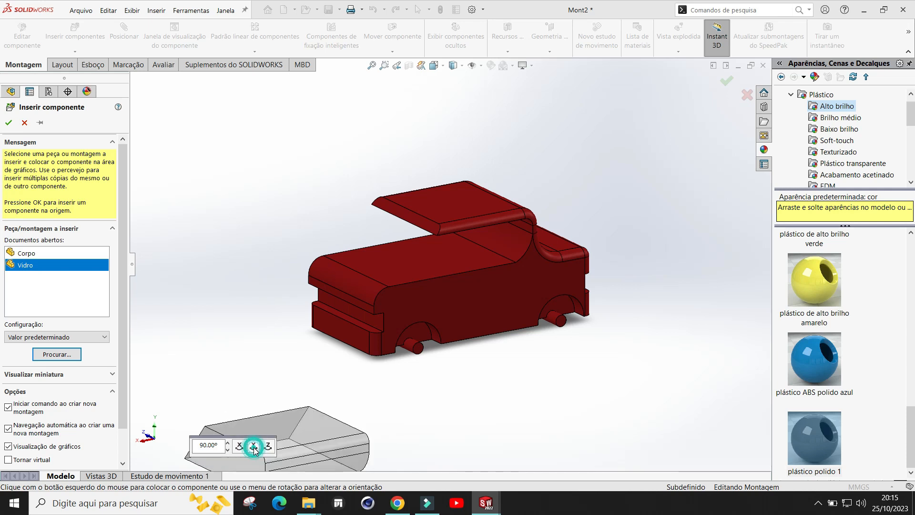
left_click(254, 449)
left_click(253, 448)
left_click(254, 449)
left_click(254, 448)
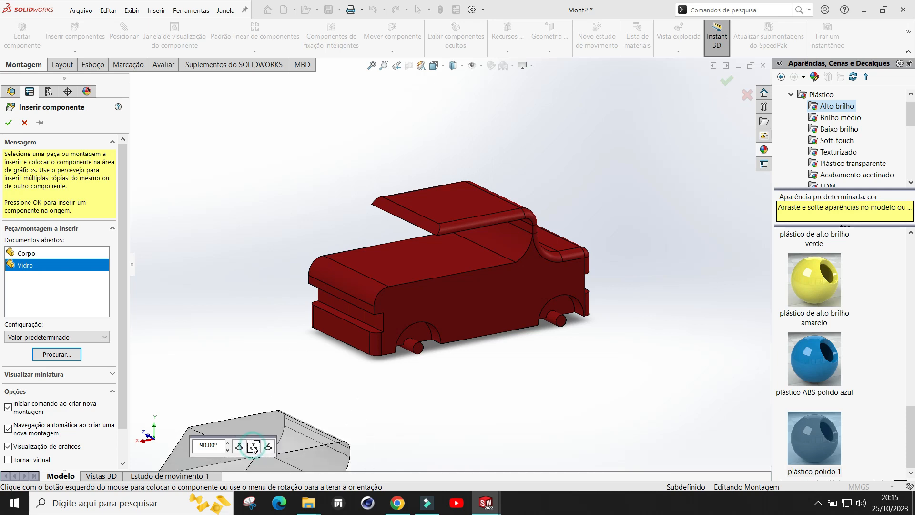
left_click(254, 449)
left_click(254, 449)
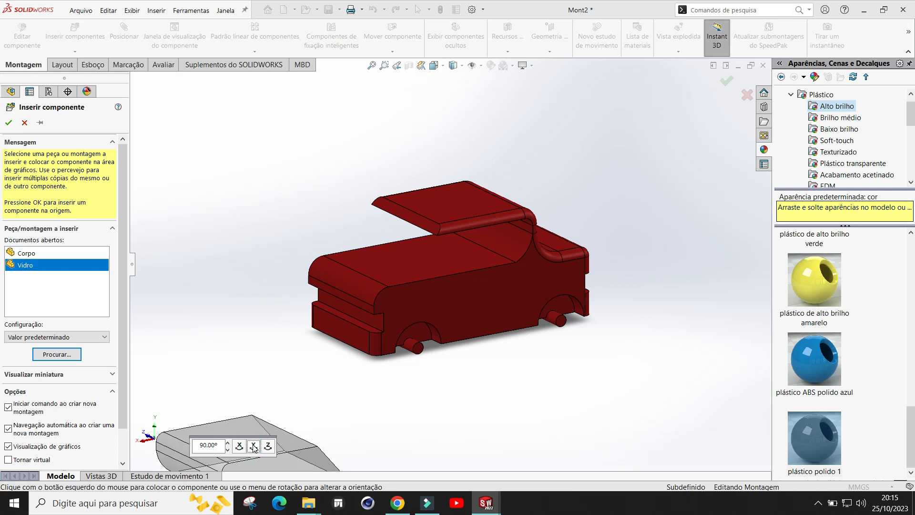
left_click(254, 449)
left_click(254, 447)
left_click(253, 447)
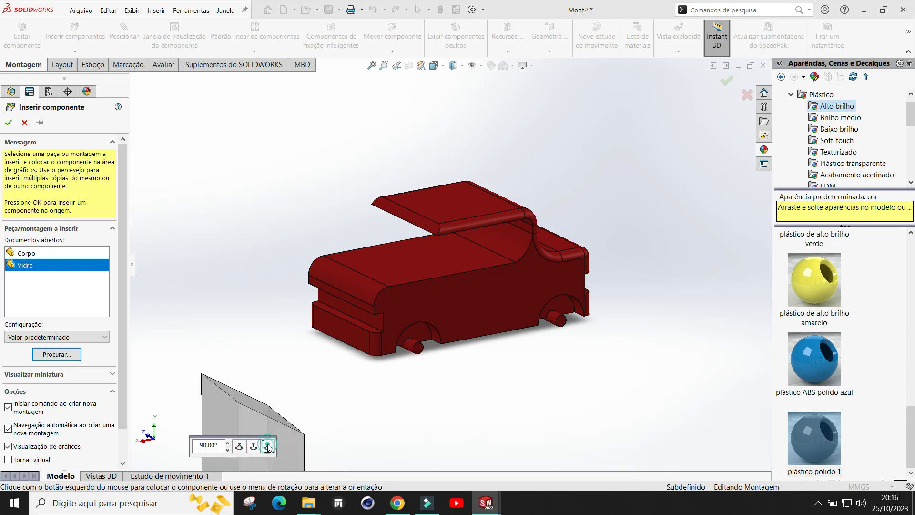
left_click(268, 446)
left_click(268, 446)
left_click(268, 447)
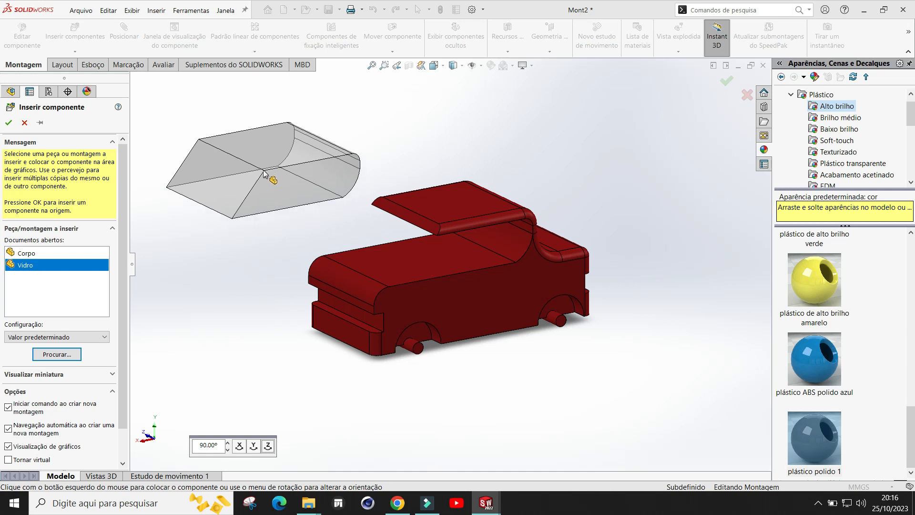
left_click(264, 168)
middle_click_drag(498, 237, 267, 257)
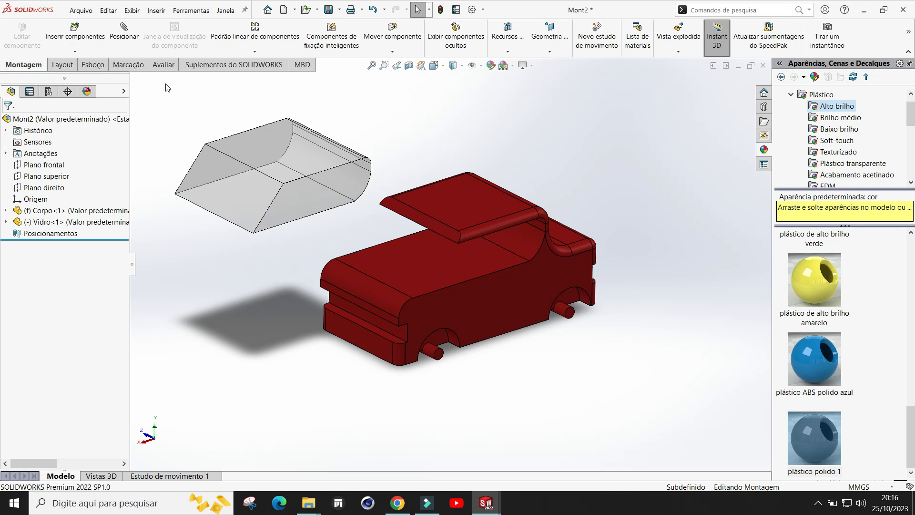
Step: Open the Mate command and browse the Standard, Advanced and Mechanical mate types
left_click(125, 33)
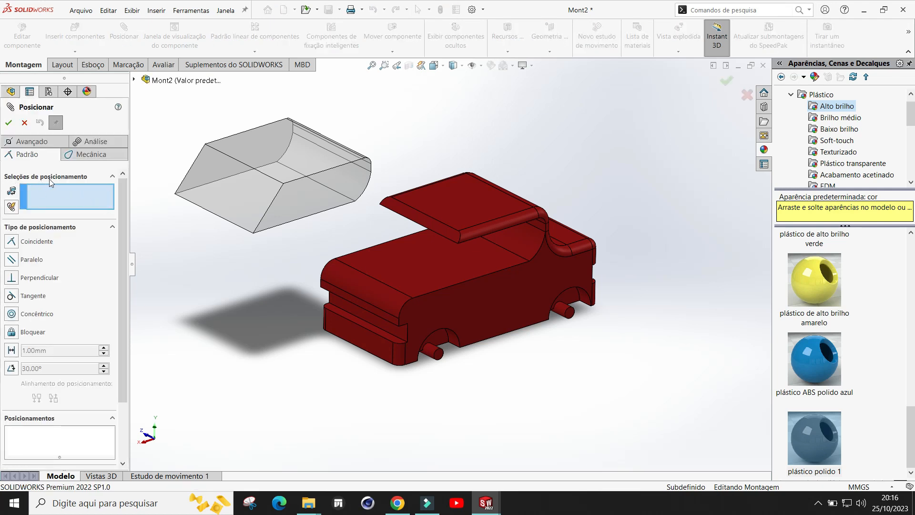
left_click(37, 142)
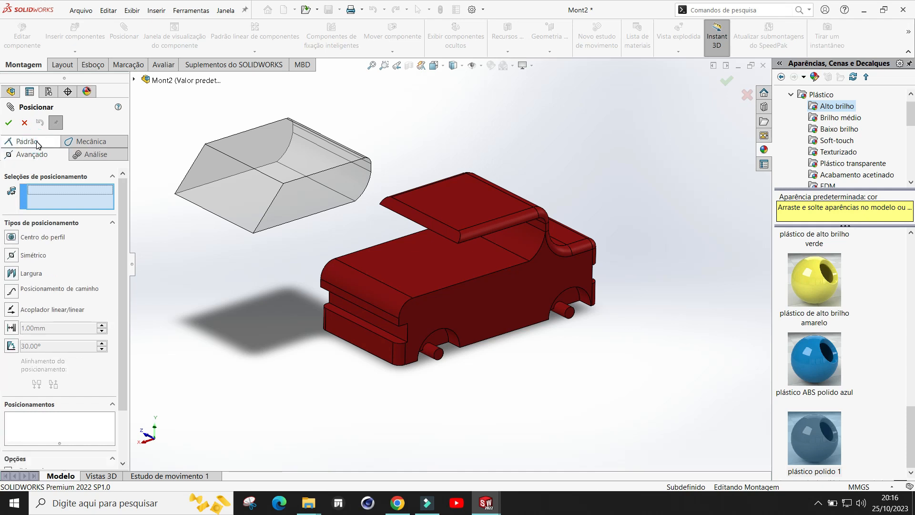
left_click(89, 142)
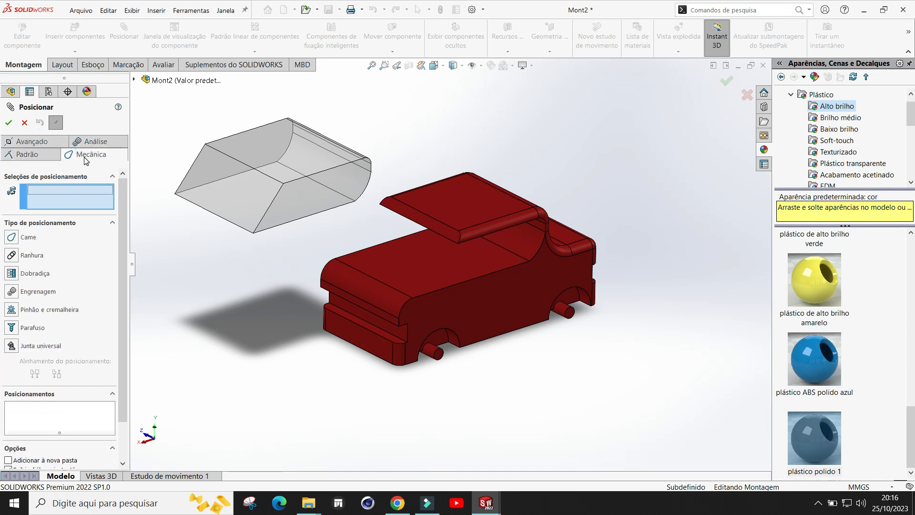
left_click(97, 142)
left_click(42, 155)
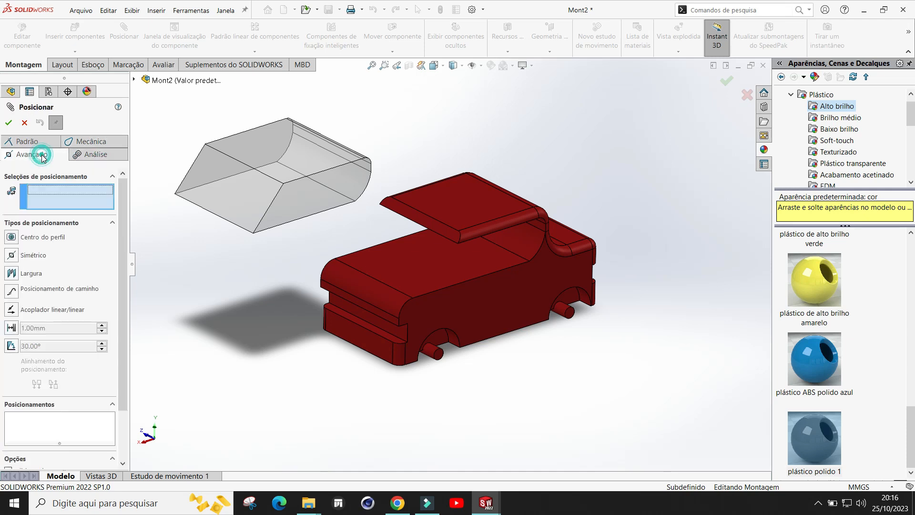
left_click(28, 141)
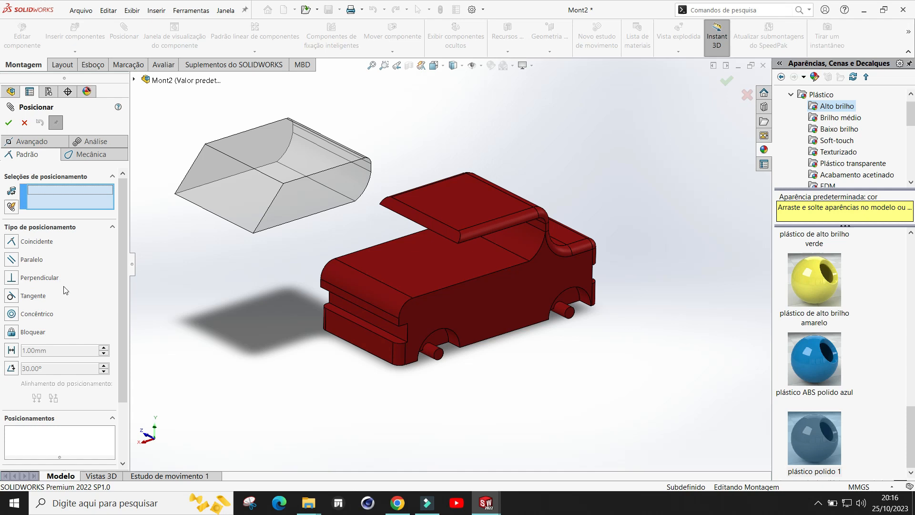
Step: Mate the glass's bottom face coincident with the car body's top face
left_click(11, 242)
middle_click_drag(286, 273, 296, 190)
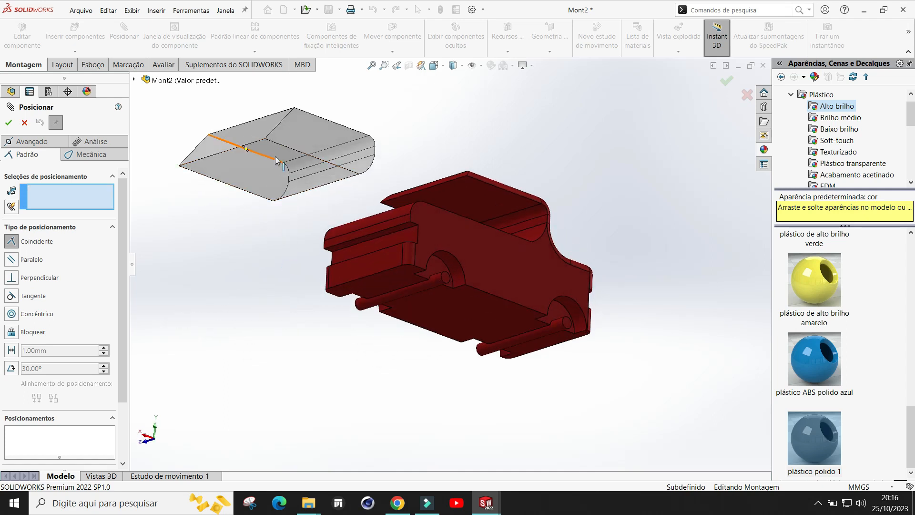
left_click(274, 171)
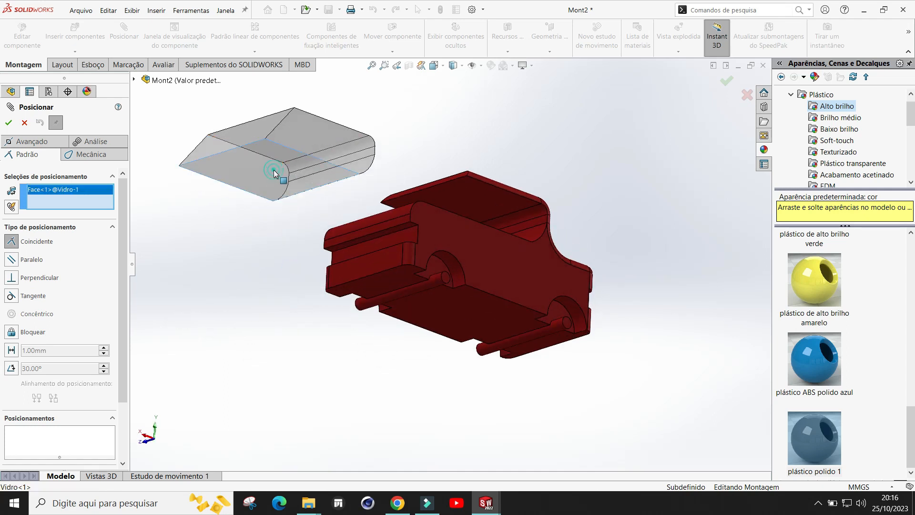
middle_click_drag(316, 269, 347, 360)
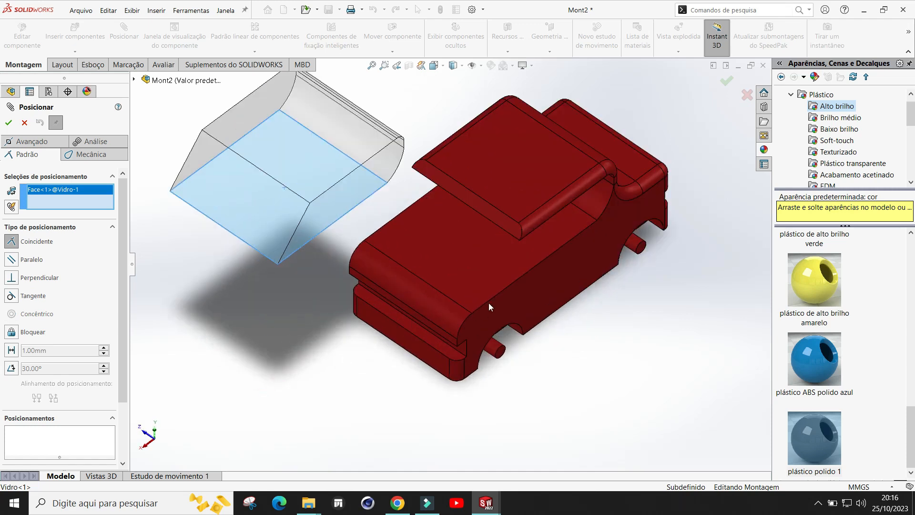
left_click(511, 258)
middle_click_drag(591, 398, 420, 284)
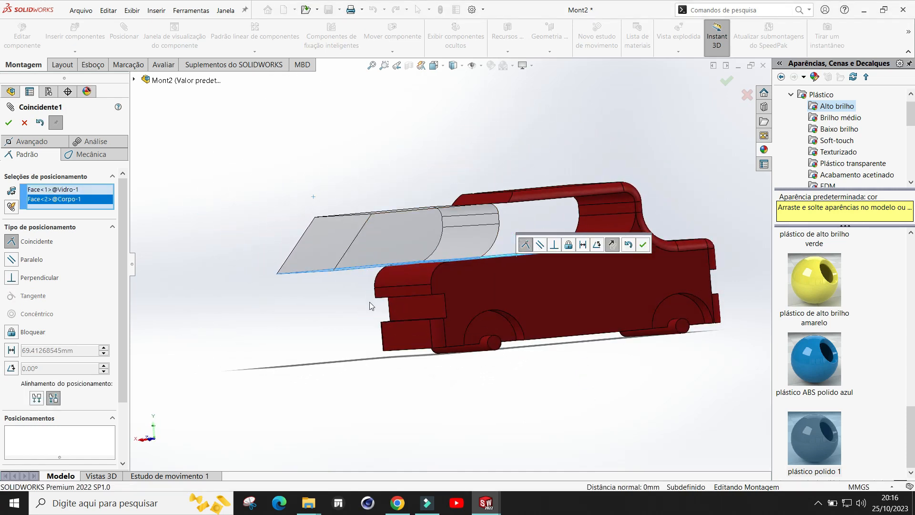
middle_click_drag(581, 410, 607, 434)
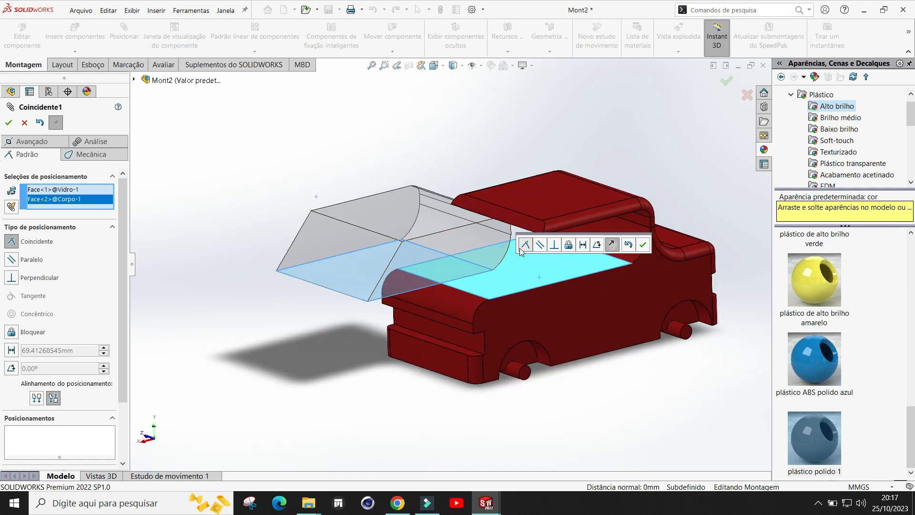
left_click(643, 245)
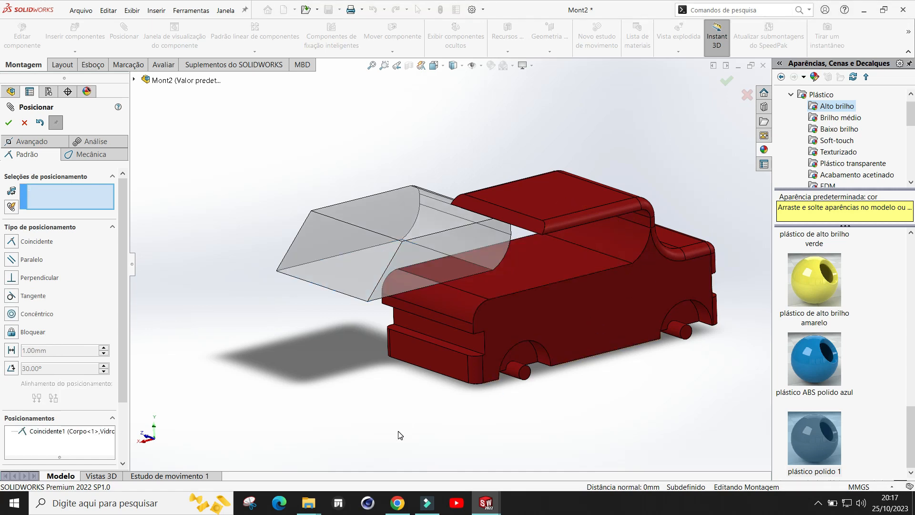
Step: Mate the glass's rear face coincident with the vertical face of the cab behind it
middle_click_drag(403, 392, 412, 359)
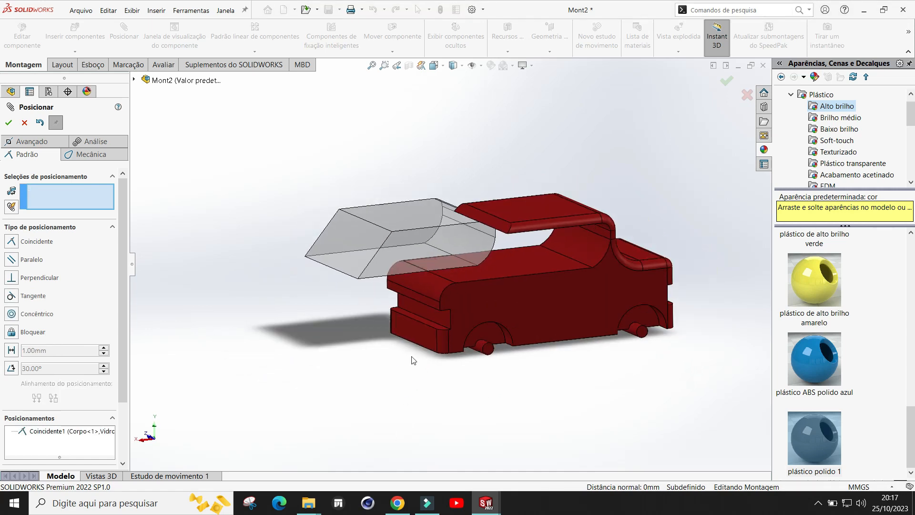
left_click_drag(408, 251, 401, 206)
middle_click_drag(405, 302, 470, 355)
mouse_move(419, 252)
left_mouse_down()
mouse_move(433, 169)
mouse_move(421, 239)
left_mouse_up()
middle_click_drag(455, 337, 472, 388)
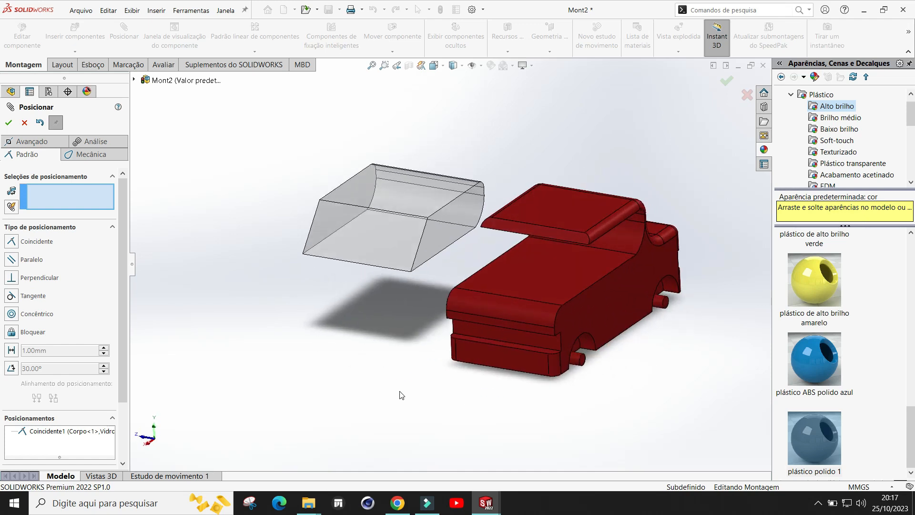
left_click(12, 243)
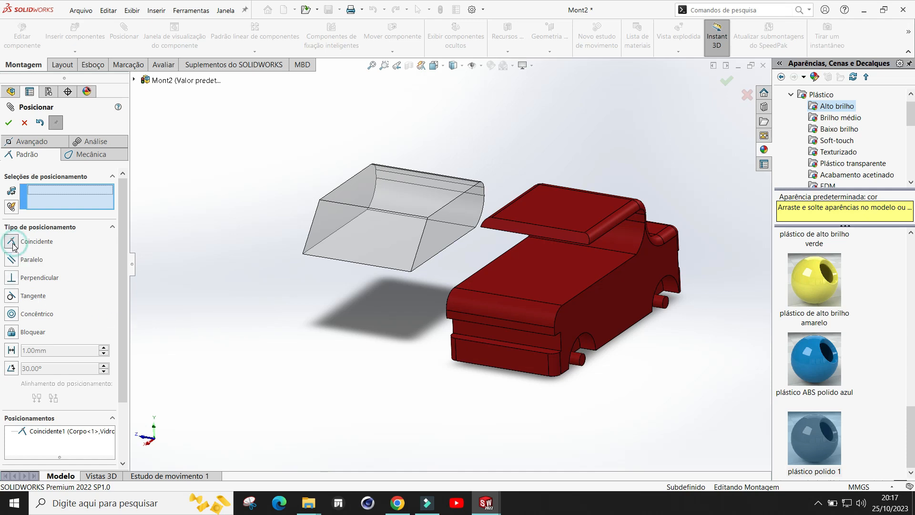
left_click(448, 231)
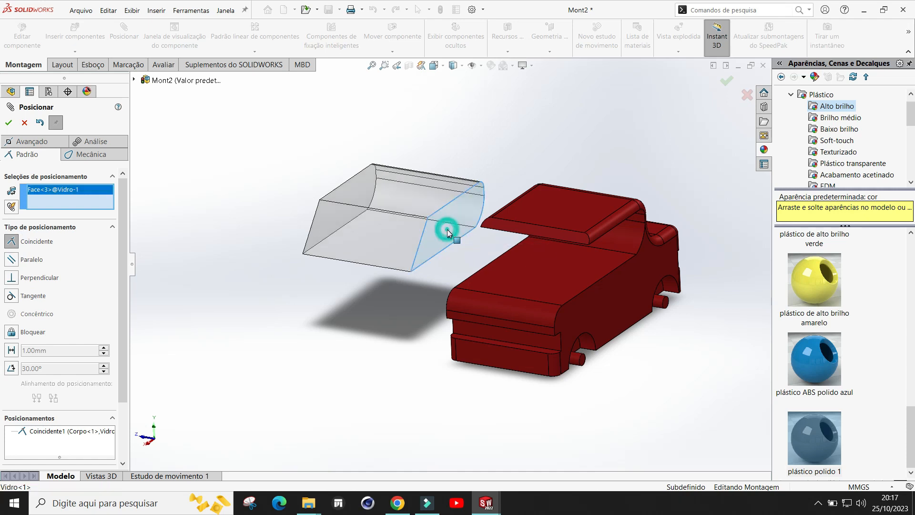
left_click(614, 301)
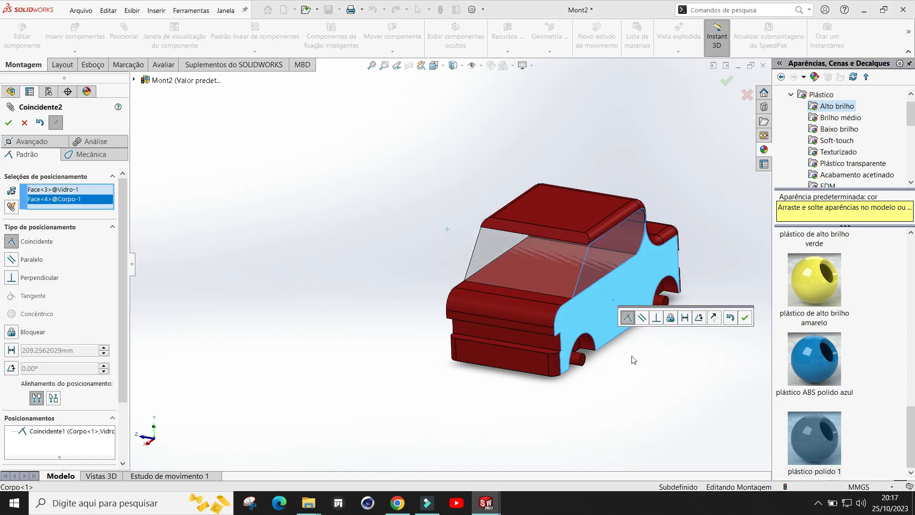
left_click(746, 318)
Step: Orbit around the assembly to inspect the mated glass and close the Mate command
middle_click_drag(644, 367, 589, 271)
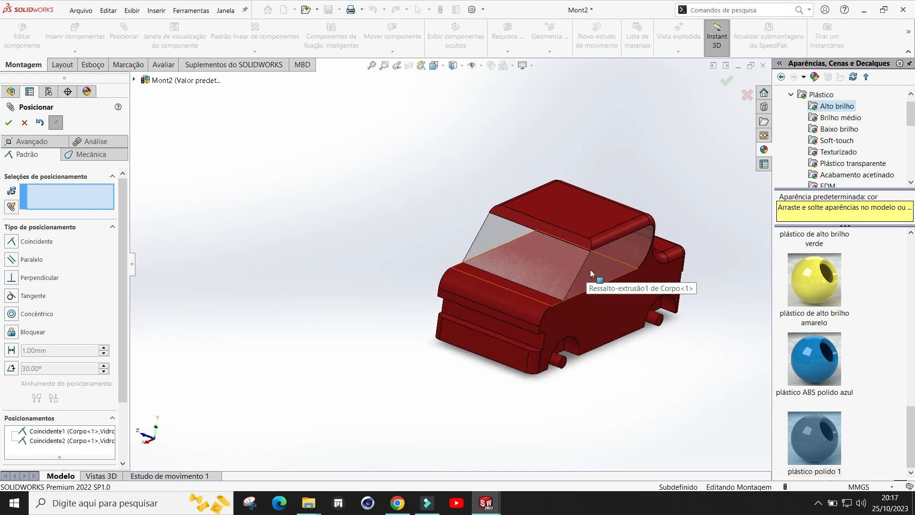
middle_click_drag(615, 358, 578, 273)
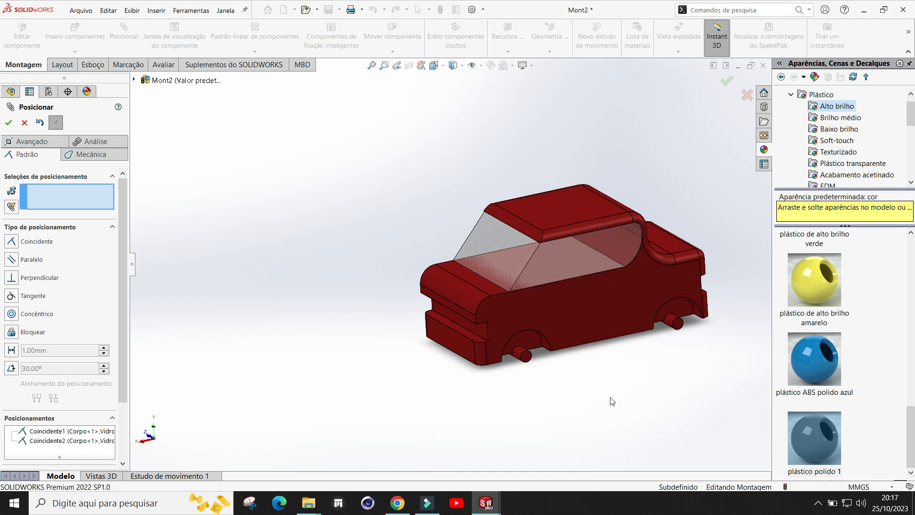
middle_click_drag(647, 271, 619, 382)
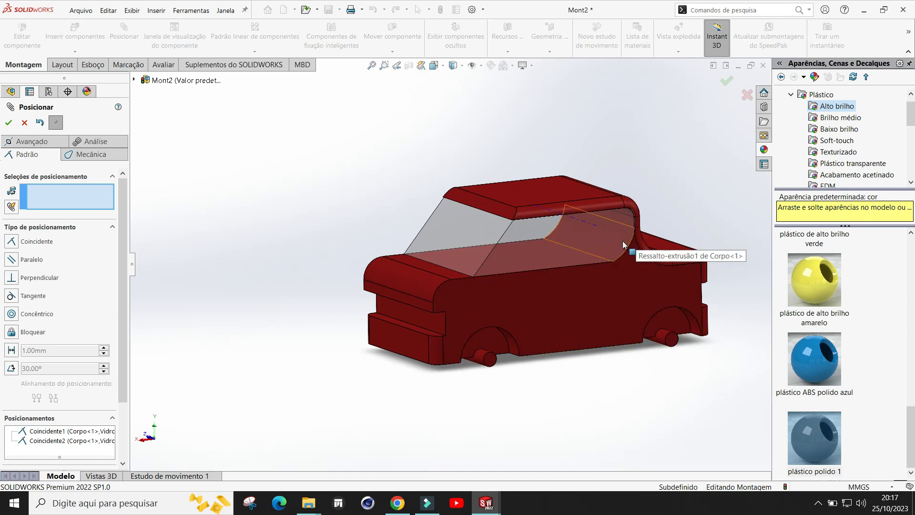
middle_click_drag(571, 236, 594, 396)
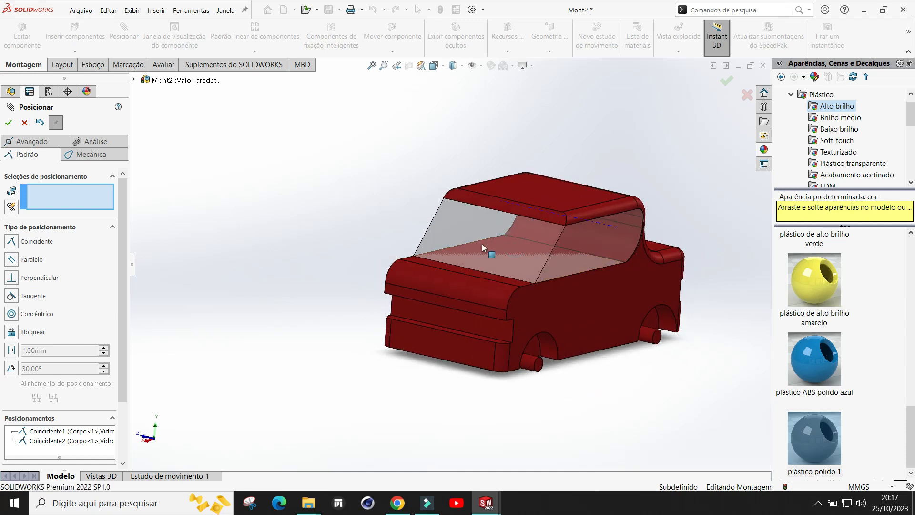
middle_click_drag(617, 364, 582, 356)
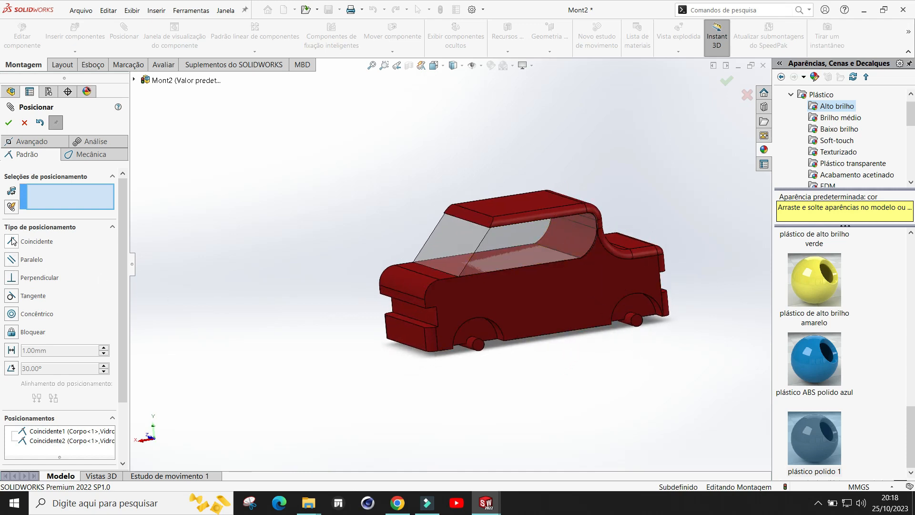
mouse_move(586, 377)
middle_mouse_down()
mouse_move(619, 400)
mouse_move(587, 362)
mouse_move(595, 395)
mouse_move(585, 380)
mouse_move(599, 387)
mouse_move(556, 368)
mouse_move(617, 384)
mouse_move(585, 383)
middle_mouse_up()
left_click(9, 124)
scroll(647, 275, "down", 1)
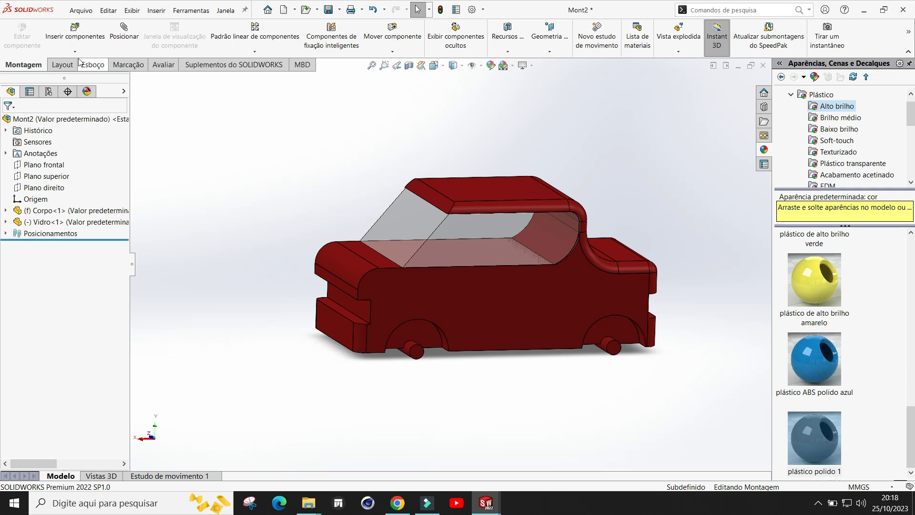
Step: Insert the roda wheel part from the Semana 10 folder, rotate it 180° and place it below the car
left_click(76, 34)
left_click(57, 328)
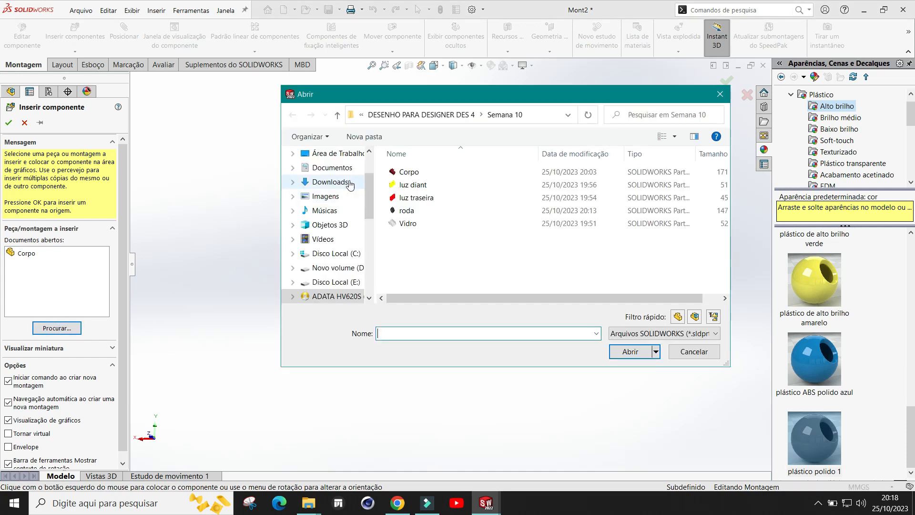
left_click(420, 212)
double_click(419, 211)
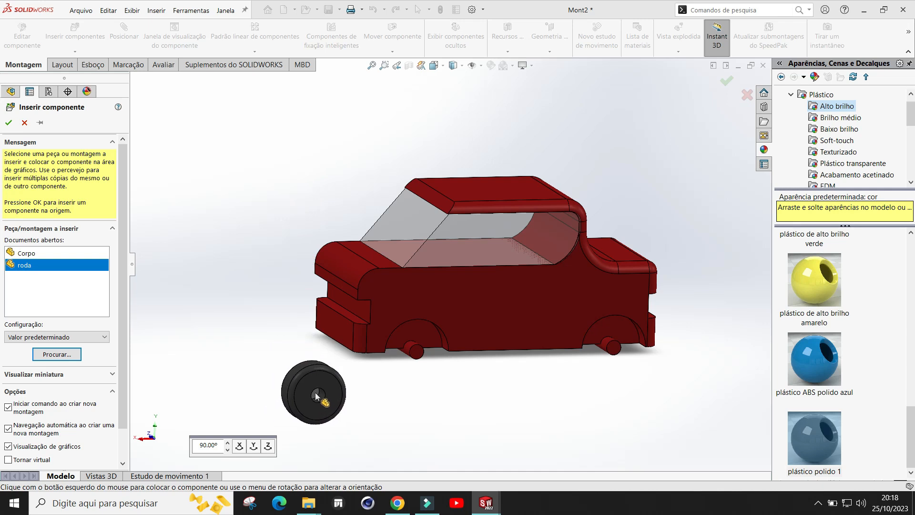
scroll(316, 381, "down", 2)
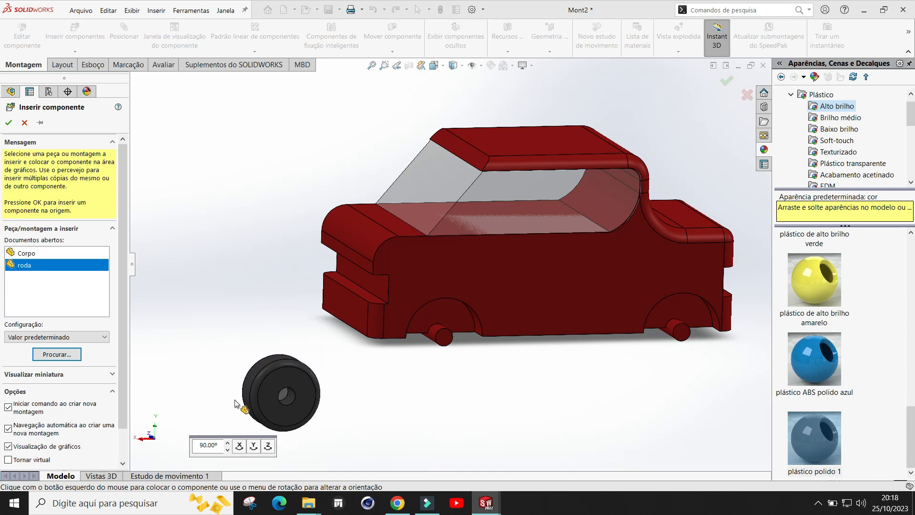
left_click(254, 447)
left_click(254, 446)
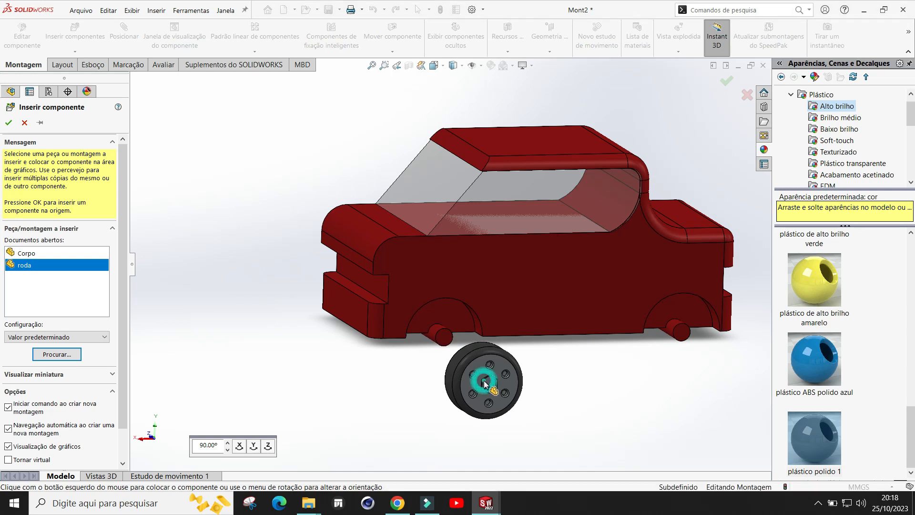
left_click(485, 384)
middle_click_drag(354, 359, 474, 346)
scroll(542, 334, "down", 2)
scroll(447, 331, "up", 1)
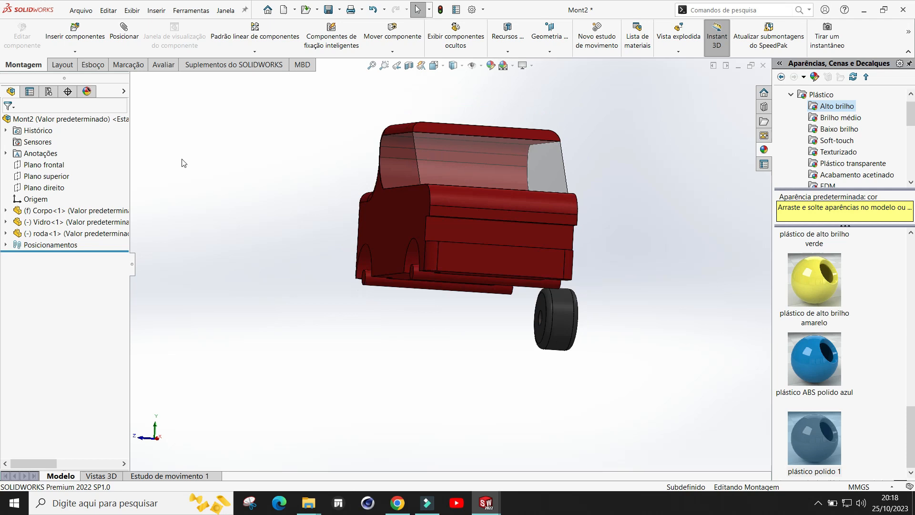
left_click(123, 33)
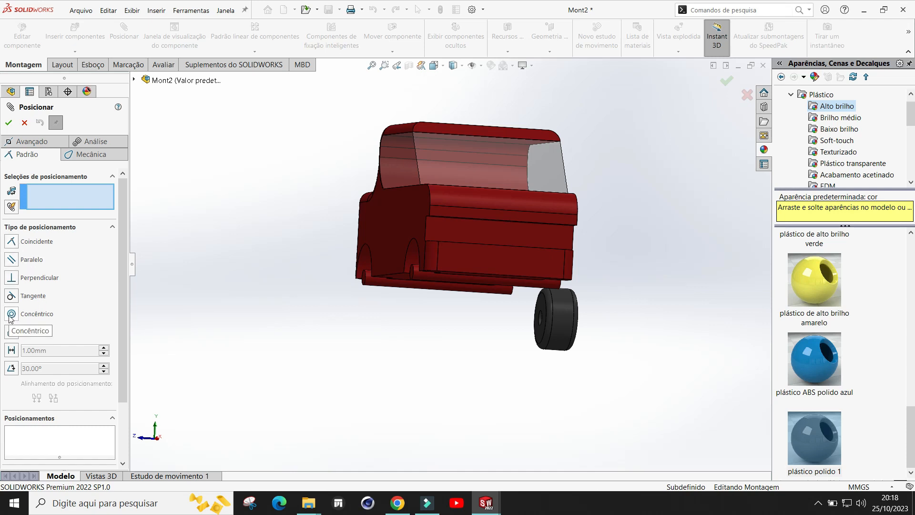
scroll(480, 324, "down", 2)
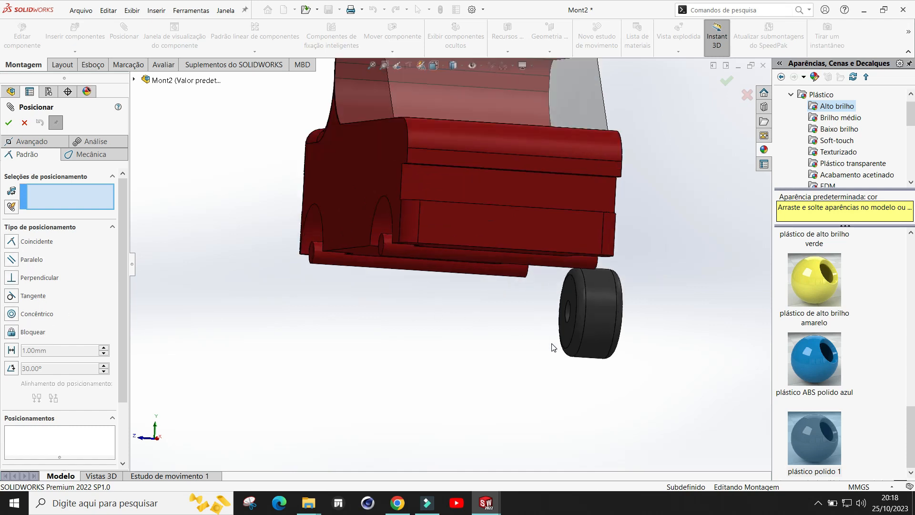
middle_click_drag(553, 347, 605, 310)
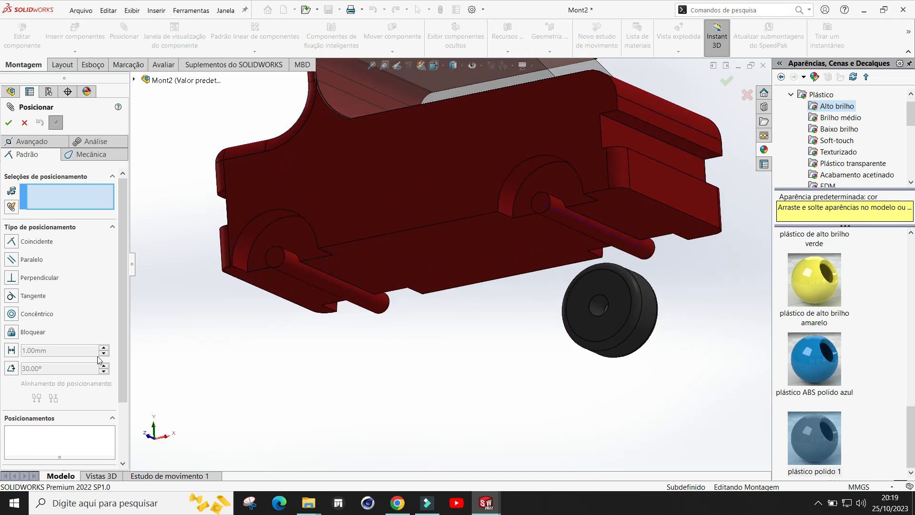
left_click(14, 317)
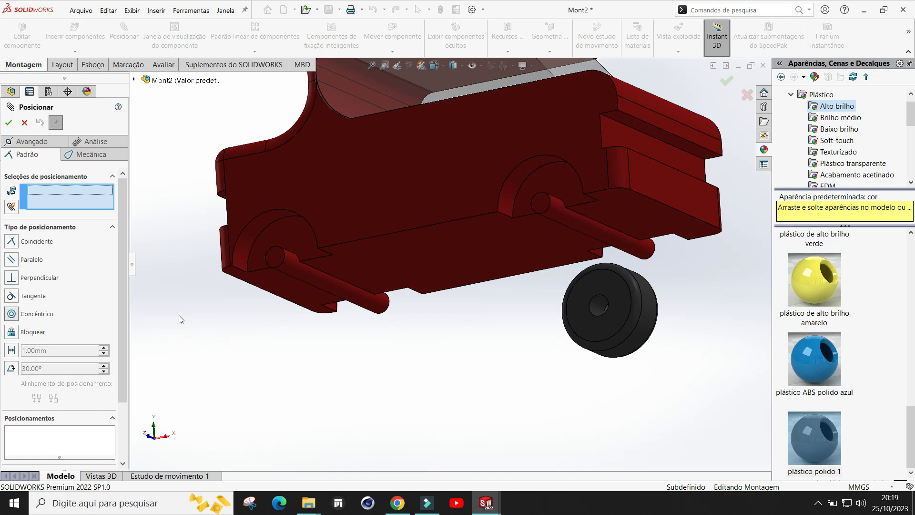
left_click(597, 310)
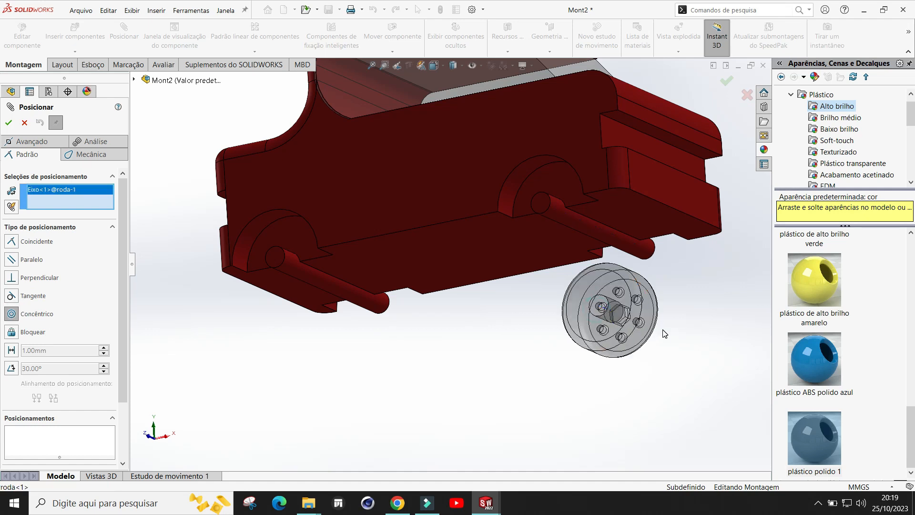
left_click(24, 123)
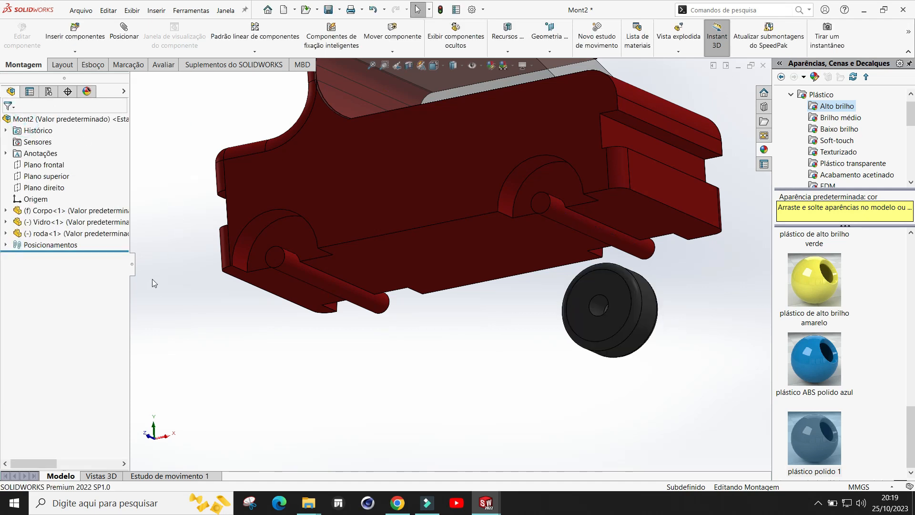
Step: Mate the roda wheel's bore concentric with the car body's front axle
left_click(119, 39)
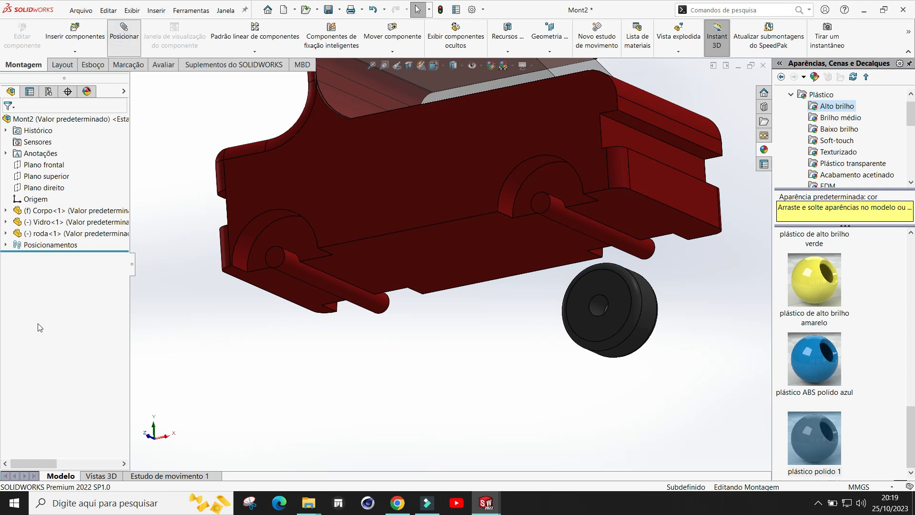
scroll(644, 303, "down", 5)
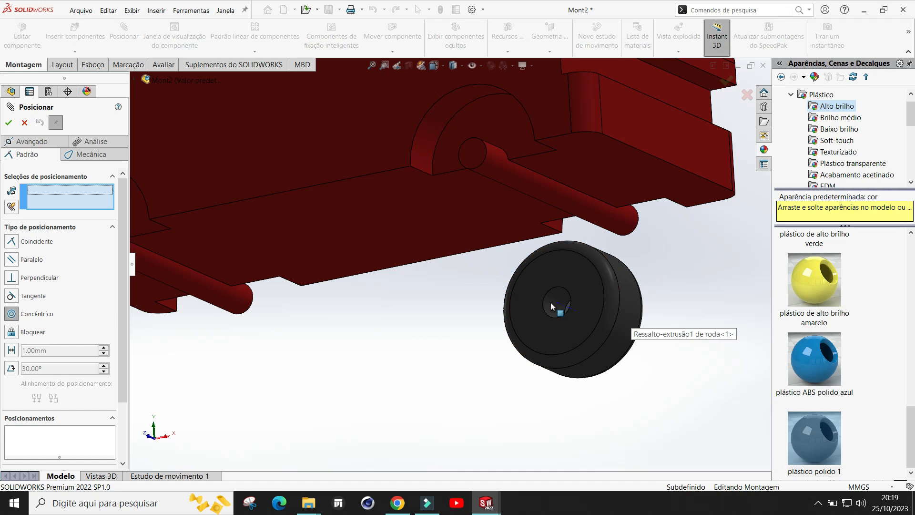
left_click(551, 313)
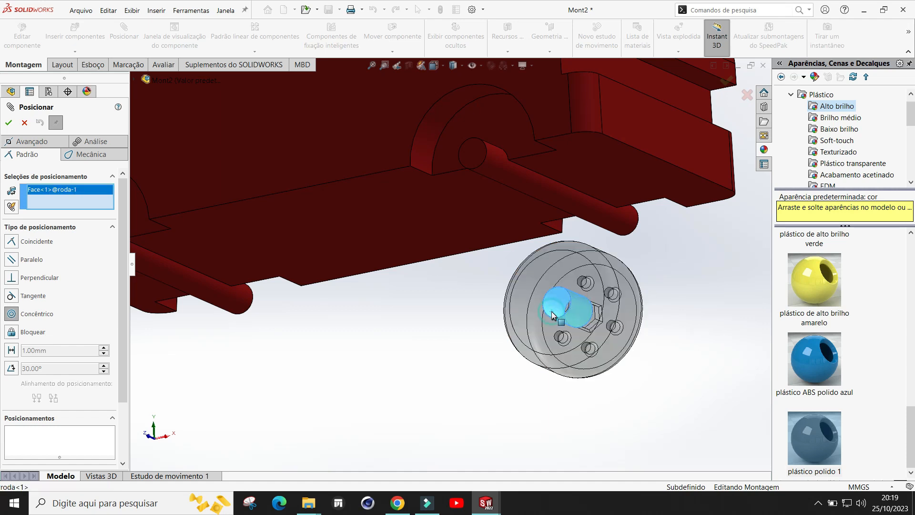
middle_click_drag(693, 291, 632, 216)
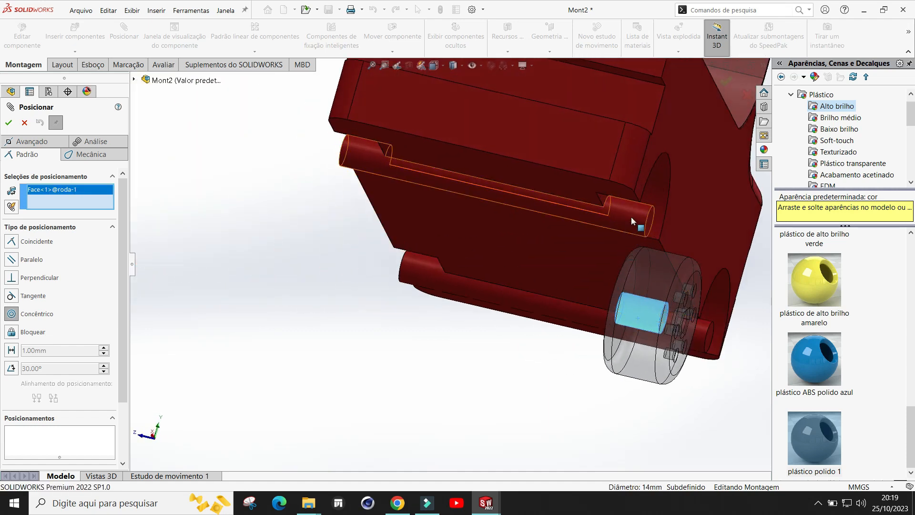
left_click(632, 217)
middle_click_drag(630, 372, 547, 350)
scroll(281, 210, "up", 2)
scroll(353, 233, "down", 1)
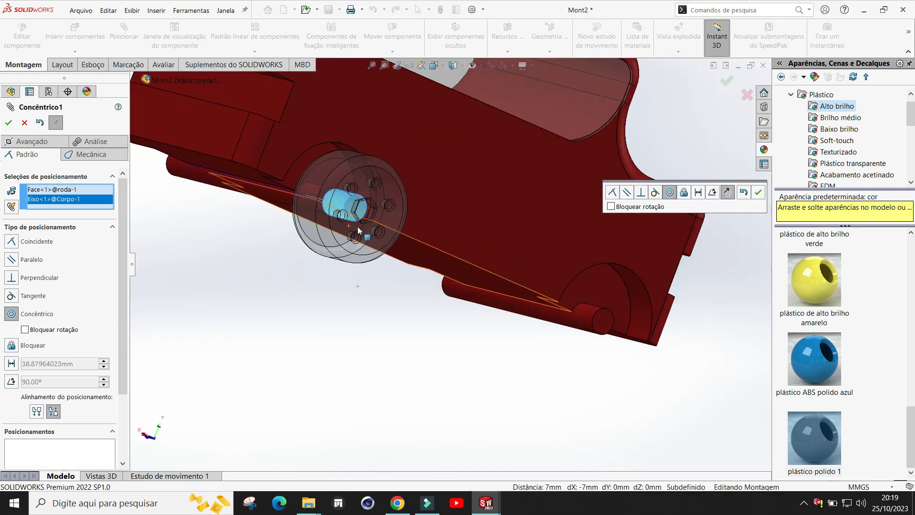
left_click(759, 193)
Step: Mate the wheel's inner face coincident with the axle's end face and close the Mate command
middle_click_drag(398, 336, 559, 290)
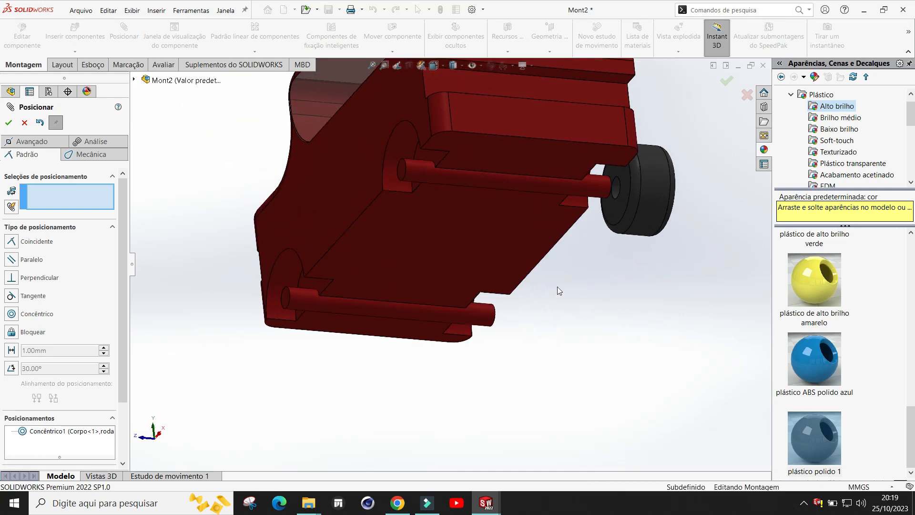
scroll(674, 213, "down", 3)
middle_click_drag(596, 267, 644, 265)
scroll(609, 219, "down", 2)
middle_click_drag(605, 223, 540, 327)
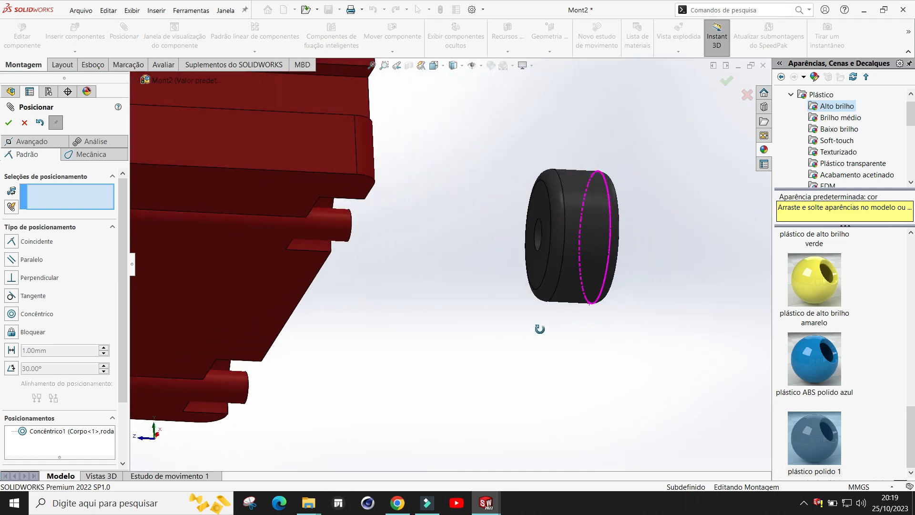
mouse_move(579, 247)
left_mouse_down()
mouse_move(507, 264)
mouse_move(583, 259)
left_mouse_up()
middle_click_drag(438, 347, 341, 324)
left_click(11, 242)
middle_click_drag(339, 368, 427, 365)
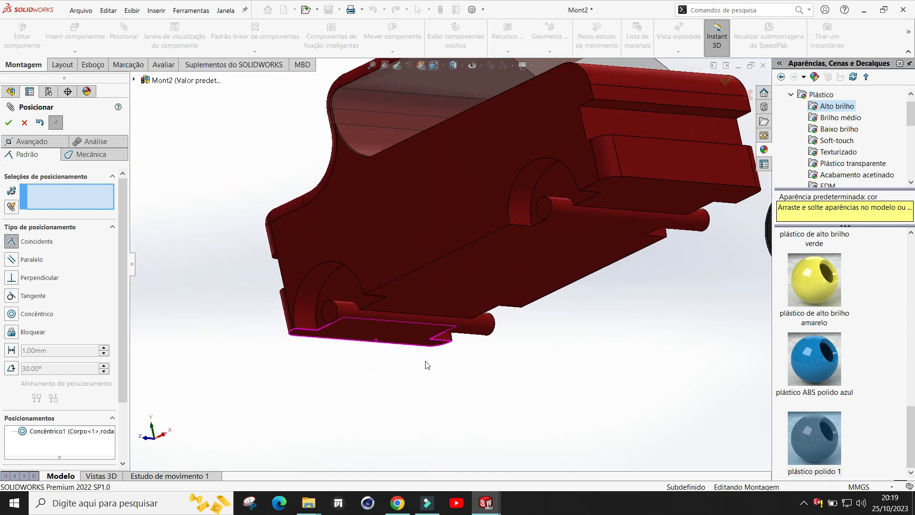
scroll(428, 365, "up", 4)
scroll(627, 273, "down", 5)
middle_click_drag(556, 254, 576, 255)
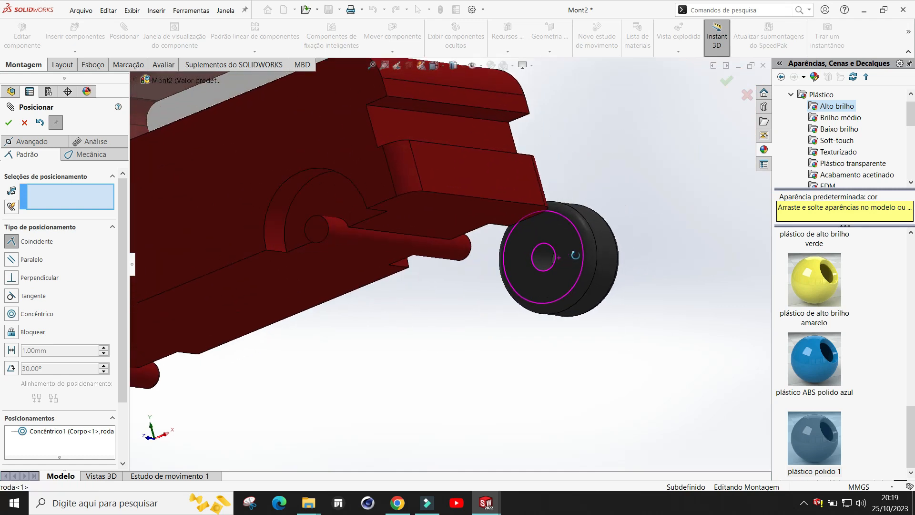
scroll(571, 247, "down", 3)
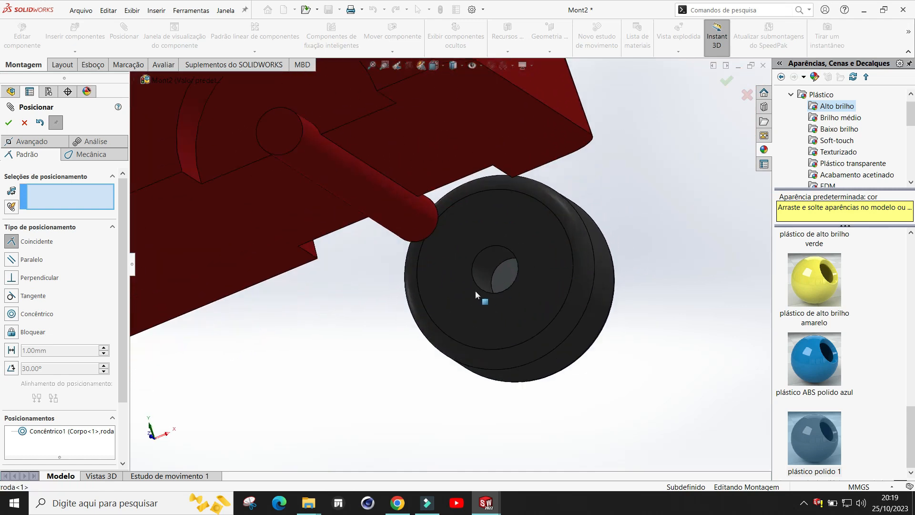
left_click(500, 278)
middle_click_drag(508, 279, 588, 248)
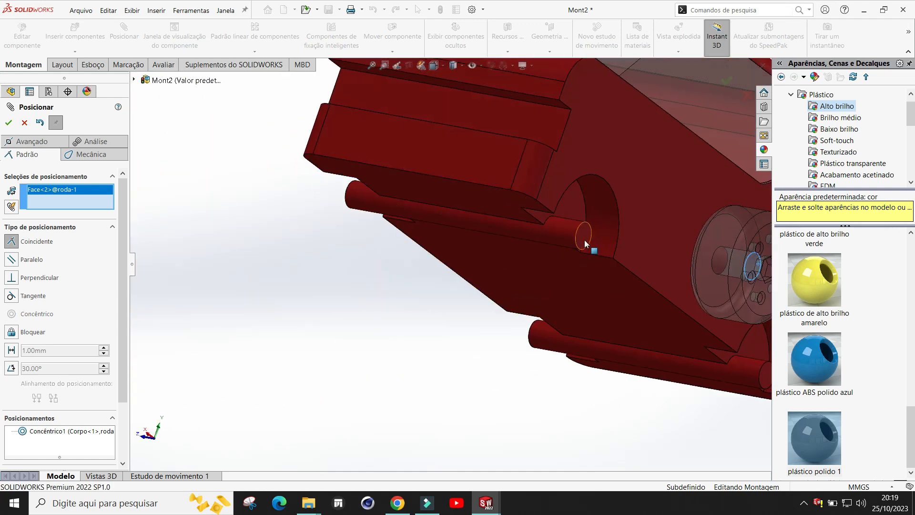
left_click(581, 240)
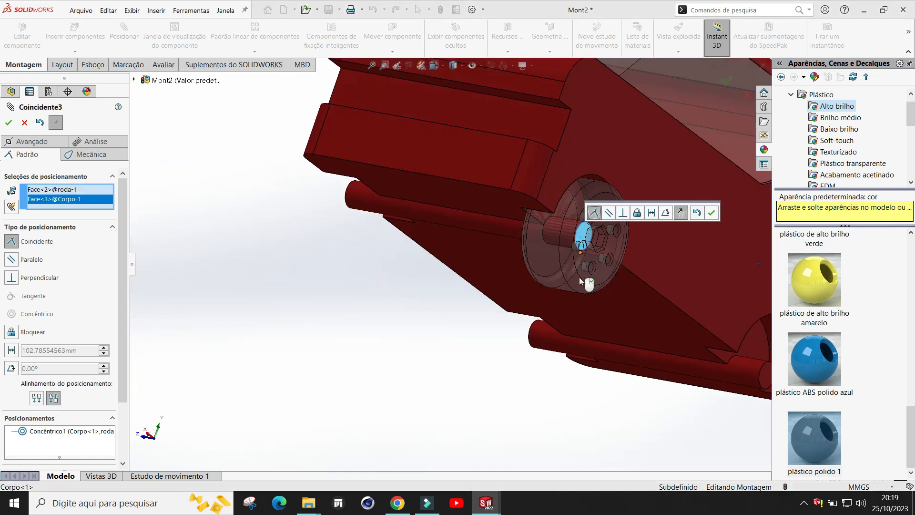
left_click(712, 216)
scroll(696, 248, "up", 5)
middle_click_drag(470, 373, 563, 336)
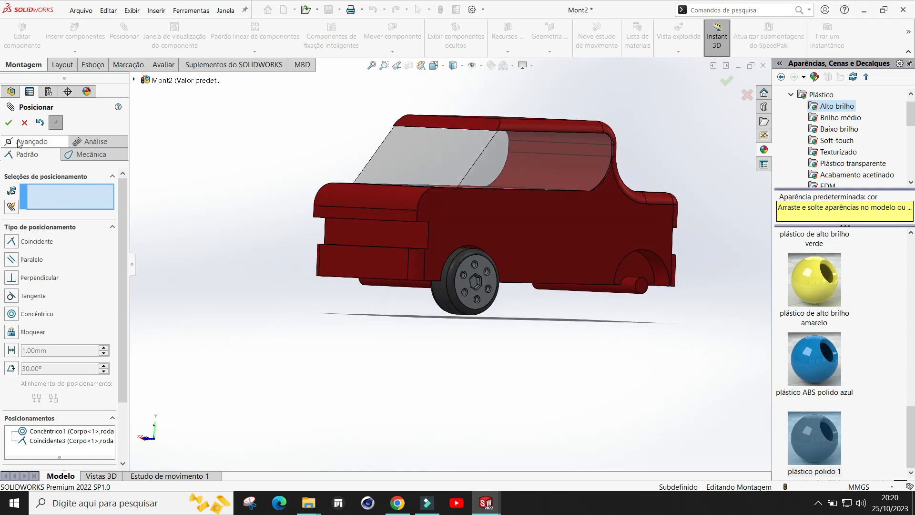
left_click(9, 125)
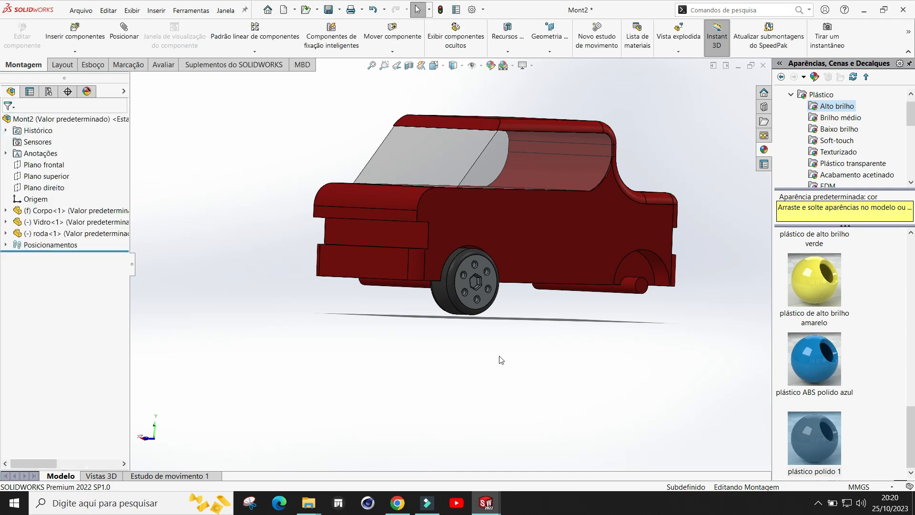
Step: Insert a second roda wheel part and place it beside the car
middle_click_drag(521, 350, 636, 309)
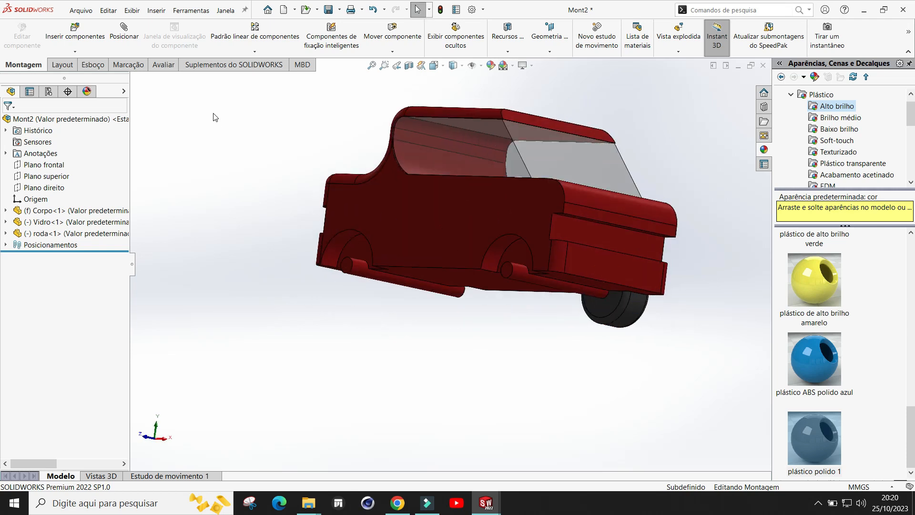
left_click(67, 28)
left_click(57, 328)
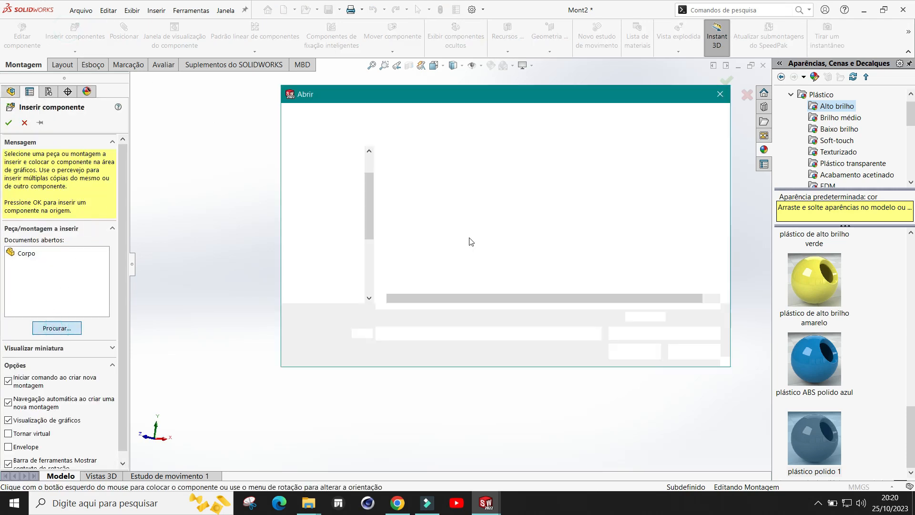
left_click(408, 213)
double_click(408, 212)
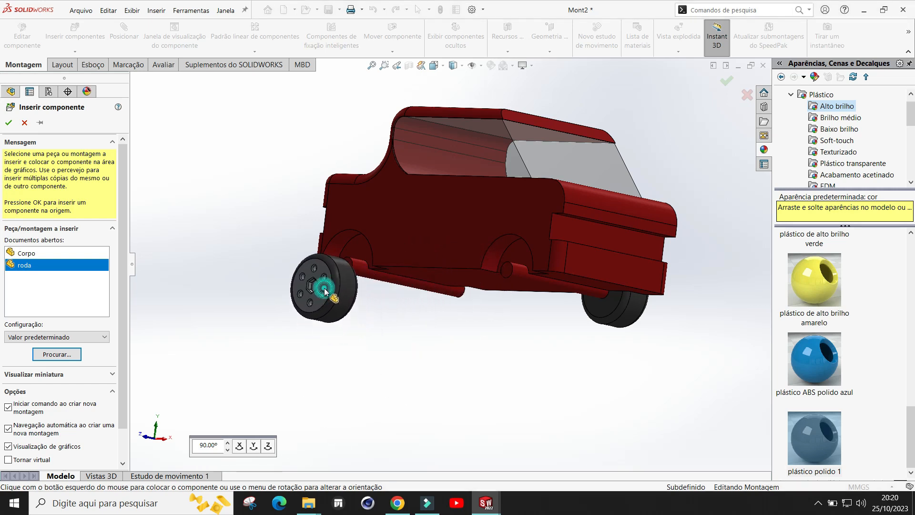
left_click(325, 292)
middle_click_drag(490, 335, 373, 342)
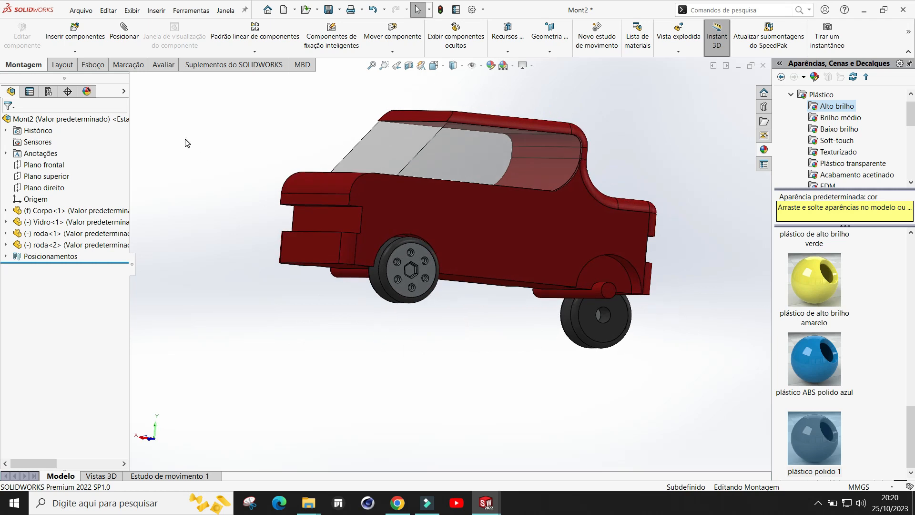
Step: Mate the second wheel's bore concentric with the car body's rear axle
left_click(114, 36)
scroll(710, 353, "down", 3)
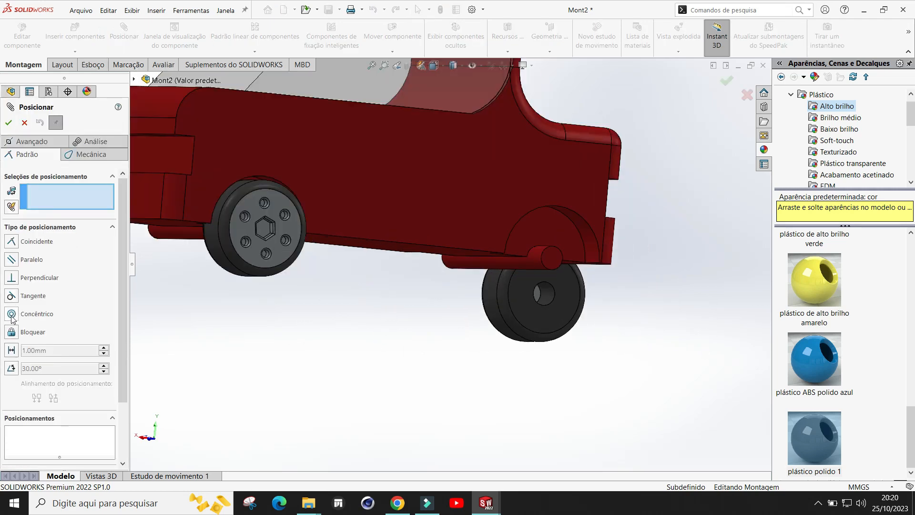
left_click(548, 300)
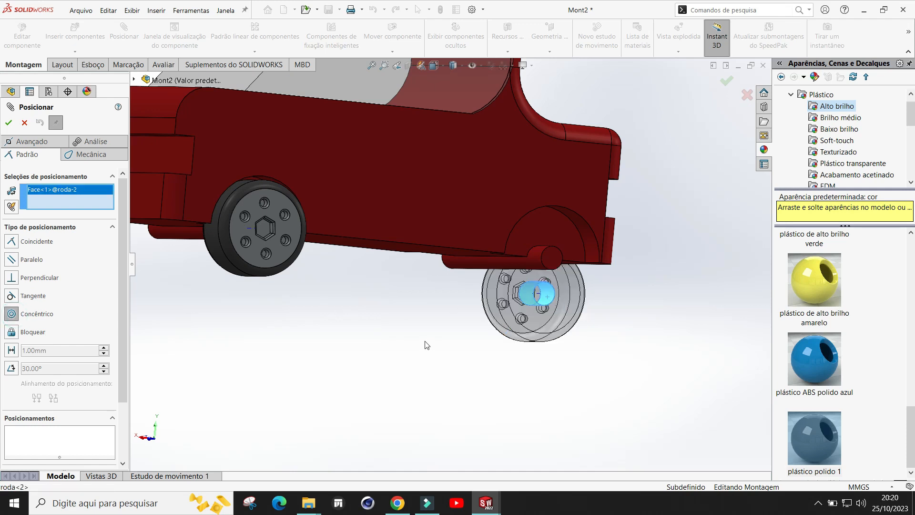
scroll(451, 343, "up", 5)
middle_click_drag(347, 323, 489, 276)
scroll(472, 265, "down", 4)
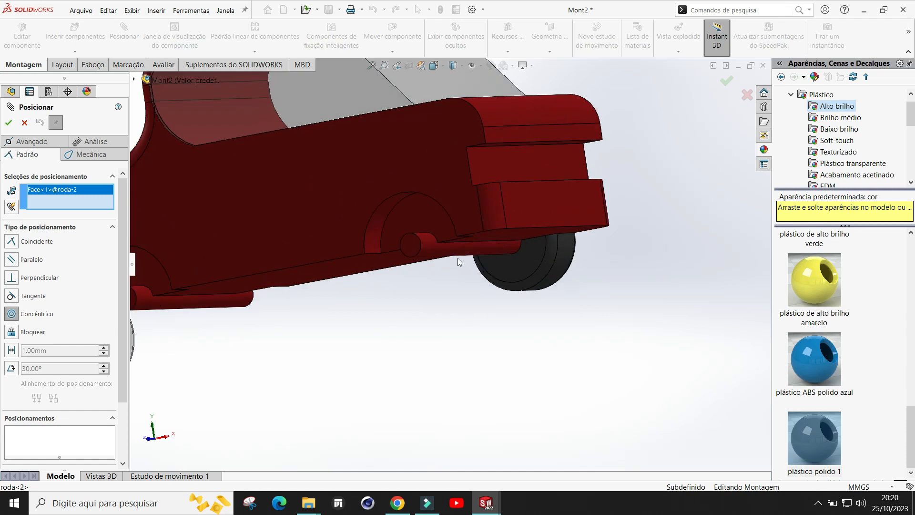
left_click(428, 245)
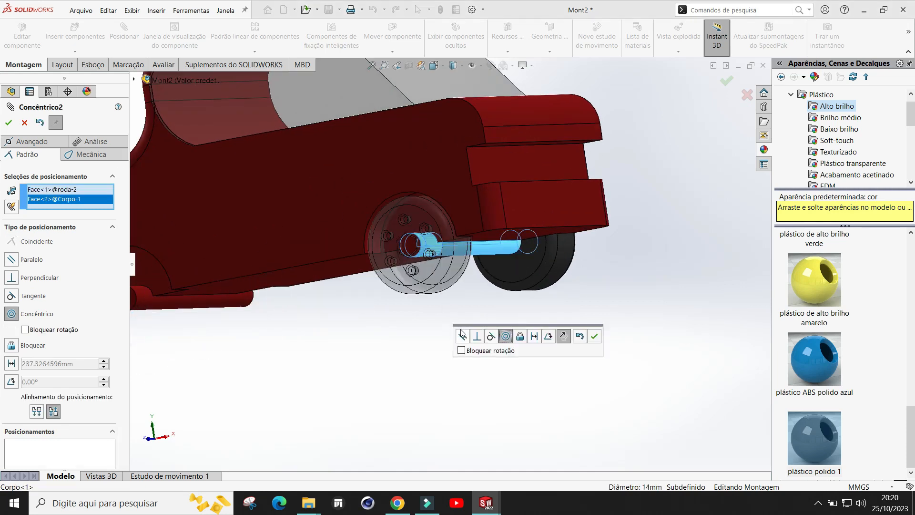
left_click(594, 337)
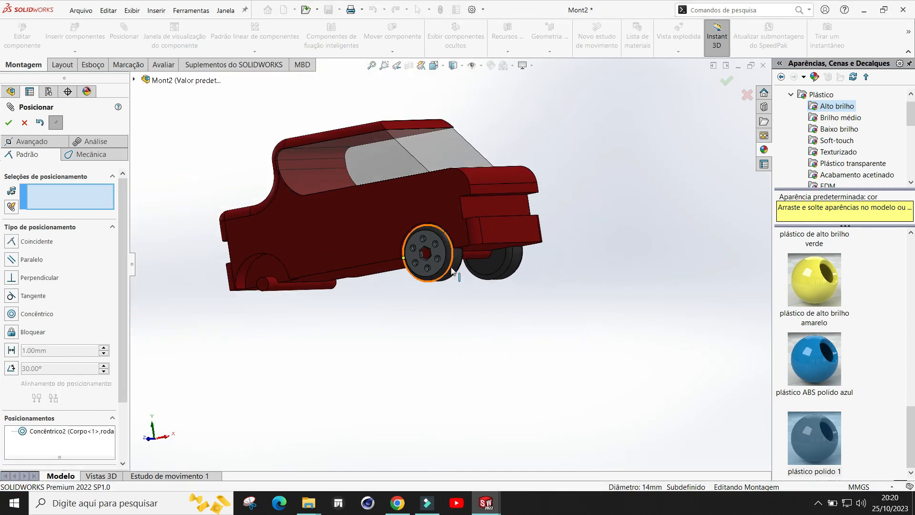
Step: Mate the second wheel's inner face coincident with the rear axle's end face and close the Mate command
left_click_drag(443, 267, 317, 300)
middle_click_drag(500, 332, 253, 258)
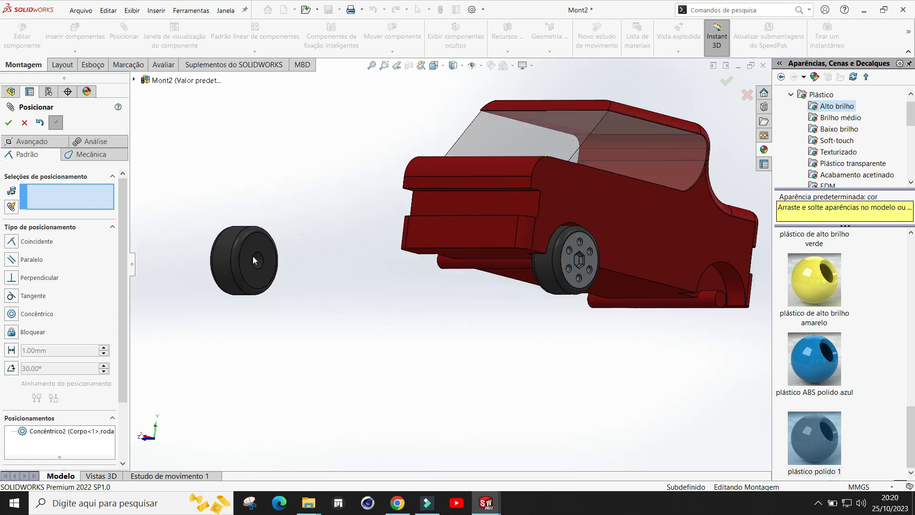
scroll(253, 257, "down", 4)
middle_click_drag(496, 277, 452, 271)
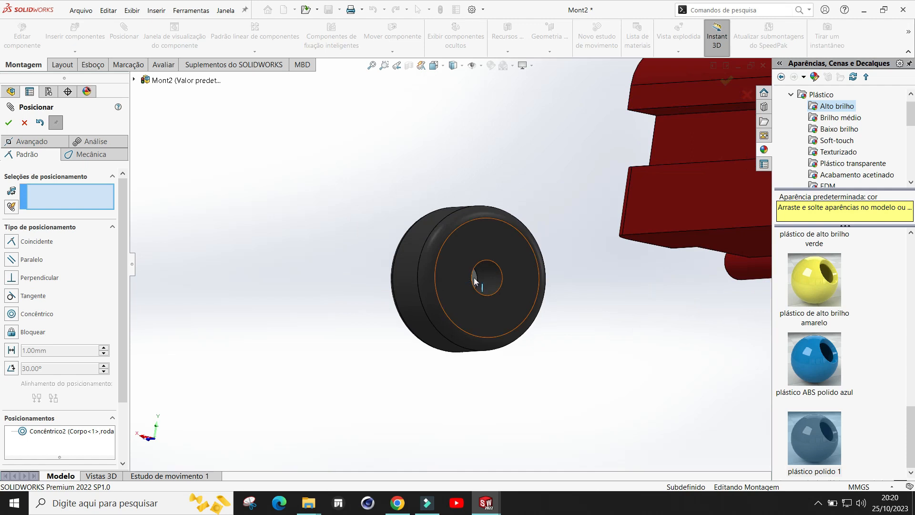
scroll(475, 282, "up", 5)
middle_click_drag(552, 313, 621, 295)
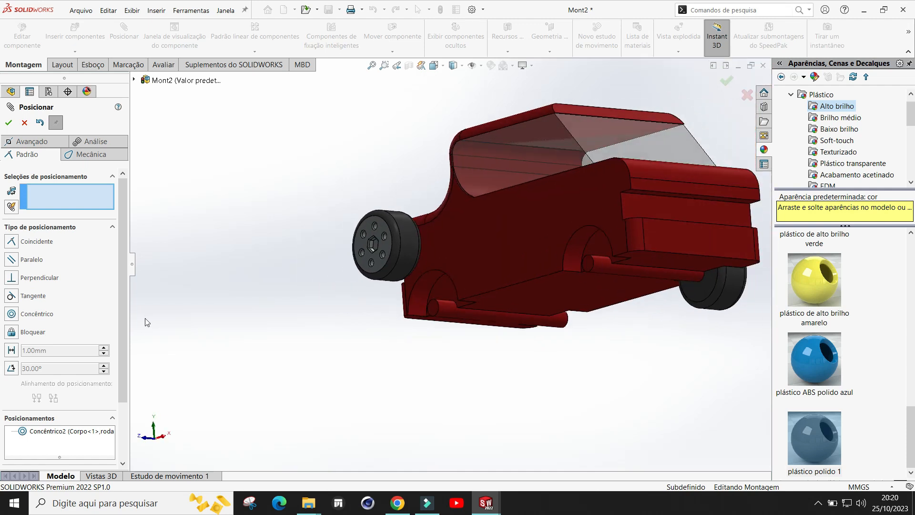
scroll(552, 326, "down", 3)
middle_click_drag(411, 254, 265, 240)
scroll(329, 248, "up", 3)
scroll(259, 255, "up", 2)
scroll(225, 244, "down", 3)
scroll(267, 238, "down", 4)
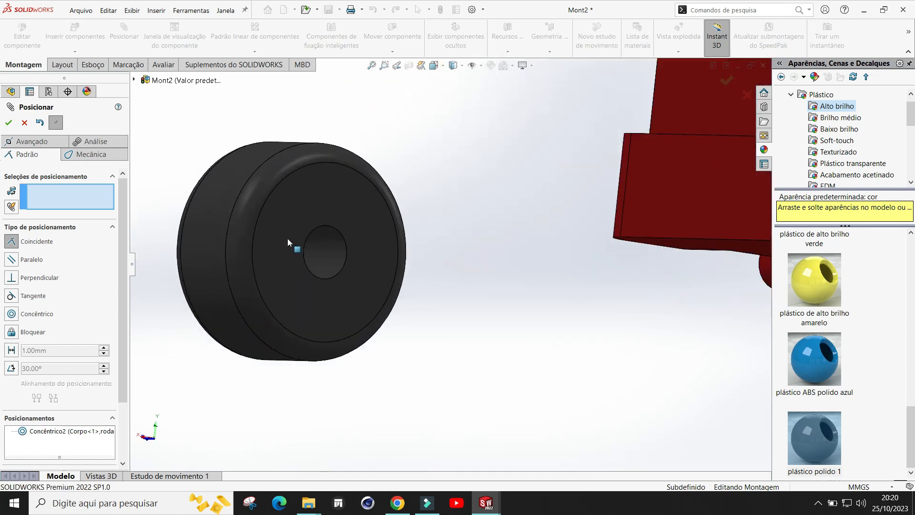
middle_click_drag(460, 269, 442, 271)
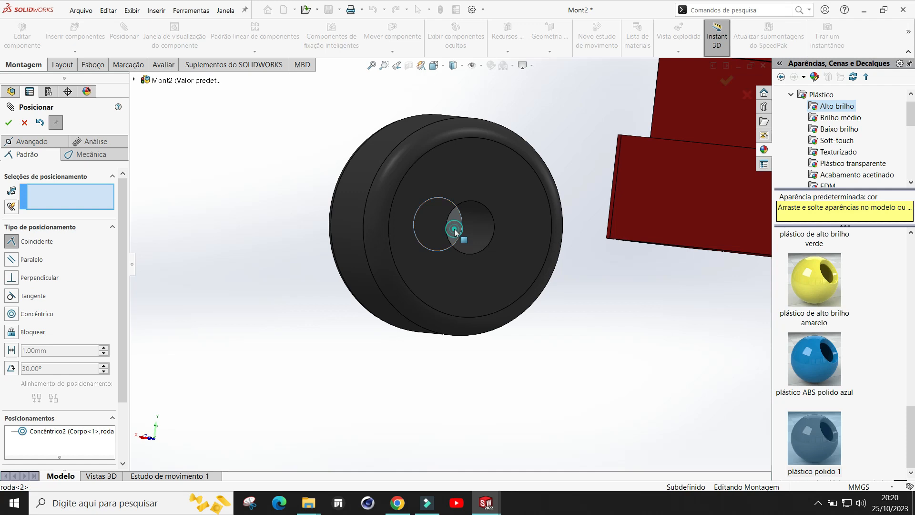
left_click(455, 232)
scroll(352, 333, "up", 3)
middle_click_drag(364, 284, 613, 298)
scroll(651, 281, "down", 5)
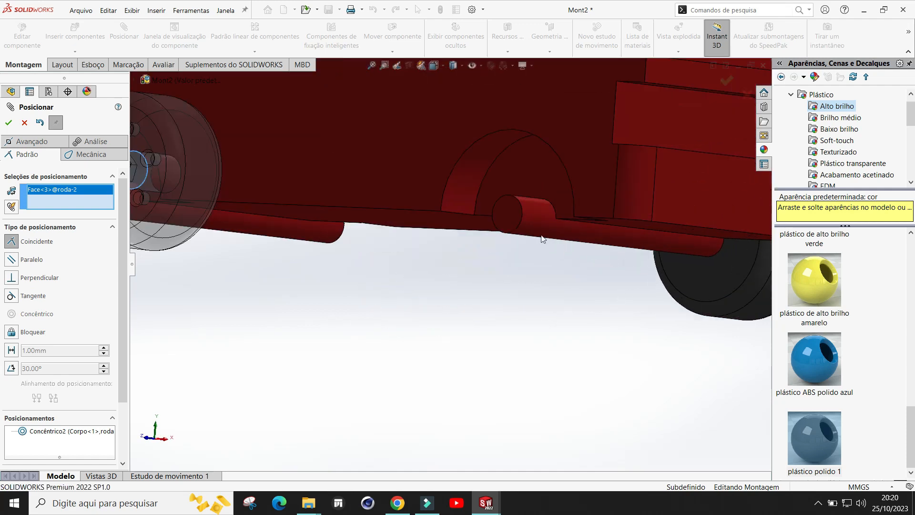
left_click(512, 220)
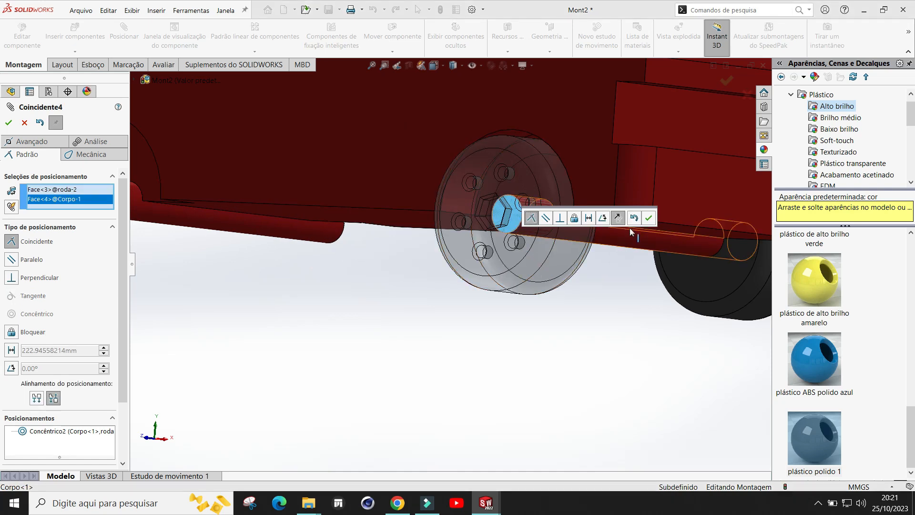
left_click(650, 218)
scroll(541, 277, "up", 5)
middle_click_drag(522, 311, 556, 310)
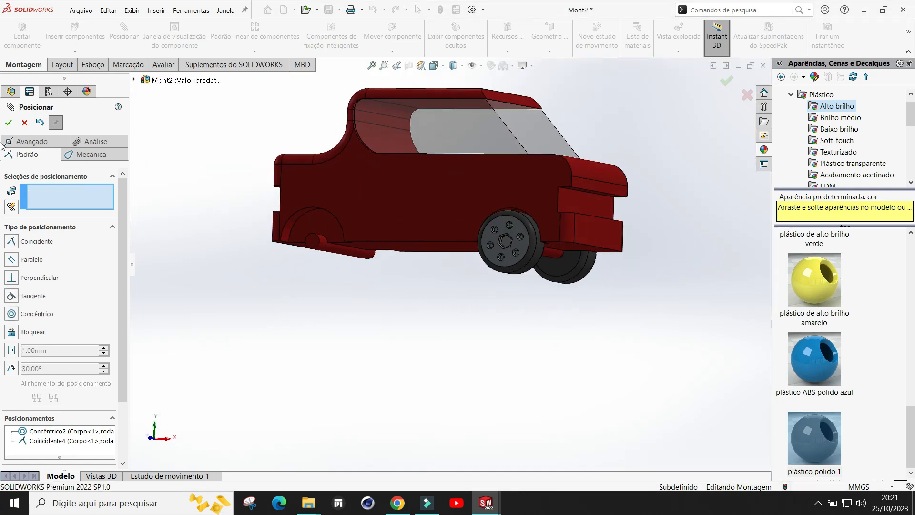
left_click(9, 123)
Step: Save the assembly as a new file in the Semana 10 folder, entering a new file name
scroll(576, 185, "down", 2)
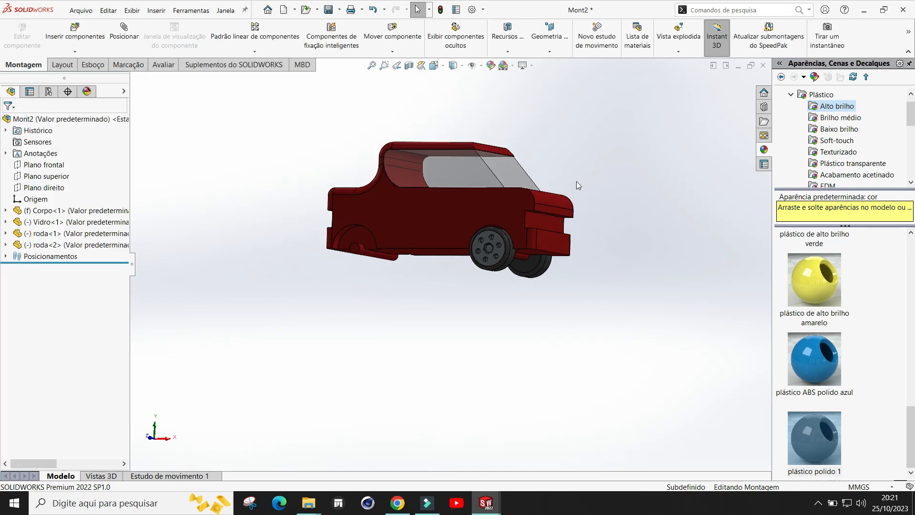
left_click(340, 10)
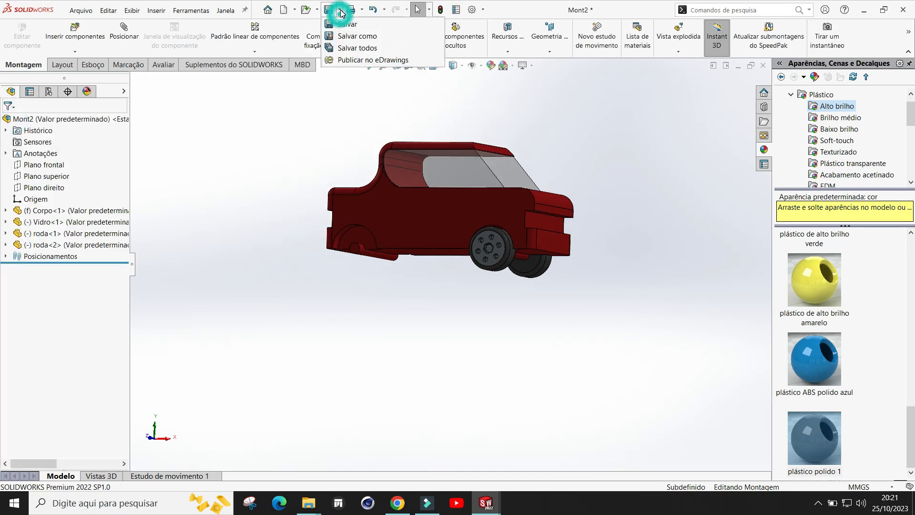
left_click(349, 34)
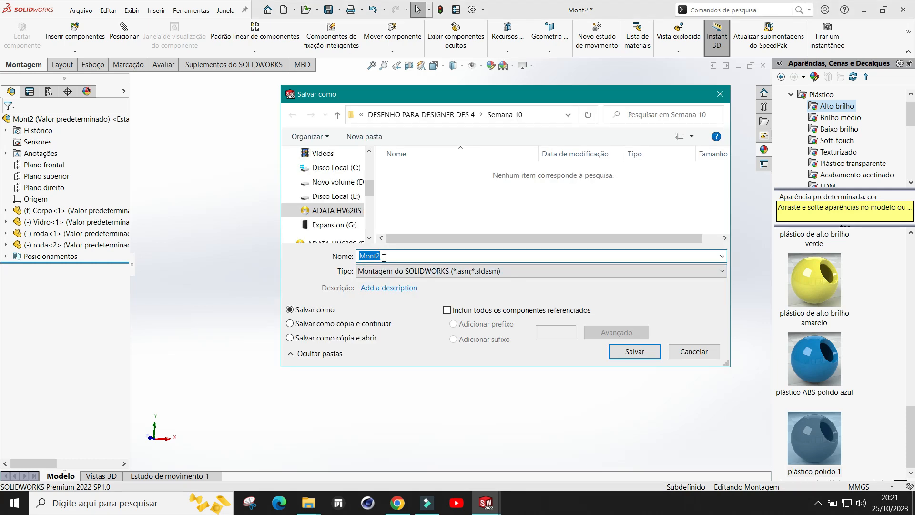
type("carro")
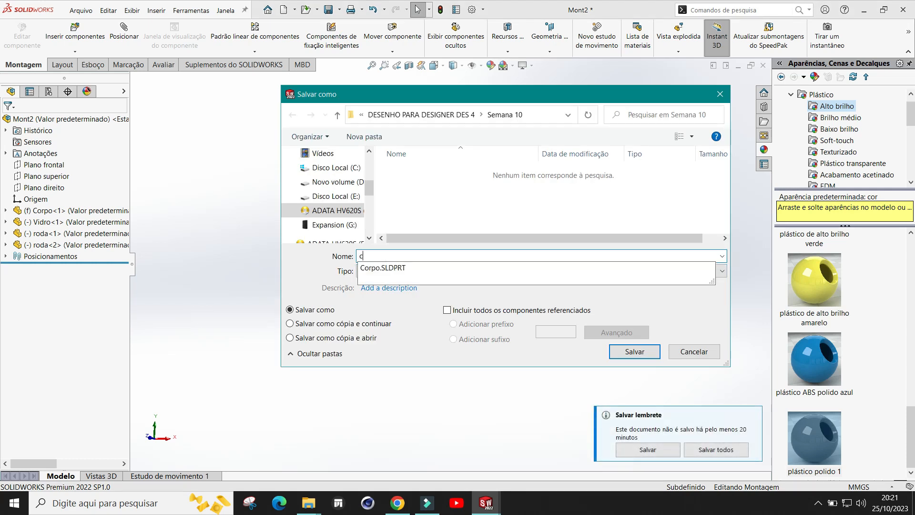
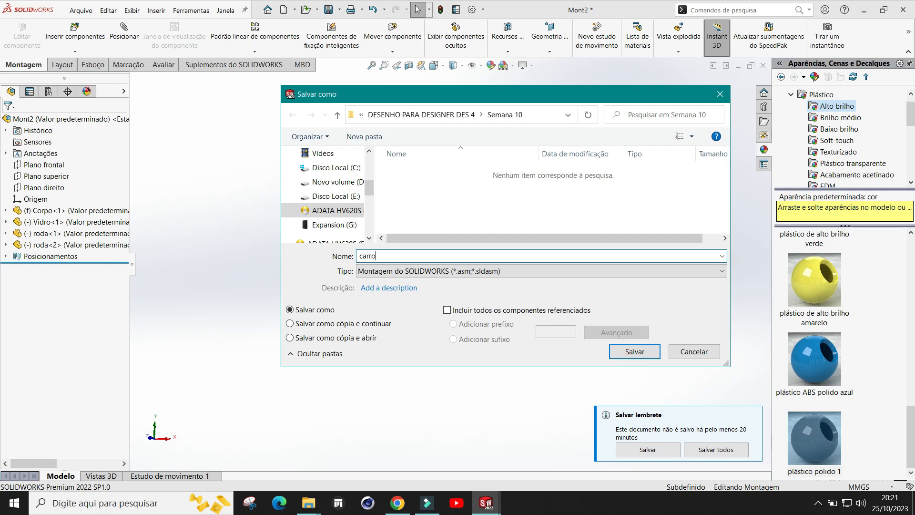
Step: Finish saving the assembly, choosing to save all modified referenced components along with it
left_click(633, 352)
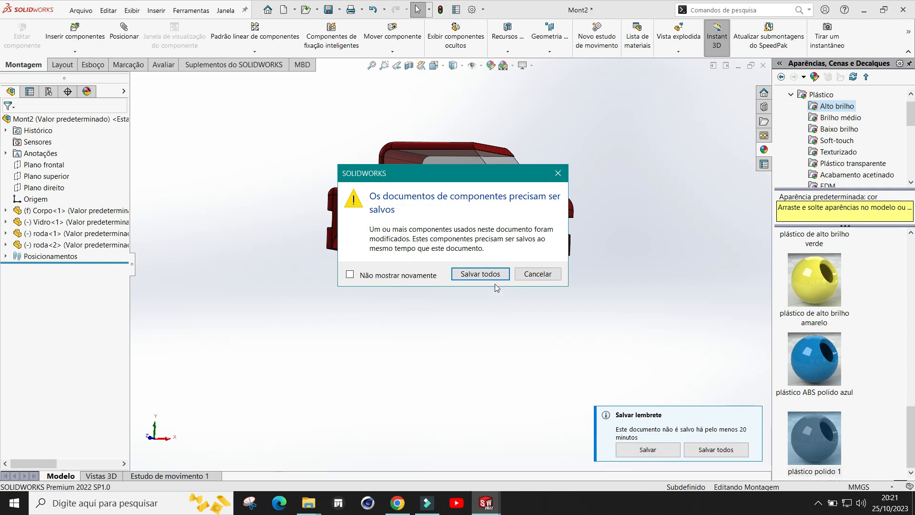
left_click(493, 277)
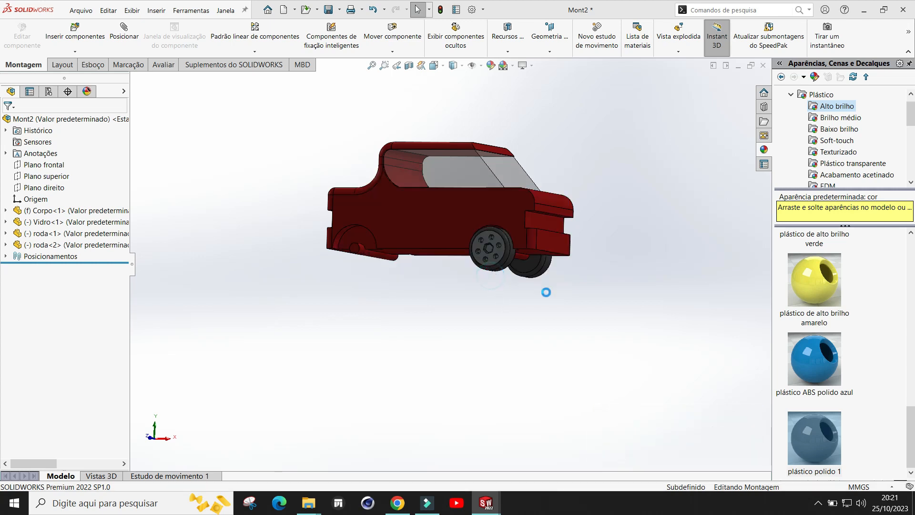
Step: Insert a third roda wheel part from the Semana 10 folder and place it beside the car
middle_click_drag(413, 285, 481, 261)
left_click(77, 38)
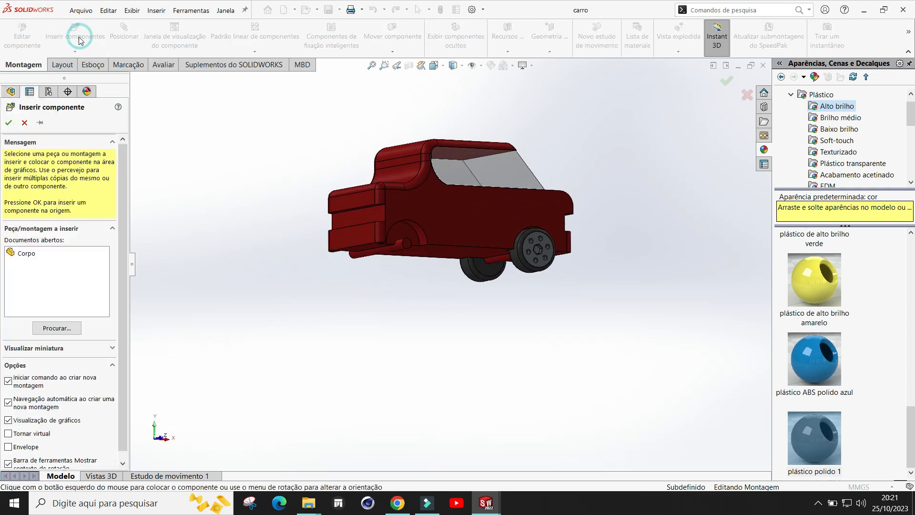
left_click(60, 329)
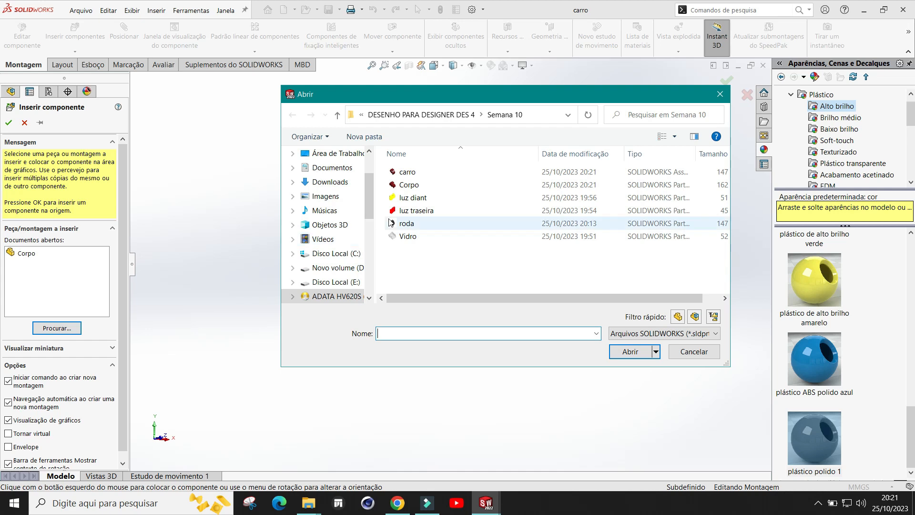
left_click(410, 224)
double_click(411, 225)
scroll(435, 273, "down", 2)
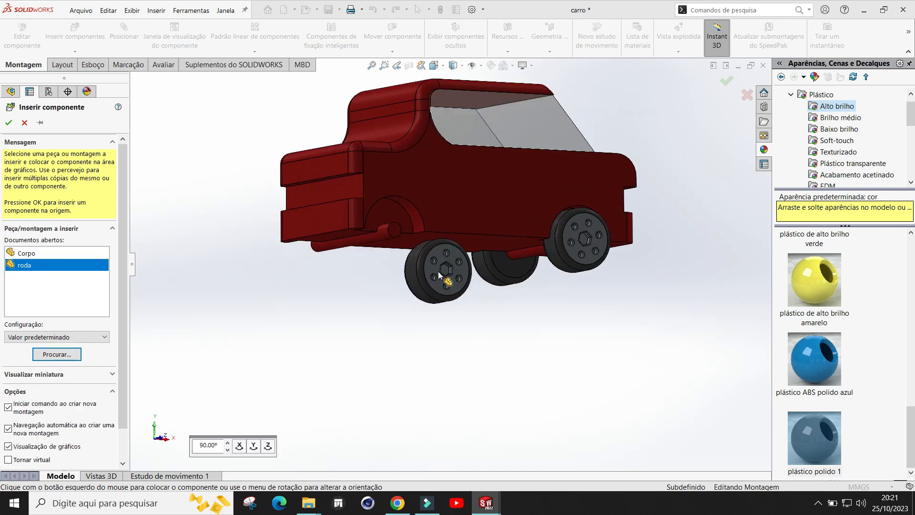
scroll(403, 280, "up", 2)
middle_click_drag(405, 281, 511, 274)
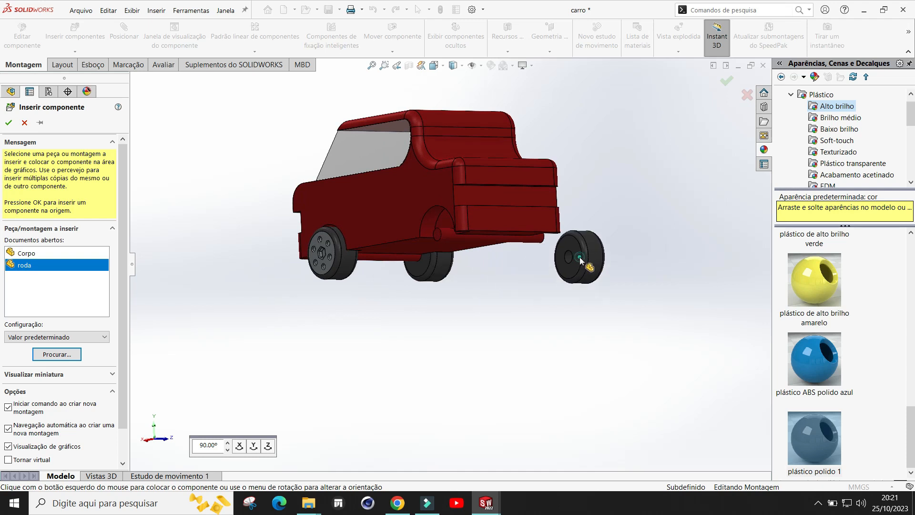
left_click(614, 258)
scroll(615, 275, "down", 2)
scroll(605, 260, "up", 3)
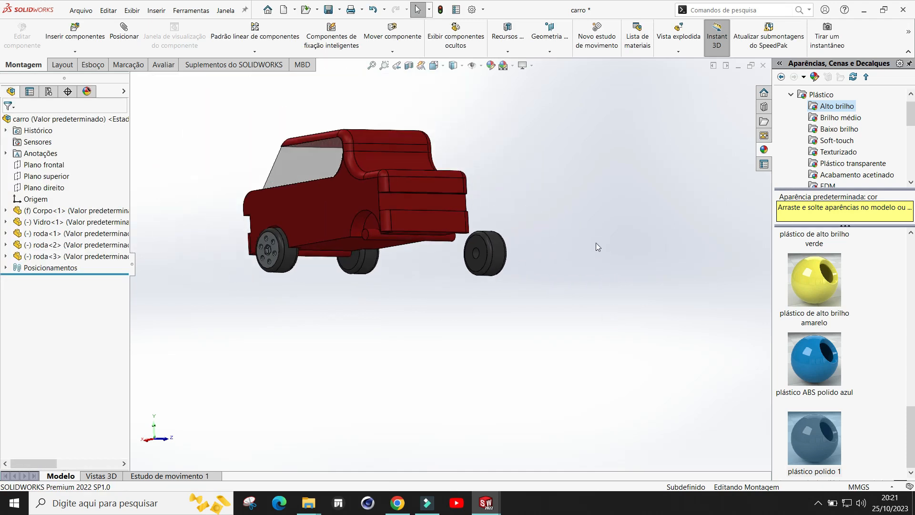
Step: Try to mate the third wheel's bore coincident with the car body's second axle, then exit the Mate command
left_click(117, 37)
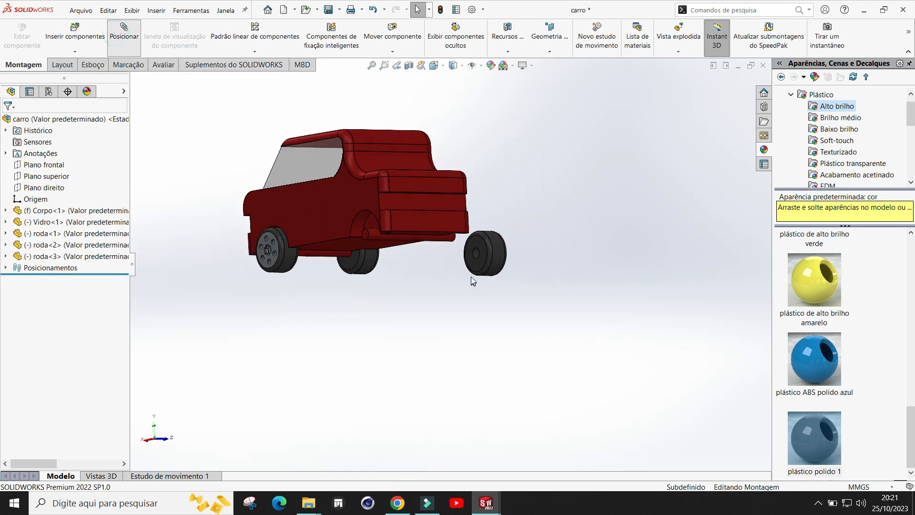
scroll(475, 270, "down", 2)
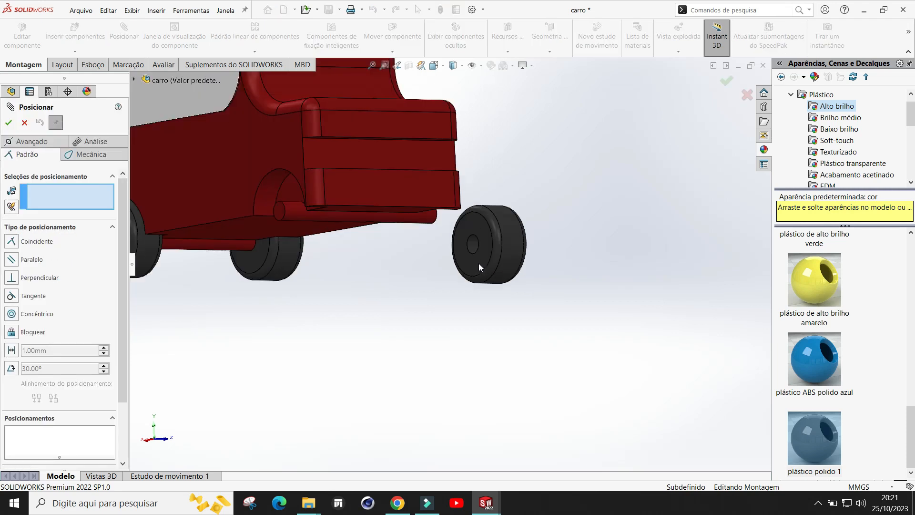
left_click(13, 241)
scroll(482, 261, "down", 2)
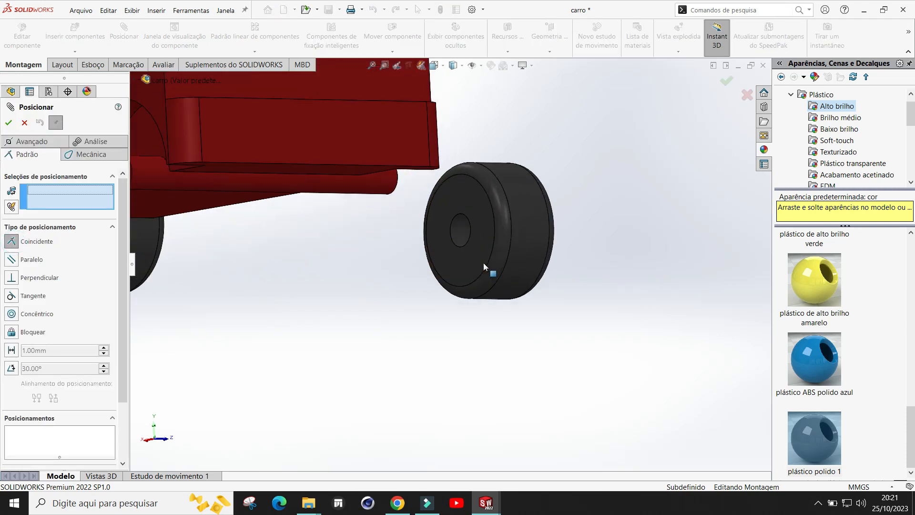
left_click(460, 237)
scroll(537, 253, "up", 5)
middle_click_drag(536, 254, 440, 242)
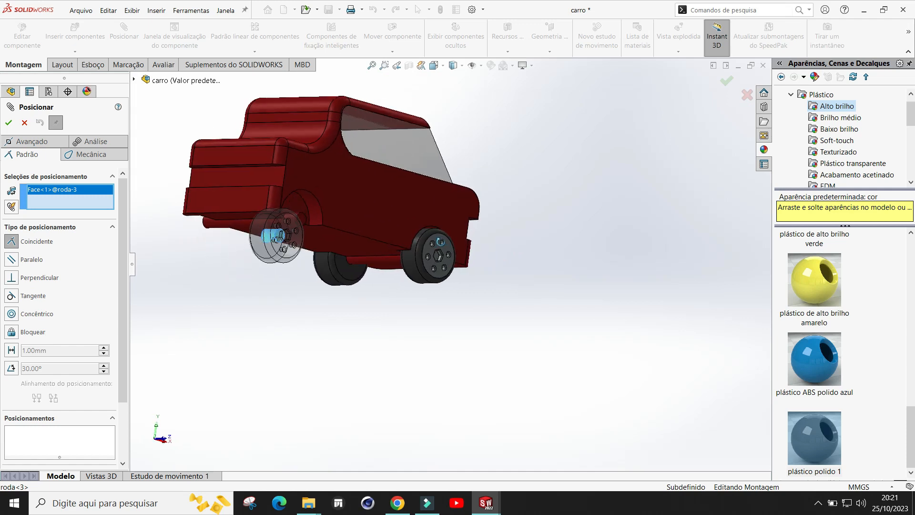
scroll(286, 259, "down", 3)
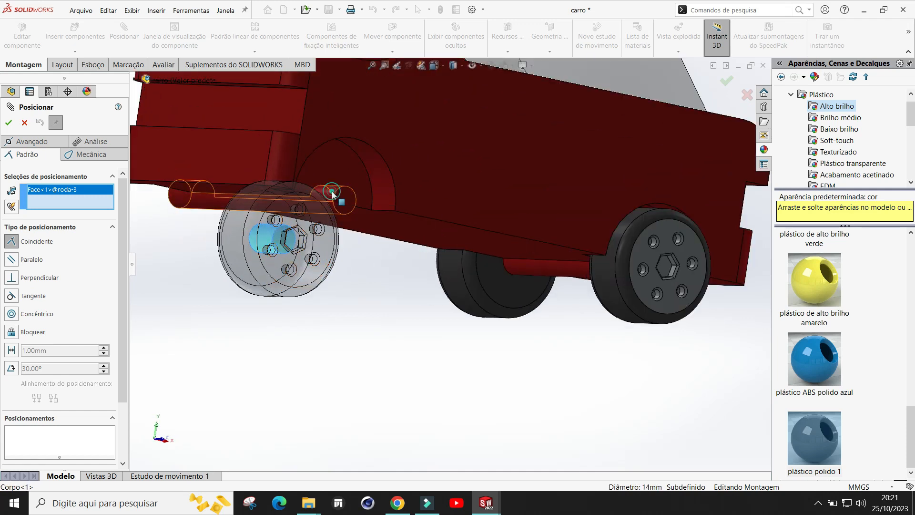
left_click(332, 193)
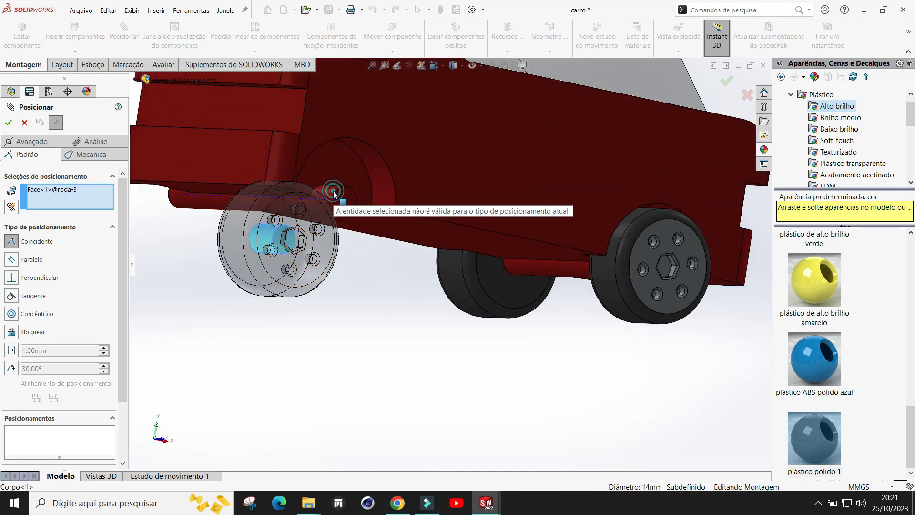
scroll(384, 290, "down", 2)
middle_click_drag(382, 286, 297, 159)
scroll(377, 237, "up", 3)
scroll(295, 176, "down", 3)
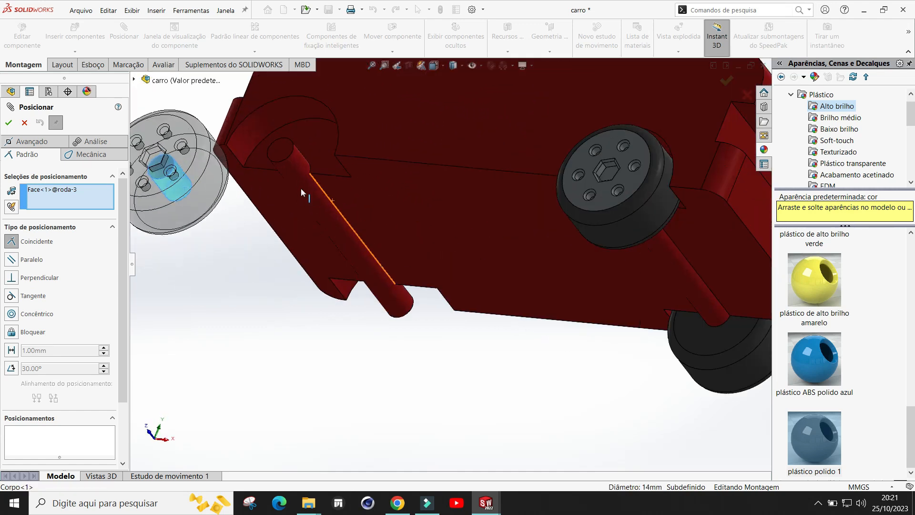
left_click(294, 154)
key("Escape")
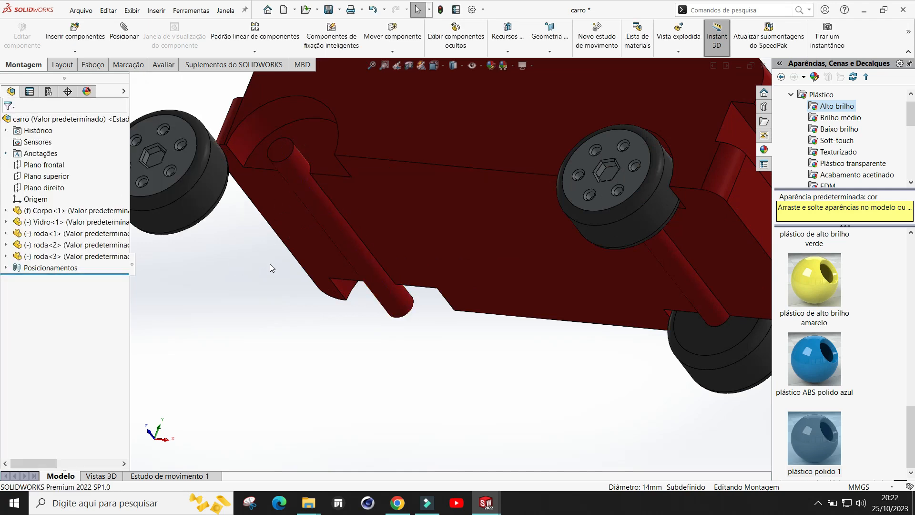
Step: Mate the third wheel's bore concentric with the car body's second axle
scroll(272, 264, "up", 2)
middle_click_drag(321, 281, 163, 102)
left_click(123, 38)
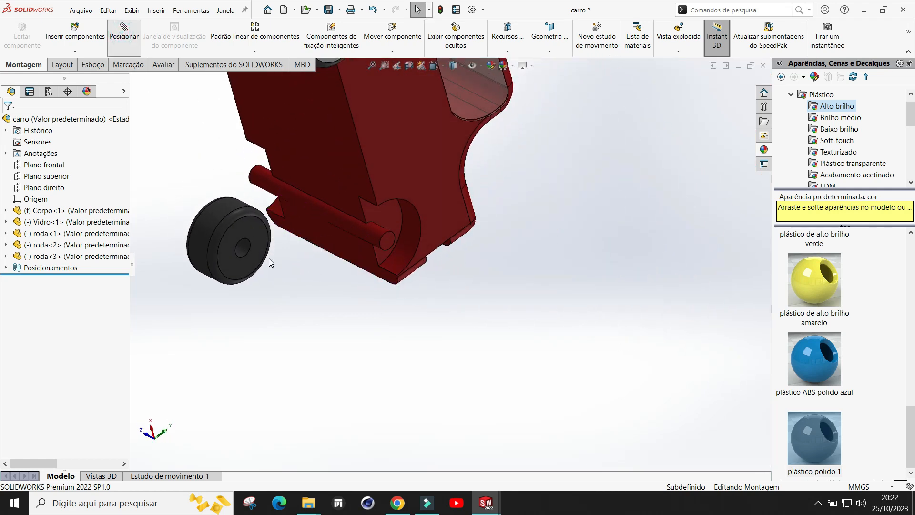
scroll(292, 258, "down", 5)
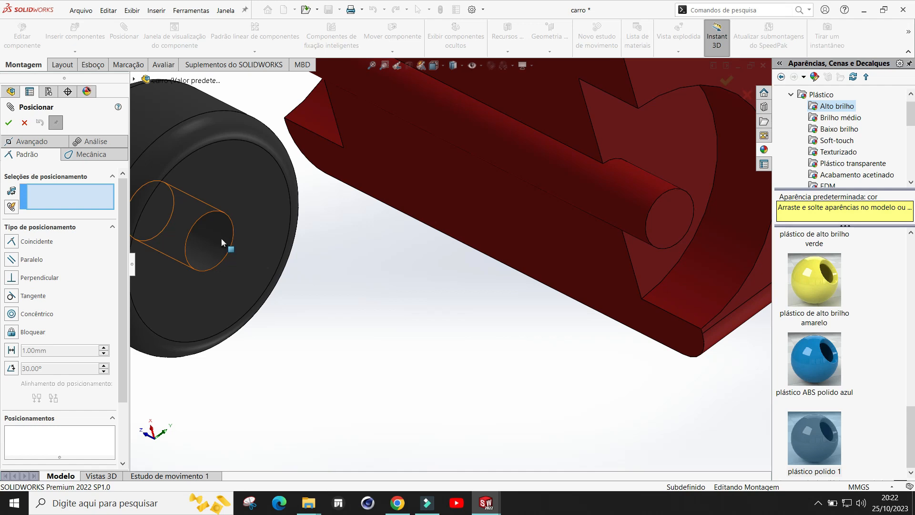
left_click(221, 241)
scroll(270, 241, "up", 8)
middle_click_drag(380, 203, 445, 244)
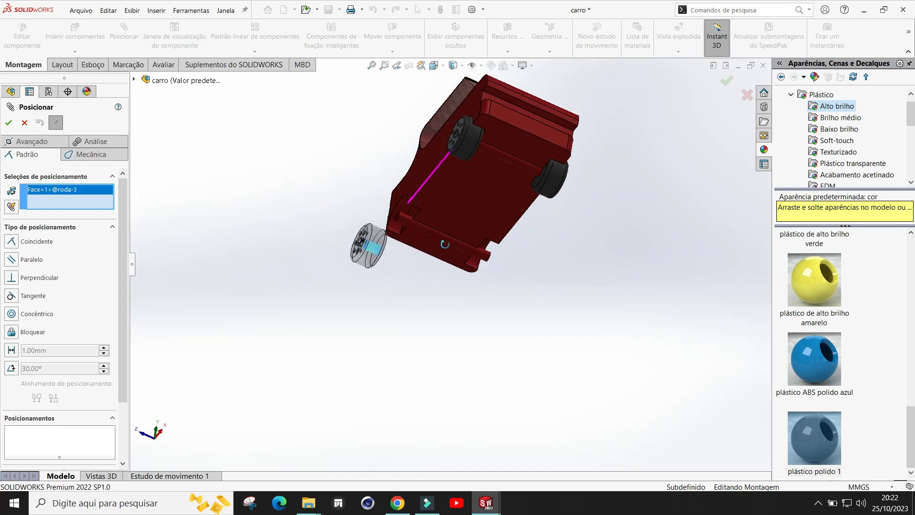
scroll(407, 239, "down", 8)
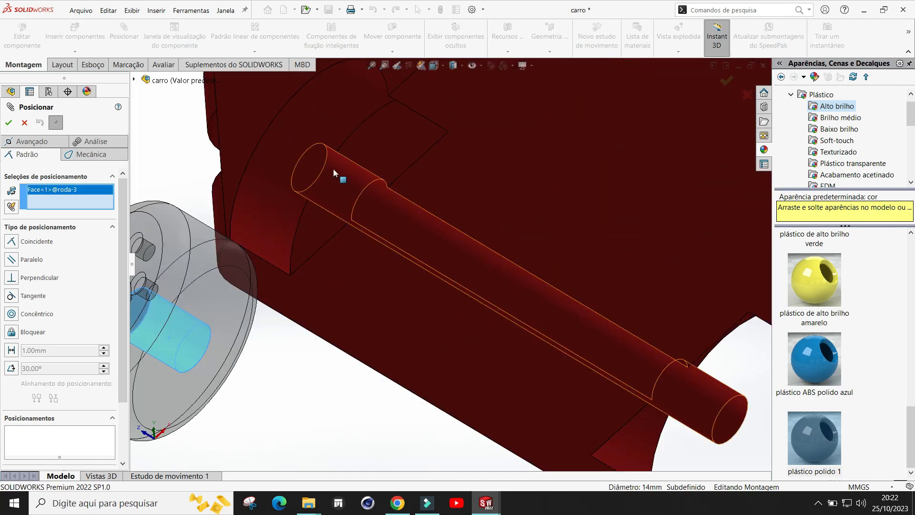
left_click(333, 168)
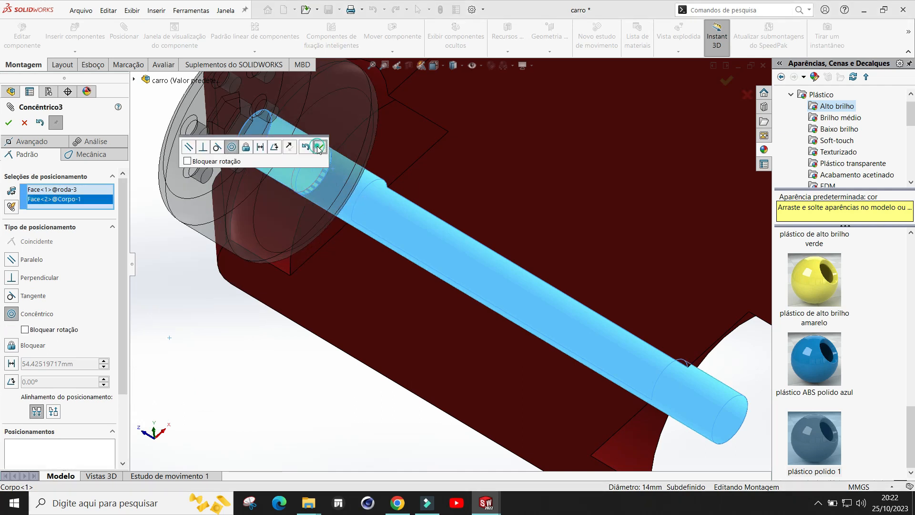
left_click(318, 150)
Step: Mate the third wheel's inner face coincident with the axle's end face and close the Mate command
scroll(358, 272, "up", 6)
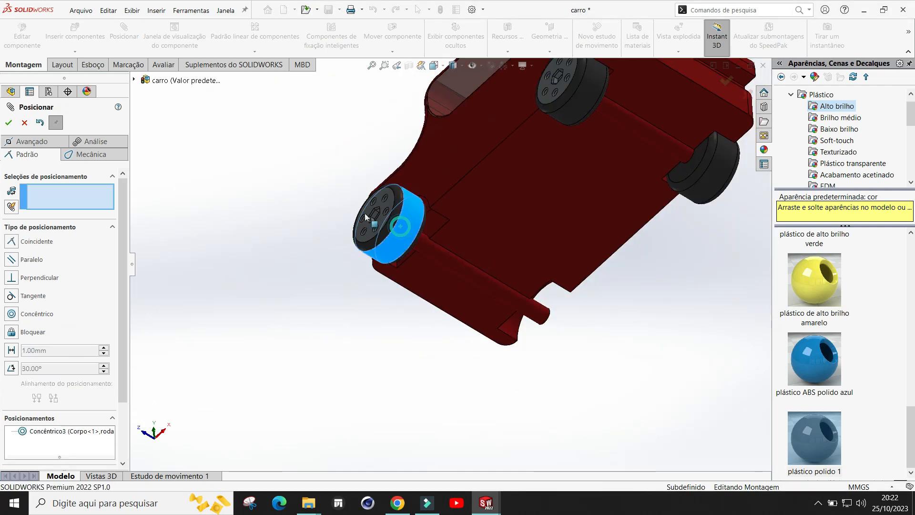
left_click_drag(364, 213, 232, 183)
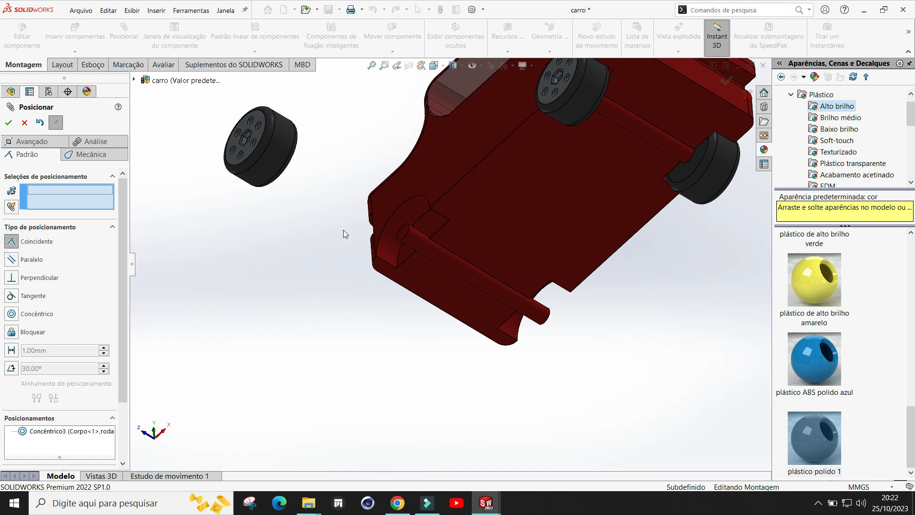
middle_click_drag(343, 230, 364, 179)
scroll(250, 202, "down", 8)
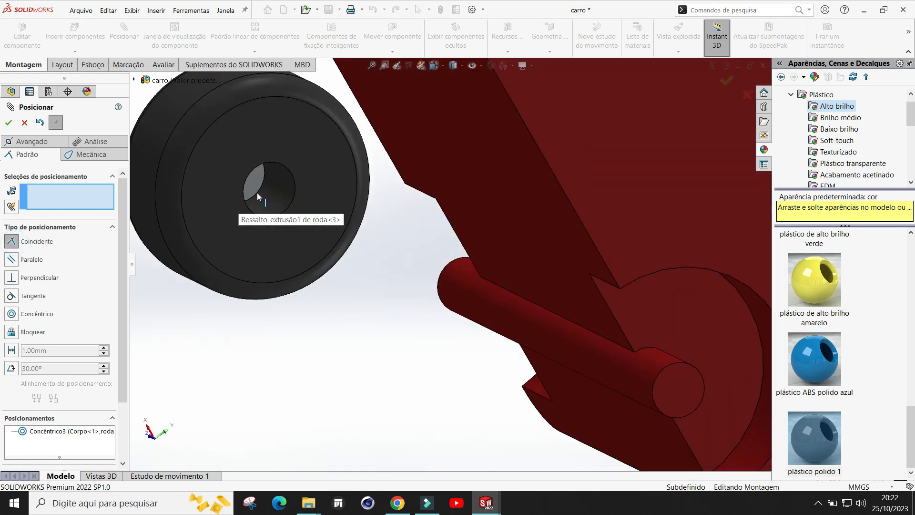
left_click(256, 186)
scroll(427, 307, "up", 3)
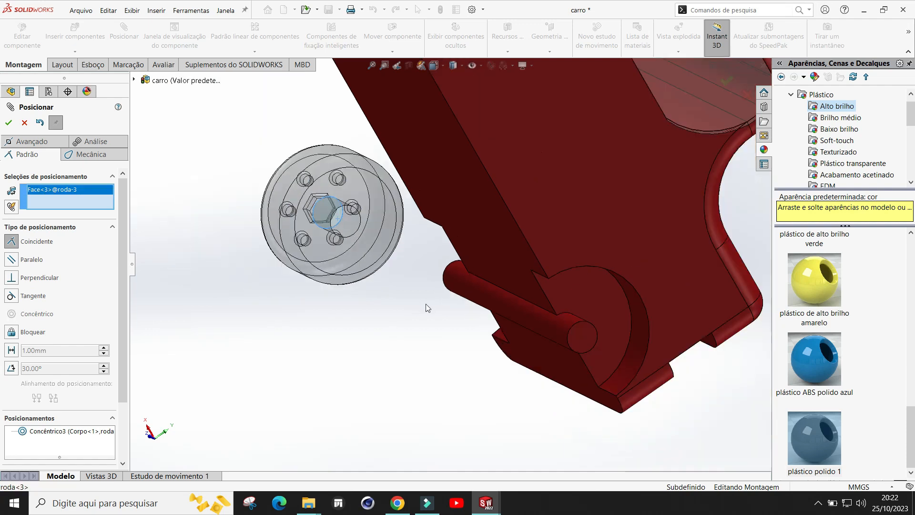
scroll(415, 307, "up", 2)
middle_click_drag(475, 323, 620, 321)
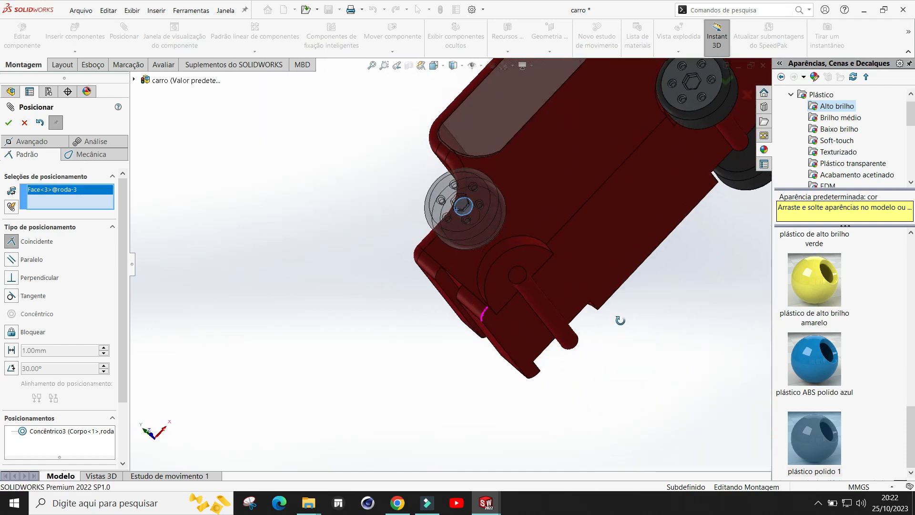
left_click(518, 277)
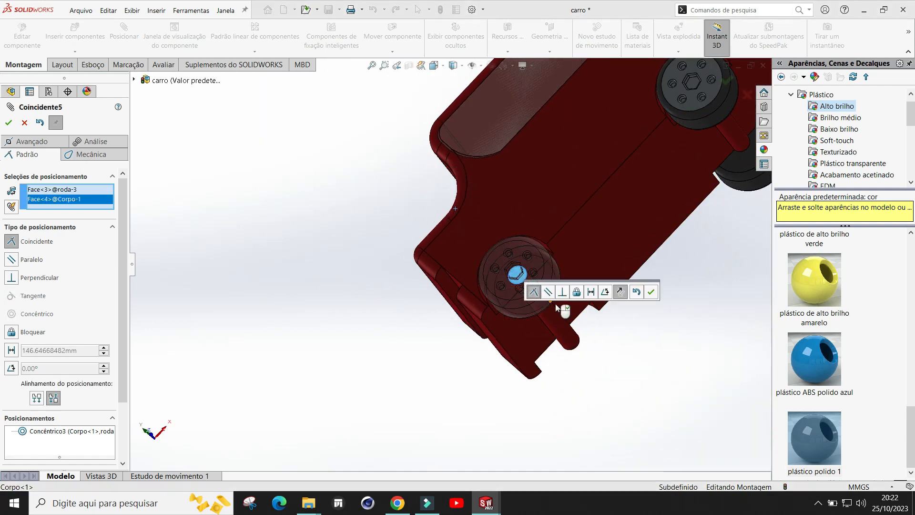
left_click(652, 293)
scroll(650, 293, "down", 5)
middle_click_drag(634, 321, 436, 403)
middle_click_drag(605, 224, 565, 228)
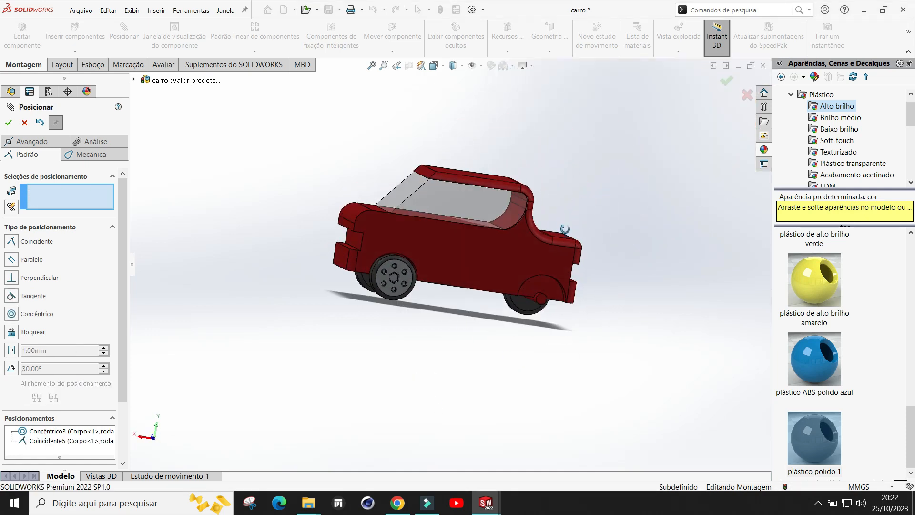
left_click(9, 123)
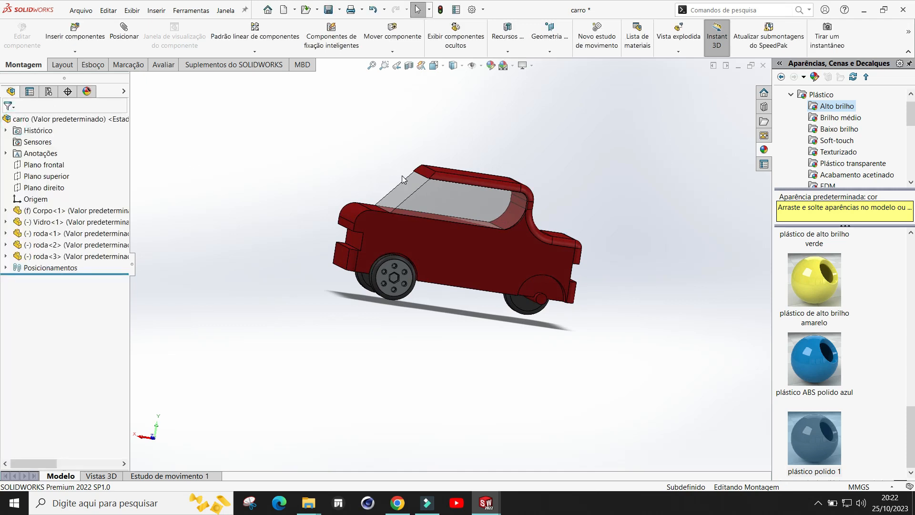
Step: Insert a fourth roda wheel part and place it near the car
scroll(565, 236, "down", 3)
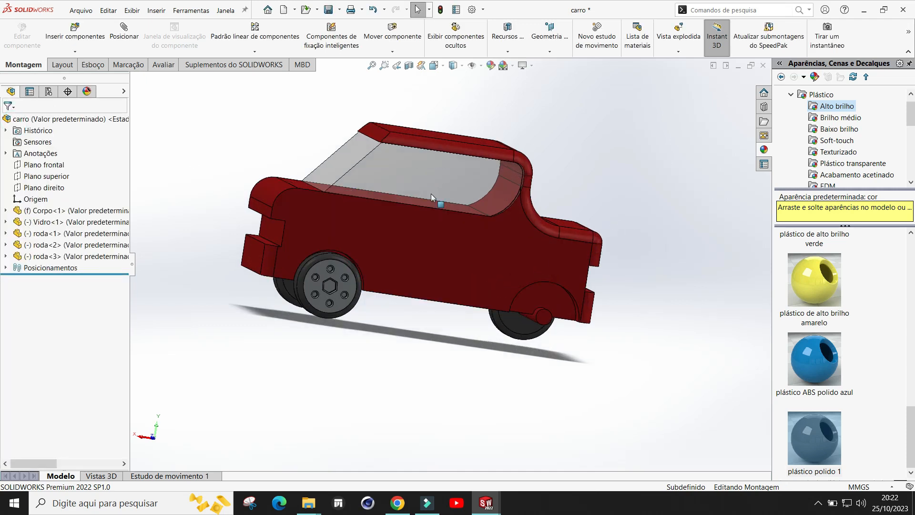
left_click(75, 31)
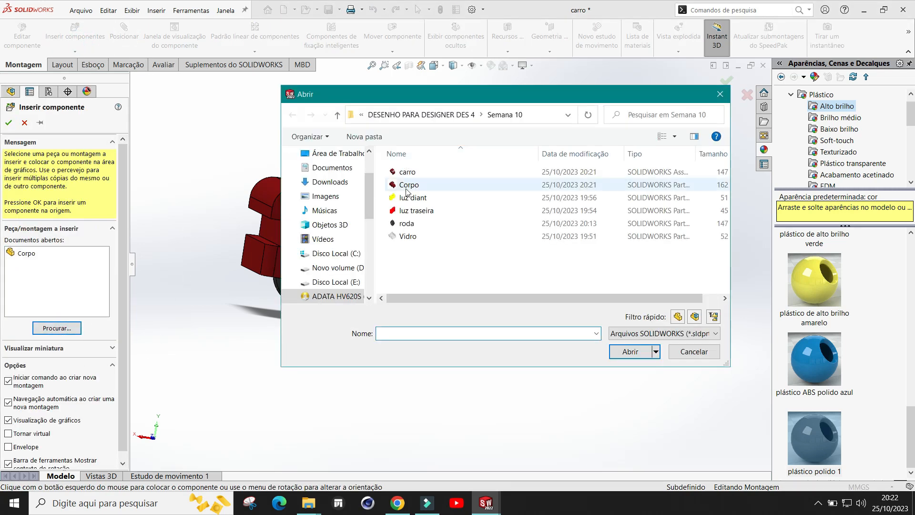
double_click(409, 224)
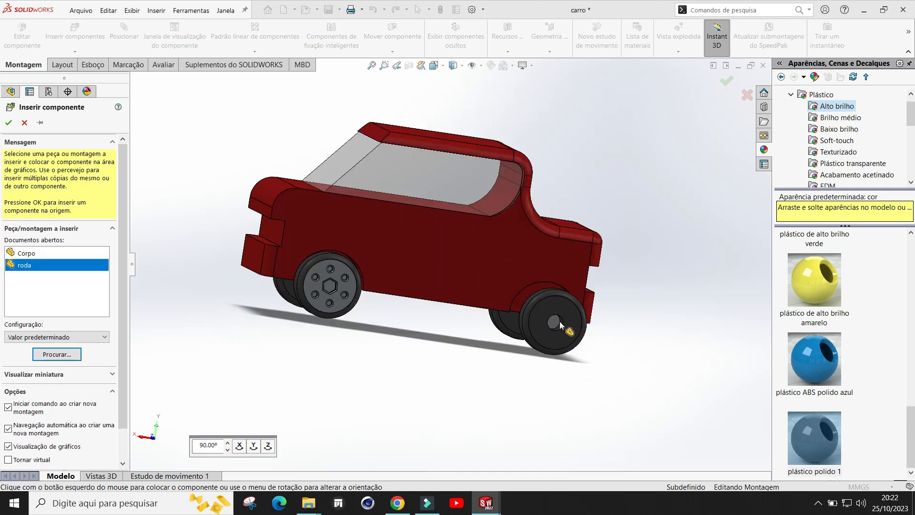
scroll(553, 377, "down", 2)
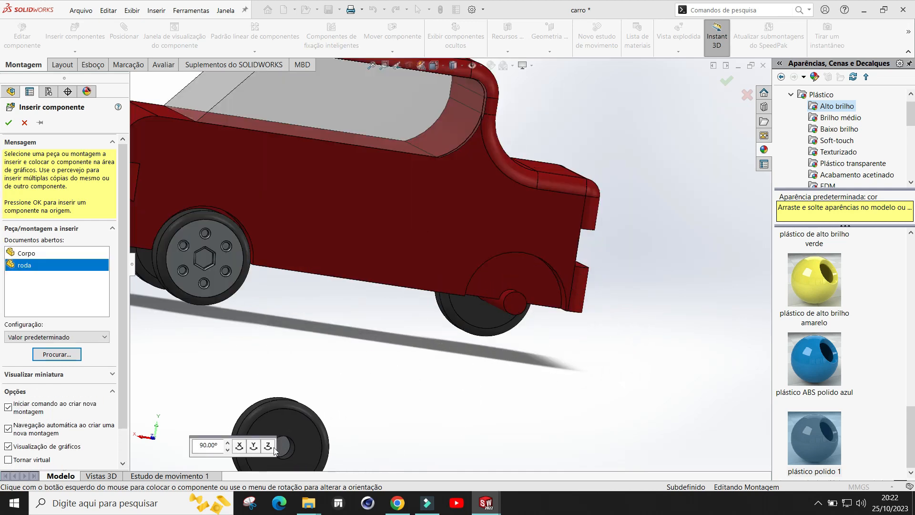
left_click(254, 446)
left_click(253, 446)
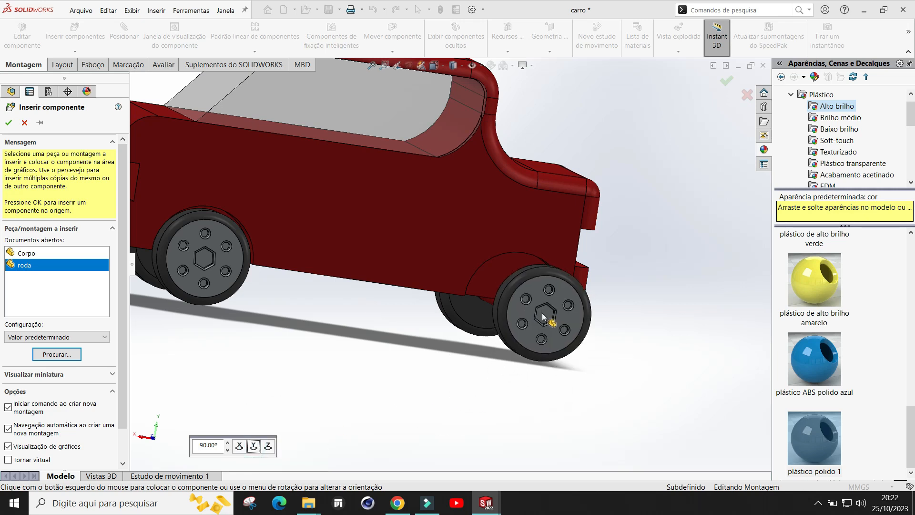
scroll(585, 348, "up", 3)
middle_click_drag(532, 315, 571, 311)
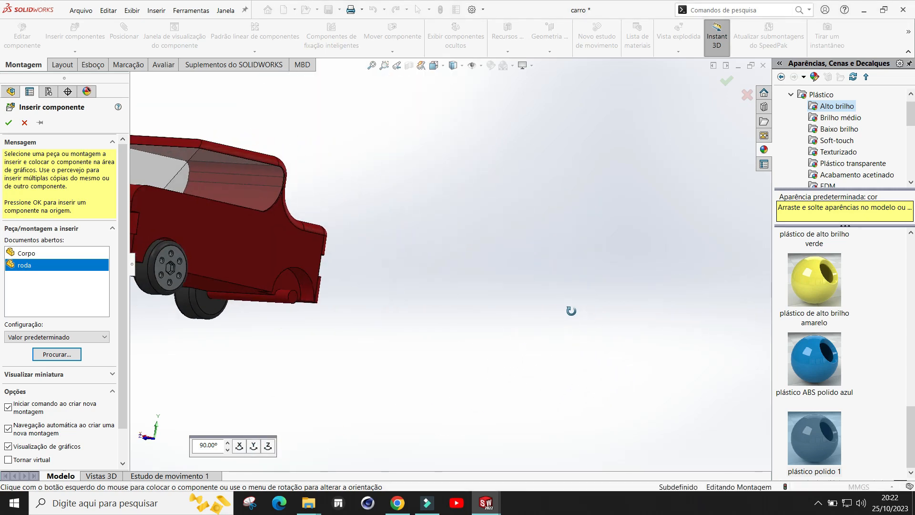
Step: Place the fourth wheel beside the car and mate its bore concentric with the car body's second axle
left_click(362, 313)
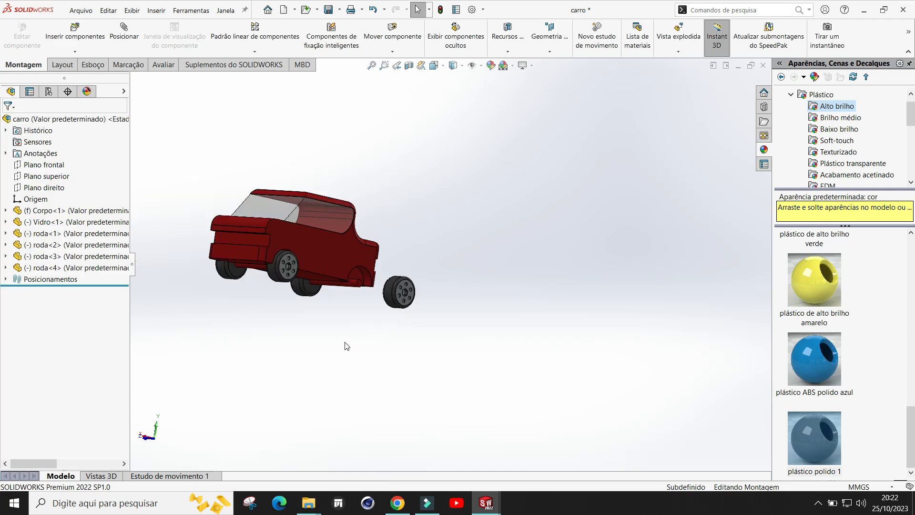
scroll(356, 284, "down", 3)
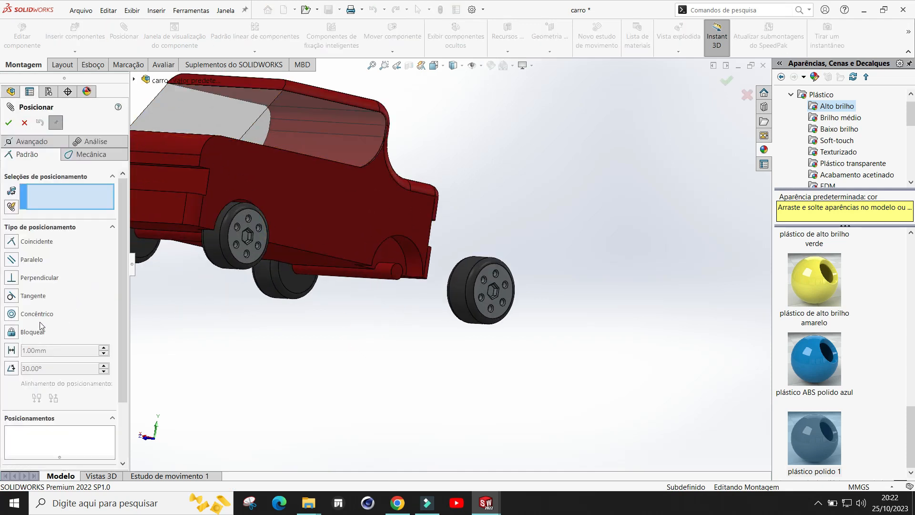
scroll(450, 271, "down", 3)
middle_click_drag(312, 267, 435, 319)
scroll(195, 384, "down", 1)
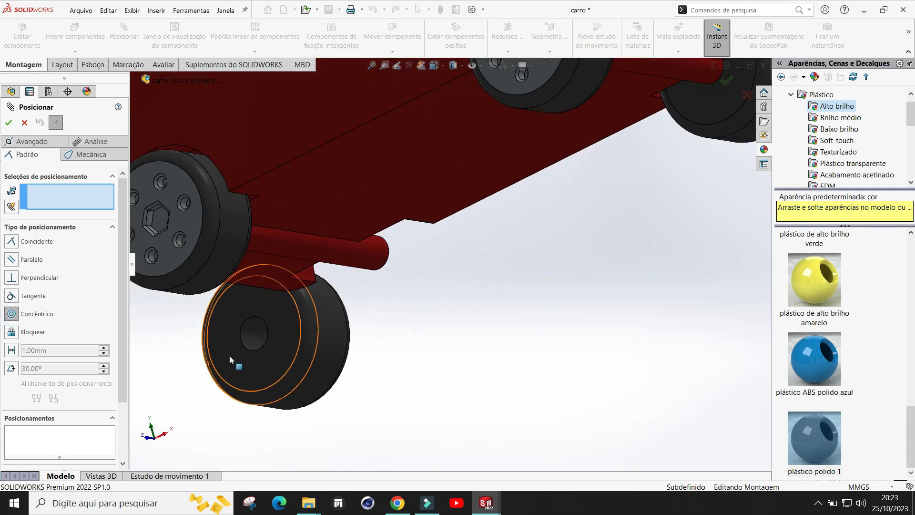
left_click(250, 336)
scroll(537, 279, "up", 3)
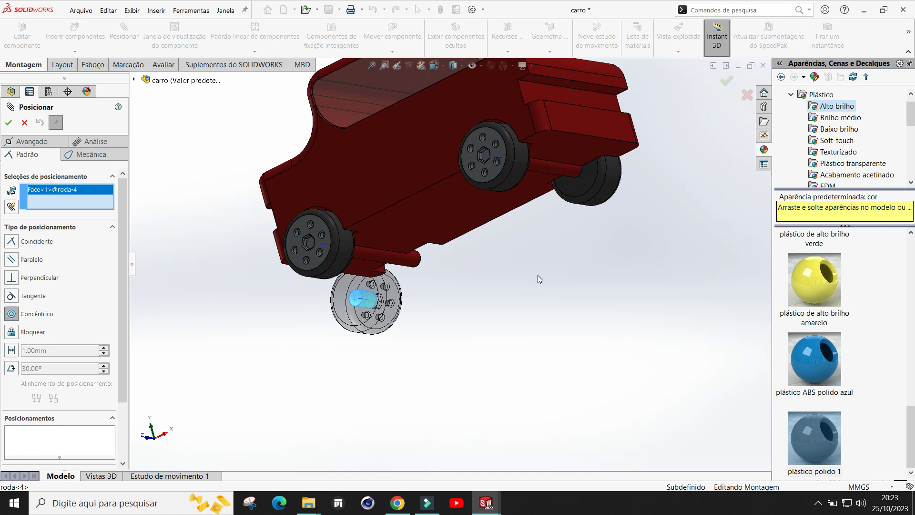
middle_click_drag(538, 276, 582, 265)
scroll(585, 263, "down", 3)
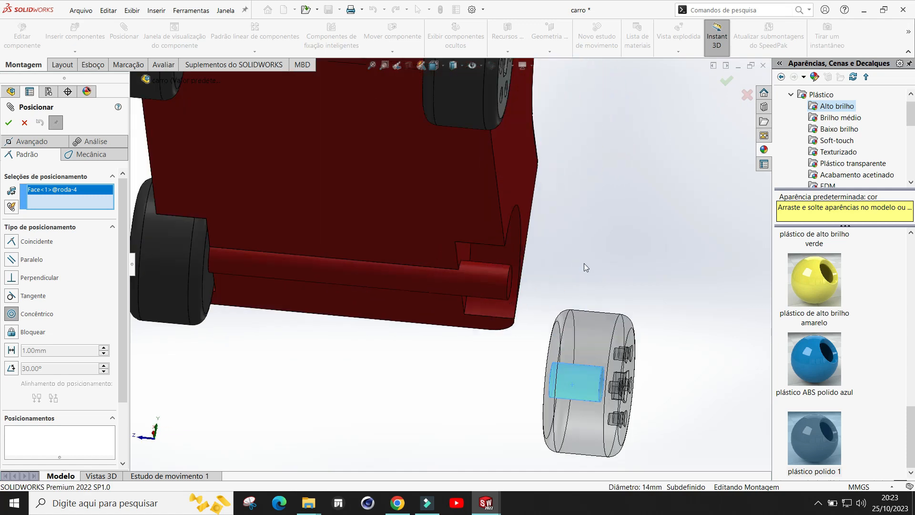
left_click(491, 281)
left_click(637, 301)
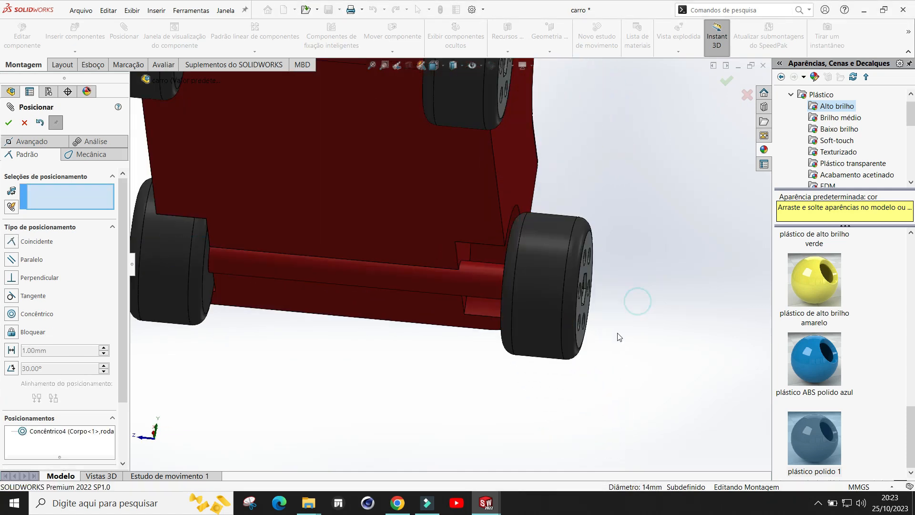
Step: Mate the fourth wheel's inner face coincident with the axle's end face and close the Mate command
left_click_drag(528, 276, 723, 275)
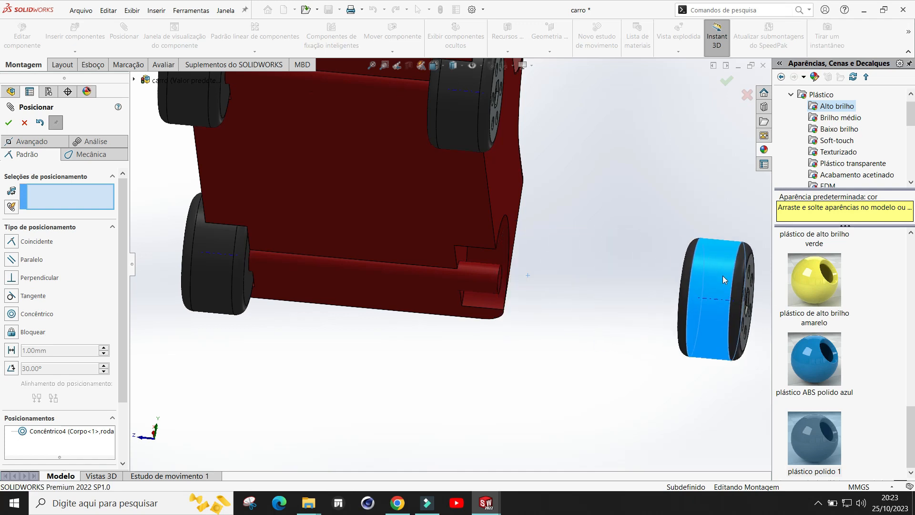
scroll(528, 298, "up", 4)
middle_click_drag(523, 310, 606, 288)
scroll(606, 288, "up", 5)
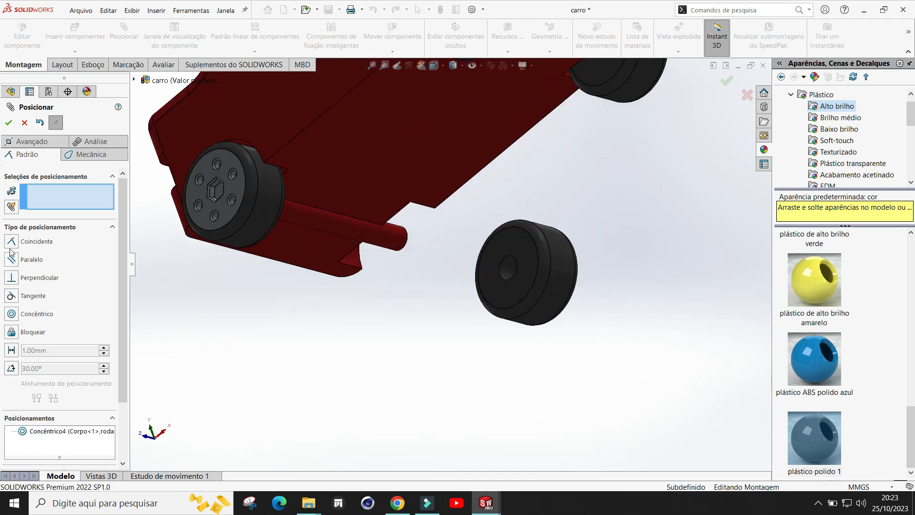
scroll(585, 289, "down", 4)
middle_click_drag(436, 305, 456, 319)
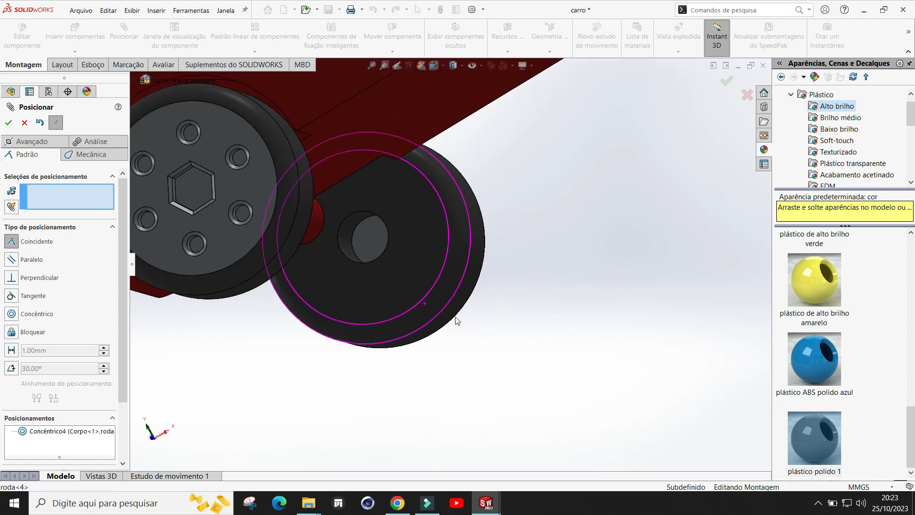
left_click(373, 244)
scroll(613, 276, "up", 4)
middle_click_drag(613, 276, 585, 262)
left_click(661, 240)
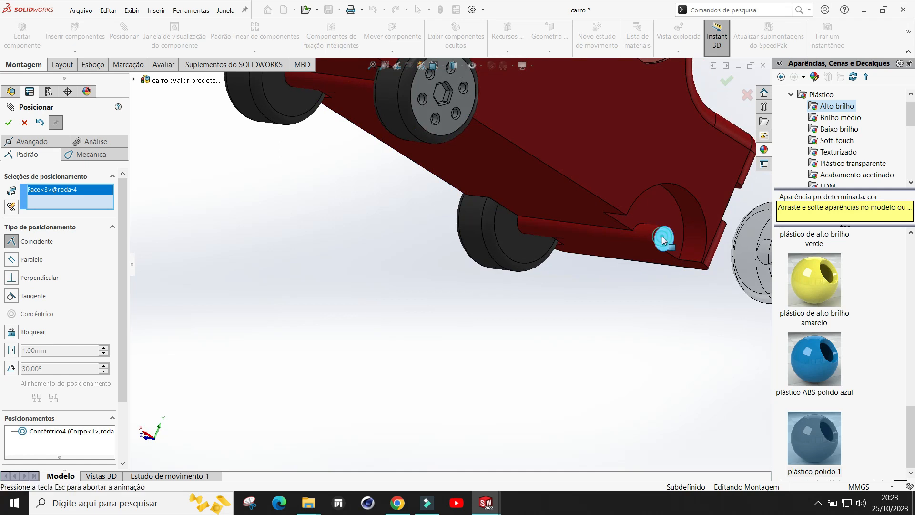
left_click(758, 294)
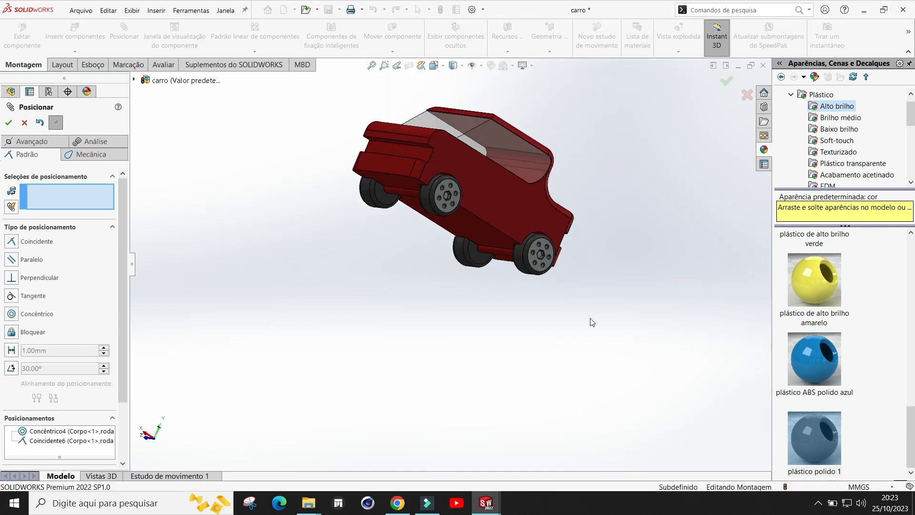
middle_click_drag(515, 206, 487, 223)
scroll(490, 153, "down", 2)
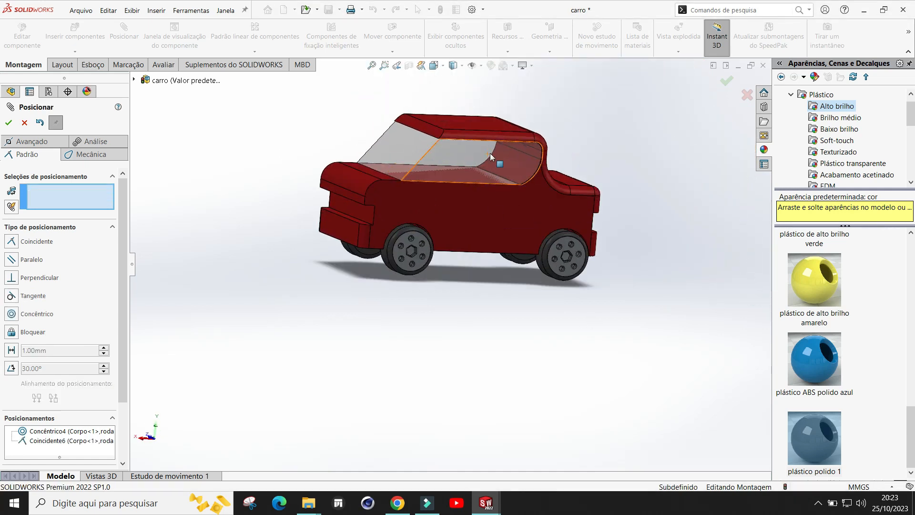
middle_click_drag(515, 355, 525, 364)
left_click(9, 123)
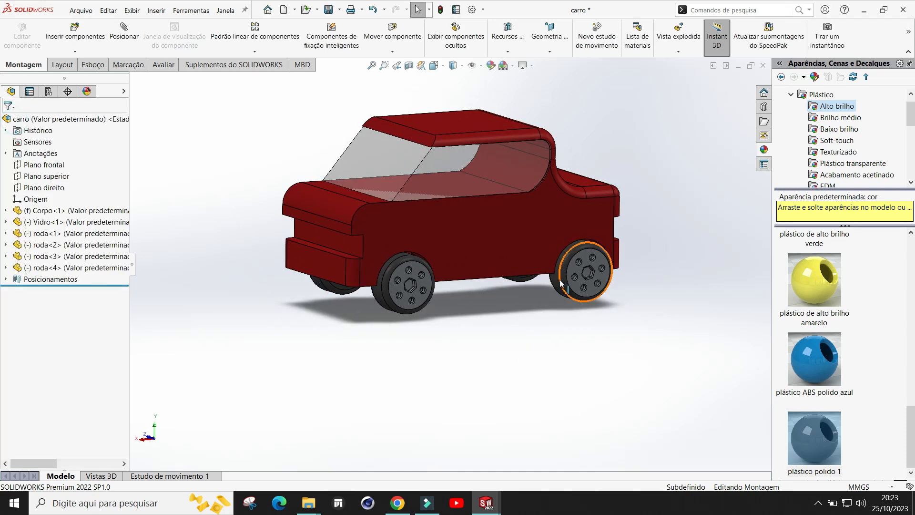
mouse_move(495, 322)
middle_mouse_down()
mouse_move(492, 299)
mouse_move(474, 319)
mouse_move(493, 315)
mouse_move(495, 327)
middle_mouse_up()
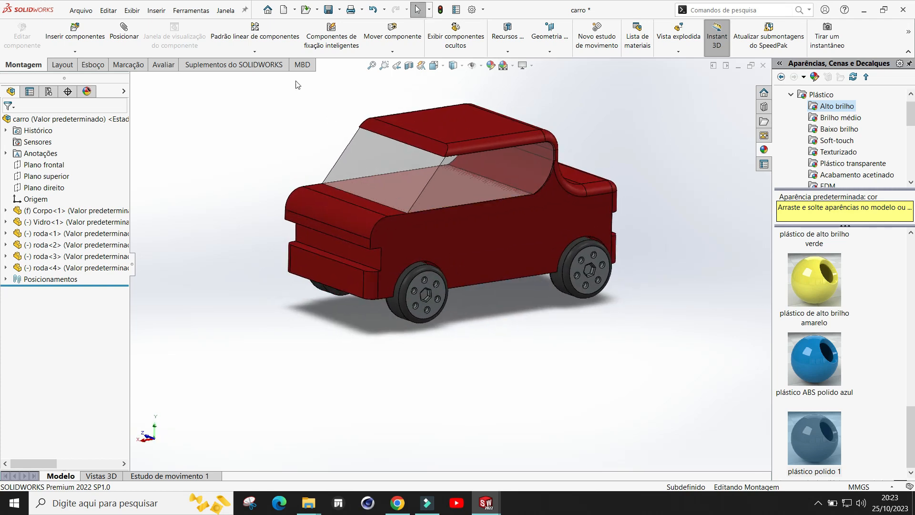
Step: Insert the luz diant front light part and place it in front of the car
left_click(76, 37)
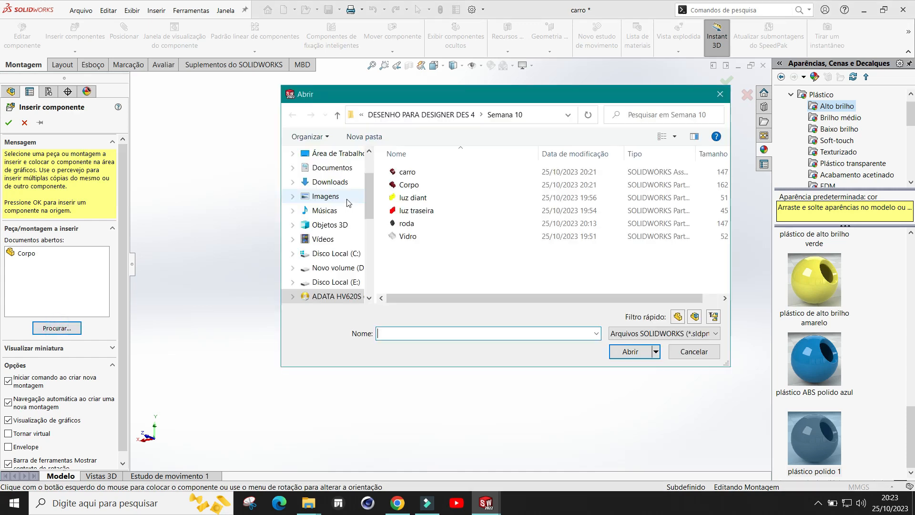
double_click(413, 197)
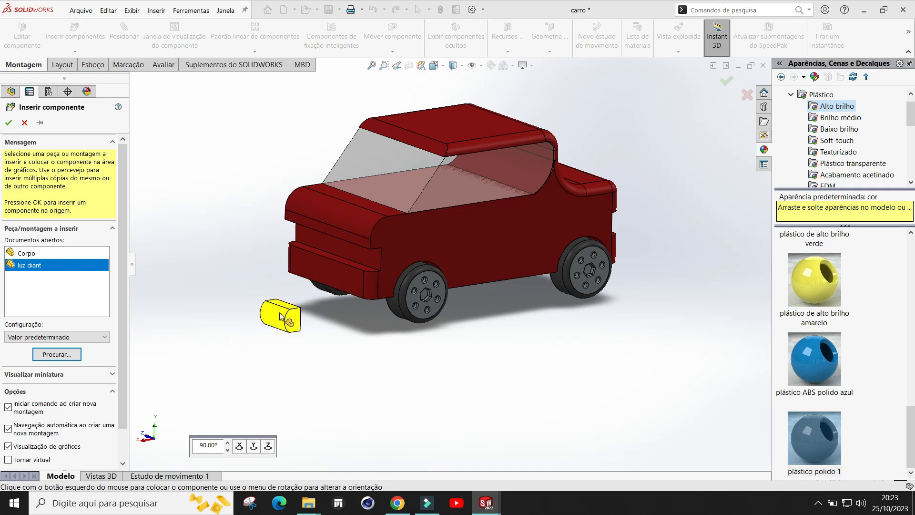
scroll(280, 311, "up", 2)
scroll(292, 270, "down", 1)
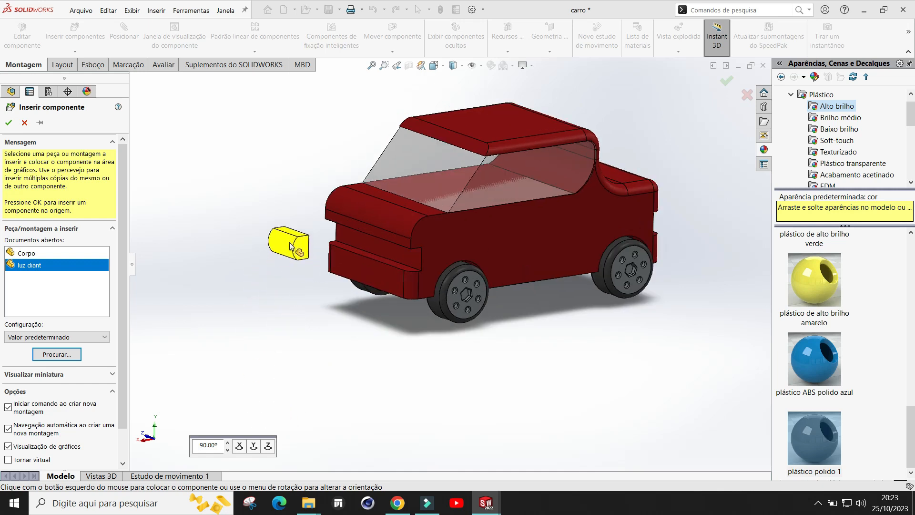
left_click(291, 250)
scroll(371, 254, "down", 3)
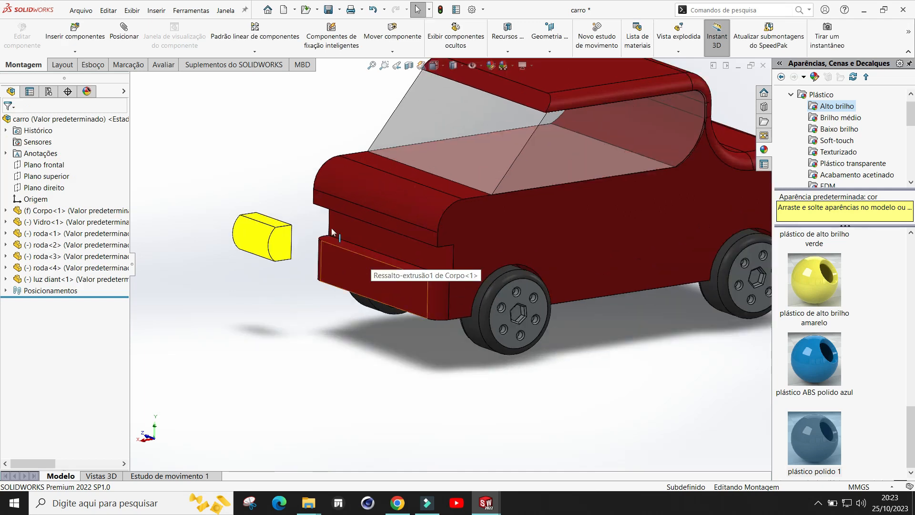
Step: Mate the front light's back face coincident with the car body's front face
left_click(124, 40)
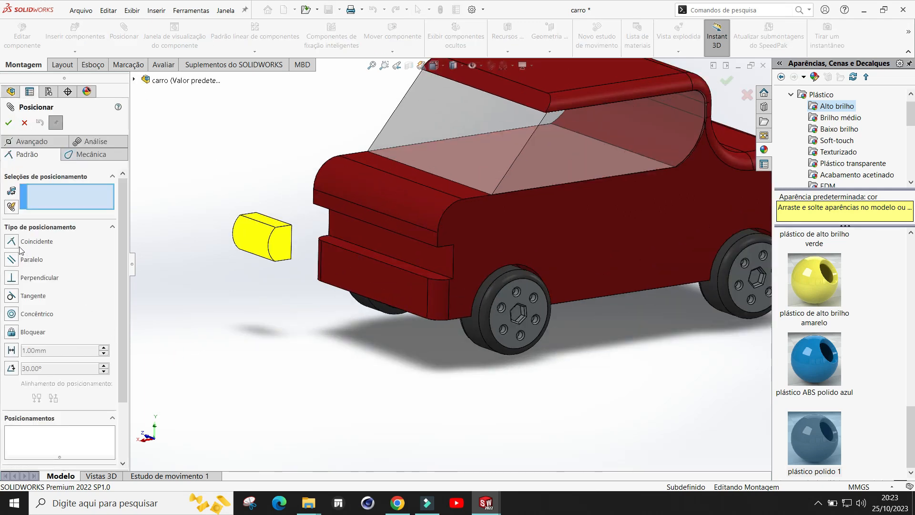
left_click(352, 232)
middle_click_drag(313, 347, 263, 328)
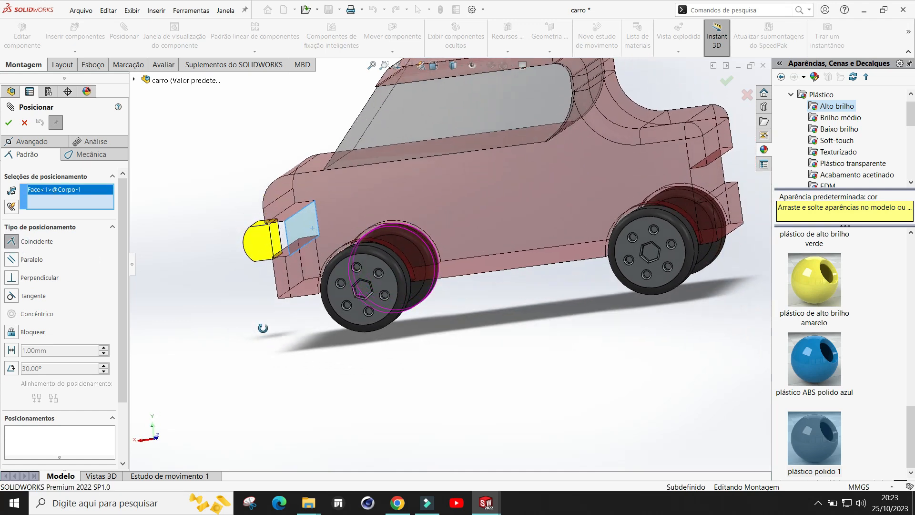
left_click(274, 241)
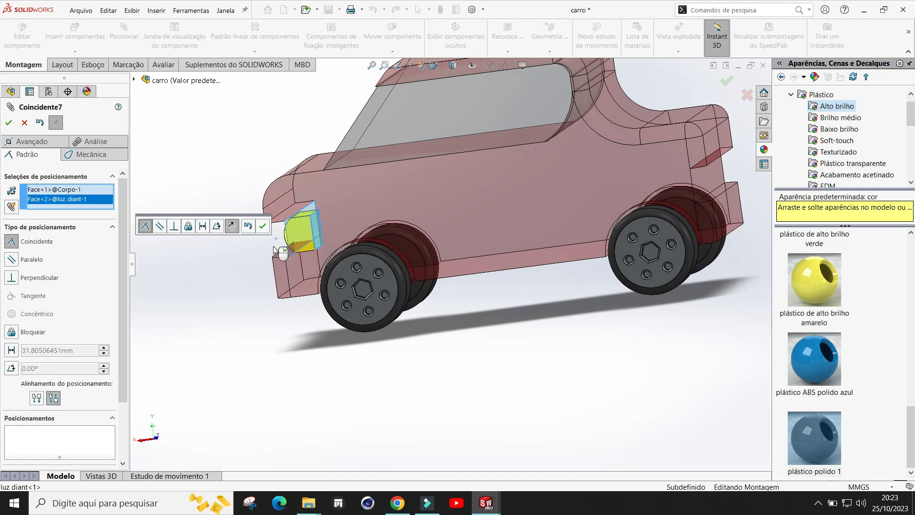
left_click(263, 226)
Step: Mate the front light's side face coincident with the car body's side face
middle_click_drag(232, 329, 308, 336)
scroll(242, 361, "up", 4)
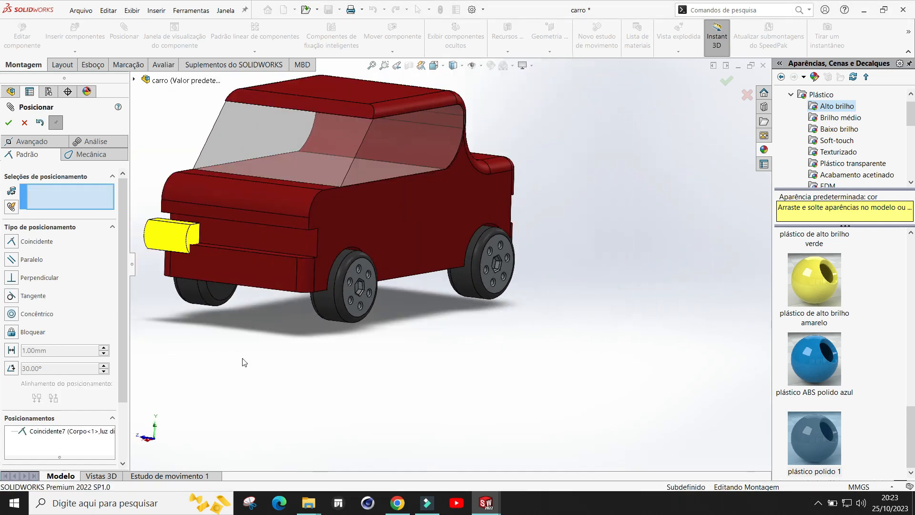
scroll(264, 288, "down", 3)
left_click_drag(288, 208, 213, 199)
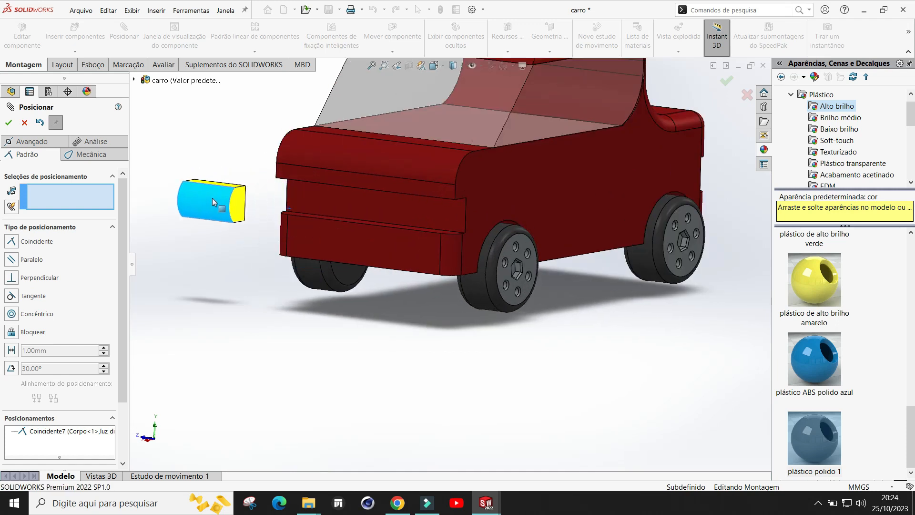
middle_click_drag(241, 218, 274, 213)
middle_click_drag(303, 164, 264, 270)
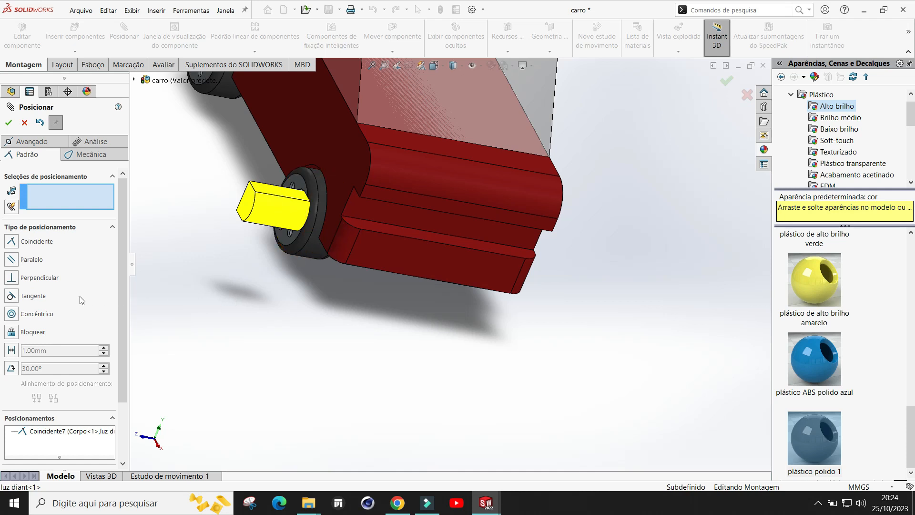
left_click(247, 209)
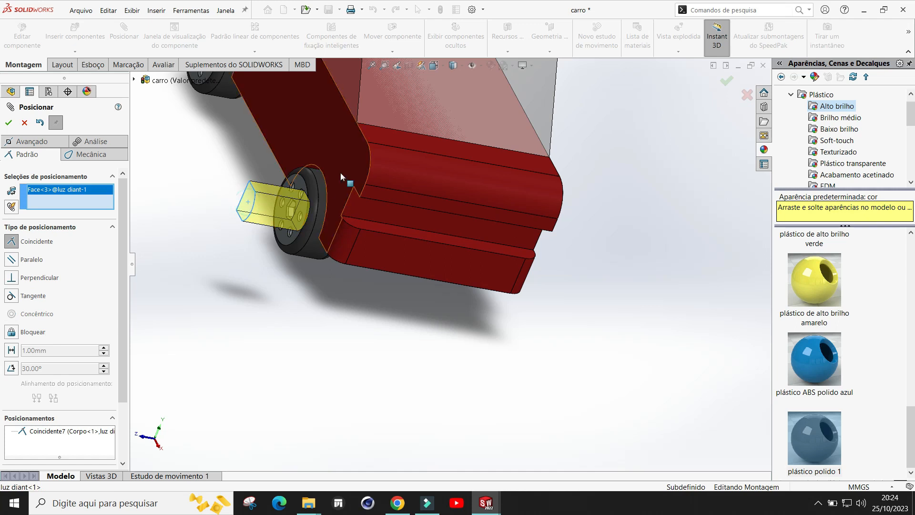
left_click(354, 161)
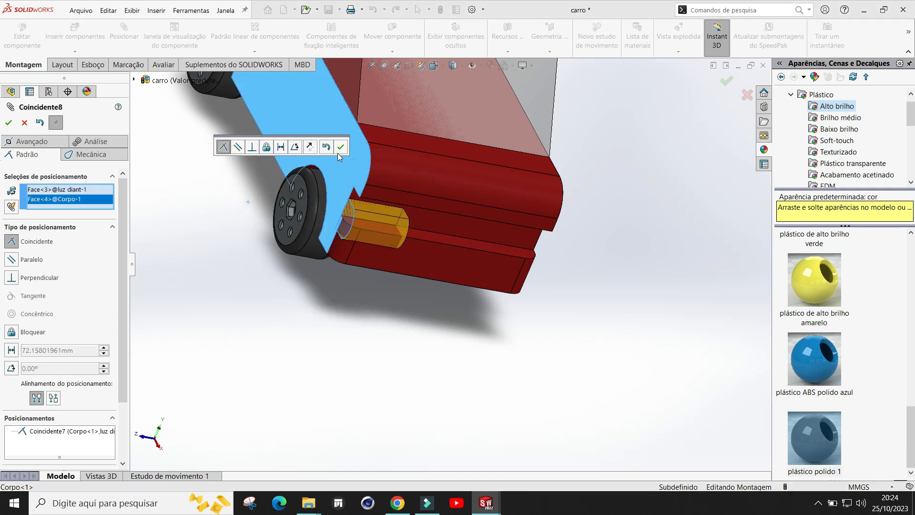
left_click(341, 147)
Step: Mate the front light's top face coincident with the face of the body's front recess and close the Mate command
middle_click_drag(422, 324, 398, 267)
left_click_drag(389, 220, 378, 322)
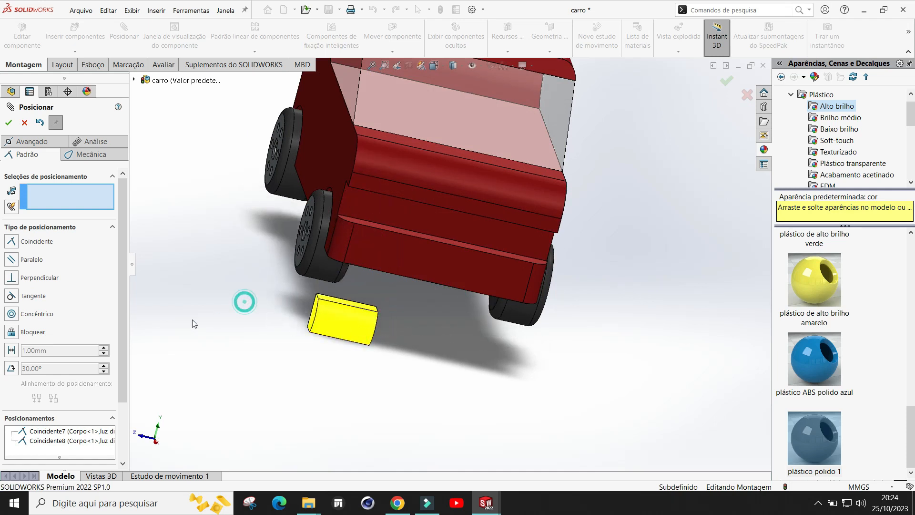
middle_click_drag(413, 279, 365, 311)
left_click(365, 302)
middle_click_drag(434, 339, 454, 216)
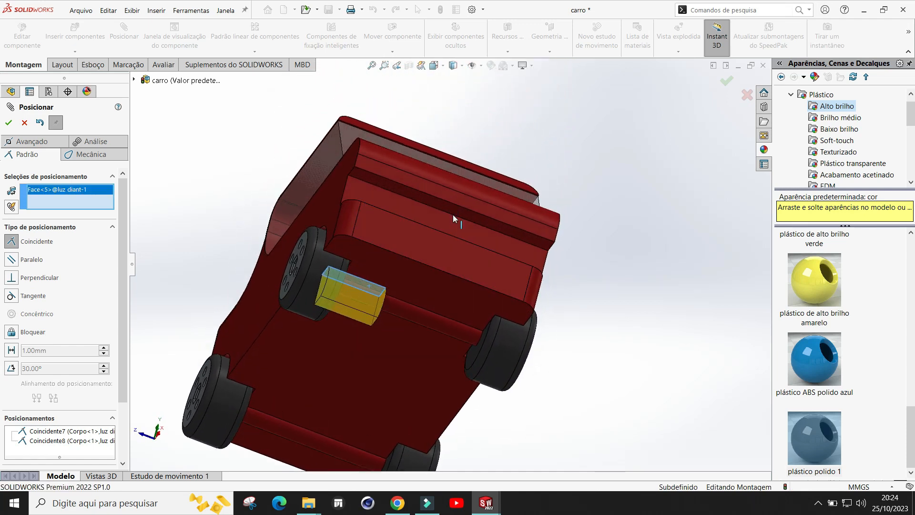
scroll(382, 191, "down", 2)
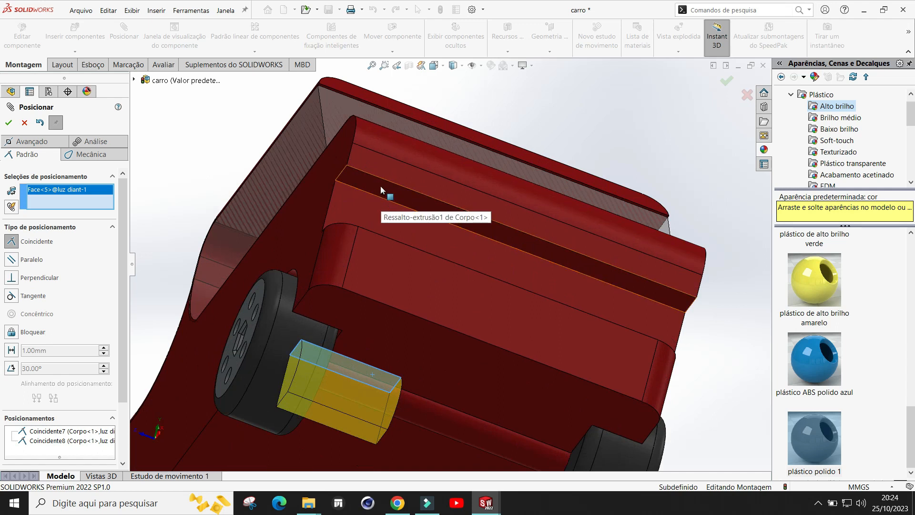
left_click(375, 188)
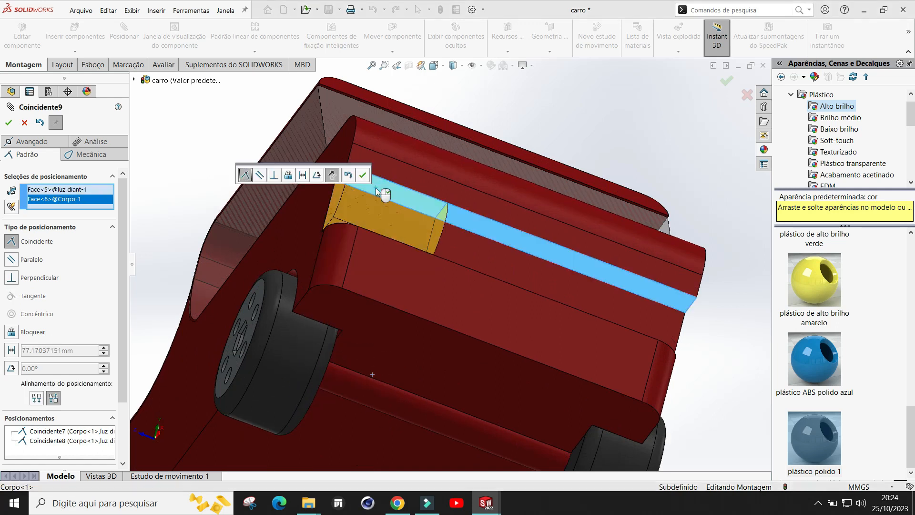
left_click(362, 175)
scroll(366, 172, "up", 5)
middle_click_drag(451, 206, 383, 379)
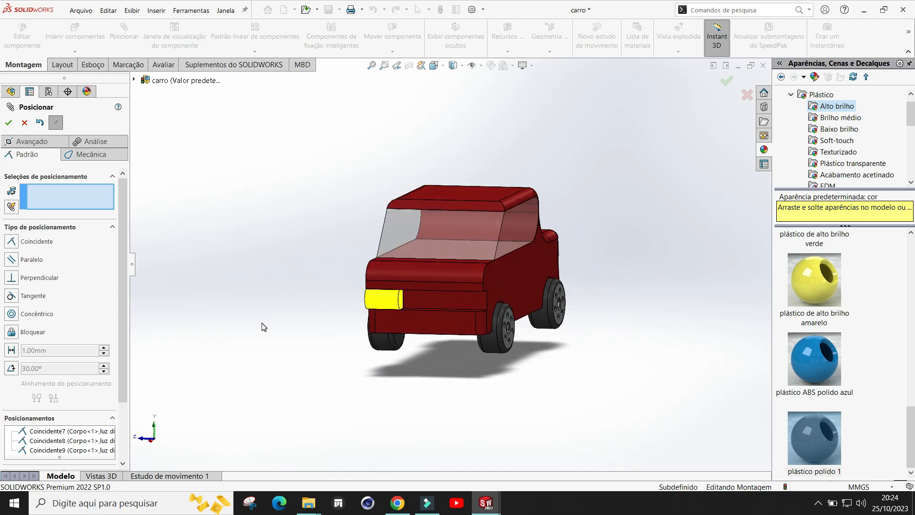
left_click(8, 123)
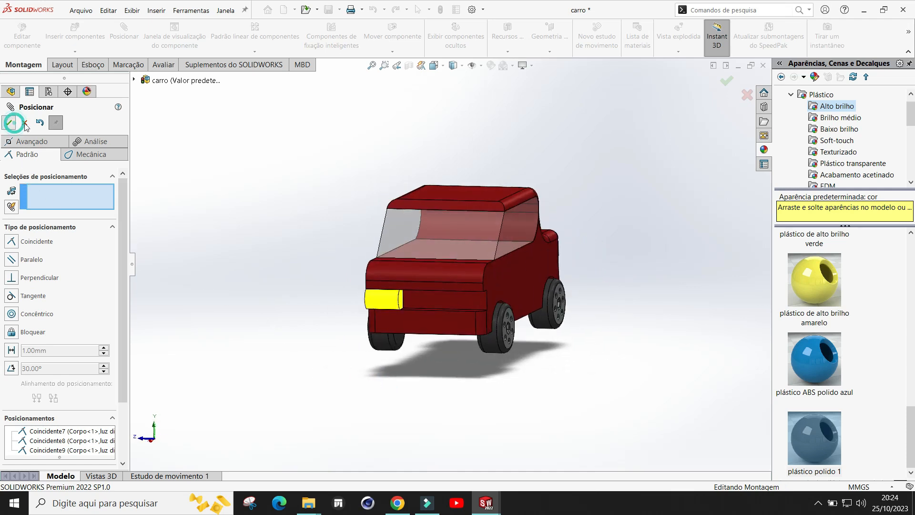
Step: Insert a second luz diant front light and place it beside the car
left_click(70, 37)
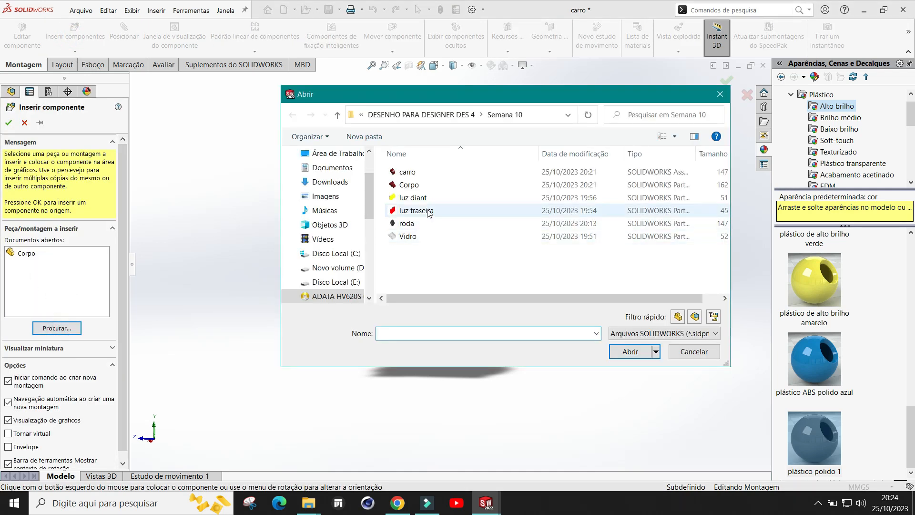
left_click(422, 198)
double_click(422, 198)
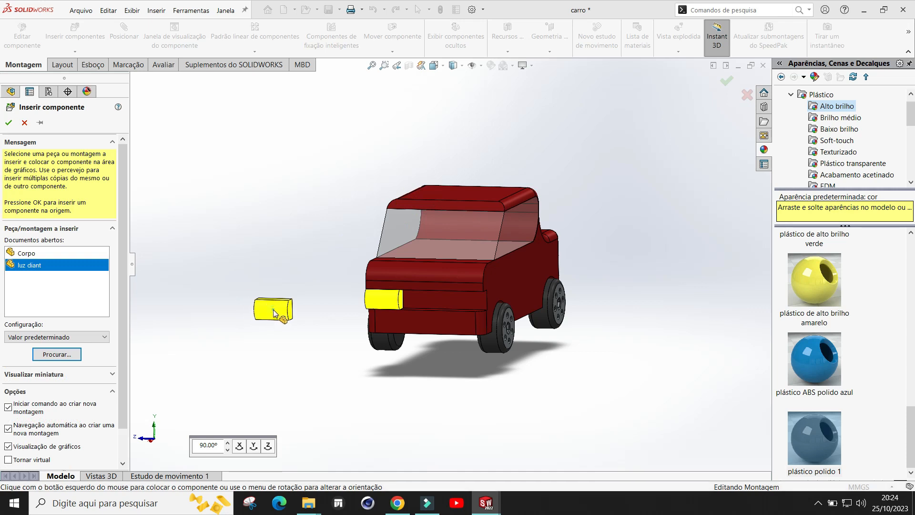
left_click(274, 310)
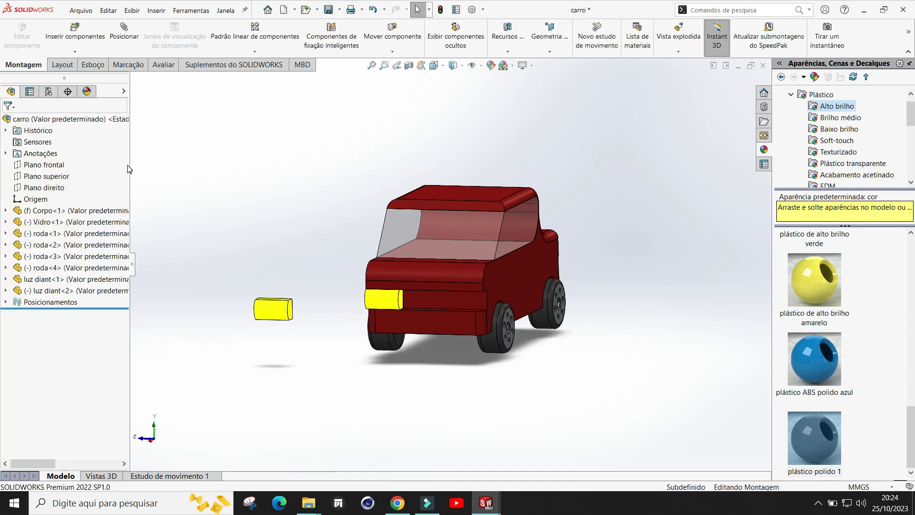
Step: Mate the second front light's back face coincident with the car body's front face
left_click(125, 37)
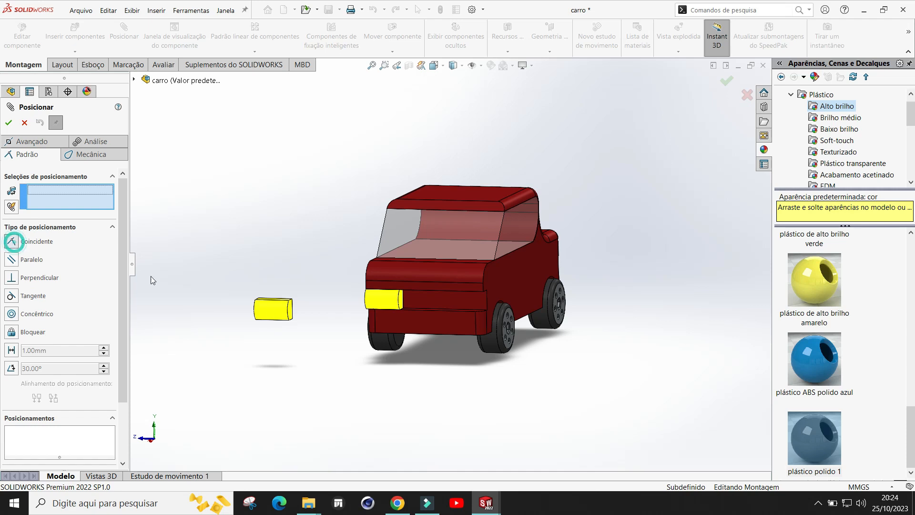
middle_click_drag(346, 359, 536, 291)
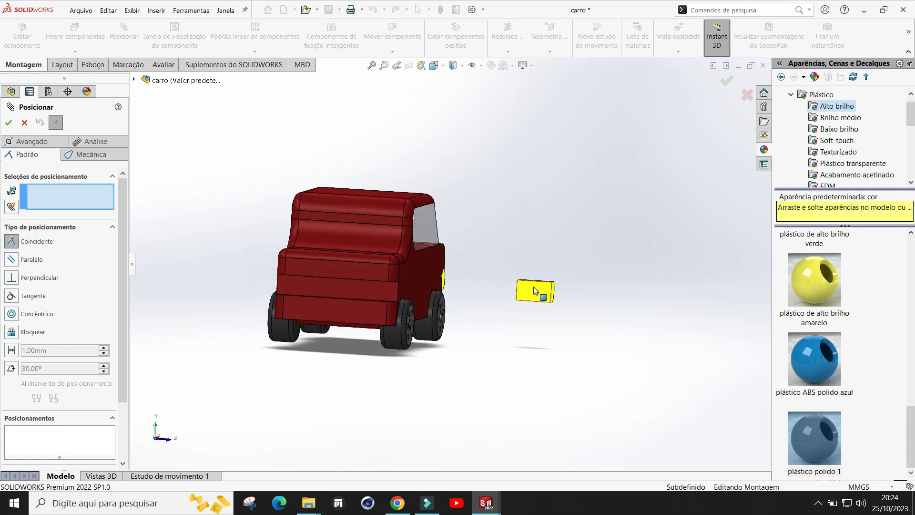
left_click(540, 295)
middle_click_drag(631, 265, 629, 284)
scroll(615, 293, "down", 3)
middle_click_drag(502, 299, 550, 289)
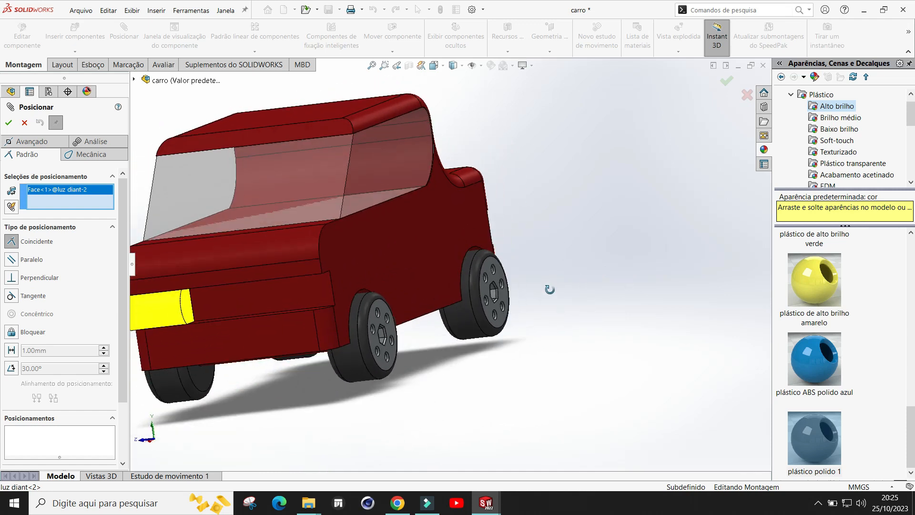
left_click(309, 301)
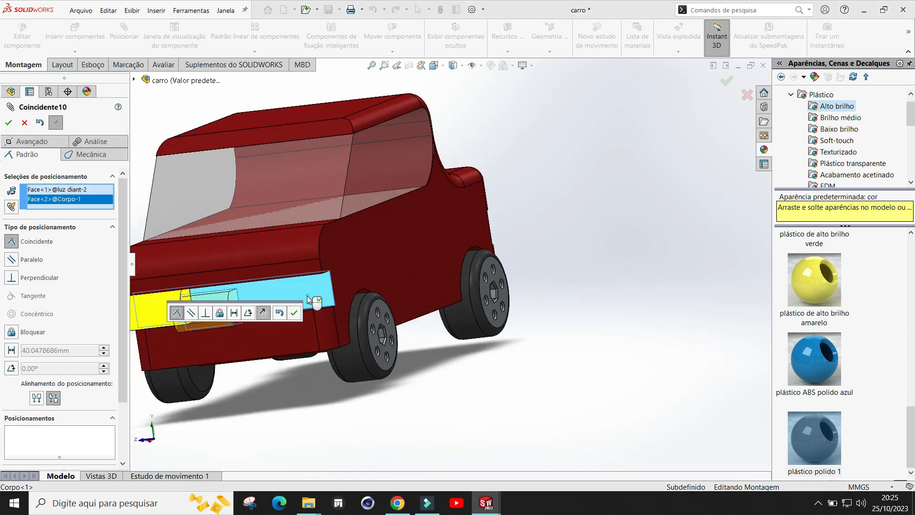
left_click(294, 313)
Step: Mate the second front light's side face coincident with the car body's side face
scroll(286, 352, "up", 3)
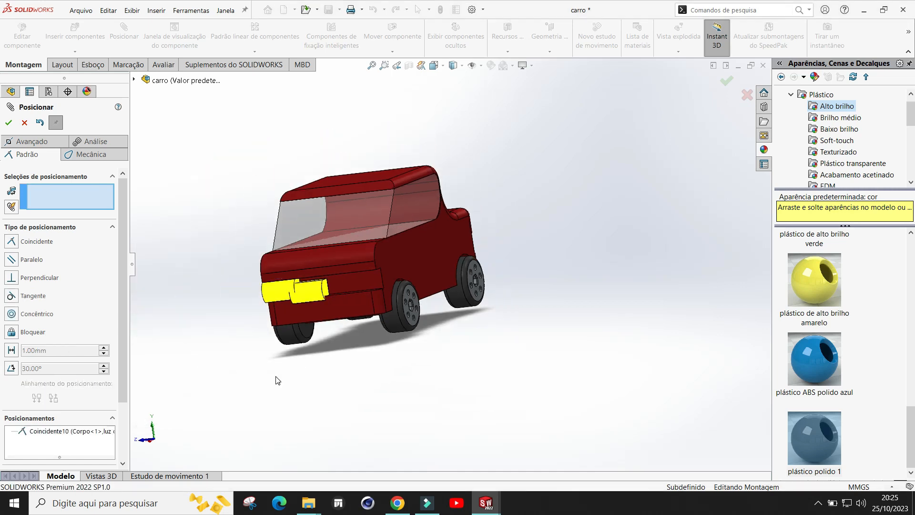
scroll(353, 277, "down", 5)
left_click_drag(343, 226, 410, 341)
middle_click_drag(503, 340, 469, 360)
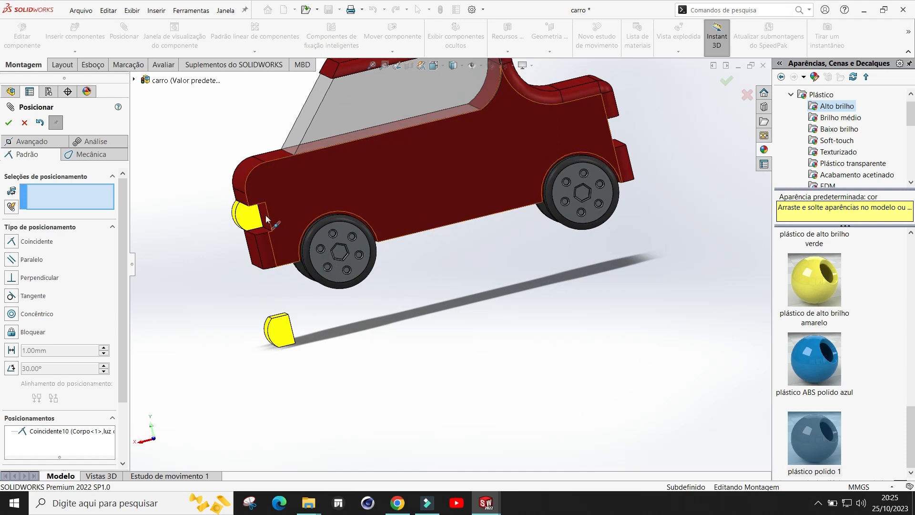
scroll(348, 332, "up", 1)
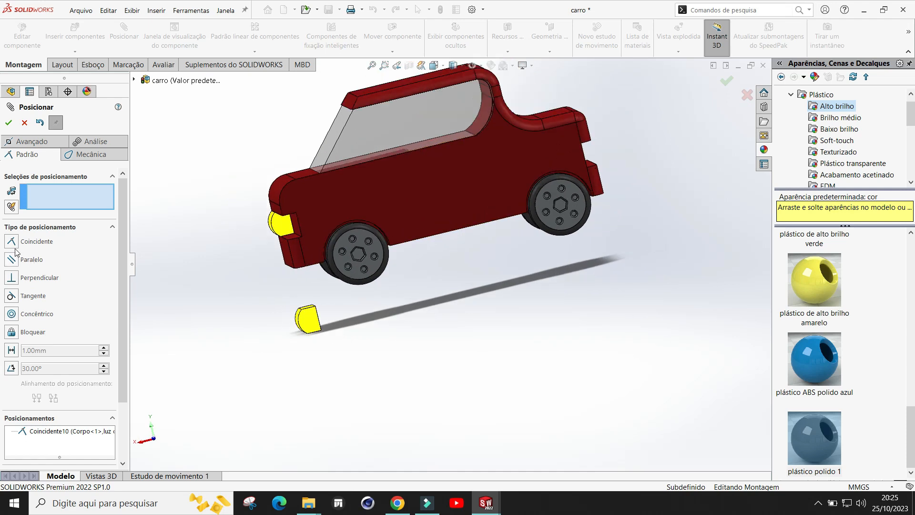
middle_click_drag(384, 337, 399, 303)
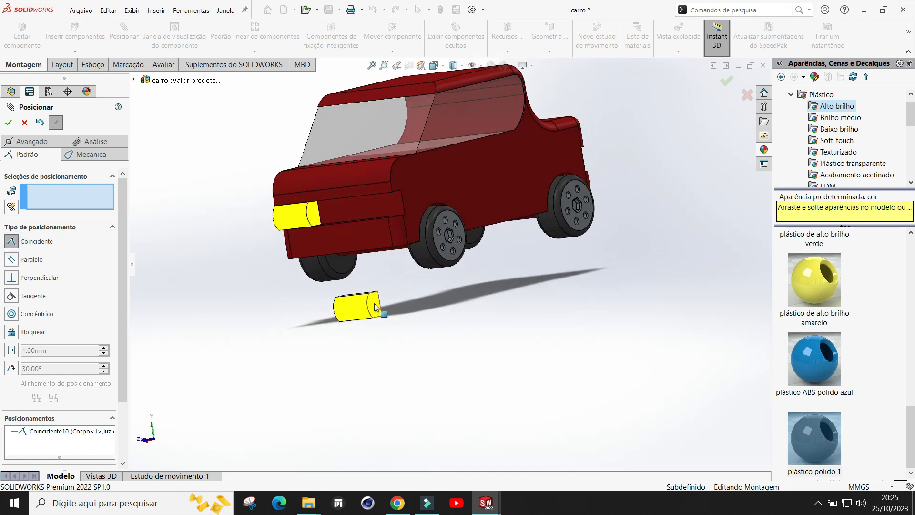
left_click(473, 180)
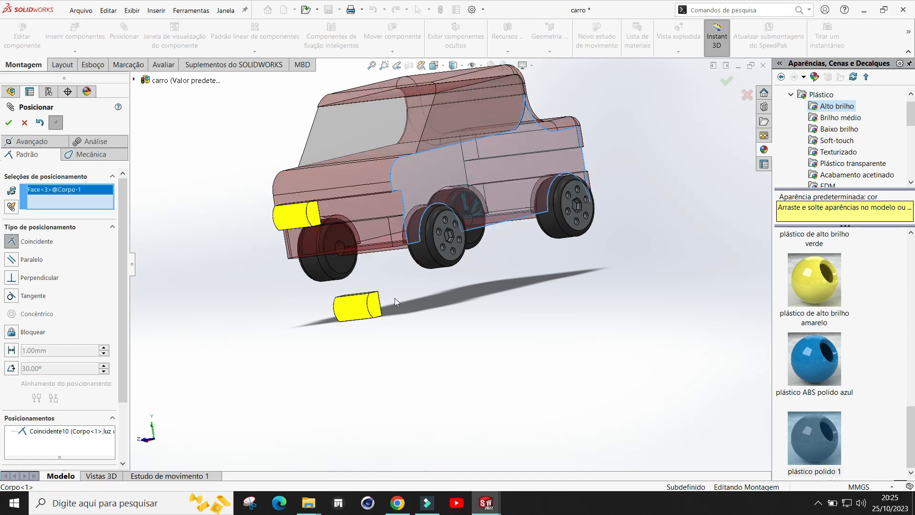
left_click(374, 311)
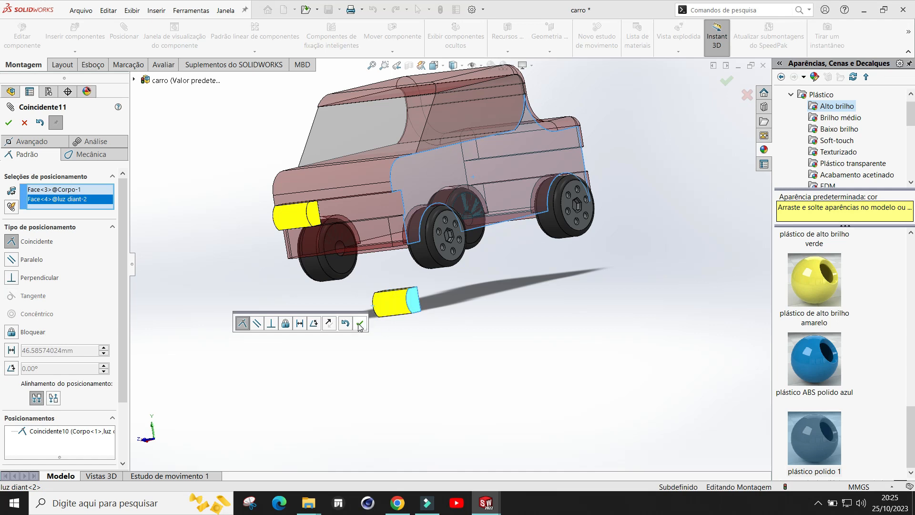
left_click(360, 324)
Step: Mate the second front light's top face coincident with the body's front recess face and close the Mate command
scroll(435, 308, "down", 2)
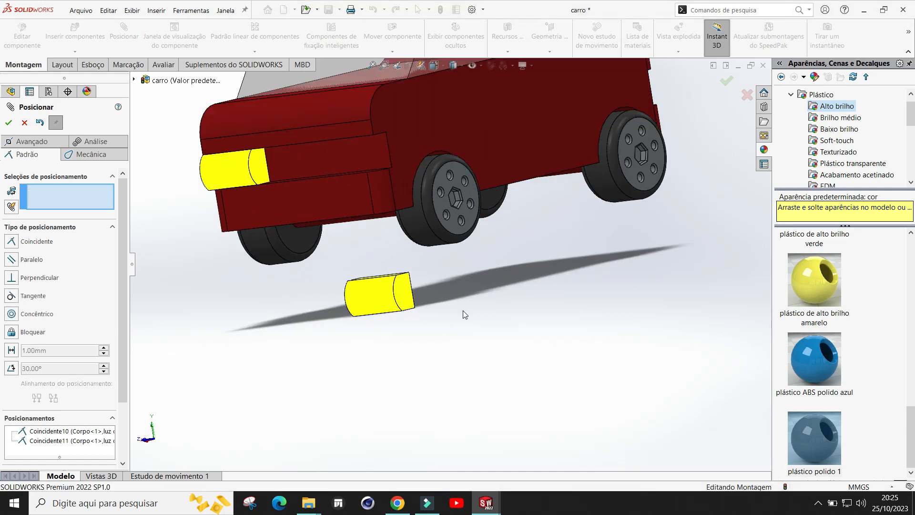
scroll(465, 315, "up", 1)
middle_click_drag(468, 294, 391, 264)
scroll(360, 279, "down", 3)
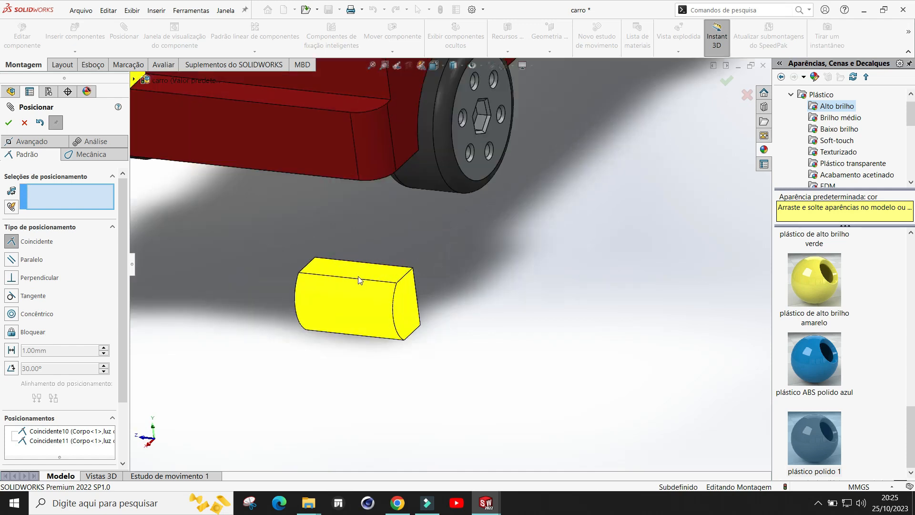
left_click(354, 274)
scroll(353, 270, "up", 5)
middle_click_drag(436, 256, 404, 185)
scroll(408, 198, "down", 5)
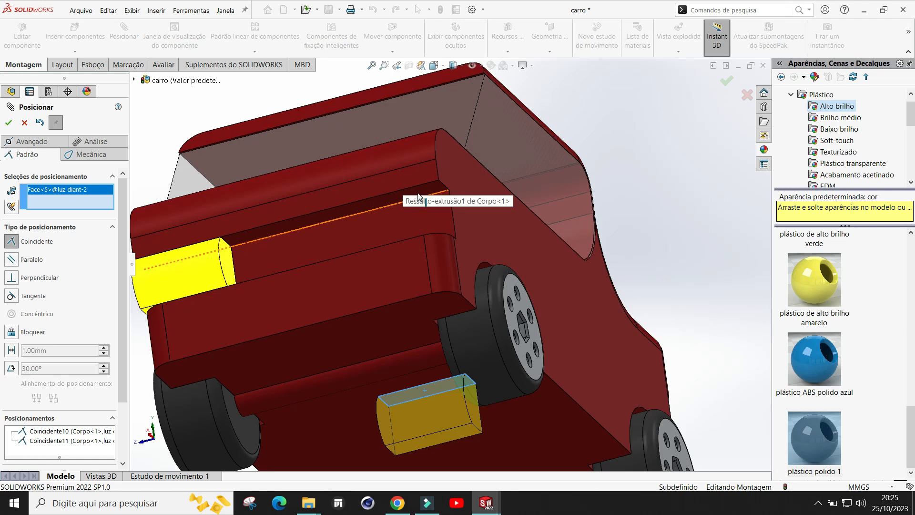
left_click(408, 196)
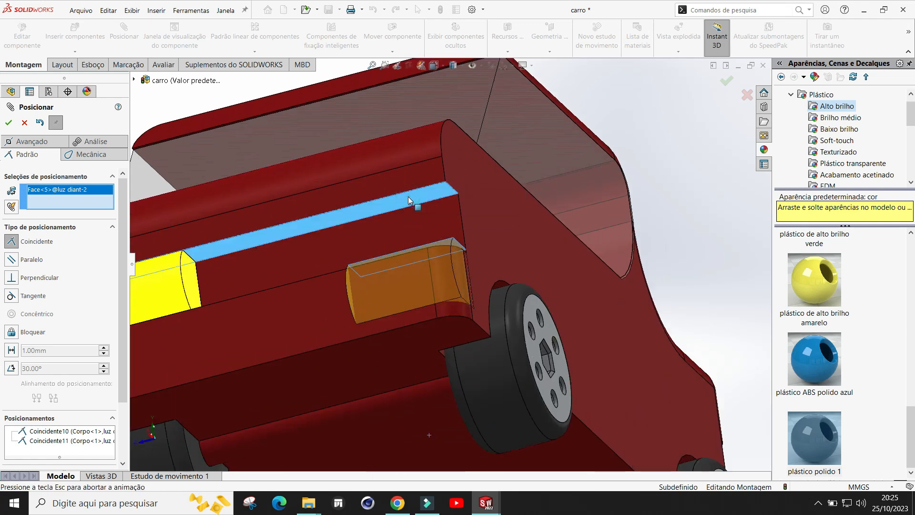
left_click(540, 183)
scroll(519, 221, "up", 5)
mouse_move(507, 334)
middle_mouse_down()
mouse_move(474, 353)
mouse_move(482, 342)
mouse_move(405, 337)
mouse_move(500, 333)
middle_mouse_up()
middle_click_drag(441, 342, 479, 329)
left_click(9, 123)
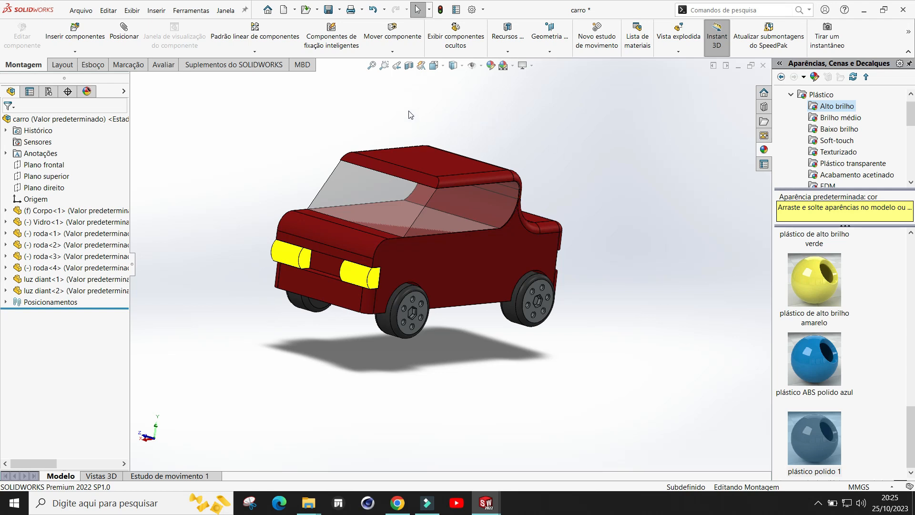
Step: Insert the luz traseira rear light component and place it below the car
left_click(75, 31)
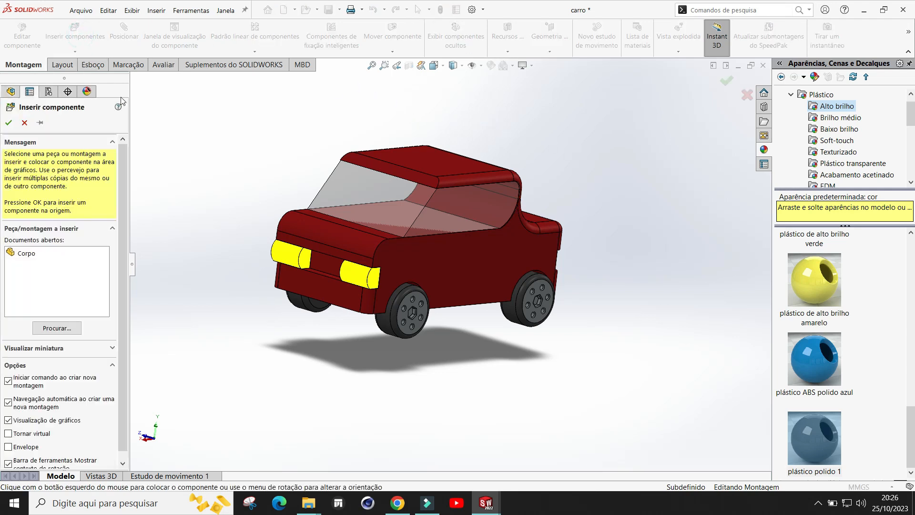
left_click(64, 328)
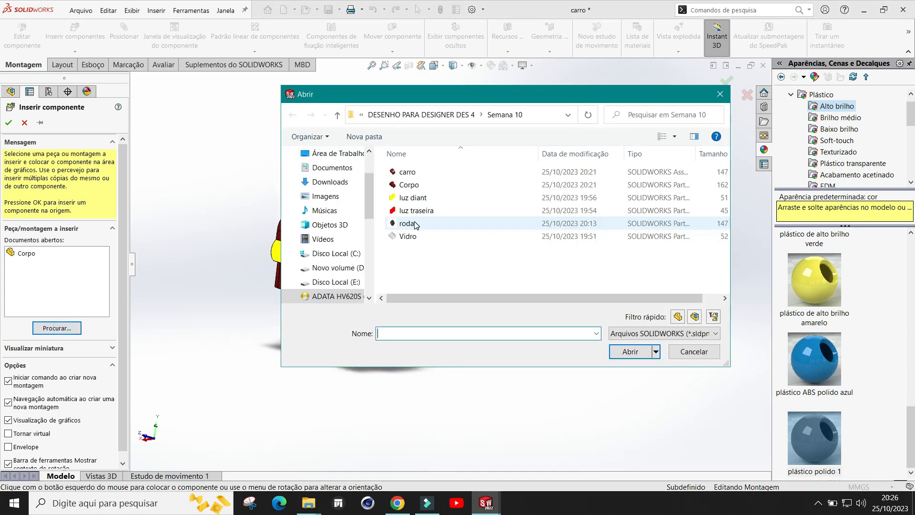
double_click(416, 210)
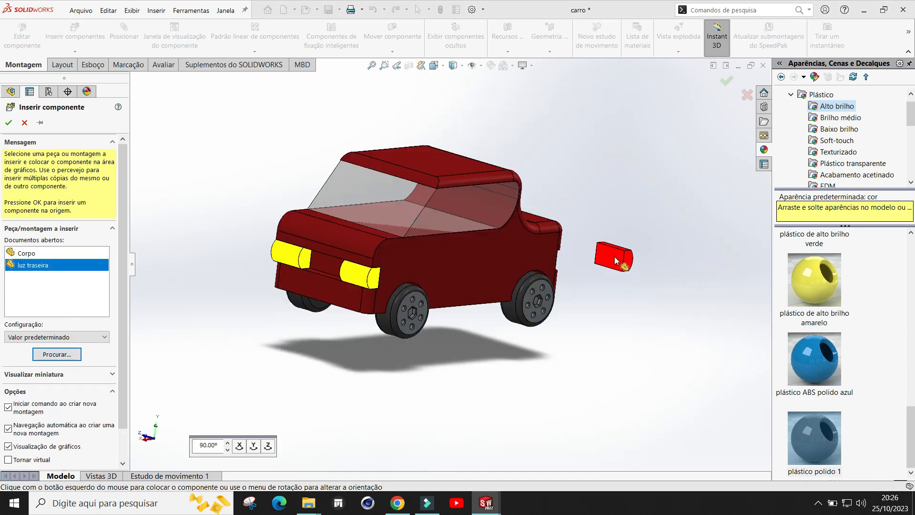
middle_click_drag(588, 228, 518, 244)
scroll(643, 347, "down", 2)
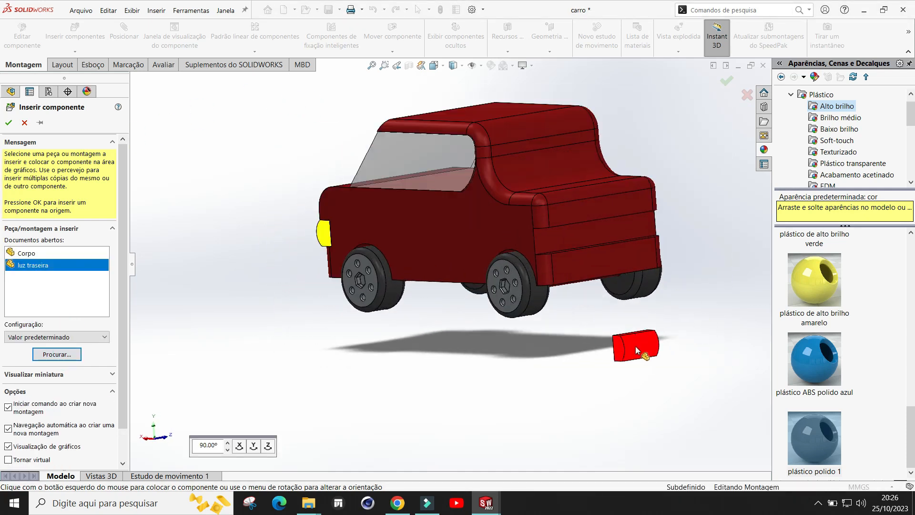
left_click(566, 353)
key("f")
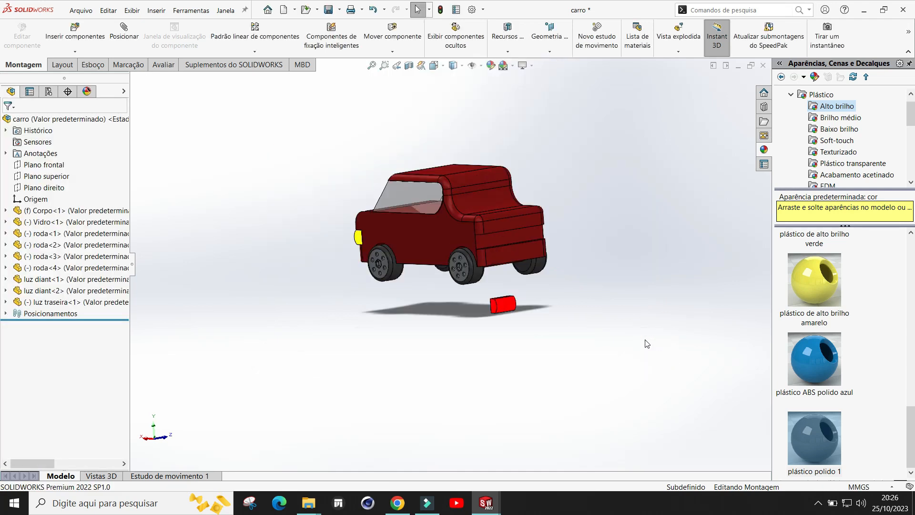
Step: Mate the rear light's back face coincident with the car body's rear face
scroll(542, 290, "down", 1)
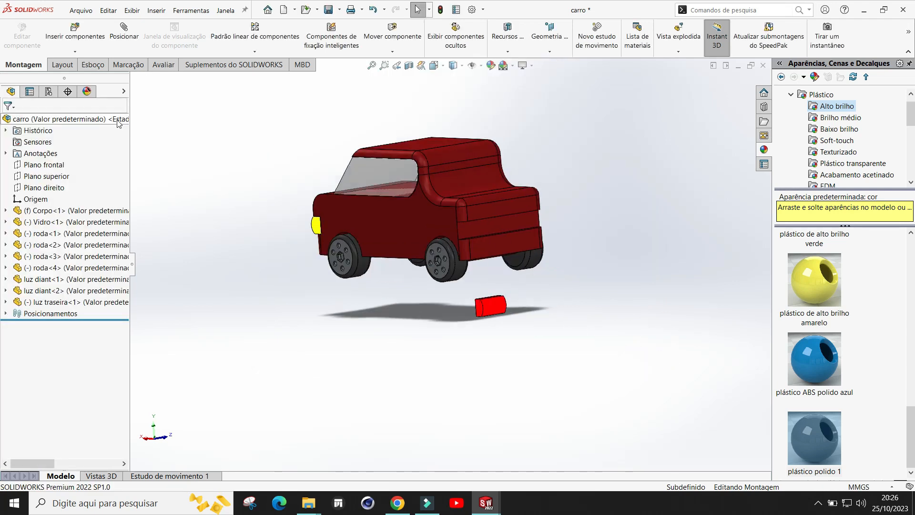
left_click(125, 36)
left_click(12, 243)
scroll(450, 269, "down", 2)
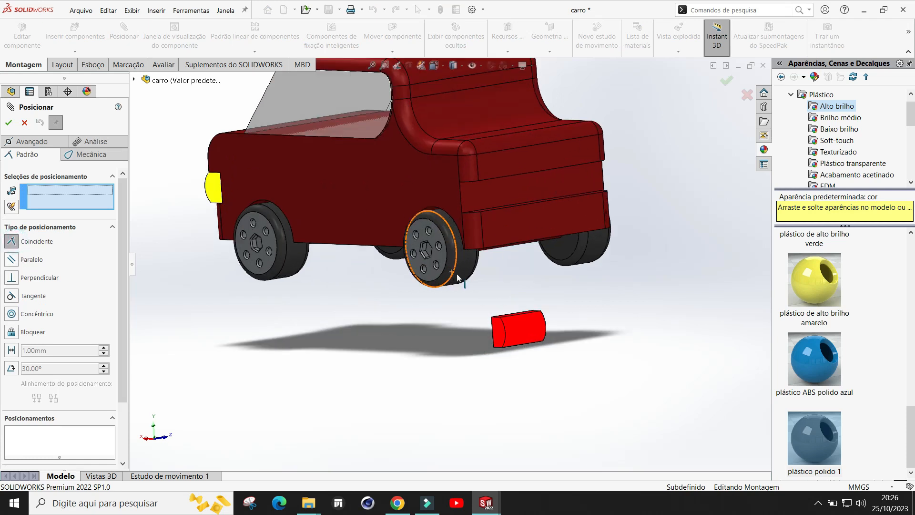
left_click(492, 196)
middle_click_drag(433, 363, 508, 336)
left_click(504, 330)
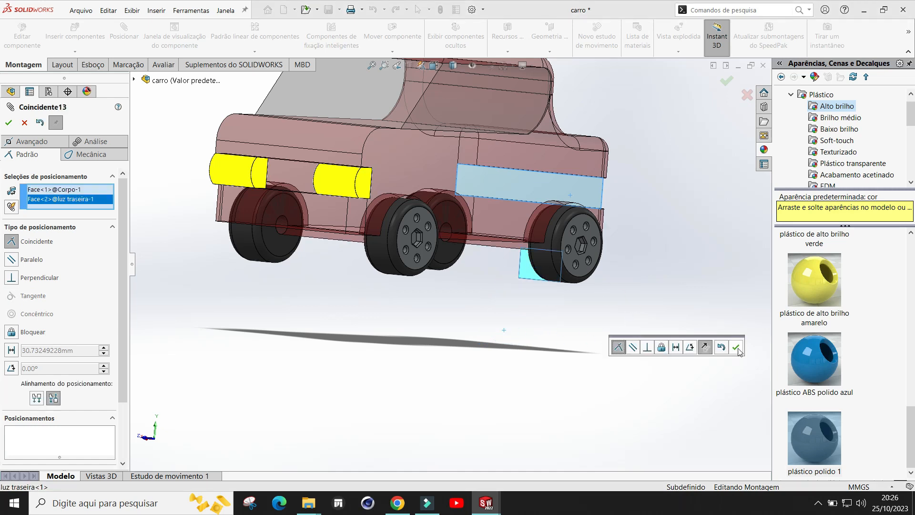
left_click(737, 348)
Step: Mate the rear light's side face coincident with the car body's side face
middle_click_drag(629, 282, 485, 296)
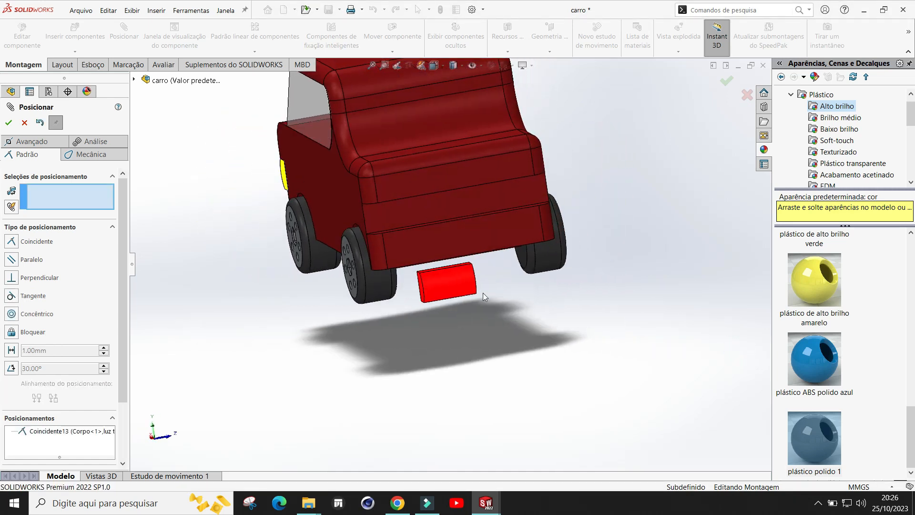
scroll(528, 248, "down", 3)
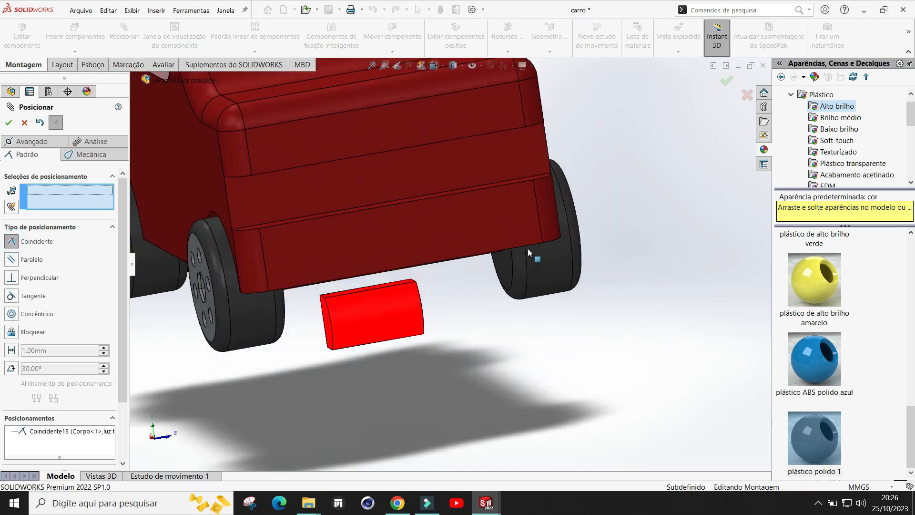
middle_click_drag(347, 318, 395, 292)
left_click(325, 327)
scroll(497, 308, "up", 5)
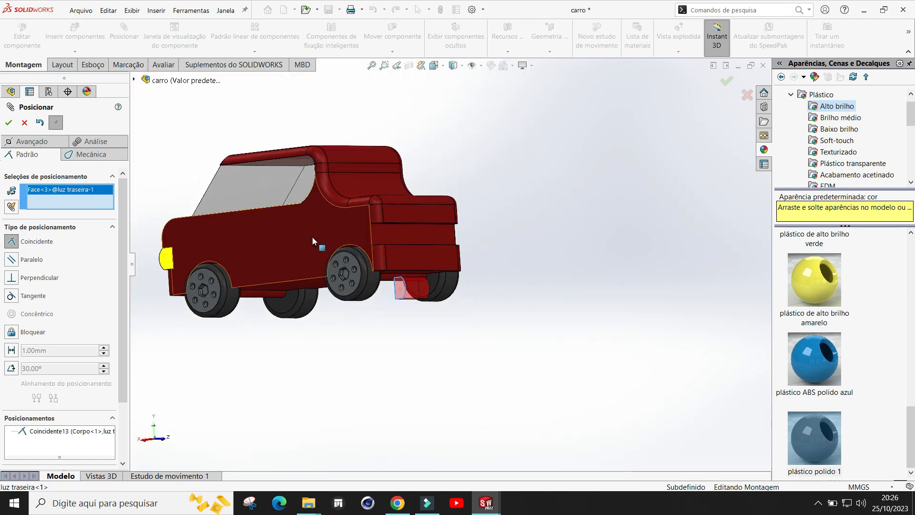
left_click(312, 237)
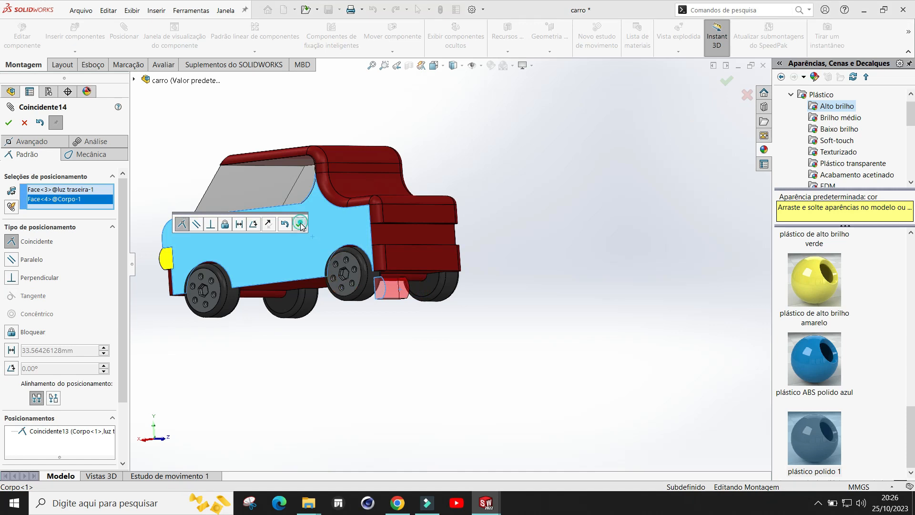
left_click(299, 220)
Step: Mate the rear light's top face coincident with the body's rear recess face and close the Mate command
left_click(12, 242)
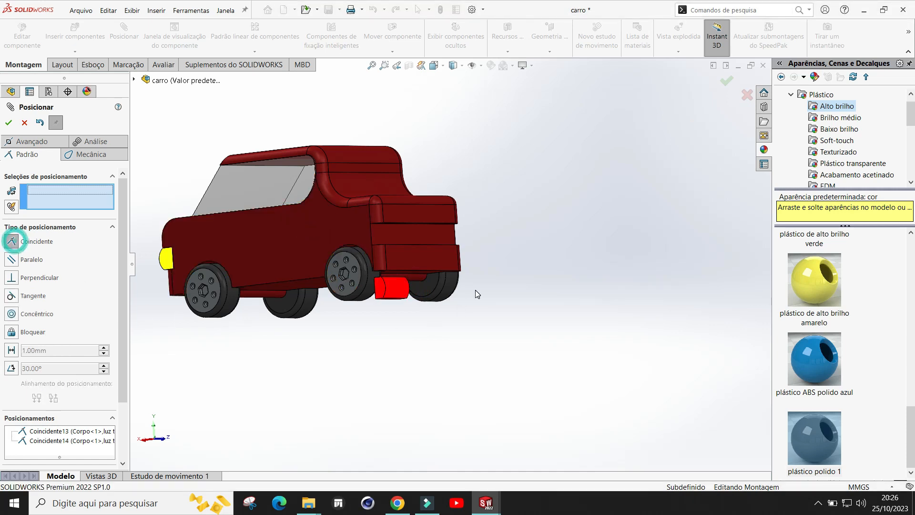
scroll(425, 278, "down", 5)
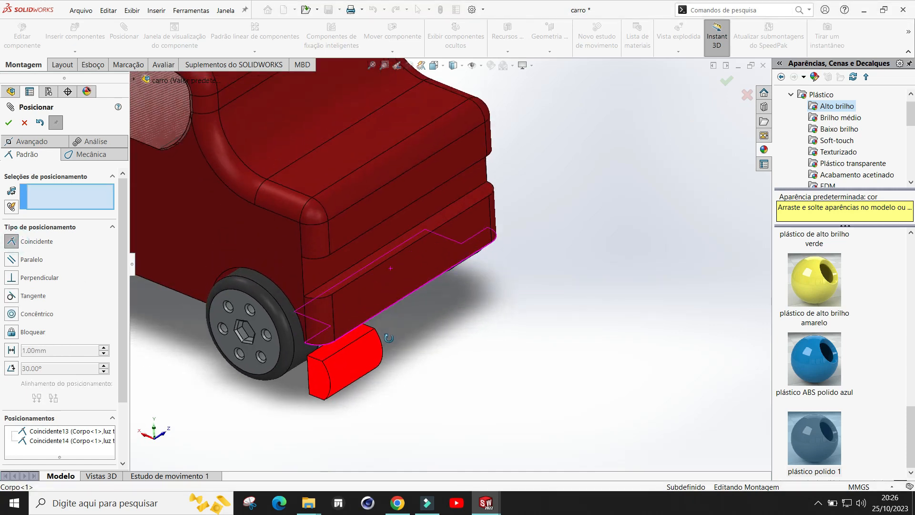
left_click(357, 335)
middle_click_drag(427, 279, 354, 208)
left_click(348, 198)
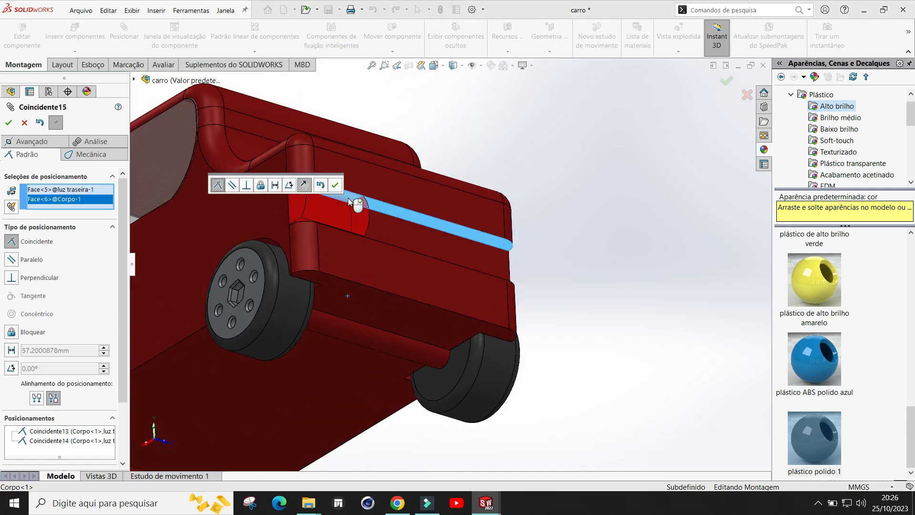
left_click(338, 186)
scroll(562, 195, "up", 4)
middle_click_drag(562, 193, 524, 289)
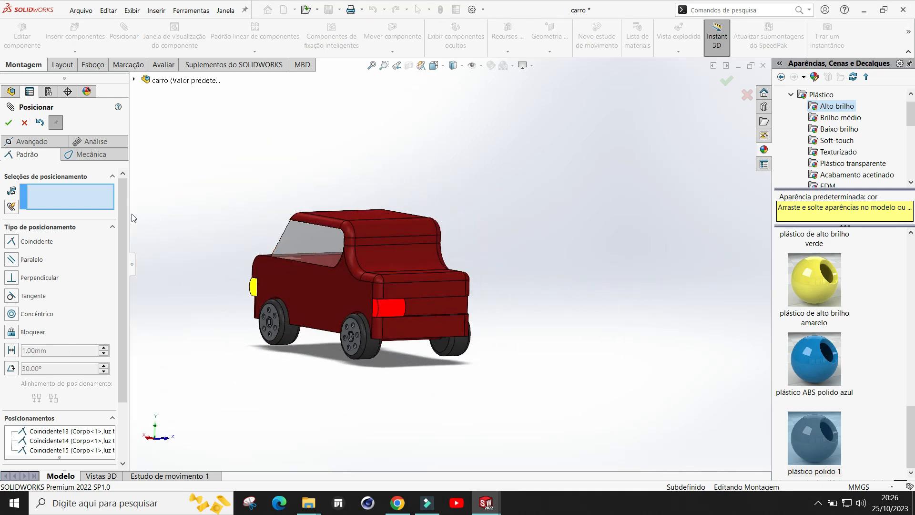
left_click(8, 123)
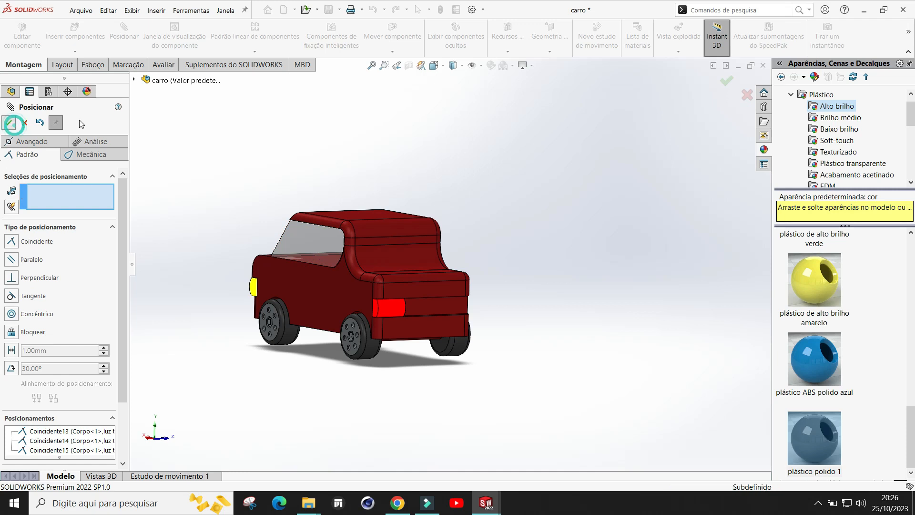
Step: Insert a second luz traseira rear light component and place it beside the car
left_click(72, 42)
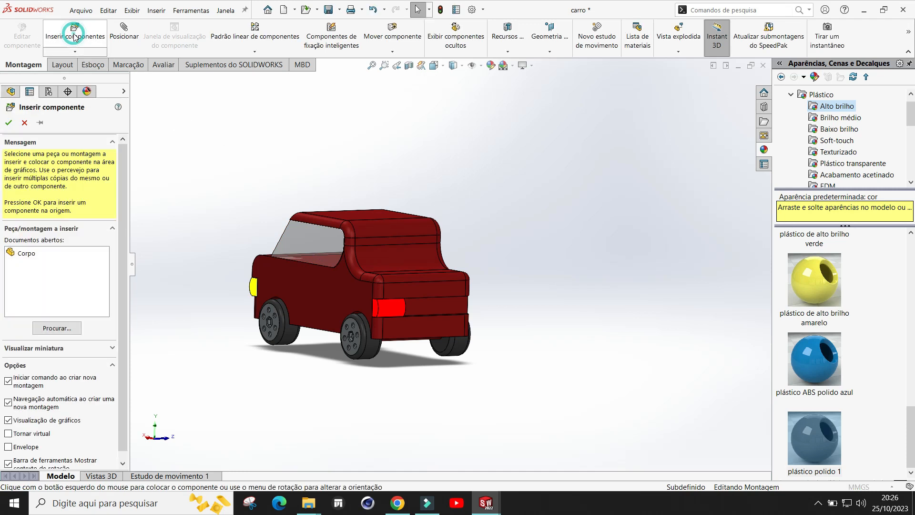
left_click(51, 332)
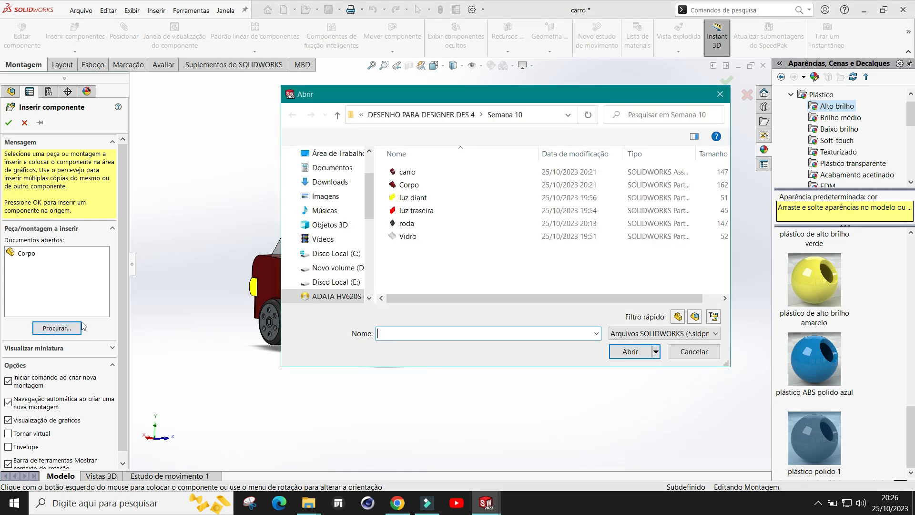
left_click(411, 211)
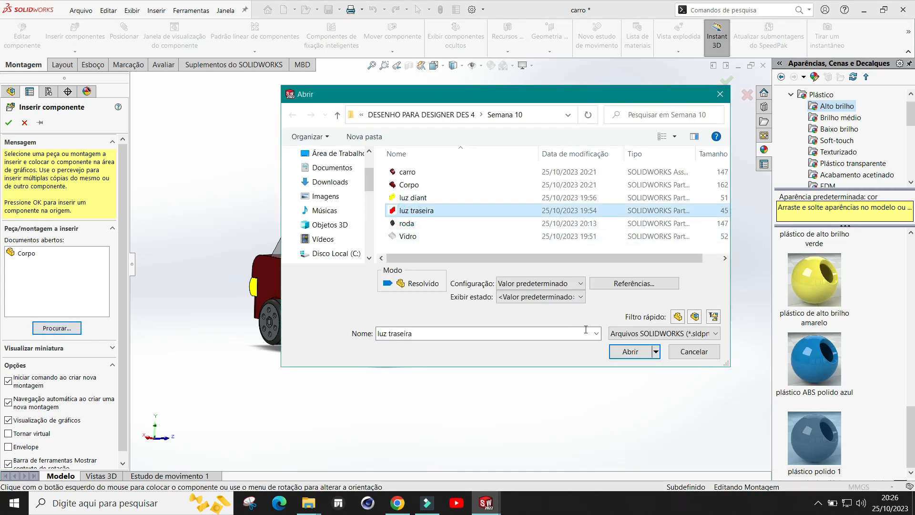
left_click(622, 351)
left_click(515, 319)
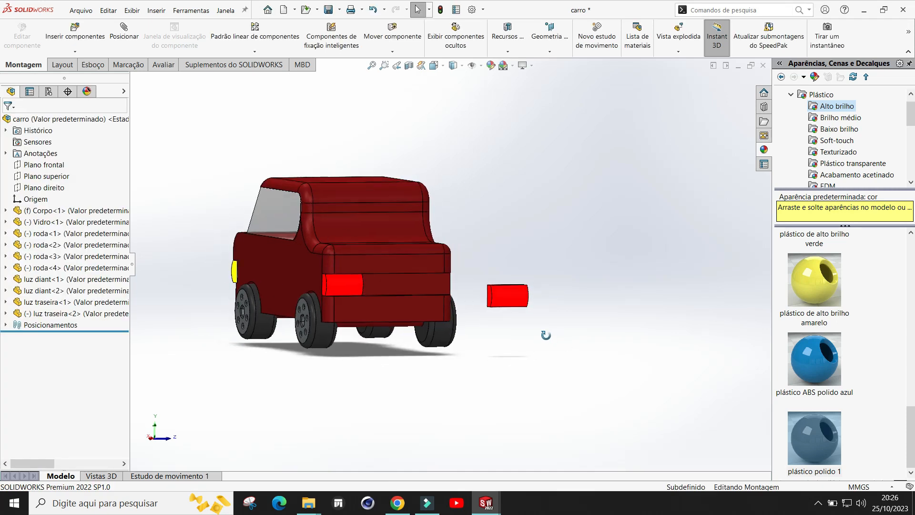
Step: Mate the new rear light's back face coincident with the car body's rear face
left_click(126, 29)
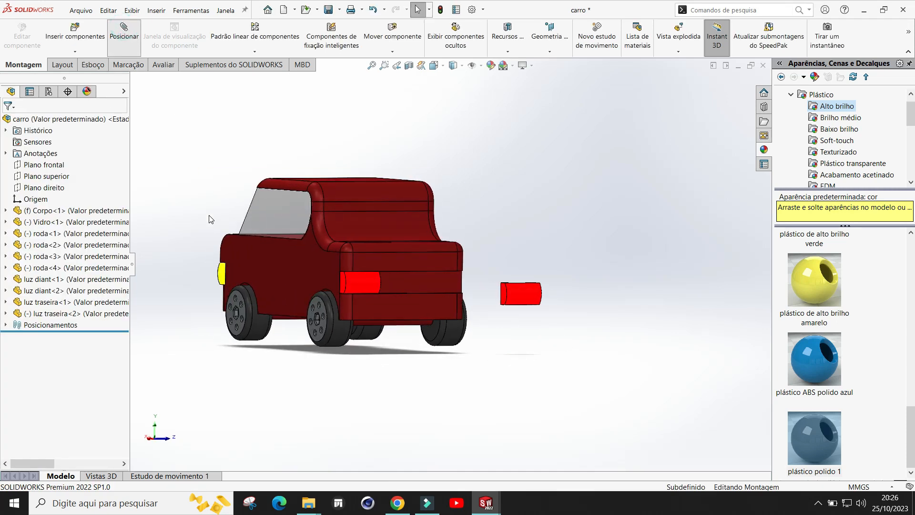
left_click(11, 242)
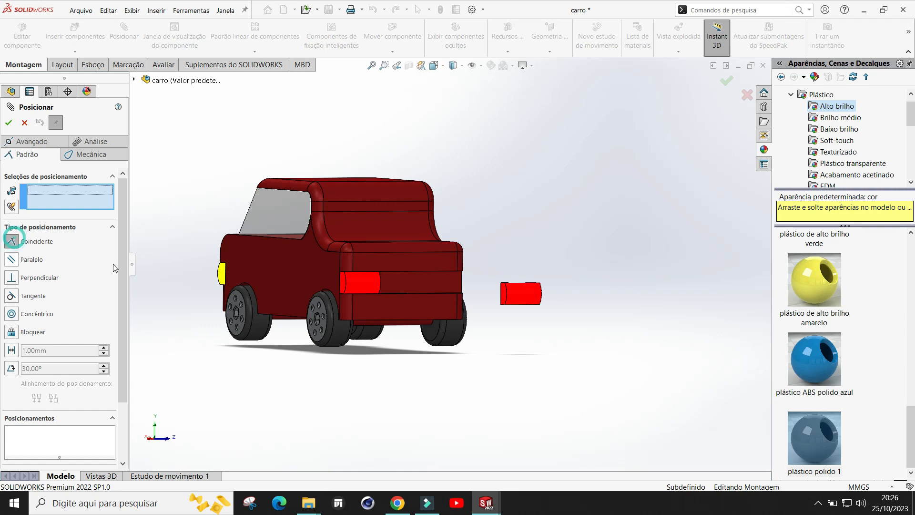
scroll(500, 284, "down", 2)
middle_click_drag(544, 253, 566, 251)
left_click(452, 278)
middle_click_drag(543, 314, 392, 341)
scroll(276, 349, "up", 5)
scroll(268, 271, "down", 5)
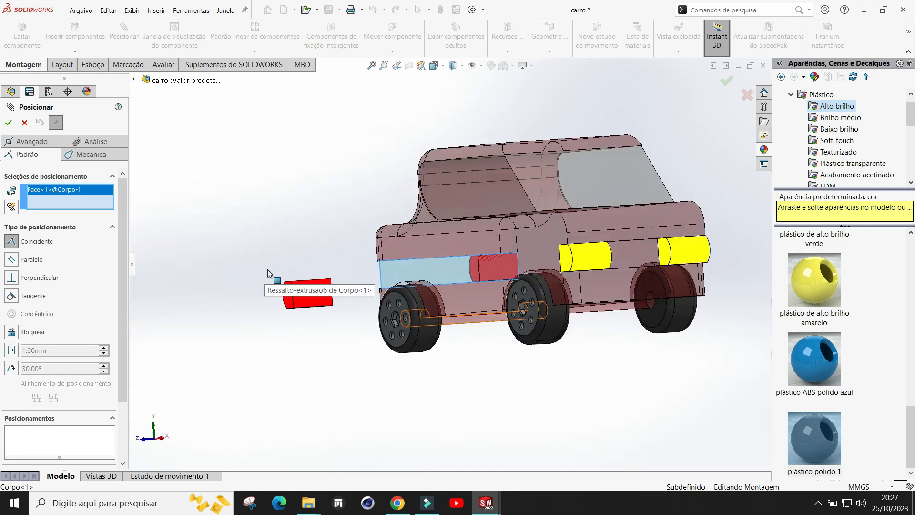
left_click(331, 299)
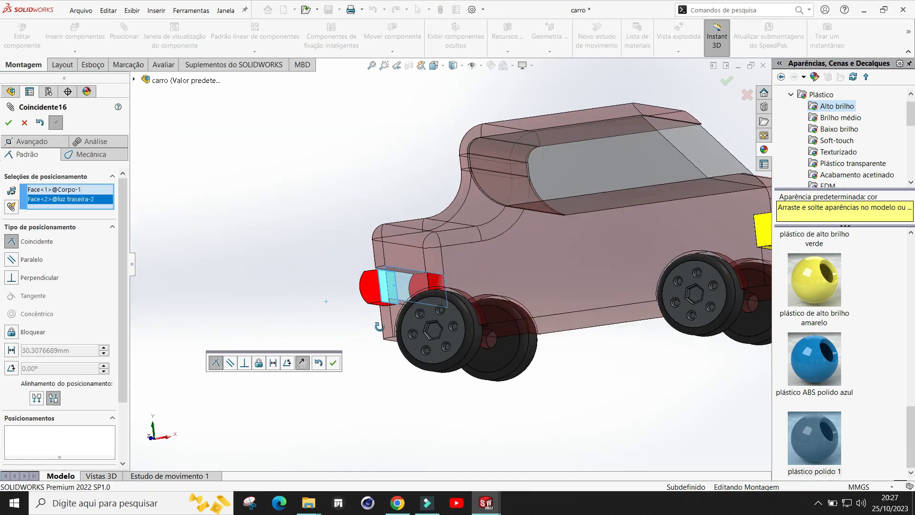
left_click(332, 363)
middle_click_drag(512, 368, 673, 288)
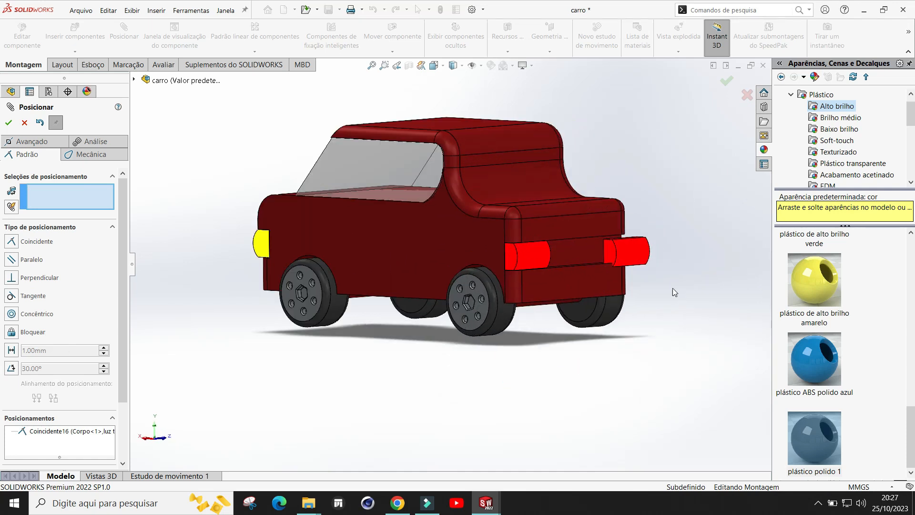
Step: Mate the new rear light's side face coincident with the car body's side face
scroll(522, 262, "down", 3)
left_click(12, 242)
middle_click_drag(690, 237, 562, 241)
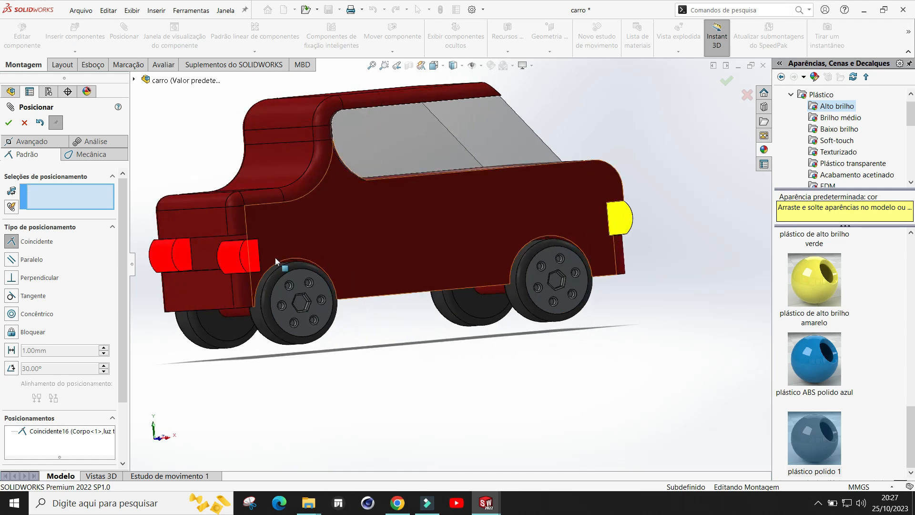
left_click(242, 260)
left_click(289, 236)
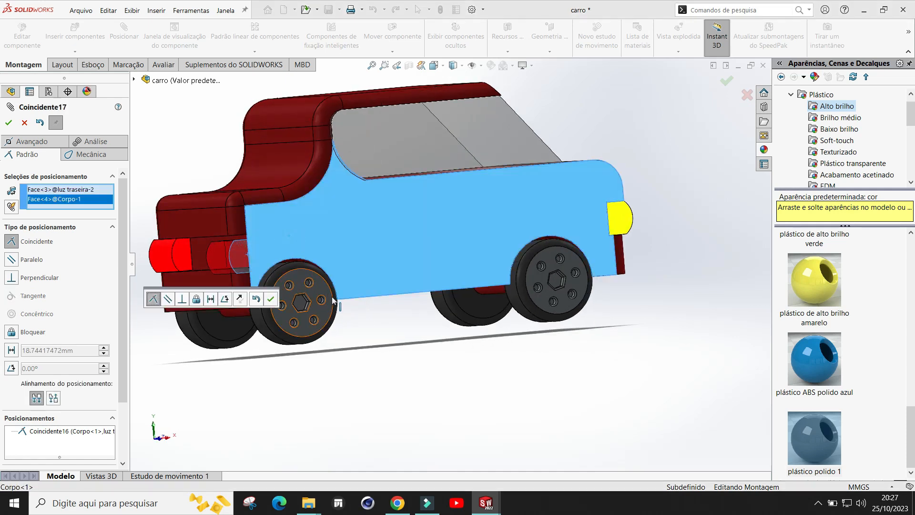
left_click(270, 299)
Step: Mate the new rear light's top face coincident with the body's rear recess face and close the Mate command
scroll(238, 267, "down", 2)
left_click_drag(238, 311, 261, 424)
scroll(287, 321, "up", 2)
middle_click_drag(287, 322, 418, 356)
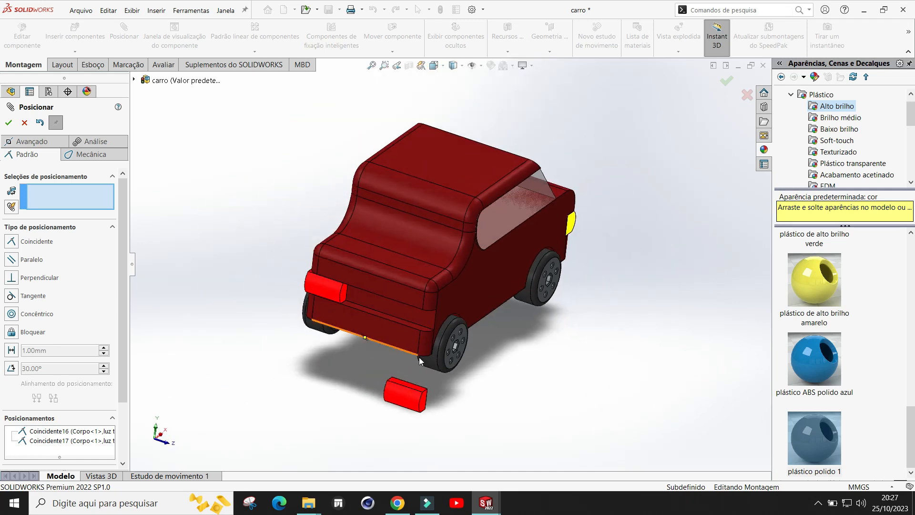
scroll(416, 381, "down", 1)
left_click(11, 243)
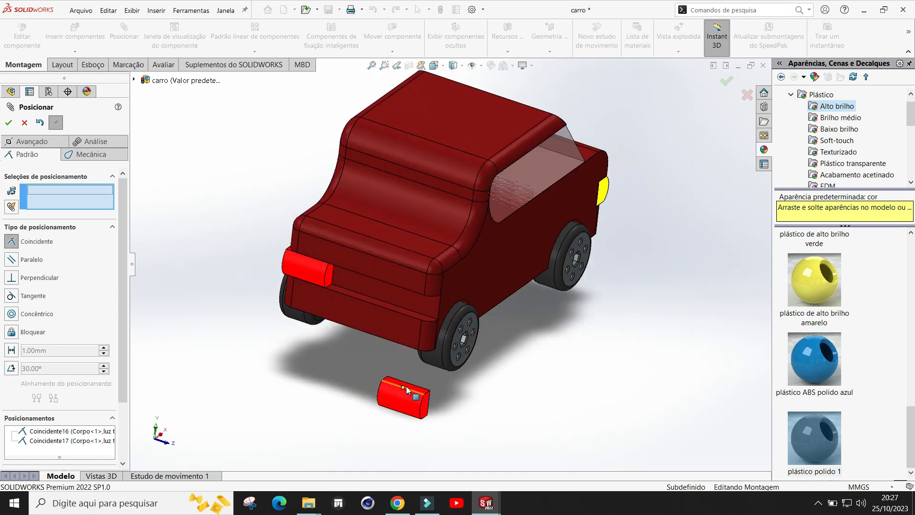
scroll(407, 390, "down", 4)
left_click(408, 355)
middle_click_drag(428, 336, 413, 147)
left_click(413, 147)
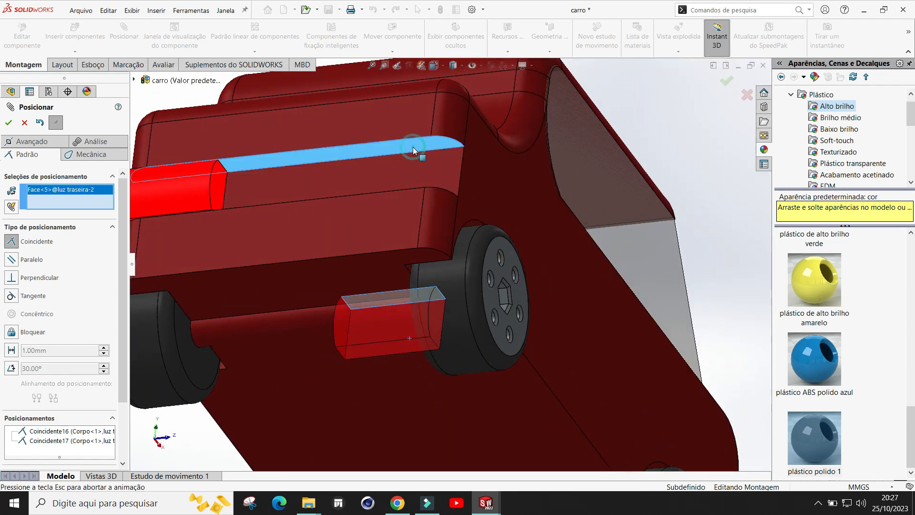
left_click(545, 136)
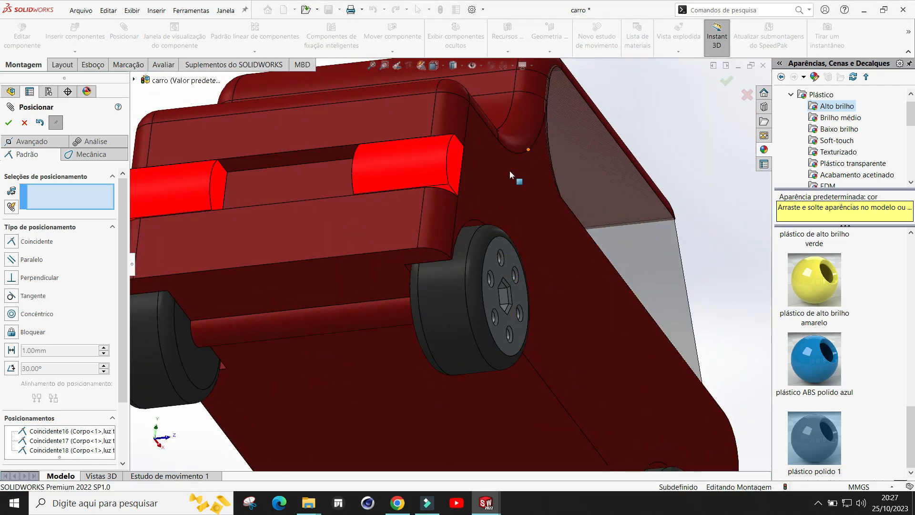
scroll(450, 180, "up", 3)
middle_click_drag(387, 188, 374, 231)
scroll(353, 209, "down", 3)
scroll(352, 208, "up", 3)
middle_click_drag(428, 305, 572, 251)
scroll(348, 142, "down", 2)
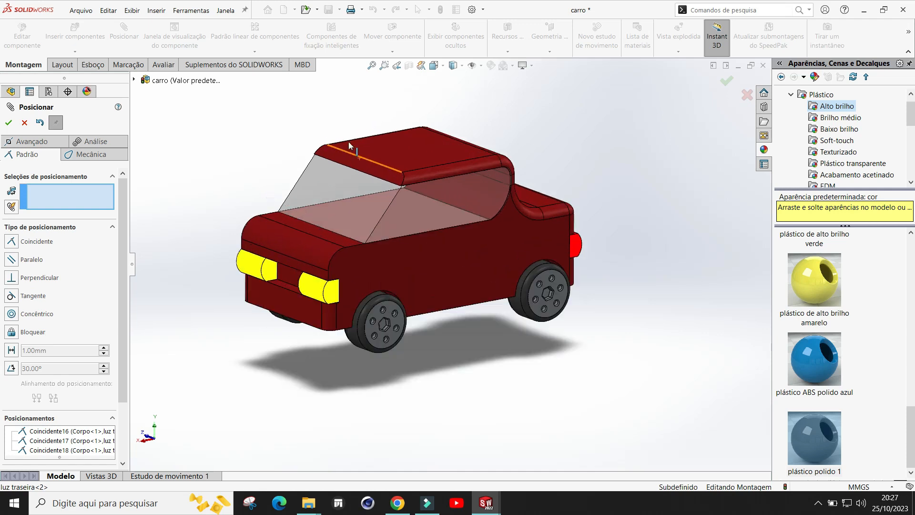
key("Escape")
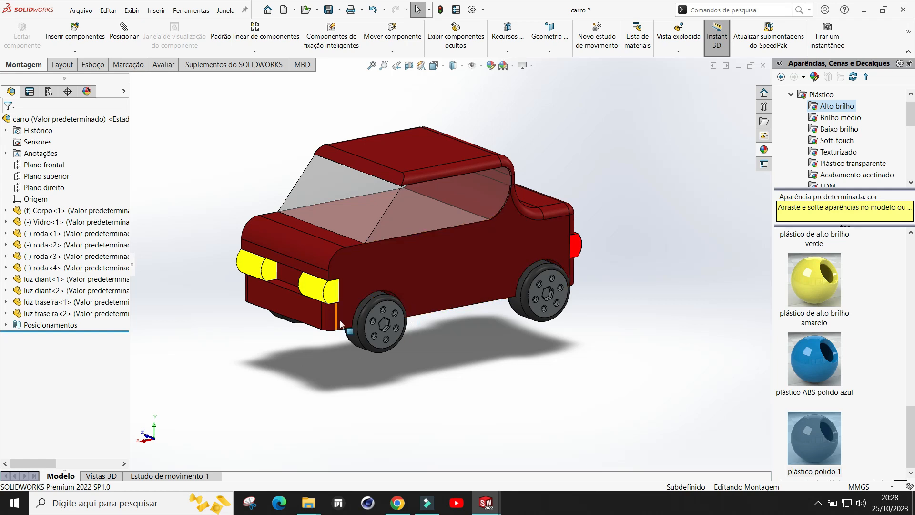
Step: Save the carro assembly
scroll(341, 324, "down", 2)
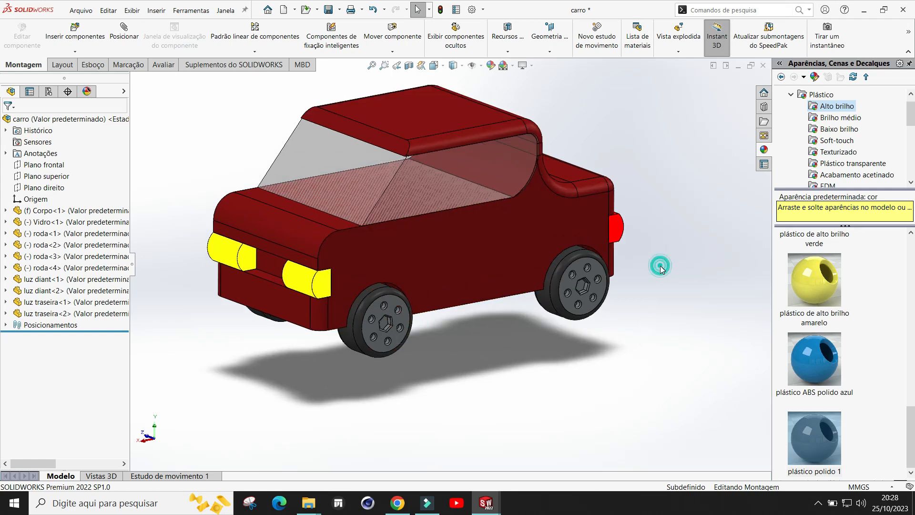
scroll(660, 266, "up", 2)
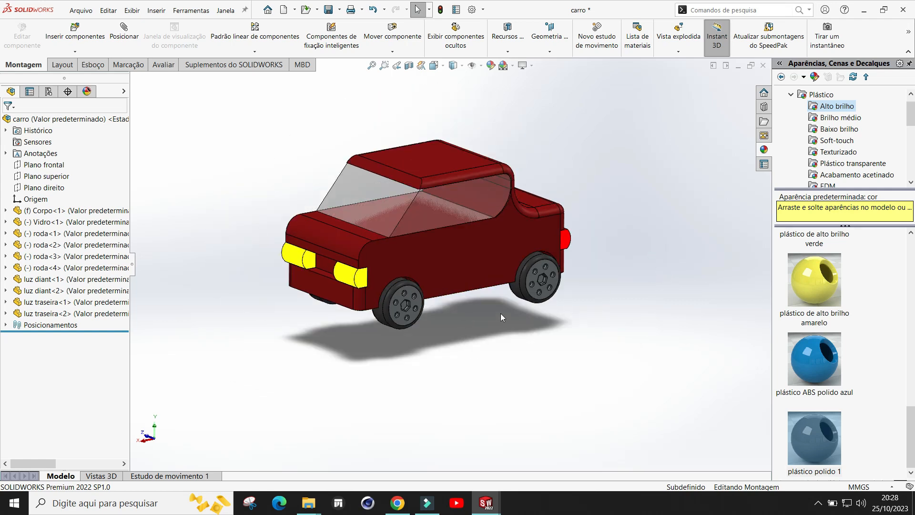
middle_click_drag(608, 233, 484, 356)
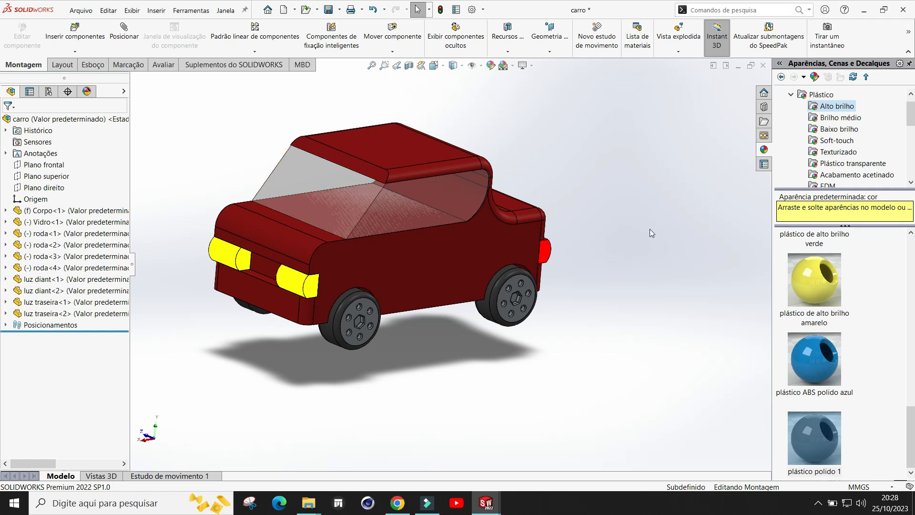
scroll(650, 230, "up", 1)
left_click(331, 11)
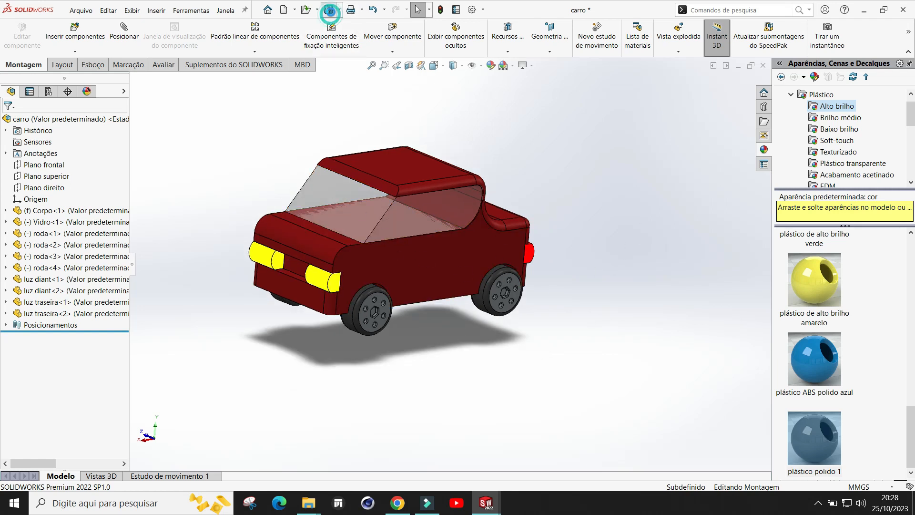
left_click(317, 187)
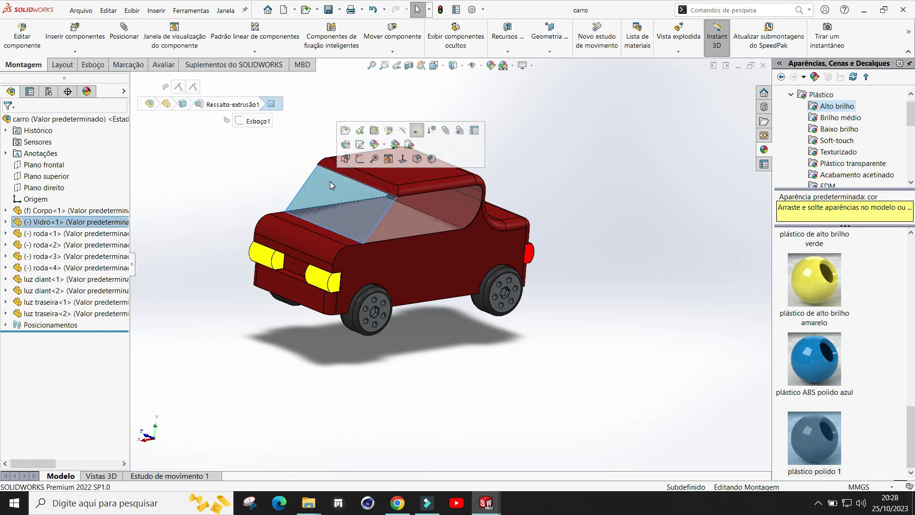
left_click(347, 145)
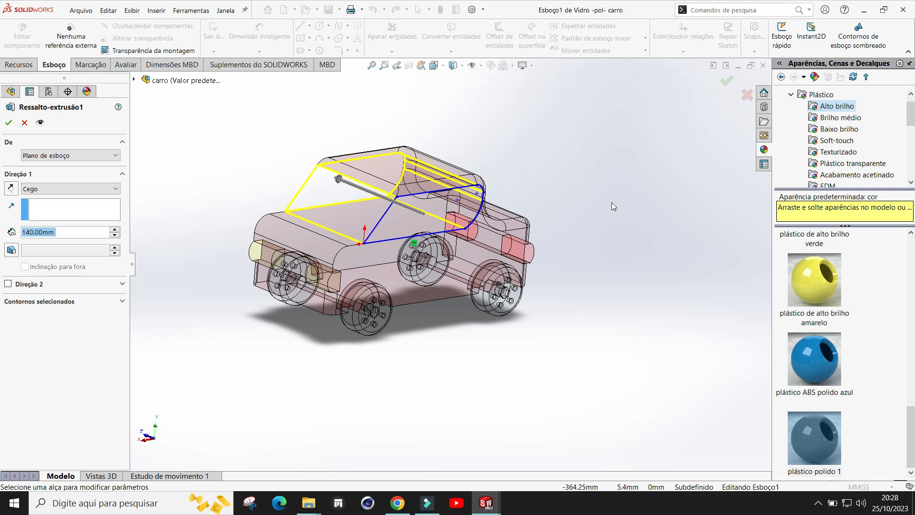
left_click(24, 123)
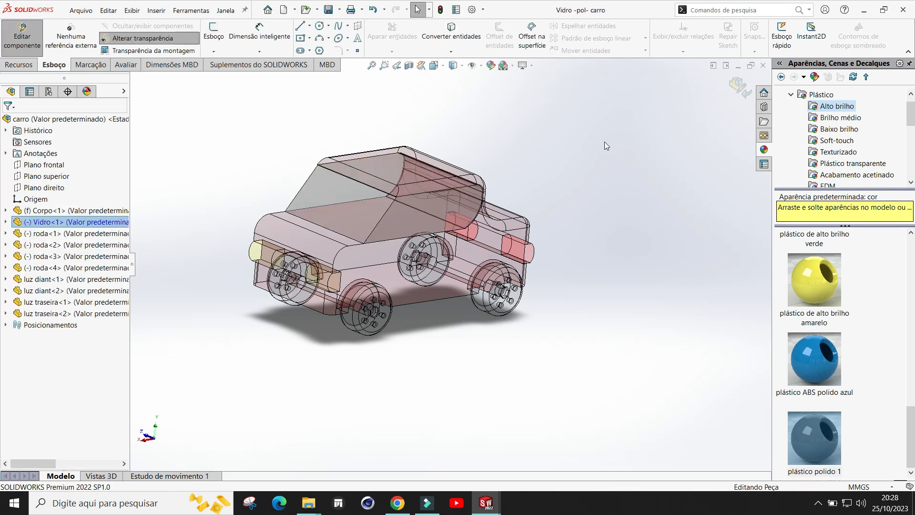
left_click(738, 89)
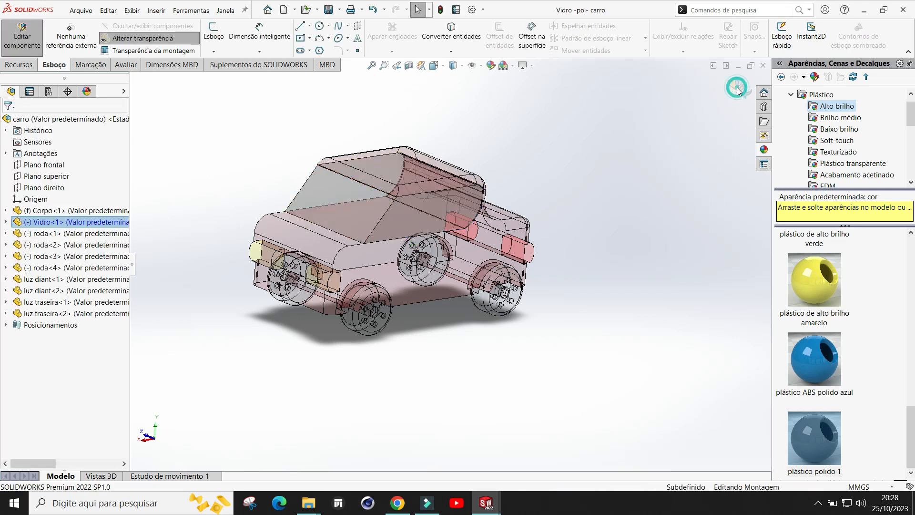
Step: Open the Vidro glass part in its own window
right_click(316, 184)
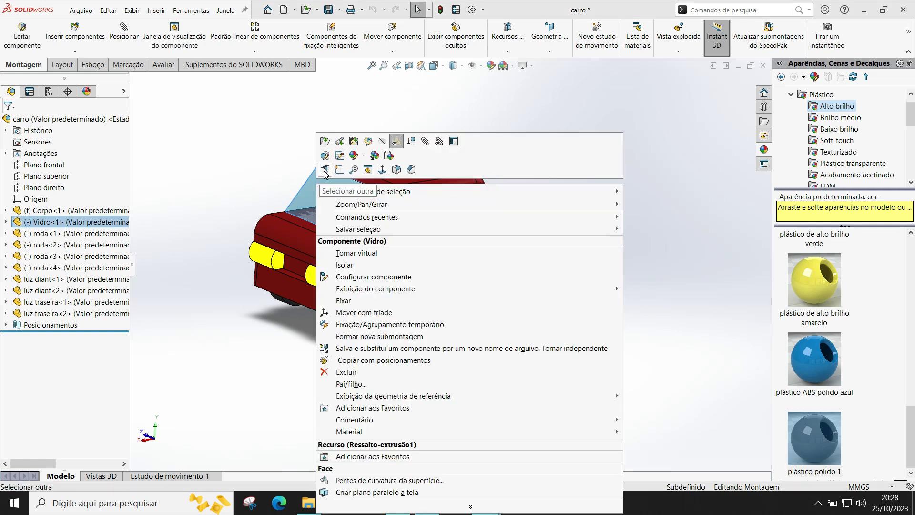
left_click(325, 142)
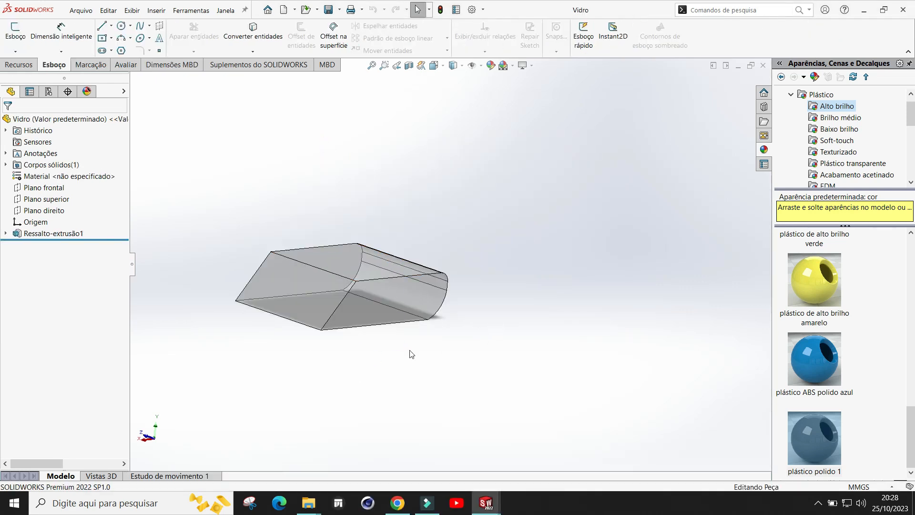
scroll(368, 360, "down", 1)
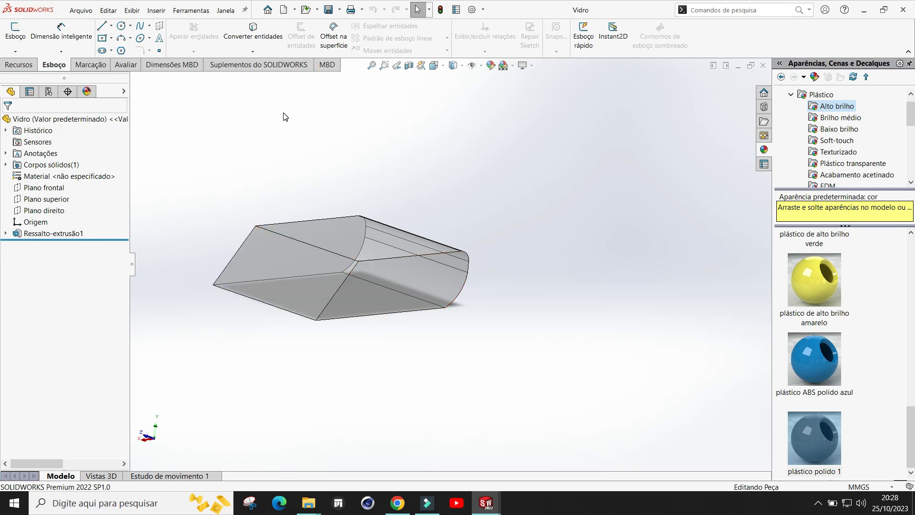
Step: Fillet two edges of the glass part with a 10 mm radius
left_click(19, 64)
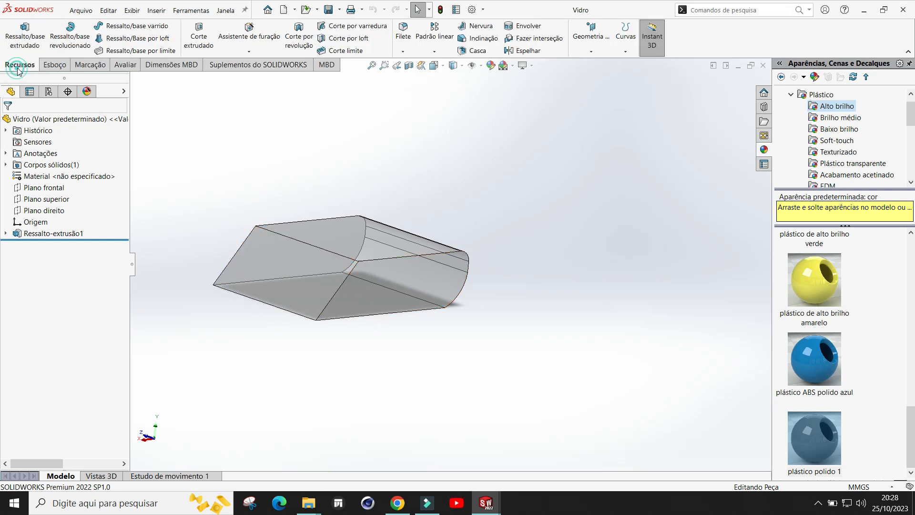
left_click(403, 38)
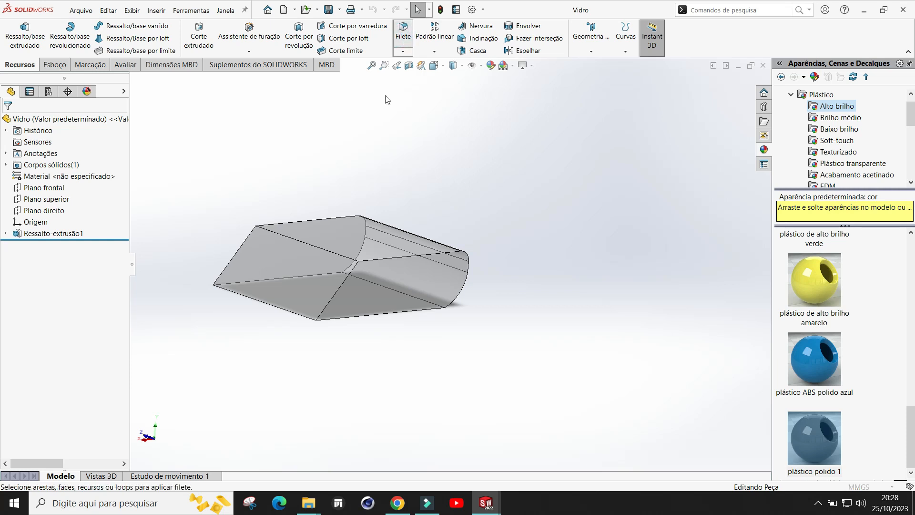
left_click(339, 288)
middle_click_drag(339, 288, 322, 303)
left_click(349, 286)
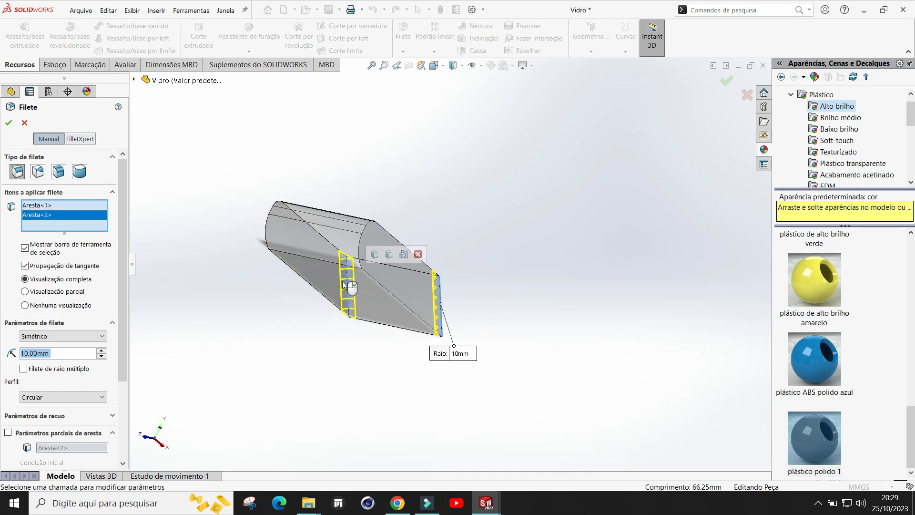
left_click(8, 123)
middle_click_drag(521, 217, 428, 156)
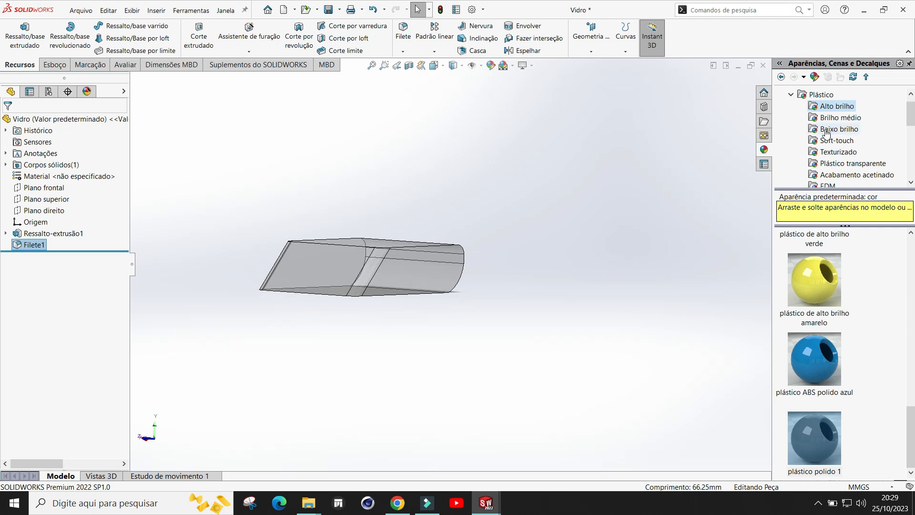
Step: Apply the glossy 'vidro azul refletivo' glass appearance to the whole glass part
left_click(791, 95)
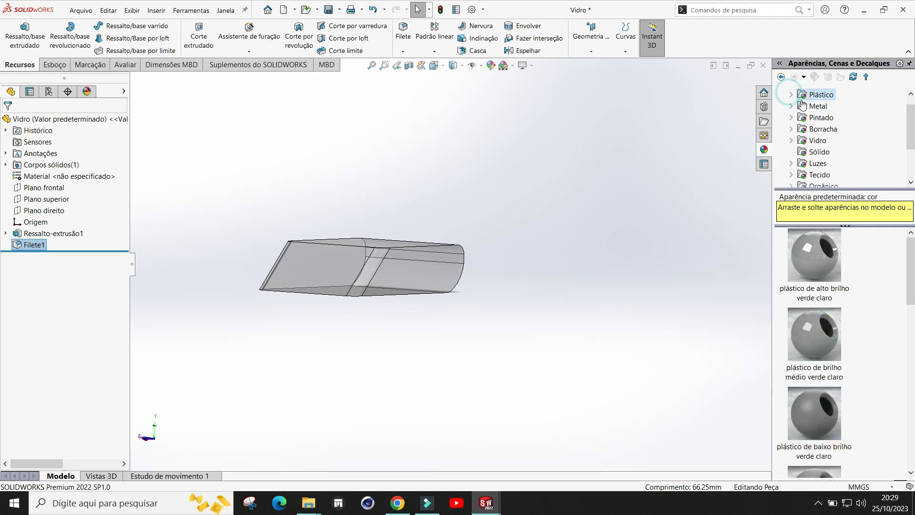
left_click(819, 140)
left_click(792, 140)
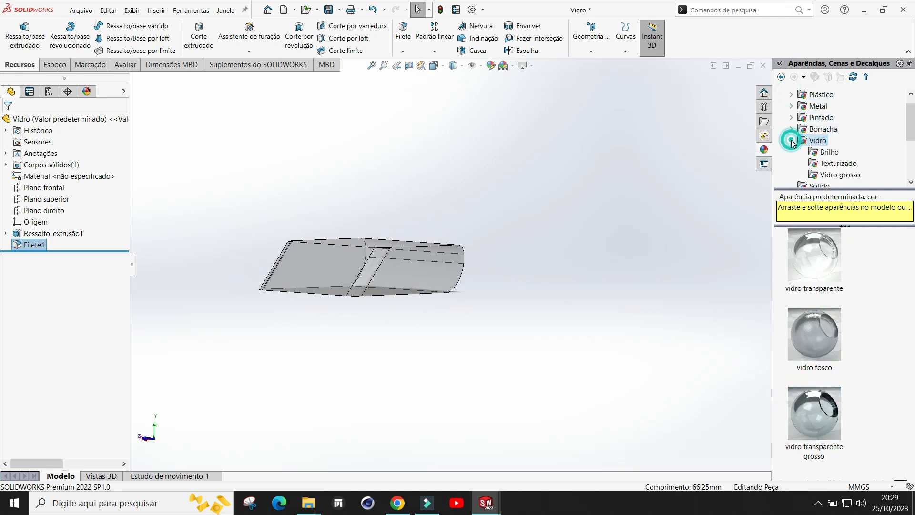
left_click(829, 152)
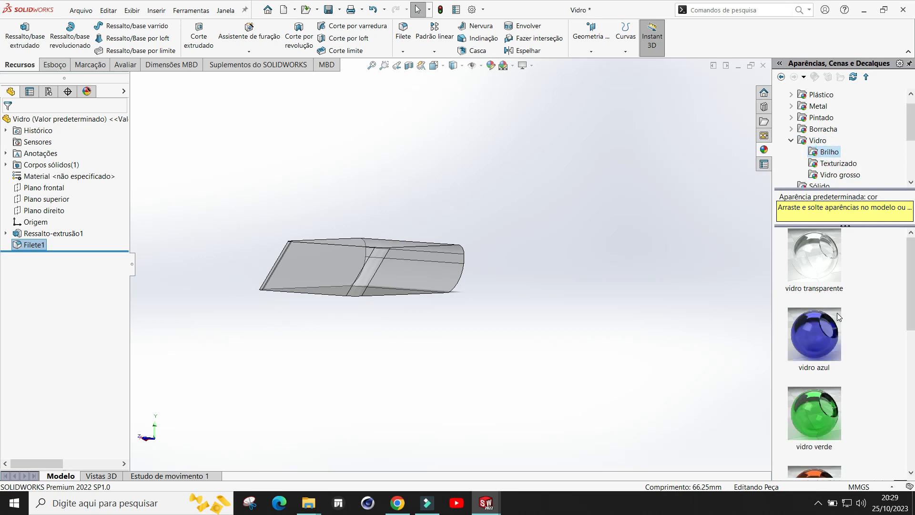
scroll(840, 314, "down", 3)
scroll(843, 318, "down", 2)
scroll(842, 328, "up", 2)
scroll(843, 332, "down", 2)
left_click_drag(811, 364, 420, 273)
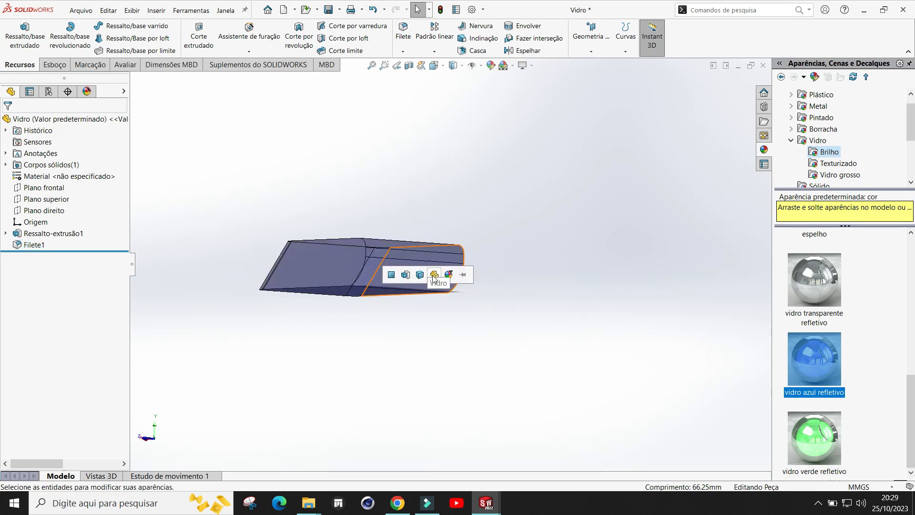
left_click(433, 278)
middle_click_drag(566, 276, 469, 221)
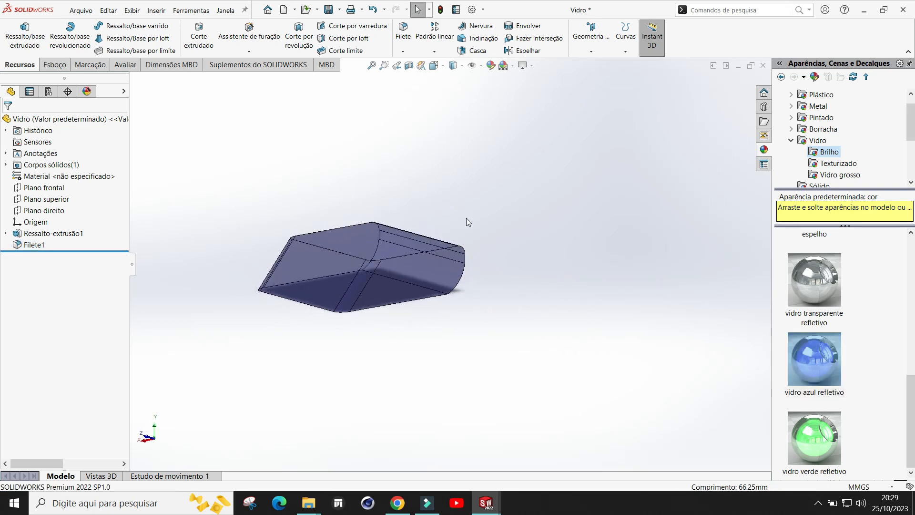
Step: Save the glass part, switch to the carro assembly and rebuild it with the changed component
left_click(329, 10)
mouse_move(486, 503)
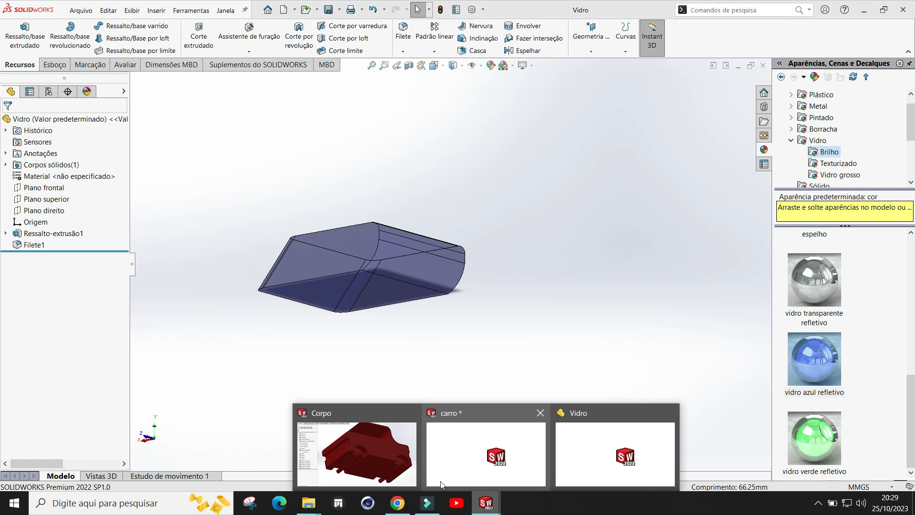
left_click(486, 450)
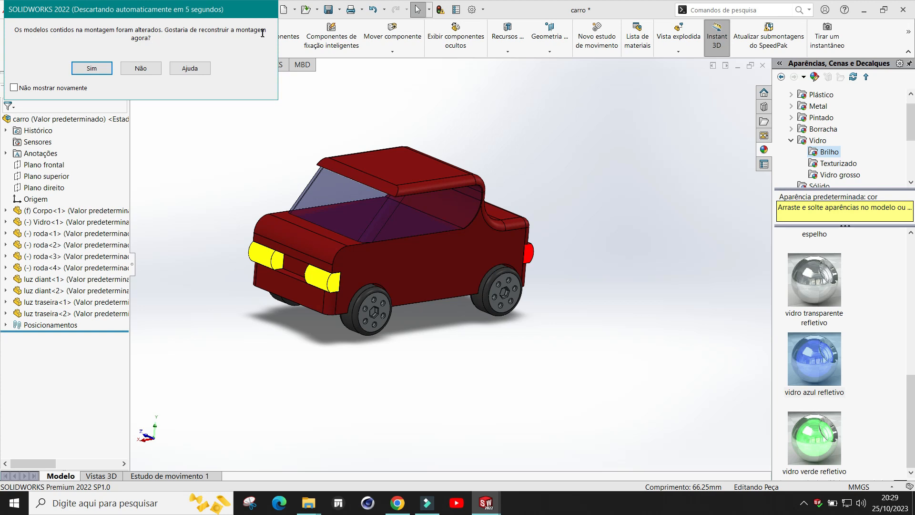
left_click(91, 69)
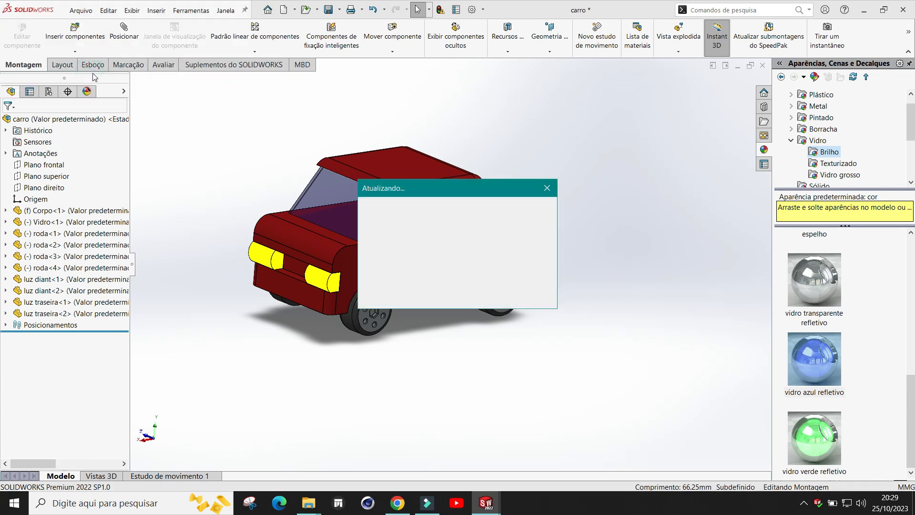
Step: Replace the glass part's appearance with 'vidro azul', applied to the whole part
middle_click_drag(436, 374, 435, 328)
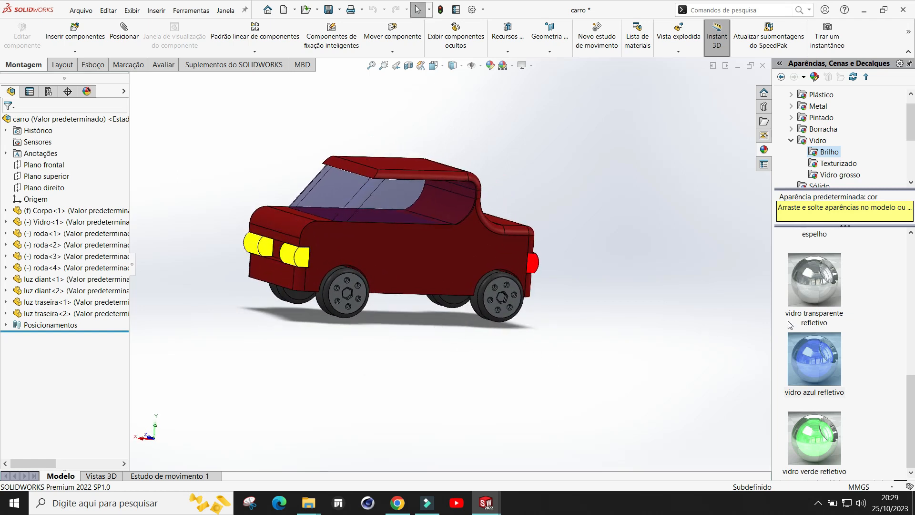
scroll(814, 303, "up", 3)
scroll(820, 312, "down", 4)
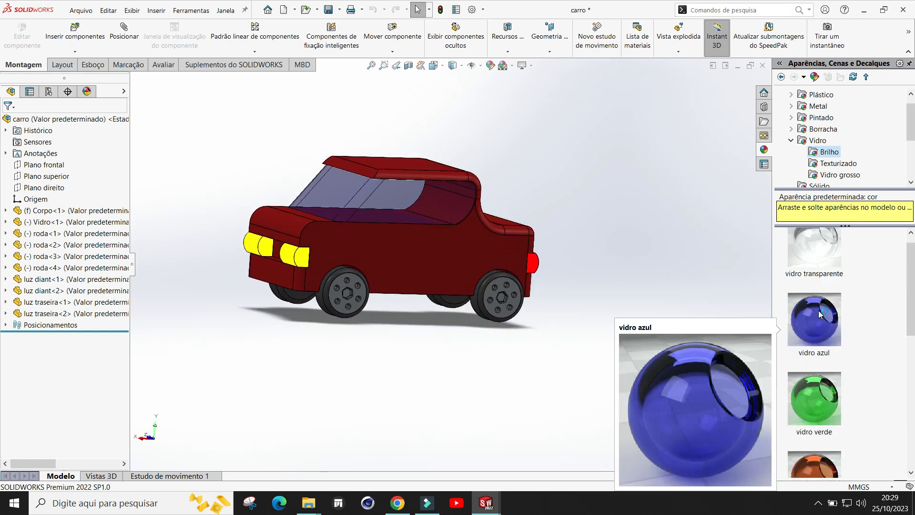
mouse_move(483, 510)
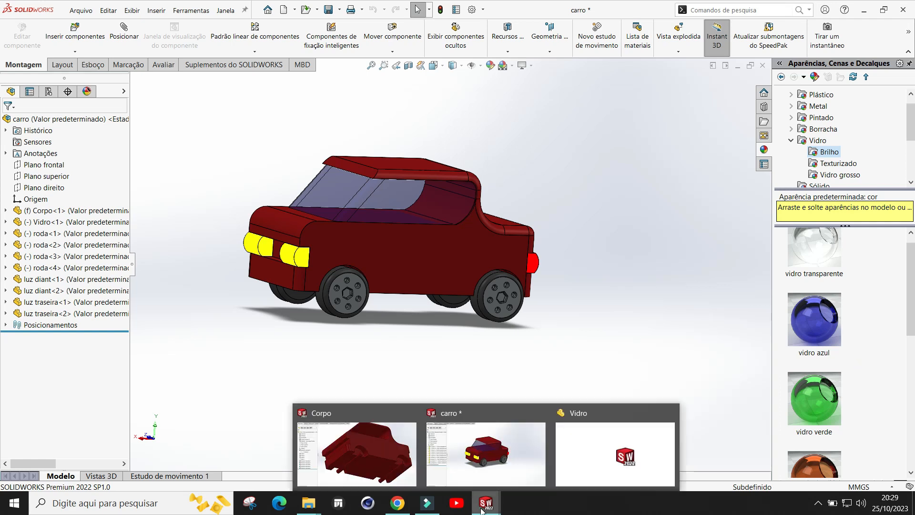
left_click(608, 459)
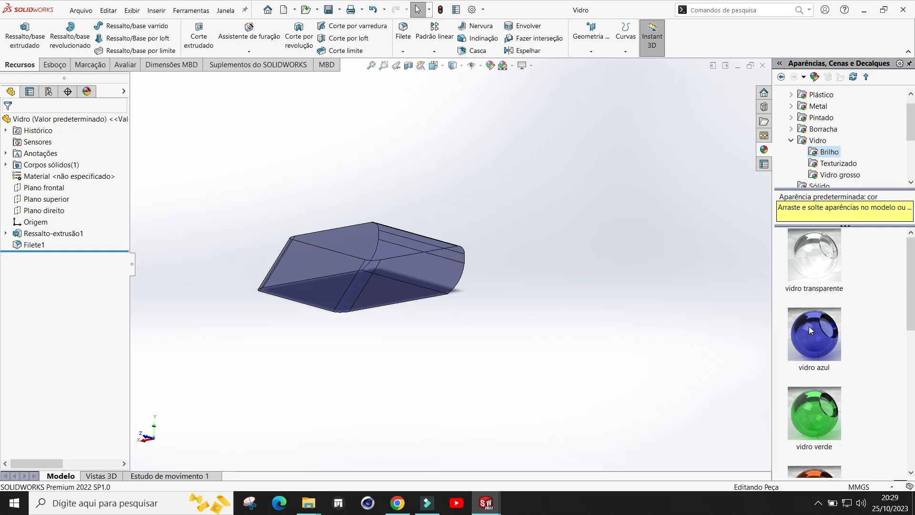
left_click_drag(825, 353, 424, 286)
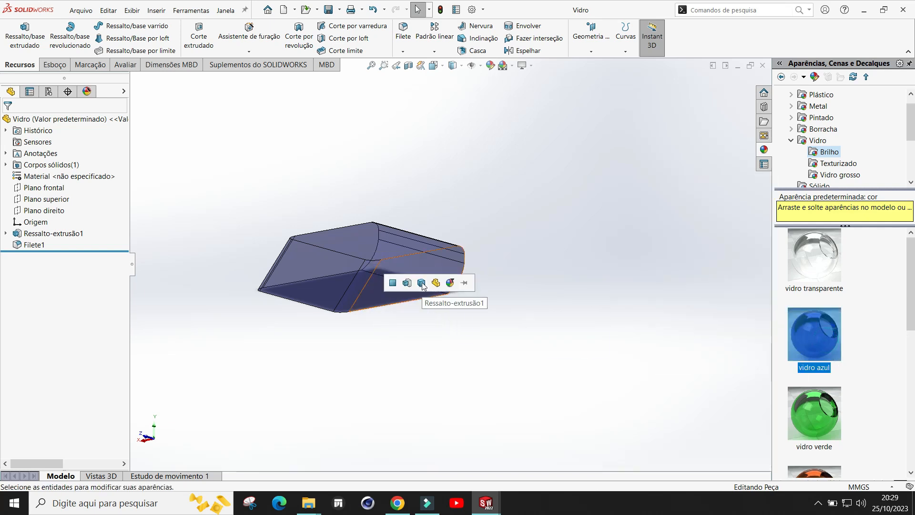
left_click(437, 283)
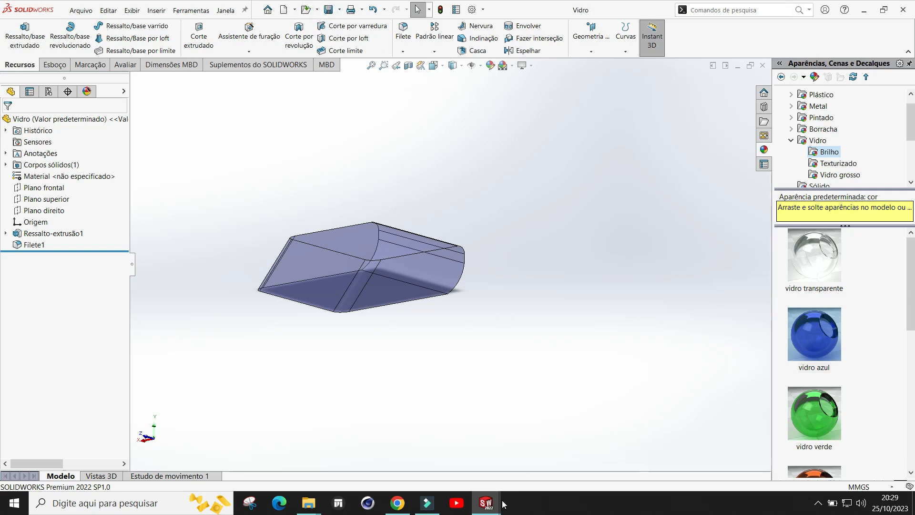
Step: Return to the carro assembly and inspect the car with the updated glass appearance
mouse_move(486, 503)
left_click(449, 428)
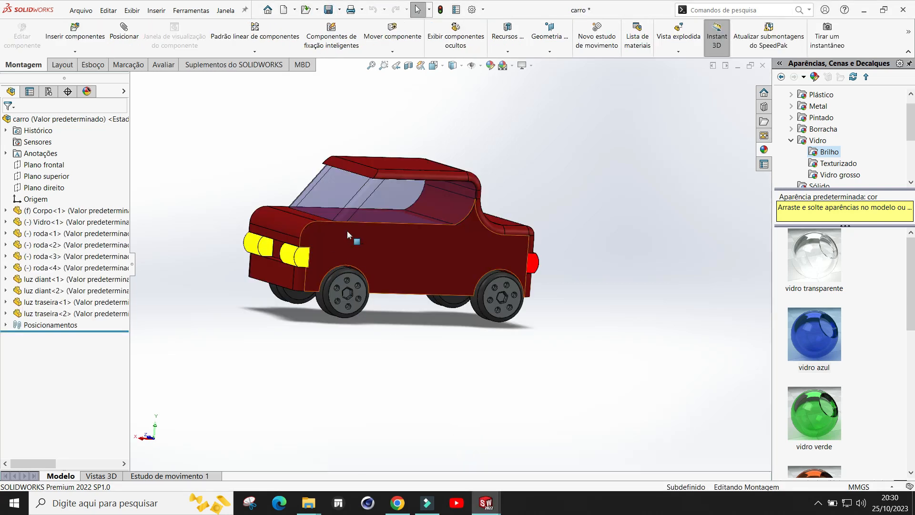
scroll(550, 200, "down", 1)
mouse_move(550, 199)
middle_mouse_down()
mouse_move(579, 215)
mouse_move(544, 213)
middle_mouse_up()
scroll(484, 215, "up", 2)
scroll(394, 355, "down", 1)
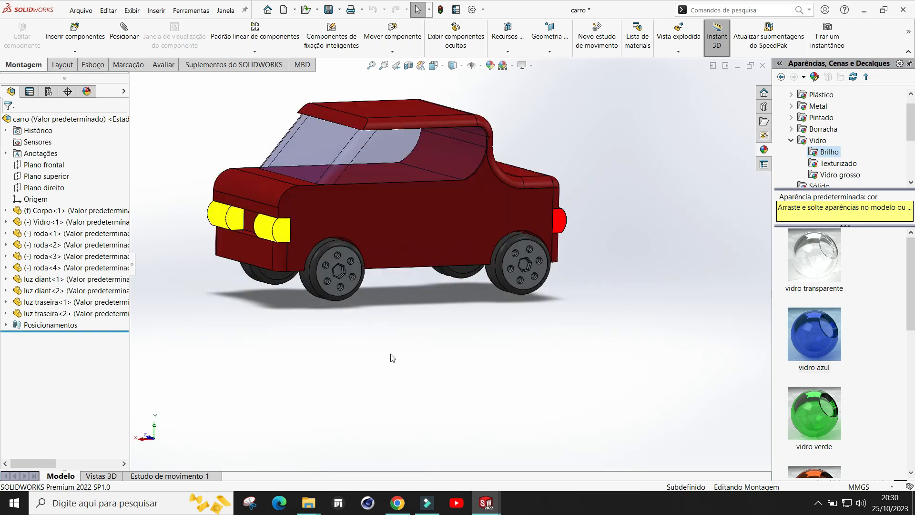
scroll(411, 299, "up", 2)
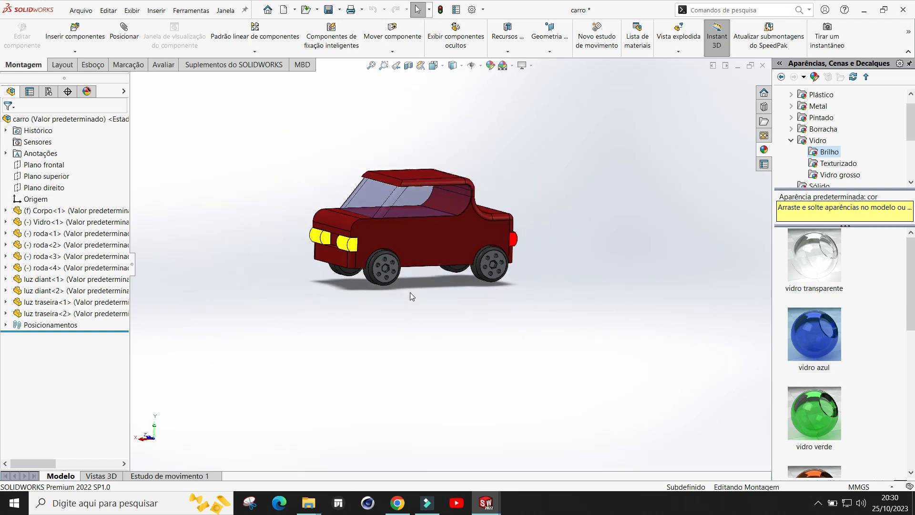
scroll(405, 267, "down", 2)
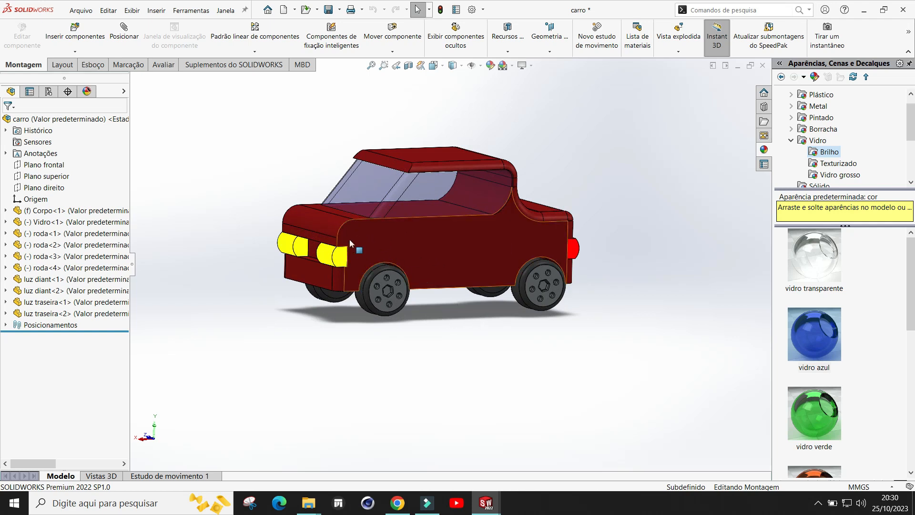
Step: Open the Corpo body part in its own window
left_click(486, 504)
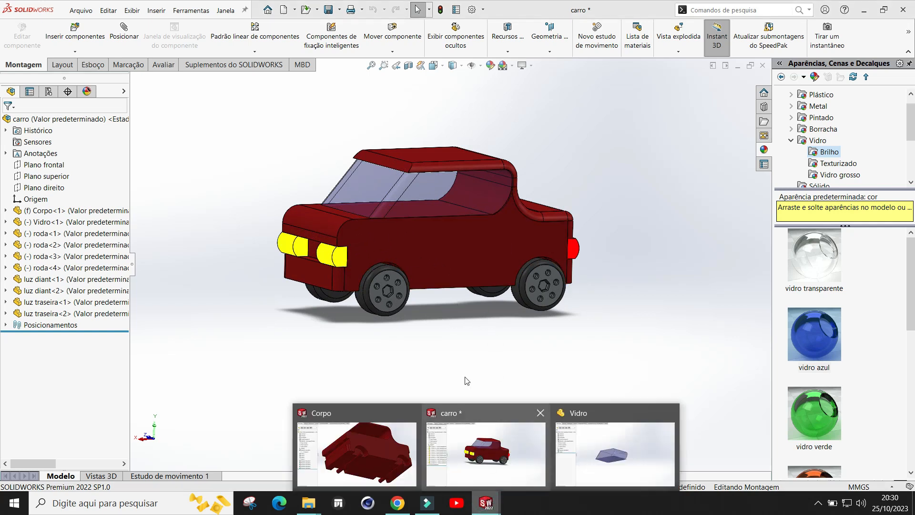
left_click(433, 249)
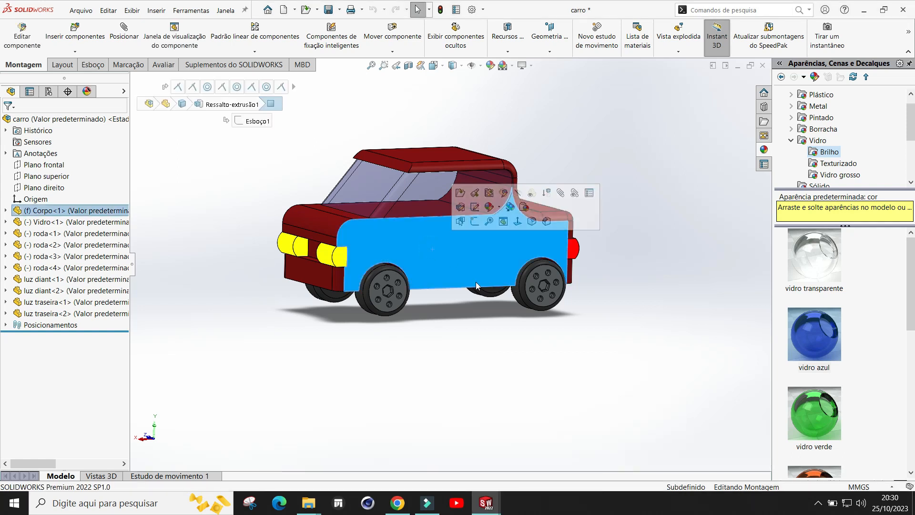
mouse_move(479, 504)
left_click(388, 453)
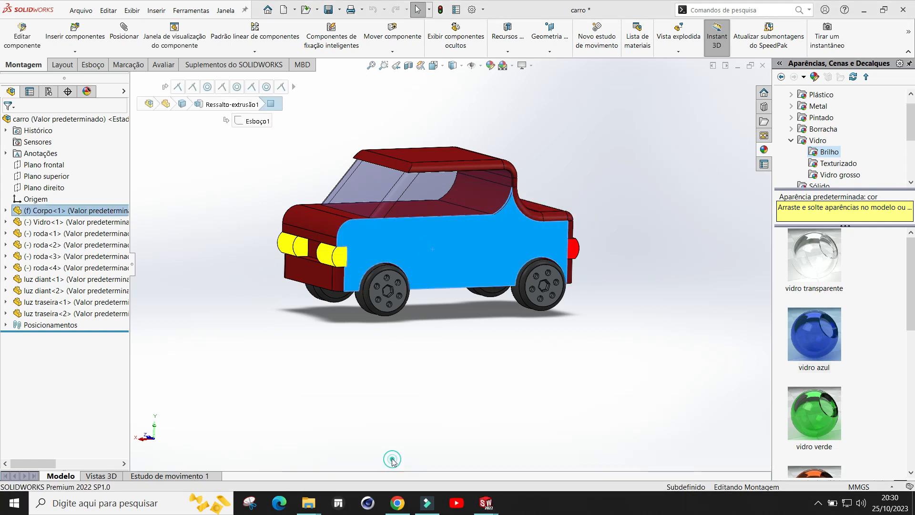
scroll(429, 387, "down", 2)
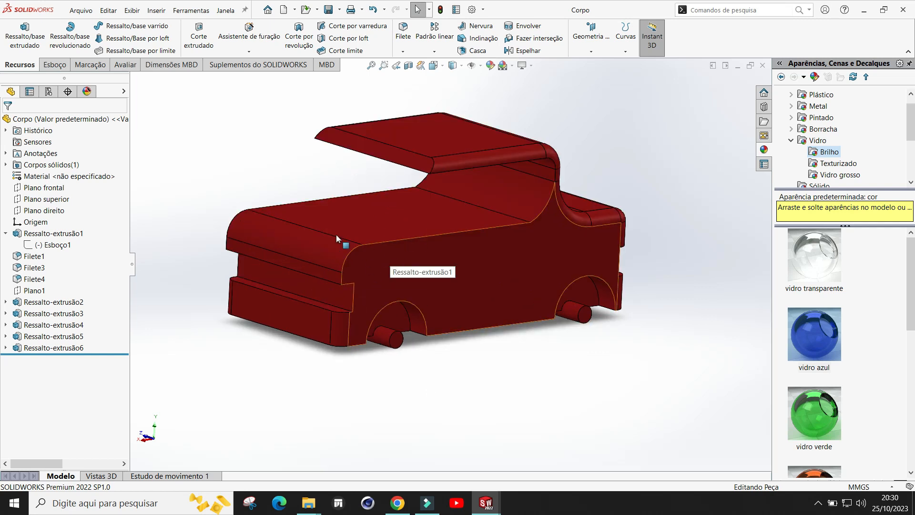
Step: Fillet the body's two upper side edges along the hood with a 2 mm radius
left_click(402, 52)
left_click(417, 61)
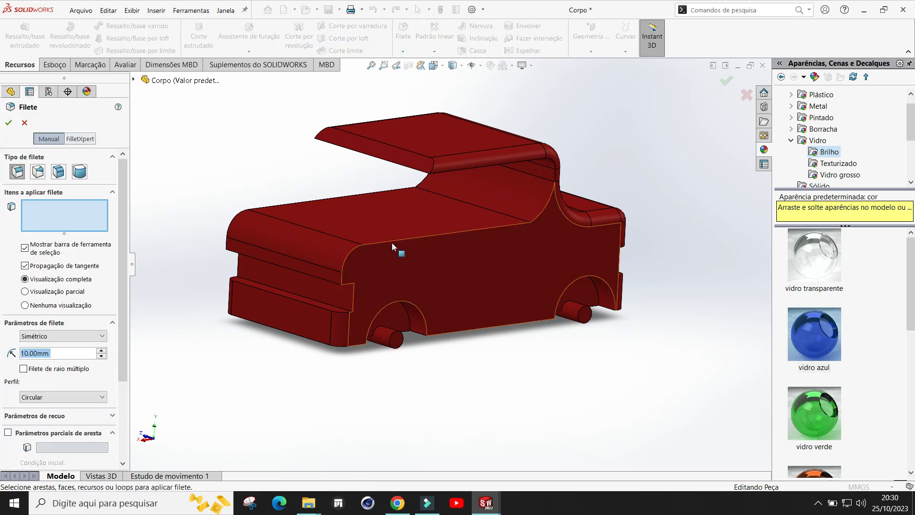
left_click(66, 354)
left_click_drag(57, 354, 2, 353)
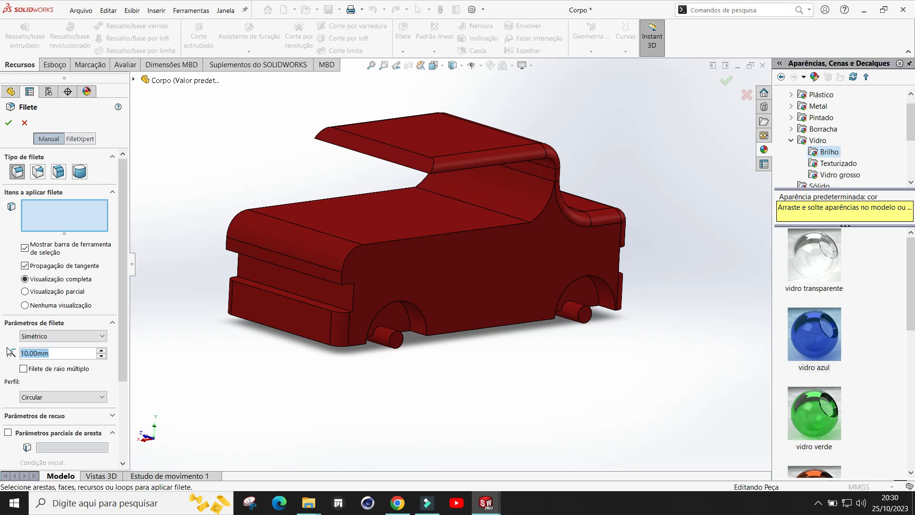
type("2")
key("Return")
left_click(384, 245)
middle_click_drag(355, 380, 476, 269)
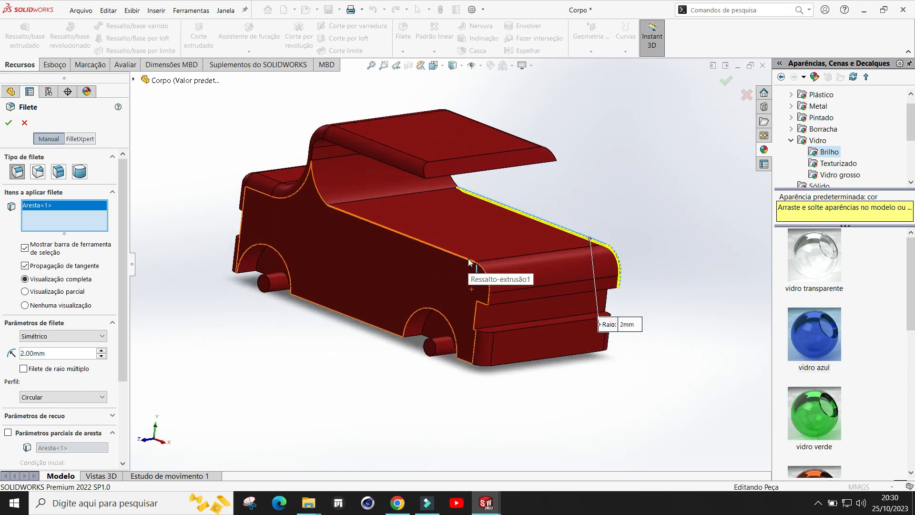
left_click(469, 264)
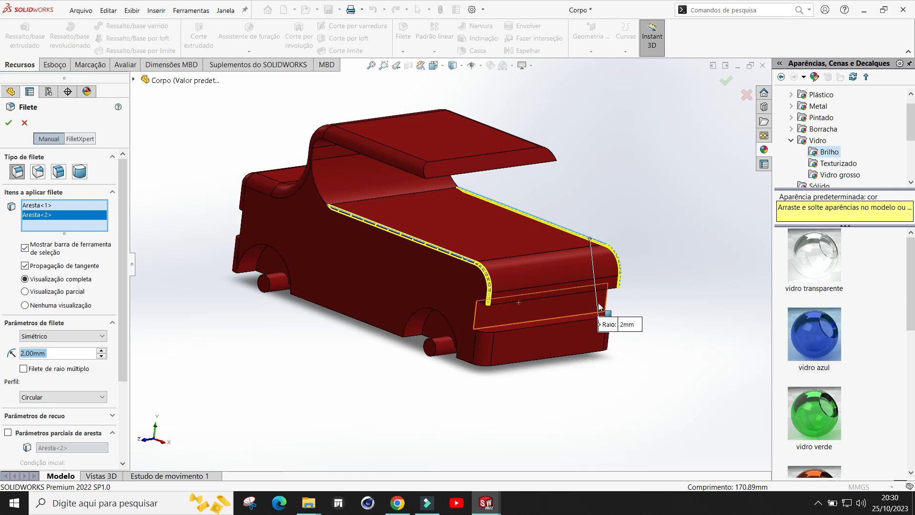
left_click(9, 124)
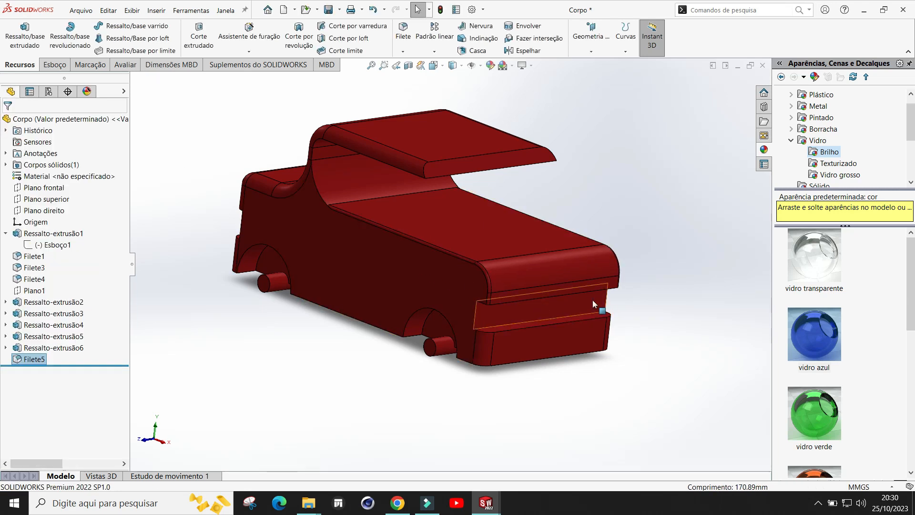
Step: Save the body part and switch back to the carro assembly, clearing the selection
middle_click_drag(635, 224, 538, 242)
key("ctrl+s")
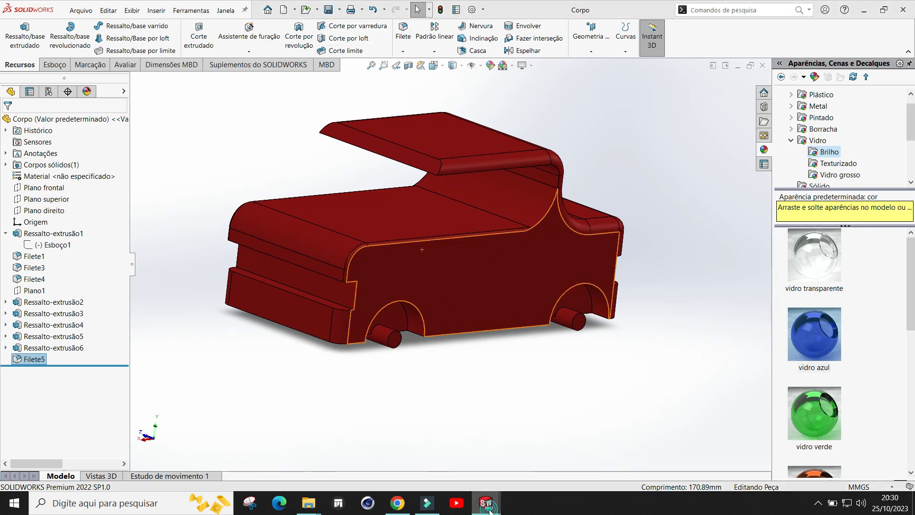
mouse_move(496, 512)
left_click(477, 451)
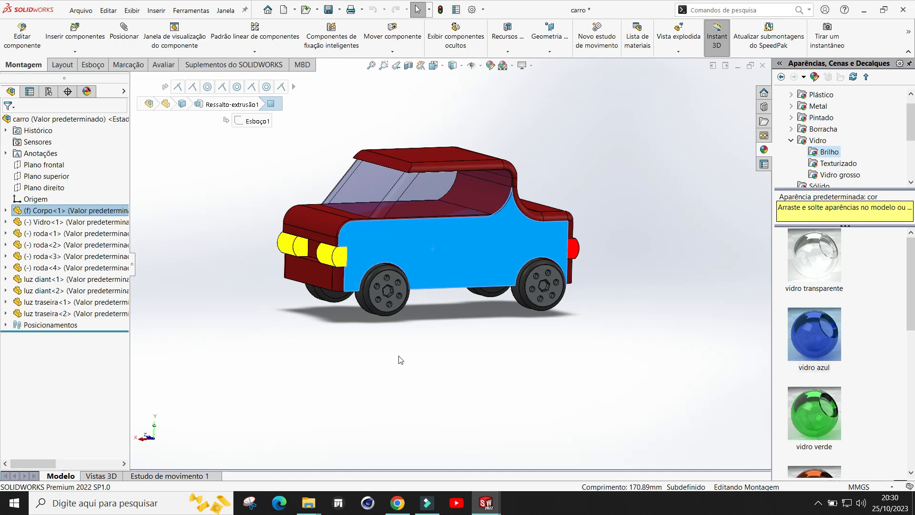
left_click(431, 347)
Step: Inspect the finished car from closer and farther in the assembly view
scroll(393, 229, "down", 5)
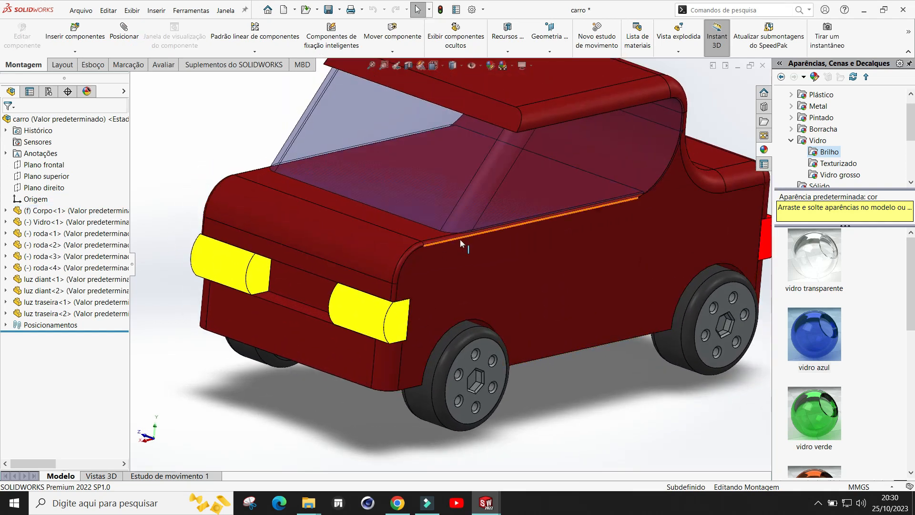
scroll(495, 253, "up", 4)
scroll(640, 186, "down", 3)
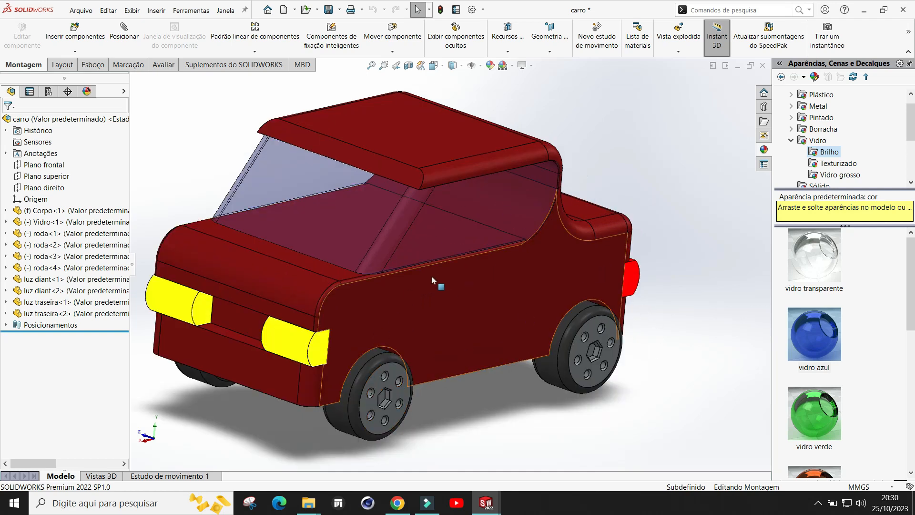
scroll(445, 299, "up", 3)
scroll(443, 295, "down", 1)
scroll(446, 295, "up", 1)
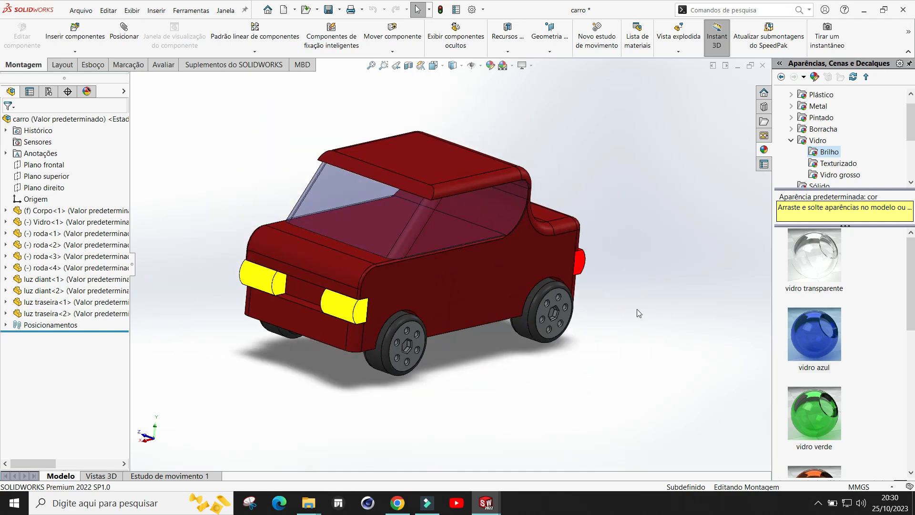
scroll(598, 334, "up", 1)
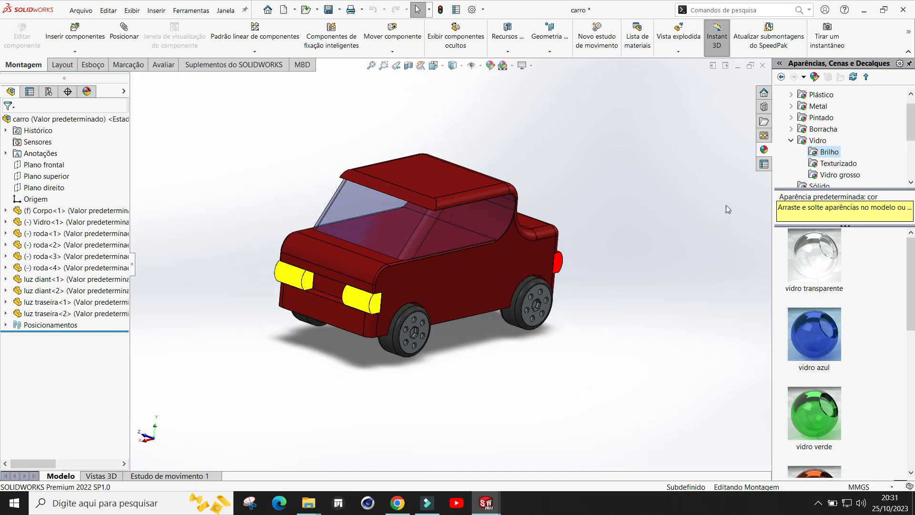
left_click(792, 140)
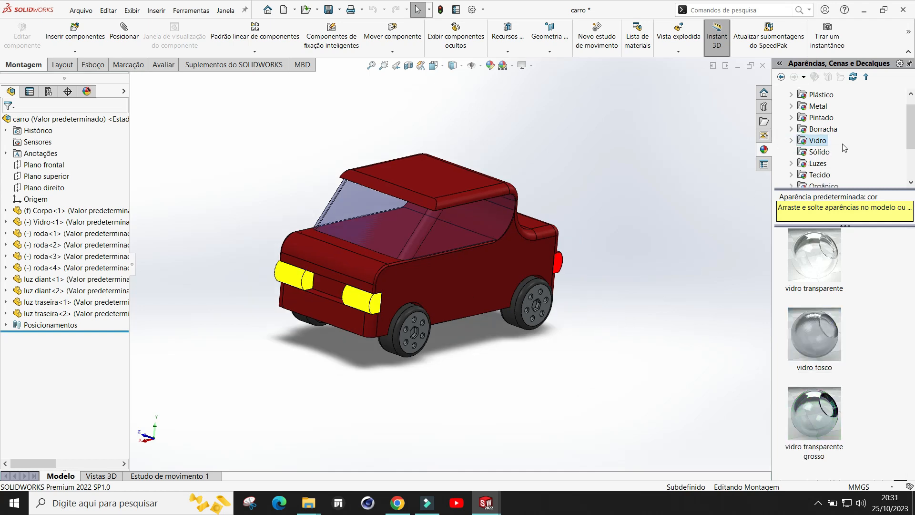
Step: Switch to the Corpo part and apply the green high-gloss plastic appearance (plástico de alto brilho verde) to the whole body
mouse_move(486, 503)
left_click(364, 465)
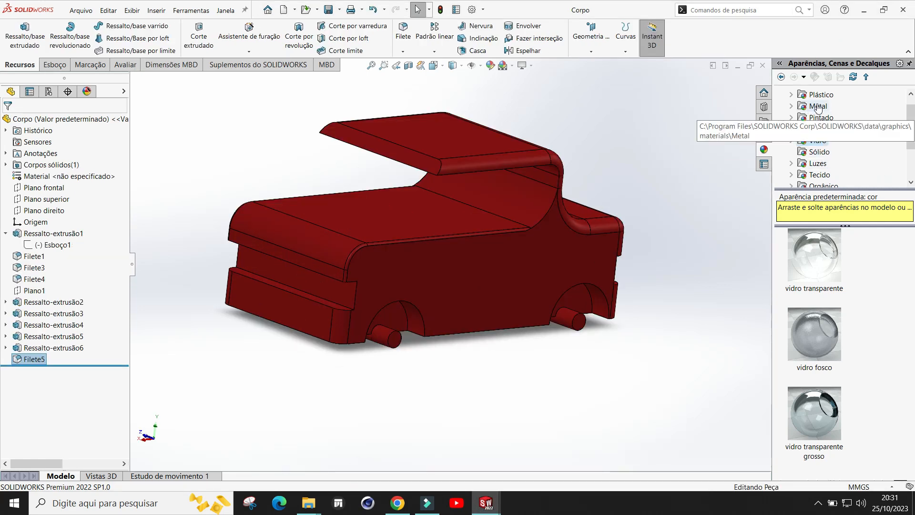
left_click(791, 95)
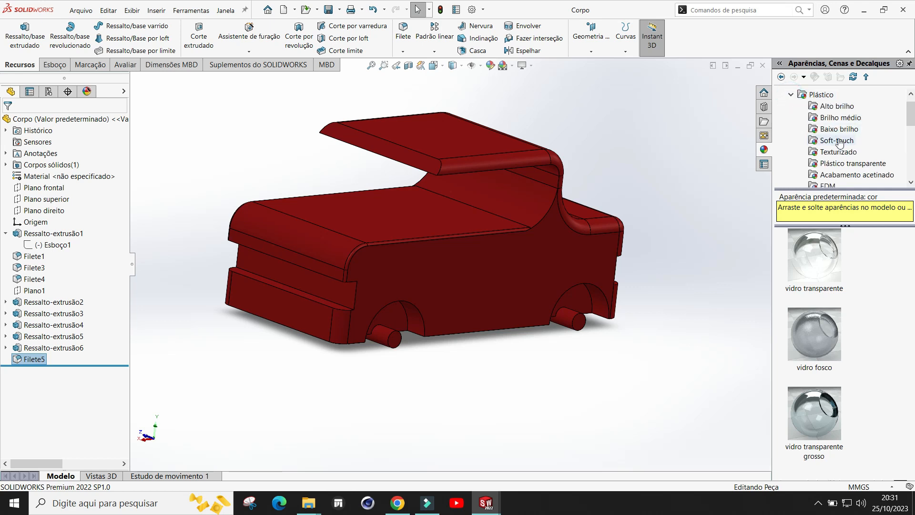
left_click(824, 107)
scroll(828, 312, "down", 5)
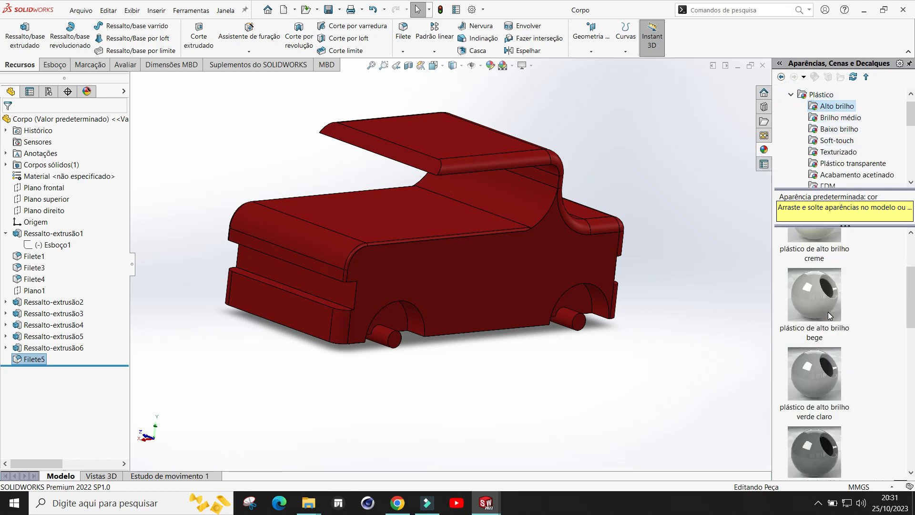
scroll(828, 332, "down", 3)
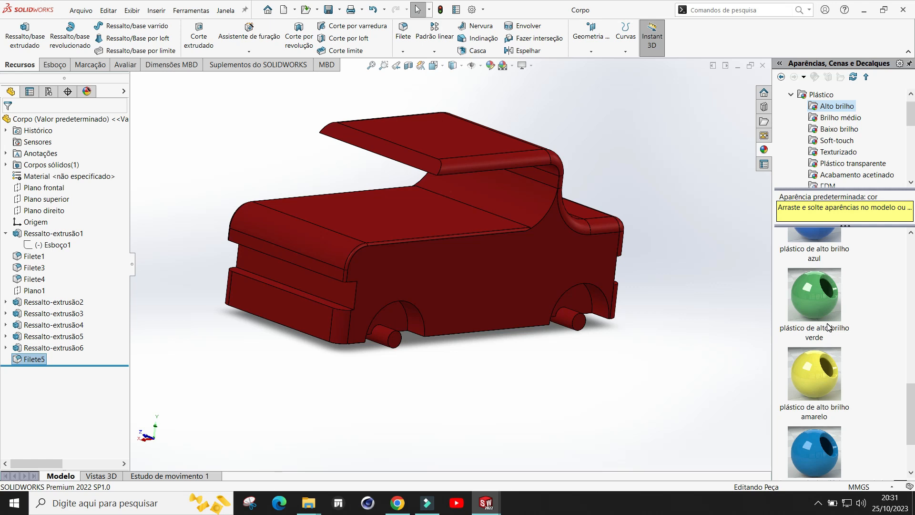
left_click_drag(813, 299, 489, 273)
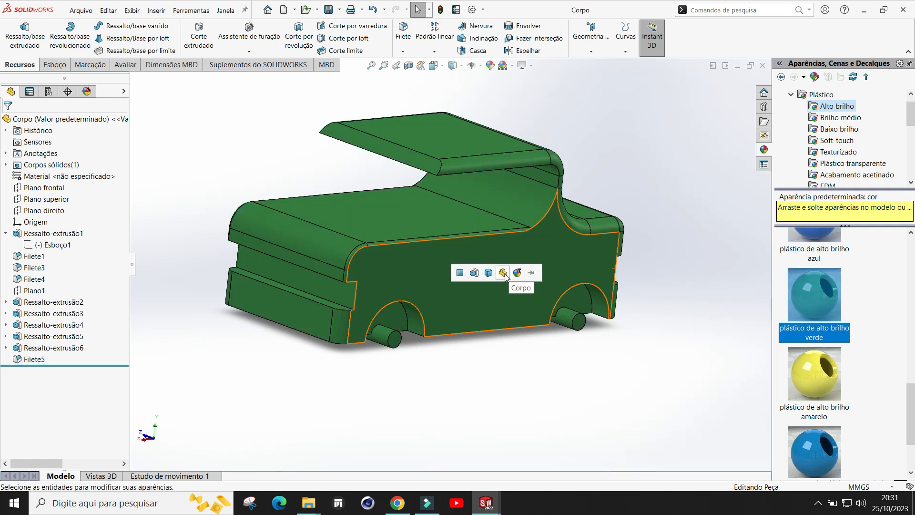
left_click(503, 274)
scroll(700, 250, "up", 1)
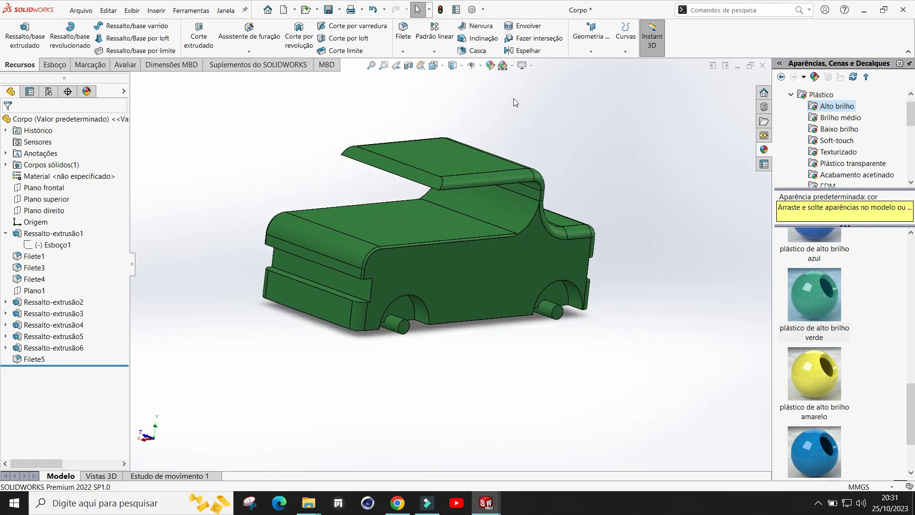
Step: Save the body part and switch back to the carro assembly
left_click(329, 10)
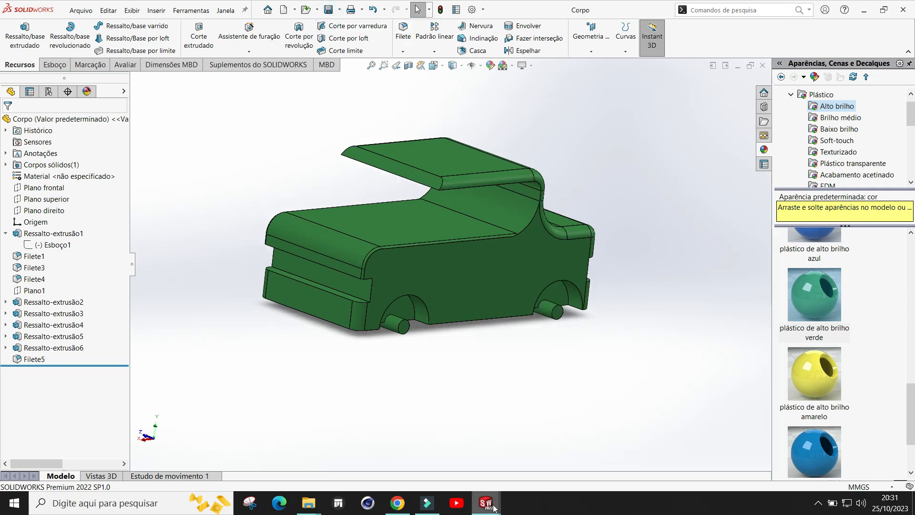
mouse_move(486, 503)
left_click(396, 453)
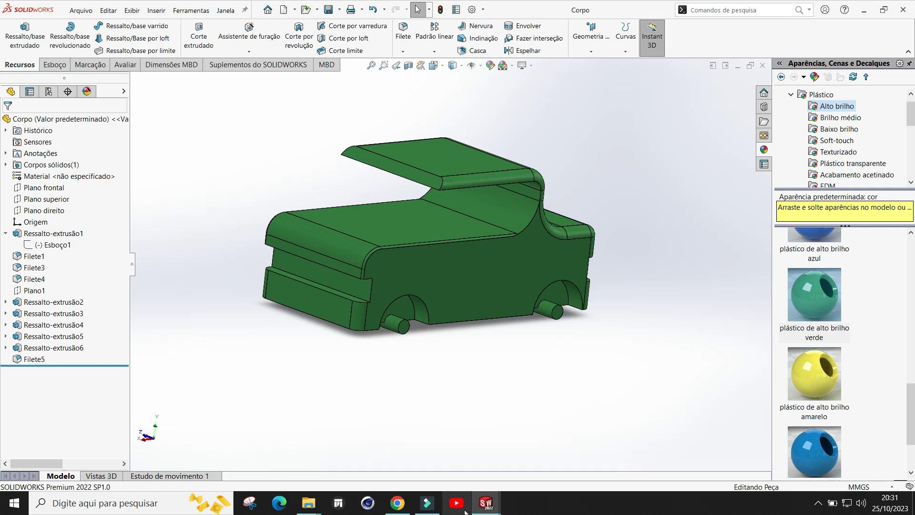
left_click(486, 448)
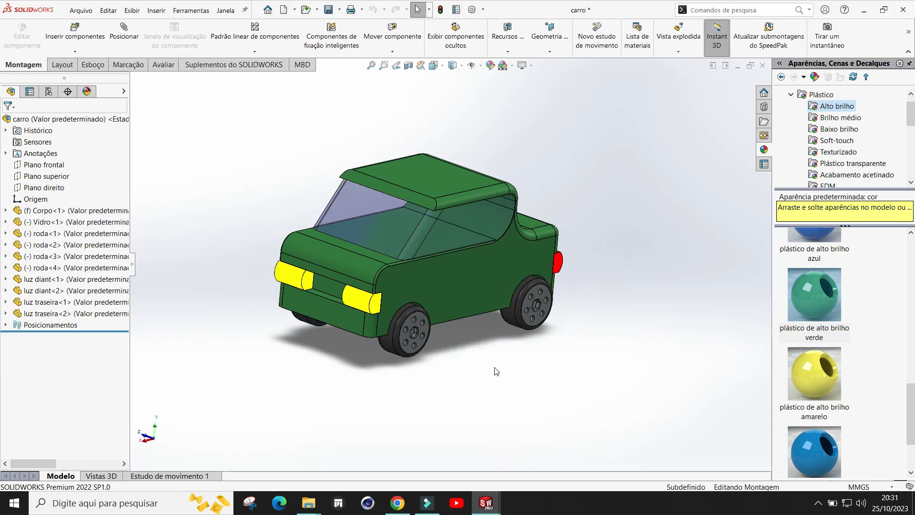
Step: Inspect the recoloured car from a different angle and distance in the assembly view
mouse_move(459, 328)
middle_mouse_down()
mouse_move(434, 345)
mouse_move(441, 348)
mouse_move(396, 328)
mouse_move(472, 338)
mouse_move(475, 322)
mouse_move(460, 361)
mouse_move(452, 350)
mouse_move(459, 343)
mouse_move(452, 343)
middle_mouse_up()
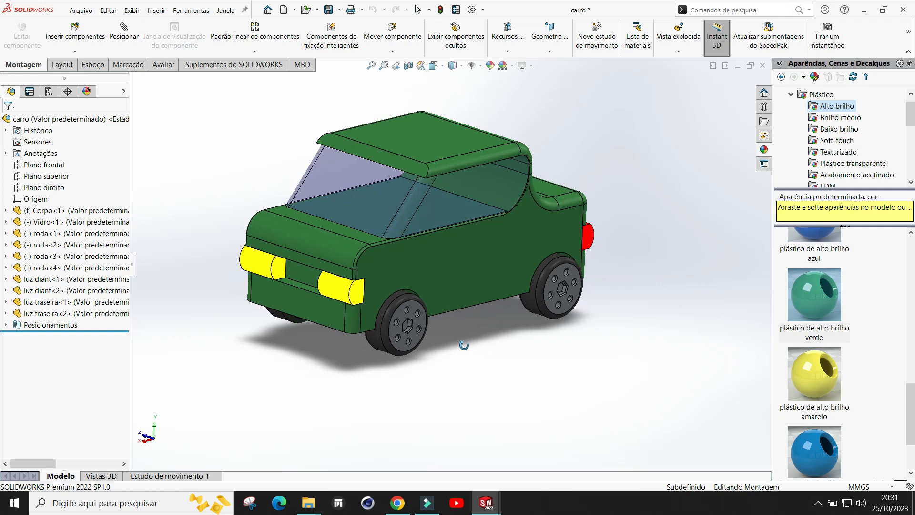
scroll(577, 151, "up", 1)
scroll(399, 148, "down", 1)
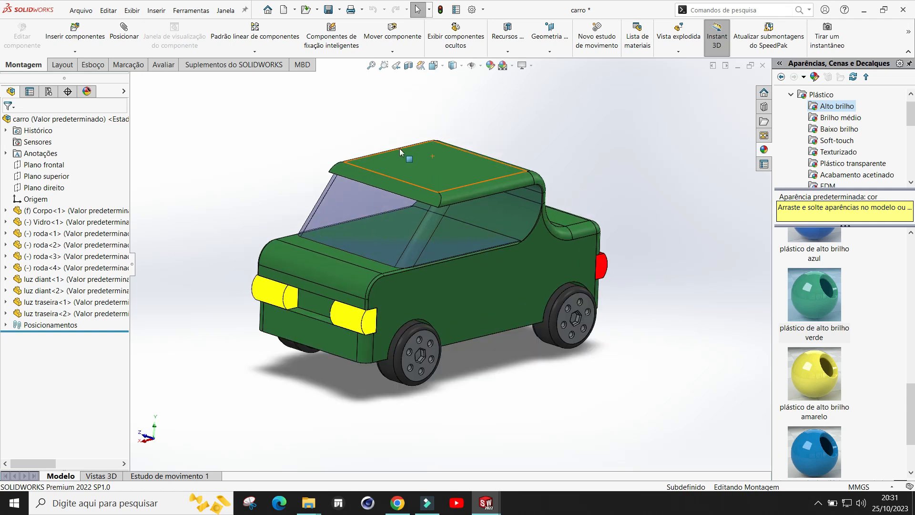